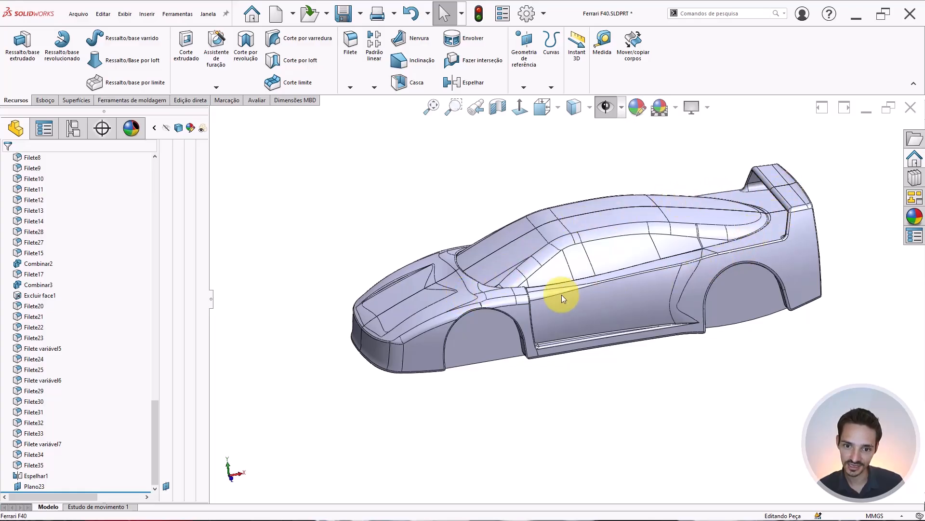
Step: Switch the car body to the front view with wireframe display to reveal the side reference photo
scroll(487, 318, "down", 4)
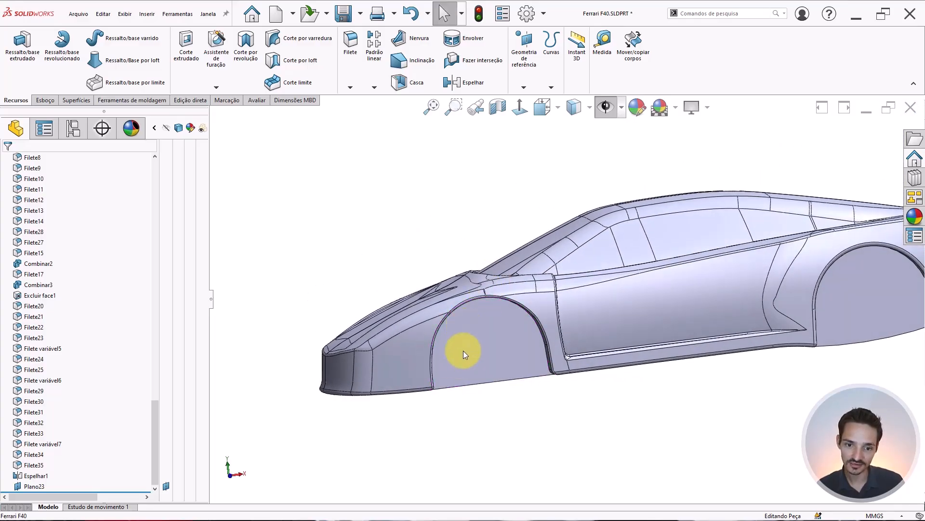
mouse_move(490, 343)
middle_mouse_down()
mouse_move(482, 373)
mouse_move(455, 378)
mouse_move(547, 309)
mouse_move(576, 321)
mouse_move(495, 332)
middle_mouse_up()
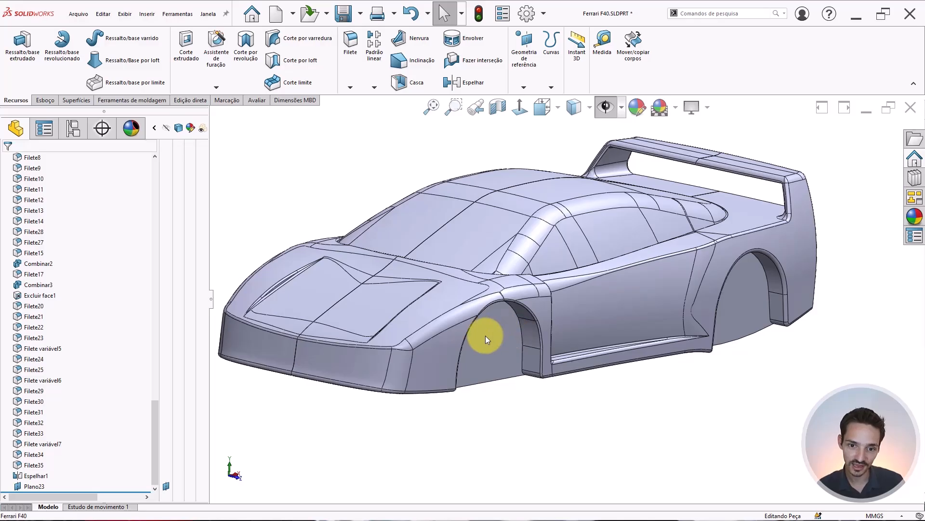
middle_click_drag(506, 324, 479, 336)
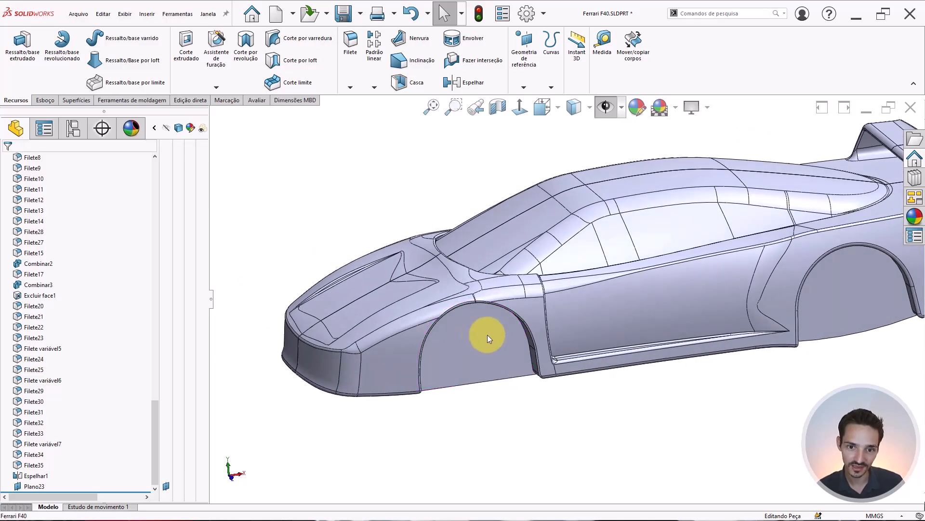
key("ctrl+1")
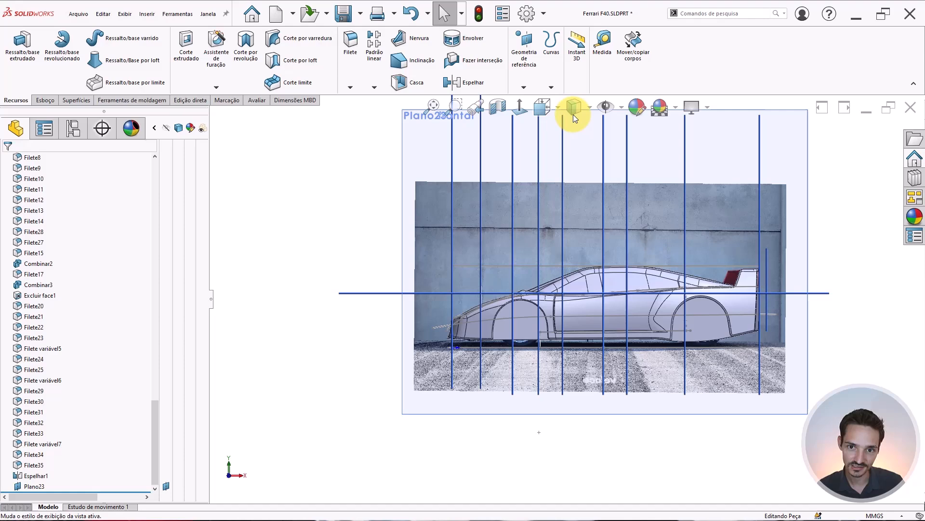
left_click(573, 114)
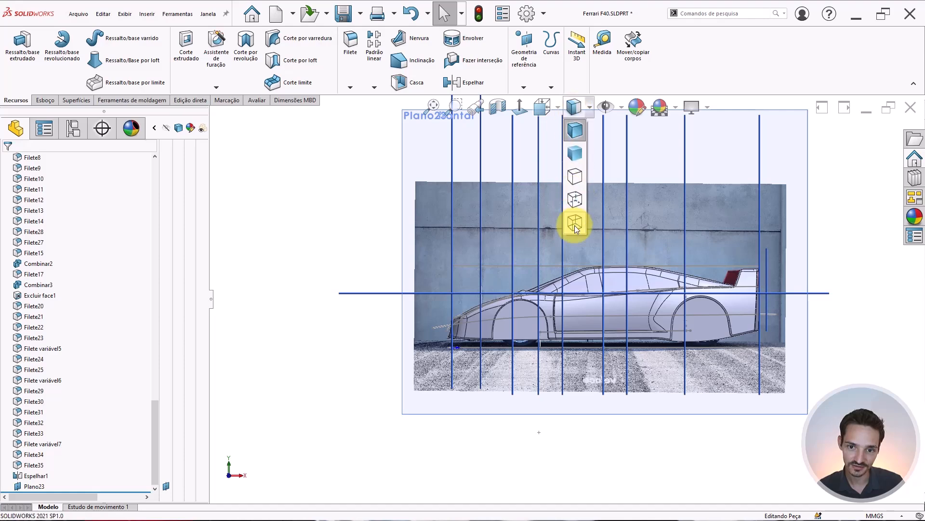
left_click(575, 227)
scroll(661, 316, "down", 2)
scroll(661, 317, "down", 2)
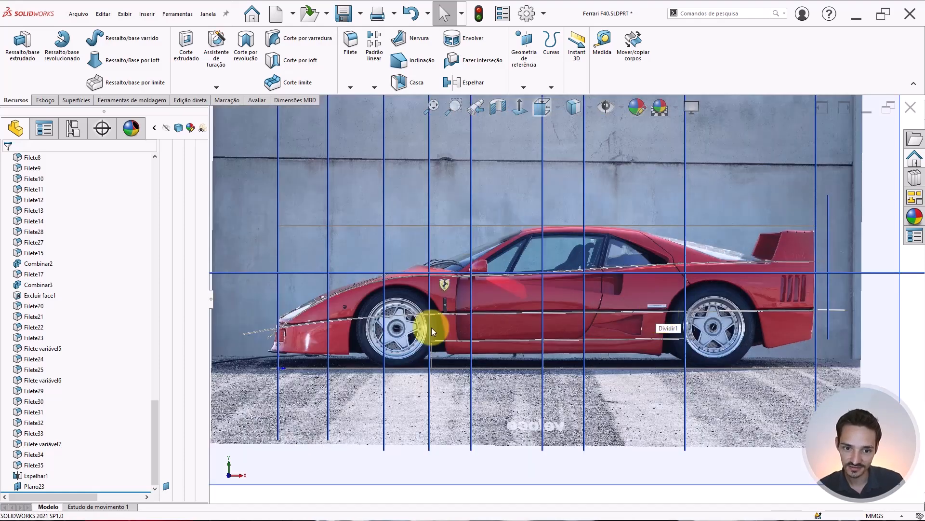
scroll(371, 327, "up", 3)
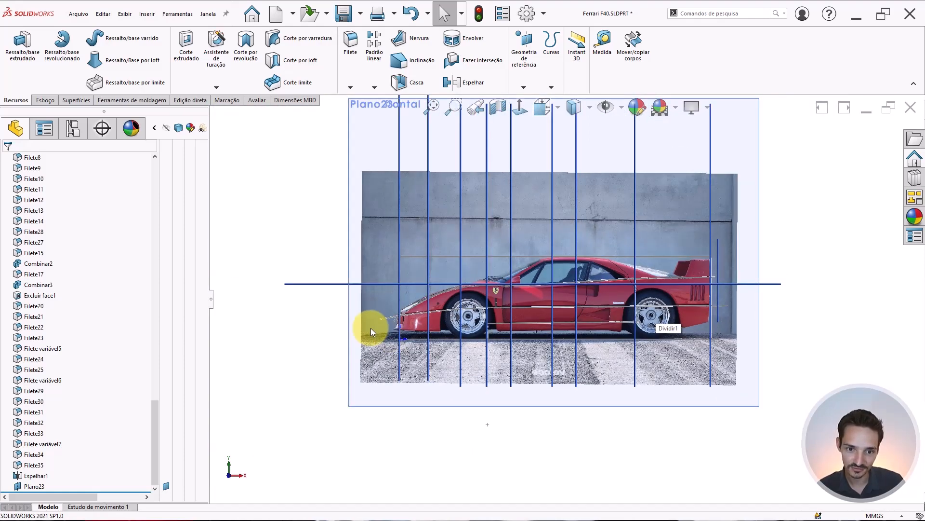
Step: Start a sketch on Plano23 and get the perimeter circle tool ready over the reference photo
left_click(349, 377)
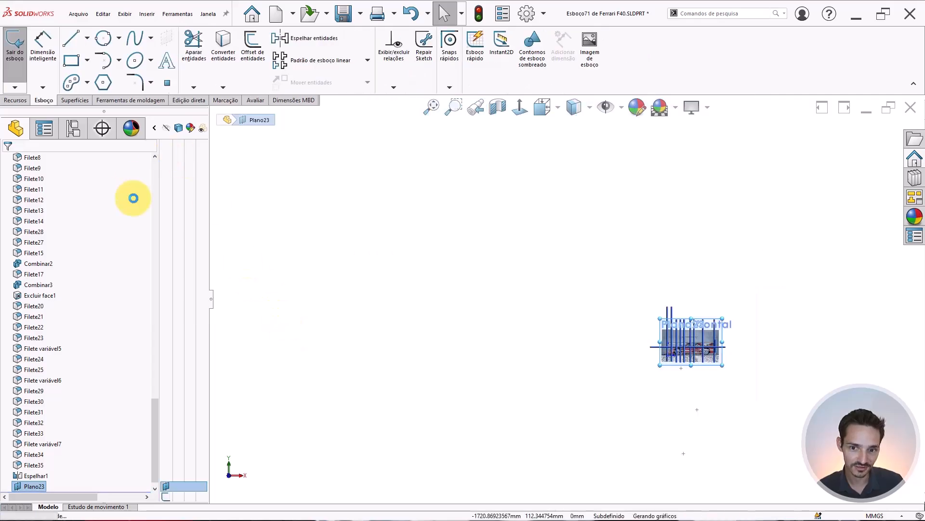
left_click(103, 38)
scroll(693, 351, "down", 6)
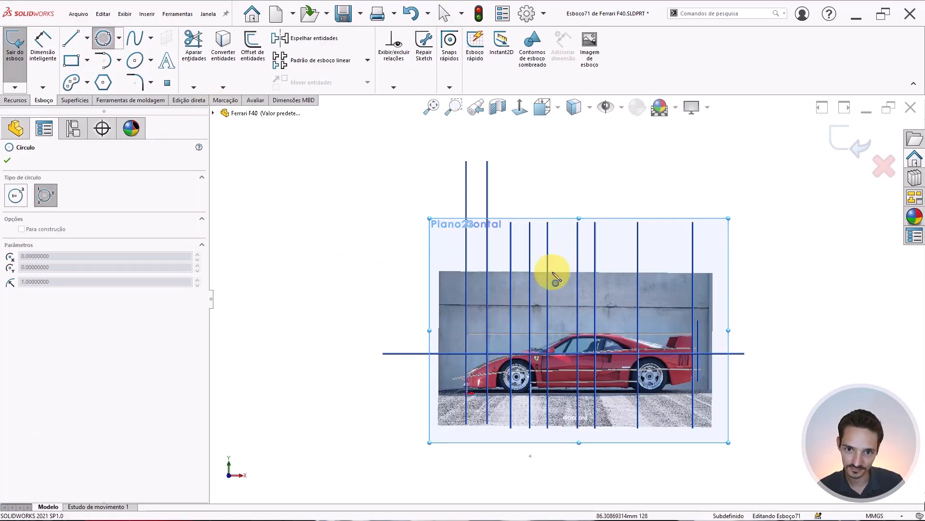
Step: Draw a three-point circle with a radius of about 16.13 mm around the front tyre in the photo
scroll(526, 361, "down", 5)
scroll(512, 374, "down", 3)
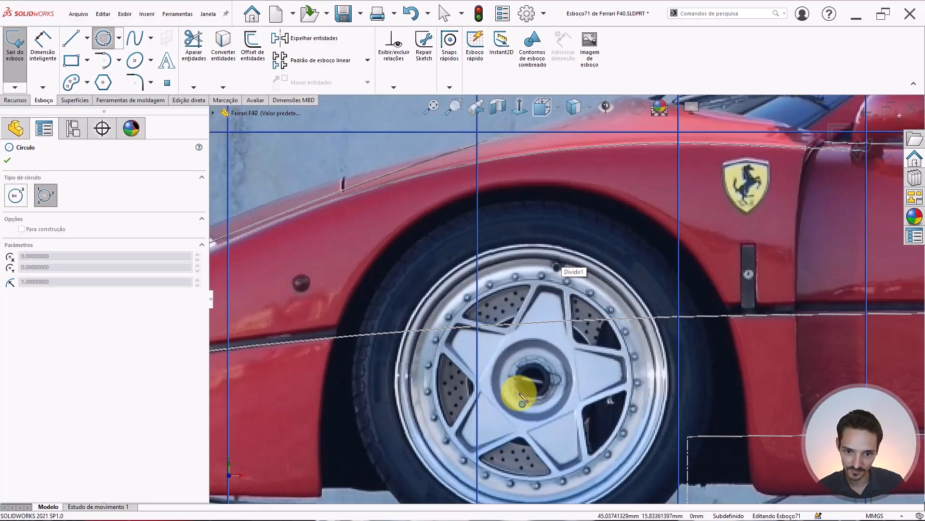
scroll(521, 382, "down", 3)
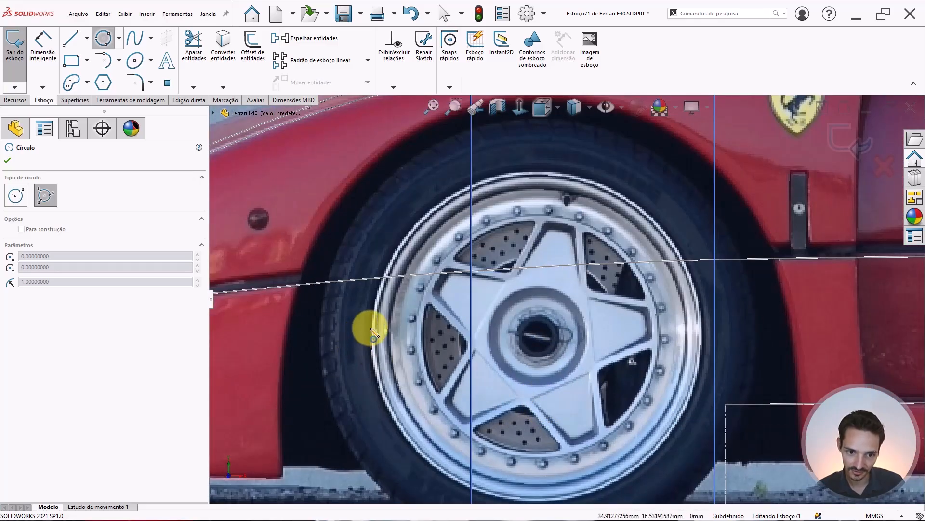
scroll(546, 372, "up", 1)
scroll(427, 441, "down", 1)
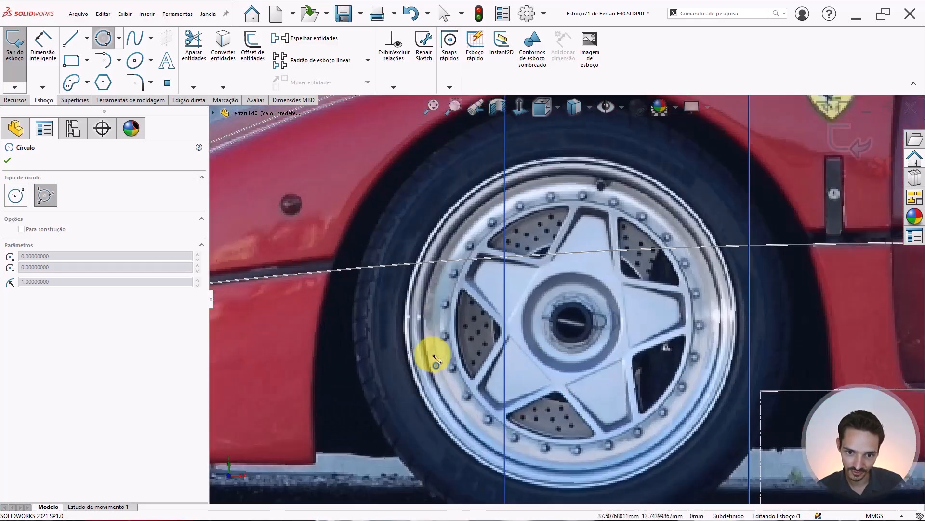
left_click(348, 361)
scroll(463, 290, "up", 3)
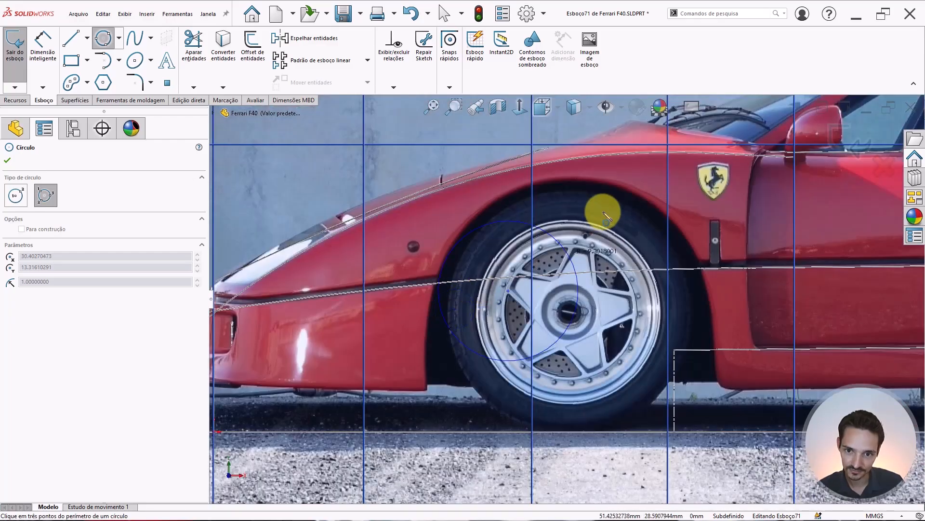
left_click(602, 198)
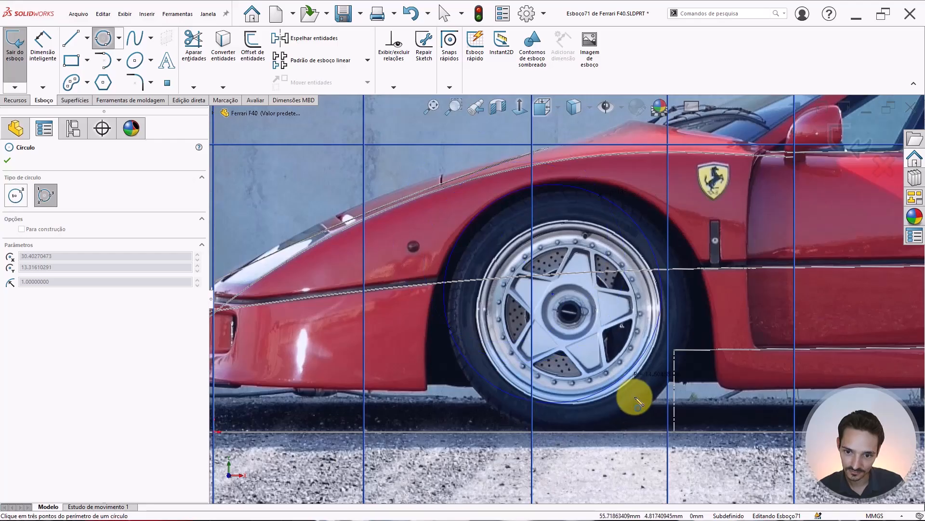
scroll(639, 395, "down", 3)
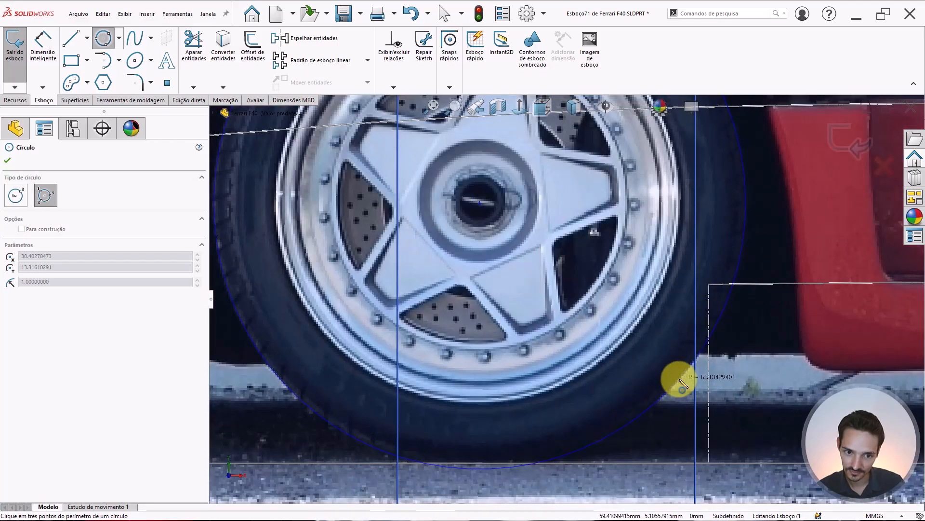
left_click(683, 385)
scroll(689, 376, "up", 5)
scroll(771, 274, "down", 5)
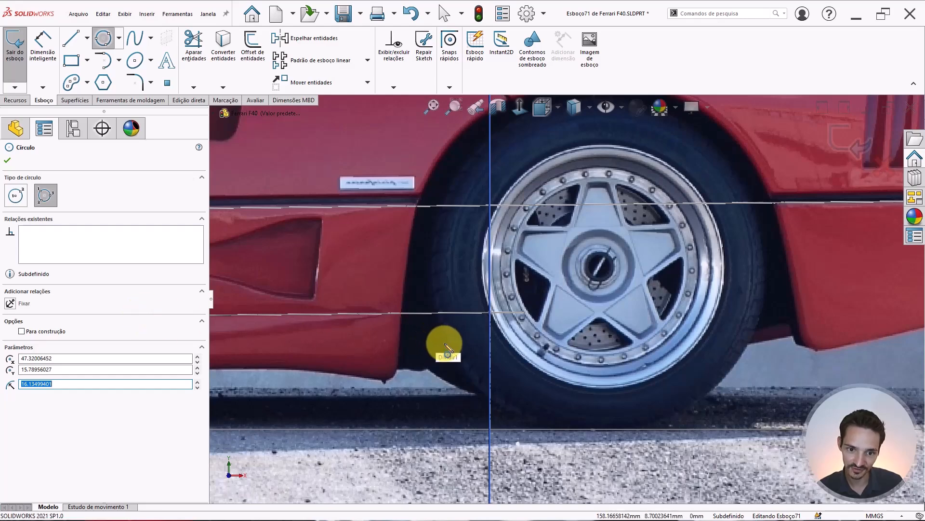
left_click(452, 348)
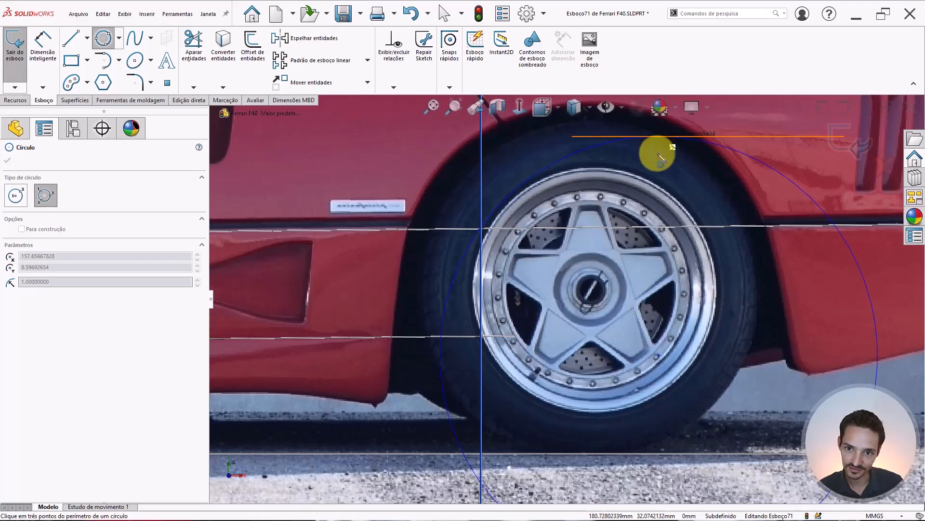
scroll(656, 141, "down", 3)
scroll(666, 142, "up", 1)
scroll(659, 150, "down", 1)
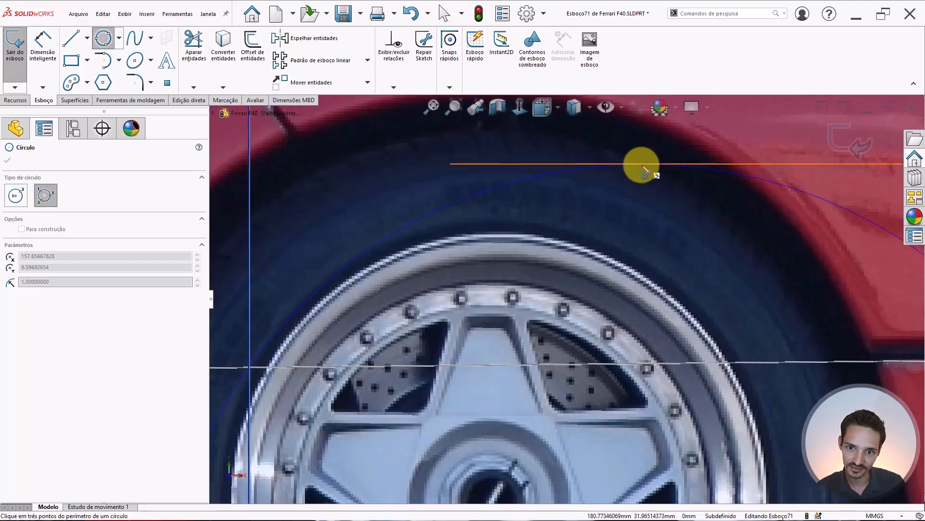
scroll(615, 308, "up", 4)
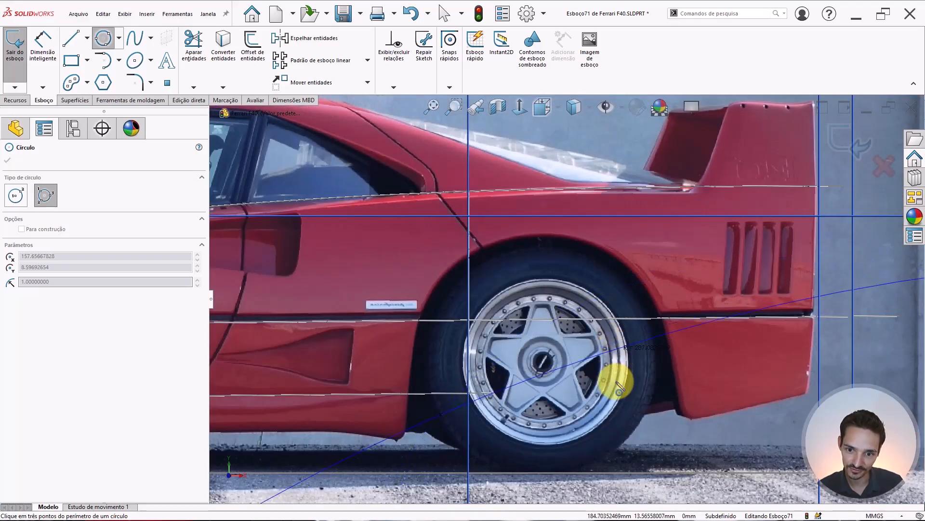
key("Escape")
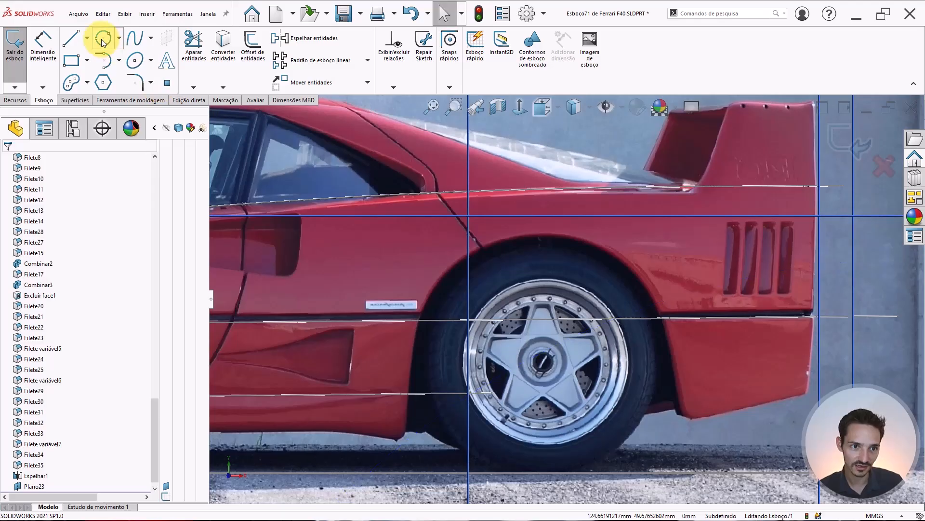
Step: Draw a three-point circle with a radius of about 17.06 mm around the rear tyre in the photo
key("Return")
scroll(624, 426, "down", 3)
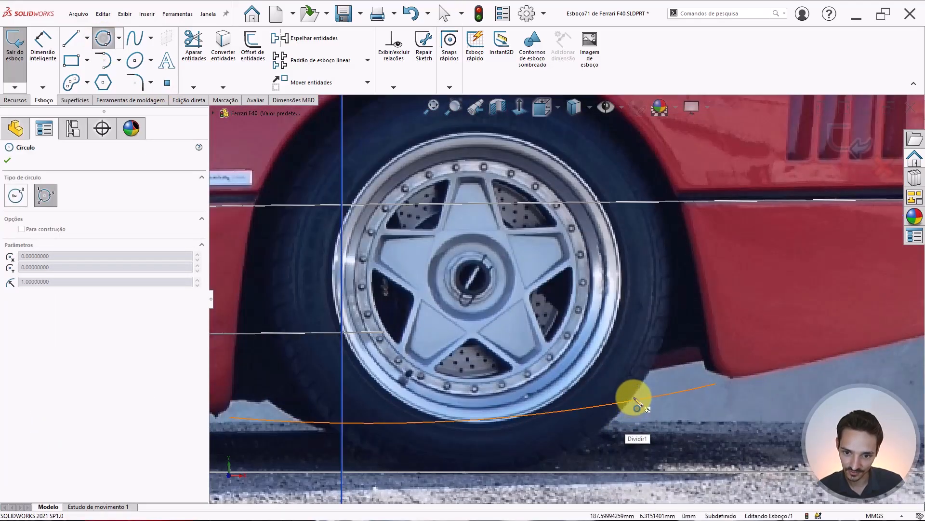
left_click(637, 391)
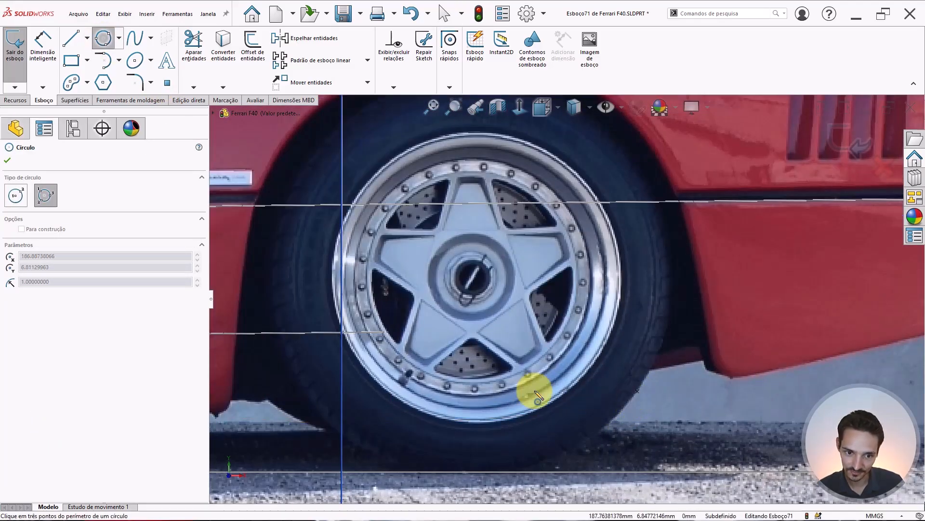
left_click(289, 360)
scroll(463, 217, "up", 3)
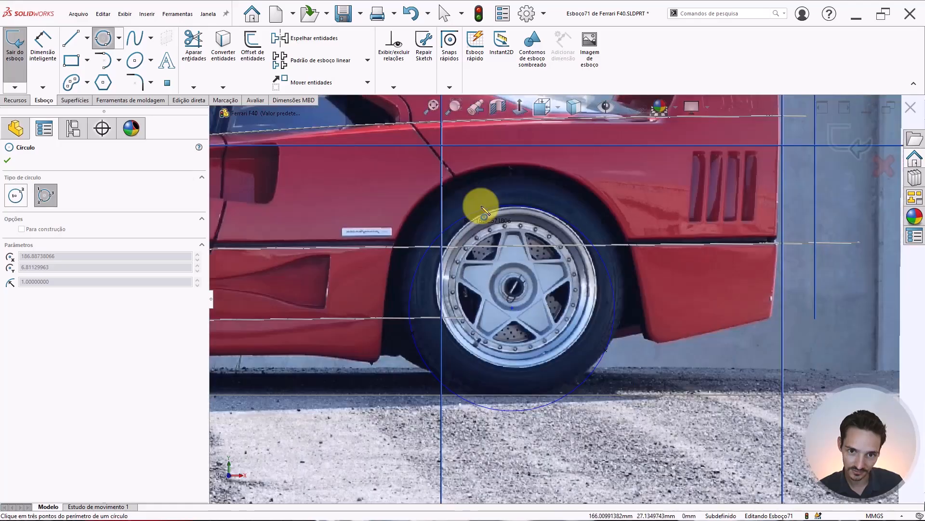
scroll(526, 185, "down", 6)
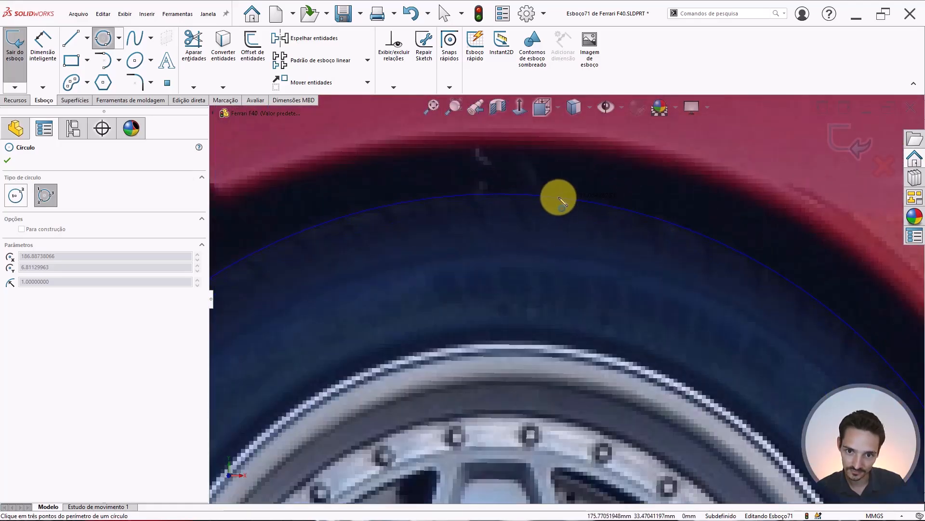
left_click(560, 198)
scroll(479, 256, "up", 3)
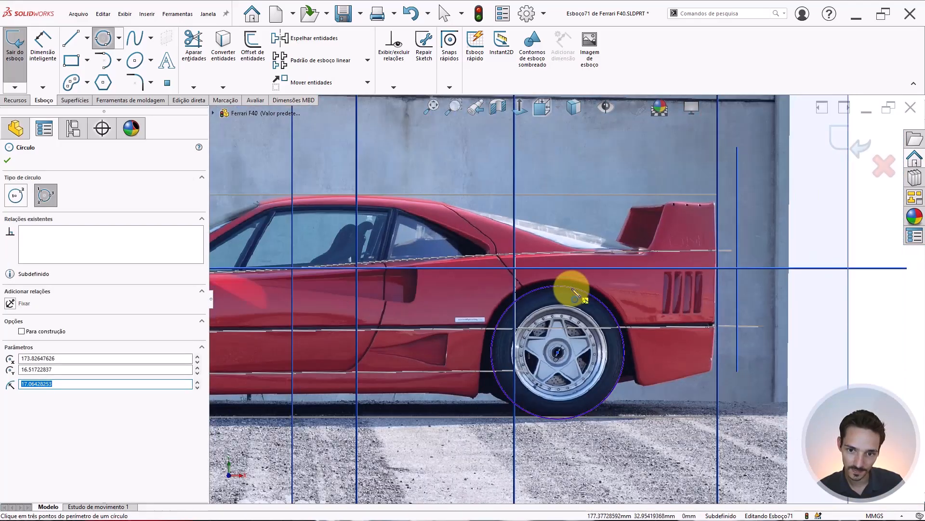
Step: Check the diameters of the rear and front tyre circles
key("Escape")
left_click(574, 288)
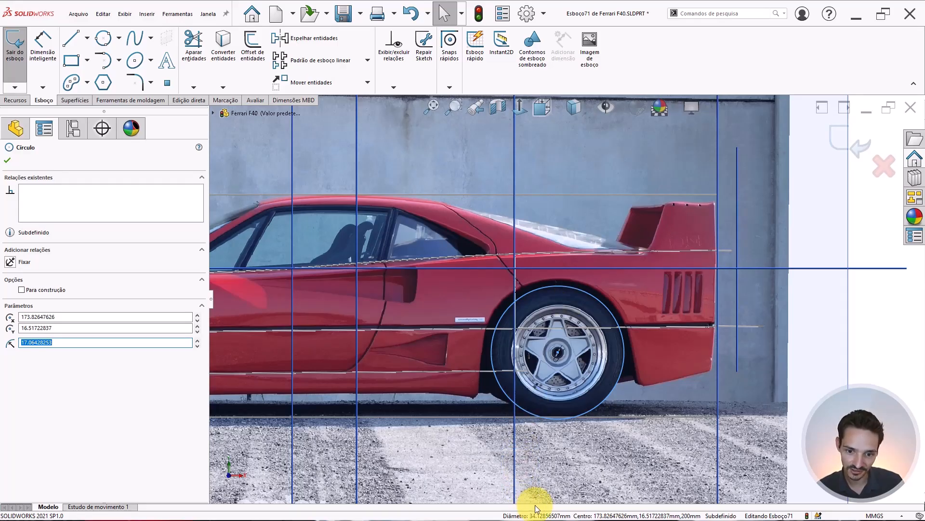
scroll(377, 346, "up", 3)
scroll(348, 317, "down", 4)
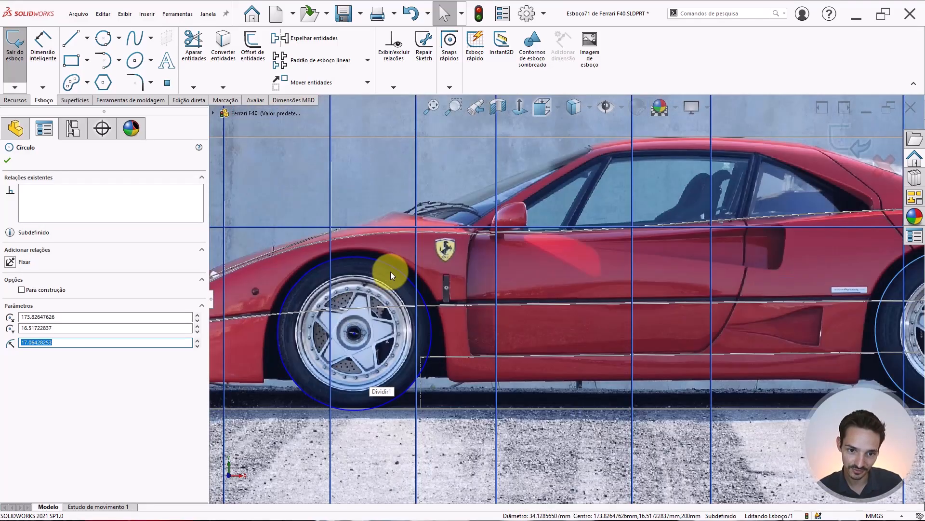
left_click(395, 268)
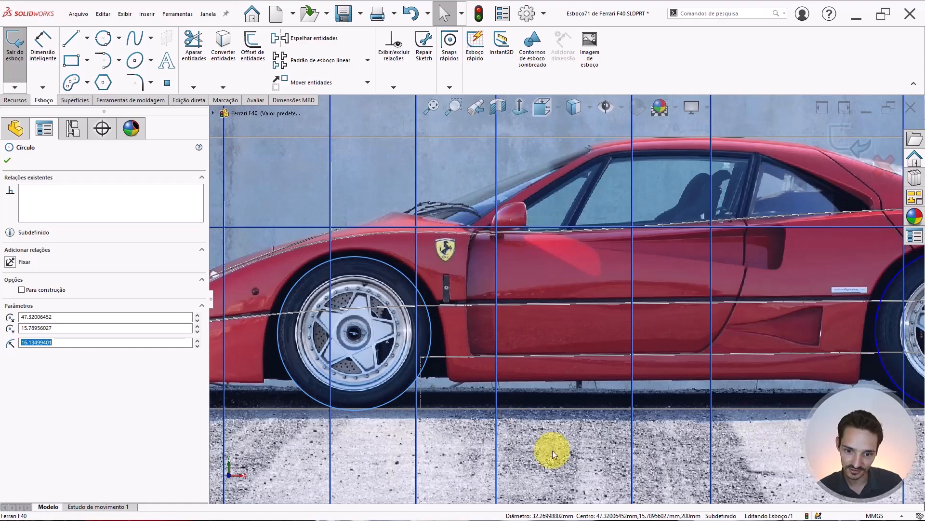
scroll(597, 464, "up", 3)
scroll(742, 329, "down", 5)
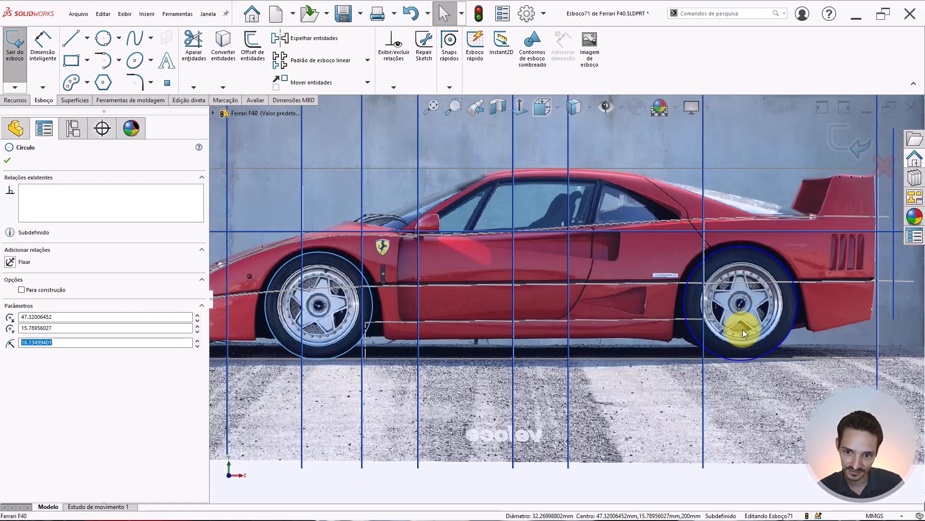
key("Escape")
Step: Delete both tyre circles from the sketch
scroll(612, 340, "up", 2)
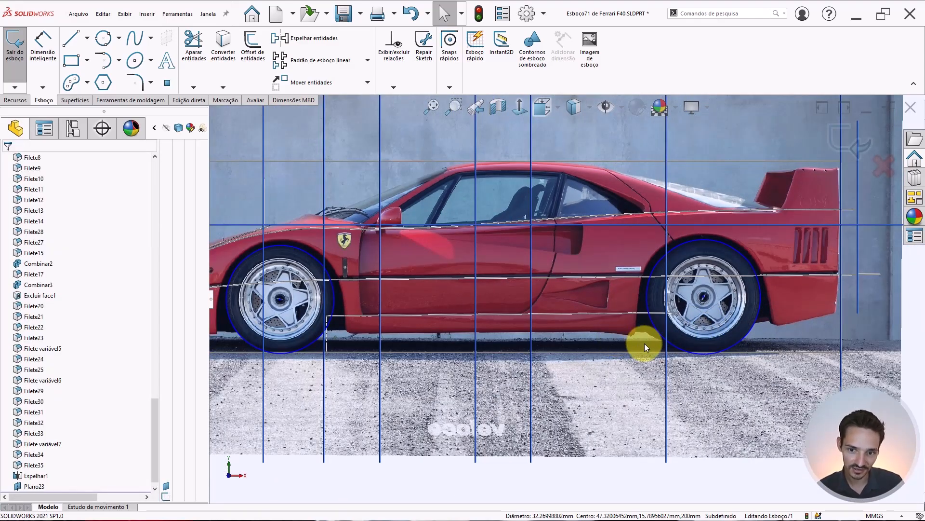
left_click(655, 331)
key("Delete")
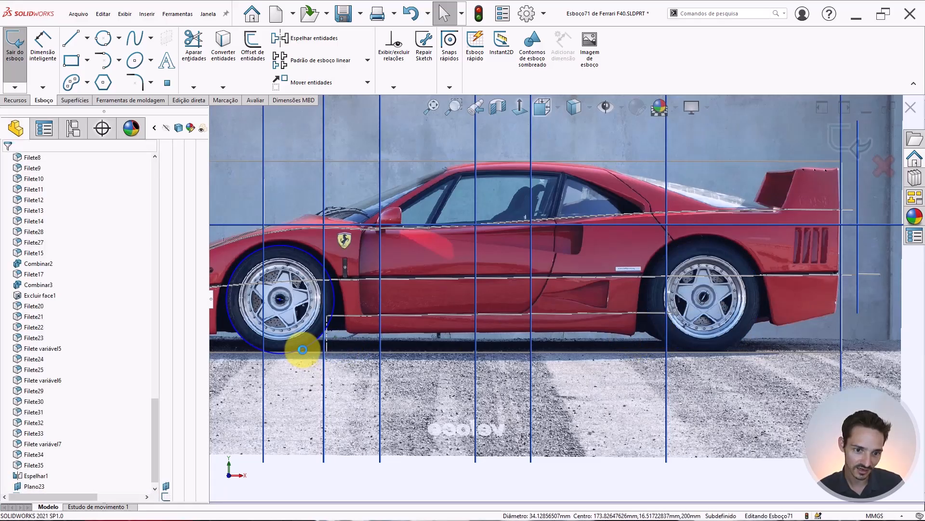
left_click(302, 349)
key("Delete")
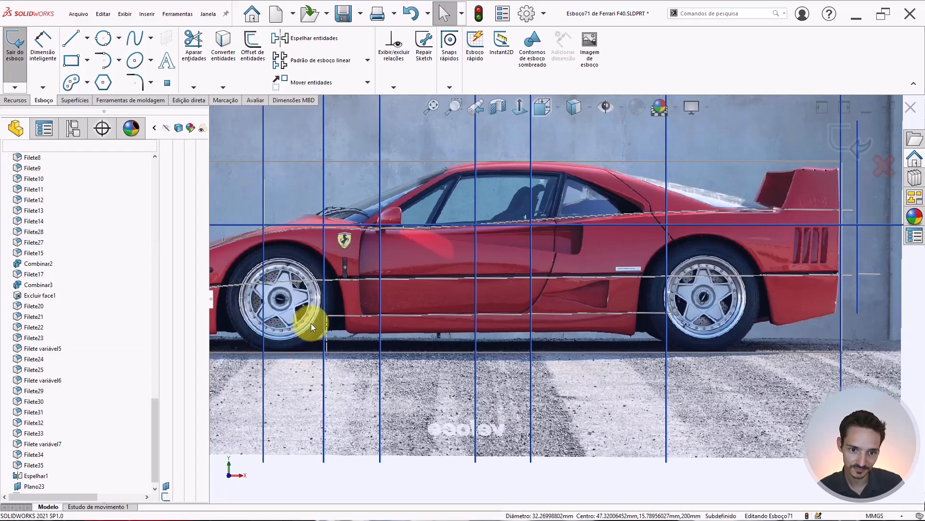
key("f")
scroll(434, 289, "down", 6)
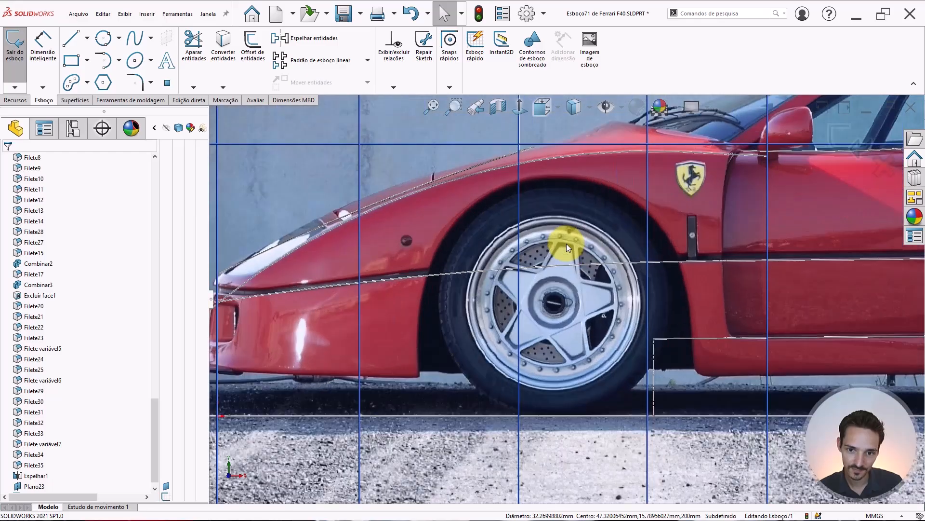
scroll(566, 244, "down", 2)
scroll(566, 244, "down", 2)
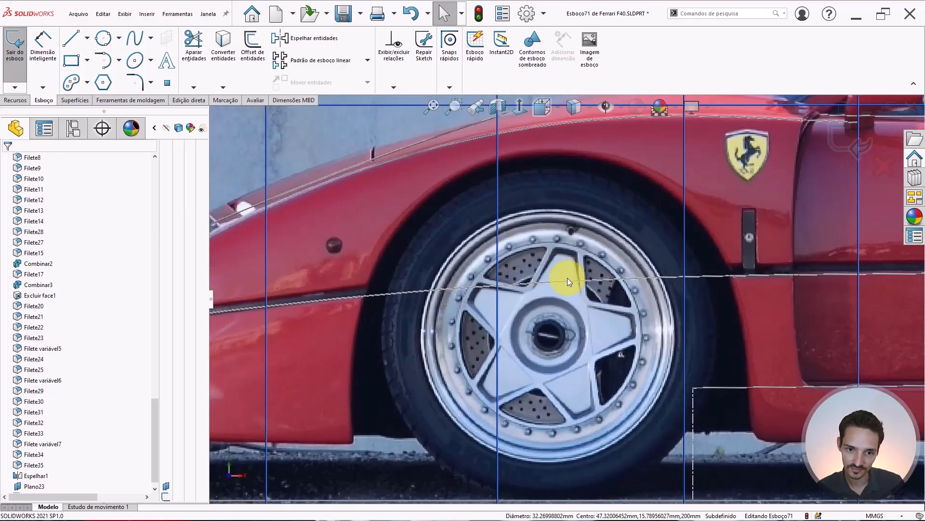
scroll(627, 220, "up", 5)
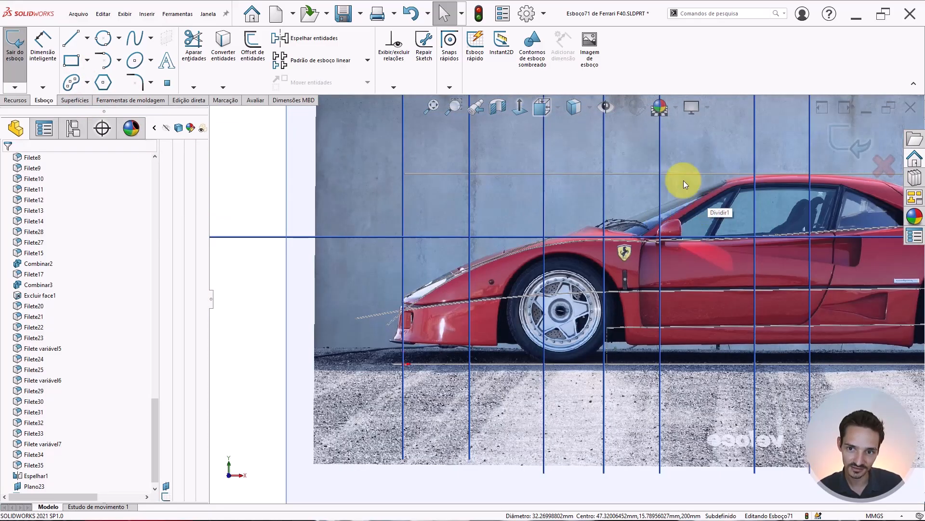
Step: Exit the emptied wheel sketch on Plano23
scroll(559, 309, "up", 2)
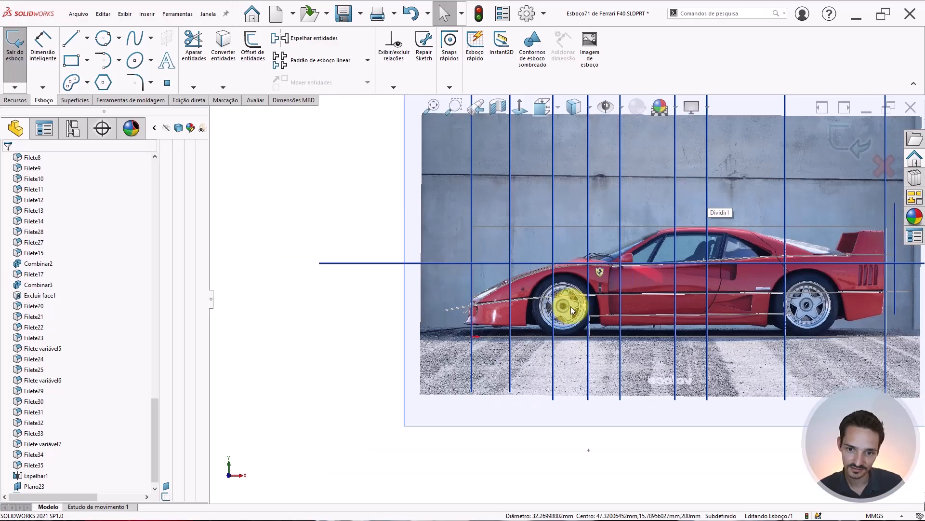
scroll(582, 305, "down", 1)
scroll(704, 251, "up", 3)
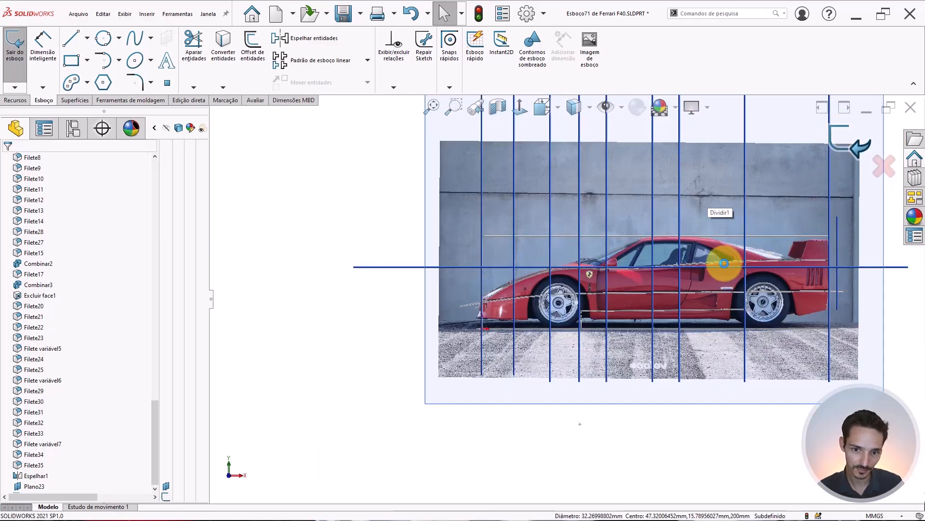
scroll(724, 263, "up", 3)
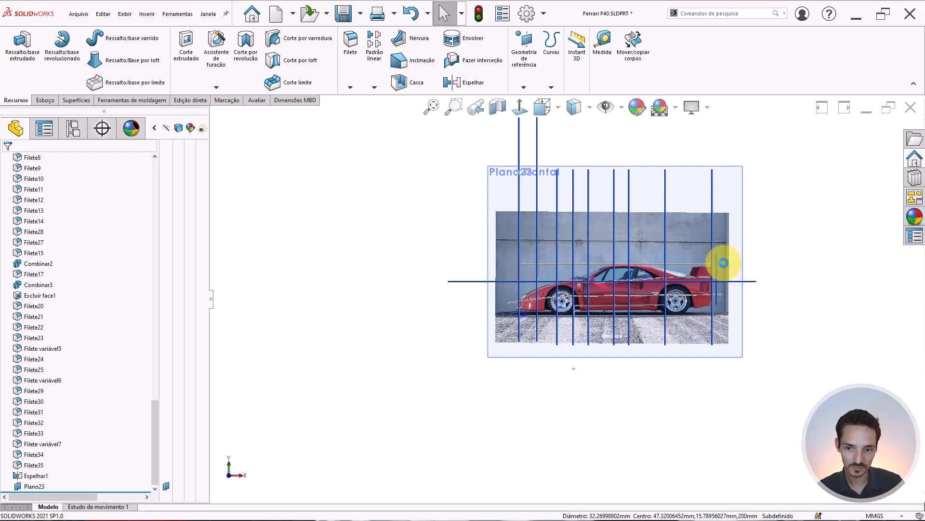
Step: Examine how wide the rear tyre is in the rear reference photo
middle_click_drag(651, 268, 600, 279)
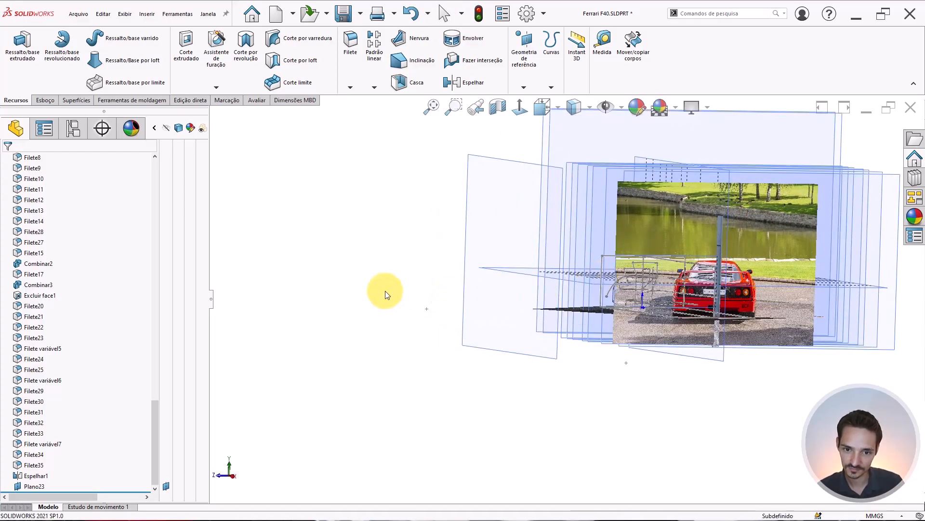
key("ctrl+8")
scroll(444, 272, "down", 8)
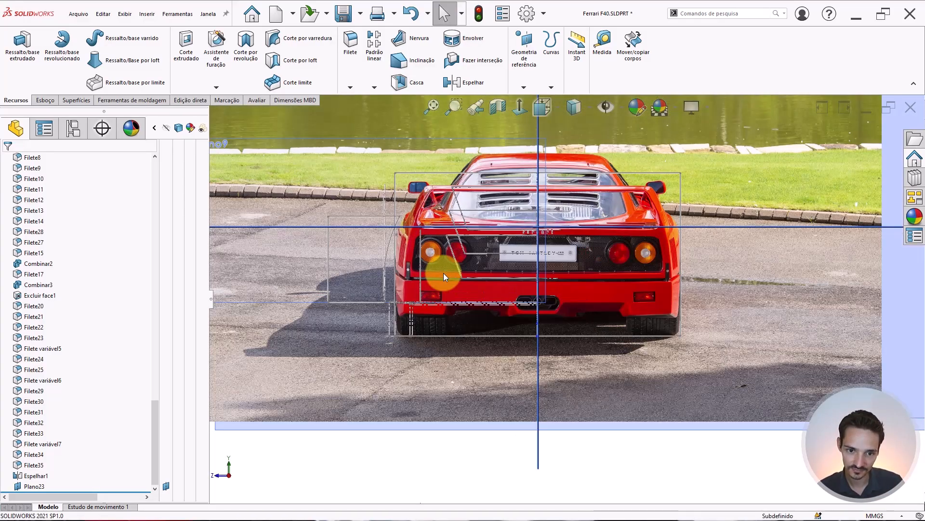
scroll(443, 273, "down", 2)
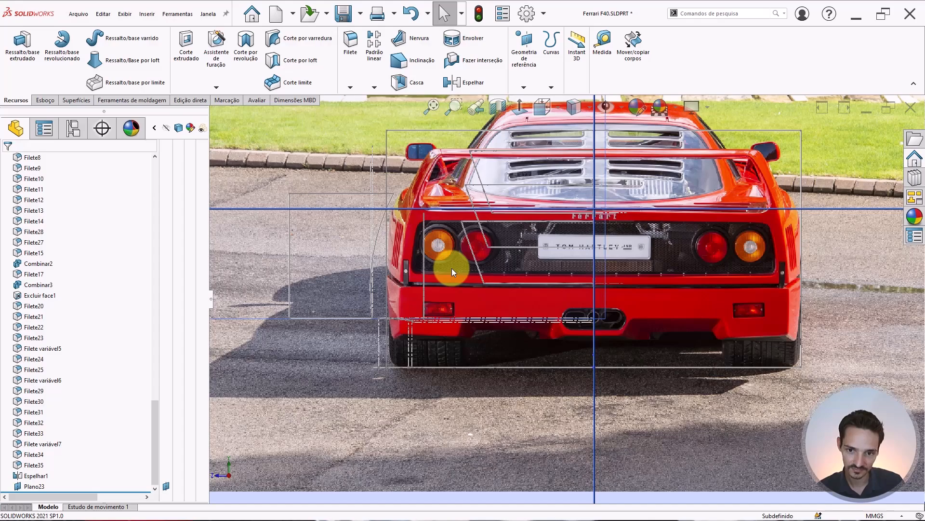
scroll(467, 313, "down", 2)
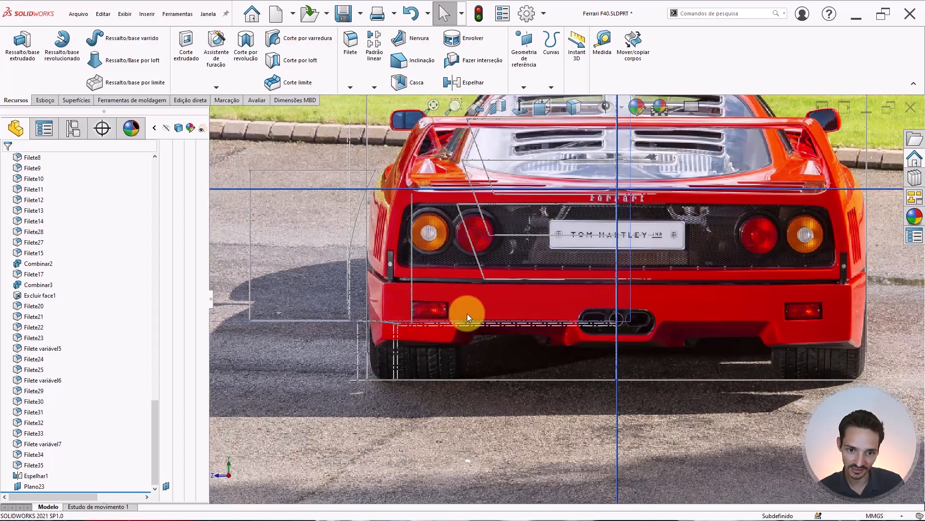
scroll(415, 354, "down", 4)
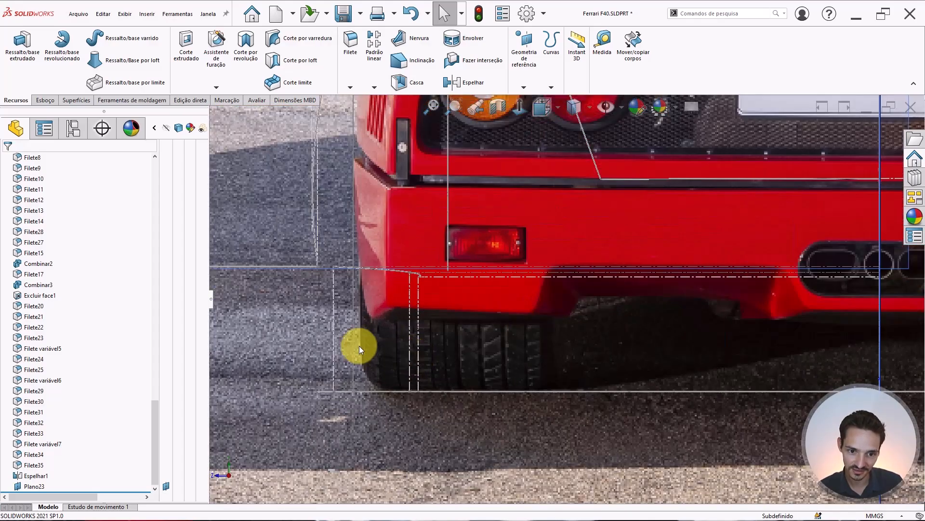
scroll(550, 346, "up", 5)
scroll(691, 305, "down", 2)
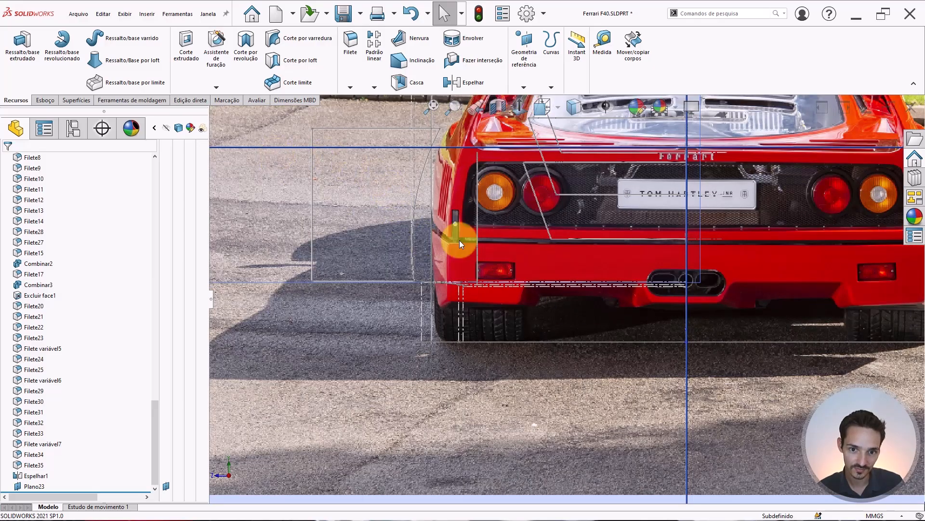
scroll(457, 289, "up", 6)
Step: Start a sketch on Plano17 and draw a line about 18.86 mm long across the width of the rear tyre
left_click(369, 365)
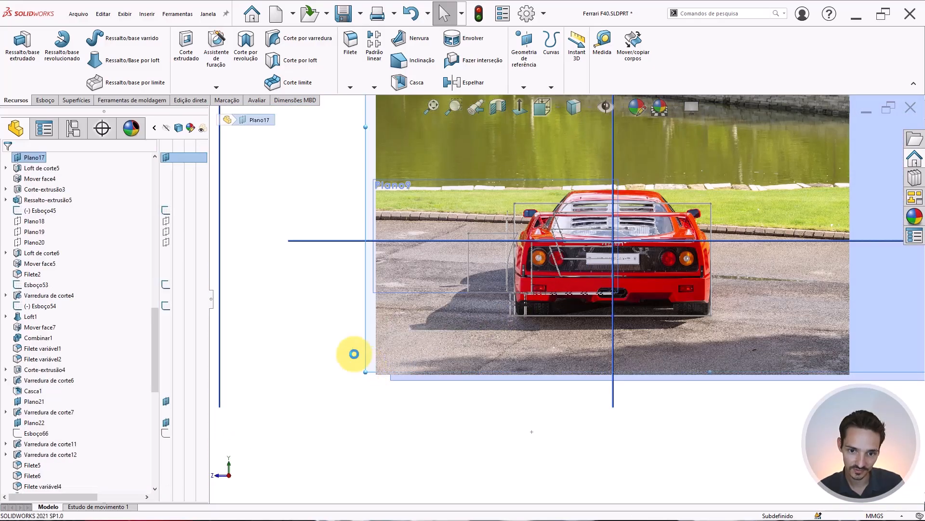
left_click(353, 333)
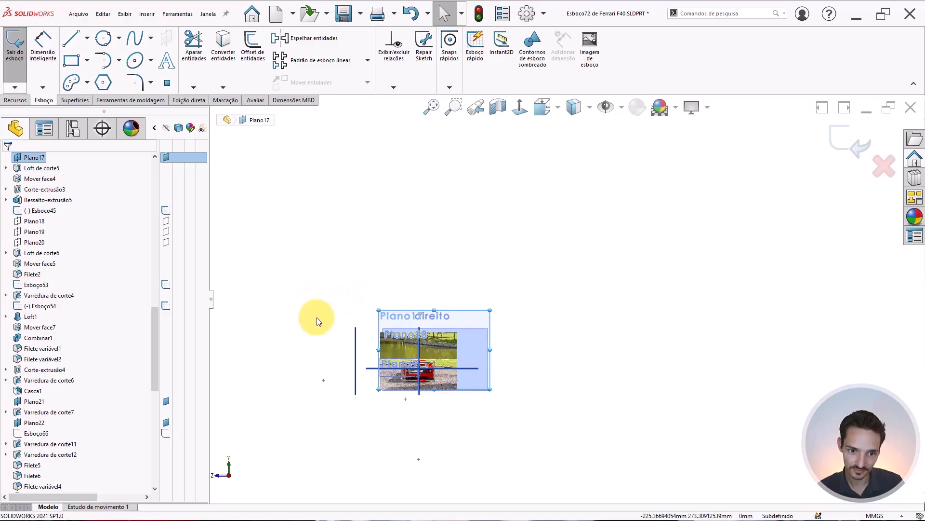
key("l")
scroll(434, 386, "down", 5)
scroll(293, 302, "down", 10)
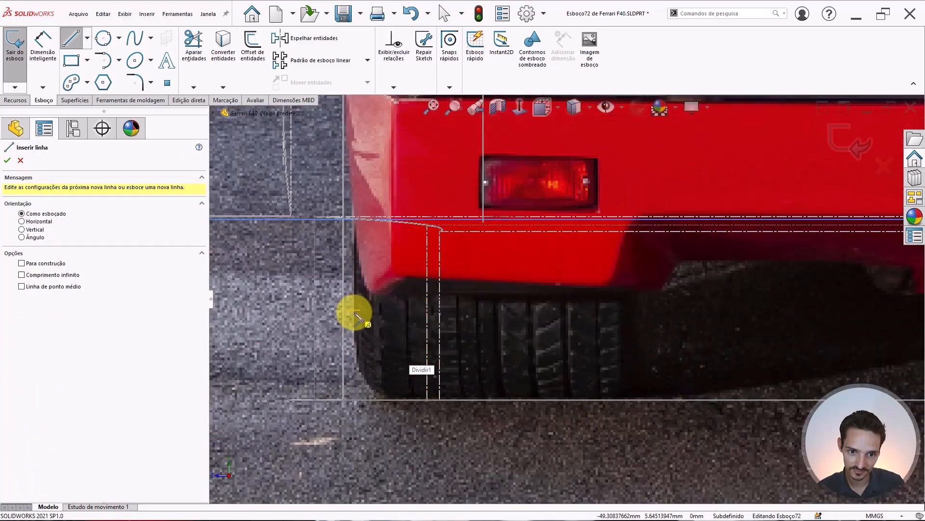
left_click(355, 311)
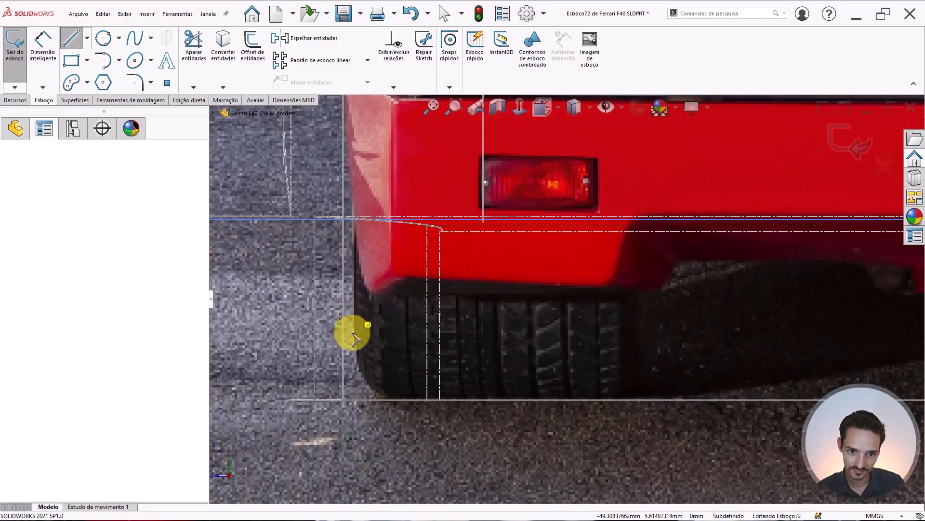
left_click(648, 305)
key("Escape")
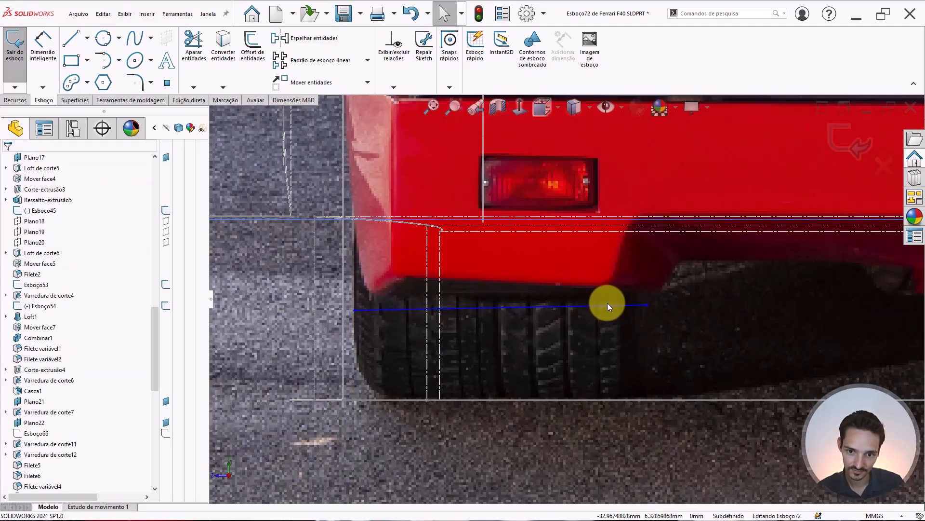
Step: Make the tyre-width line horizontal and delete the coincident relation at its inner endpoint
left_click(538, 309)
left_click(32, 261)
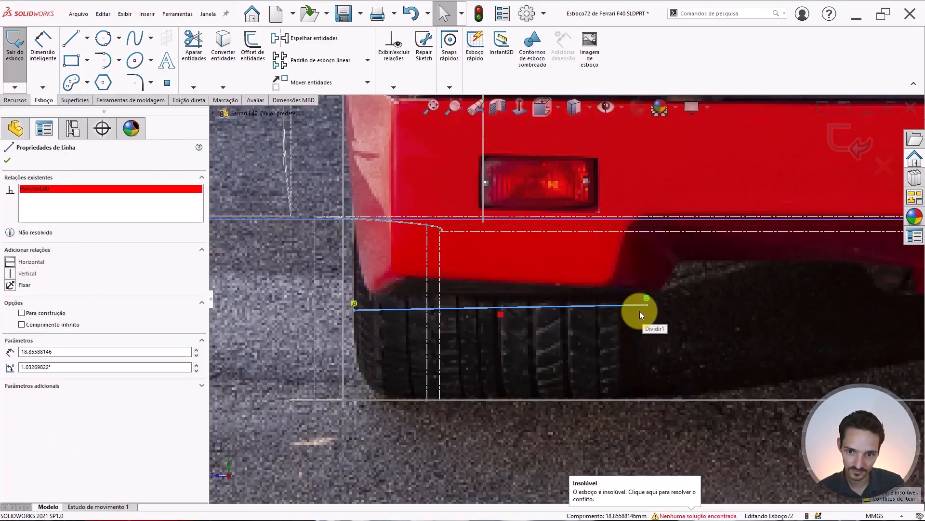
scroll(640, 311, "down", 2)
left_click(639, 294)
key("Delete")
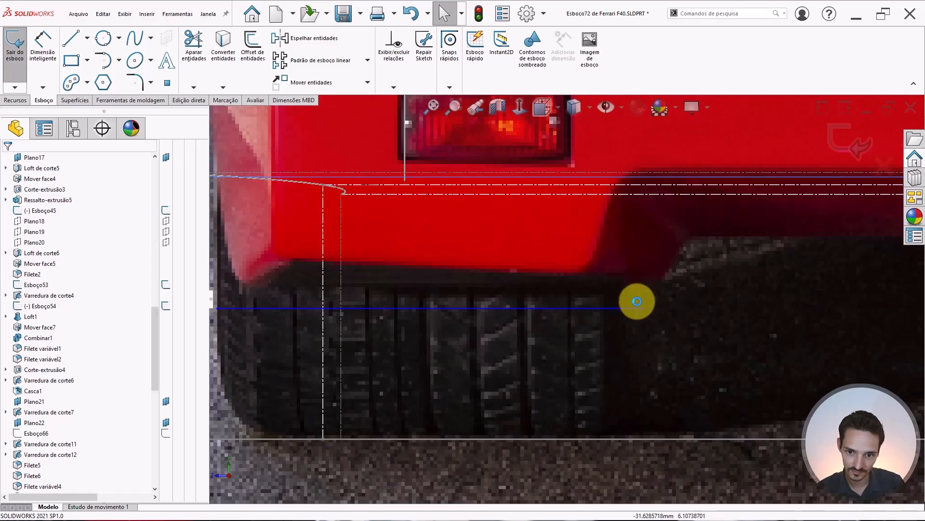
Step: Check the length of the horizontal line across the rear tyre
scroll(637, 301, "down", 3)
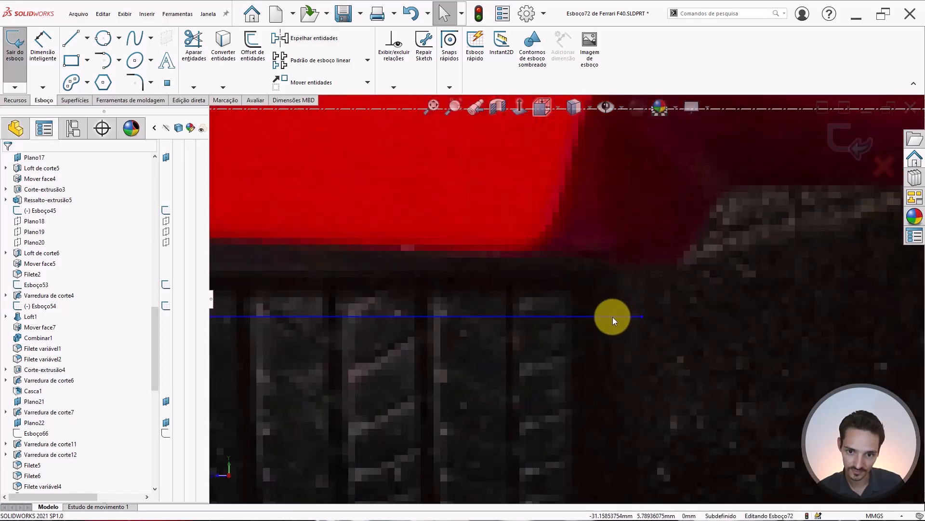
left_click(612, 317)
scroll(612, 316, "up", 3)
scroll(609, 317, "up", 1)
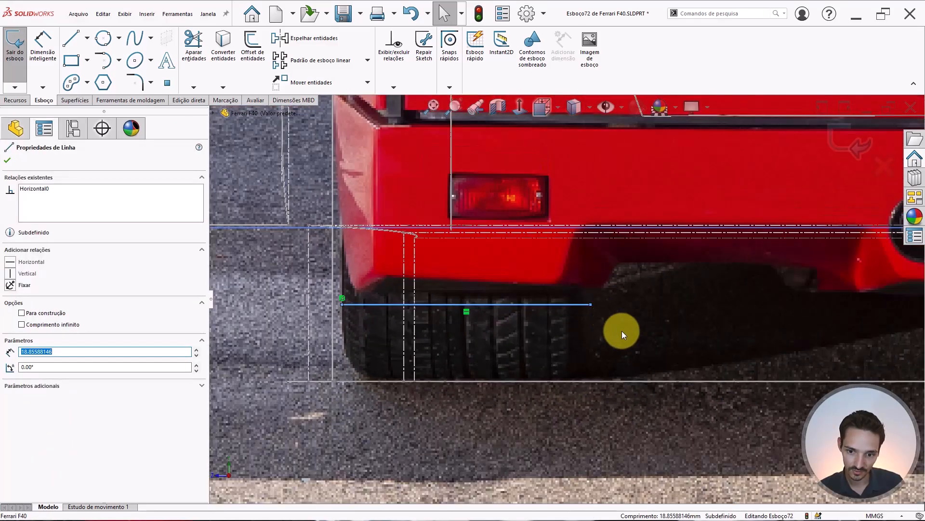
scroll(485, 305, "up", 3)
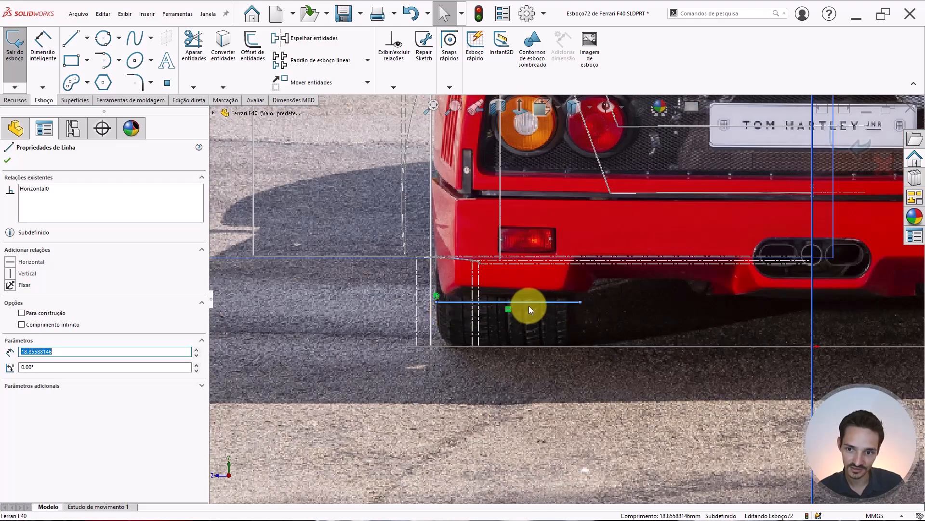
Step: Delete the tyre-width line and exit the sketch on Plano17
key("Escape")
scroll(544, 293, "up", 5)
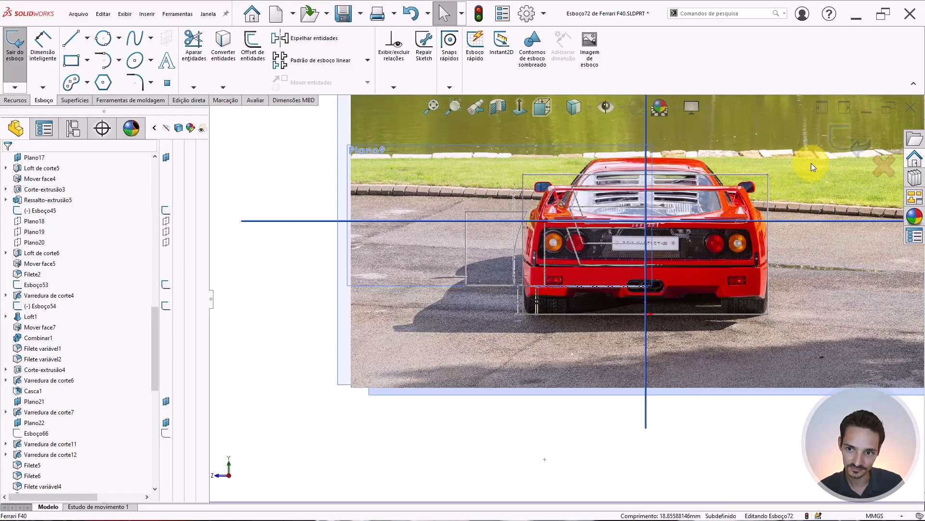
scroll(824, 145, "up", 3)
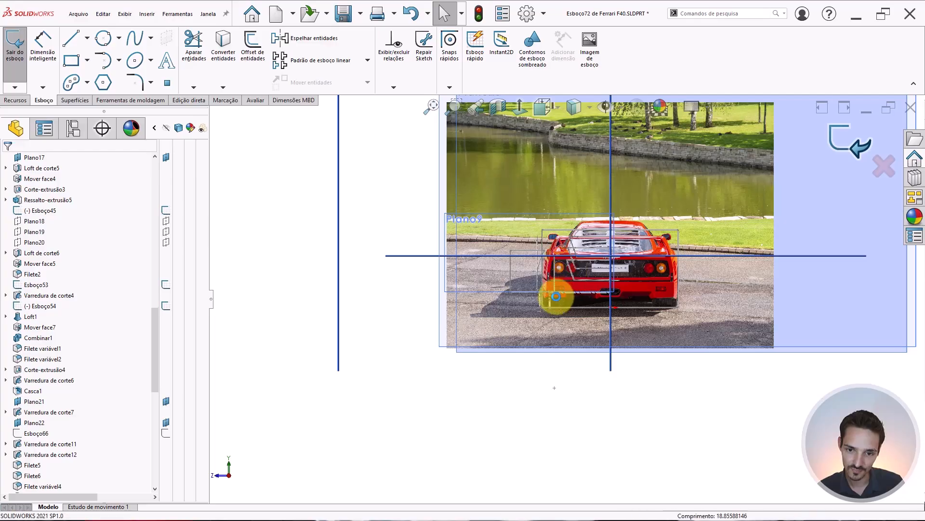
scroll(567, 292, "down", 3)
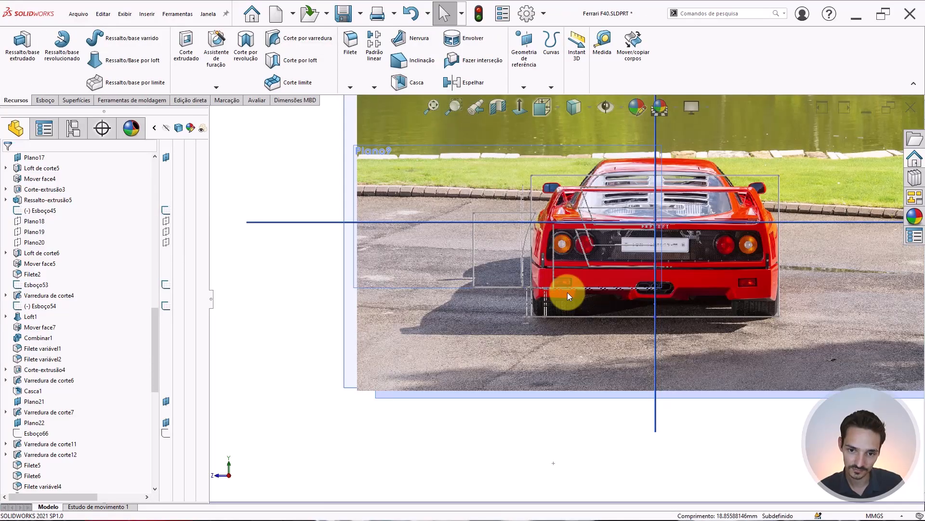
Step: Show the car body without planes, sketches and reference photos, and examine the front wheel arch
scroll(567, 292, "down", 2)
middle_click_drag(547, 289, 599, 310)
scroll(527, 294, "up", 8)
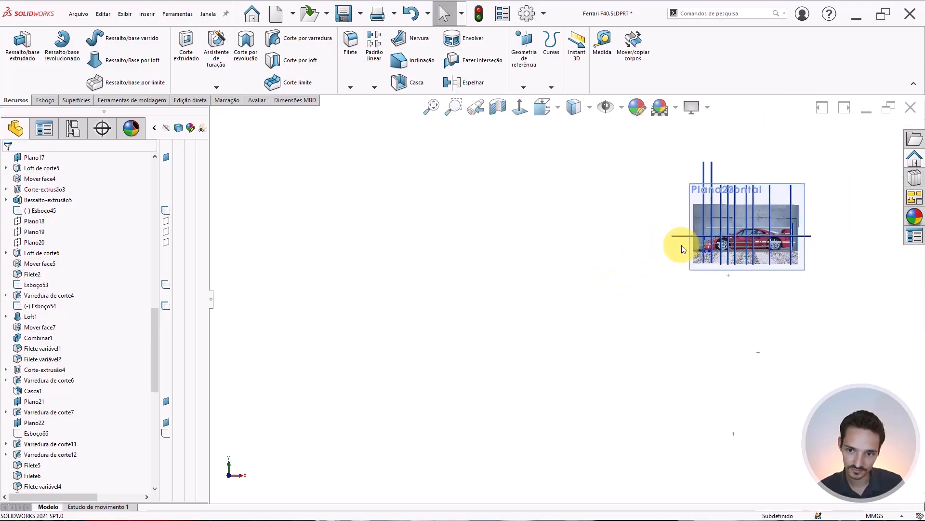
scroll(681, 246, "down", 8)
middle_click_drag(671, 218, 611, 201)
scroll(602, 205, "up", 3)
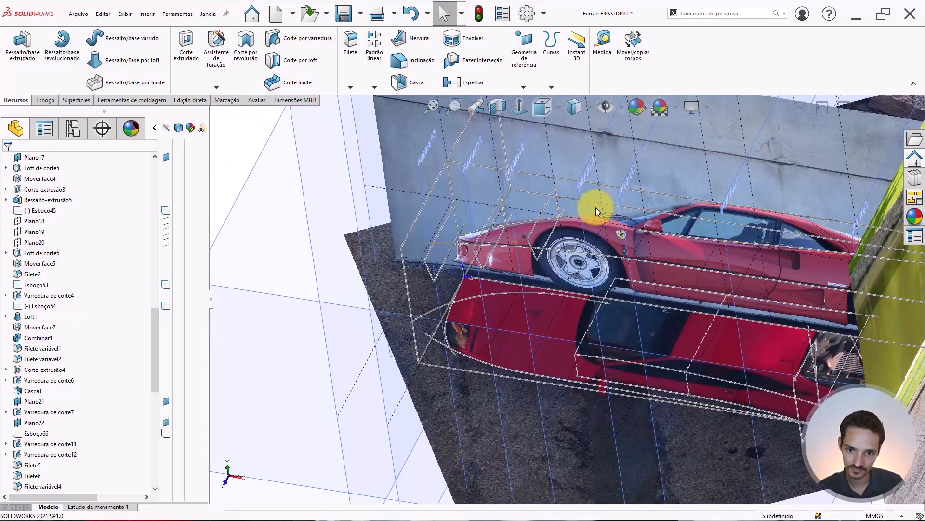
scroll(579, 217, "down", 3)
scroll(559, 262, "up", 5)
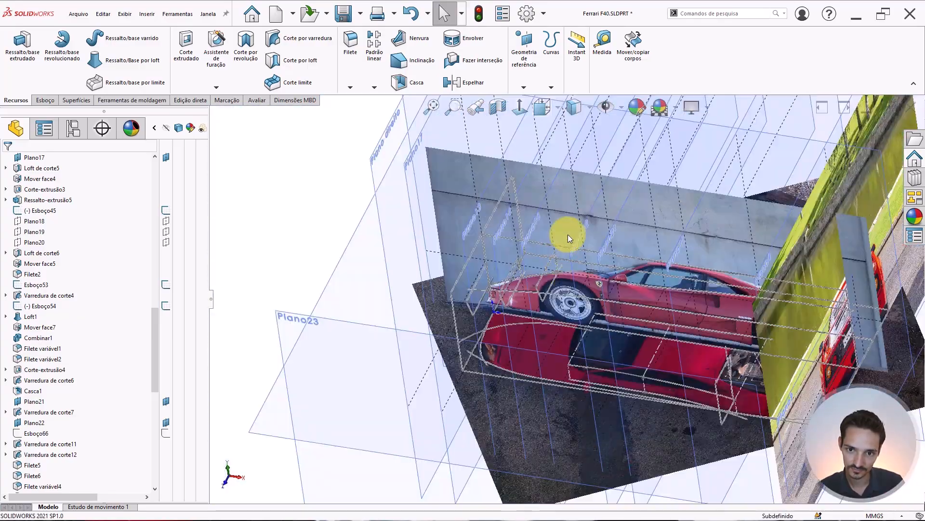
left_click(609, 105)
mouse_move(598, 262)
middle_mouse_down()
mouse_move(611, 236)
mouse_move(564, 221)
mouse_move(560, 276)
mouse_move(540, 317)
middle_mouse_up()
scroll(543, 345, "down", 6)
scroll(559, 276, "up", 3)
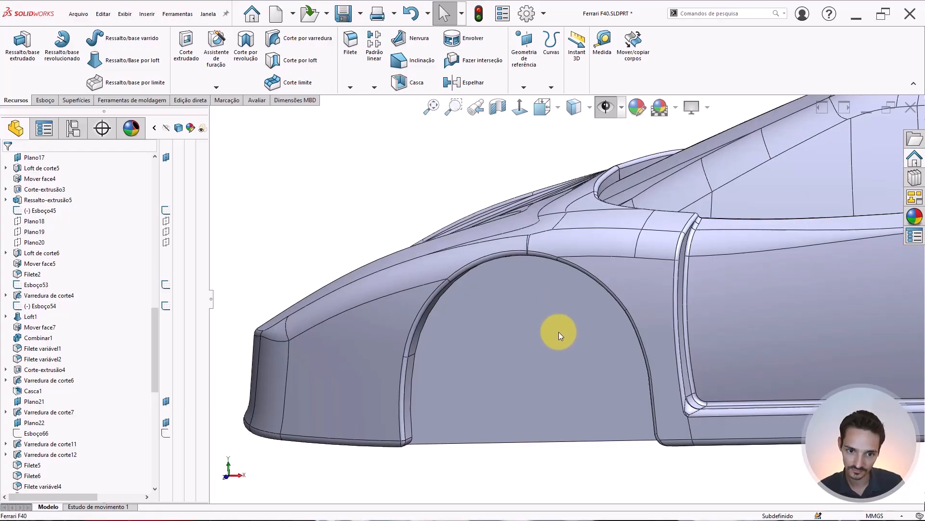
Step: Show the planes, sketches and reference photos again and set the front view
left_click(605, 111)
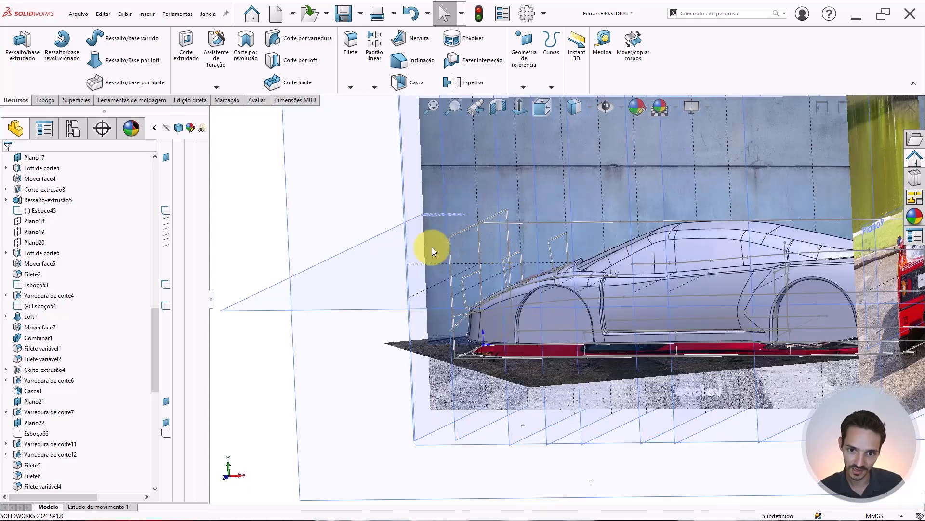
mouse_move(532, 332)
middle_mouse_down()
mouse_move(541, 351)
mouse_move(547, 314)
mouse_move(541, 320)
middle_mouse_up()
key("ctrl+1")
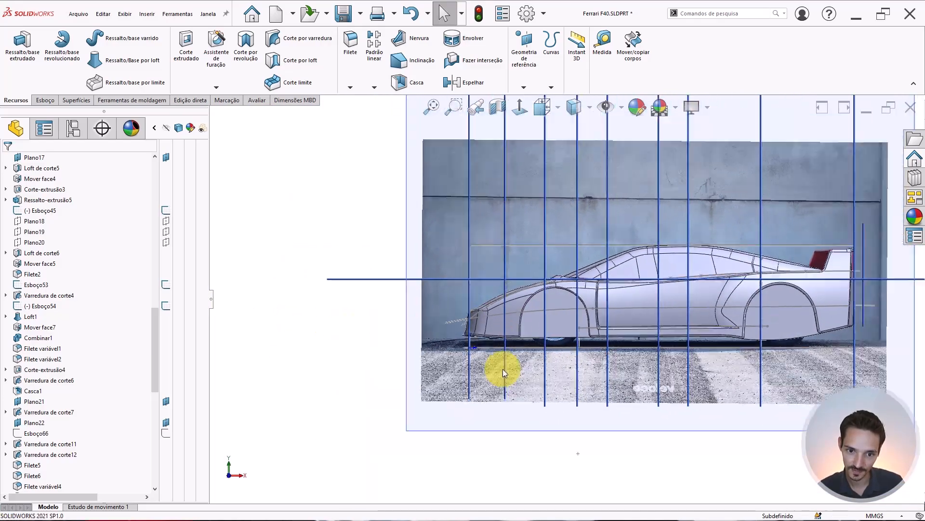
left_click(481, 409)
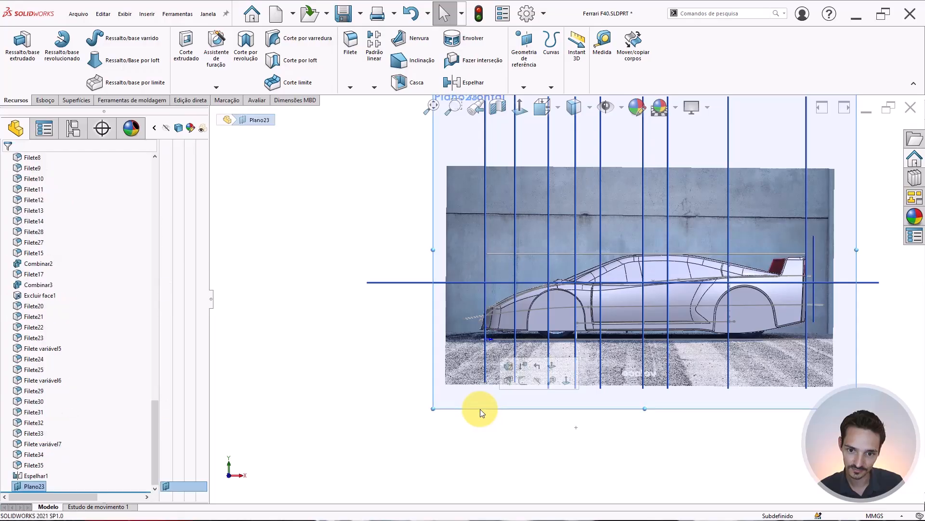
scroll(71, 376, "up", 13)
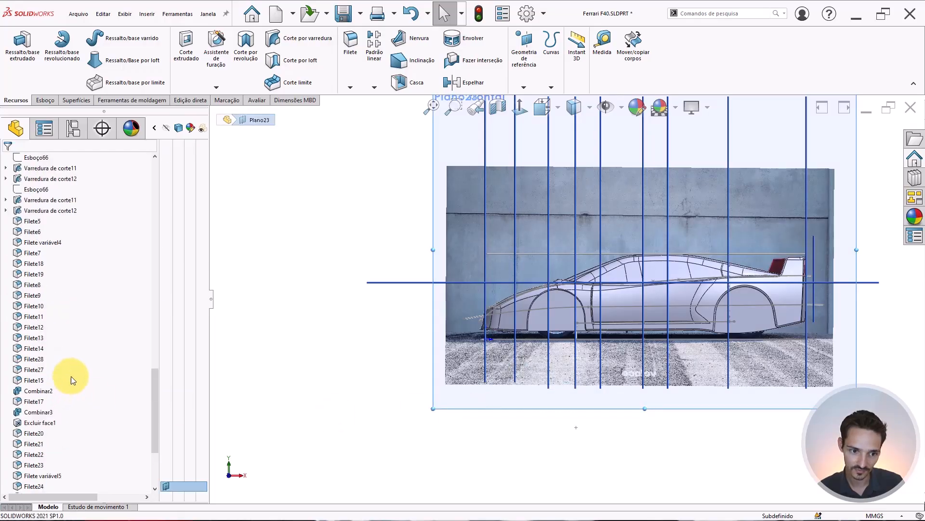
key("Escape")
Step: Start a new sketch on Plano frontal and hide the car body to expose the side reference photo
scroll(70, 357, "up", 10)
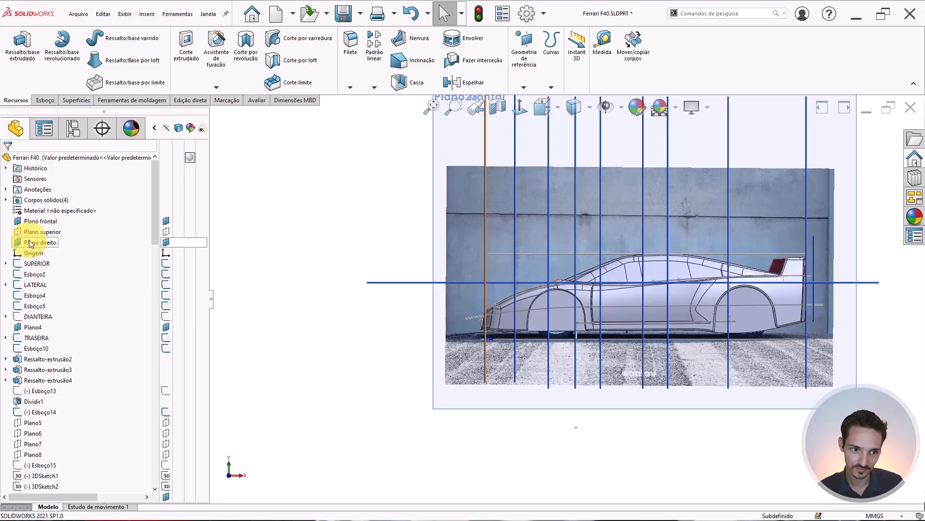
left_click(34, 221)
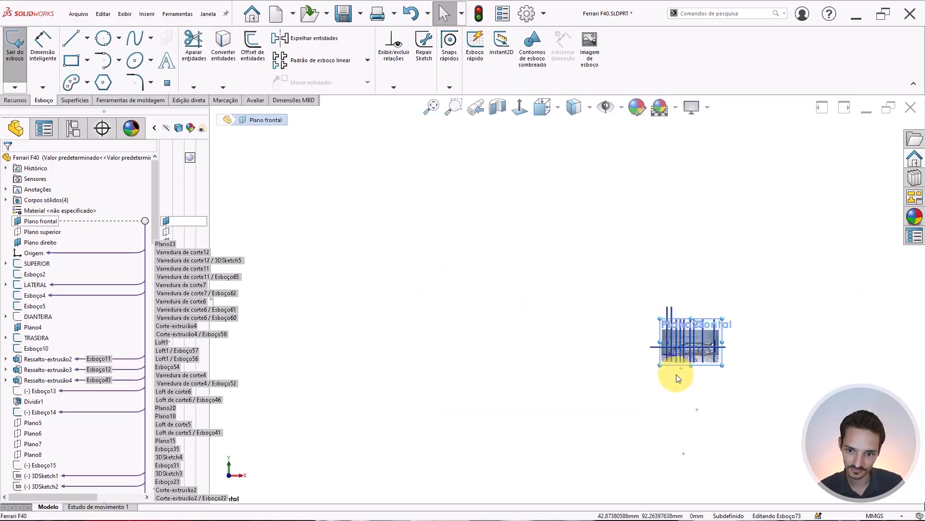
scroll(676, 374, "down", 3)
left_click(487, 354)
scroll(651, 409, "down", 5)
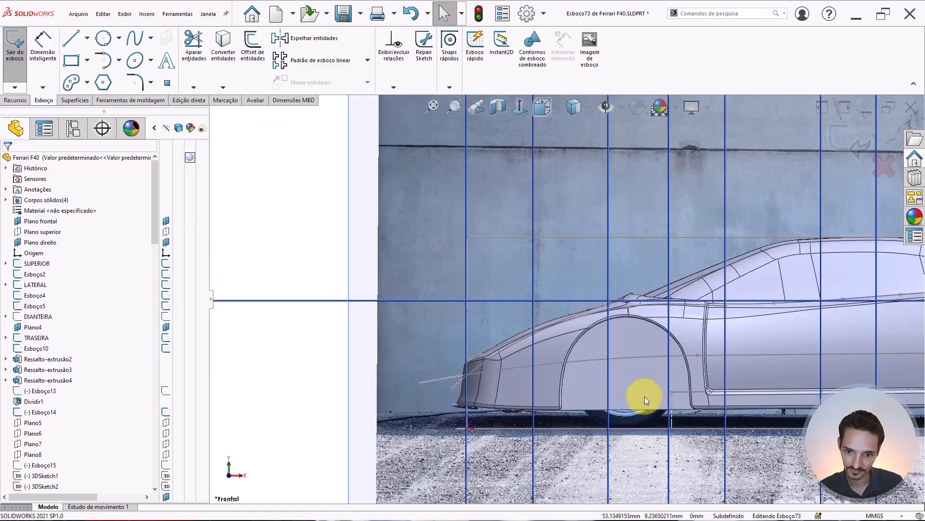
key("Tab")
Step: Sketch a three-point perimeter circle along the outer edge of the front wheel's rim, radius about 12.3 mm
scroll(628, 389, "up", 2)
right_click_drag(354, 354, 354, 412)
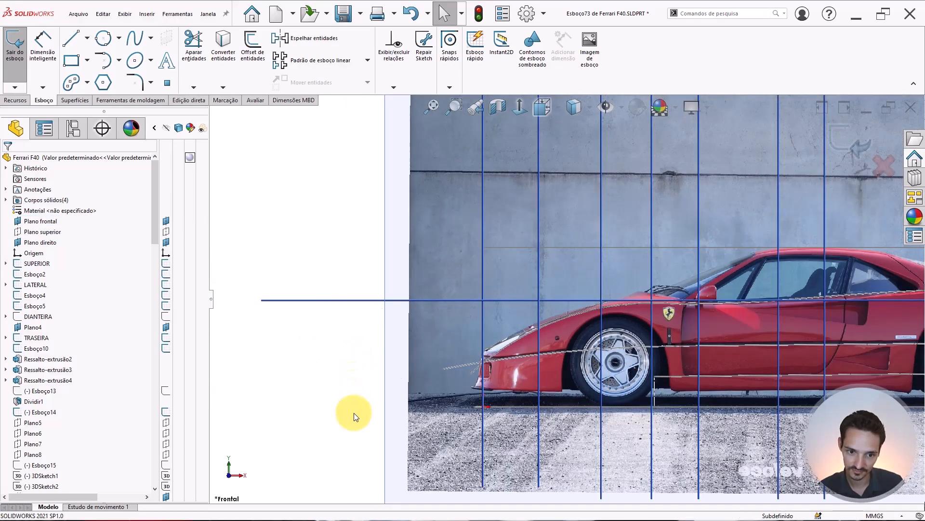
left_click(45, 195)
scroll(654, 374, "down", 2)
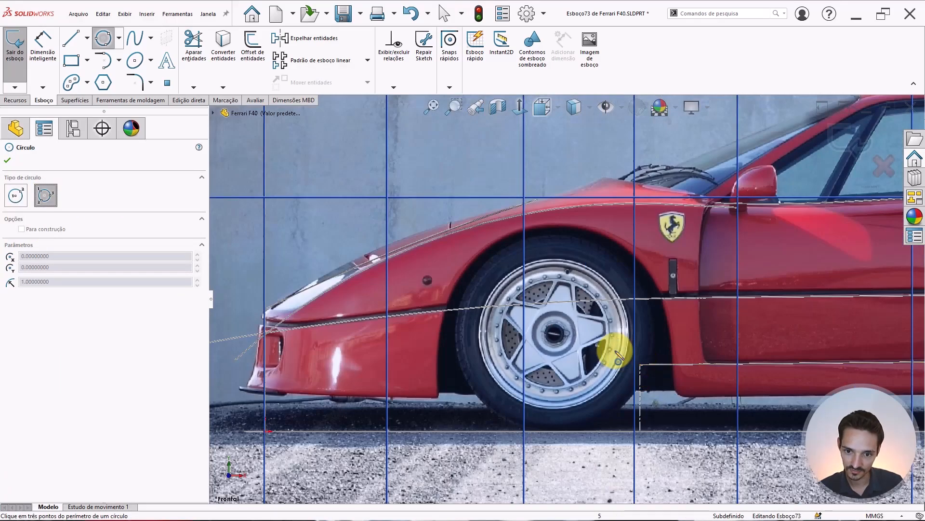
scroll(613, 352, "down", 2)
scroll(413, 313, "down", 2)
scroll(388, 335, "down", 3)
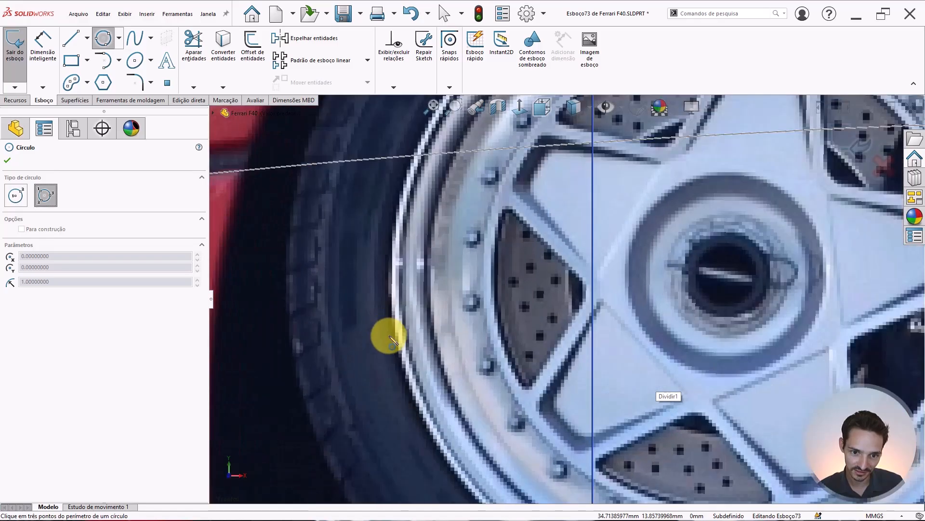
left_click(399, 339)
scroll(555, 311, "up", 4)
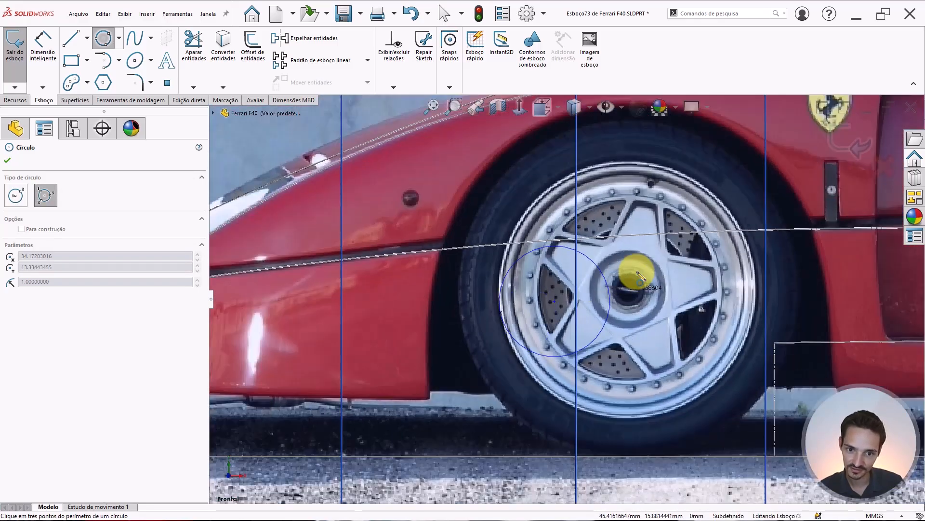
scroll(646, 207, "down", 5)
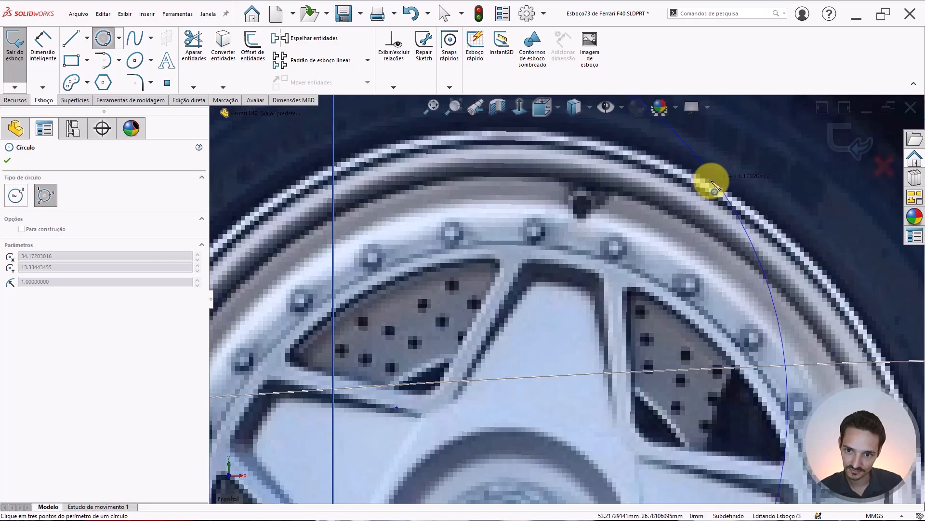
scroll(639, 290, "up", 3)
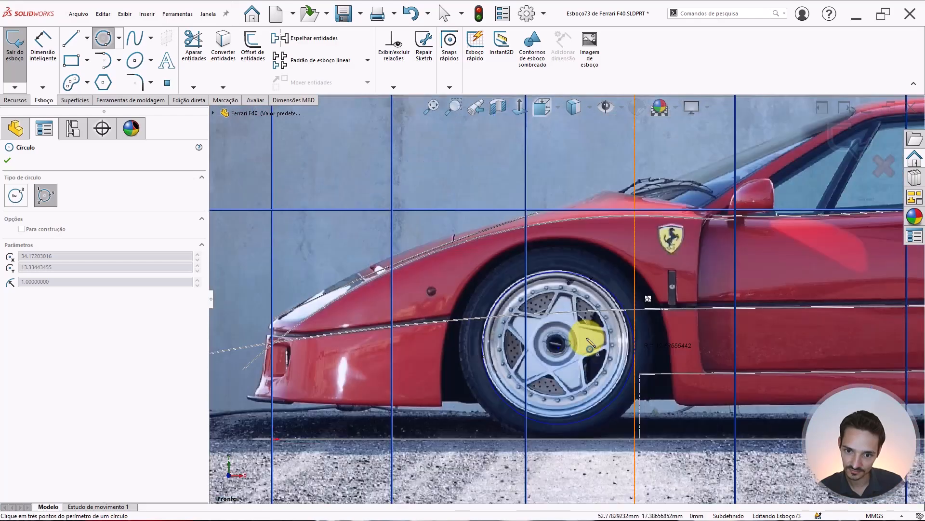
scroll(584, 337, "down", 8)
left_click(623, 409)
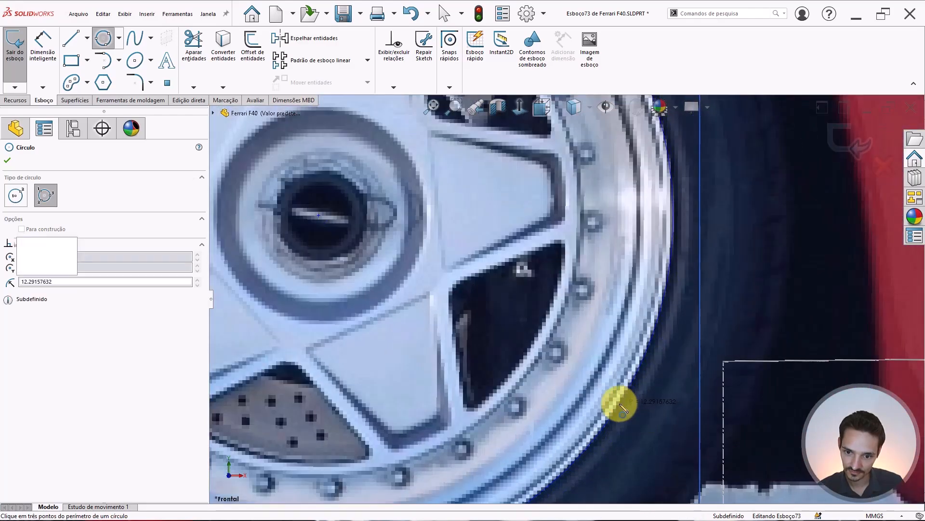
scroll(617, 403, "up", 3)
scroll(502, 279, "up", 2)
scroll(489, 279, "down", 1)
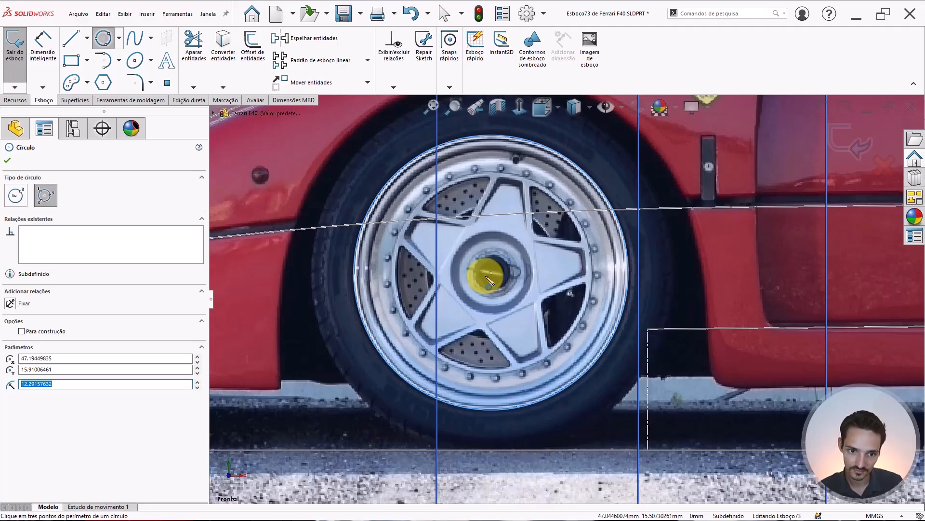
scroll(337, 328, "down", 2)
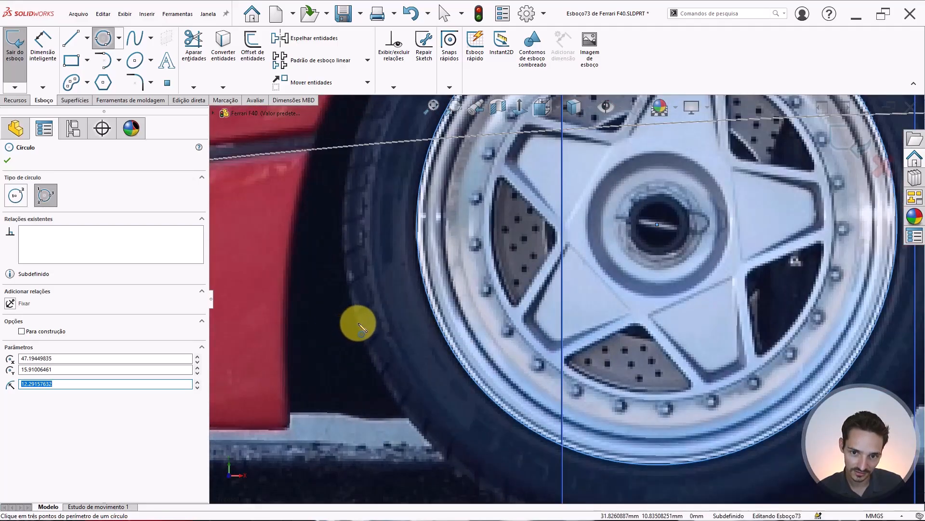
scroll(609, 270, "up", 4)
key("Escape")
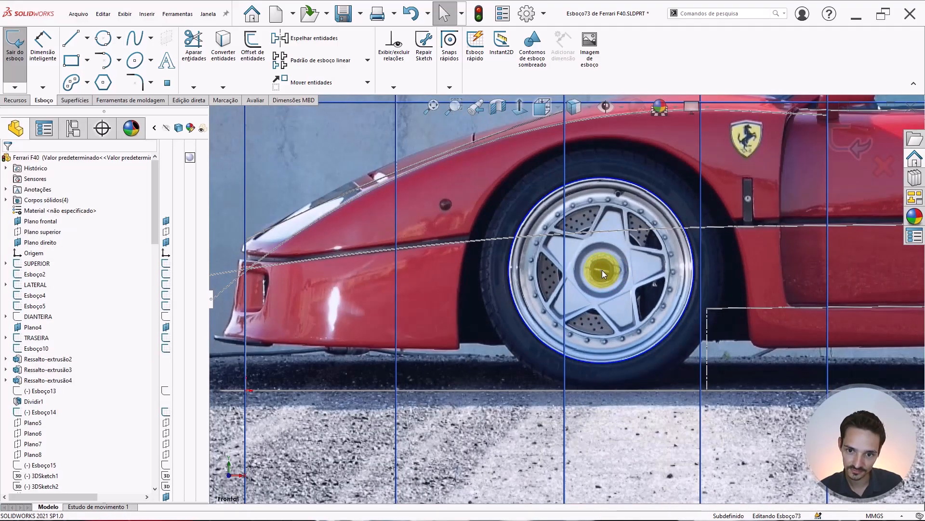
Step: Add a fixed relation to the centre point of the rim circle
left_click(602, 270)
left_click(635, 222)
key("Escape")
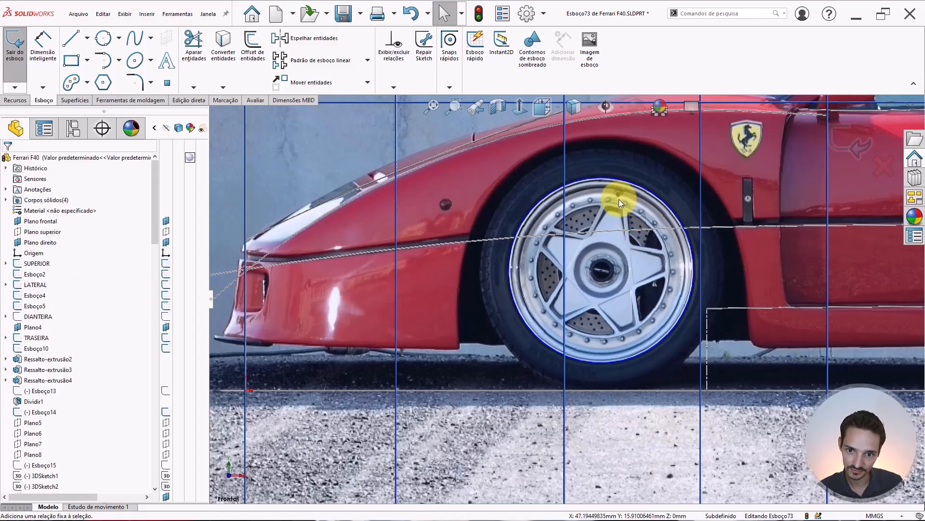
Step: Sketch a concentric circle from the rim circle's centre to the tyre's outer edge, radius about 16.2 mm, and exit the sketch
right_click_drag(611, 230, 613, 240)
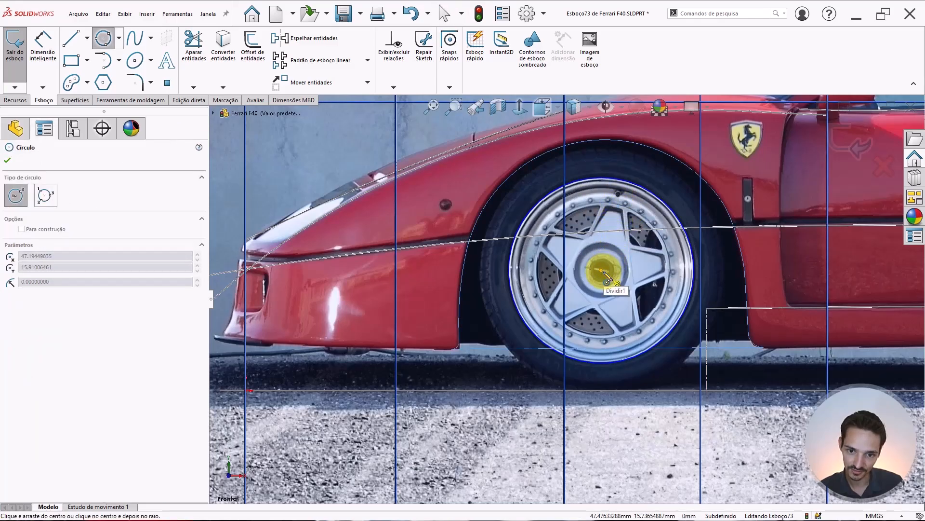
left_click(602, 270)
scroll(502, 331, "up", 4)
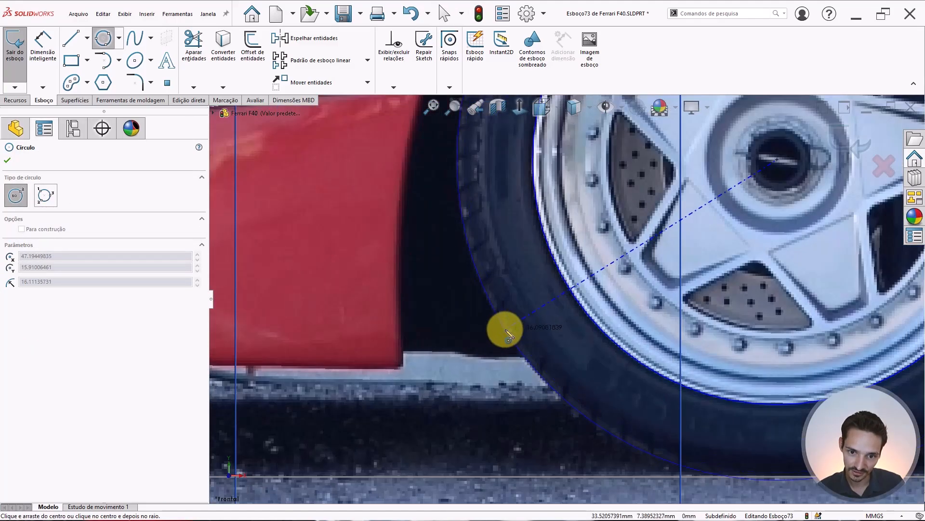
left_click(506, 332)
key("Escape")
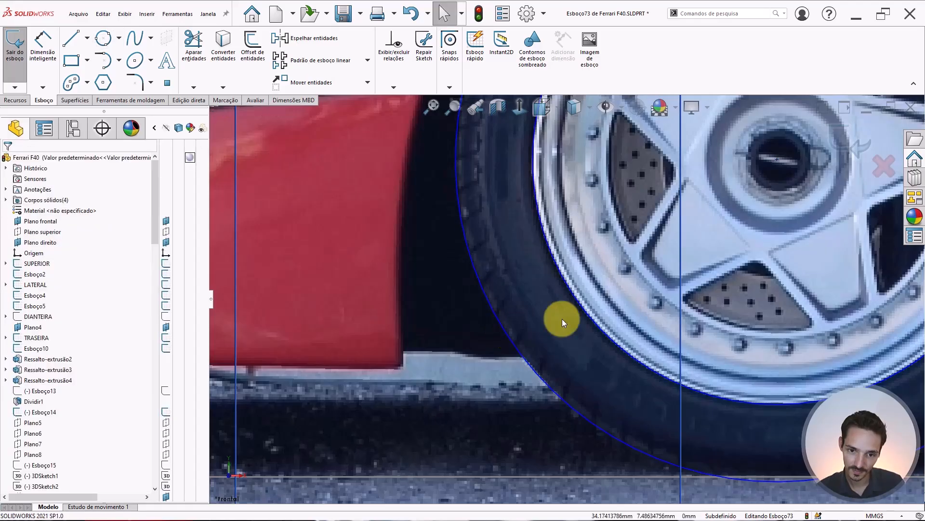
left_click(507, 330)
scroll(730, 254, "down", 5)
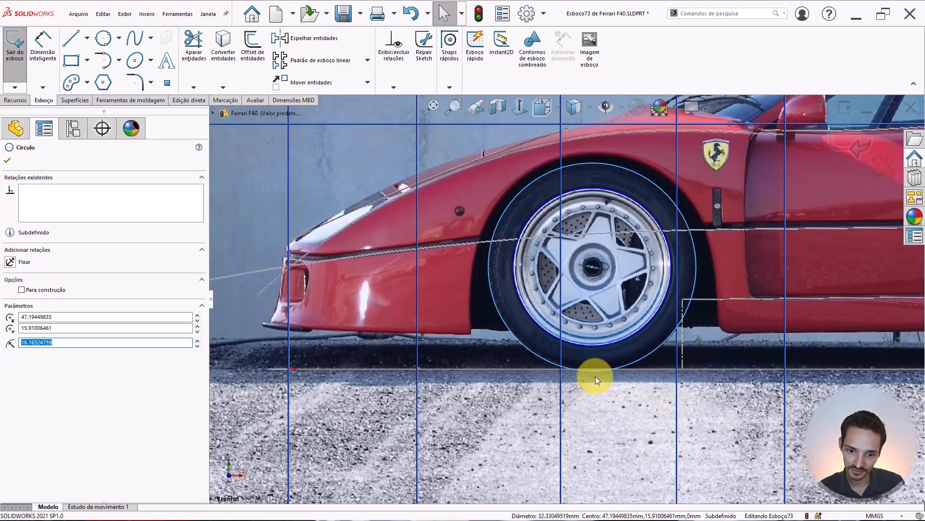
scroll(620, 299, "down", 2)
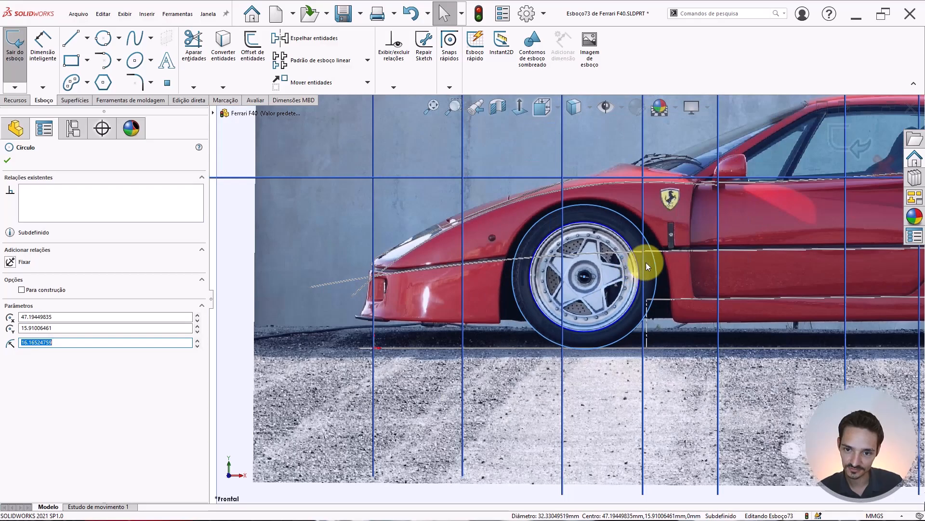
key("Escape")
left_click(827, 140)
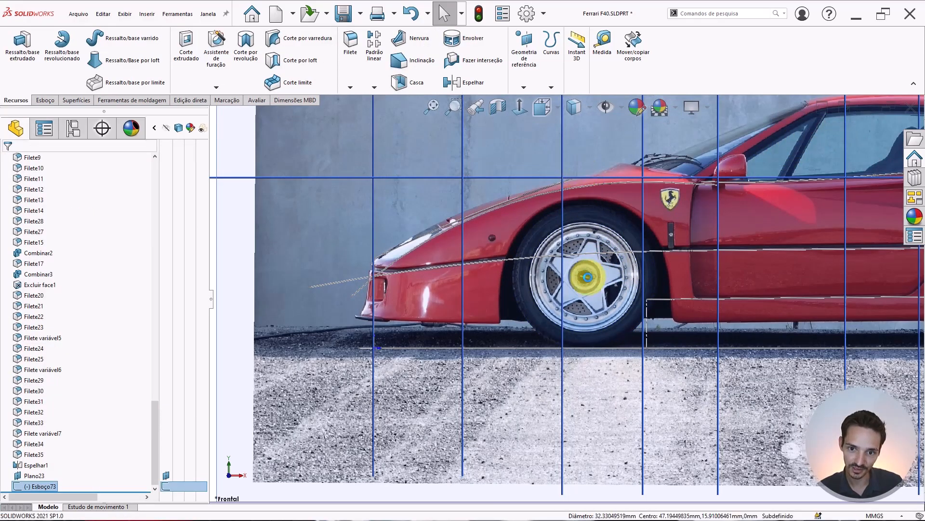
Step: Create a reference plane parallel to Plano13 and coincident with the centre point of the front wheel circles
scroll(589, 230, "down", 5)
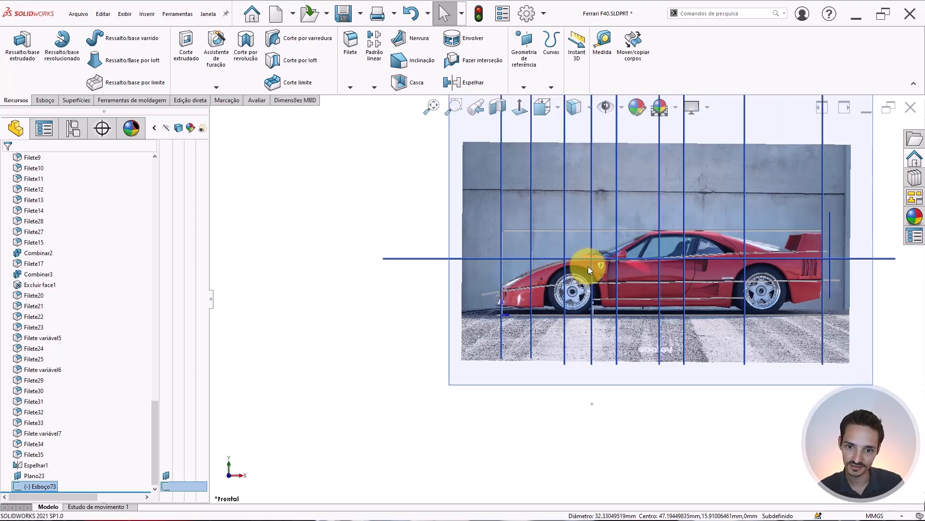
scroll(583, 275, "up", 2)
scroll(580, 271, "down", 2)
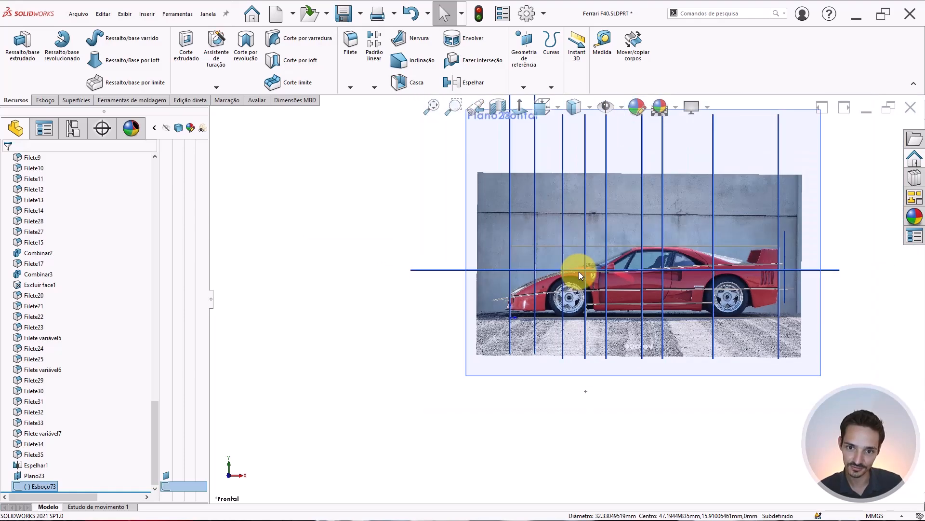
middle_click_drag(562, 242, 555, 259)
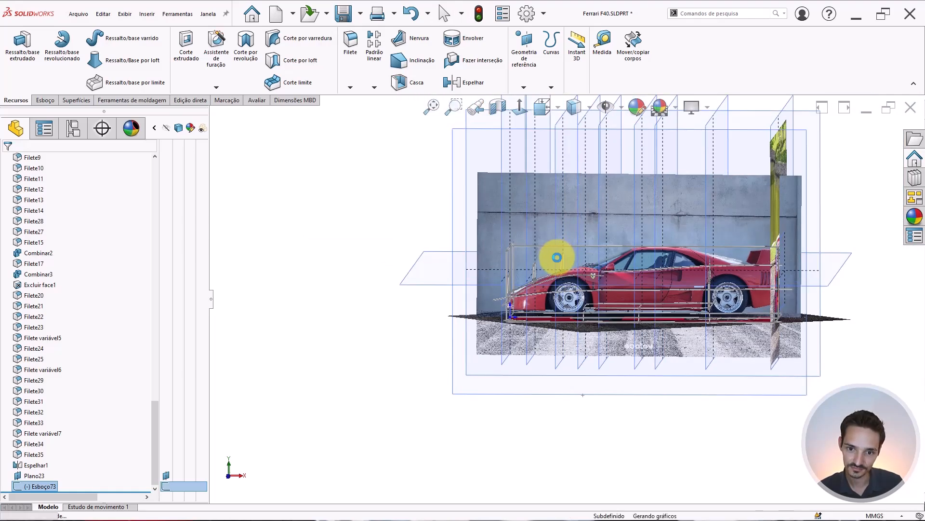
left_click(559, 259)
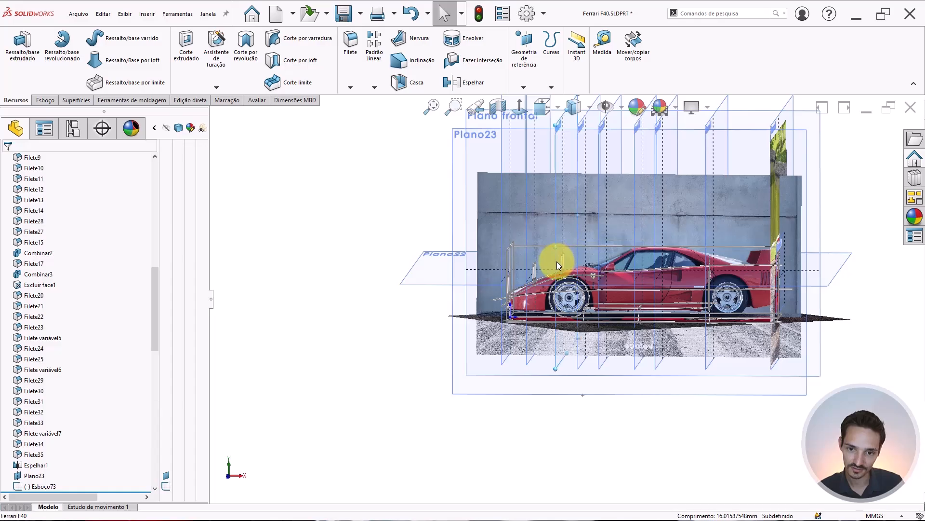
right_click_drag(562, 281, 563, 299)
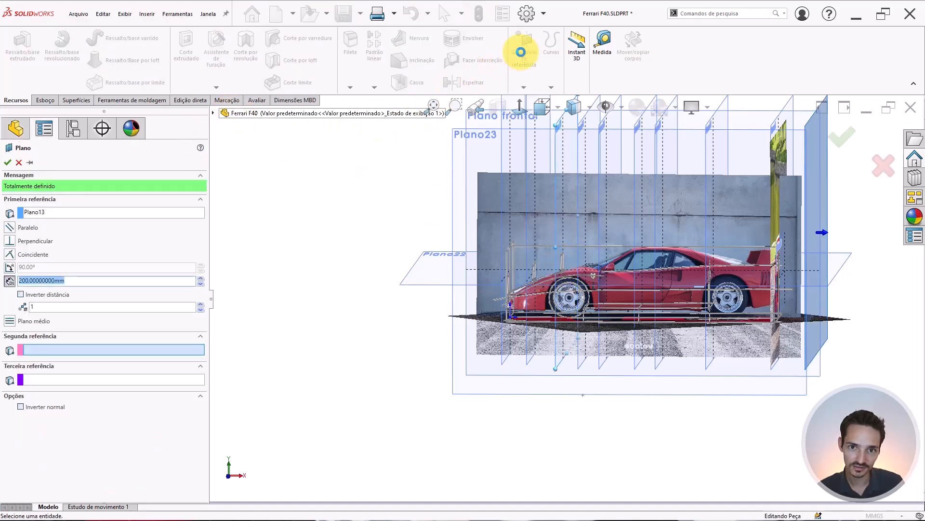
scroll(568, 322, "down", 6)
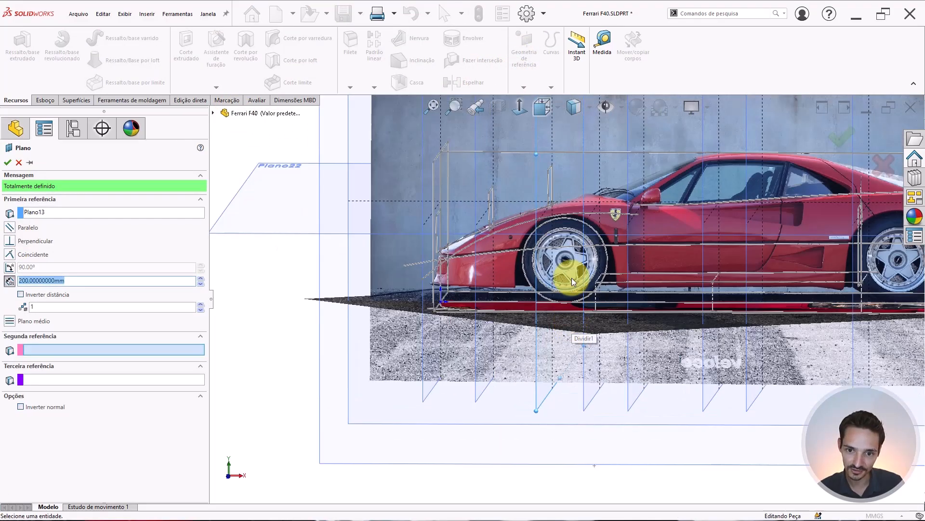
scroll(567, 265, "down", 4)
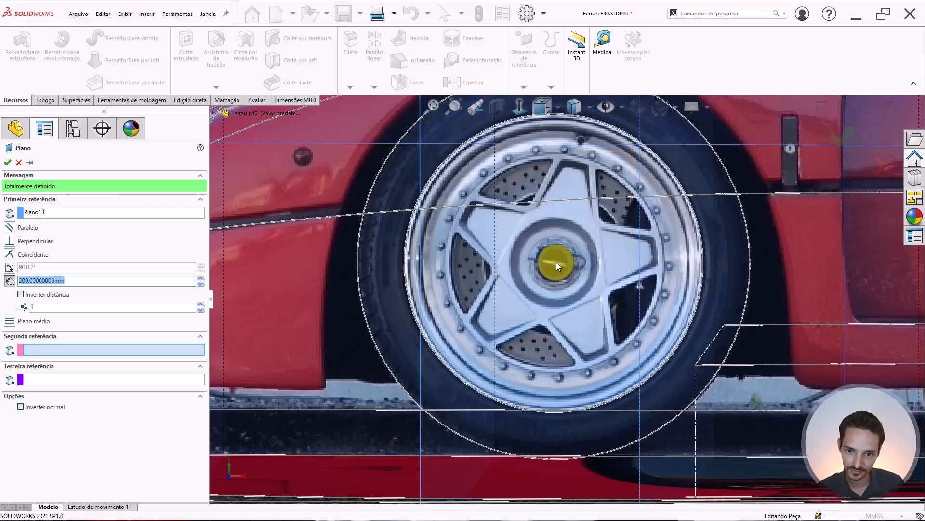
left_click(556, 262)
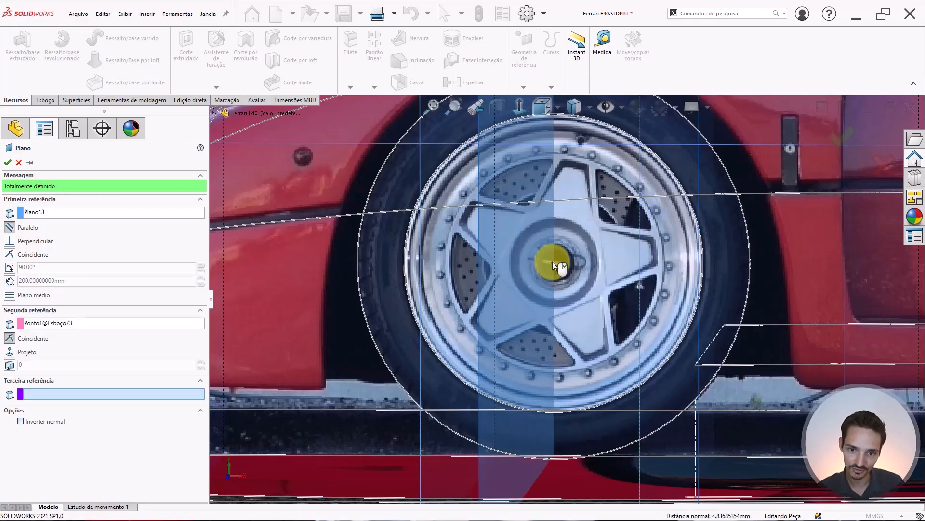
scroll(554, 262, "up", 8)
middle_click_drag(553, 262, 606, 258)
left_click(845, 138)
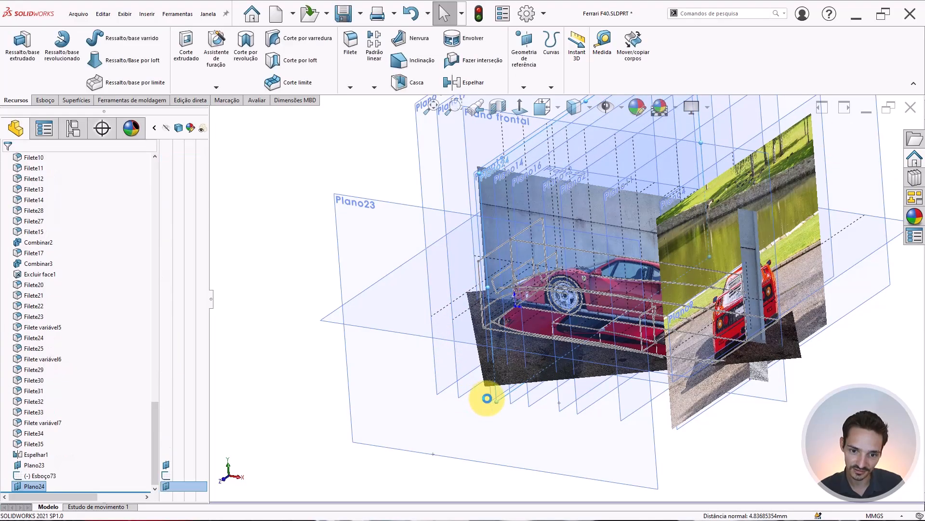
Step: Resize the borders of the new wheel-centre plane so it extends out beyond the car as a low strip
scroll(491, 397, "down", 3)
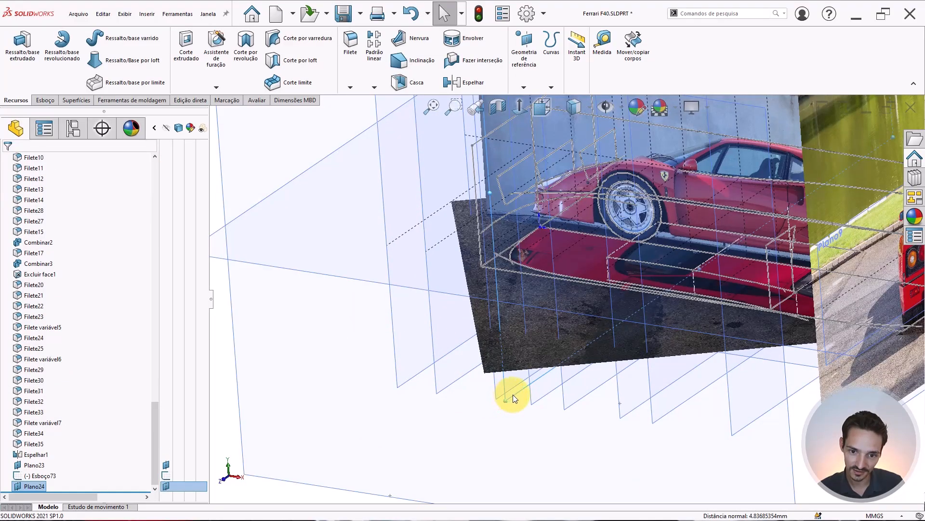
left_click_drag(504, 401, 212, 518)
scroll(447, 382, "up", 5)
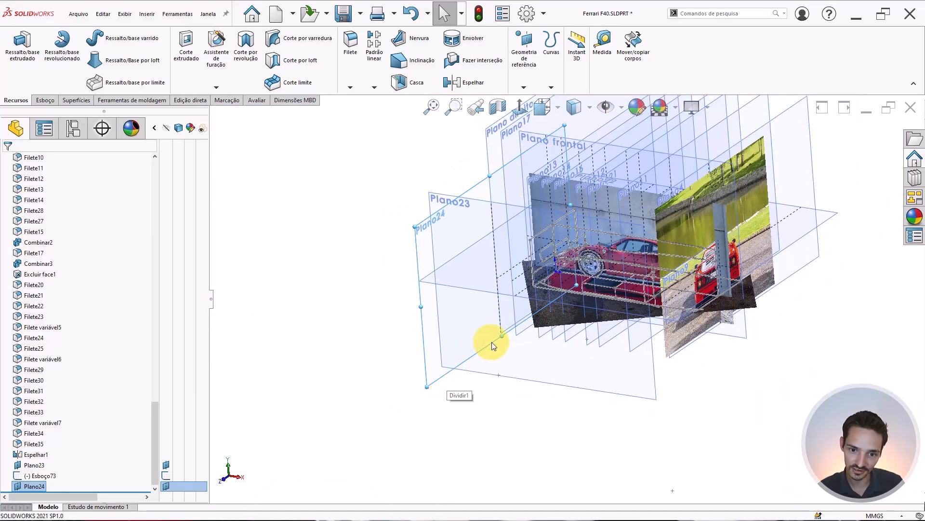
mouse_move(492, 343)
middle_mouse_down()
mouse_move(450, 337)
mouse_move(484, 354)
middle_mouse_up()
scroll(384, 337, "up", 5)
middle_click_drag(384, 337, 521, 295, "ctrl")
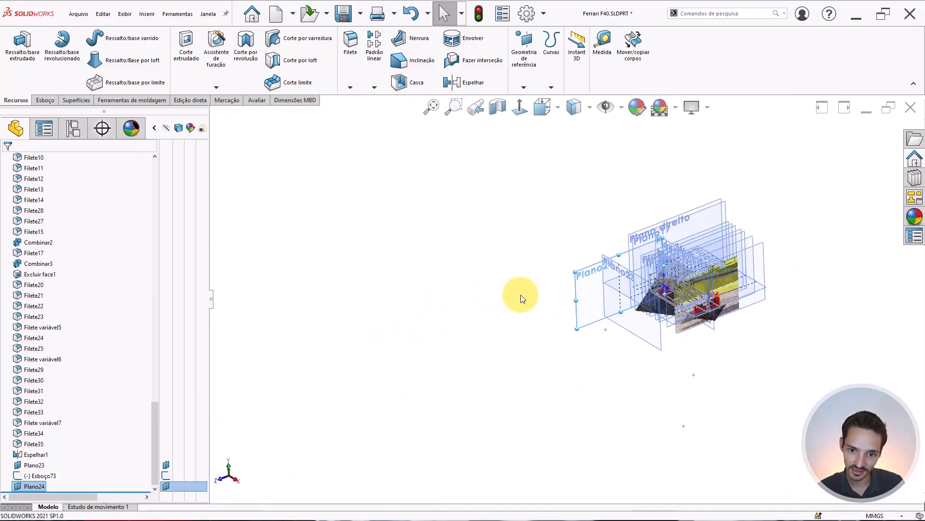
scroll(678, 268, "down", 6)
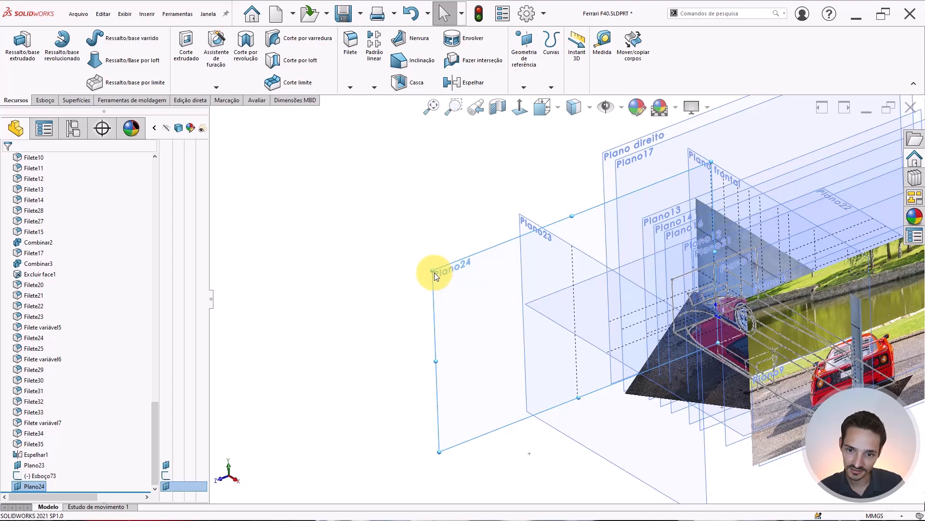
left_click_drag(434, 273, 516, 390)
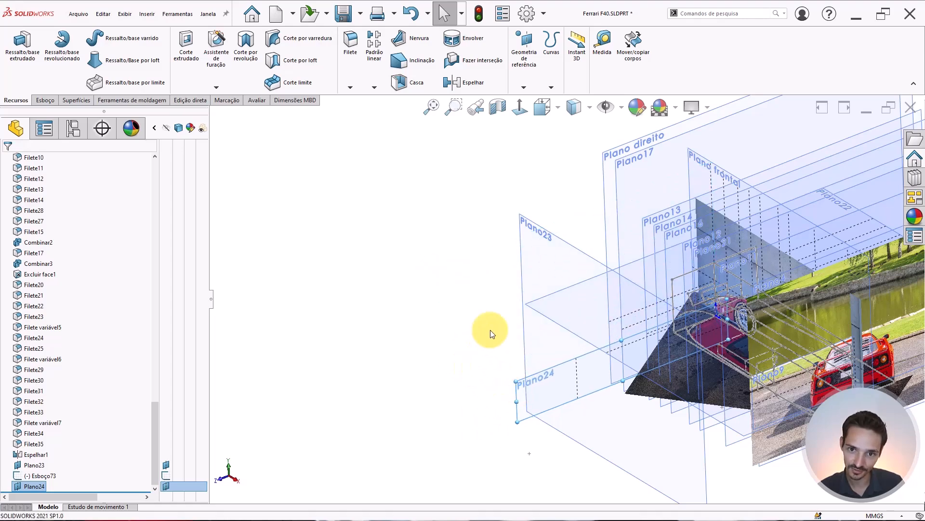
Step: Display the car body shaded with edges, and hide and show the planes, sketches and reference photos again
left_click(573, 114)
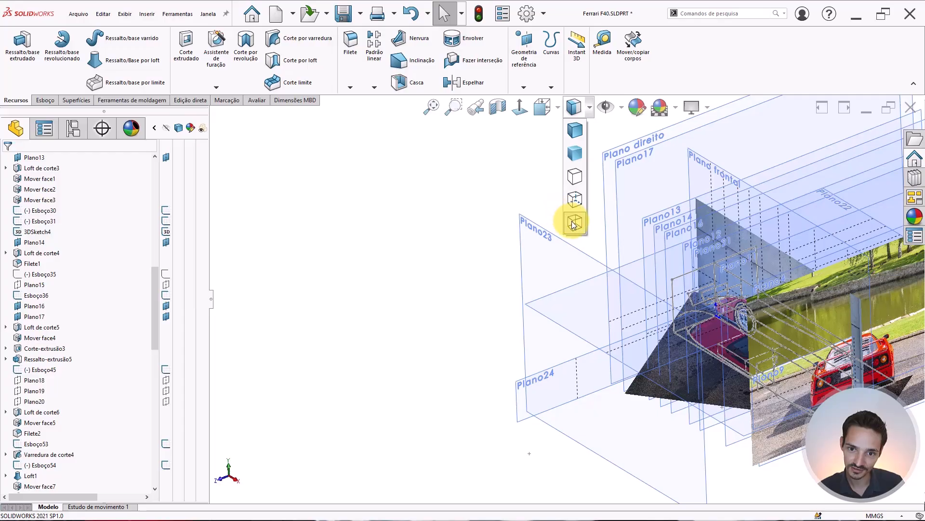
left_click(577, 133)
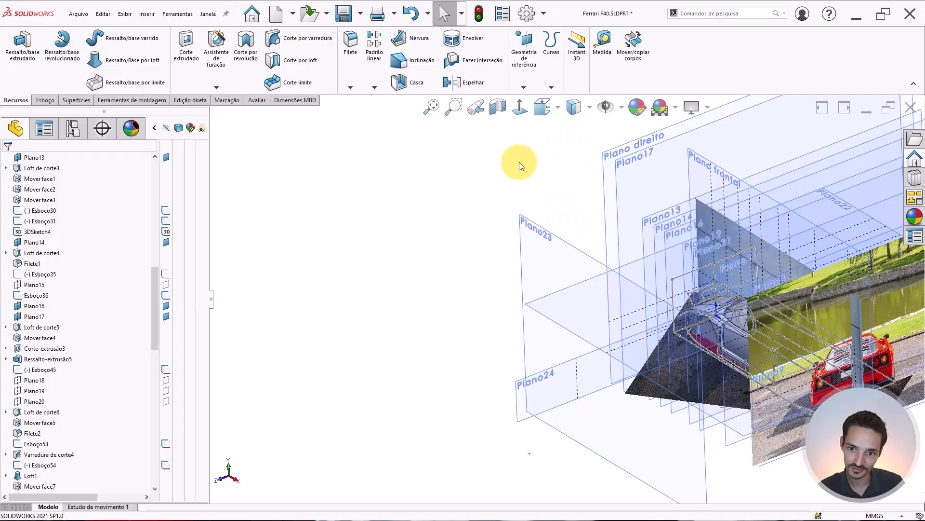
left_click(603, 108)
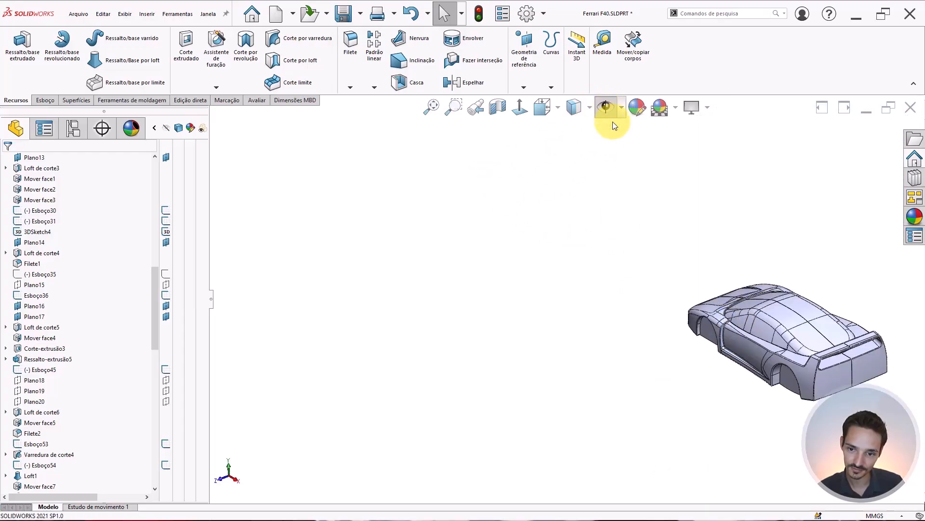
left_click(606, 107)
scroll(595, 323, "down", 5)
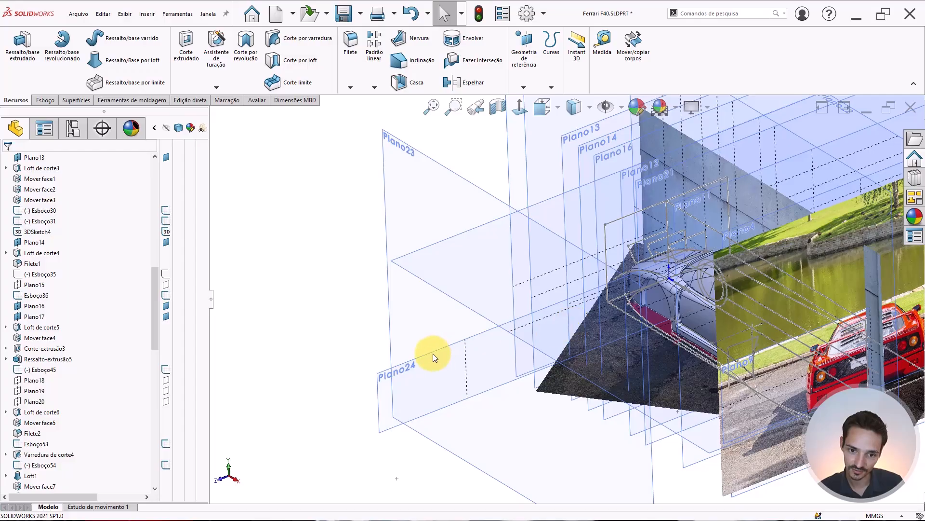
Step: Start a sketch on the wheel-centre plane Plano24 and draw a horizontal centreline about 37.2 mm long beside the car
left_click(432, 352)
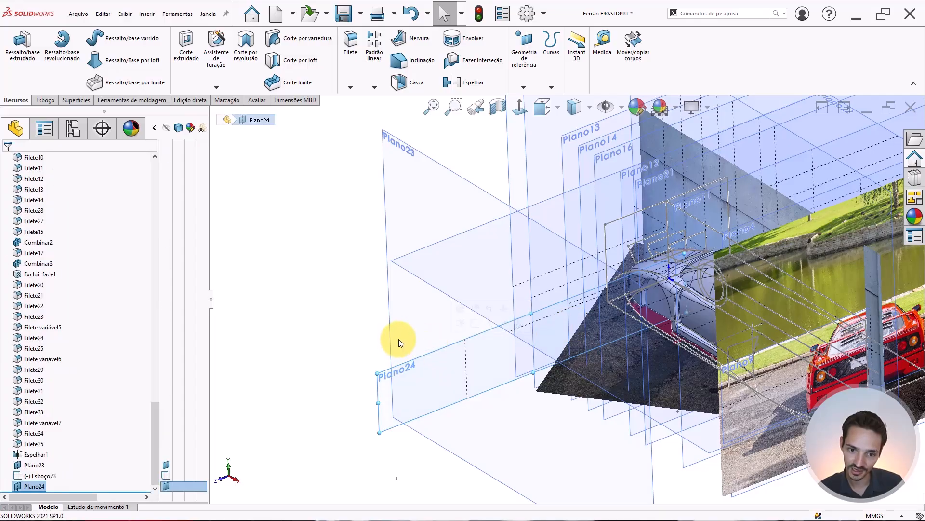
key("s")
scroll(380, 356, "down", 6)
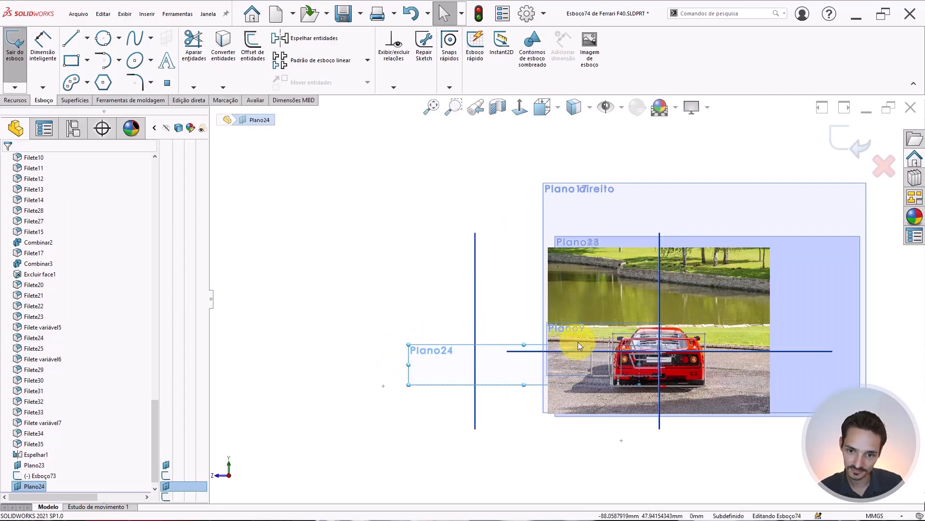
scroll(577, 342, "down", 3)
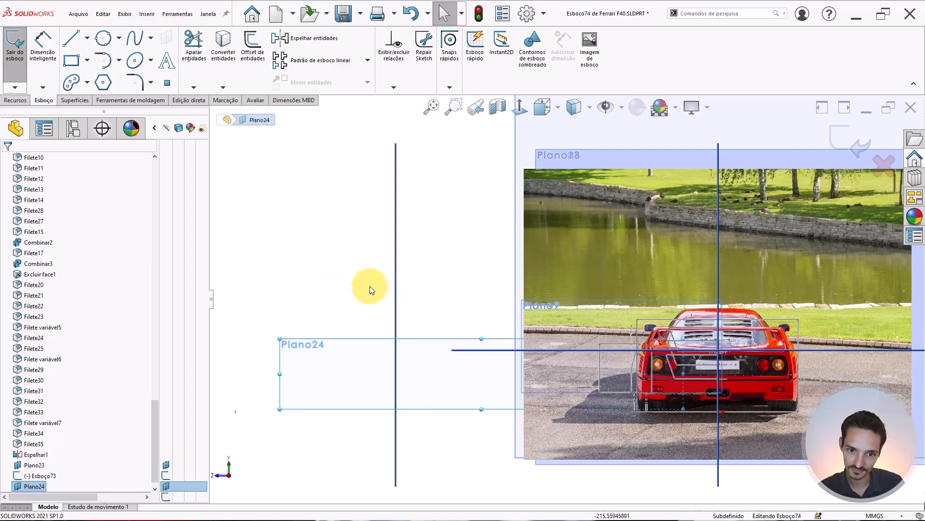
scroll(363, 277, "down", 1)
right_click_drag(310, 282, 348, 275)
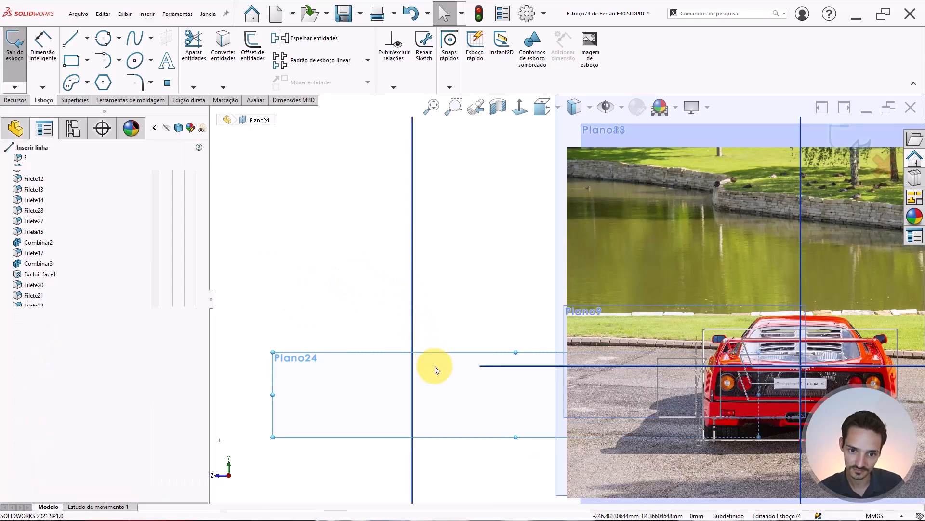
left_click_drag(433, 392, 506, 392)
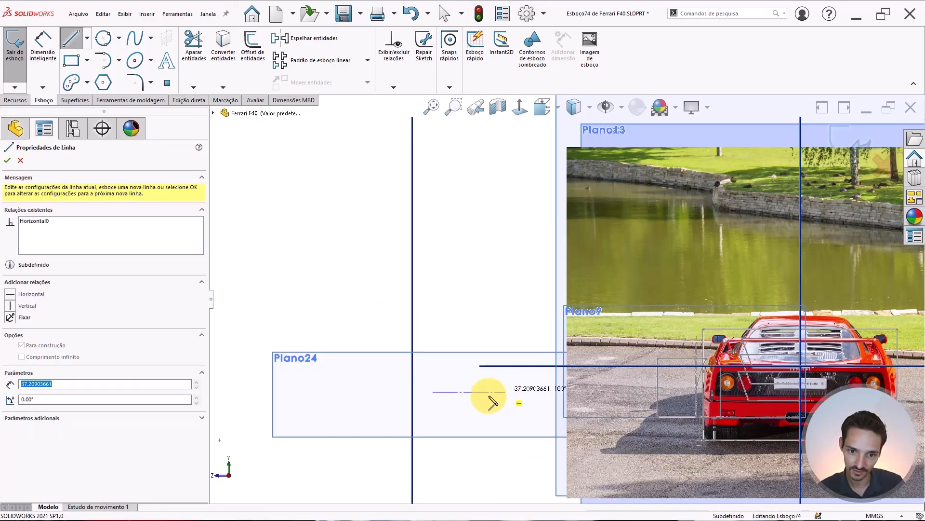
key("Escape")
Step: Make the horizontal centreline coincident with the centre point of the front wheel circles
middle_click_drag(646, 355, 709, 376)
scroll(534, 344, "down", 3)
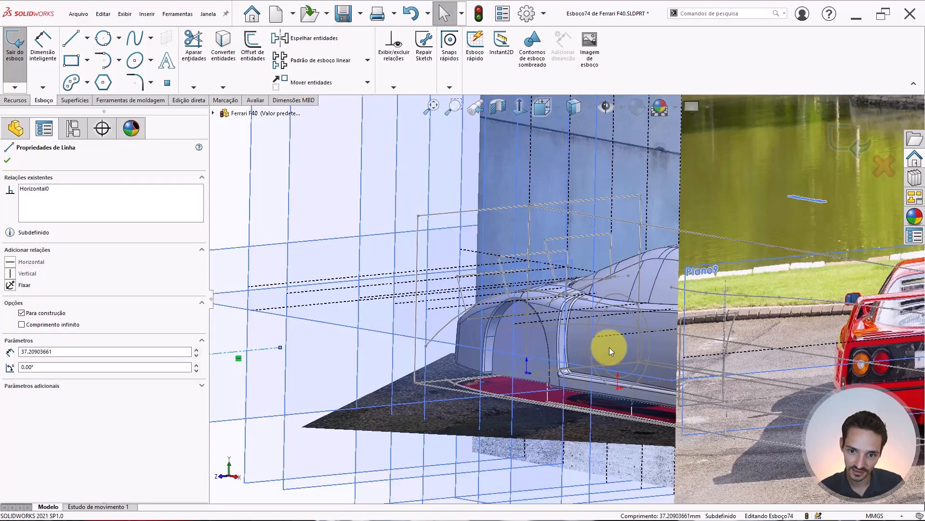
scroll(609, 347, "down", 2)
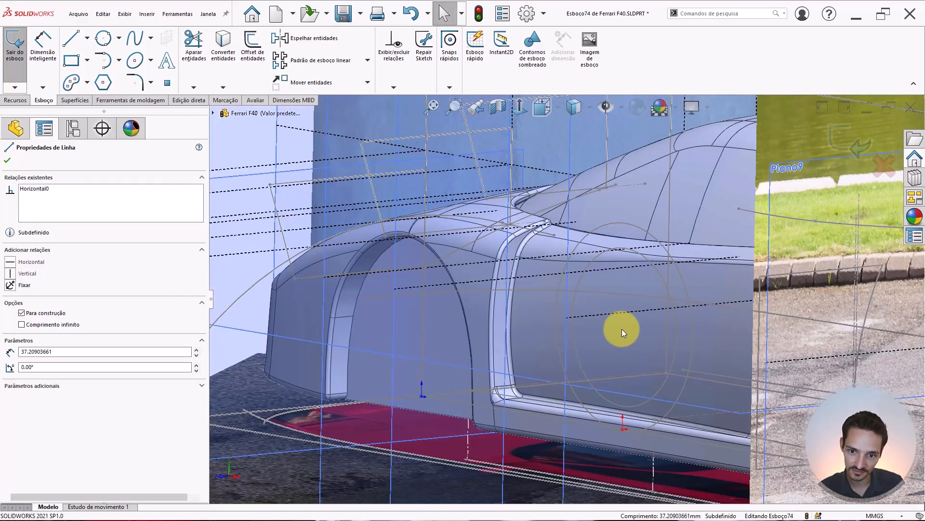
left_click(622, 328, "ctrl")
left_click(626, 334, "ctrl")
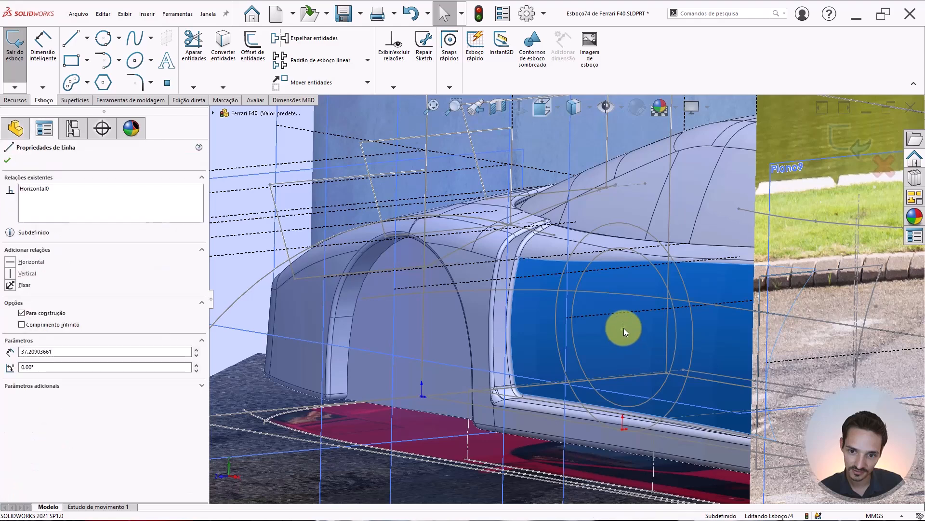
left_click(624, 327, "ctrl")
left_click(666, 284)
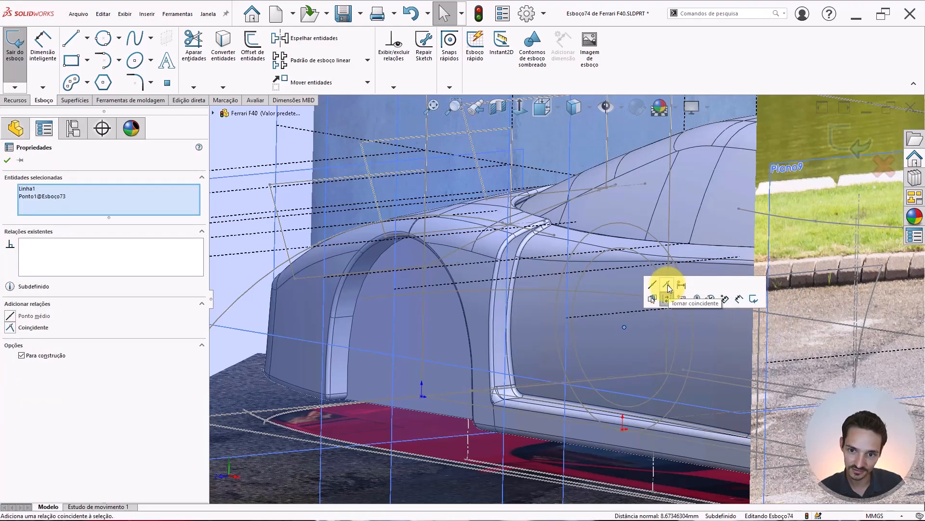
scroll(452, 328, "up", 5)
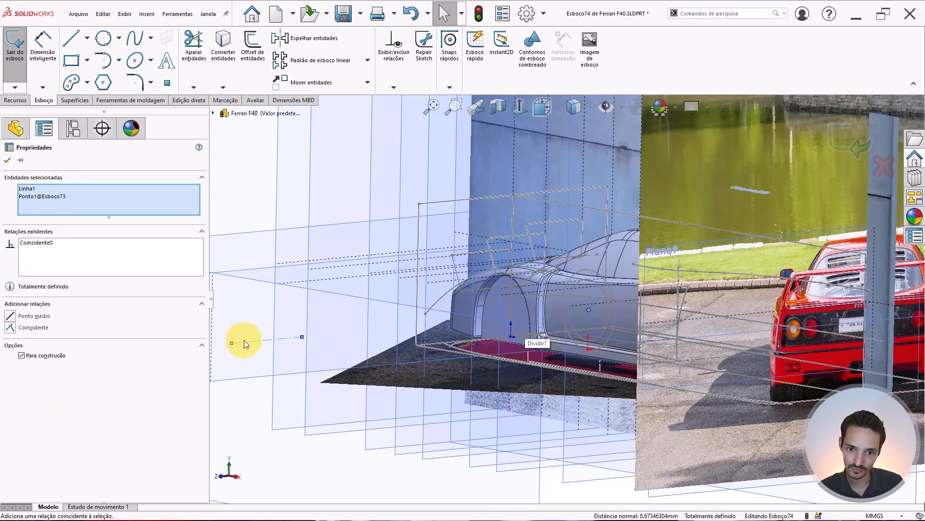
scroll(585, 308, "up", 5)
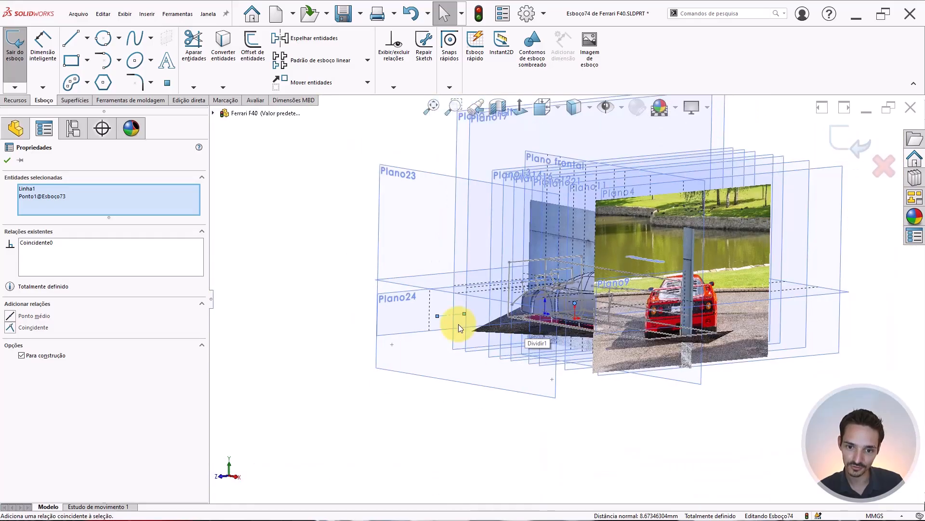
left_click(334, 264)
Step: Stretch the horizontal centreline at its ends so it spans most of the free part of the plane, and view the sketch face-on
scroll(466, 302, "down", 3)
scroll(486, 334, "up", 5)
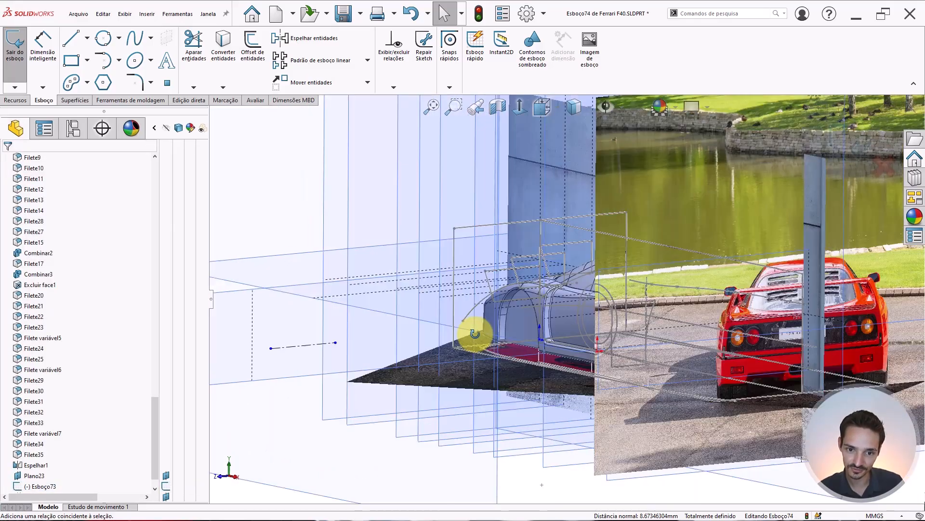
scroll(389, 281, "down", 5)
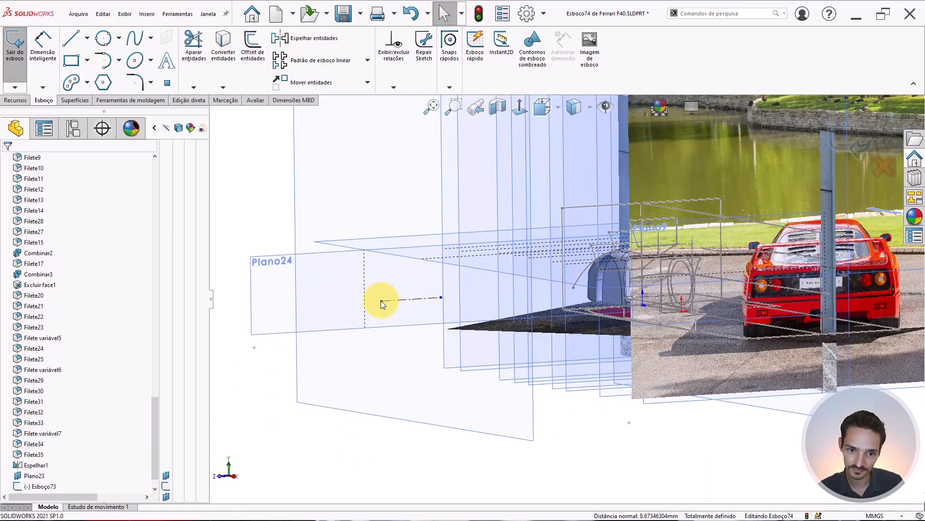
left_click(380, 300)
scroll(273, 324, "up", 5)
left_click(364, 292)
scroll(404, 290, "up", 3)
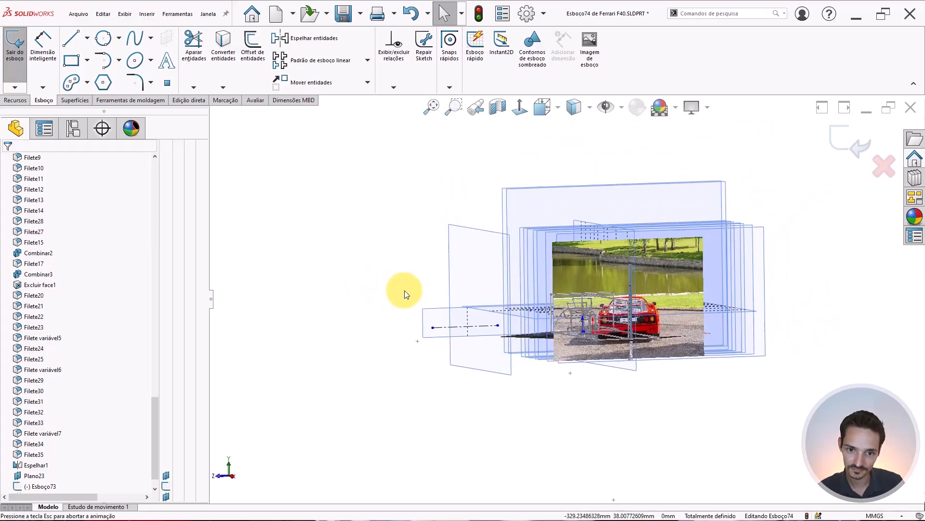
scroll(402, 386, "down", 6)
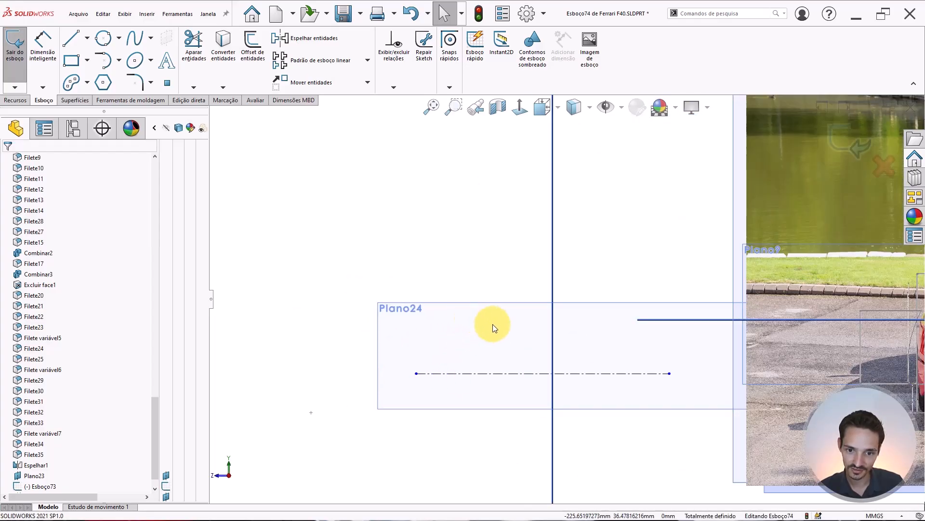
scroll(557, 364, "up", 3)
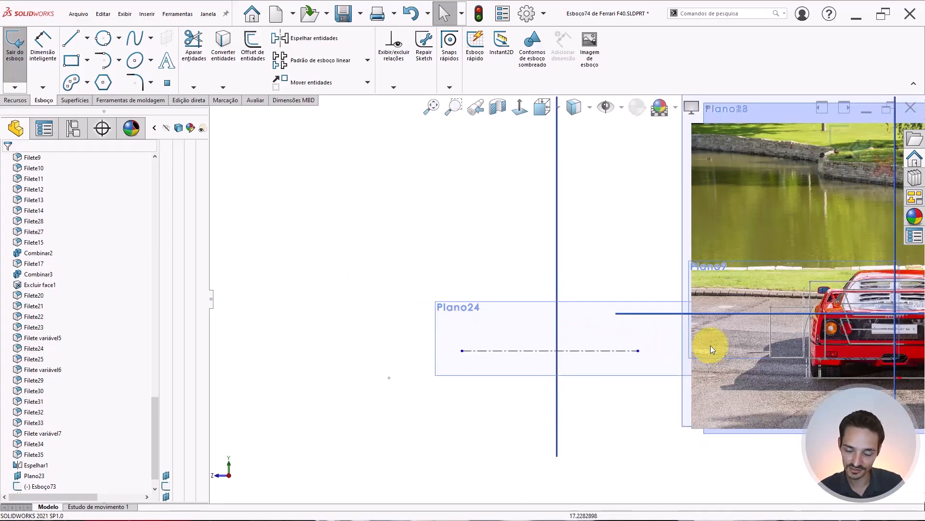
scroll(602, 326, "down", 3)
scroll(460, 318, "down", 2)
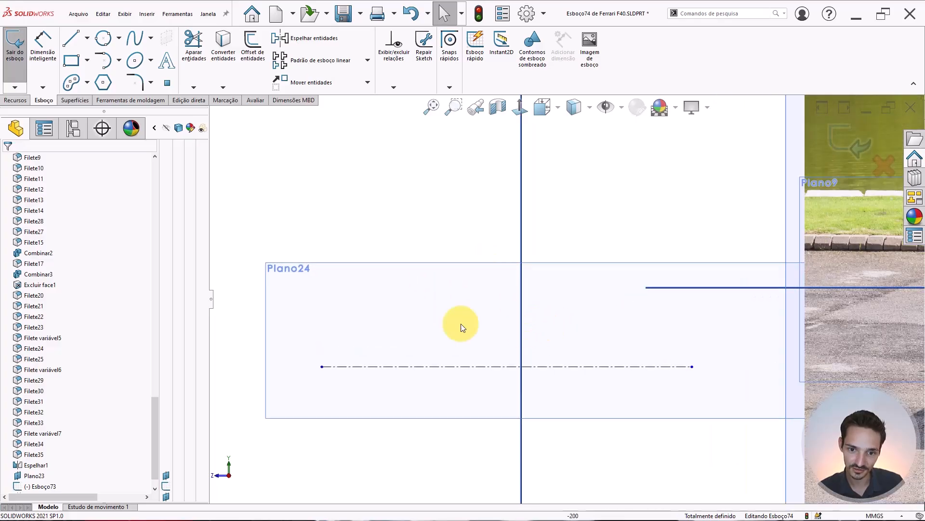
Step: Sketch connected rim profile lines from the centreline: about 18.4 mm vertical, about 3.8 mm at 45° inward, and about 16.2 mm horizontal
key("l")
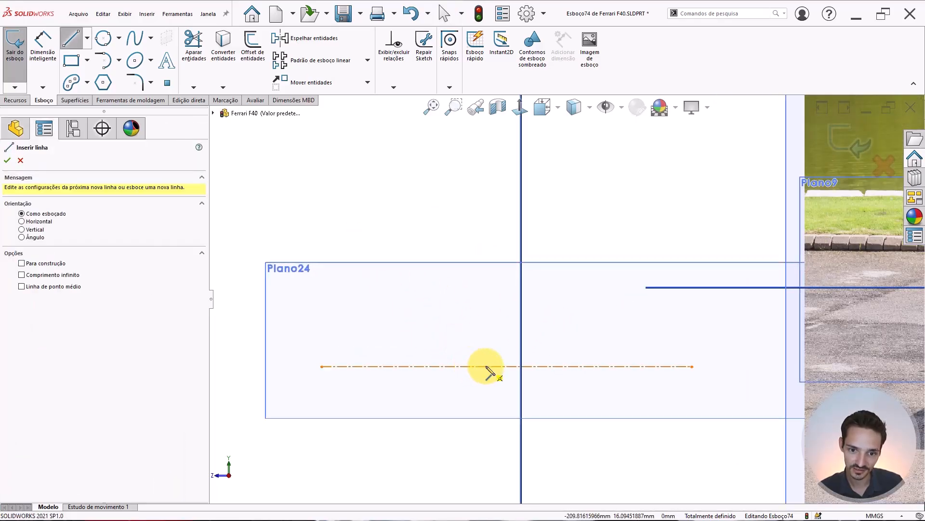
left_click(486, 366)
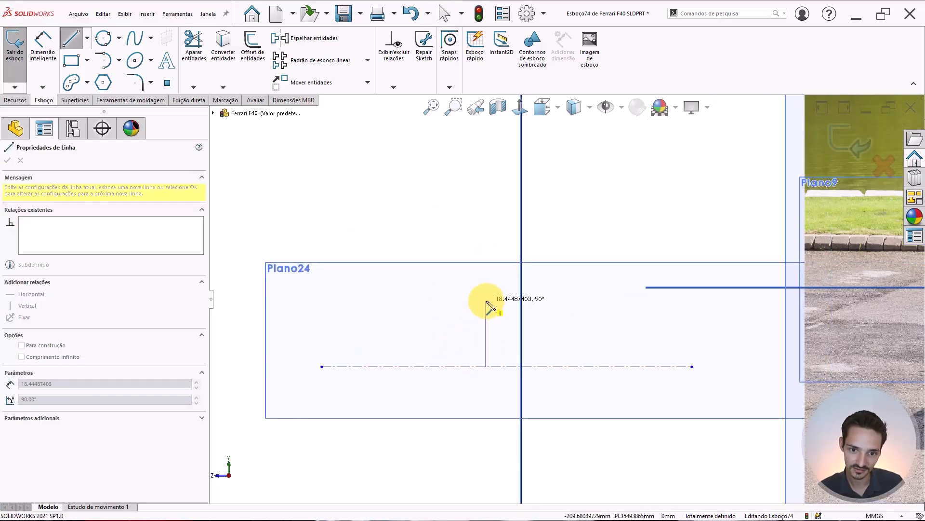
left_click(486, 301)
left_click(476, 292)
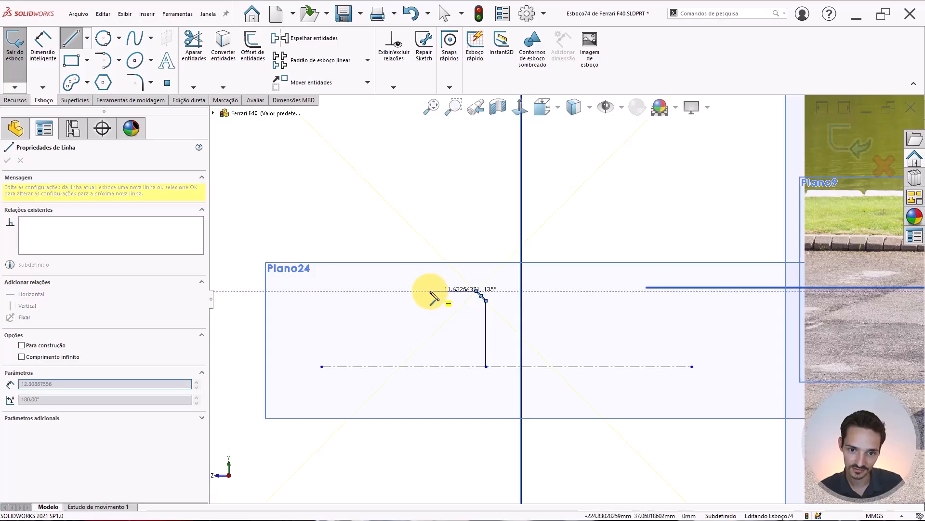
left_click(419, 291)
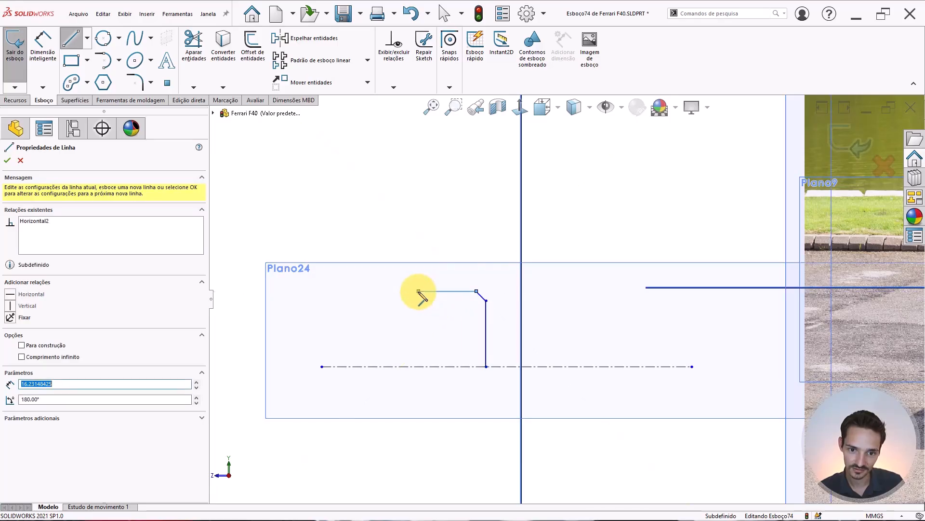
scroll(407, 303, "down", 2)
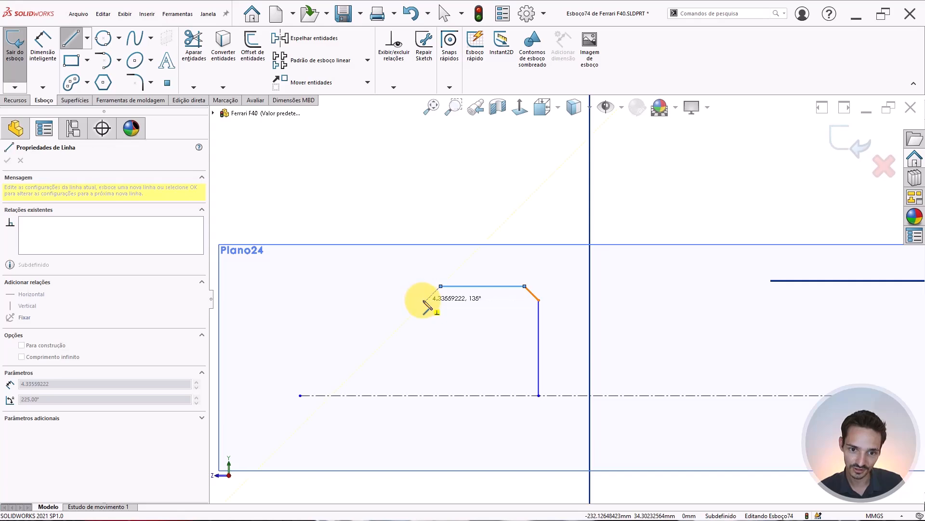
scroll(424, 305, "down", 2)
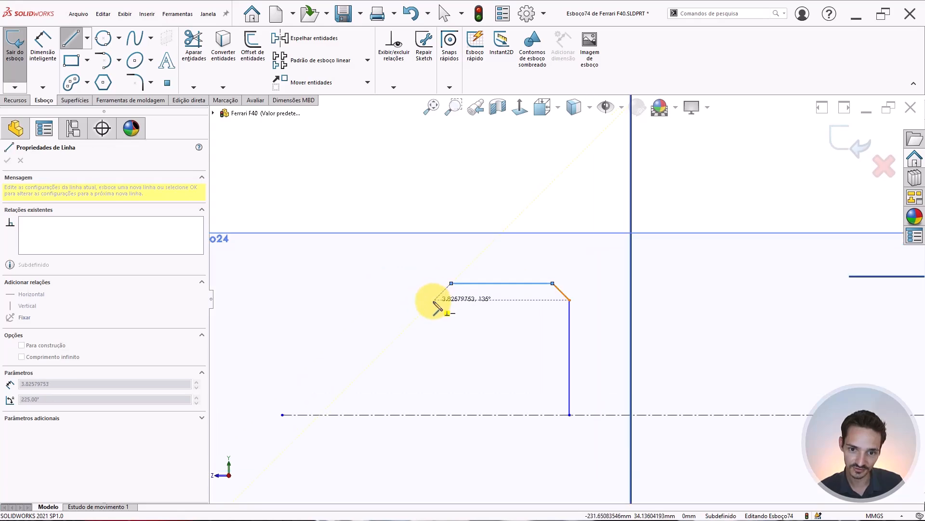
key("Escape")
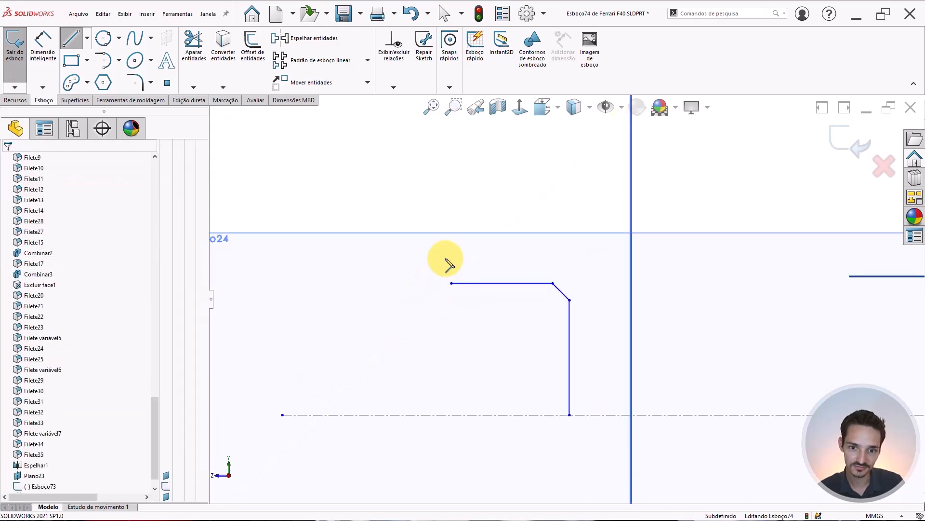
scroll(443, 269, "down", 2)
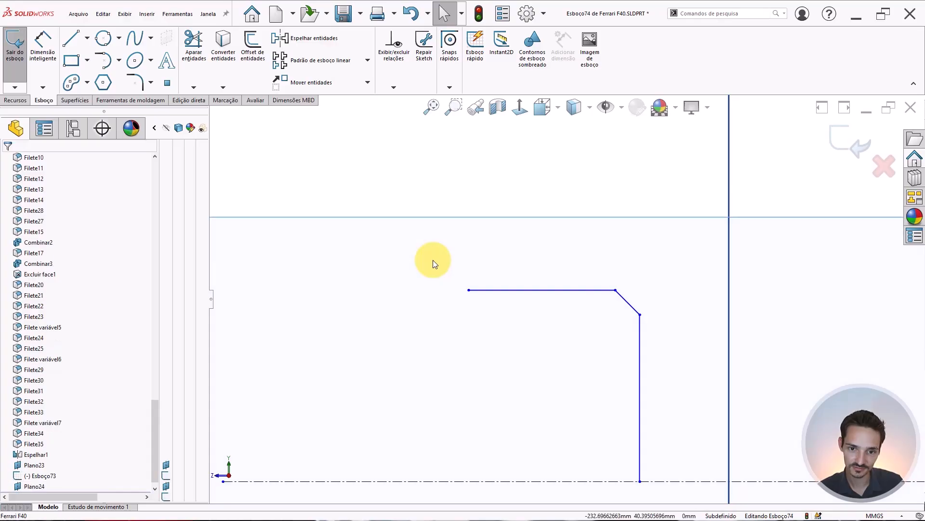
key("l")
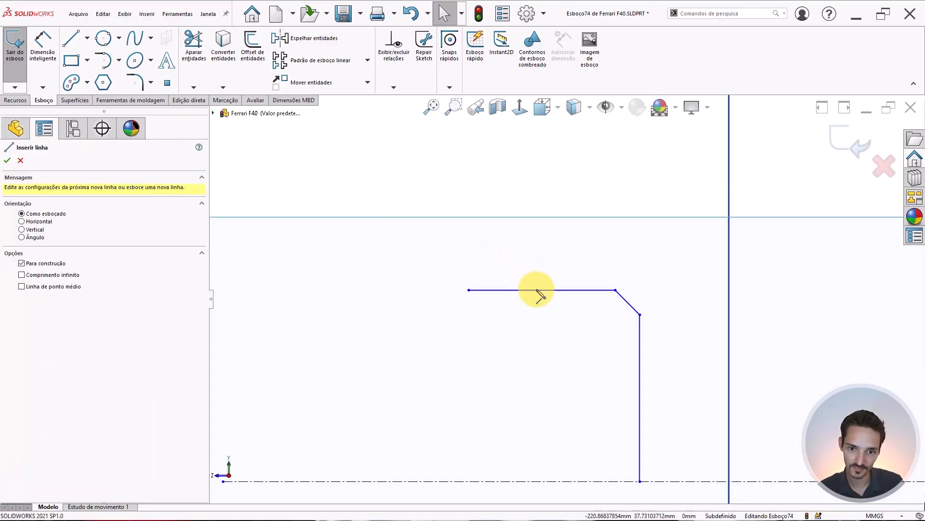
left_click(542, 290)
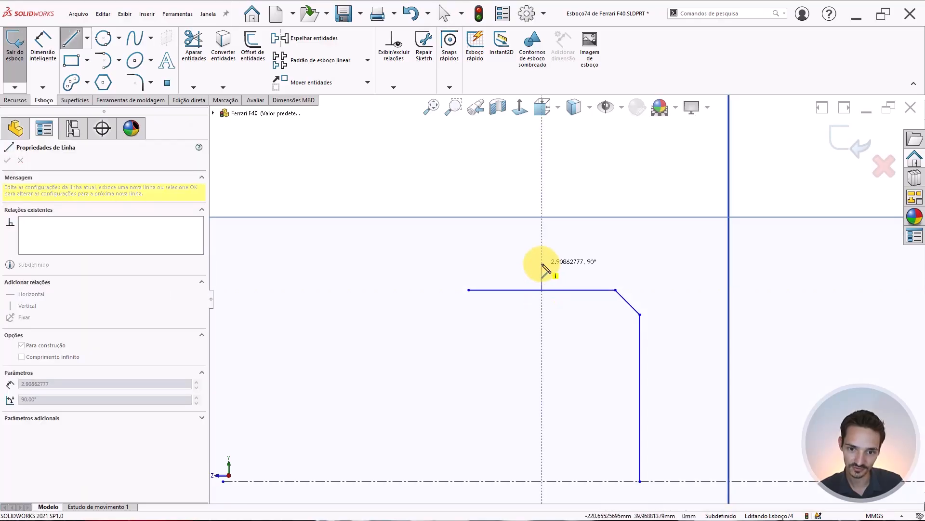
key("Escape")
key("Escape")
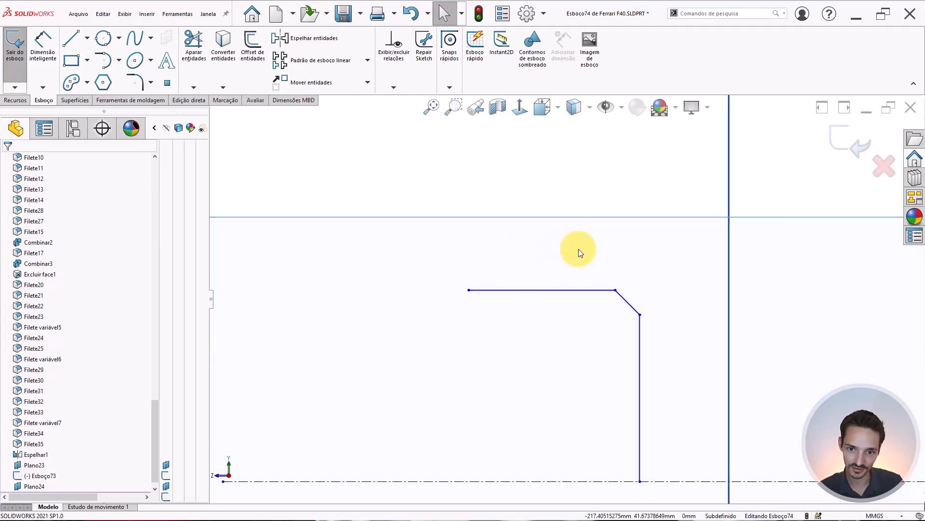
Step: Draw a vertical construction line about 4.5 mm long upward from the midpoint of the profile's horizontal line
key("l")
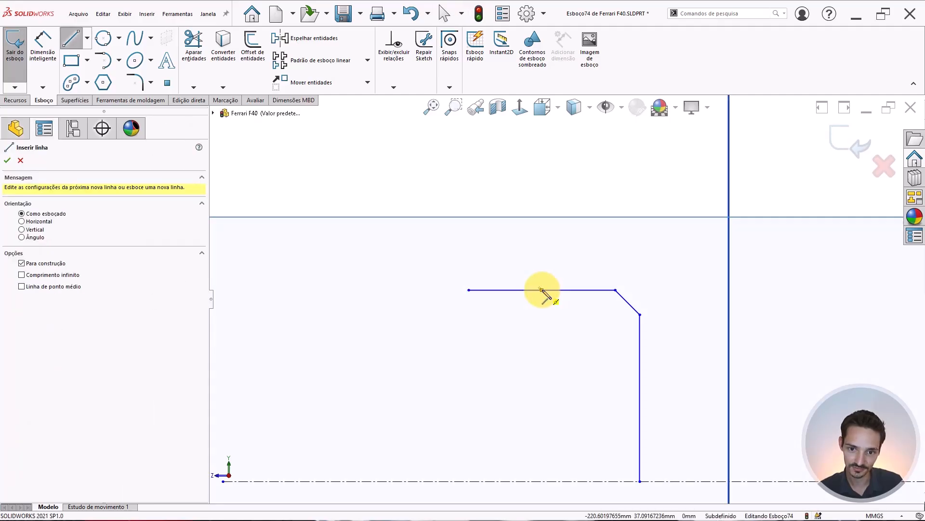
left_click(543, 289)
left_click(542, 249)
key("Escape")
key("Escape")
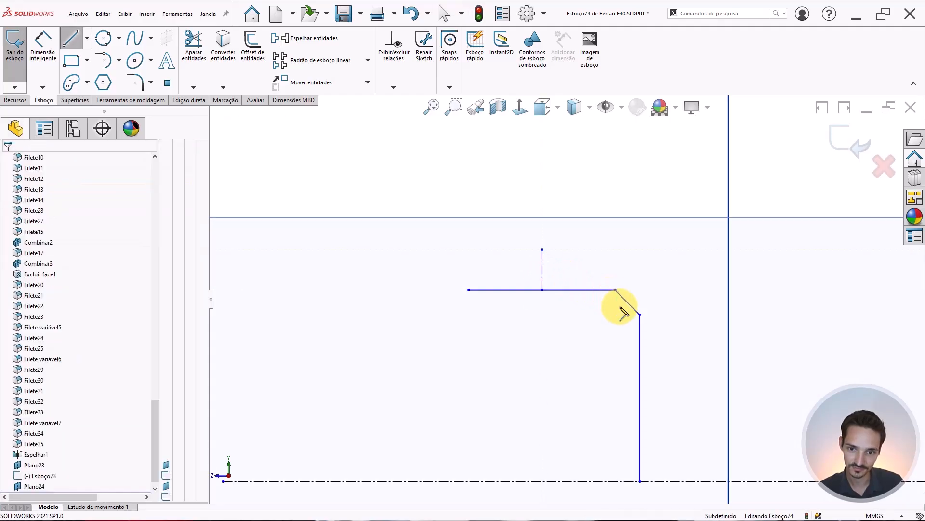
Step: Mirror the short 45° segment about the vertical construction line to the other end of the profile's horizontal line
left_click(626, 302)
left_click(542, 269, "ctrl")
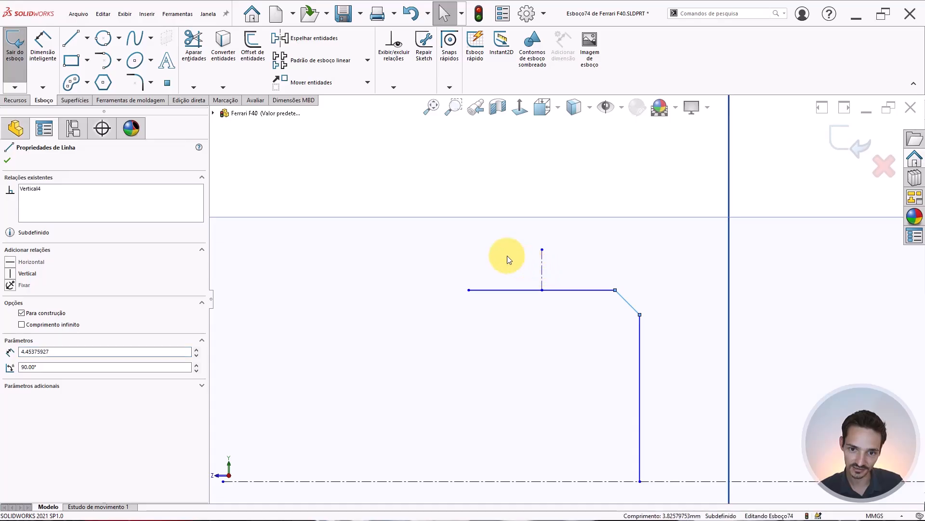
right_click_drag(461, 245, 407, 288)
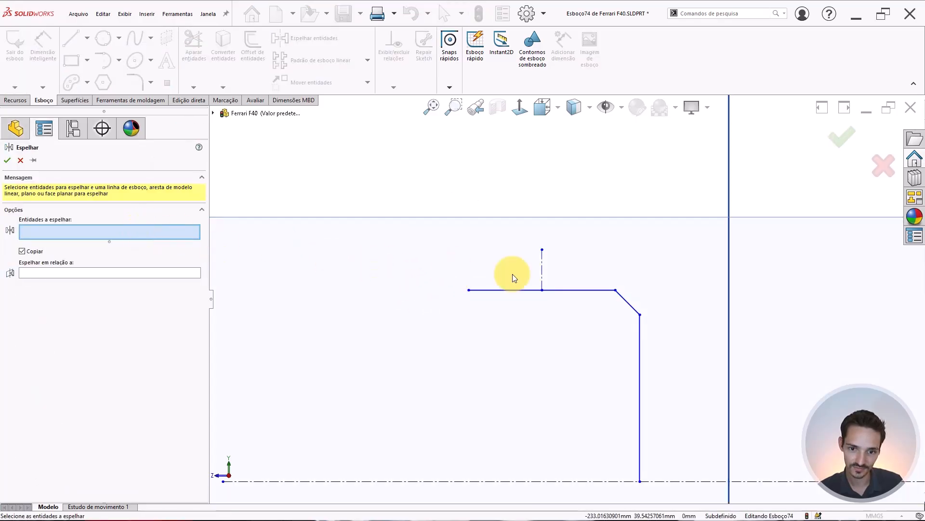
left_click(625, 298)
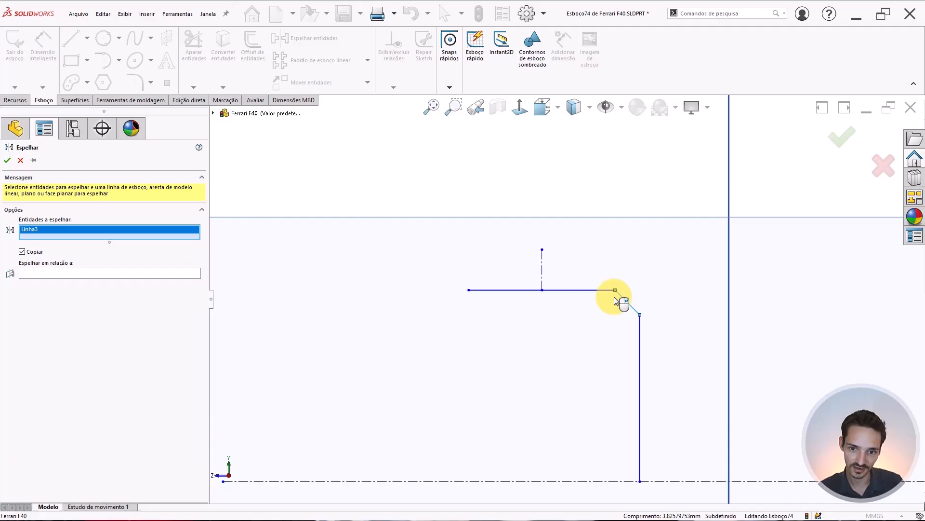
left_click(144, 274)
left_click(543, 267)
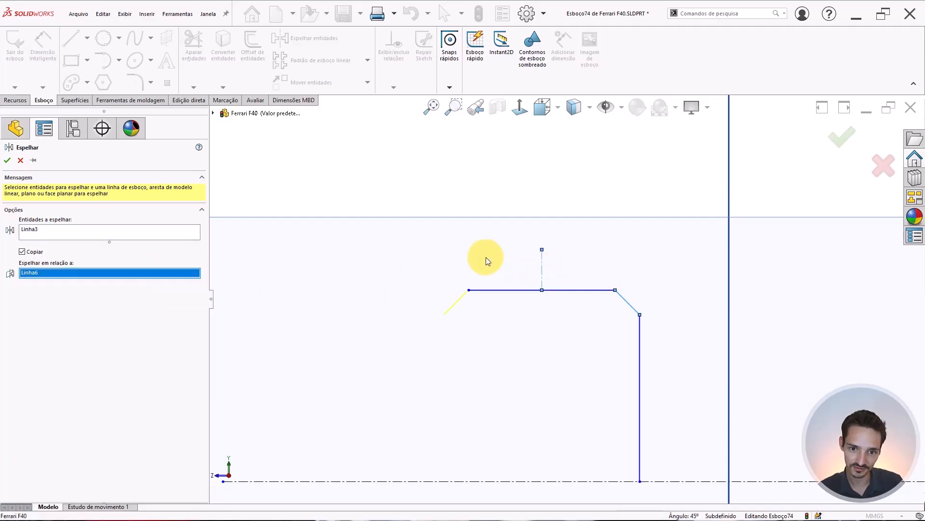
key("Return")
scroll(598, 333, "up", 4)
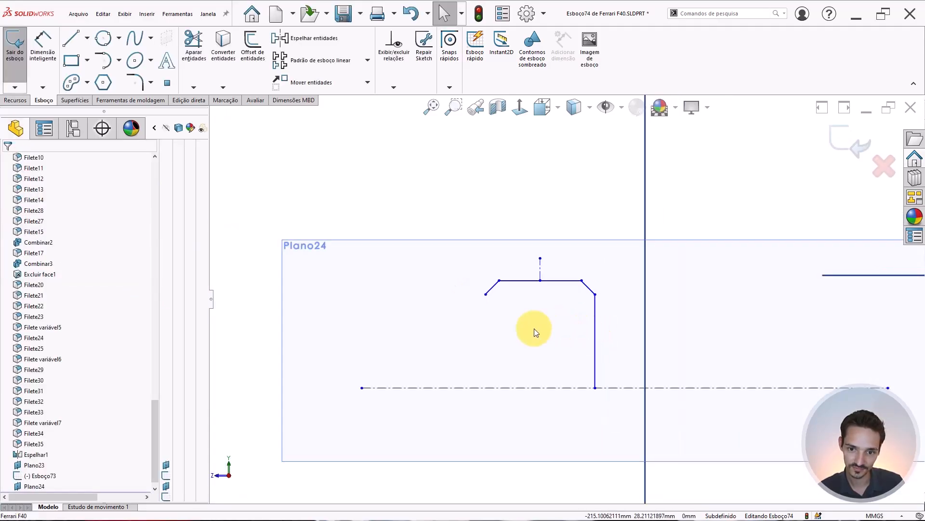
Step: Draw a short vertical line down from the free end of the mirrored 45° segment
key("d")
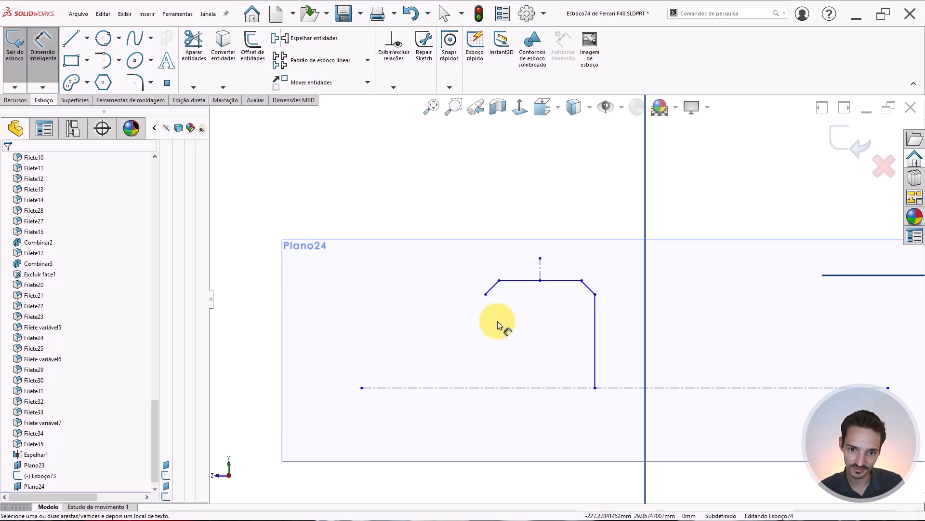
key("Escape")
scroll(496, 321, "down", 2)
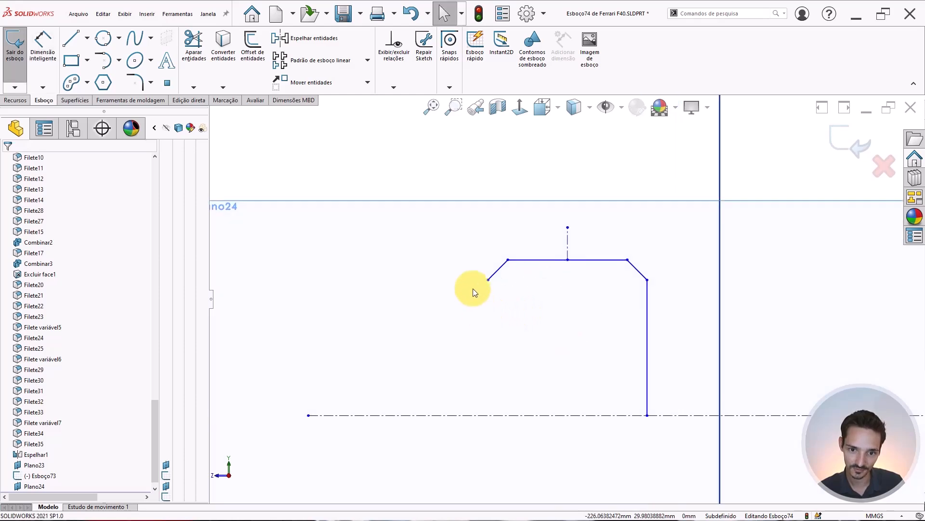
key("l")
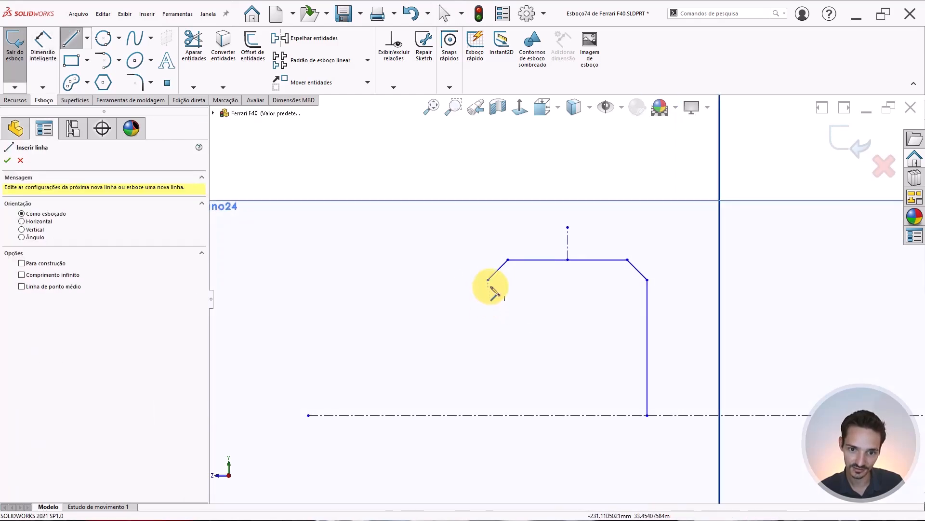
left_click_drag(488, 280, 488, 304)
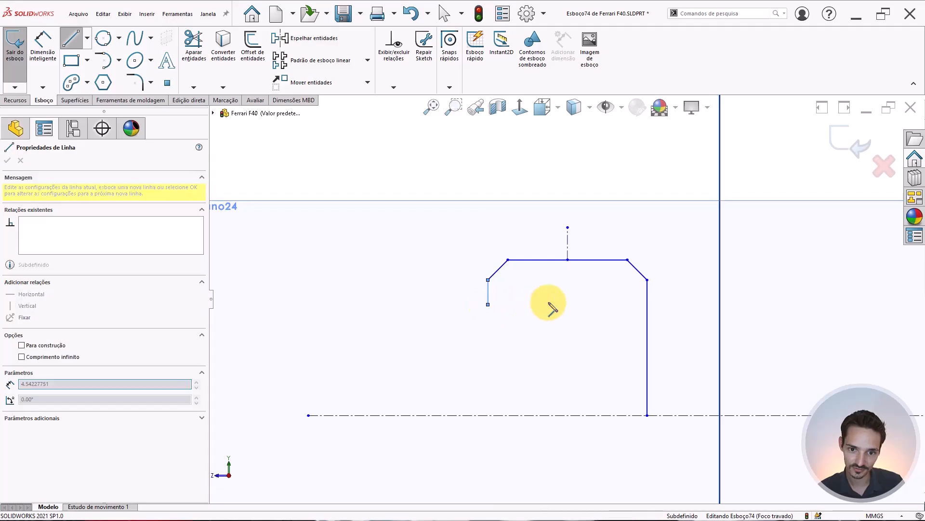
key("Escape")
Step: Dimension the profile's overall width between its two vertical lines to 19 mm
key("d")
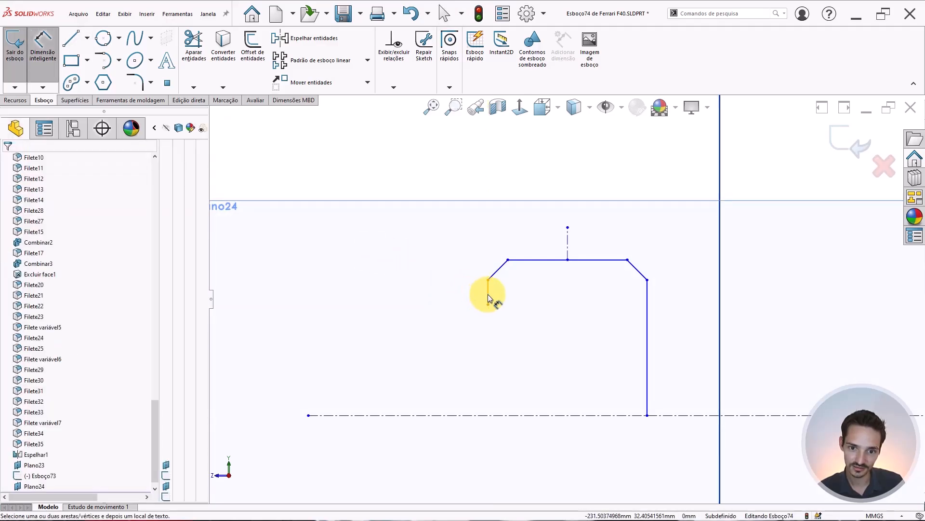
left_click(647, 306)
left_click(488, 292)
left_click(584, 166)
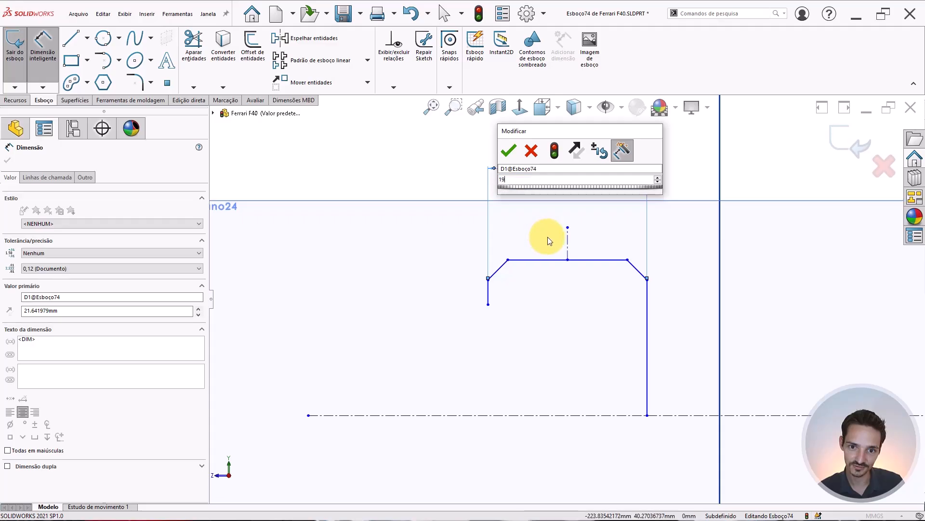
key("Escape")
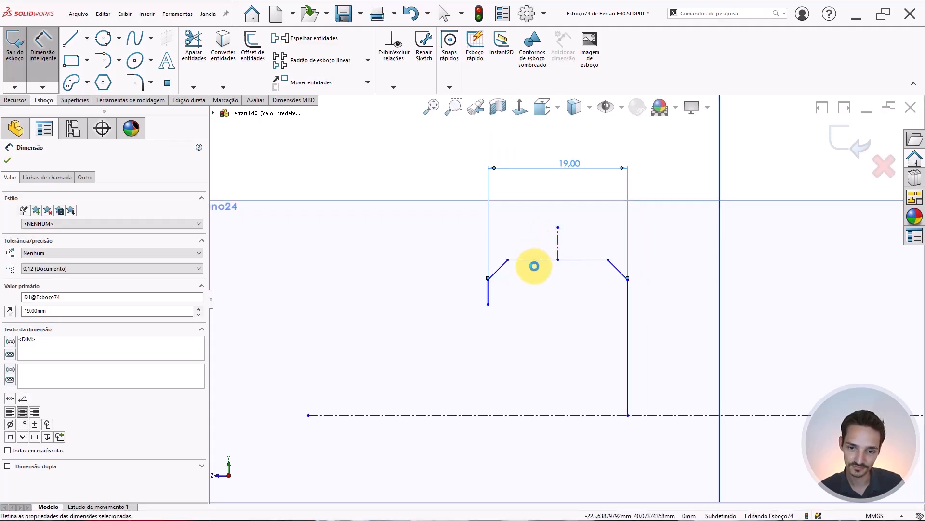
Step: Add a 32 mm diameter dimension between the profile's upper horizontal line and the centreline
left_click(599, 259)
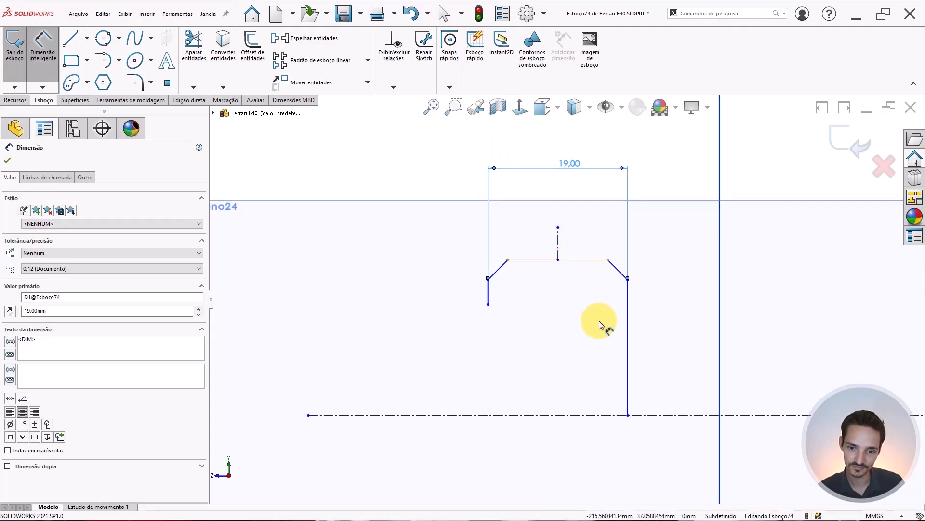
left_click(589, 418)
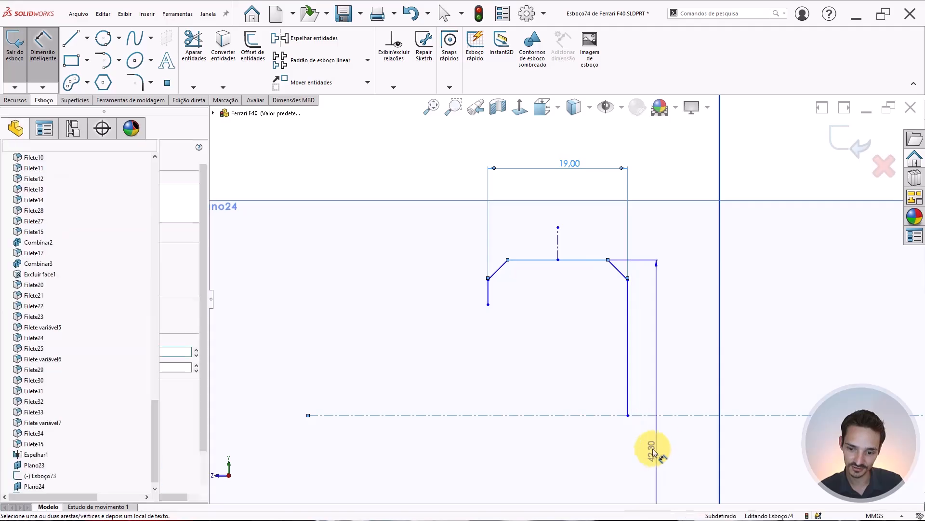
left_click(663, 443)
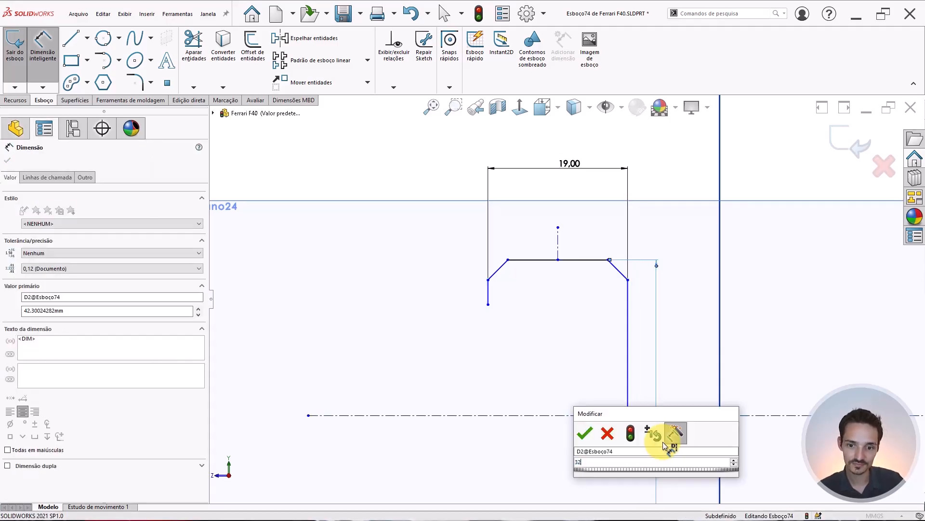
key("Return")
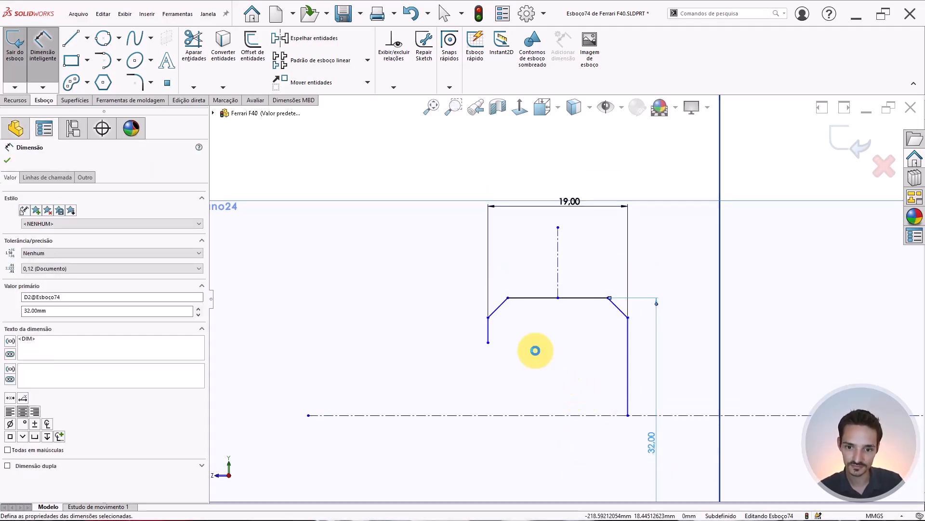
scroll(537, 354, "up", 3)
scroll(539, 355, "down", 2)
scroll(619, 346, "down", 1)
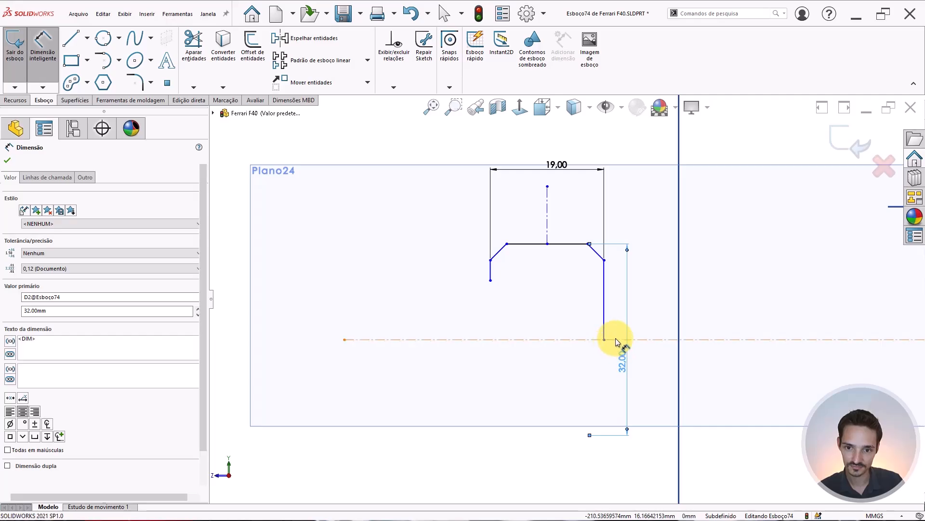
key("Escape")
scroll(563, 225, "down", 1)
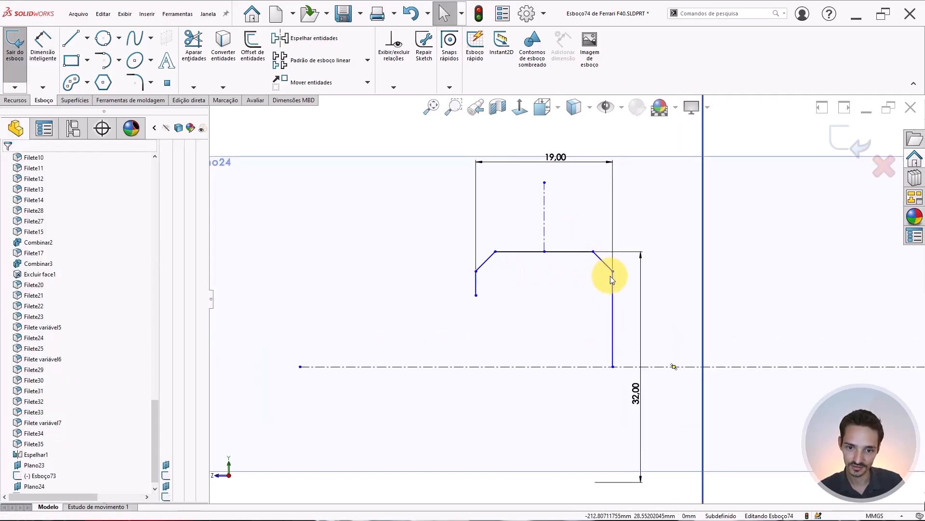
Step: Leave the sketch and check the diameter of the front wheel's inner reference circle in the side view
scroll(611, 276, "up", 2)
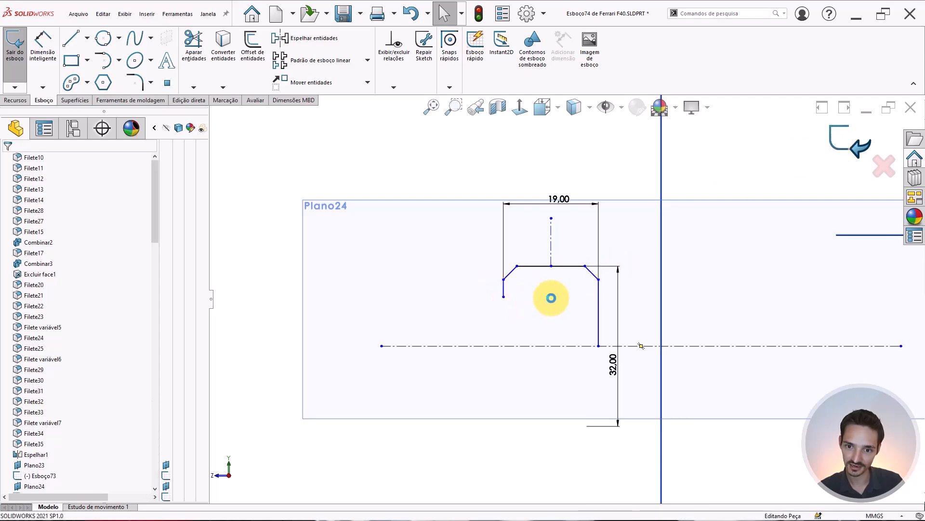
scroll(733, 283, "up", 6)
scroll(715, 288, "up", 10)
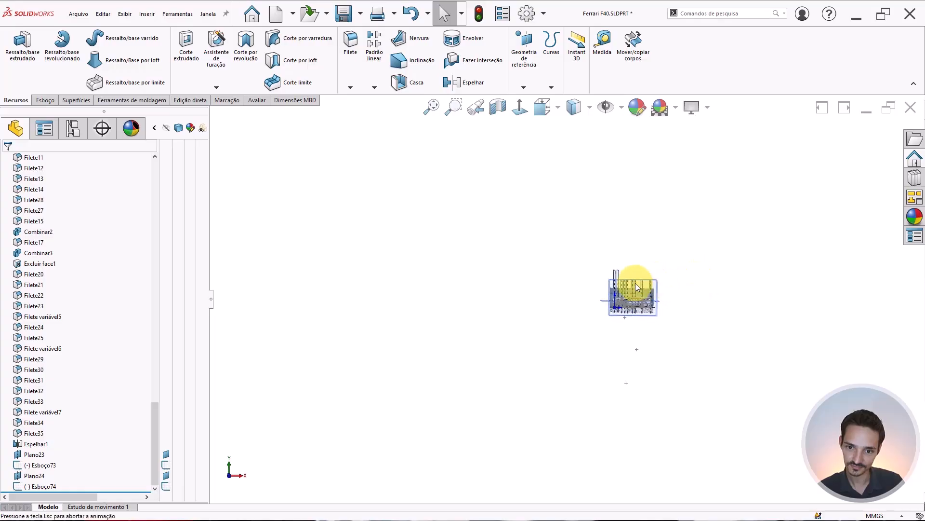
scroll(619, 299, "down", 10)
scroll(574, 362, "down", 3)
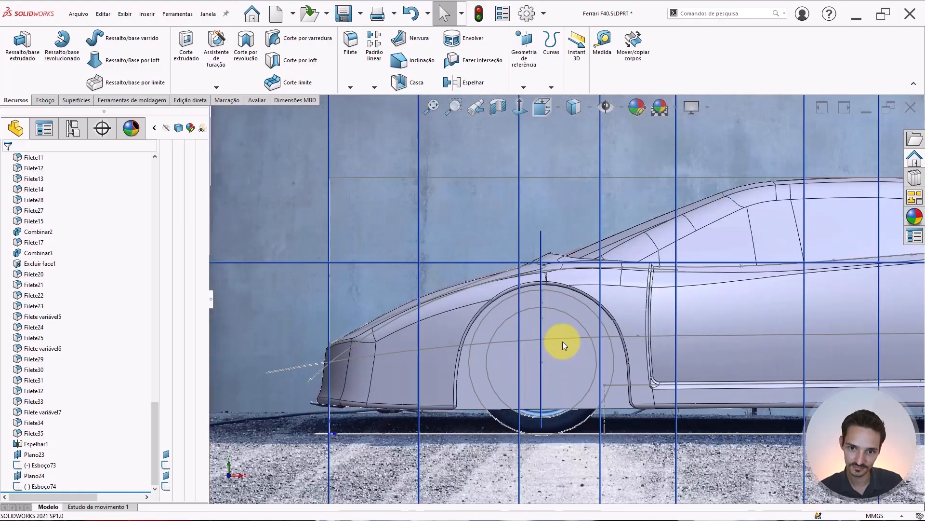
left_click(580, 106)
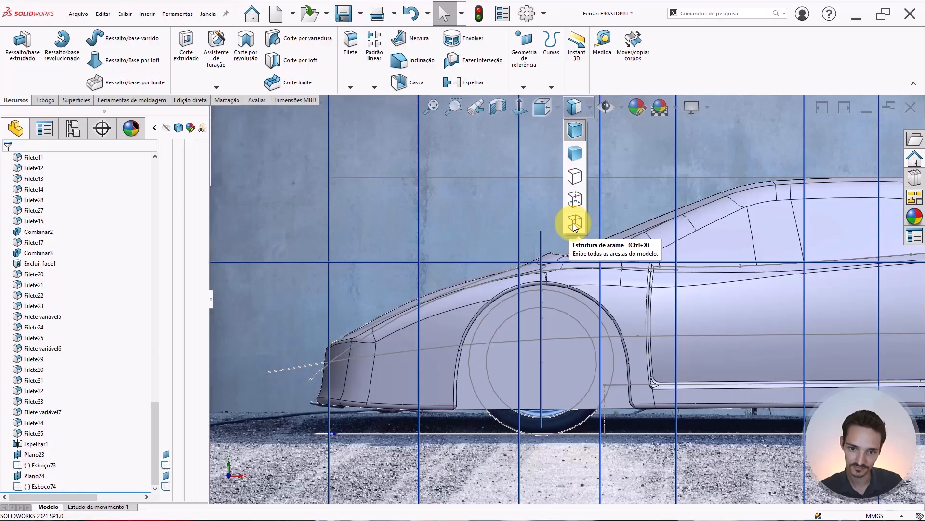
left_click(532, 417)
scroll(532, 417, "down", 3)
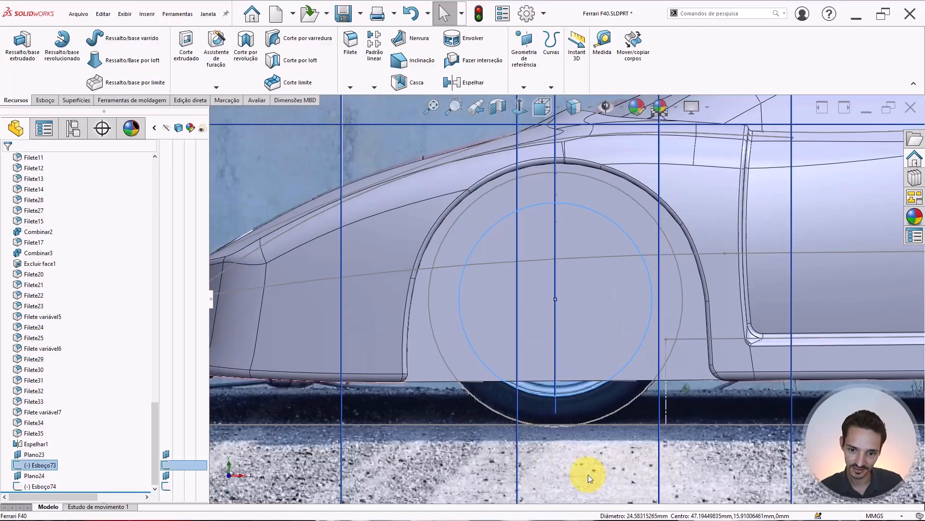
scroll(638, 439, "up", 12)
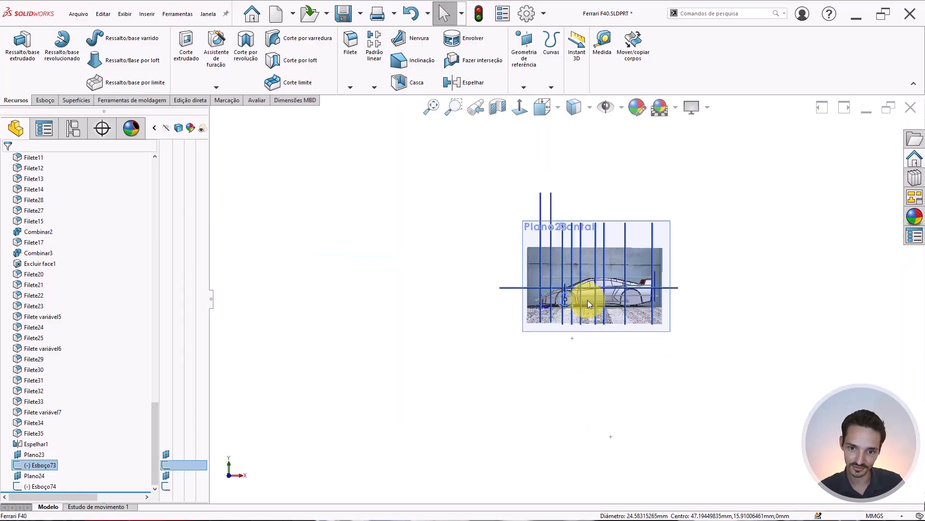
key("Escape")
Step: Reopen the wheel profile sketch and draw a horizontal line about 3.9 mm long inward from the short vertical line's lower end
mouse_move(545, 281)
middle_mouse_down()
mouse_move(464, 282)
mouse_move(419, 241)
mouse_move(462, 269)
middle_mouse_up()
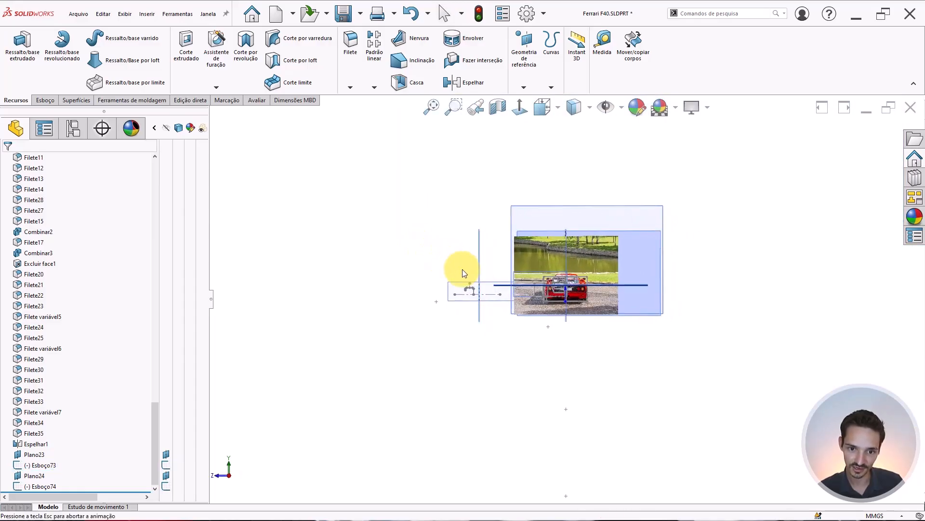
scroll(484, 296, "down", 6)
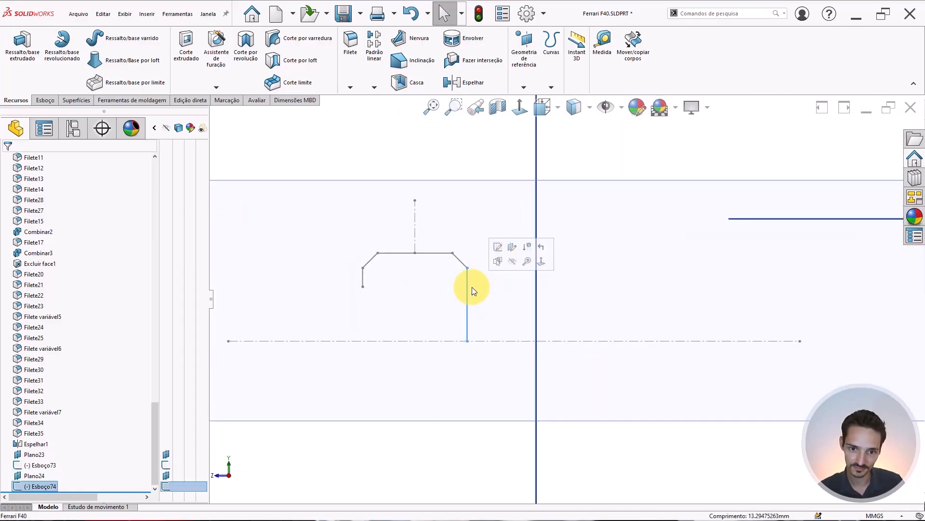
left_click(498, 247)
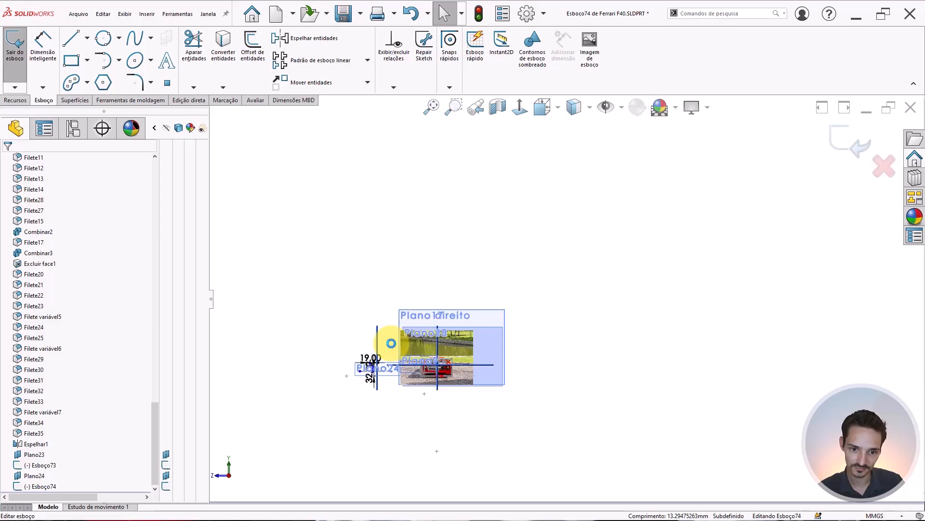
scroll(371, 366, "down", 6)
scroll(434, 408, "down", 3)
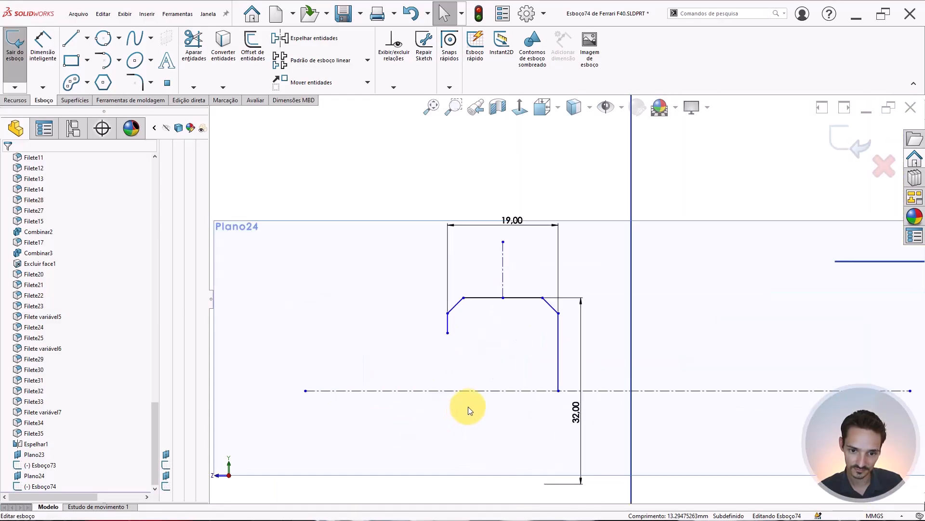
key("l")
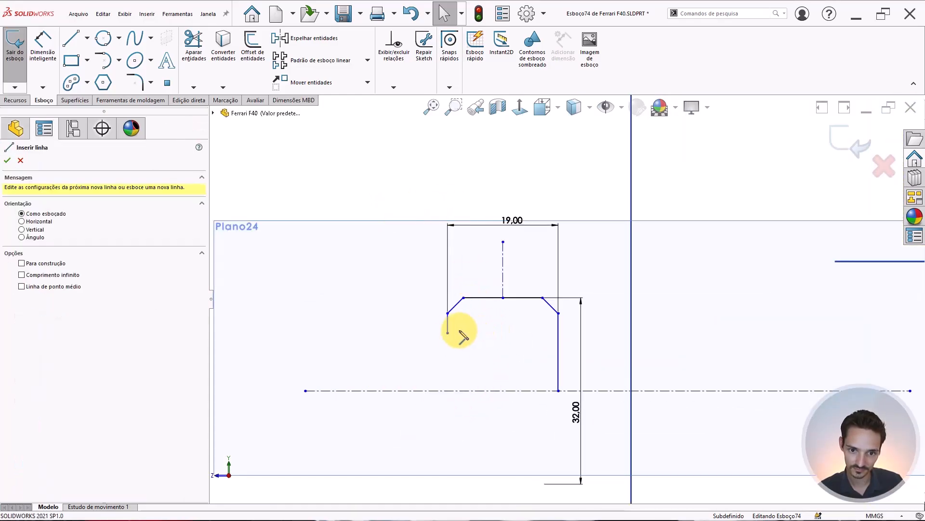
left_click(448, 333)
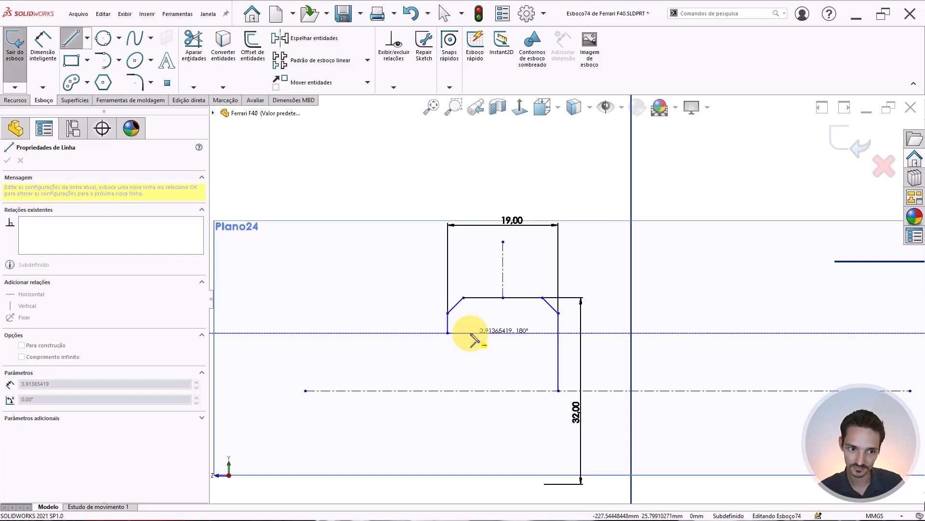
left_click(471, 333)
key("Escape")
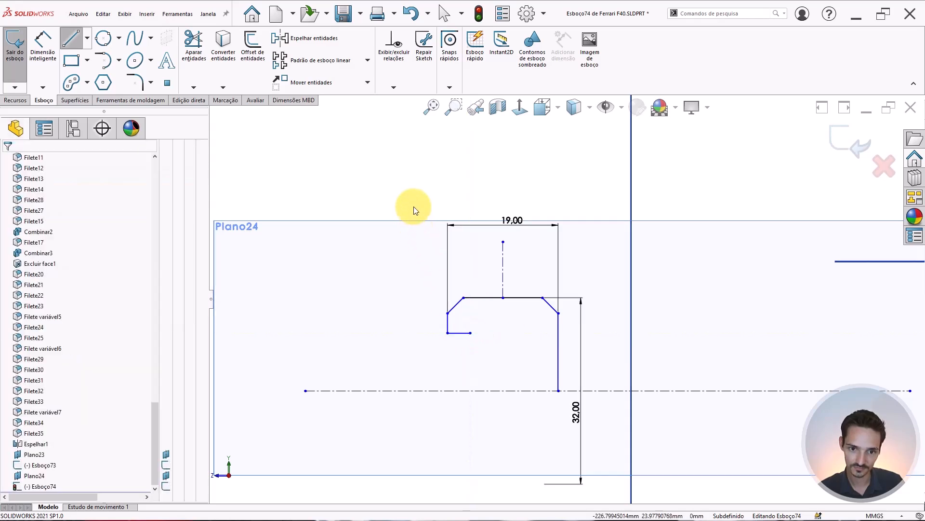
Step: Dimension the short horizontal line about the centreline to a 24.5 mm diameter
key("d")
left_click(459, 333)
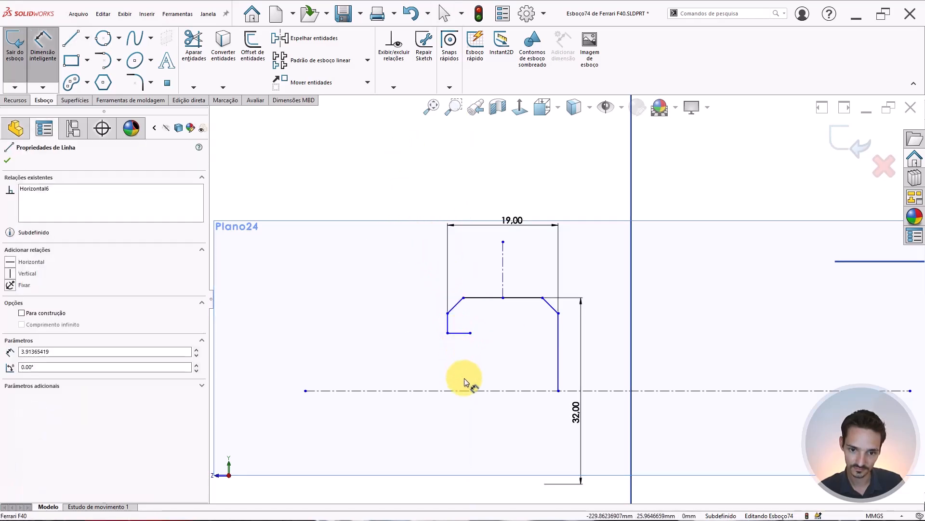
left_click(460, 390)
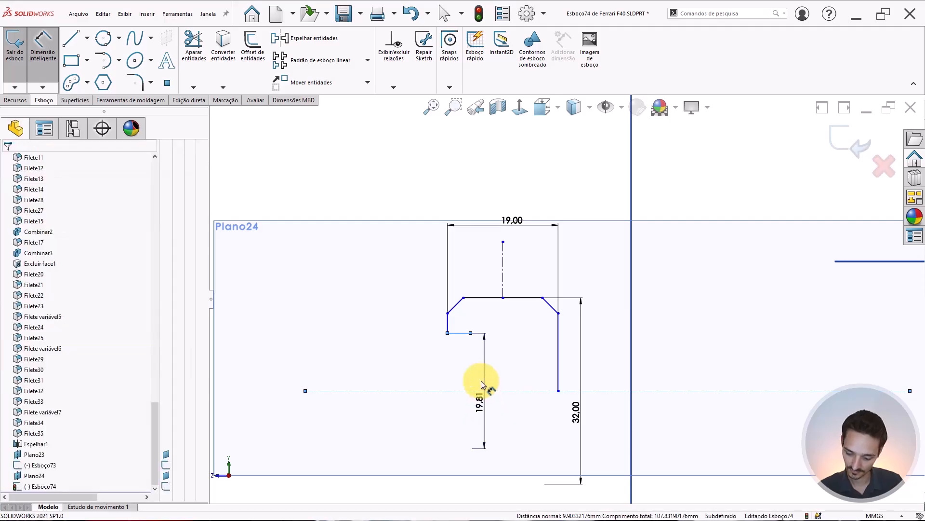
left_click(482, 385)
key("Return")
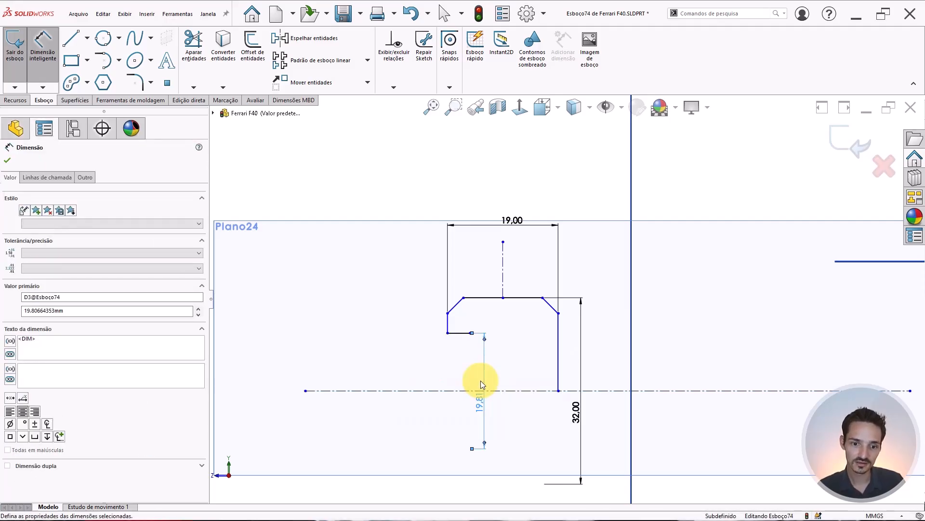
key("Escape")
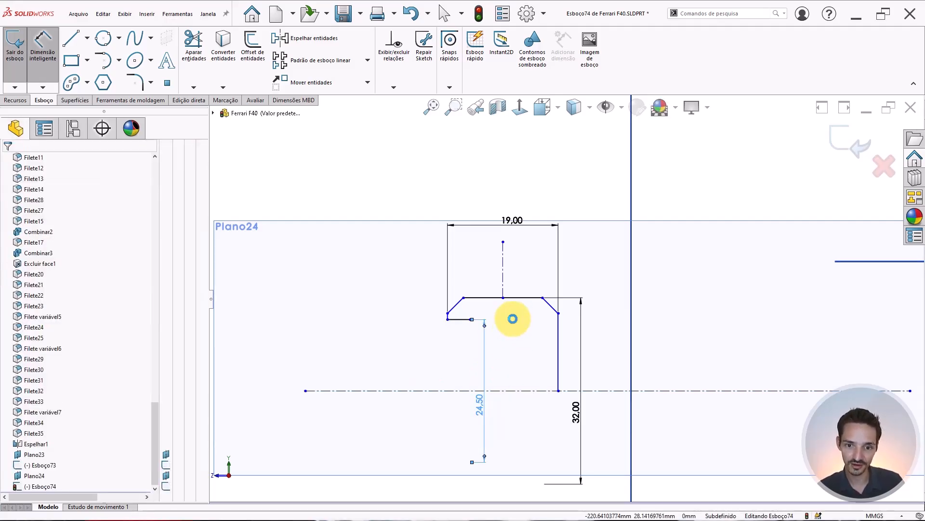
Step: Move the end of the profile's upper horizontal line outward to lengthen it and steepen both slanted segments
scroll(512, 318, "down", 1)
scroll(448, 299, "down", 2)
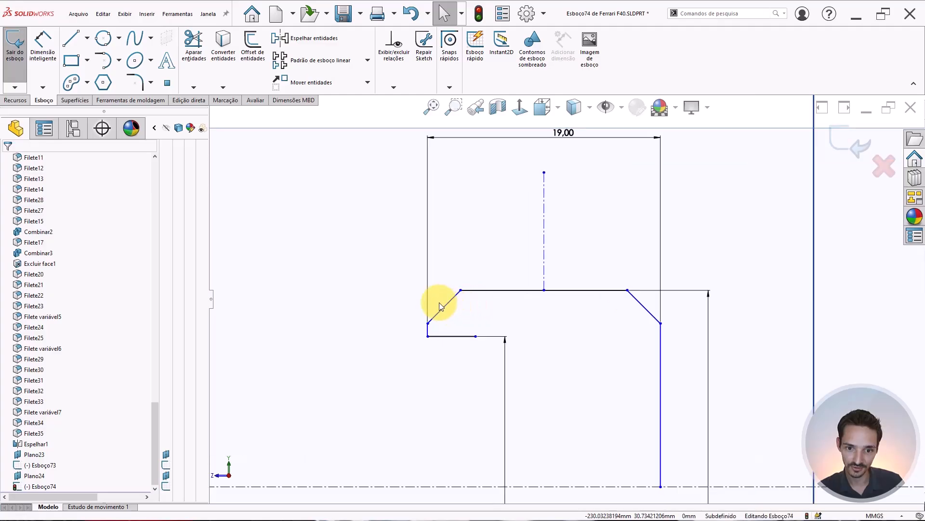
left_click_drag(461, 288, 448, 288)
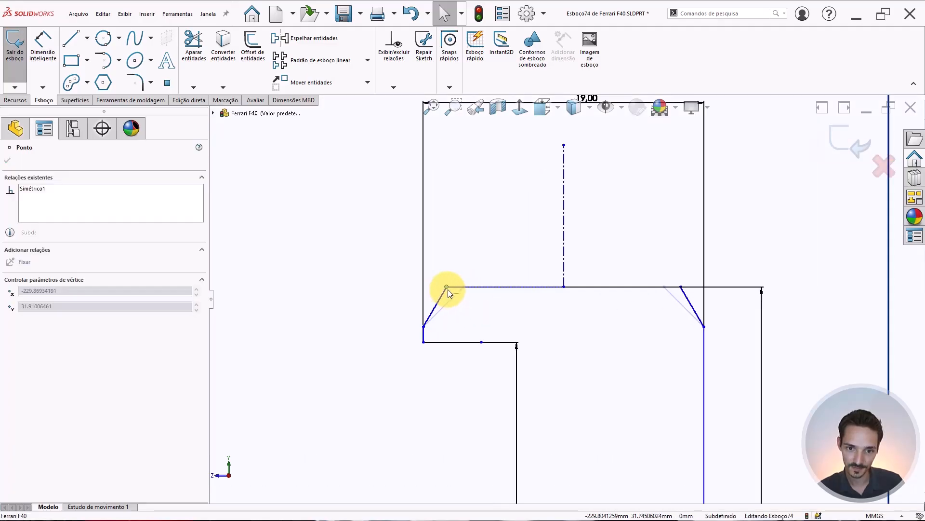
Step: Examine the rear tyres' width and edge shape in the rear-view reference photo for comparison with the wheel profile
scroll(644, 342, "up", 6)
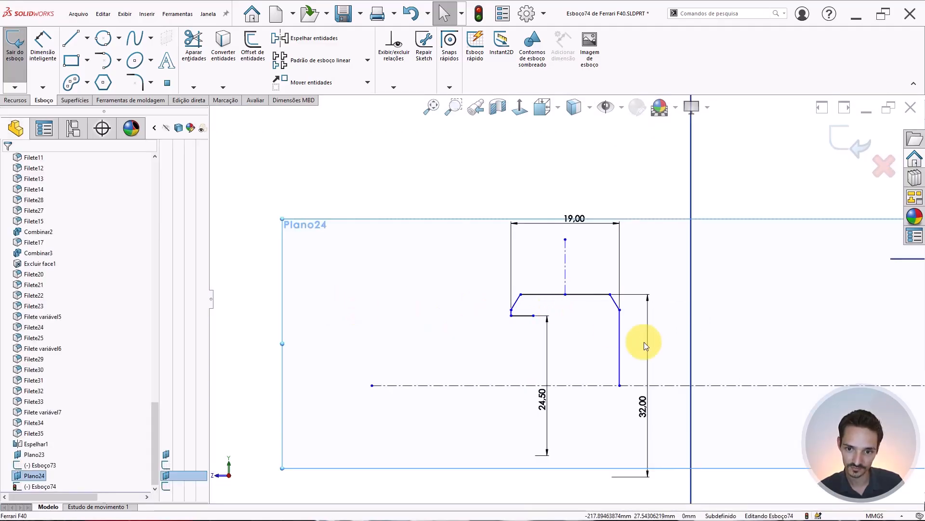
scroll(730, 291, "down", 6)
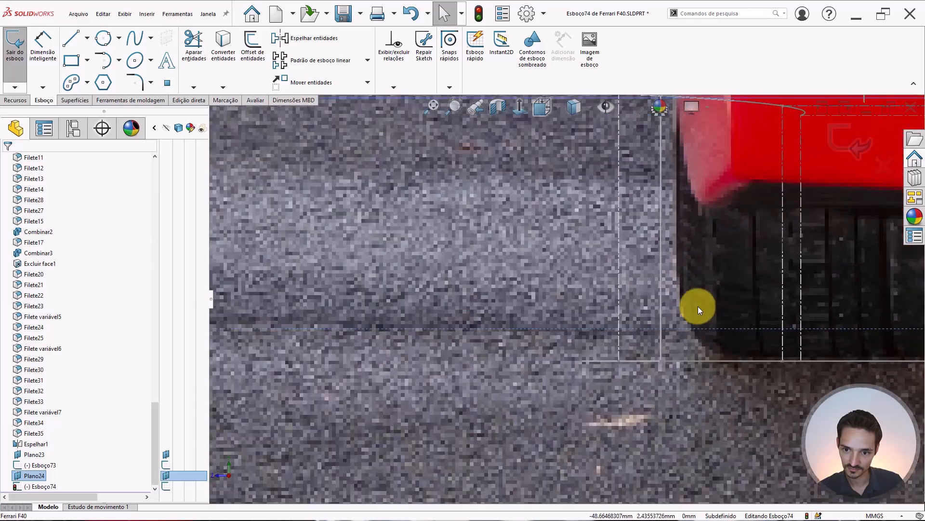
scroll(738, 323, "up", 3)
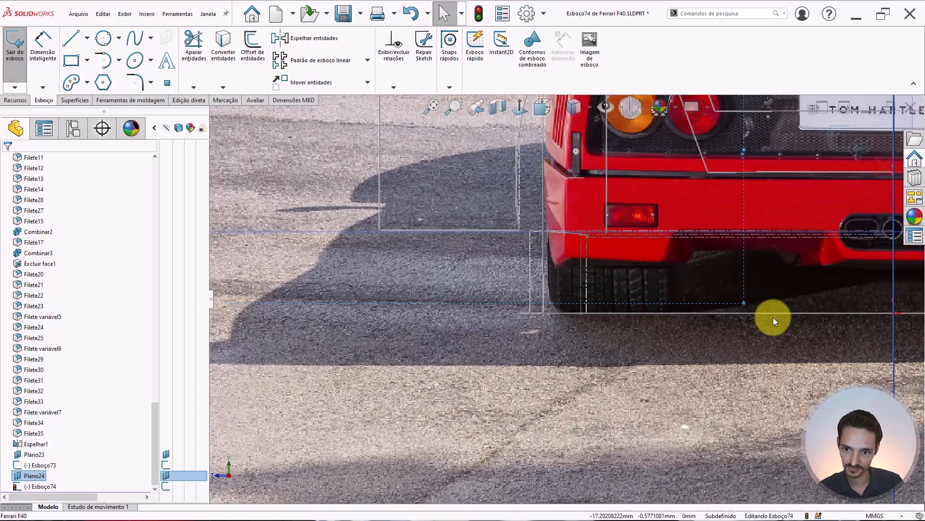
scroll(577, 300, "down", 5)
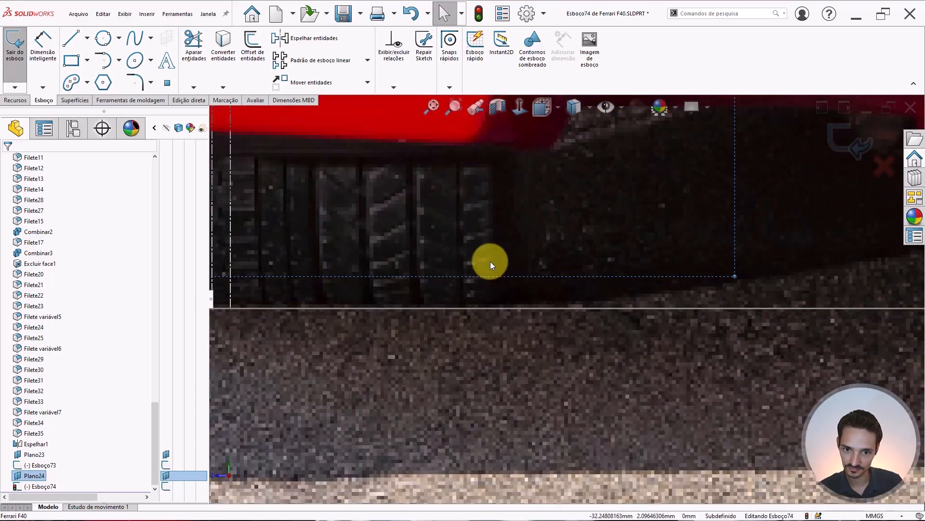
scroll(724, 288, "up", 5)
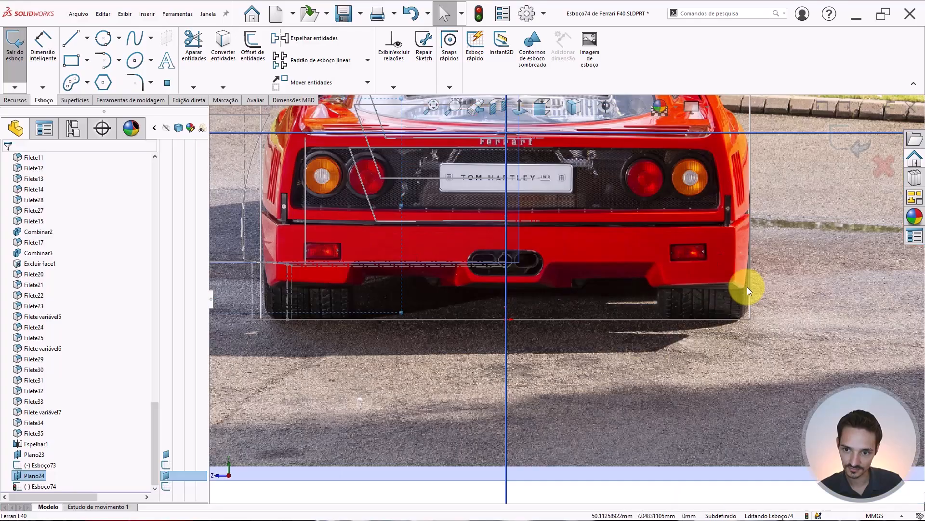
scroll(692, 309, "down", 6)
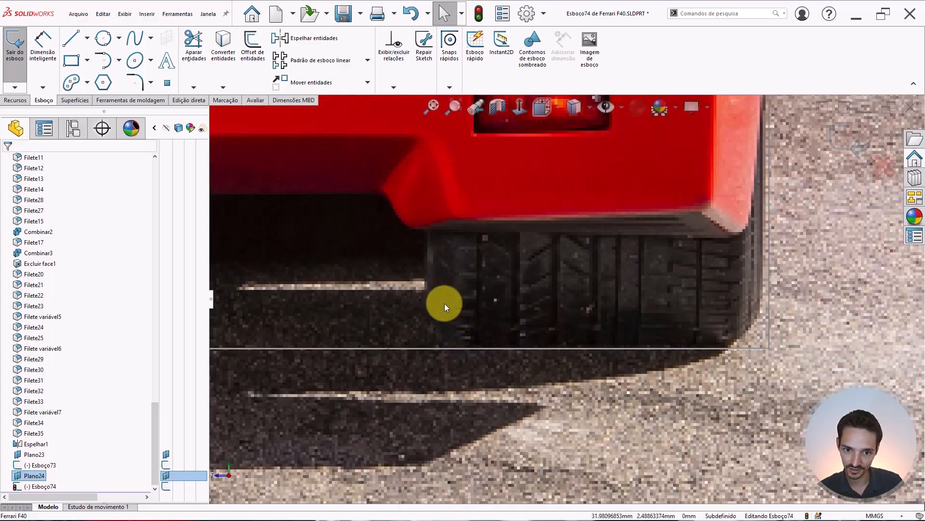
scroll(545, 316, "up", 8)
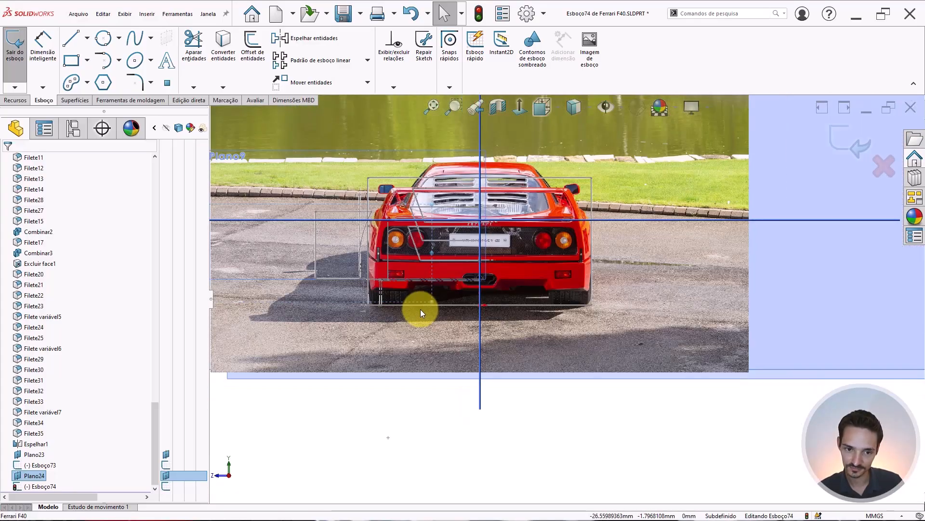
scroll(482, 262, "down", 10)
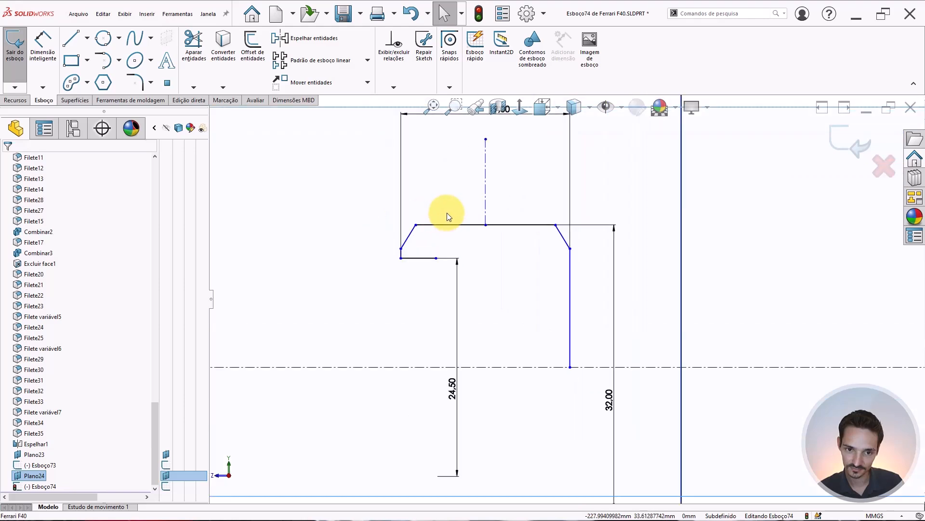
Step: Dimension the horizontal width of the profile's slanted segment nearest the car's centre to 1.5 mm
left_click(622, 213)
right_click_drag(621, 212, 623, 186)
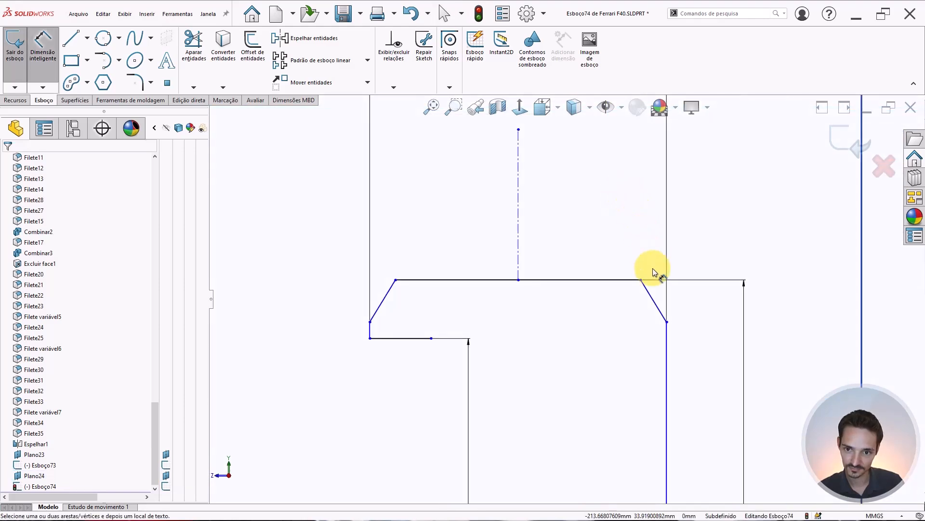
left_click(655, 299)
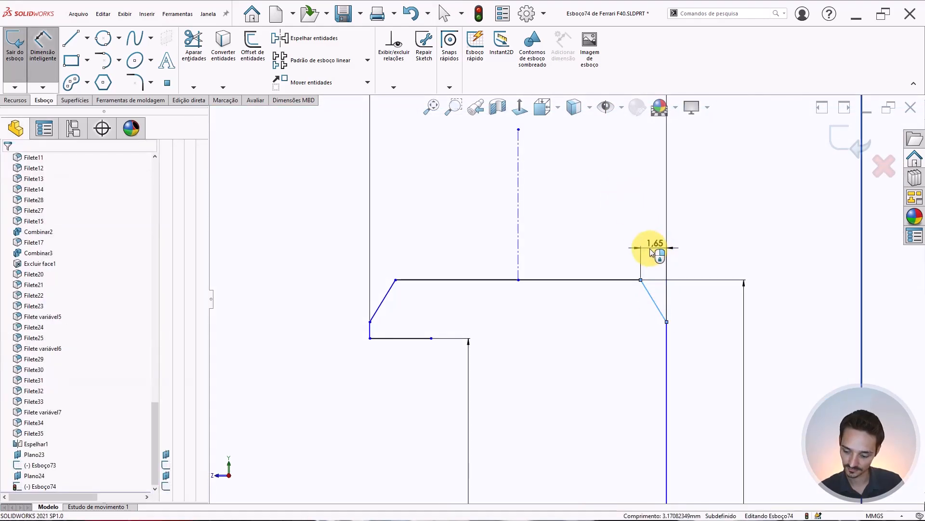
left_click(653, 250)
type("1.5")
key("Return")
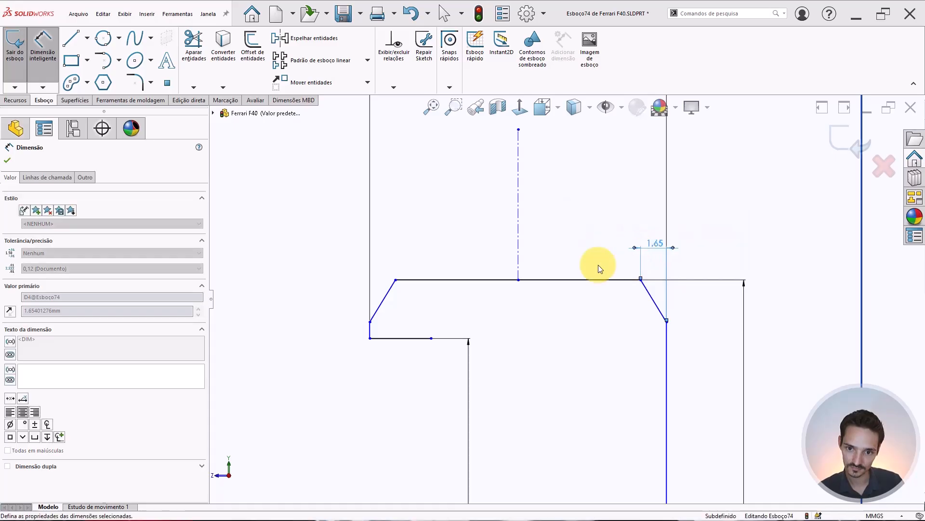
Step: Dimension the vertical height of the same slanted segment to 2.5 mm
left_click(652, 299)
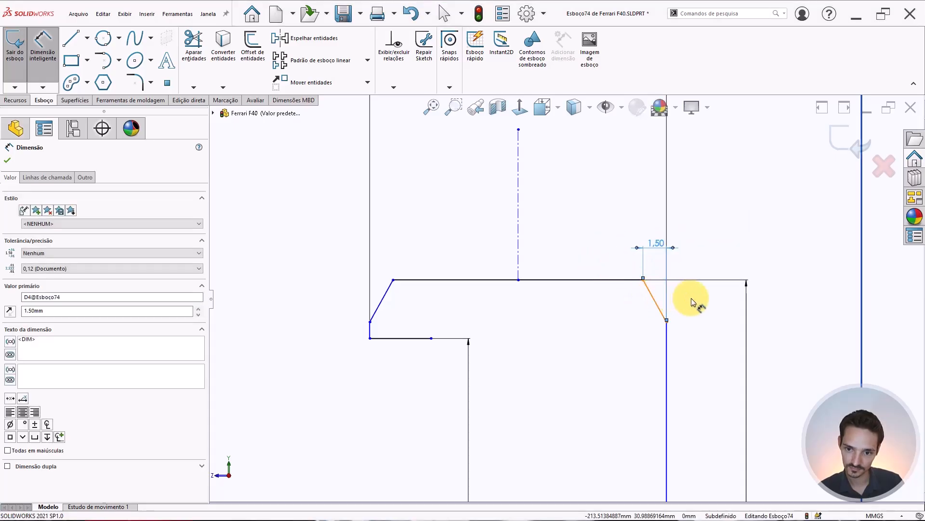
left_click(704, 297)
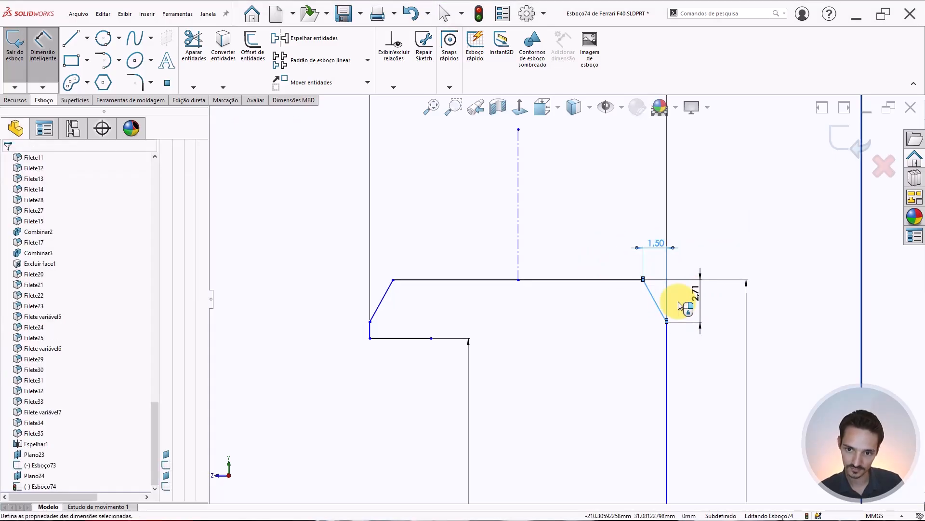
key("Return")
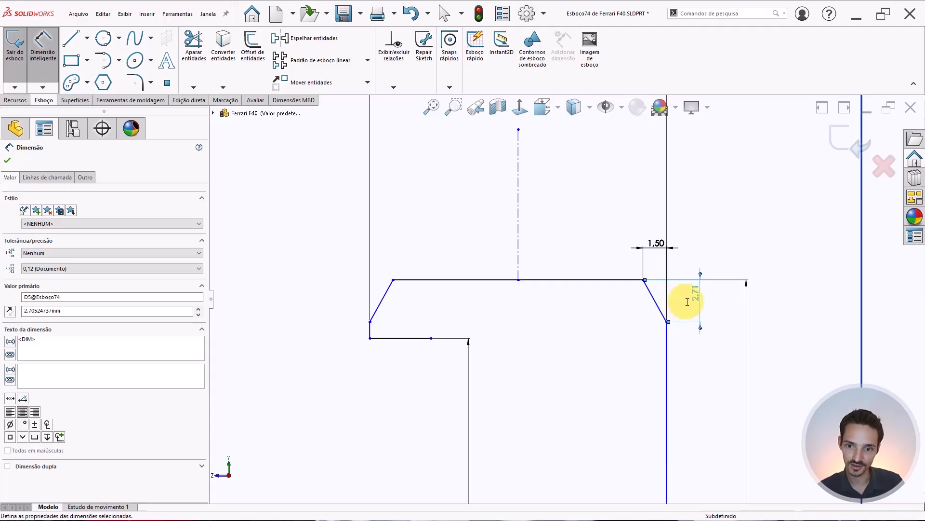
key("Escape")
scroll(646, 292, "up", 2)
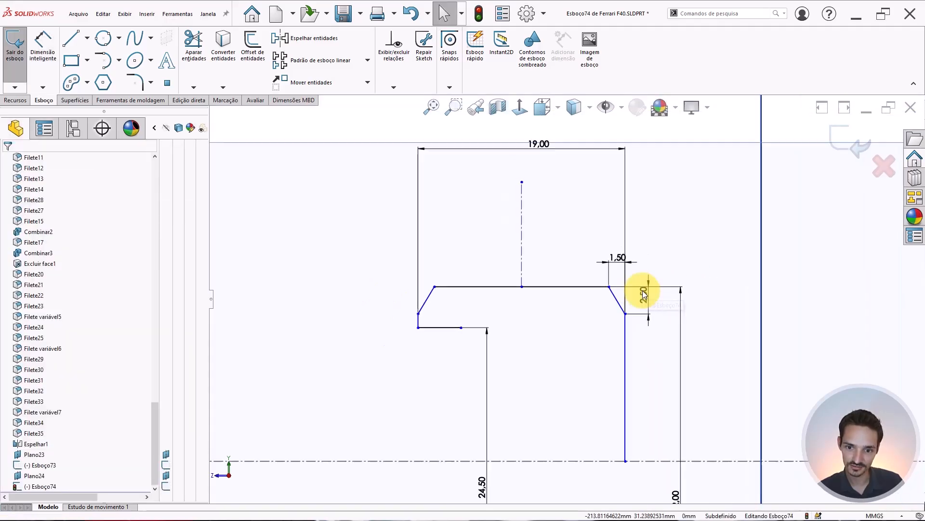
scroll(644, 294, "up", 1)
Step: Close the wheel profile with a vertical line from the short horizontal line's end to the centreline and a line along it to the long vertical line
left_click(616, 434)
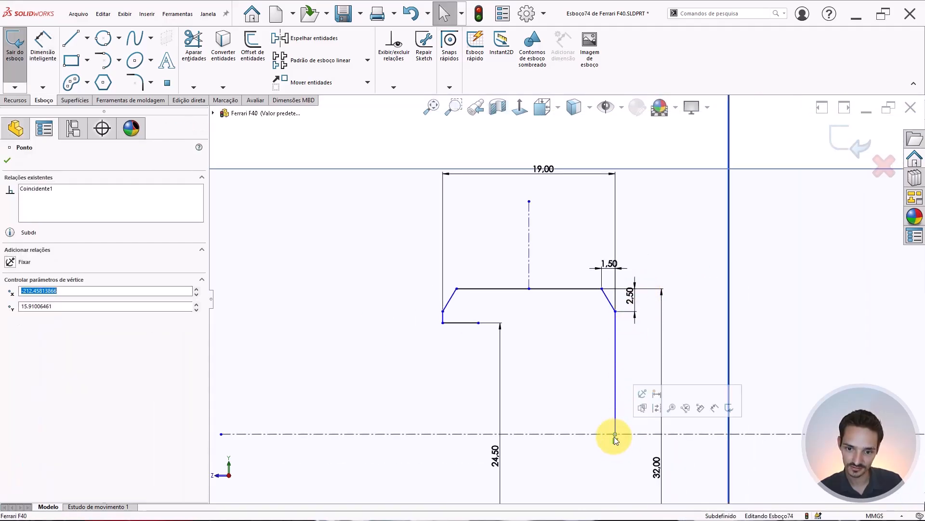
left_click(546, 389)
scroll(476, 308, "down", 1)
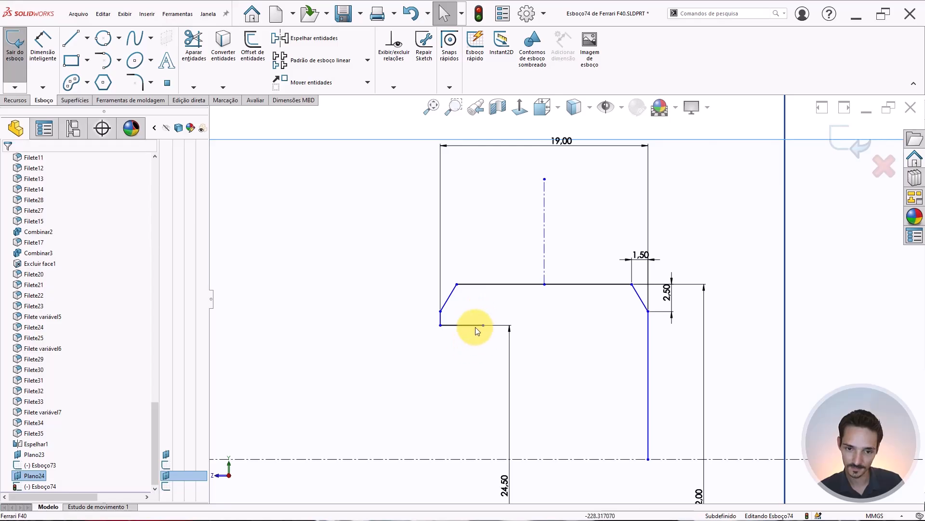
scroll(475, 326, "down", 1)
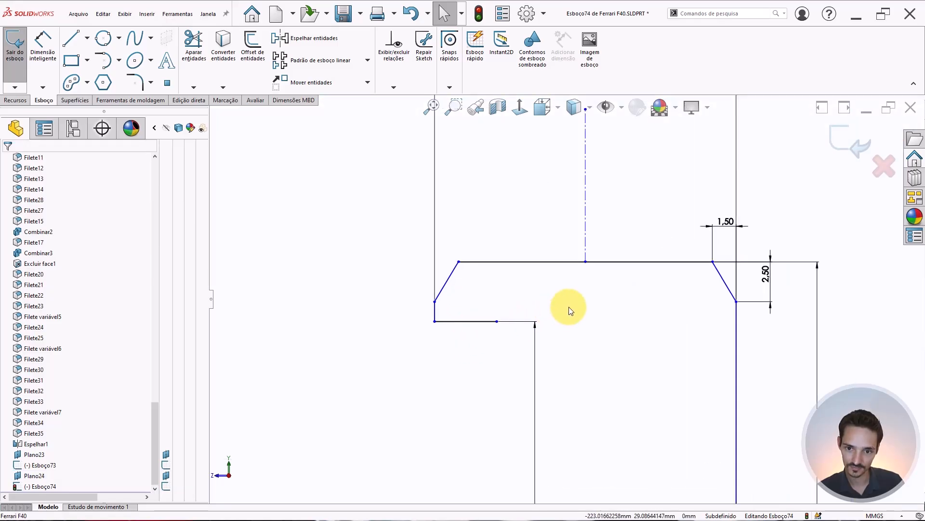
scroll(556, 309, "up", 2)
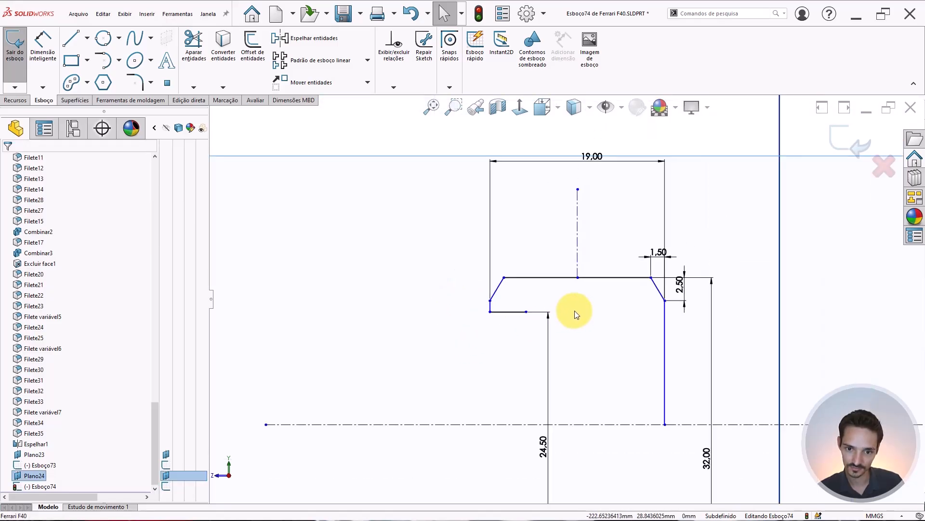
scroll(659, 305, "down", 1)
key("l")
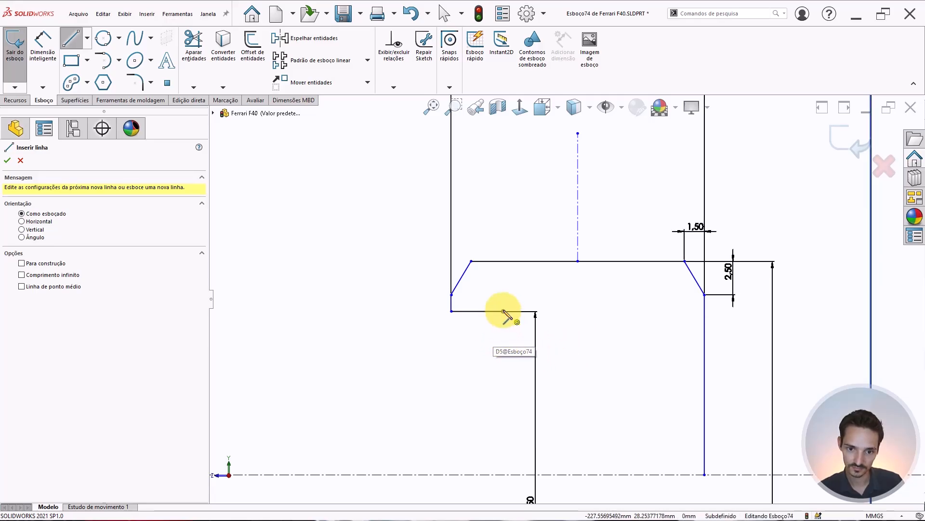
left_click(504, 312)
scroll(526, 388, "up", 3)
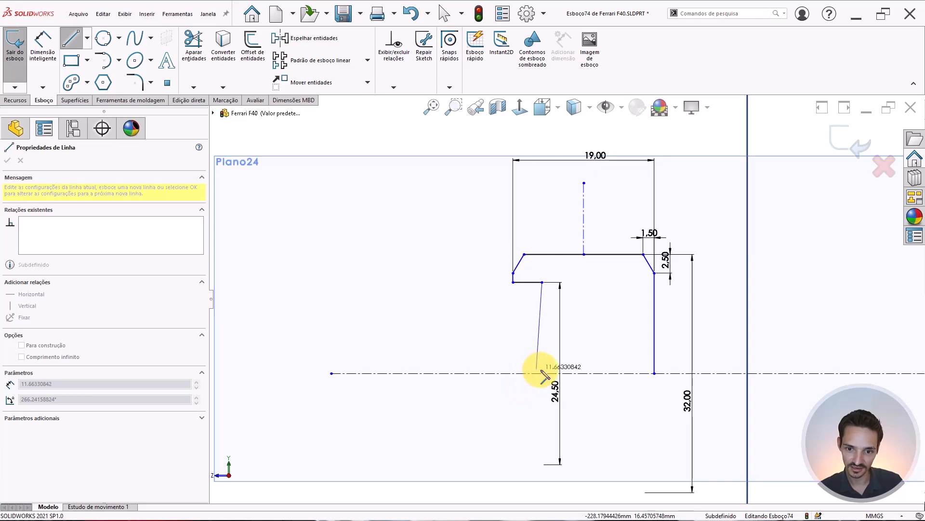
left_click(543, 373)
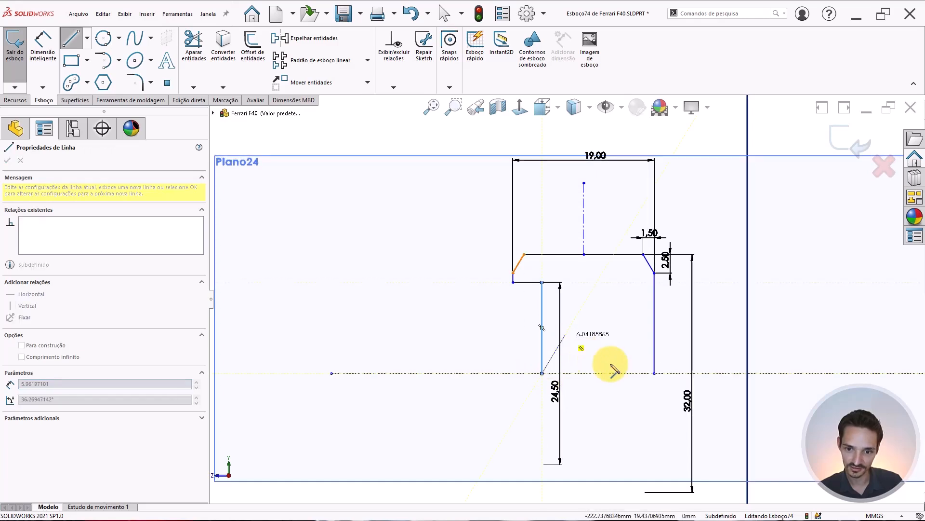
left_click(654, 373)
key("Escape")
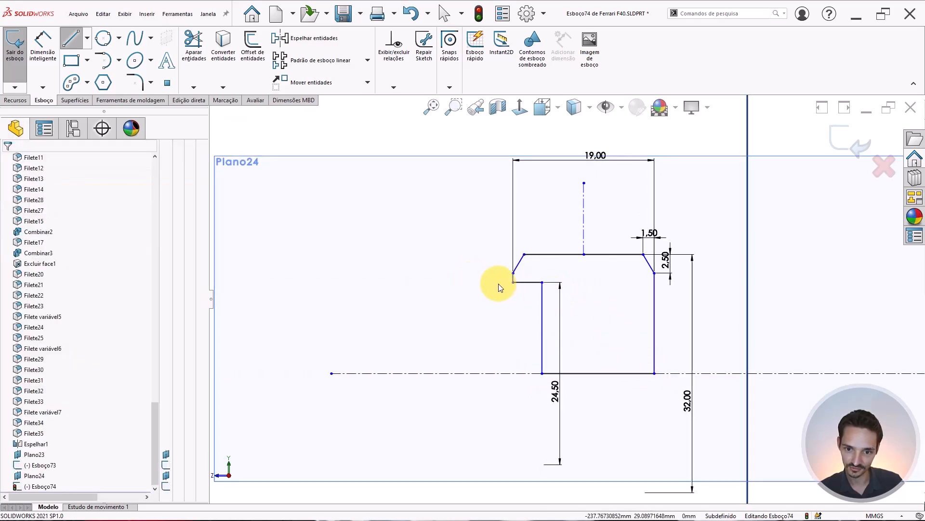
Step: Round both ends of the profile's upper horizontal line with 2 mm sketch fillets, accepting the removal of the equidistant relation
scroll(565, 283, "down", 3)
scroll(603, 267, "down", 1)
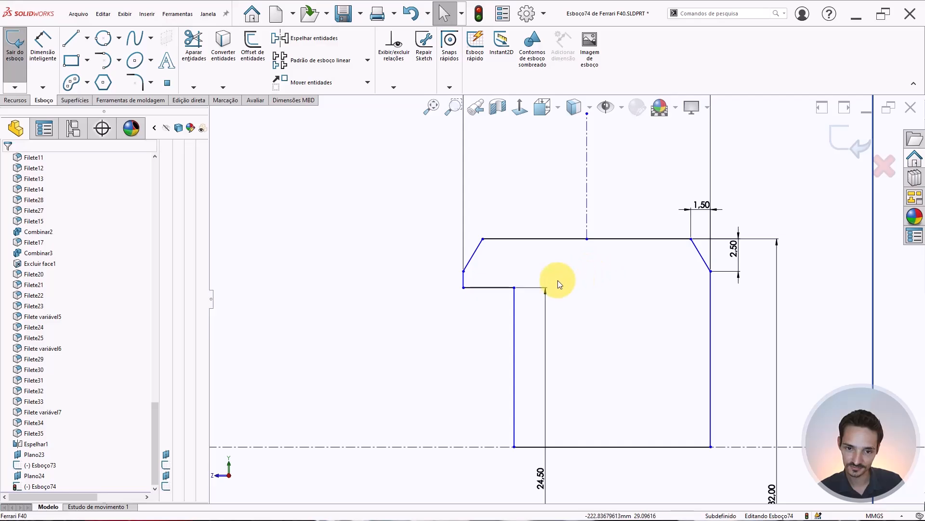
right_click_drag(427, 340, 473, 311)
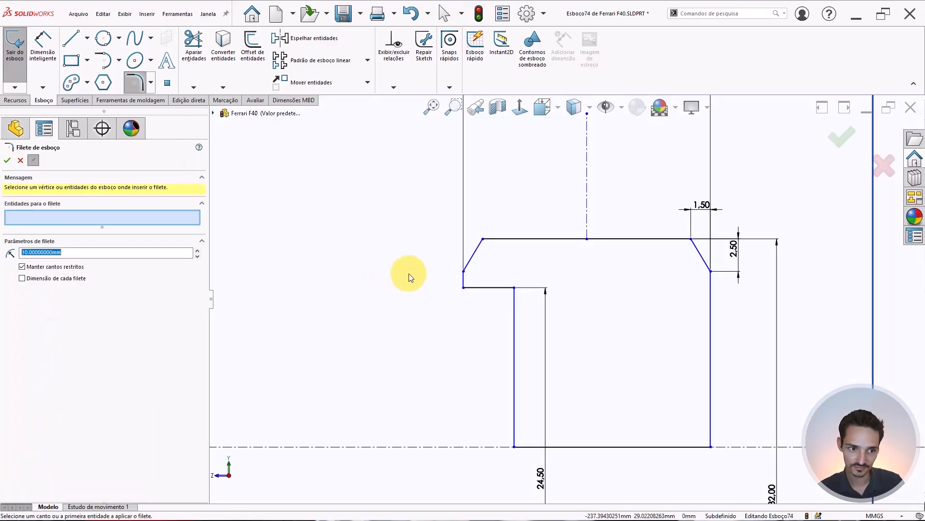
scroll(475, 264, "down", 1)
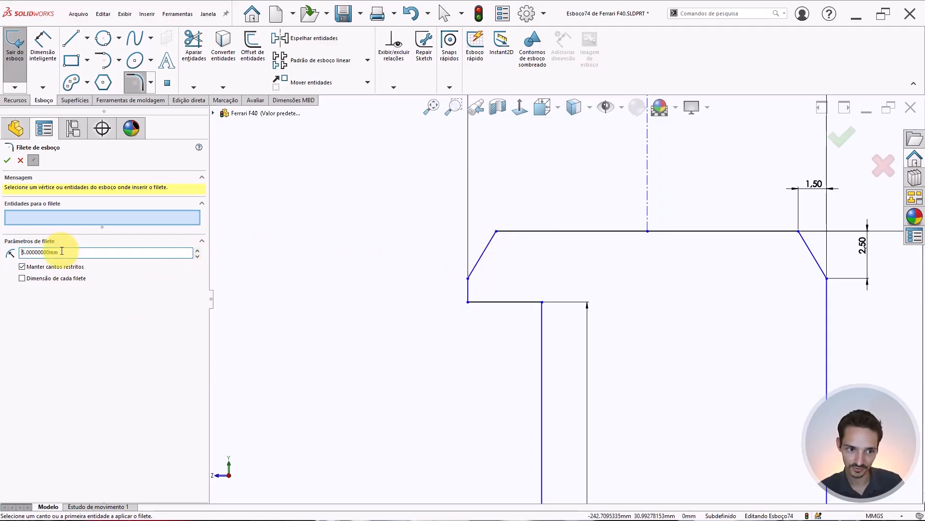
left_click_drag(61, 252, 1, 236)
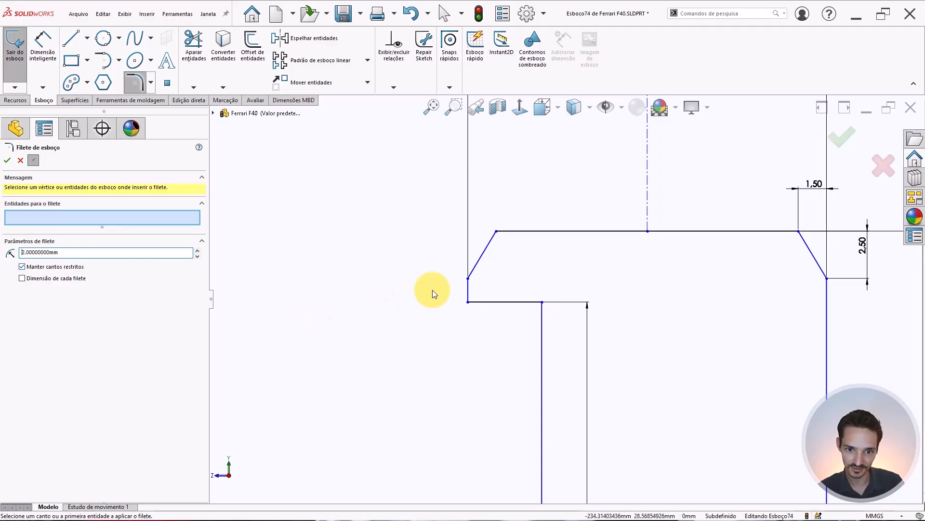
scroll(727, 291, "up", 10)
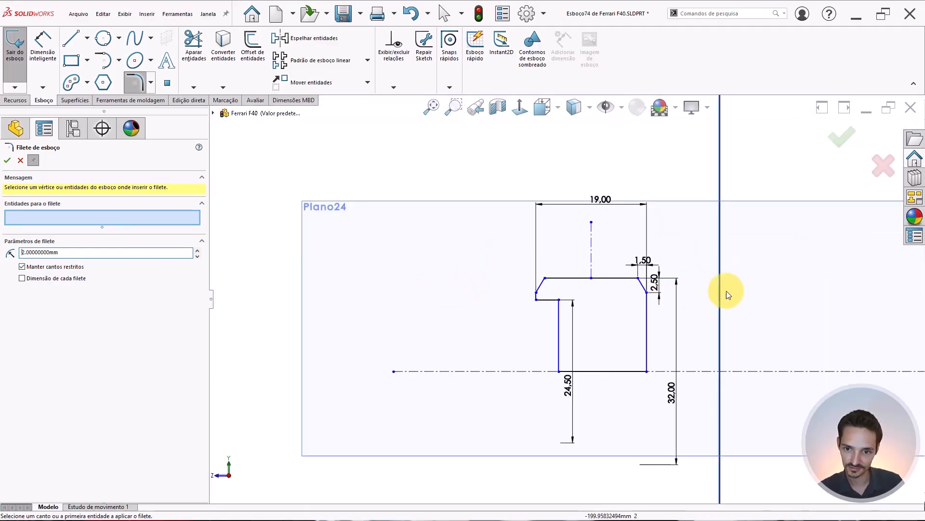
scroll(587, 303, "down", 10)
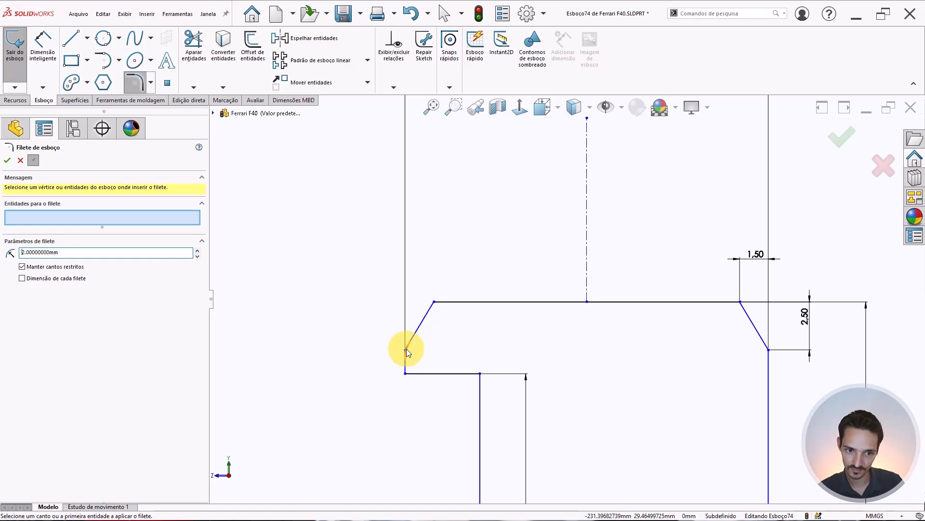
left_click(434, 300)
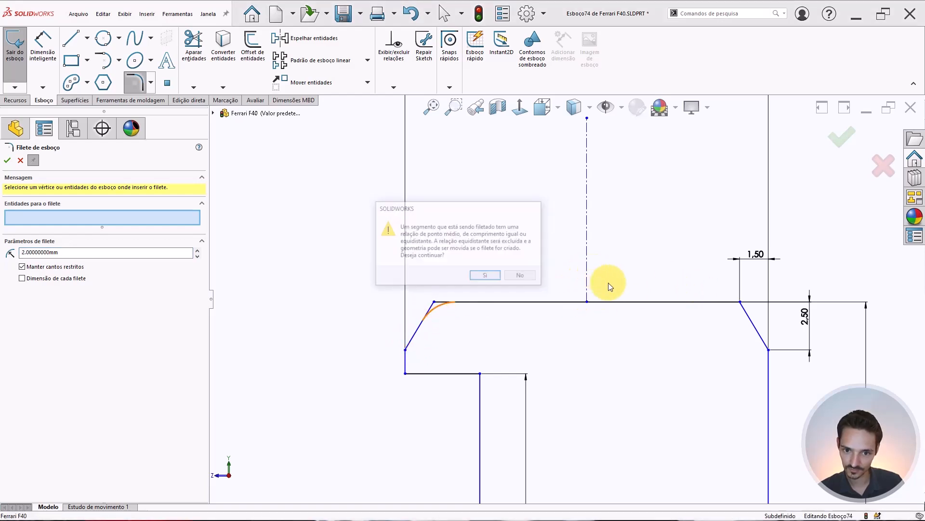
left_click(738, 303)
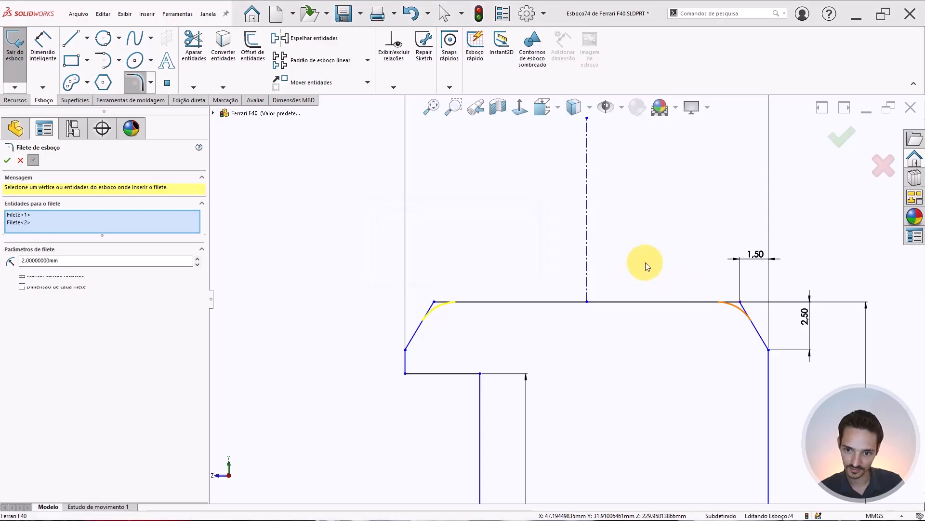
right_click(589, 270)
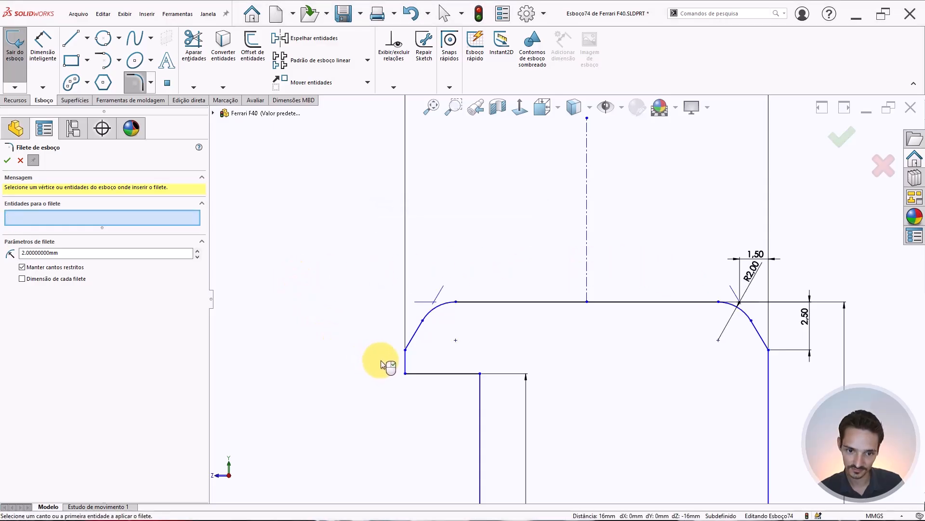
Step: Round the lower ends of both slanted segments of the wheel profile with 2 mm sketch fillets
left_click(407, 352)
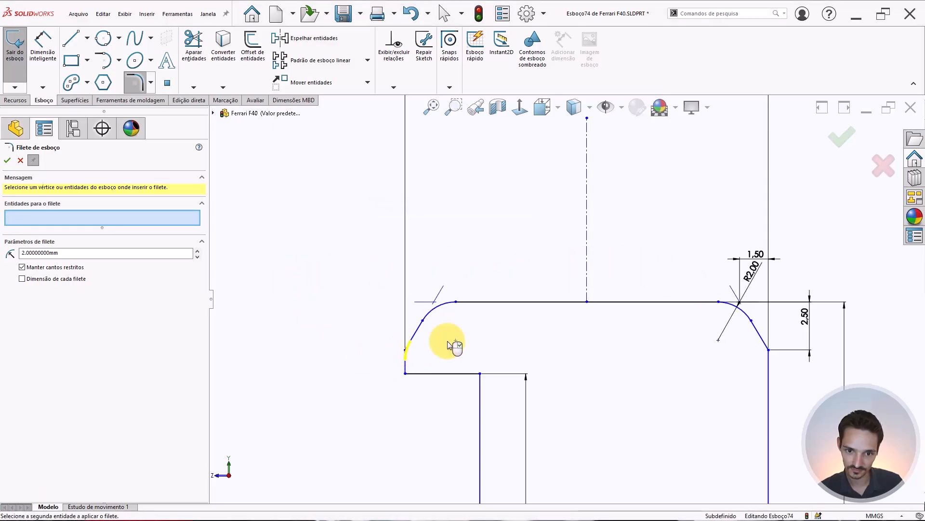
left_click(768, 350)
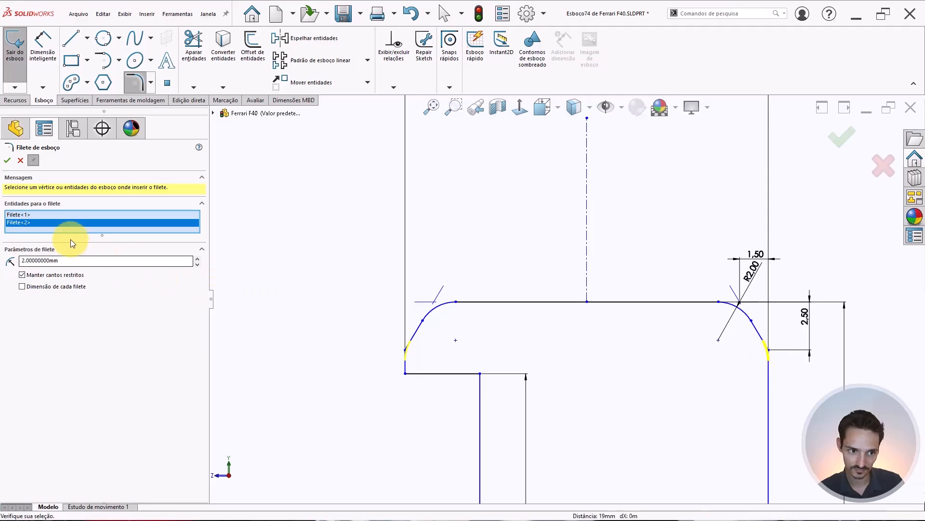
double_click(94, 261)
type("4")
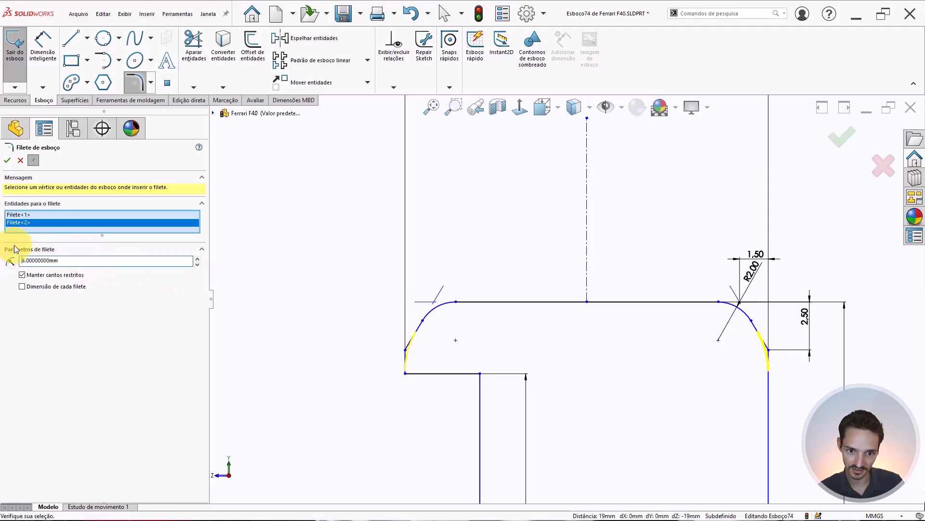
key("Return")
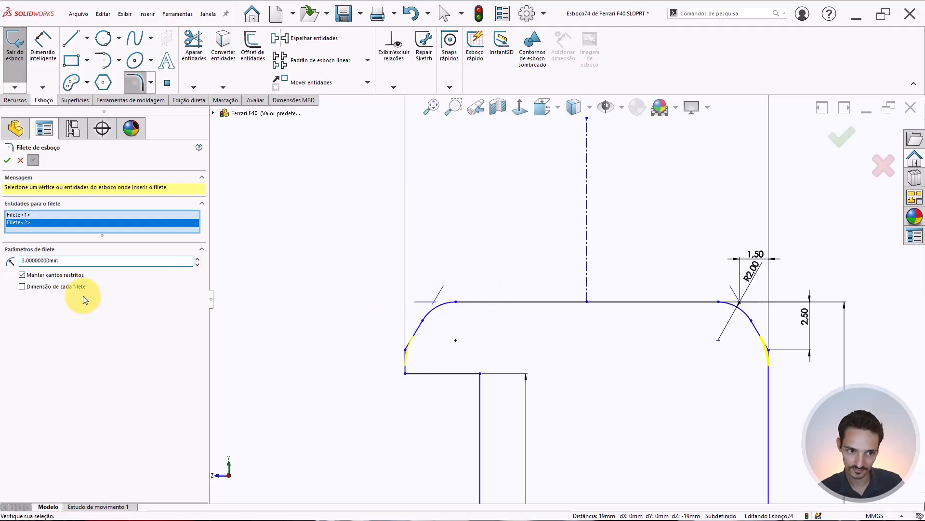
double_click(72, 261)
type("2")
key("Return")
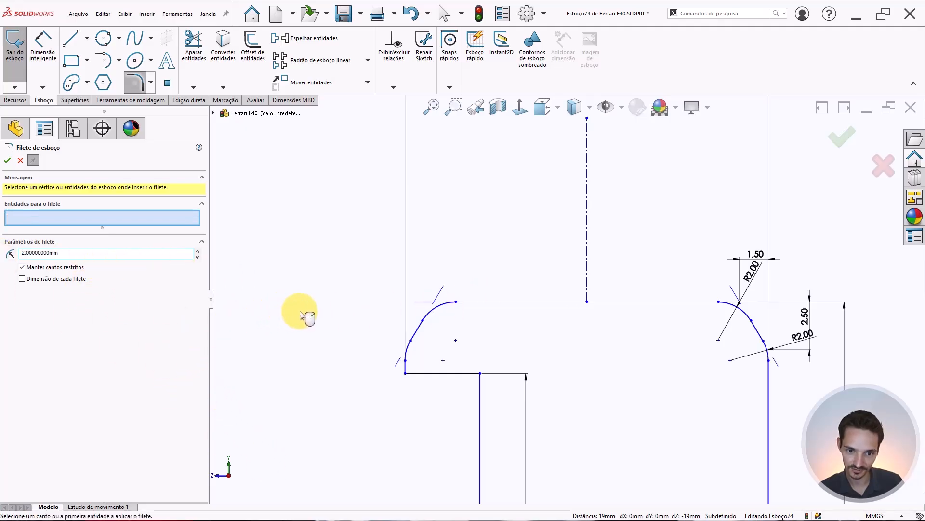
Step: Round the profile's outer corner between the short vertical and short horizontal lines with a 0.5 mm sketch fillet
scroll(405, 376, "down", 5)
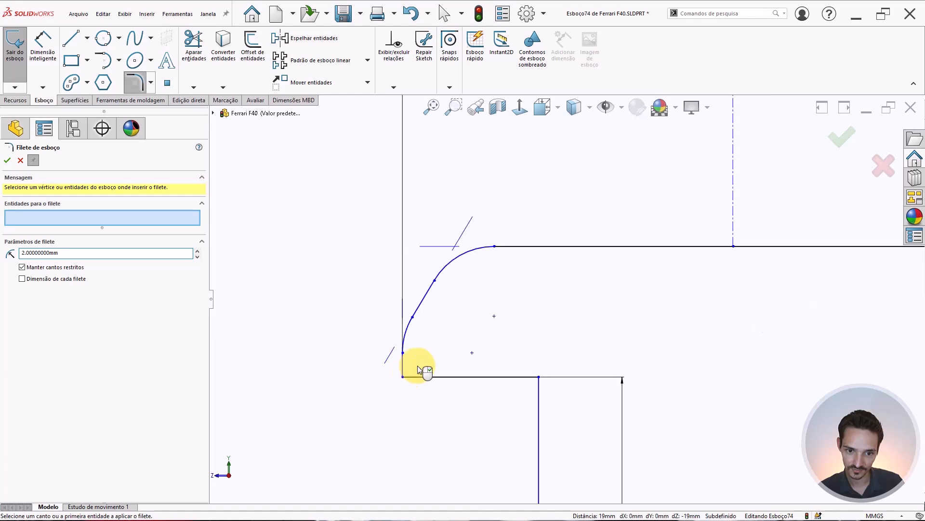
double_click(62, 253)
type("1")
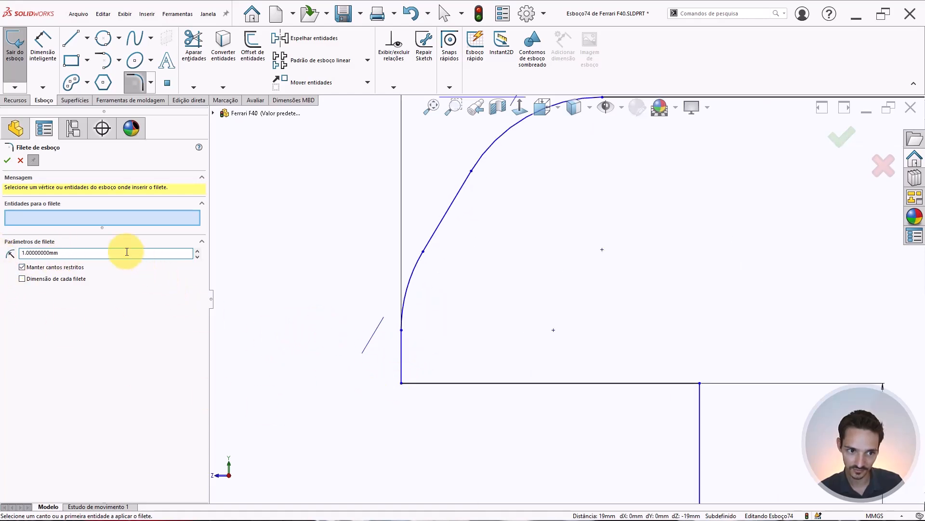
double_click(103, 253)
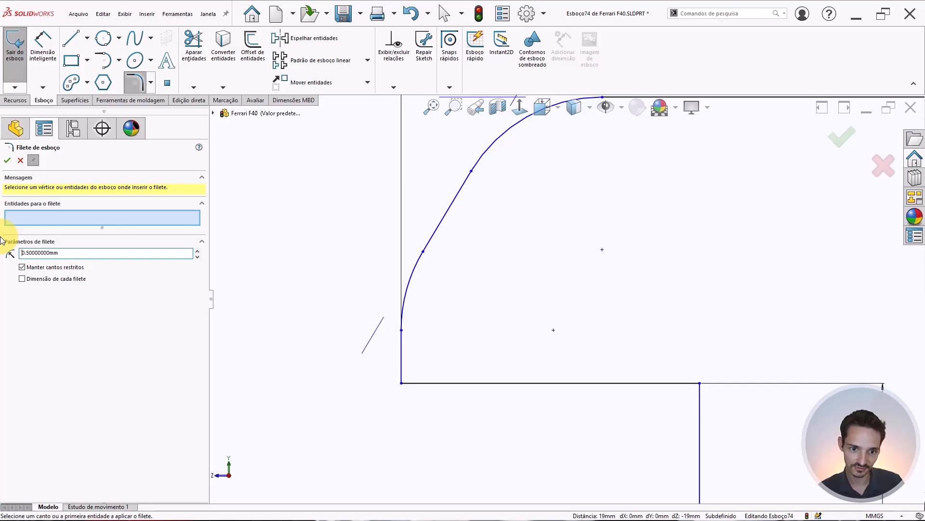
left_click(402, 383)
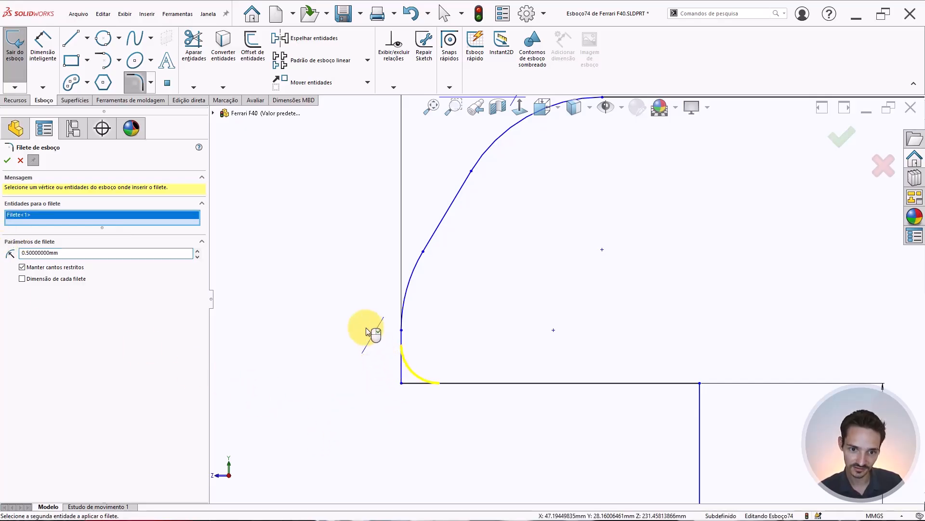
right_click(366, 332)
right_click(414, 333)
scroll(413, 334, "up", 11)
scroll(691, 350, "down", 1)
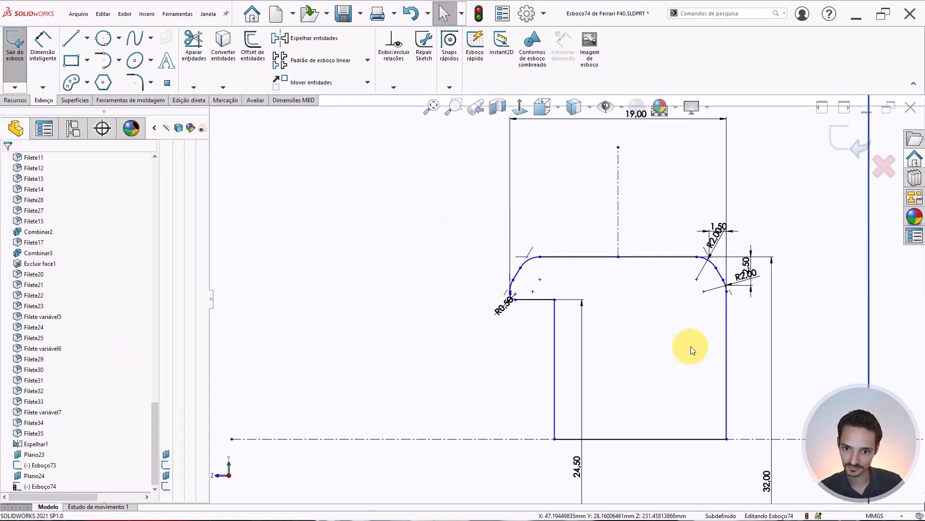
Step: View the car from above and display the model as edges with hidden lines visible
scroll(692, 345, "up", 3)
scroll(513, 325, "down", 2)
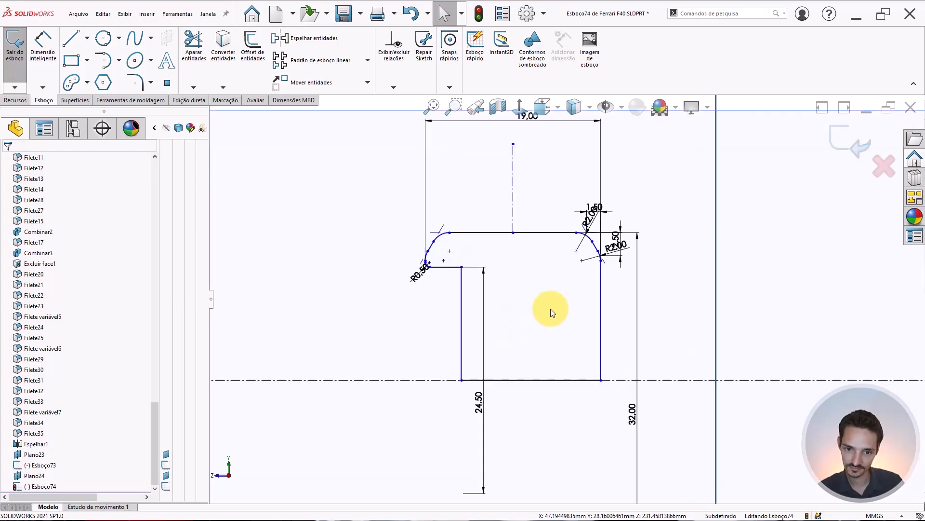
scroll(545, 305, "up", 3)
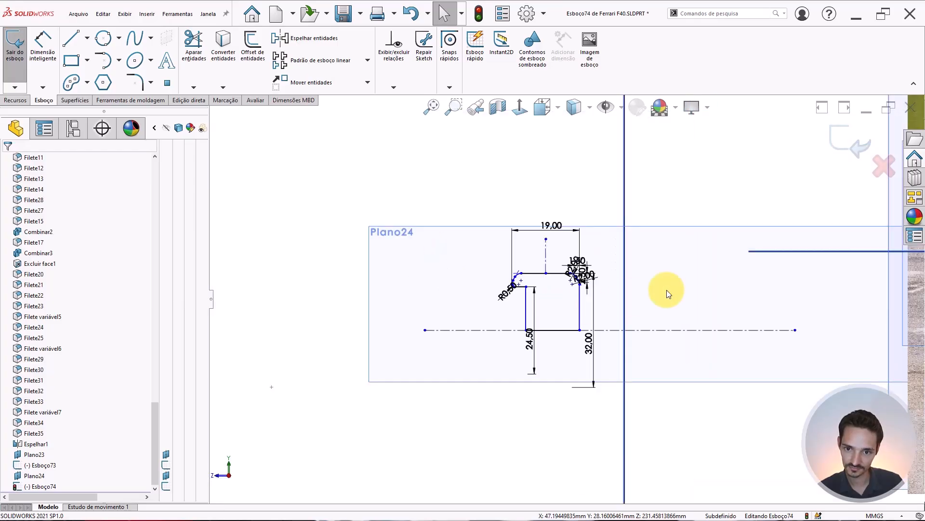
scroll(666, 290, "up", 2)
scroll(799, 296, "down", 8)
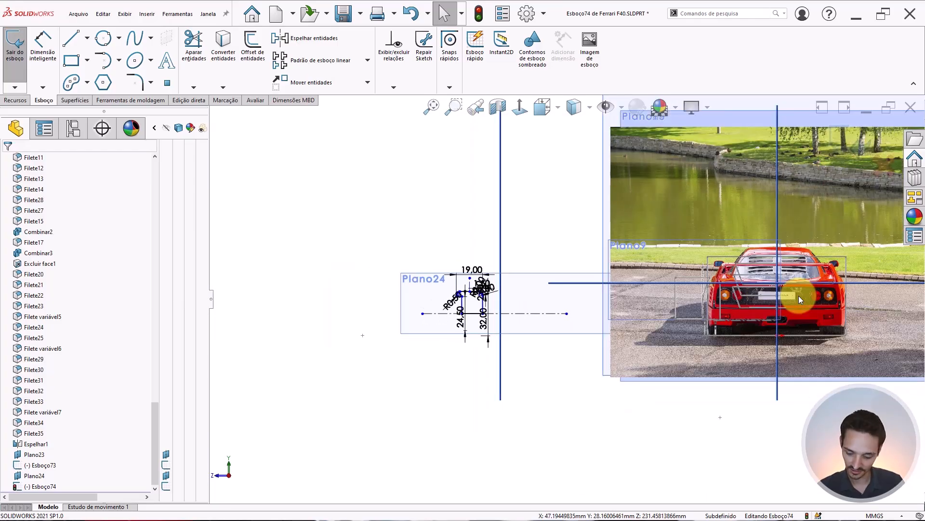
scroll(647, 372, "up", 4)
scroll(571, 388, "down", 5)
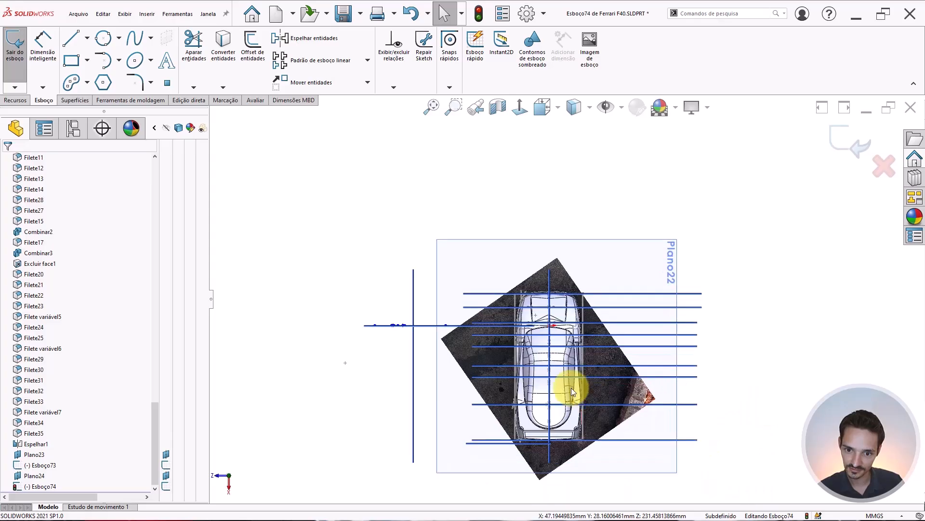
scroll(559, 161, "up", 1)
left_click(574, 107)
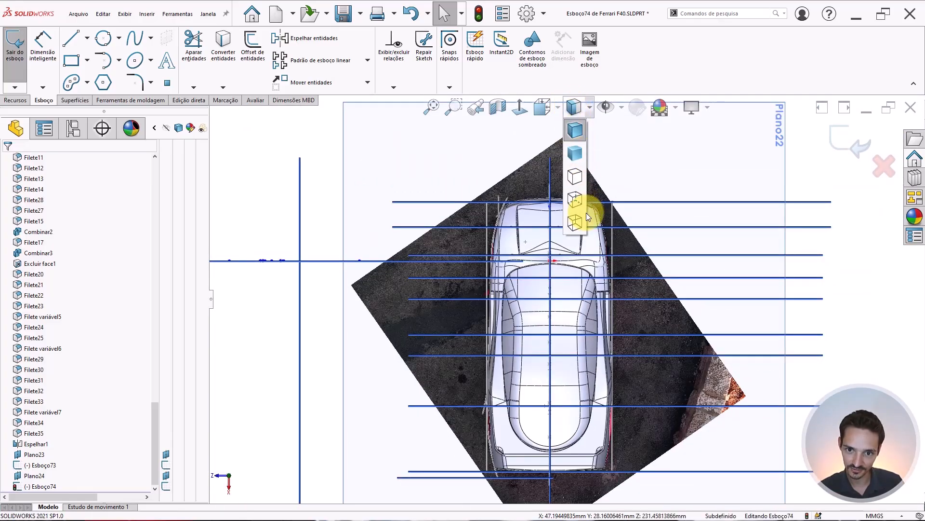
left_click(585, 206)
Step: Examine the top-view reference photo around the front wheels against the body side lines and the wheel sketch plane
scroll(500, 284, "down", 3)
scroll(502, 270, "up", 5)
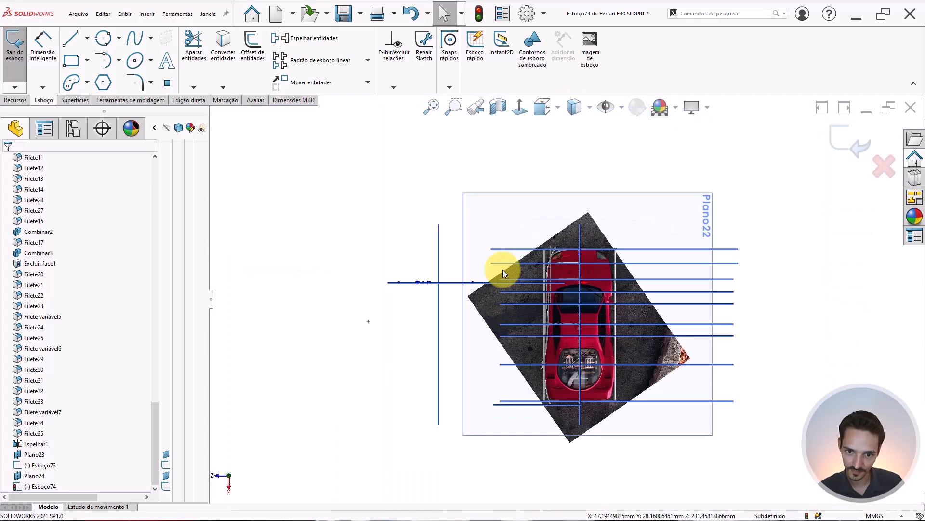
scroll(570, 322, "down", 5)
scroll(544, 267, "down", 3)
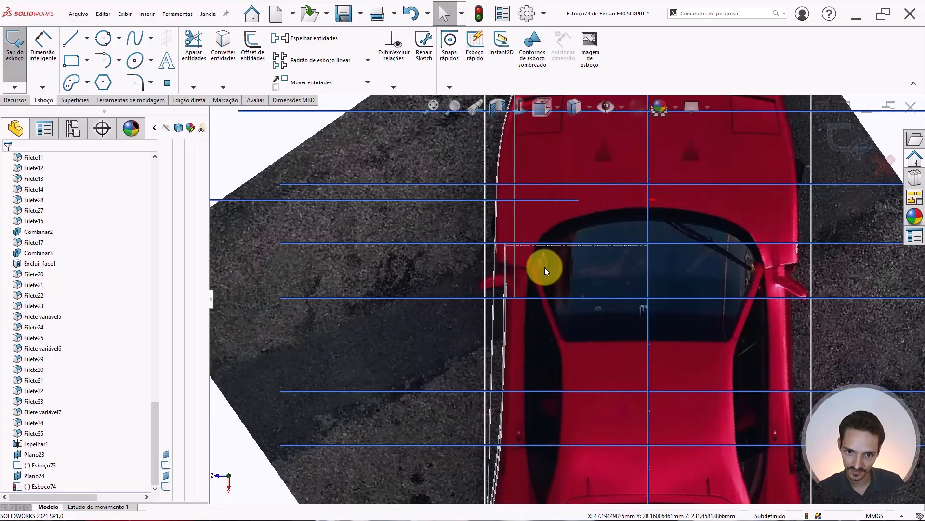
scroll(560, 210, "up", 4)
scroll(522, 304, "down", 5)
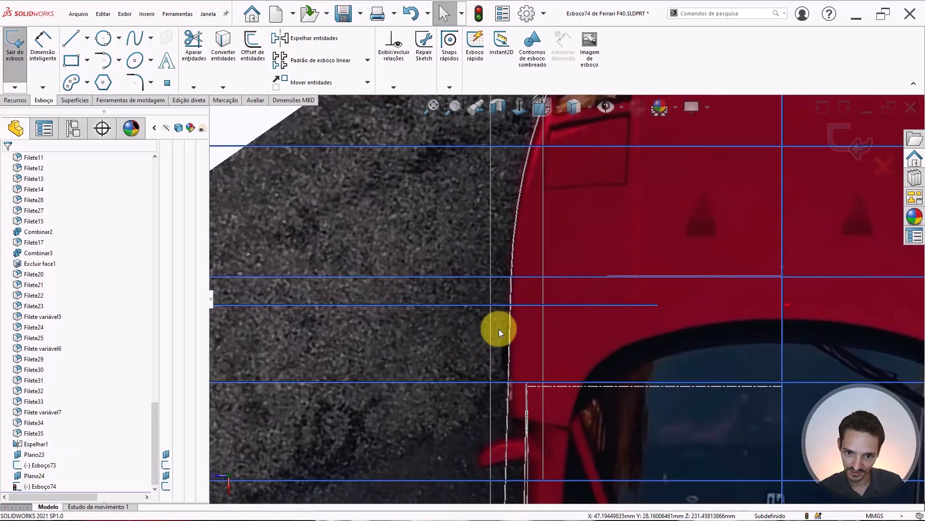
scroll(528, 271, "up", 4)
scroll(717, 277, "down", 4)
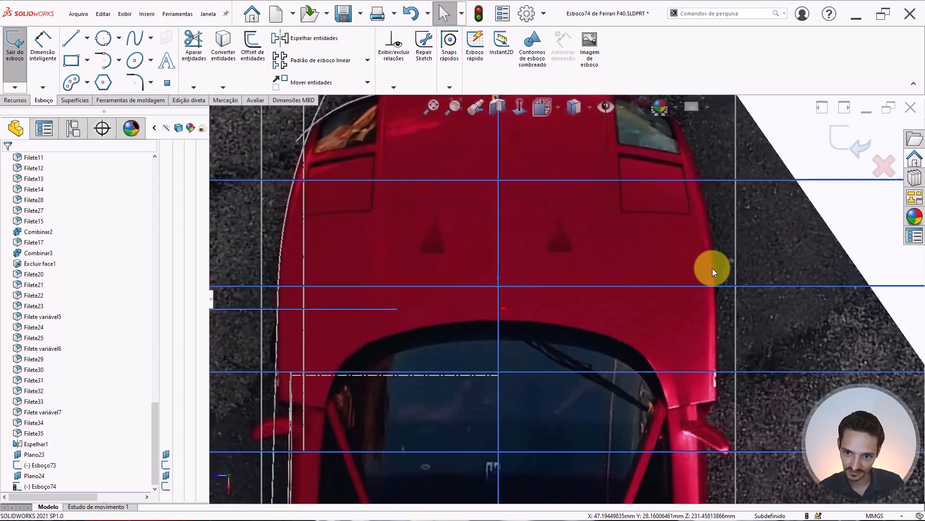
scroll(433, 299, "up", 4)
scroll(410, 304, "down", 4)
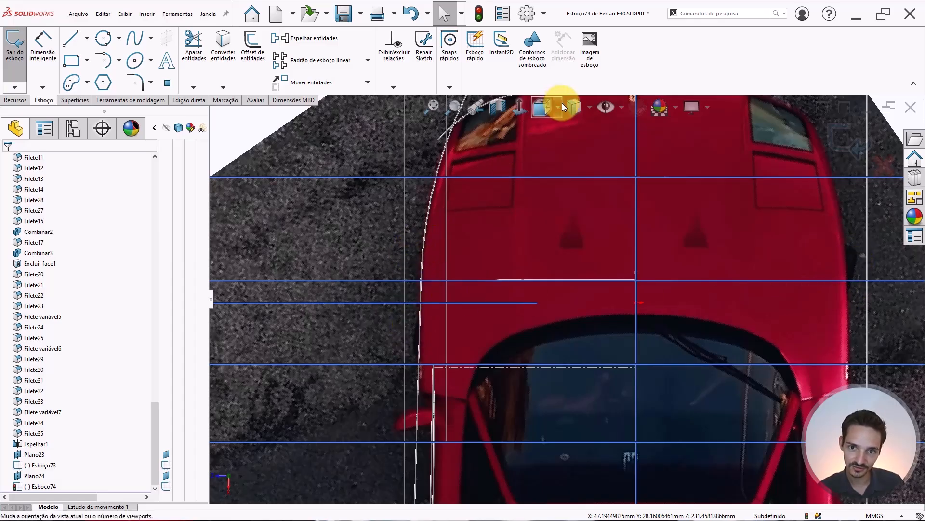
scroll(533, 173, "up", 4)
scroll(409, 255, "down", 3)
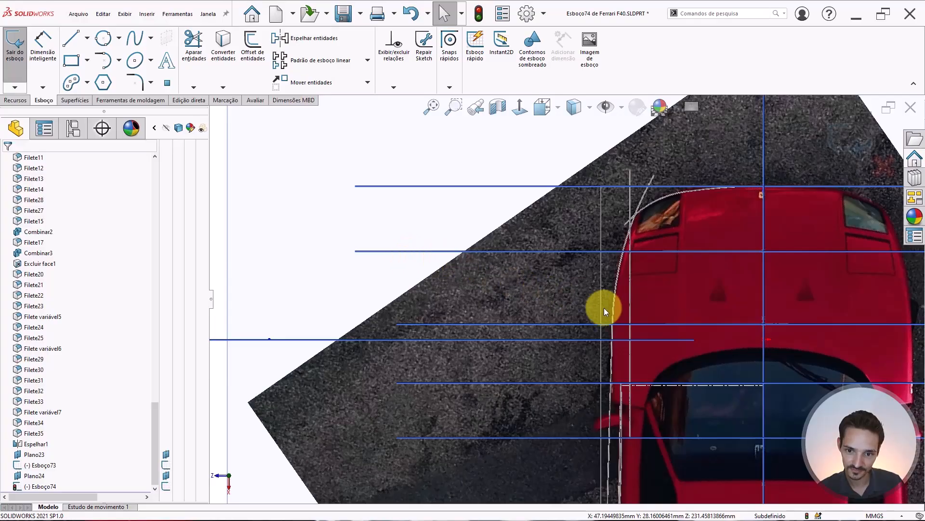
scroll(612, 346, "up", 3)
scroll(611, 356, "down", 4)
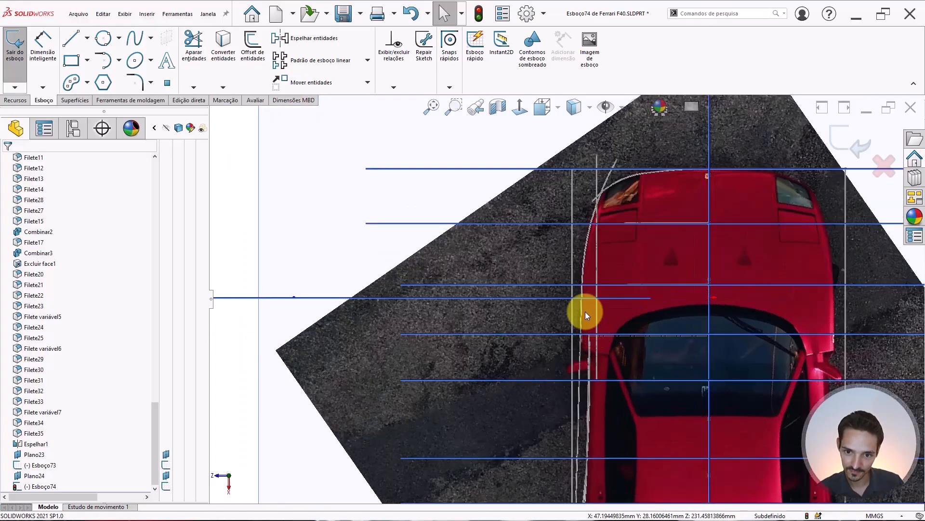
scroll(577, 300, "up", 5)
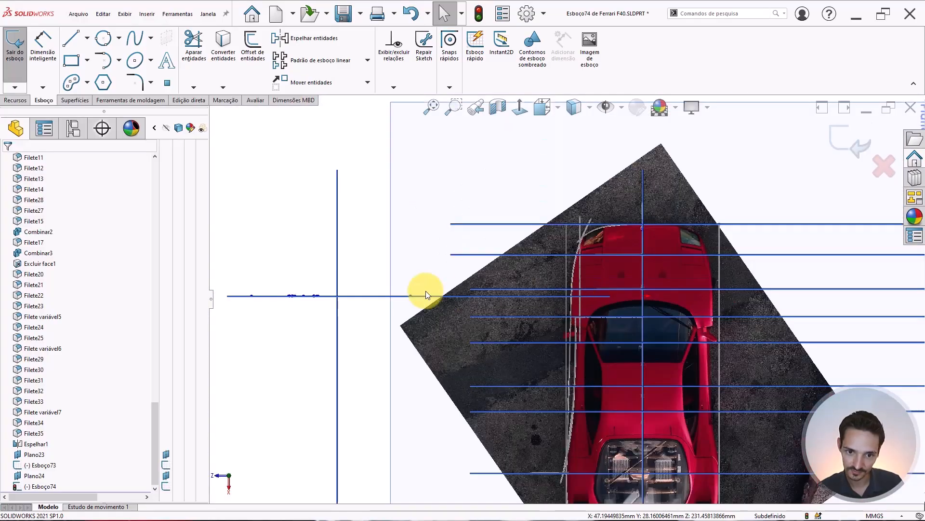
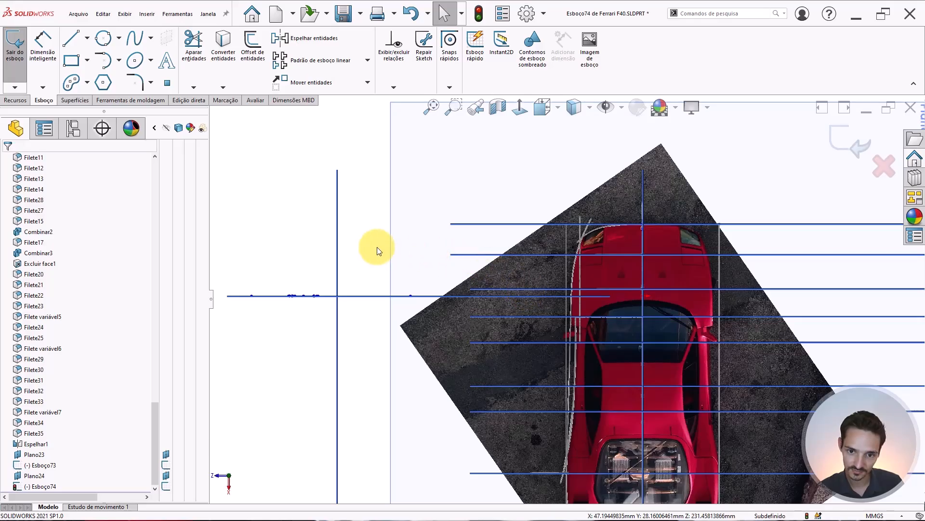
Step: Inspect the wheel profile's position relative to the car's reference images in 3D and facing the sketch plane
mouse_move(369, 256)
middle_mouse_down()
mouse_move(367, 161)
mouse_move(378, 140)
middle_mouse_up()
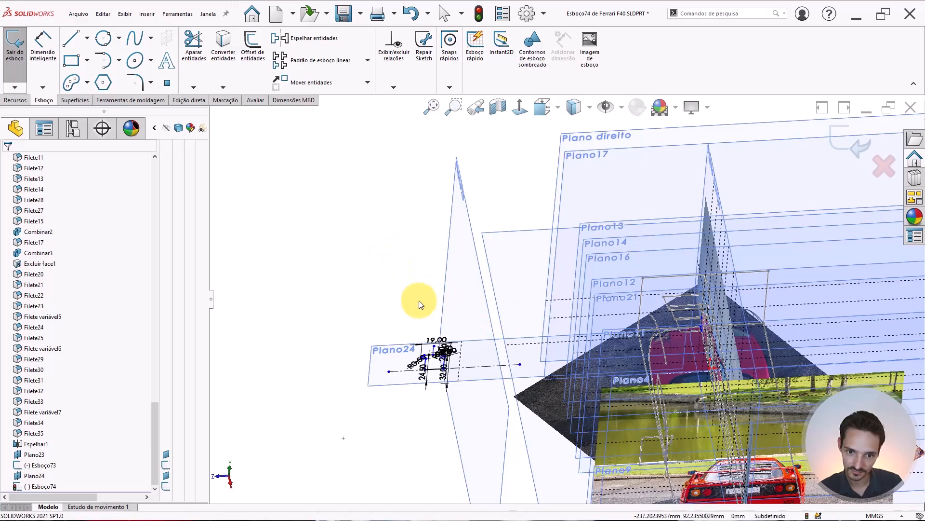
mouse_move(624, 356)
middle_mouse_down()
mouse_move(659, 335)
mouse_move(620, 371)
mouse_move(606, 403)
mouse_move(615, 412)
mouse_move(577, 319)
mouse_move(544, 322)
middle_mouse_up()
scroll(448, 247, "down", 4)
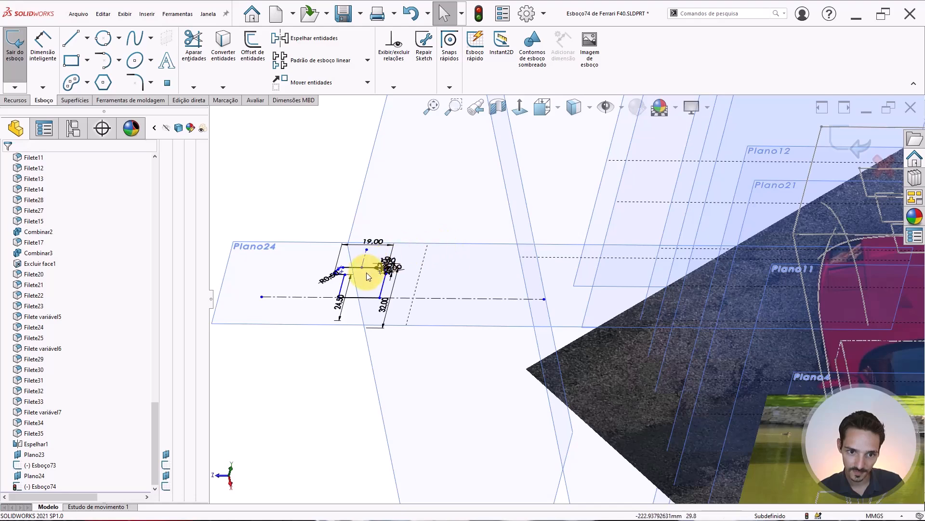
scroll(367, 273, "down", 2)
middle_click_drag(351, 269, 352, 204)
key("f")
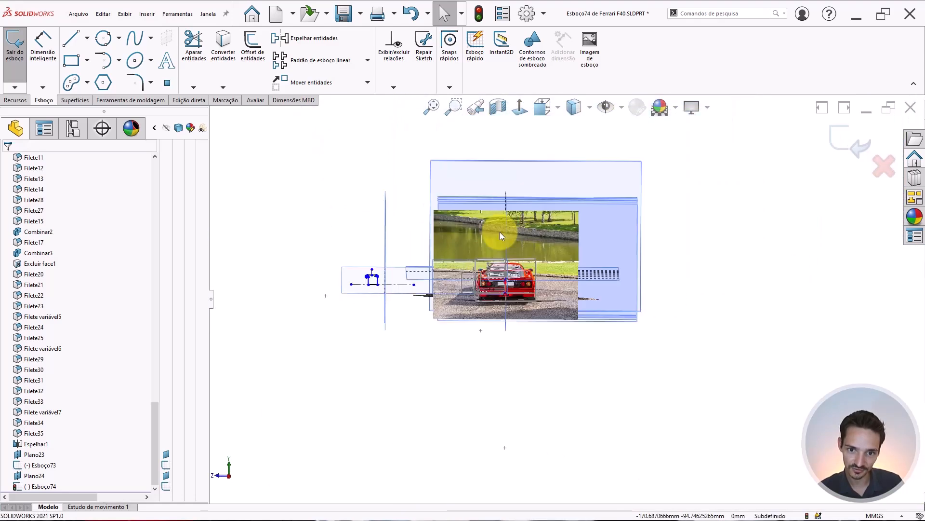
scroll(382, 358, "down", 4)
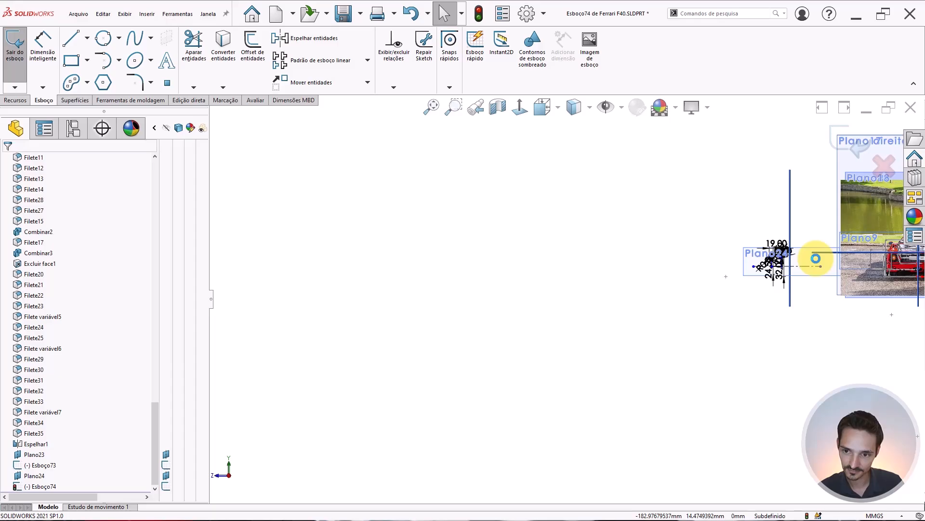
scroll(815, 258, "down", 2)
scroll(816, 258, "down", 2)
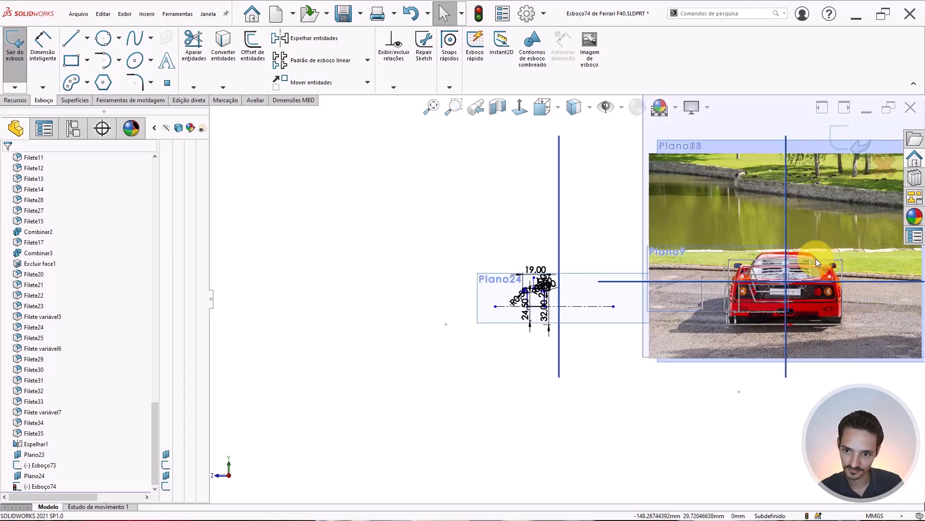
scroll(703, 289, "down", 3)
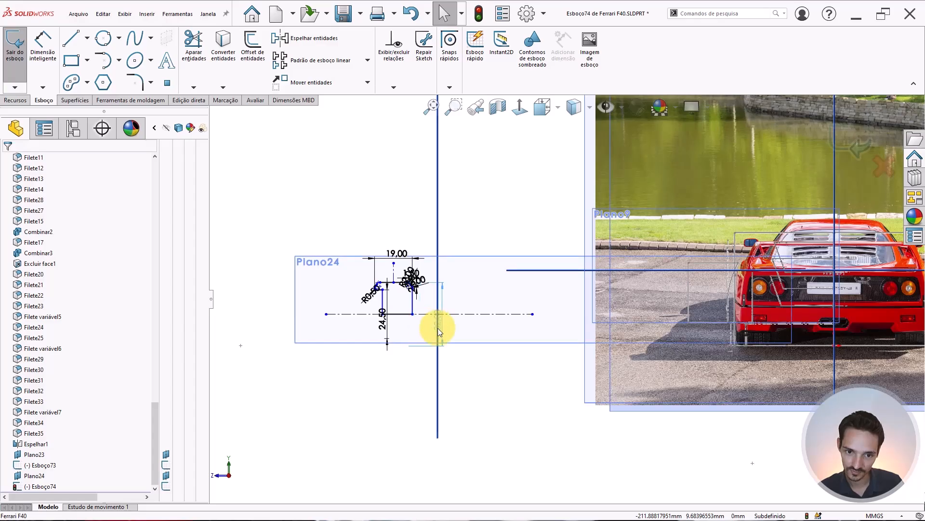
Step: Dimension the wheel profile's outer short vertical line 4 mm from the car body's side reference line, with the direction reversed
left_click(437, 328)
right_click_drag(513, 388, 515, 365)
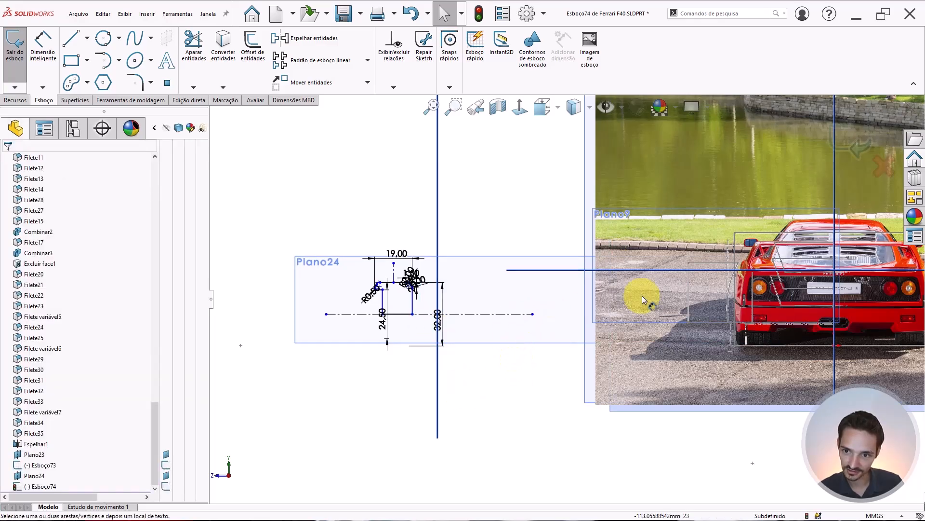
left_click(735, 245)
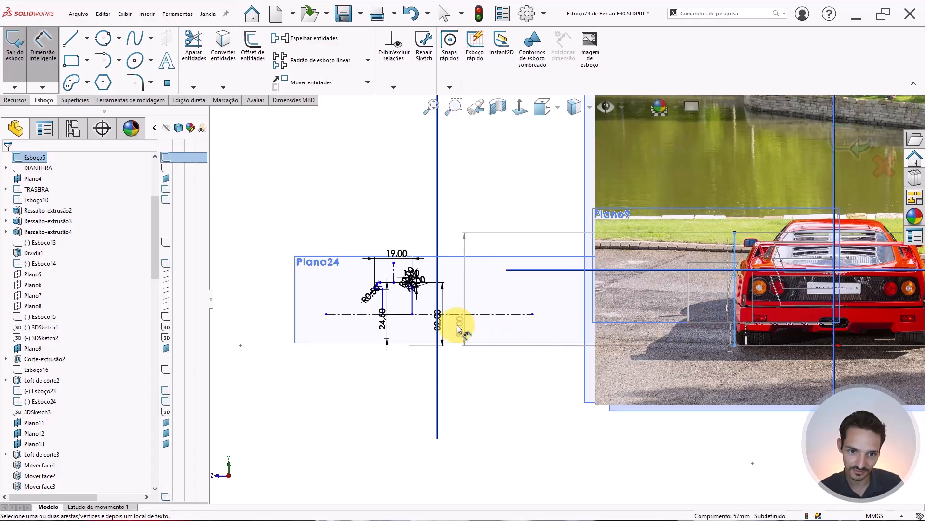
scroll(393, 283, "down", 8)
scroll(369, 337, "down", 2)
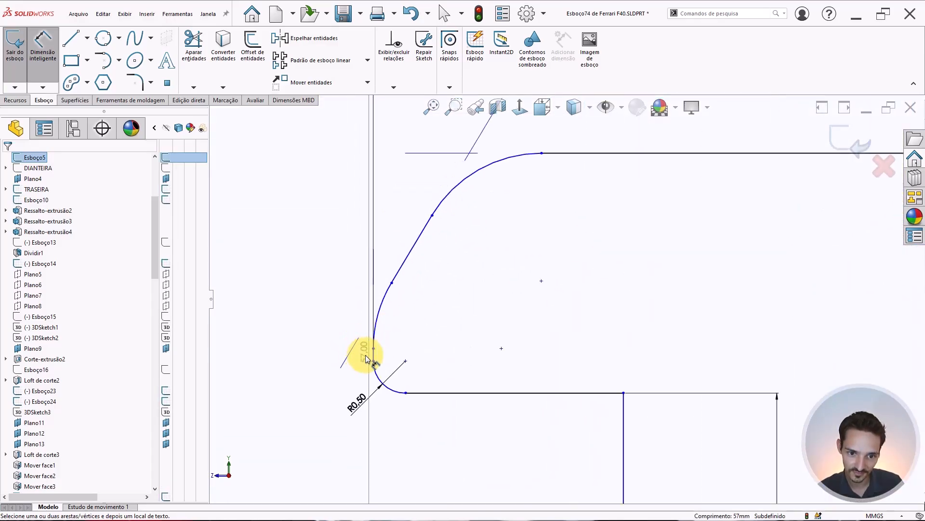
left_click(373, 355)
scroll(609, 289, "up", 8)
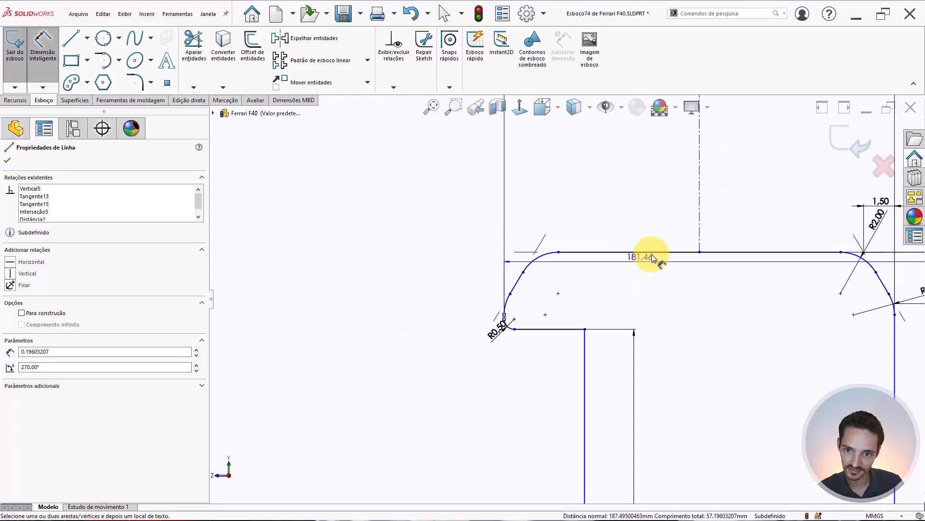
scroll(723, 240, "down", 2)
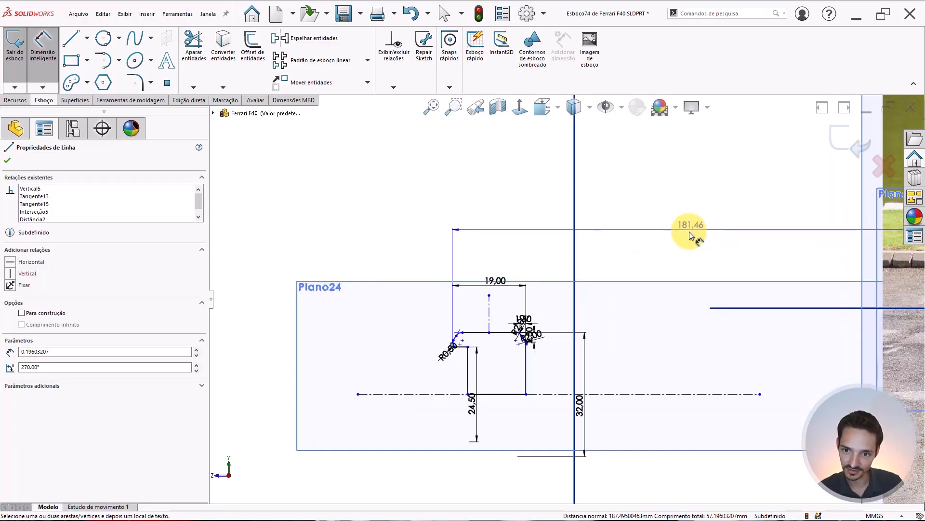
left_click(683, 231)
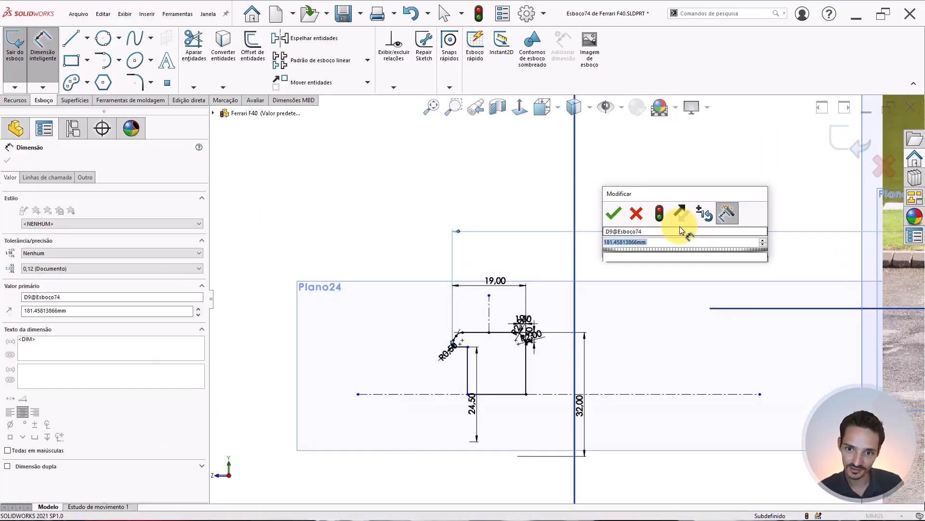
type("4")
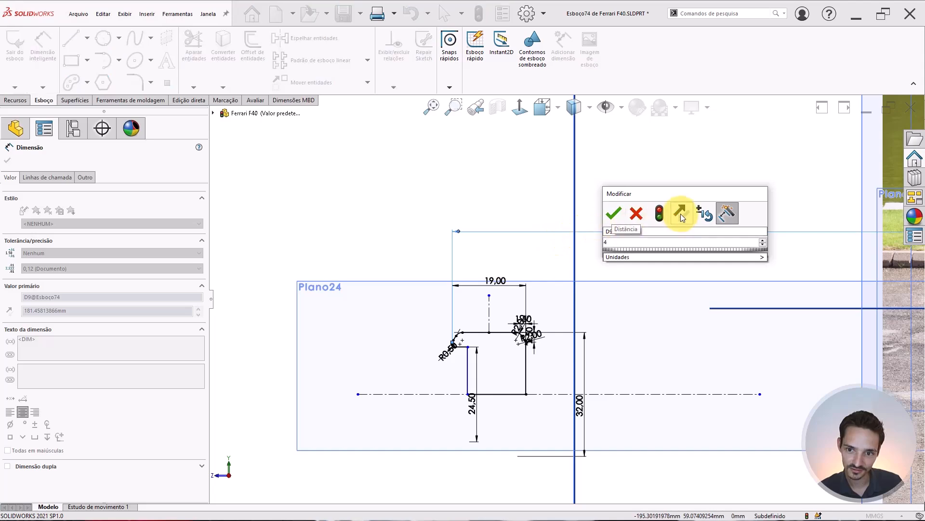
left_click(681, 213)
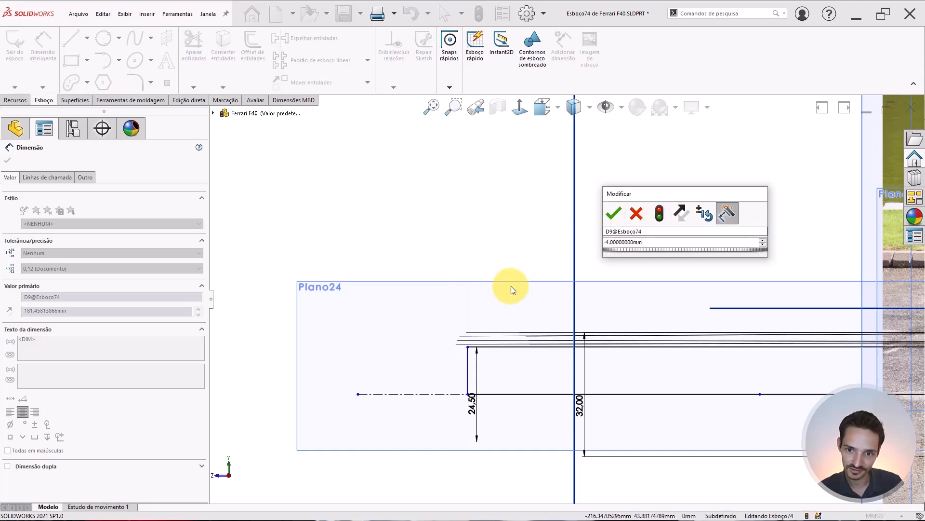
key("Return")
Step: Hide the reference photos and planes around the car body and wheel sketch
scroll(573, 250, "up", 3)
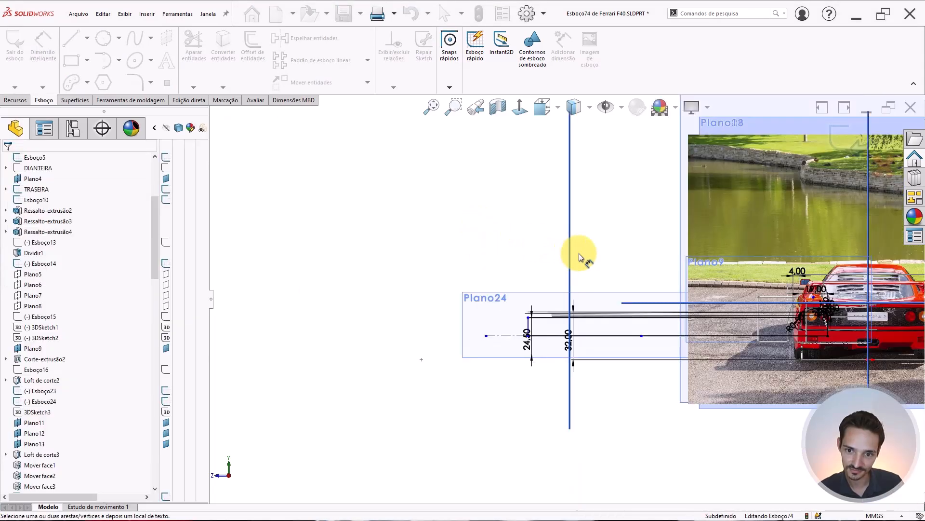
scroll(713, 314, "down", 1)
scroll(788, 316, "down", 4)
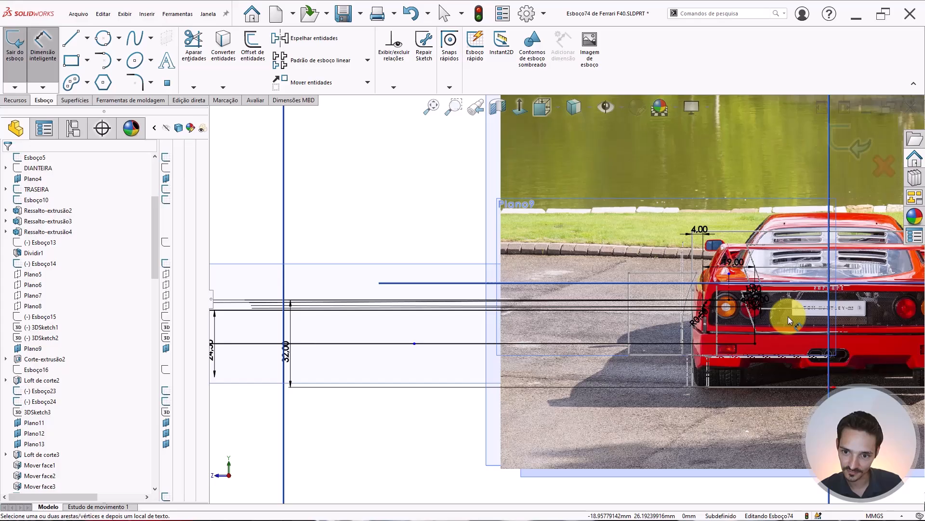
scroll(788, 316, "up", 2)
left_click(600, 105)
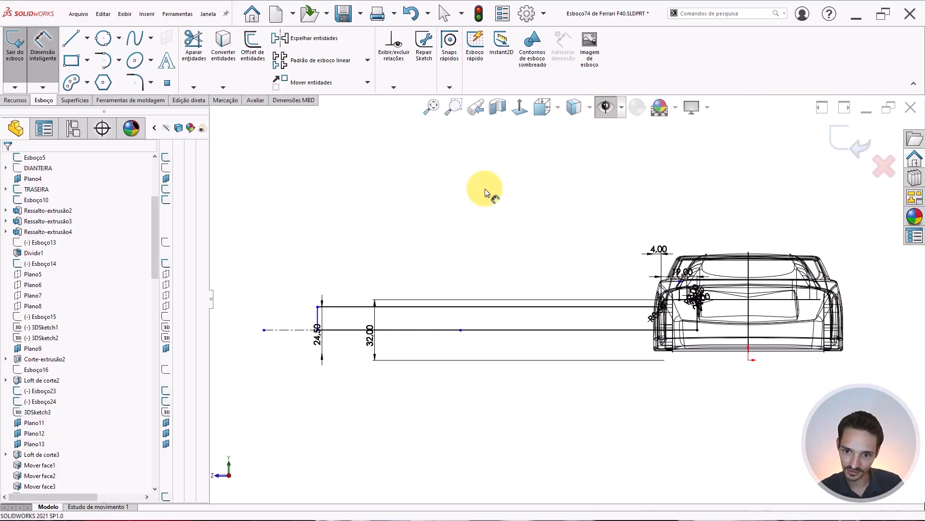
Step: Move the profile's stretched-out inner-step vertical line closer to the car body
scroll(337, 314, "down", 5)
left_click(303, 320)
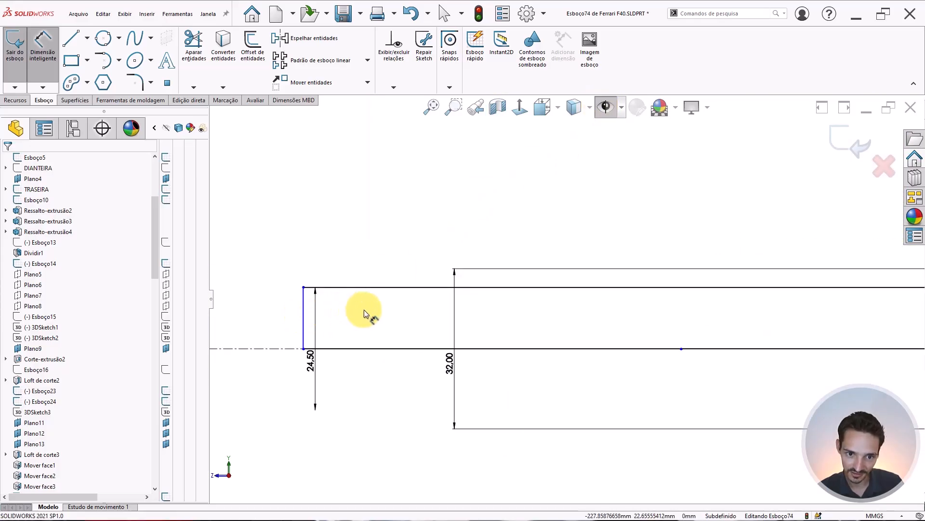
key("Escape")
left_click_drag(303, 314, 800, 314)
scroll(800, 314, "up", 5)
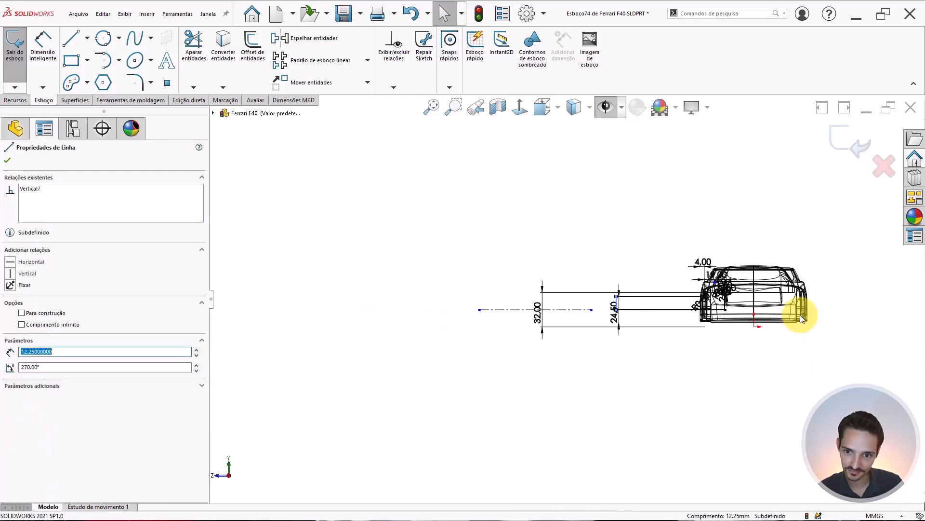
scroll(578, 309, "down", 2)
Step: Reposition both endpoints of the horizontal centerline so it spans the wheel profile area beside the body
left_click_drag(519, 322, 785, 349)
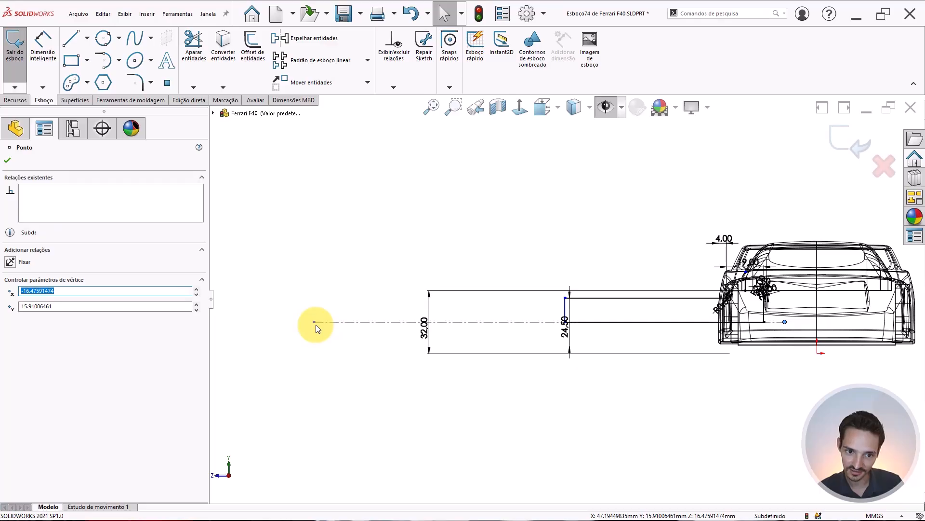
left_click_drag(314, 322, 708, 354)
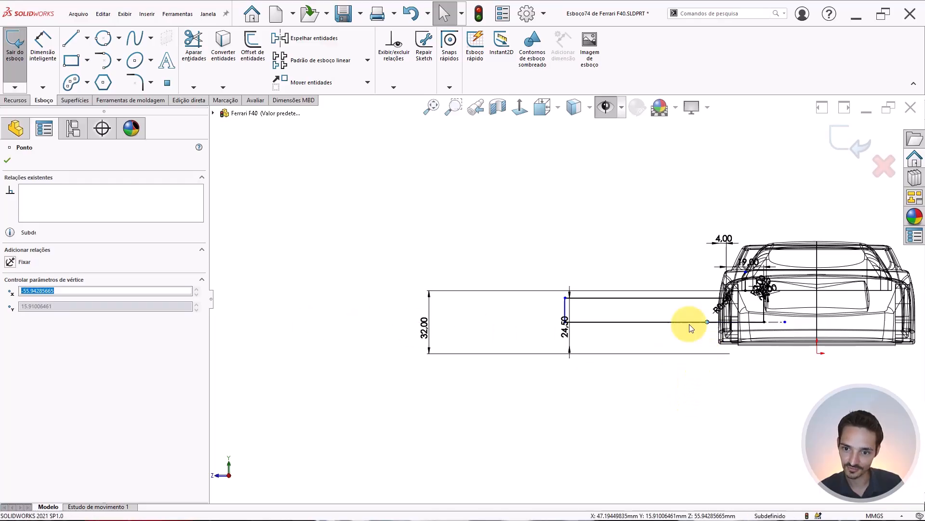
left_click(678, 252)
Step: Move the step's vertical line inside the body outline, between the profile's outer edge and its far vertical side
scroll(760, 290, "down", 4)
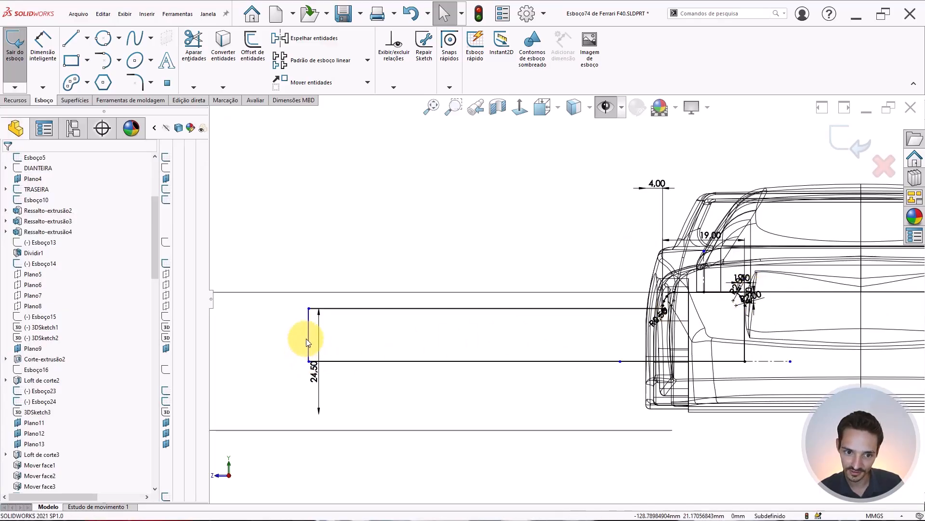
left_click_drag(309, 336, 749, 330)
scroll(617, 333, "down", 3)
scroll(753, 316, "down", 2)
left_click(507, 284)
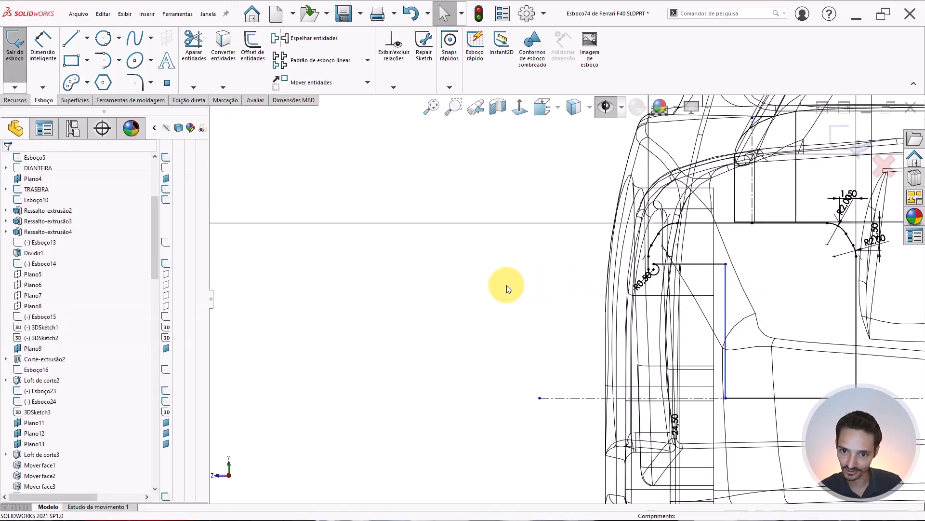
Step: Reposition the 24.5 mm vertical dimension outside the car body's edges
scroll(736, 285, "down", 2)
scroll(658, 272, "down", 1)
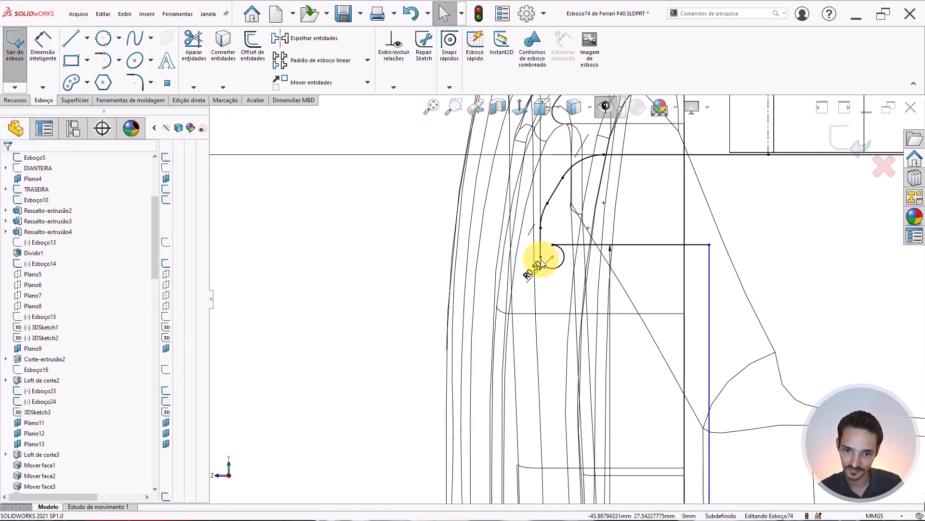
scroll(640, 314, "up", 2)
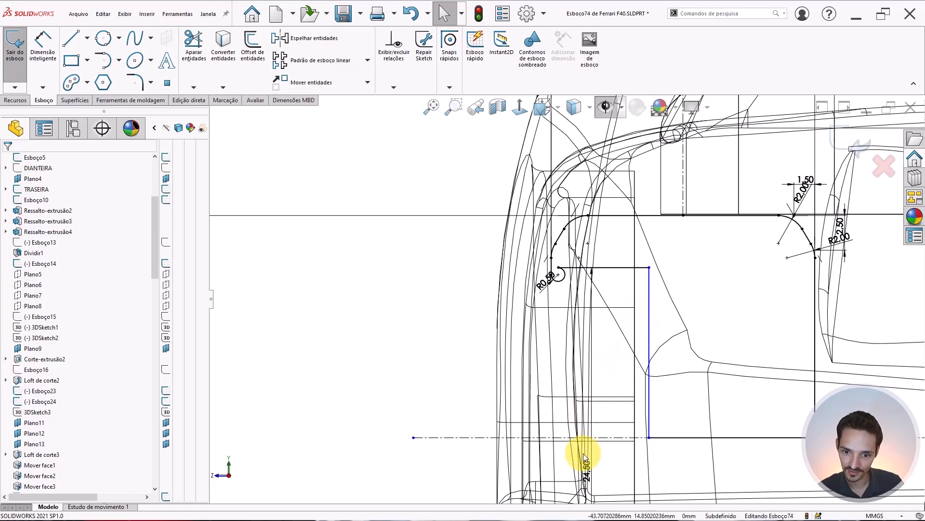
left_click_drag(585, 471, 472, 398)
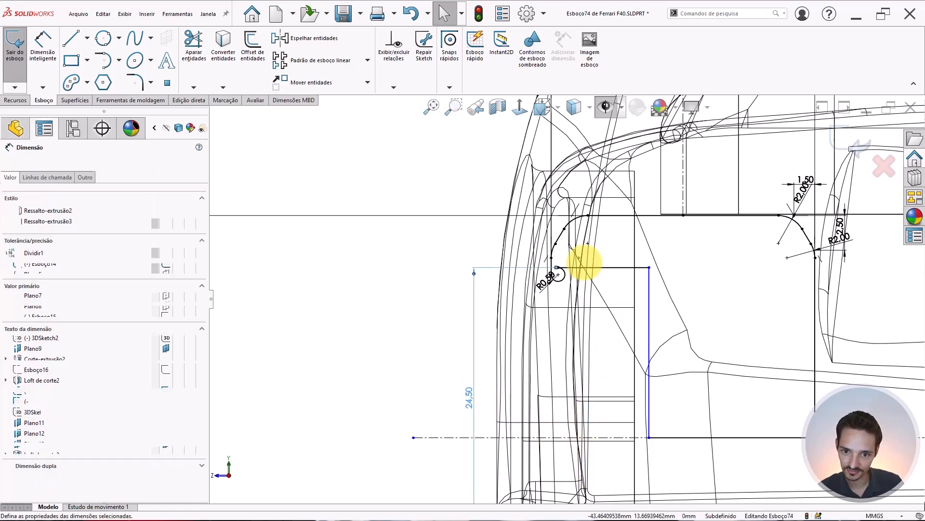
scroll(585, 261, "down", 3)
key("Escape")
Step: Delete the inverted 0.5 mm fillet arc and its radius dimension from the profile's outer corner
left_click(502, 311)
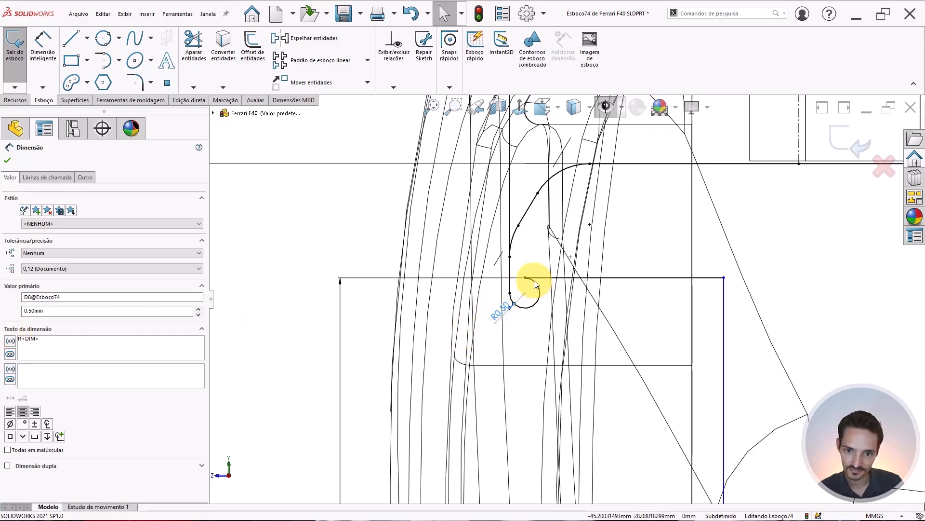
scroll(535, 284, "down", 5)
key("Delete")
left_click_drag(477, 330, 477, 318)
left_click_drag(482, 242, 506, 275)
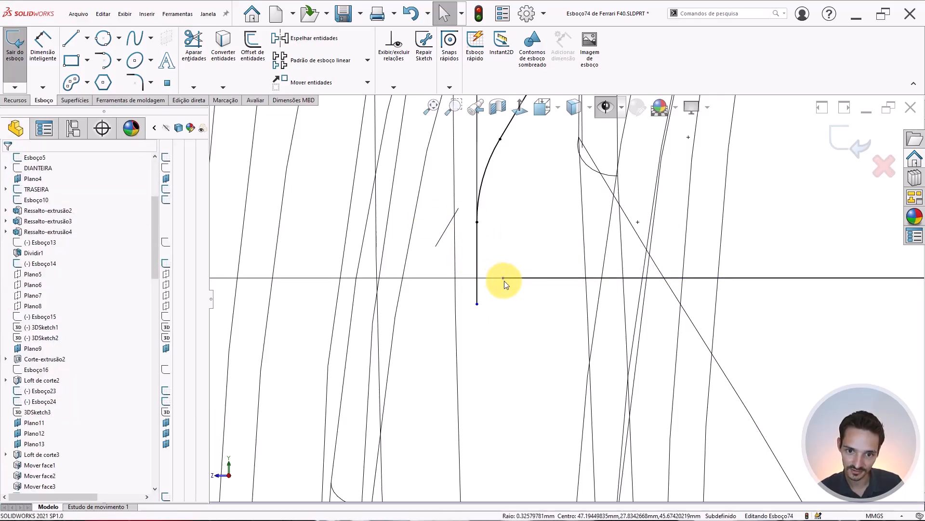
Step: Merge the open endpoints of the short vertical and horizontal lines at the profile's outer corner
left_click(504, 279)
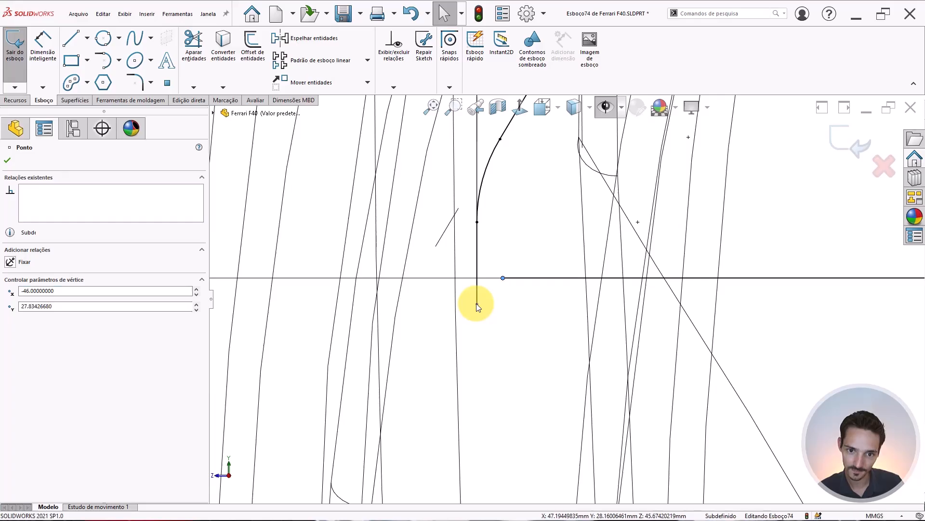
left_click(476, 302, "ctrl")
left_click(559, 263)
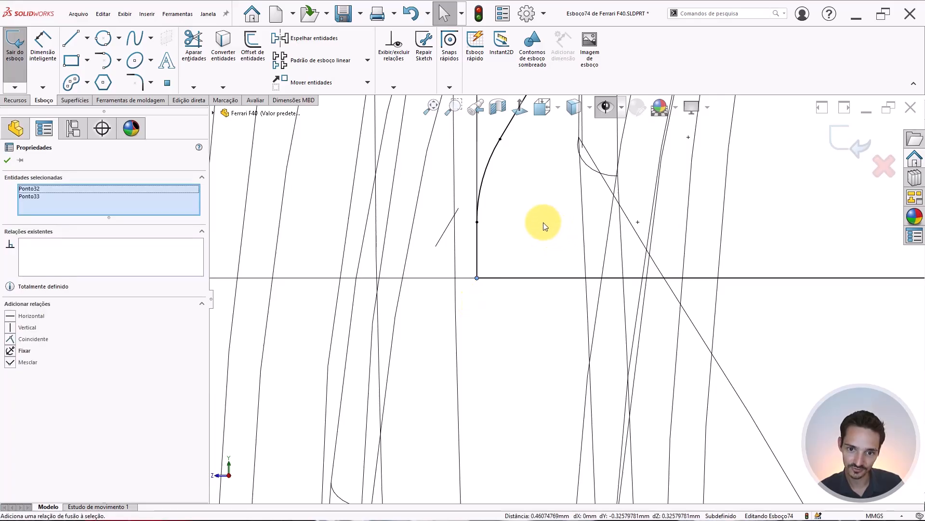
left_click(543, 223)
Step: Round the rejoined outer corner with a 0.5 mm sketch fillet
right_click_drag(543, 222, 596, 190)
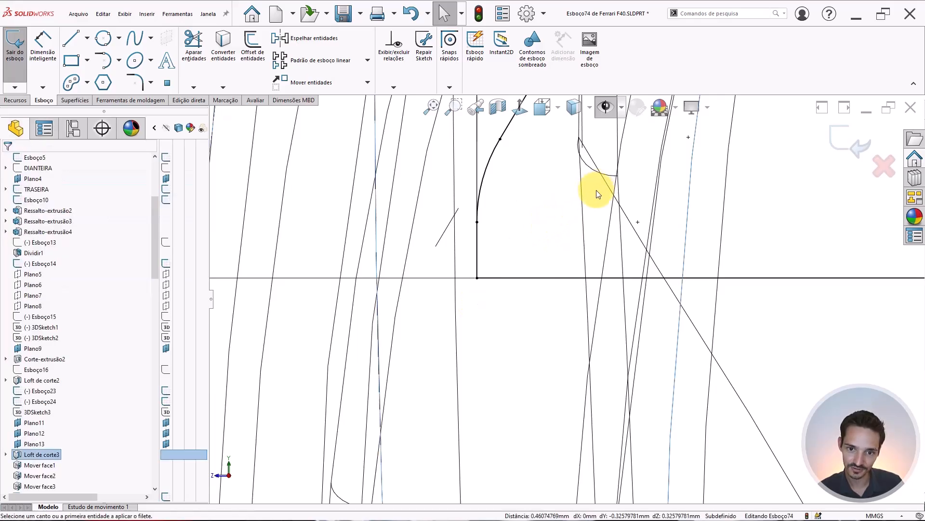
left_click(479, 276)
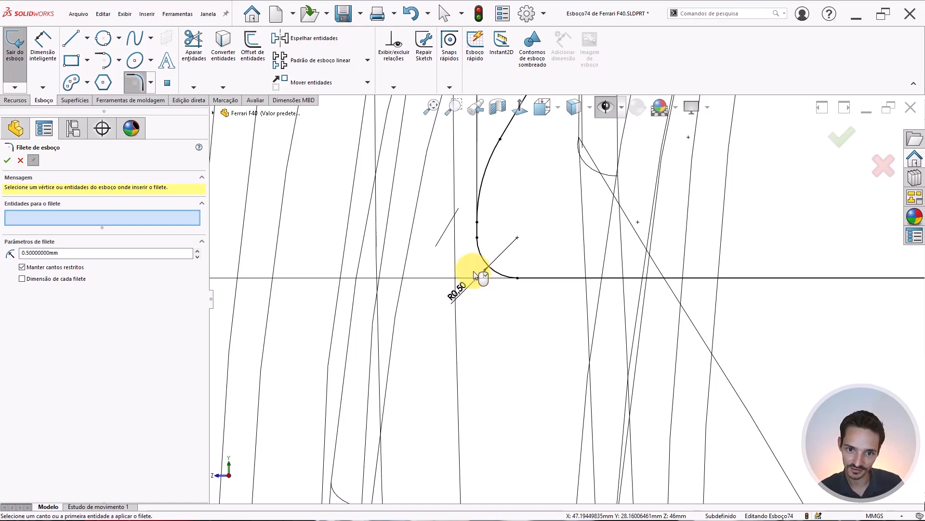
key("Escape")
Step: Dimension the step's vertical line 4 mm from the profile's outer short vertical line
scroll(523, 299, "up", 6)
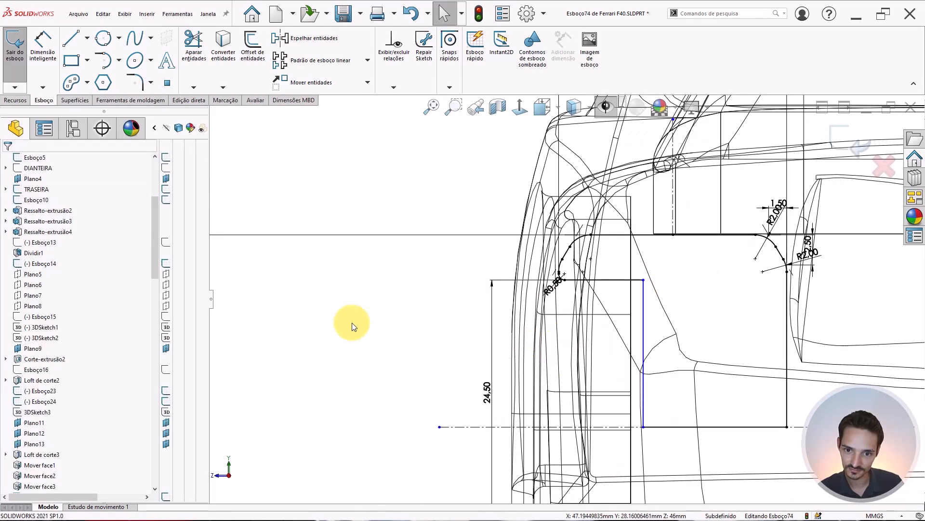
right_click_drag(352, 322, 352, 276)
scroll(593, 285, "down", 3)
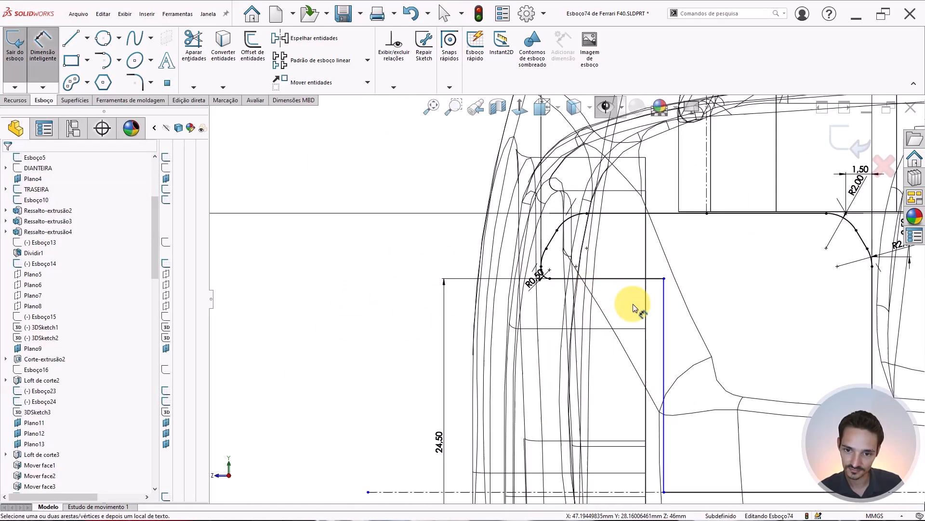
left_click(663, 304)
scroll(527, 269, "down", 5)
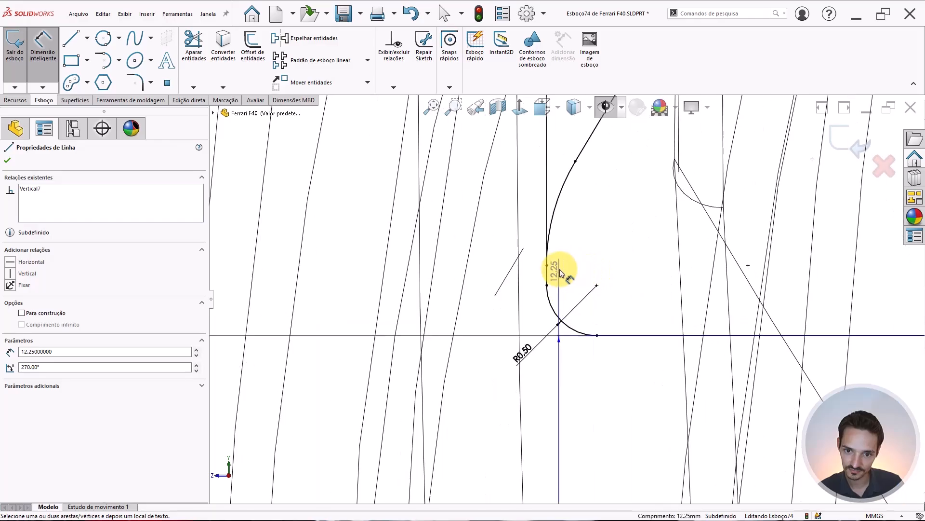
left_click(546, 267)
scroll(615, 306, "up", 3)
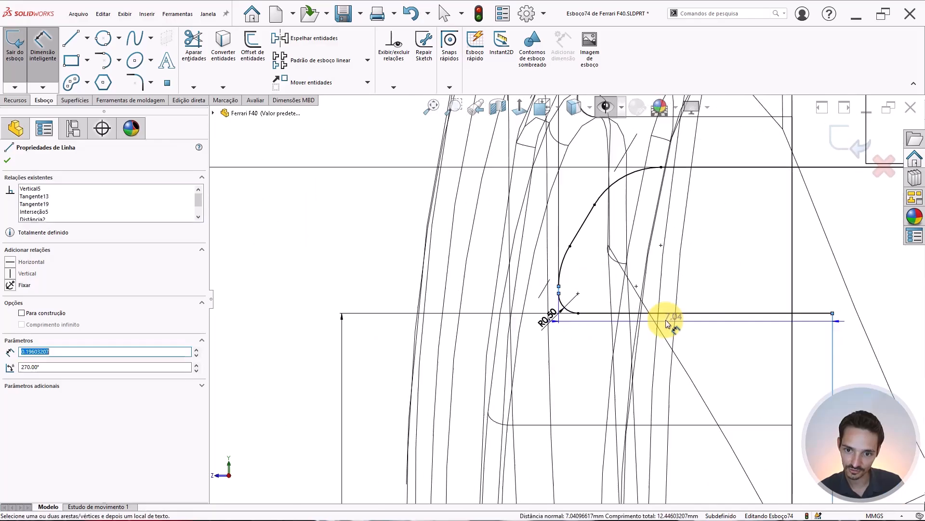
left_click(652, 282)
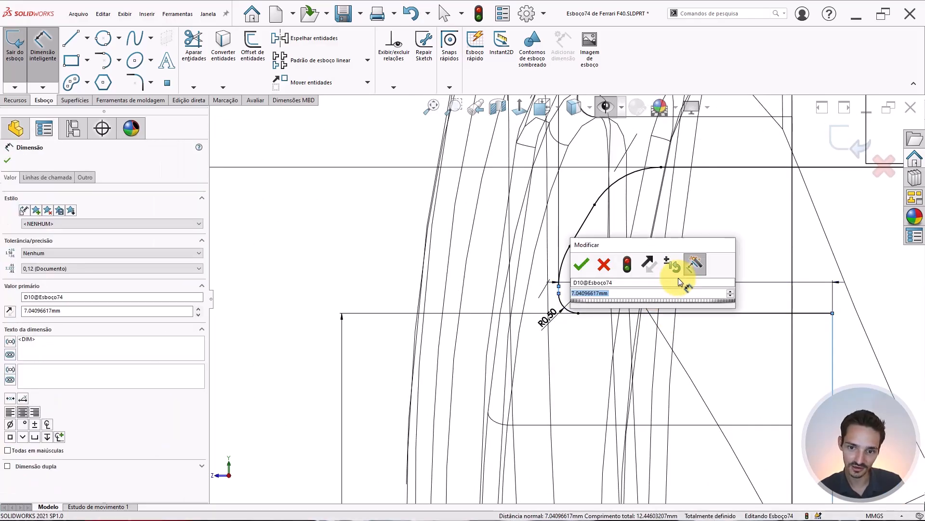
type("4")
key("Return")
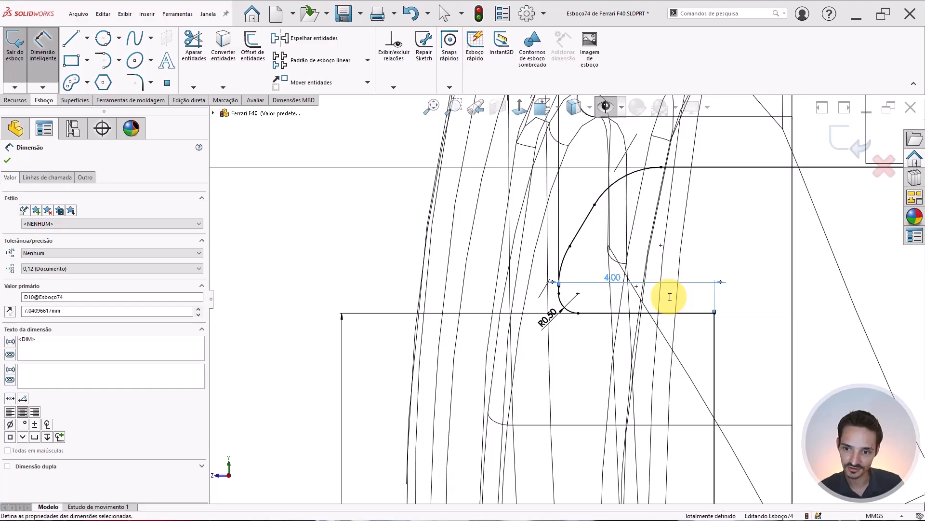
key("Escape")
key("Escape")
Step: Display the car body shaded with edges around the wheel profile sketch
scroll(728, 335, "up", 5)
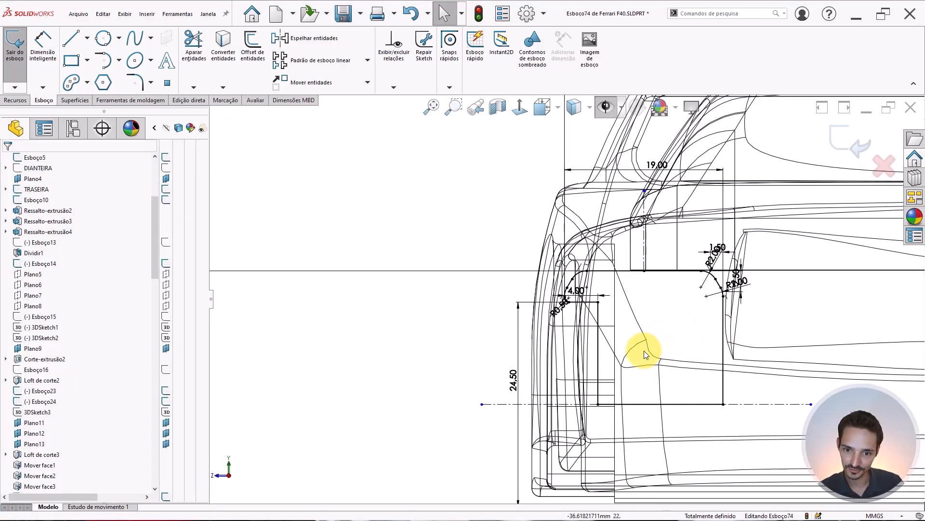
scroll(673, 362, "up", 1)
scroll(673, 363, "down", 1)
key("w")
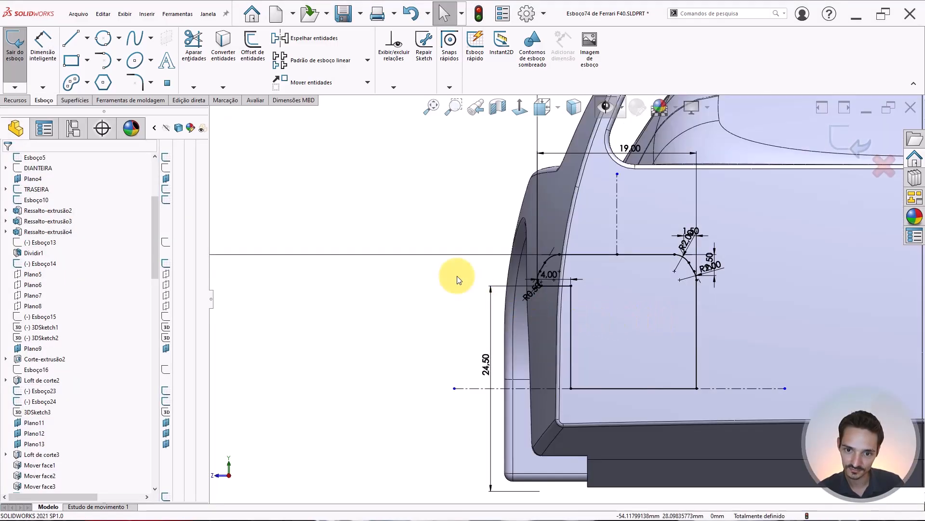
scroll(545, 241, "up", 2)
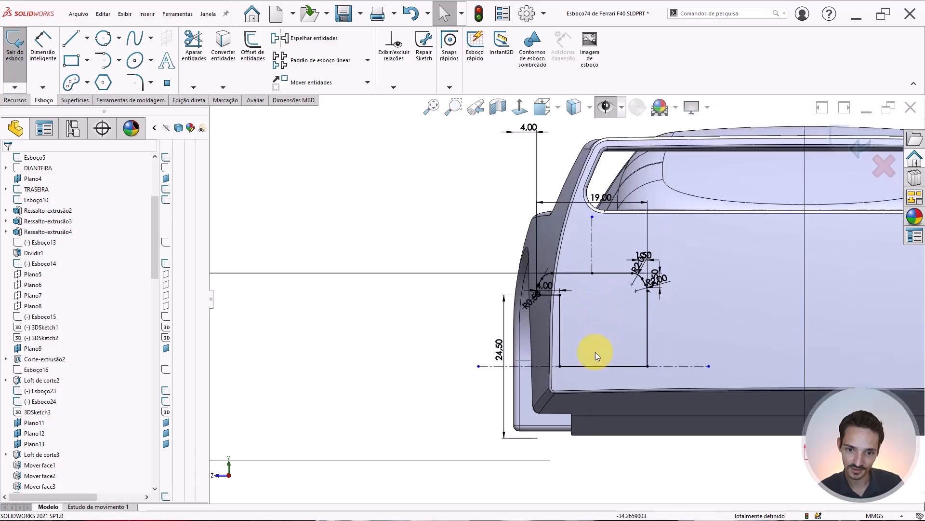
Step: Revolve the wheel profile 360° about the horizontal centerline at its base as a separate body, without merging the result
scroll(583, 348, "up", 1)
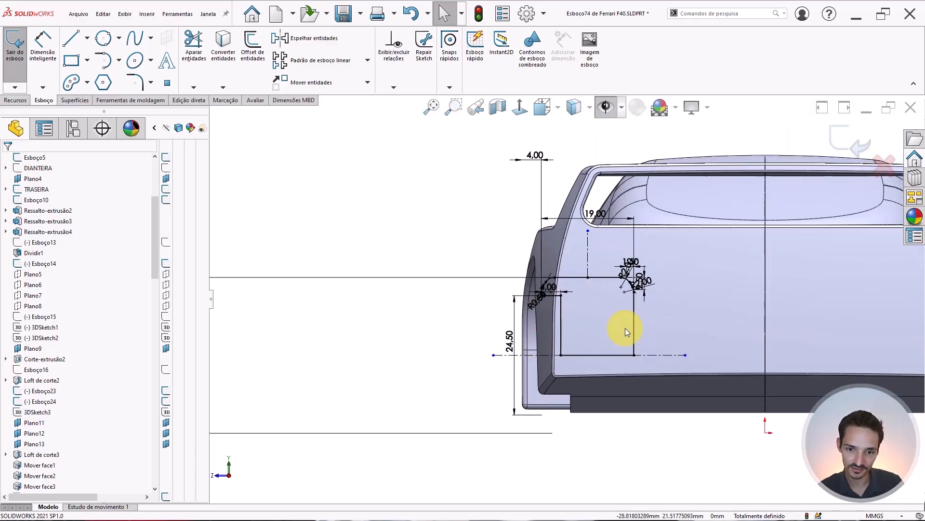
scroll(625, 328, "down", 1)
left_click(19, 99)
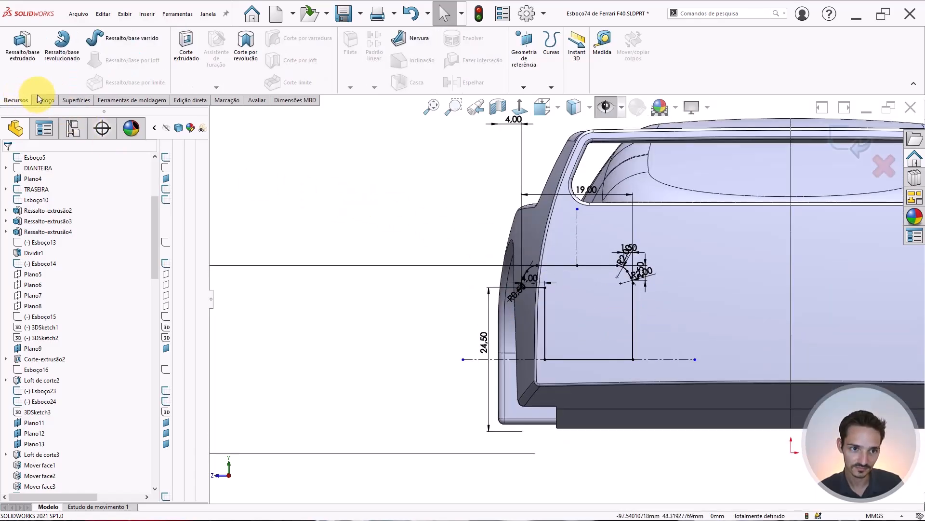
left_click(69, 46)
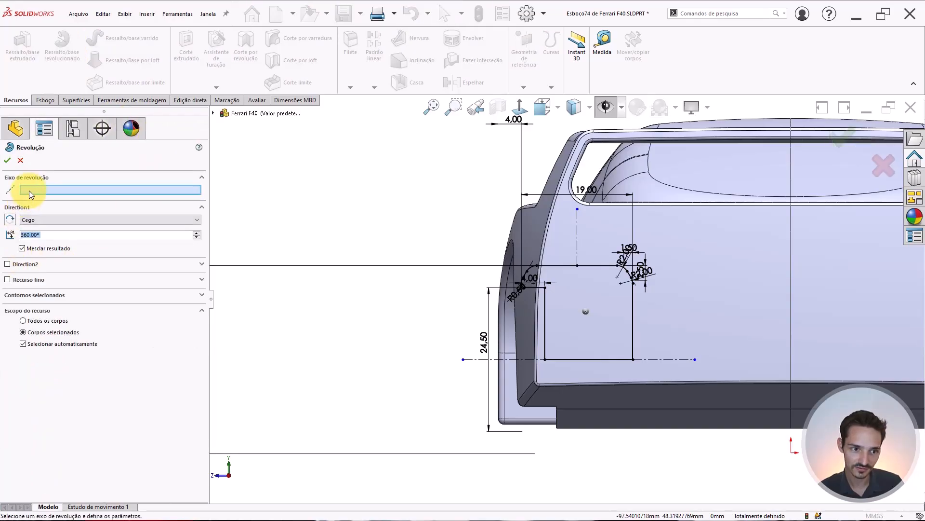
left_click(475, 360)
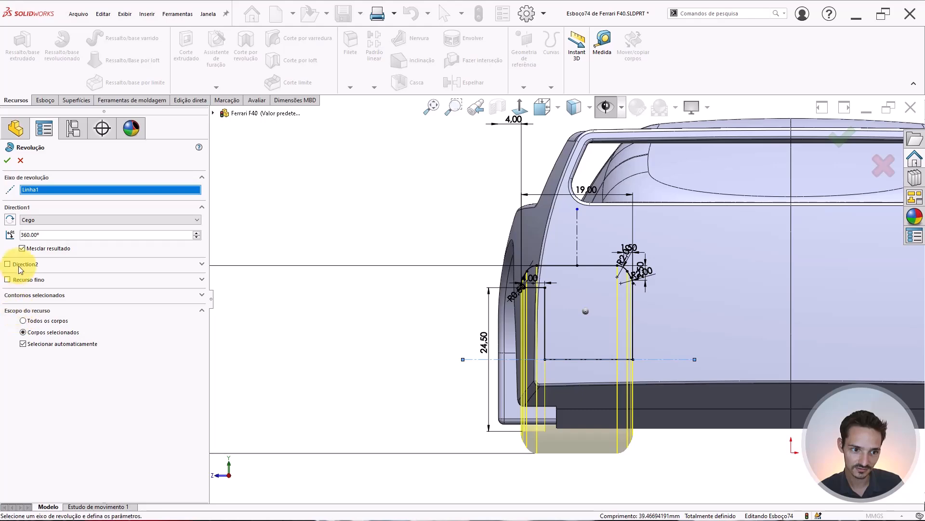
left_click(22, 247)
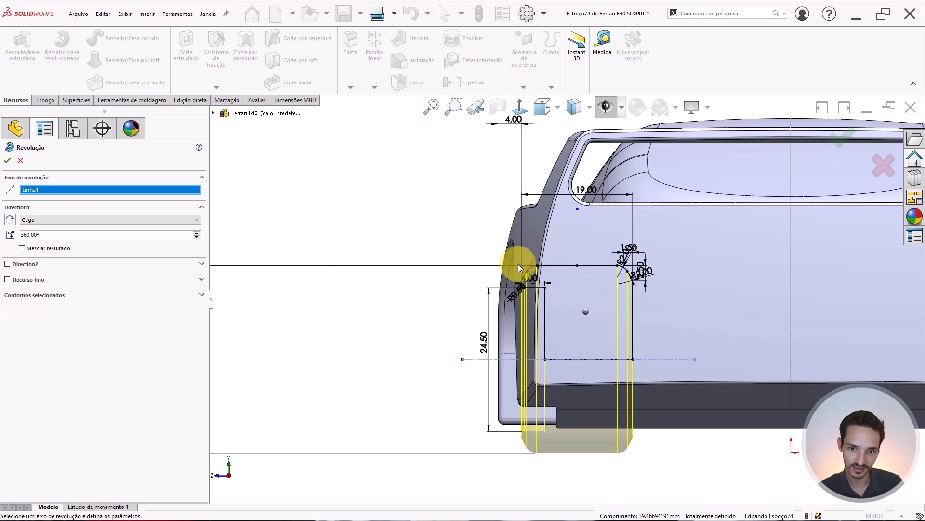
key("Return")
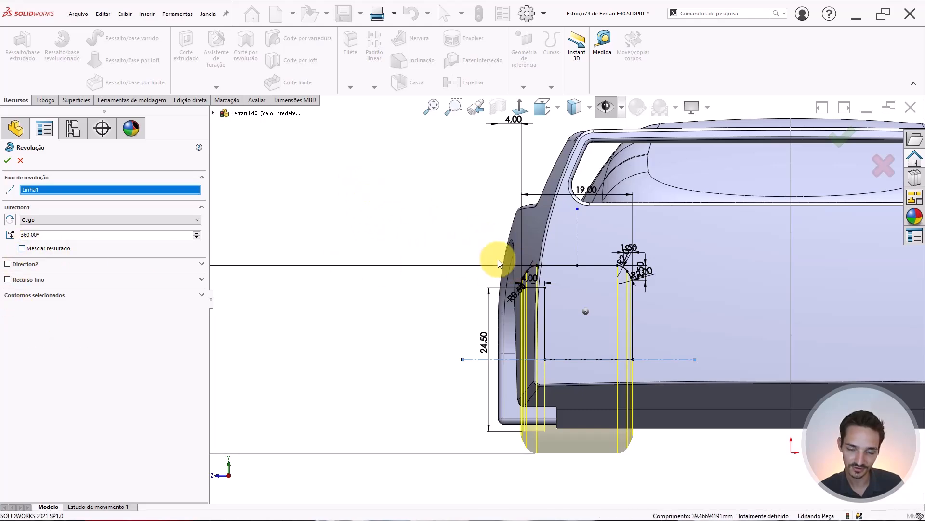
Step: Compare the revolved front wheel with the side-view reference photo, switching between wireframe and shaded-with-edges display
scroll(501, 264, "up", 3)
key("ctrl+1")
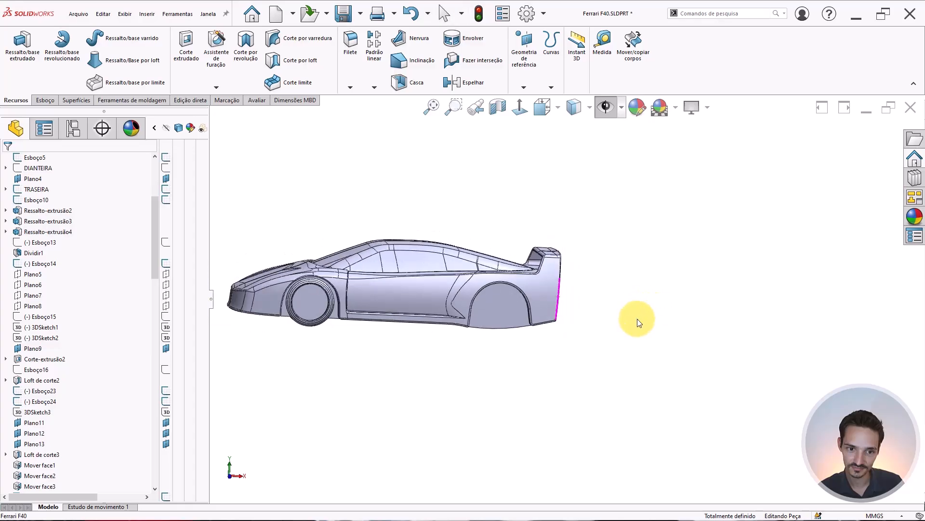
scroll(355, 293, "down", 3)
middle_click_drag(353, 291, 335, 245)
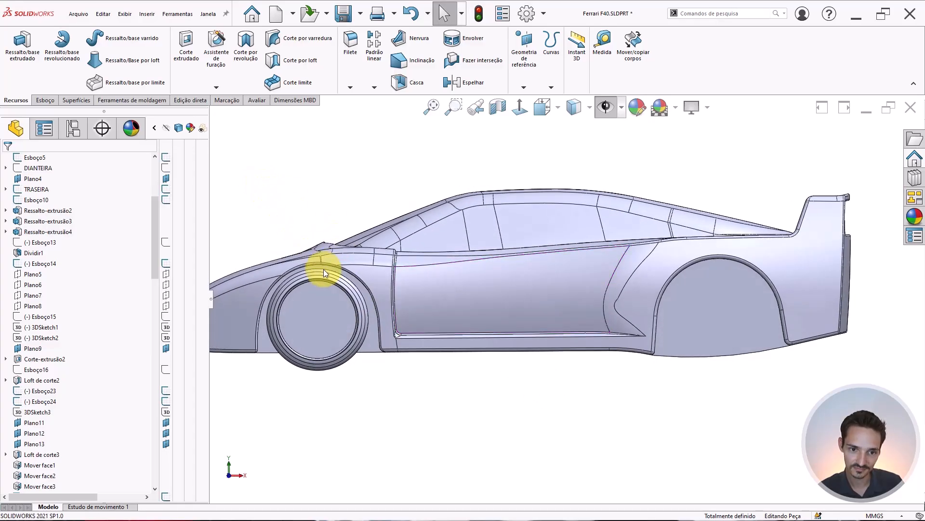
scroll(326, 276, "down", 3)
scroll(328, 278, "up", 3)
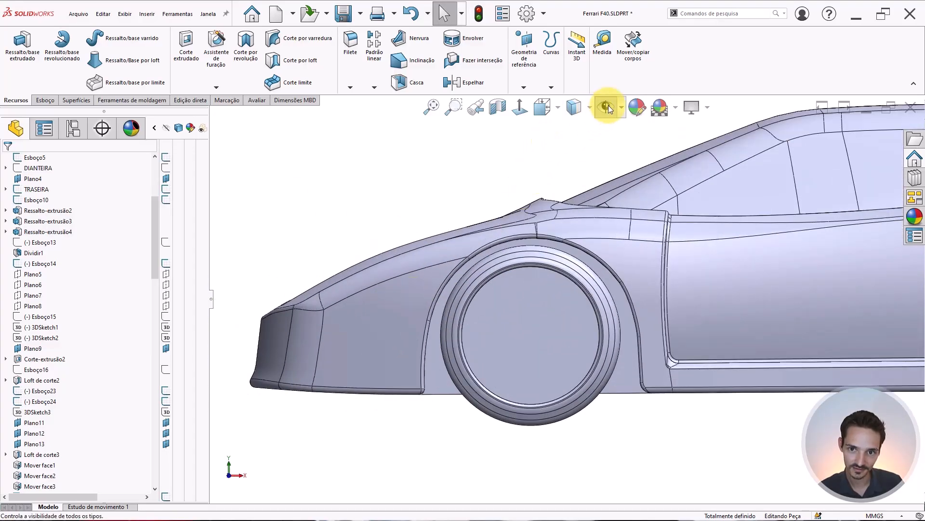
left_click(607, 106)
left_click(573, 106)
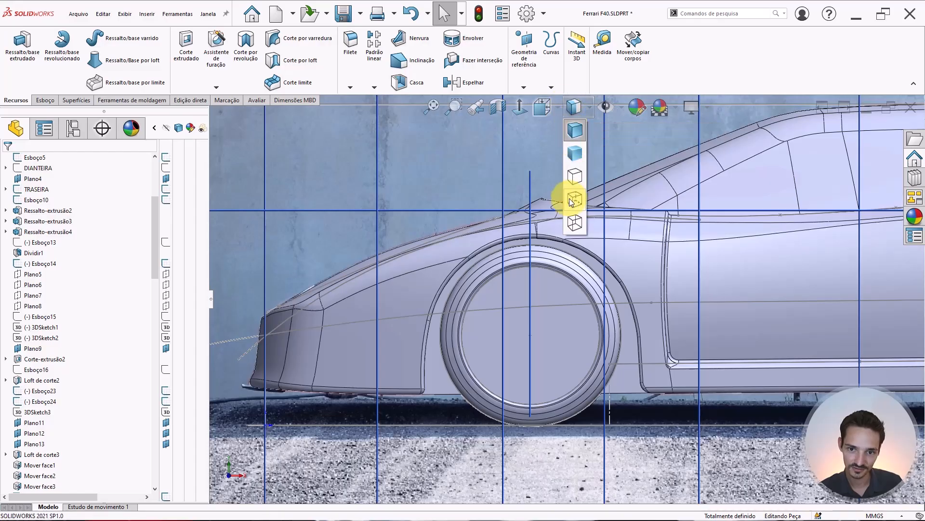
left_click(573, 222)
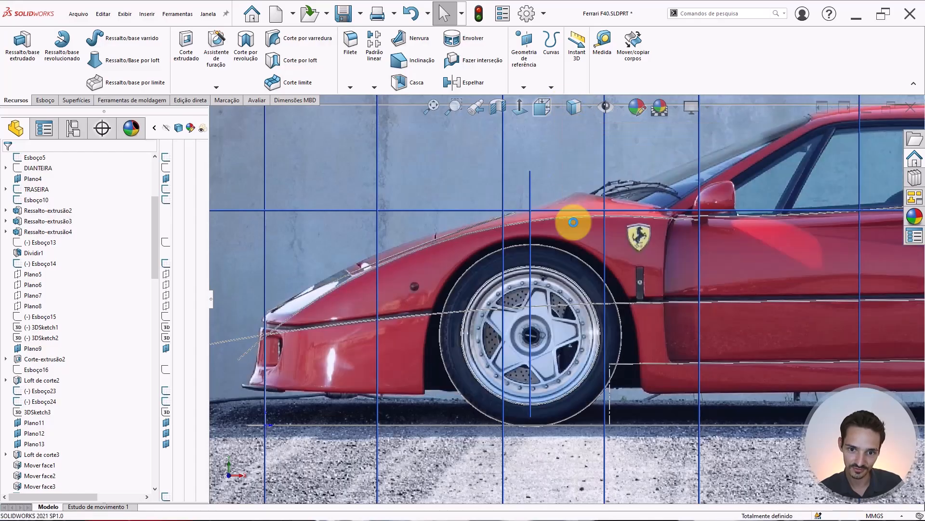
left_click(574, 106)
left_click(574, 128)
scroll(534, 258, "up", 1)
scroll(596, 283, "down", 3)
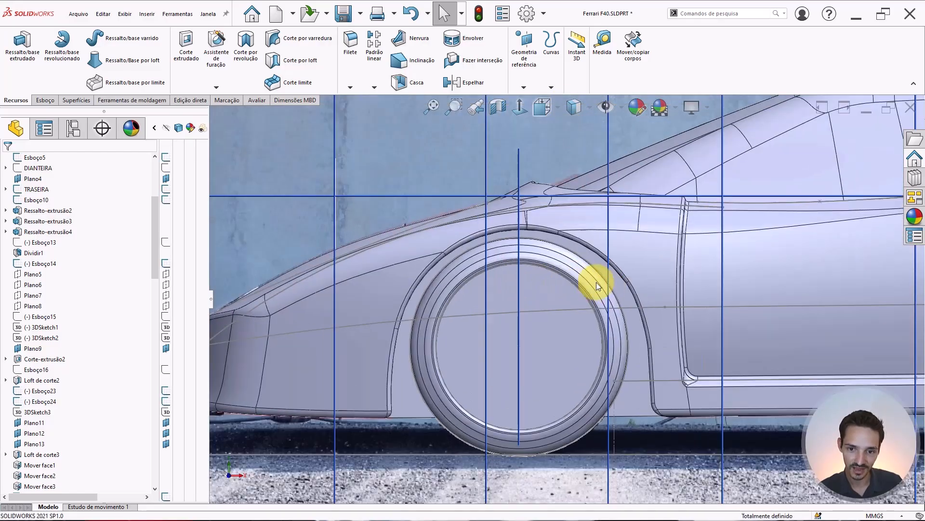
scroll(566, 340, "up", 4)
scroll(565, 340, "down", 2)
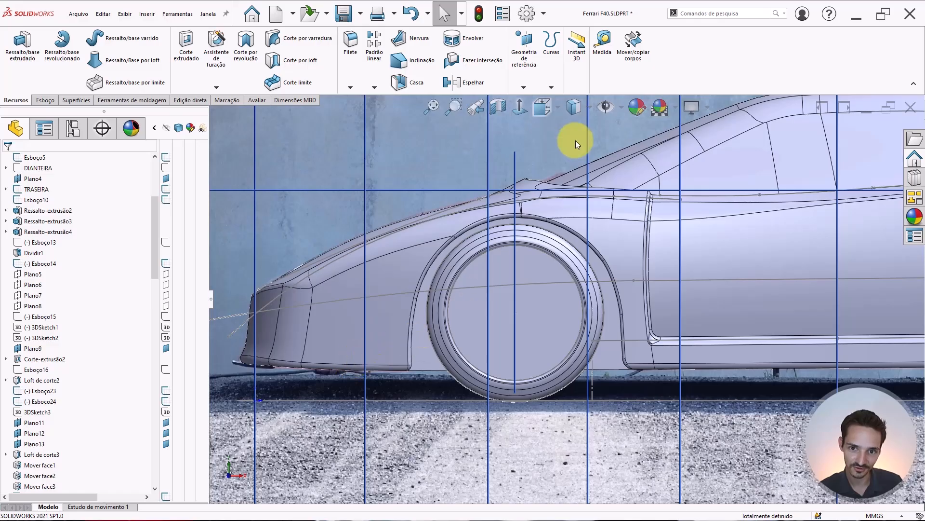
left_click(603, 107)
Step: Examine how the front wheel sits in its wheel well from underneath and around the car body
scroll(576, 210, "up", 4)
scroll(600, 284, "down", 1)
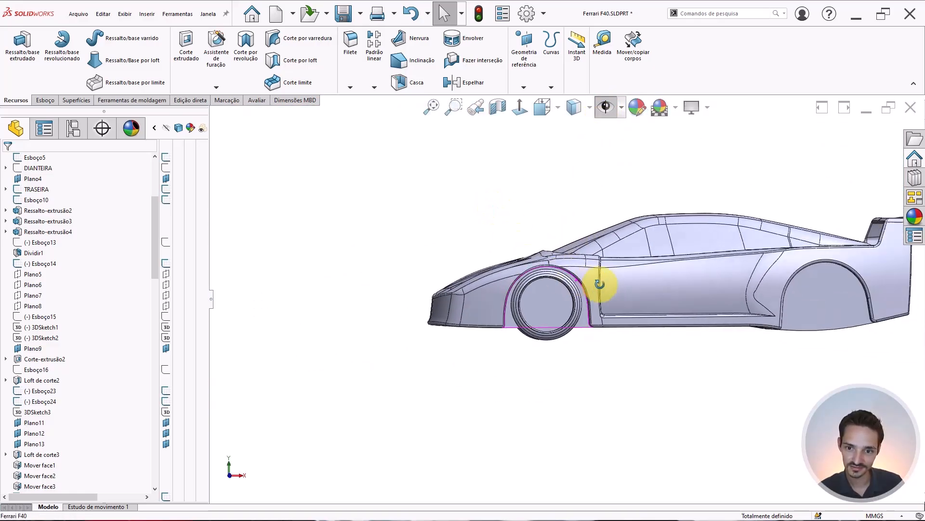
mouse_move(599, 284)
middle_mouse_down()
mouse_move(636, 318)
mouse_move(589, 341)
mouse_move(580, 295)
mouse_move(562, 361)
mouse_move(577, 441)
mouse_move(572, 475)
mouse_move(574, 324)
middle_mouse_up()
scroll(602, 322, "down", 2)
scroll(522, 265, "down", 5)
scroll(461, 322, "down", 3)
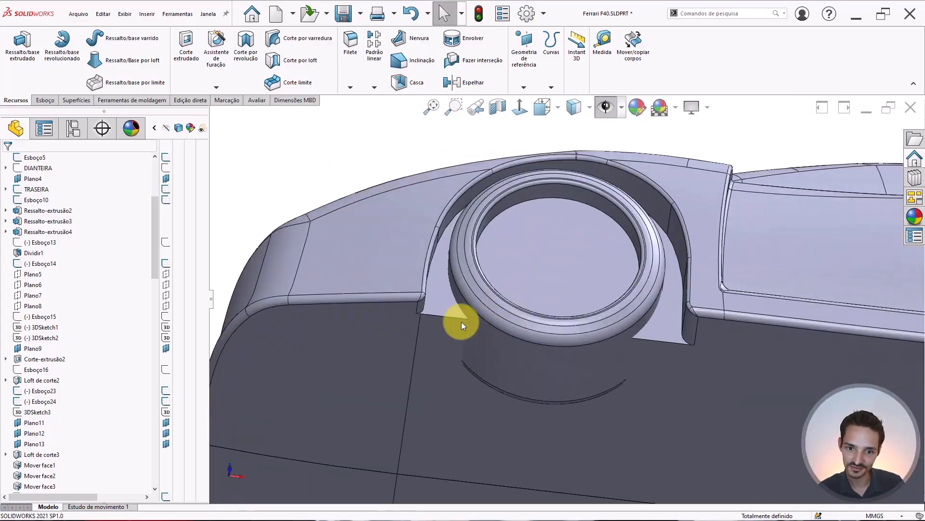
left_click(448, 311)
middle_click_drag(448, 314, 603, 193)
scroll(650, 244, "up", 2)
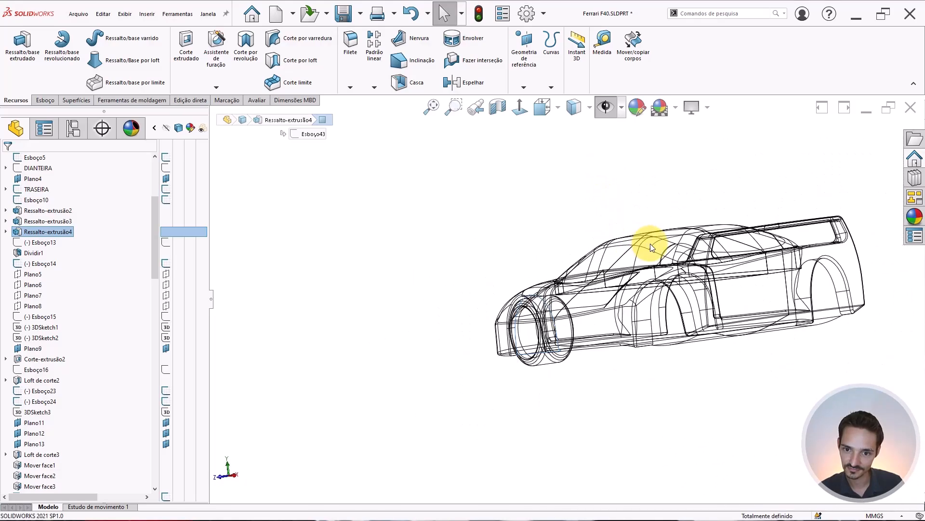
middle_click_drag(667, 250, 732, 294)
key("Escape")
scroll(647, 278, "down", 1)
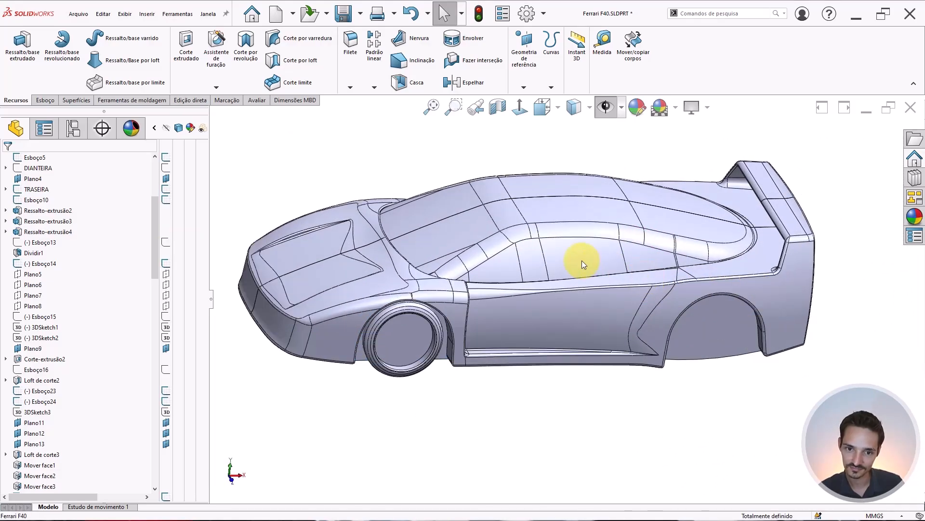
Step: Inspect the tire's rounded edges and recessed rim area against the front wheel arch at close range
scroll(412, 331, "down", 5)
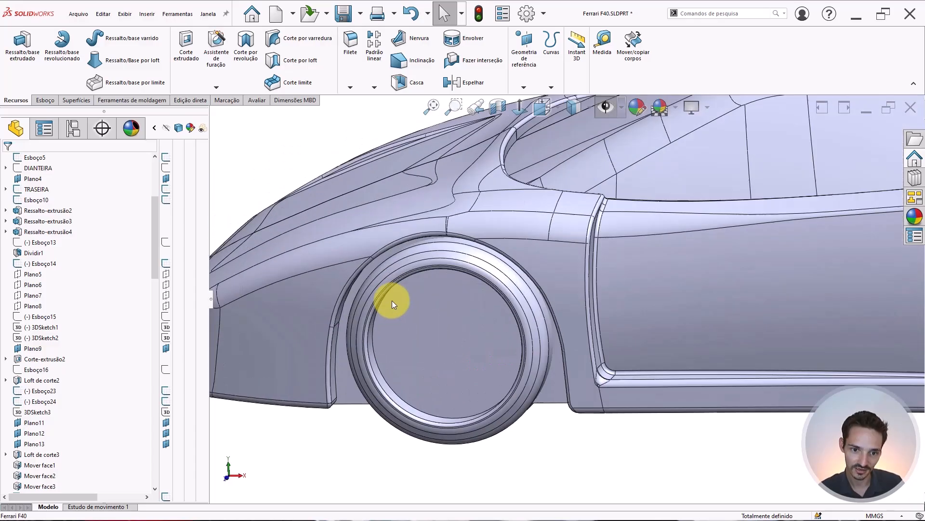
mouse_move(392, 299)
middle_mouse_down()
mouse_move(386, 273)
mouse_move(360, 252)
mouse_move(401, 280)
middle_mouse_up()
scroll(422, 331, "down", 3)
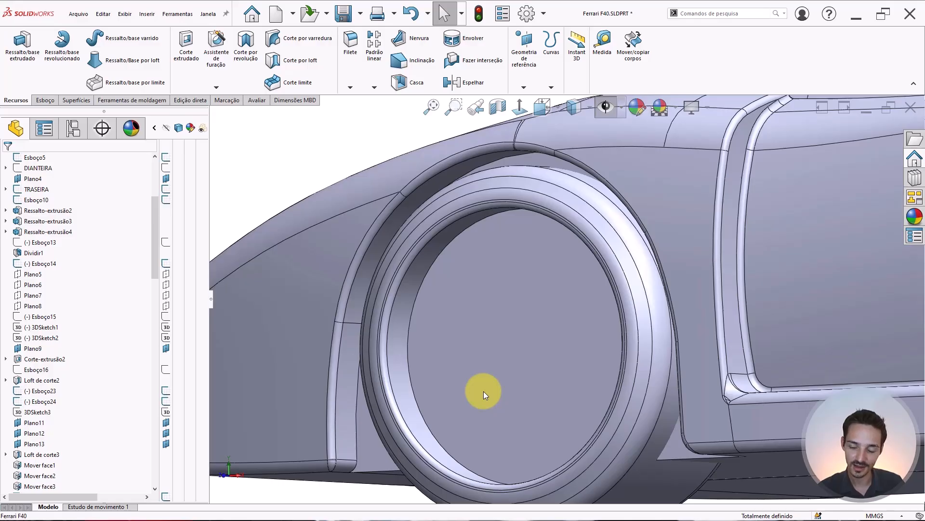
scroll(484, 390, "up", 5)
middle_click_drag(535, 318, 550, 302)
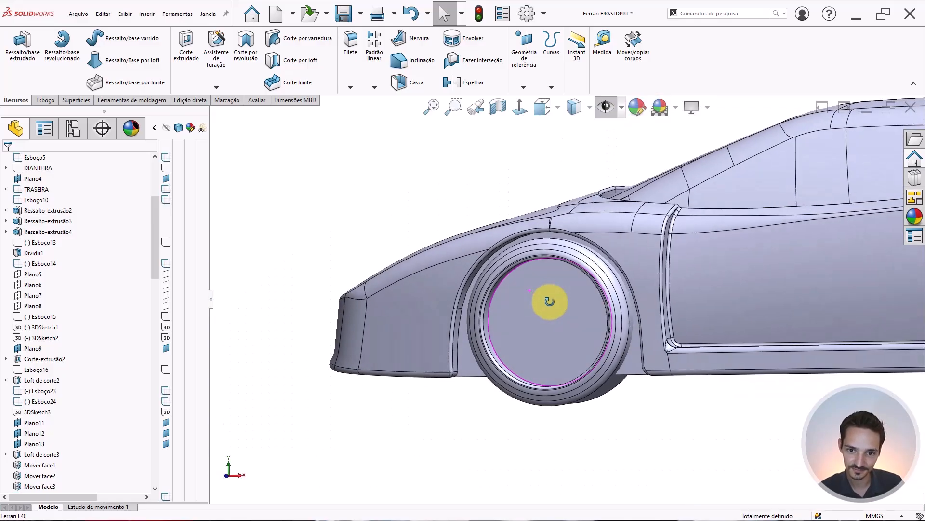
right_click_drag(448, 256, 441, 186)
scroll(542, 248, "down", 3)
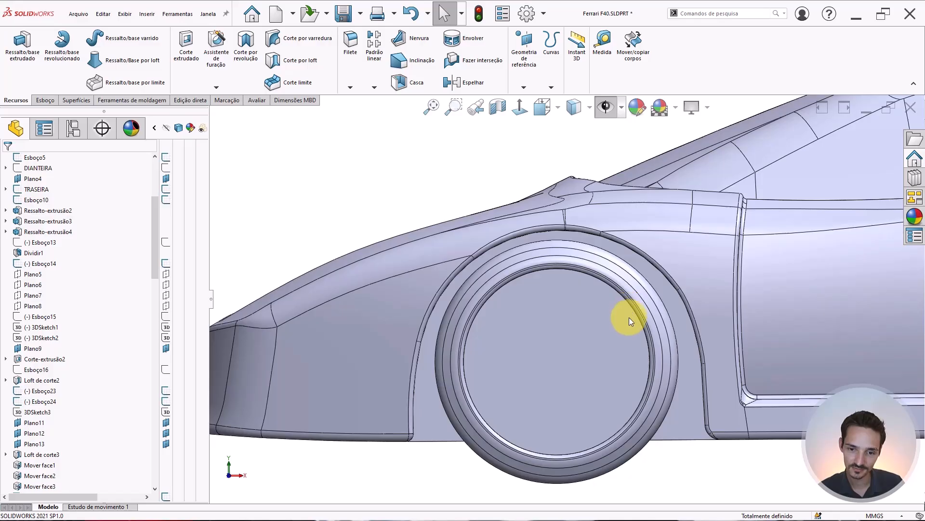
mouse_move(629, 317)
middle_mouse_down()
mouse_move(599, 345)
mouse_move(613, 313)
middle_mouse_up()
scroll(594, 289, "up", 3)
scroll(590, 288, "down", 3)
middle_click_drag(575, 287, 534, 295)
scroll(489, 253, "down", 5)
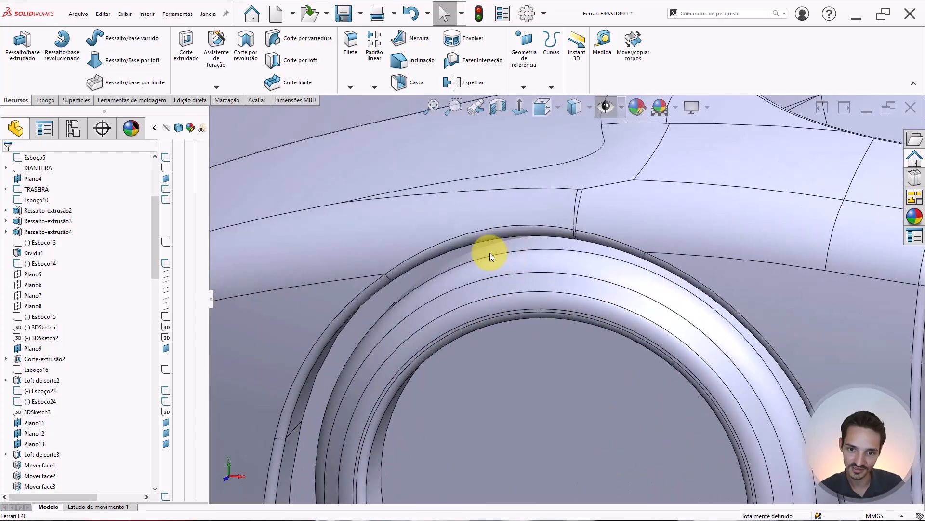
scroll(448, 324, "up", 3)
scroll(602, 343, "up", 3)
key("ctrl+1")
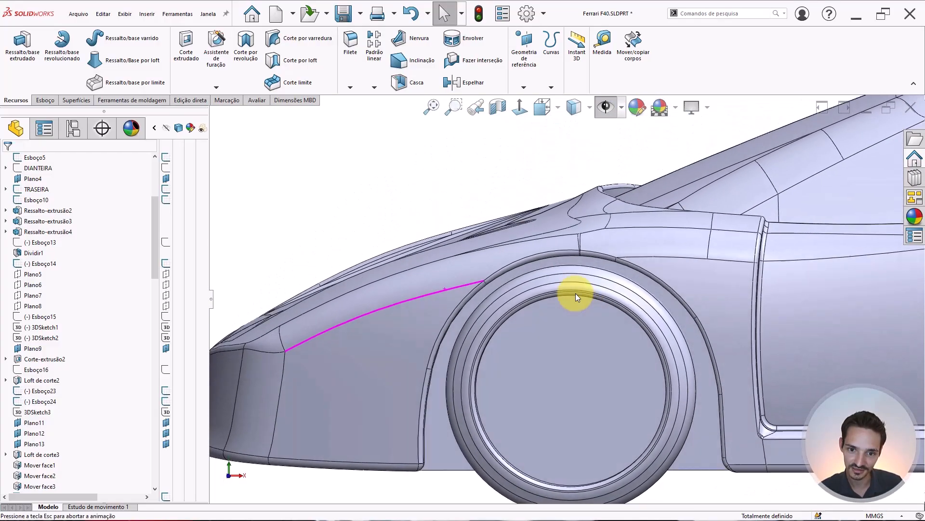
scroll(454, 293, "up", 3)
middle_click_drag(483, 296, 622, 292)
Step: Hide the outer car body, the cabin body and the remaining mirrored body to isolate the front wheel
left_click(623, 291)
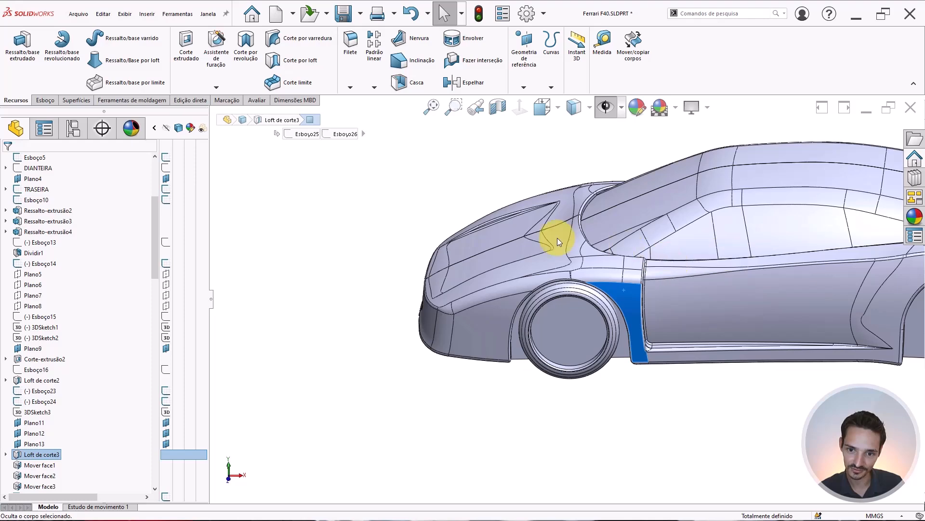
left_click(586, 265)
scroll(597, 263, "up", 5)
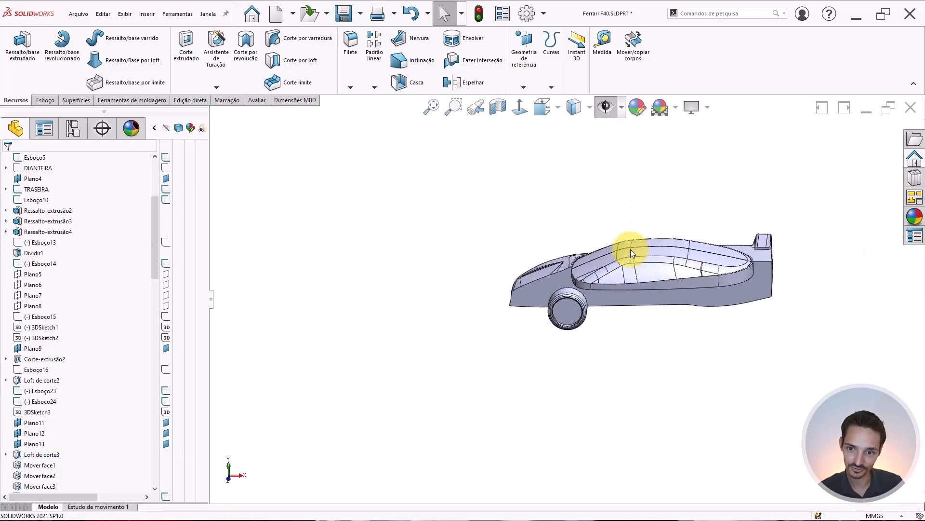
scroll(631, 250, "down", 2)
left_click(629, 267)
left_click(669, 241)
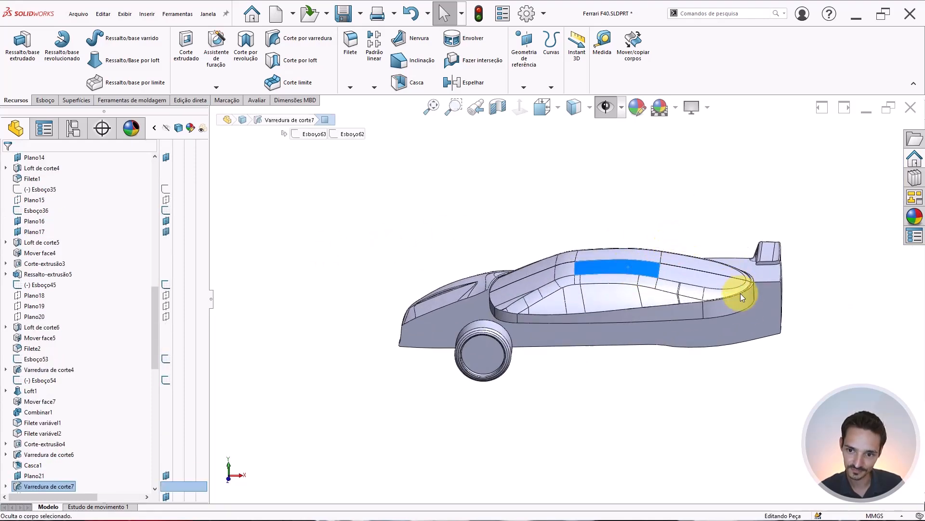
left_click(745, 311)
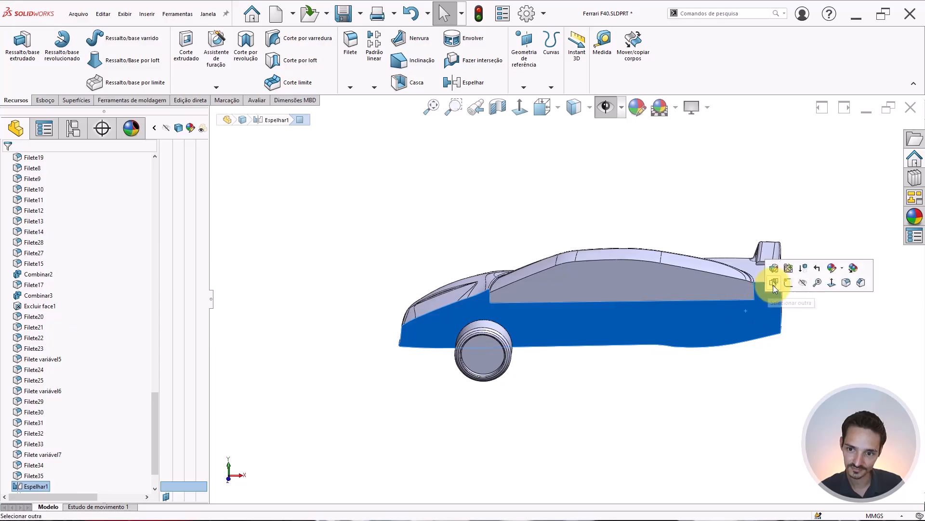
left_click(725, 271)
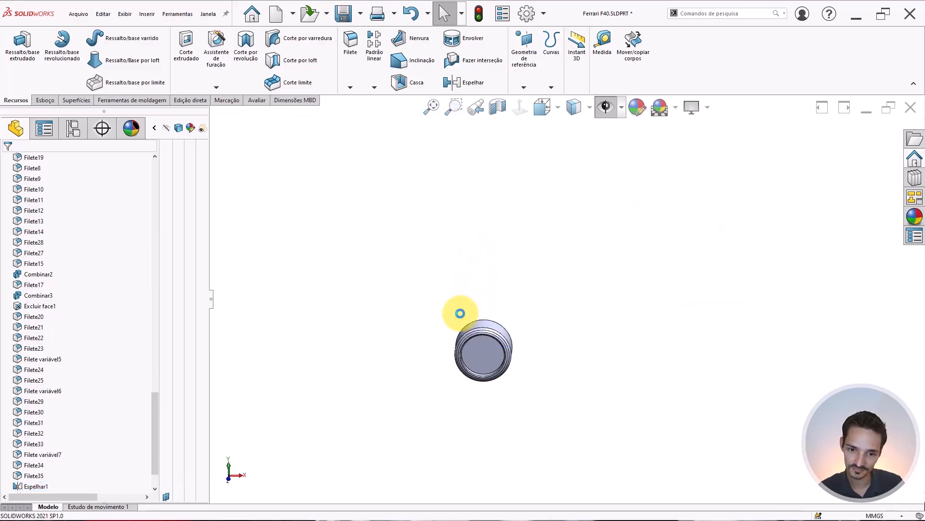
Step: Check the position of the front and top planes relative to the isolated wheel
scroll(479, 345, "down", 5)
middle_click_drag(498, 325, 413, 248)
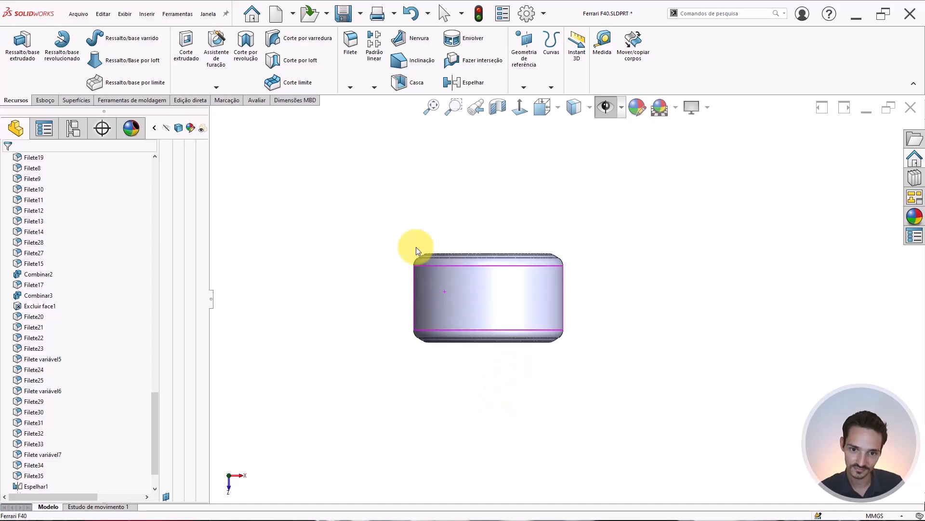
scroll(14, 339, "up", 20)
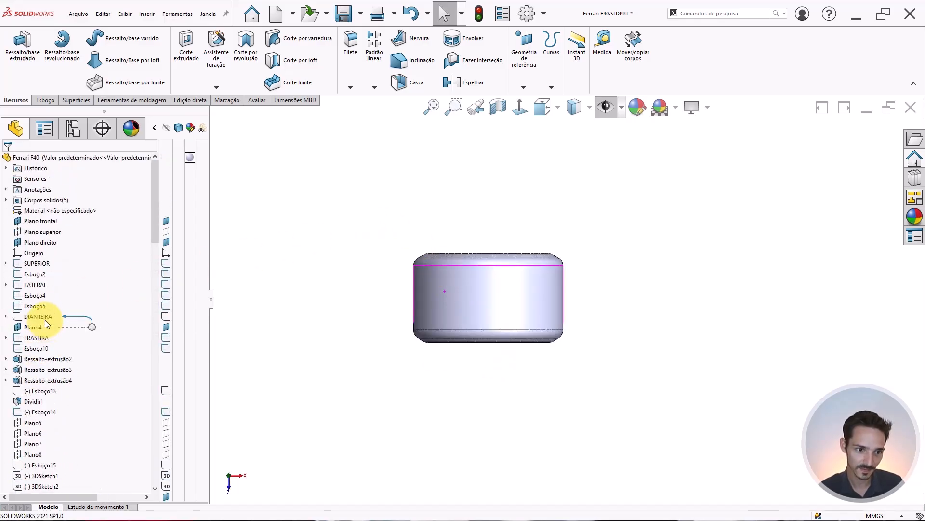
left_click(29, 223)
scroll(531, 325, "up", 8)
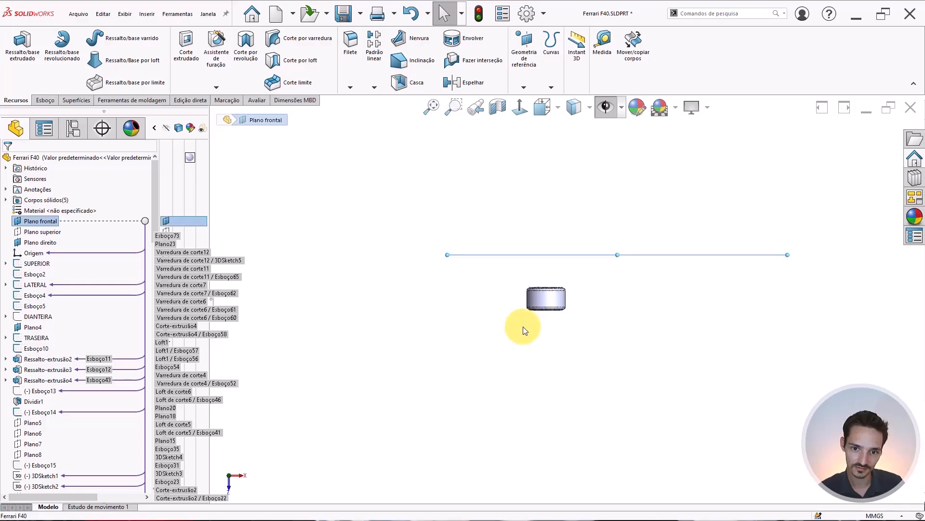
left_click(43, 232)
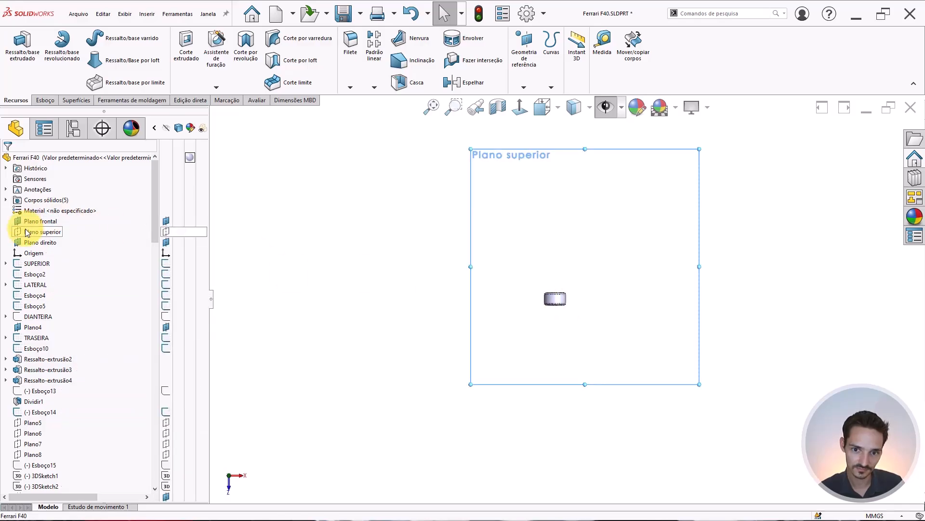
mouse_move(527, 276)
middle_mouse_down()
mouse_move(529, 99)
mouse_move(525, 116)
middle_mouse_up()
scroll(565, 299, "down", 4)
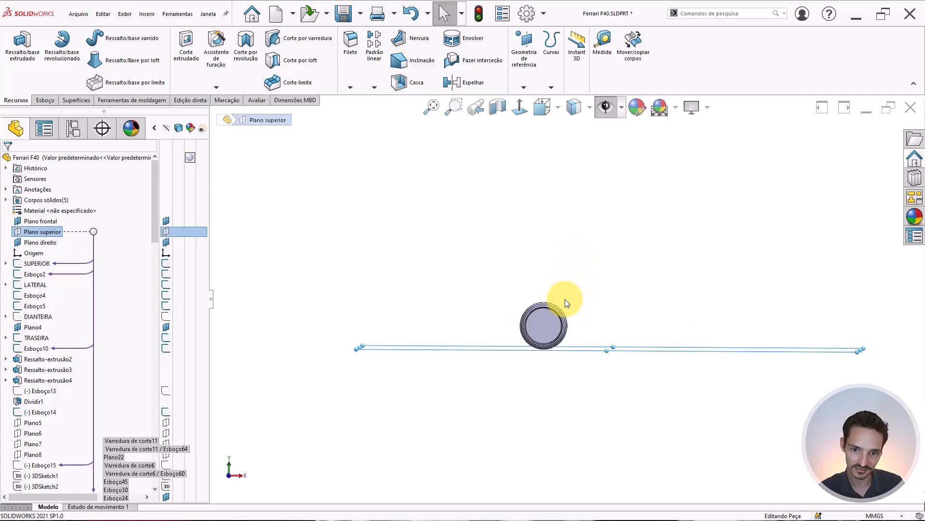
middle_click_drag(572, 258, 556, 269)
left_click(559, 269)
Step: Show the reference planes, sketches and photos around the isolated wheel in the front view
left_click(614, 108)
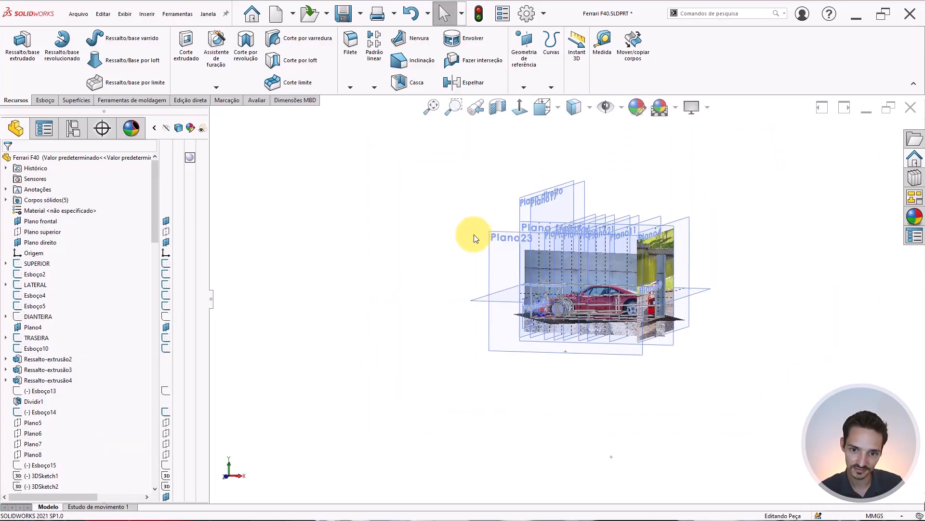
mouse_move(552, 304)
middle_mouse_down()
mouse_move(564, 289)
mouse_move(570, 295)
mouse_move(556, 310)
mouse_move(570, 295)
middle_mouse_up()
key("ctrl+1")
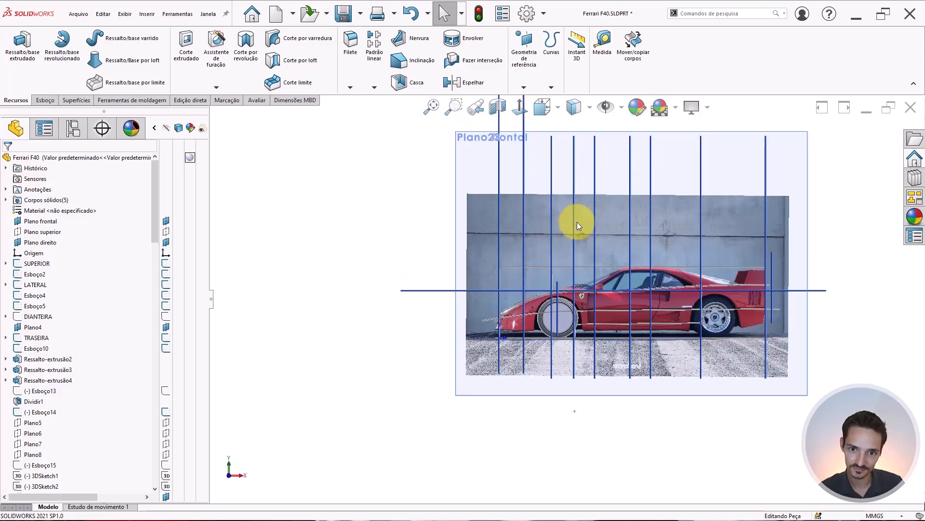
Step: Create a reference plane parallel to Plano22 and coincident with the LATERAL sketch point above the car's nose
scroll(586, 256, "down", 2)
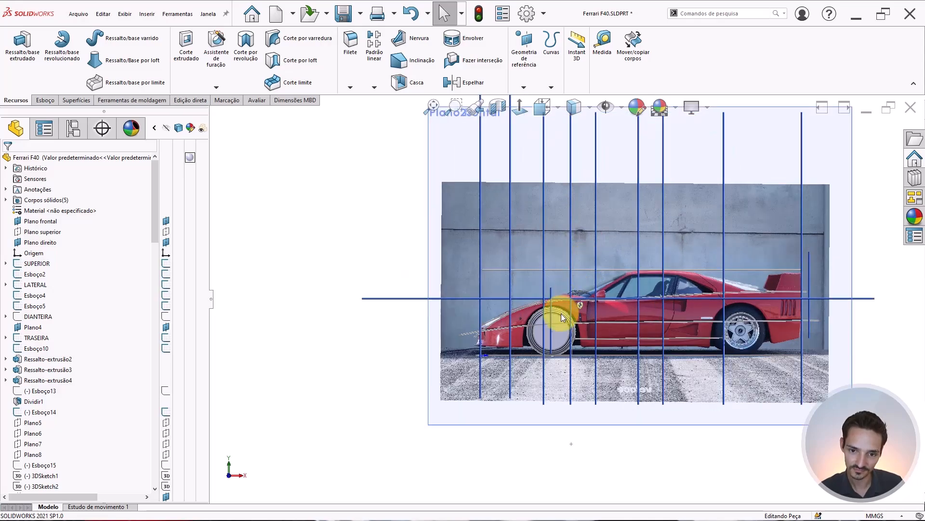
middle_click_drag(562, 318, 496, 362)
left_click(420, 310)
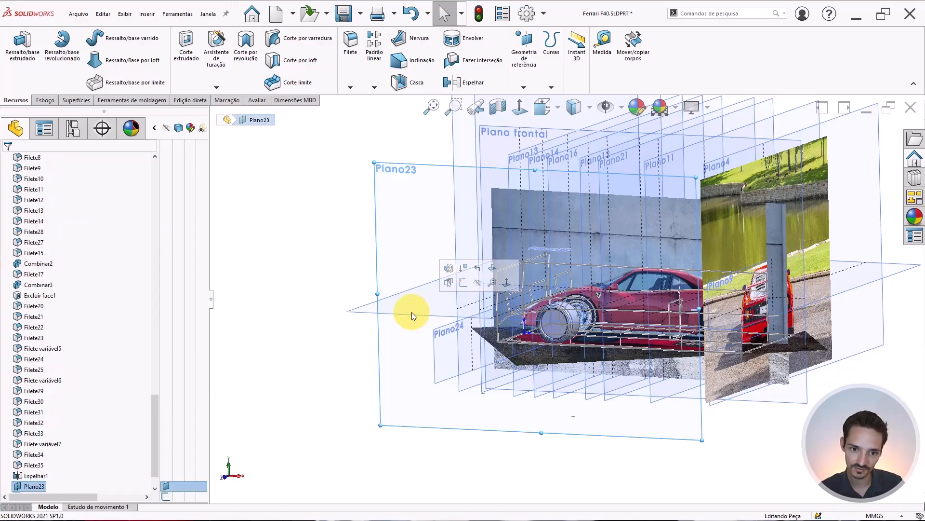
left_click(362, 311)
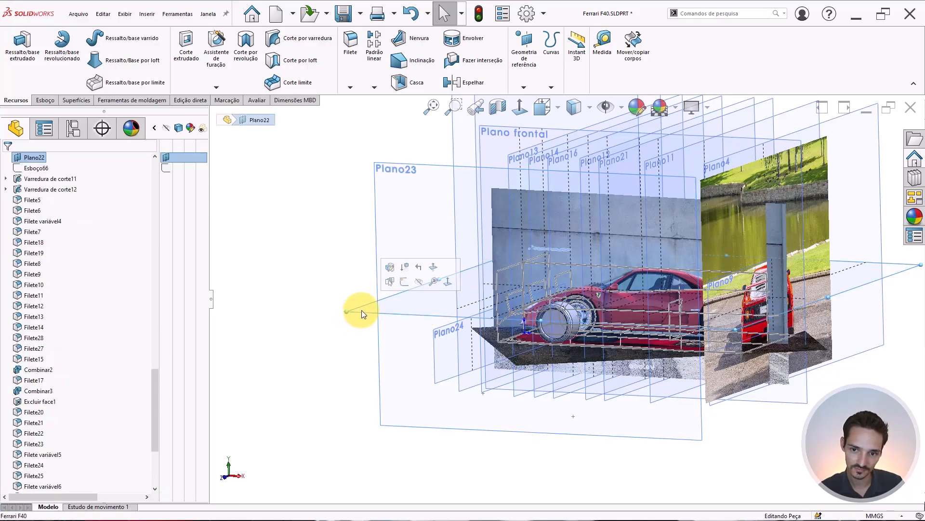
left_click(530, 62)
left_click(528, 98)
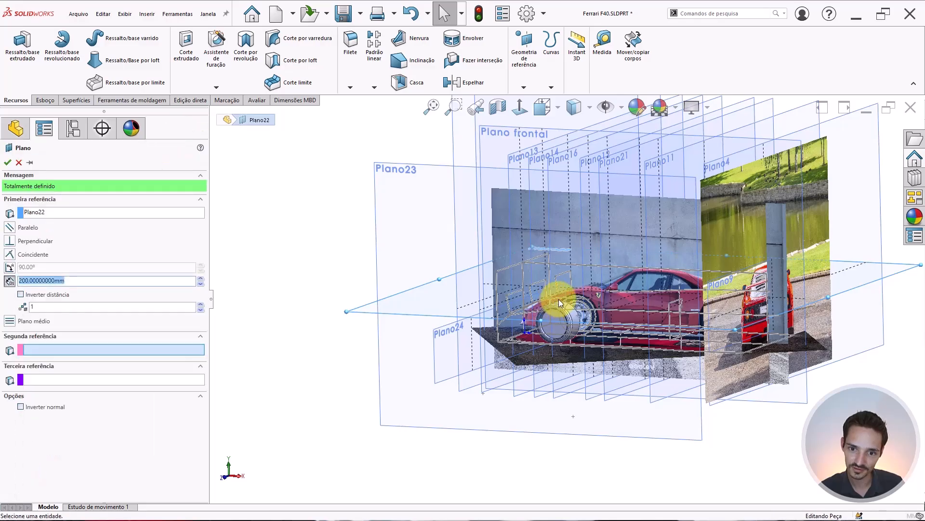
left_click(517, 264)
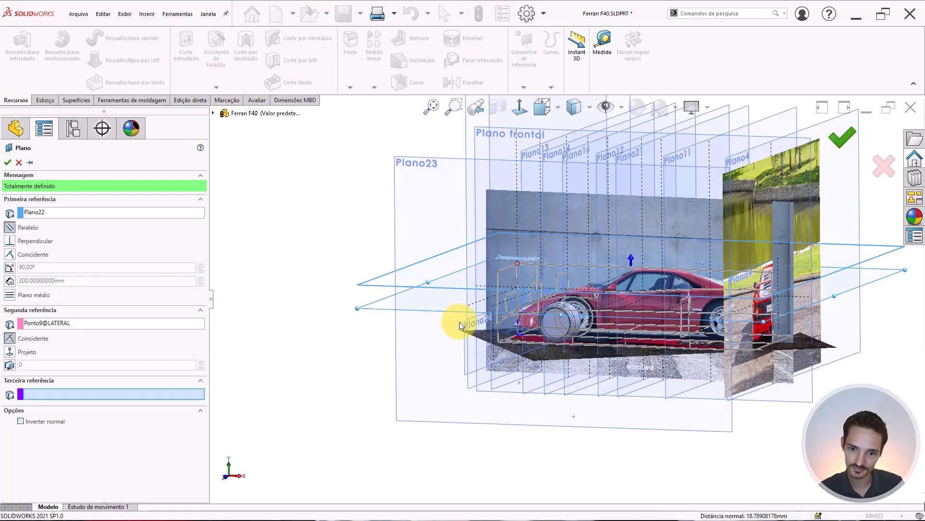
right_click(470, 309)
Step: Start a sketch on the new horizontal plane above the front wheel
scroll(386, 248, "down", 2)
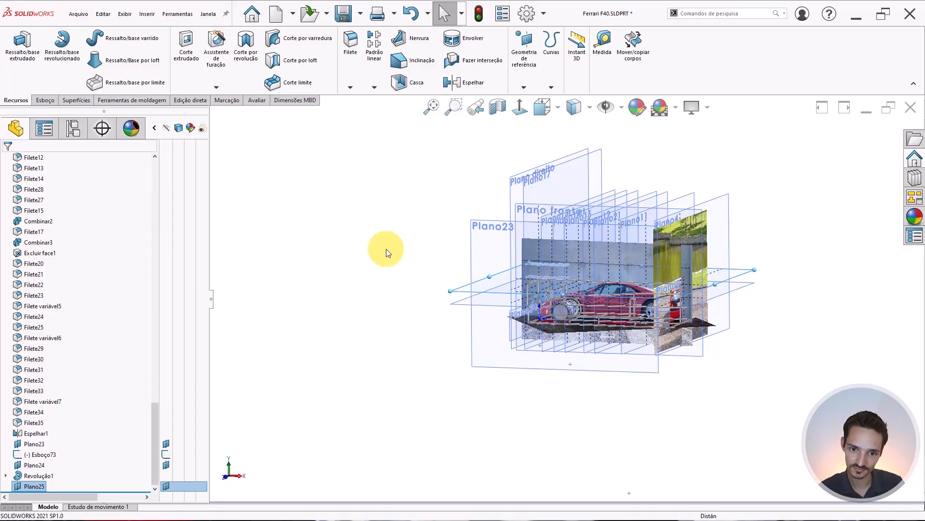
scroll(465, 293, "up", 3)
left_click(466, 288)
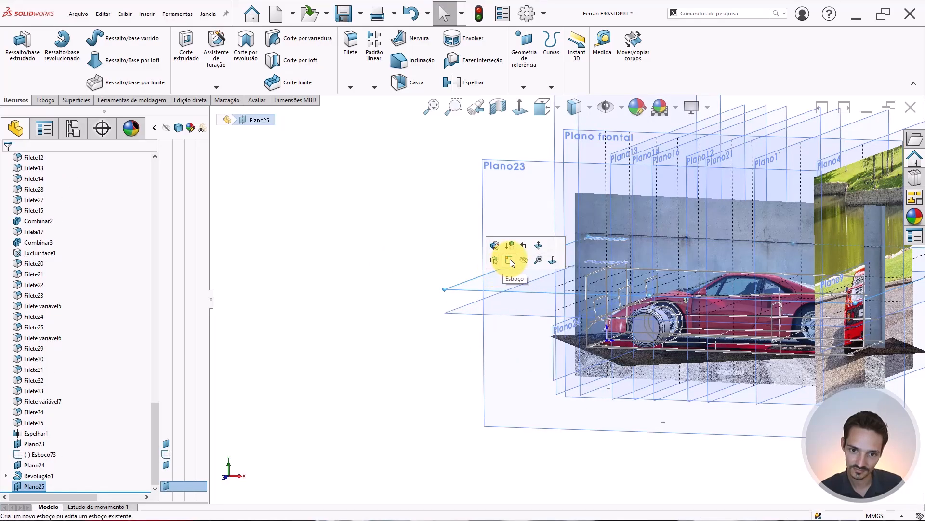
left_click(510, 260)
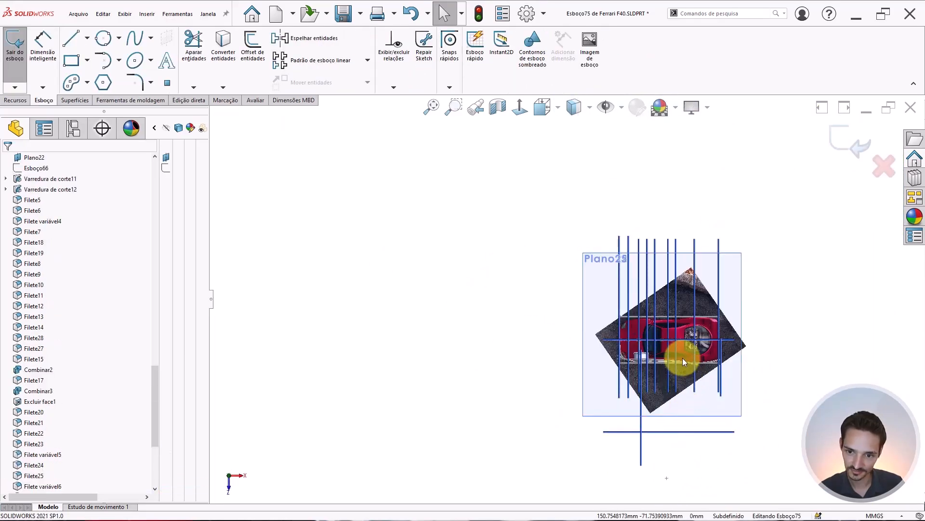
scroll(681, 357, "up", 2)
scroll(649, 317, "up", 2)
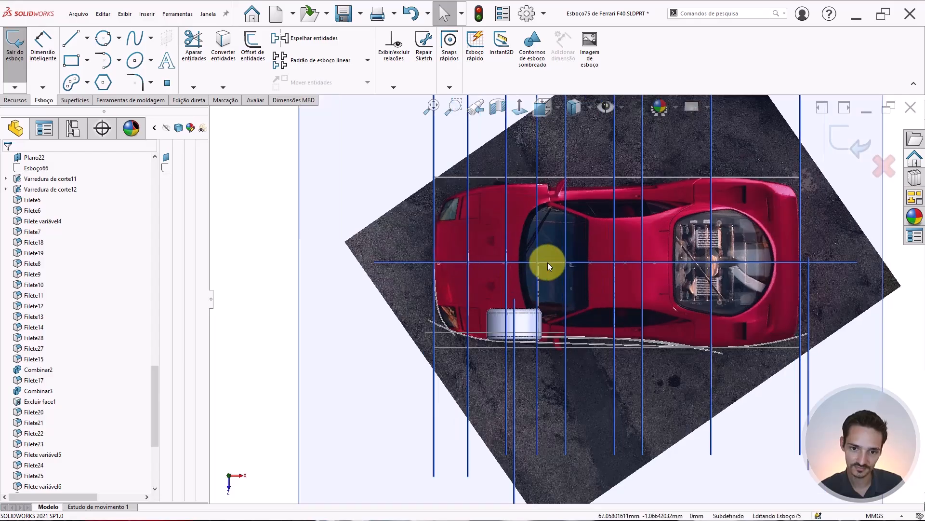
Step: Hide the SUPERIOR sketch with the top-view photo to leave the front wheel clear for sketching
scroll(134, 270, "up", 20)
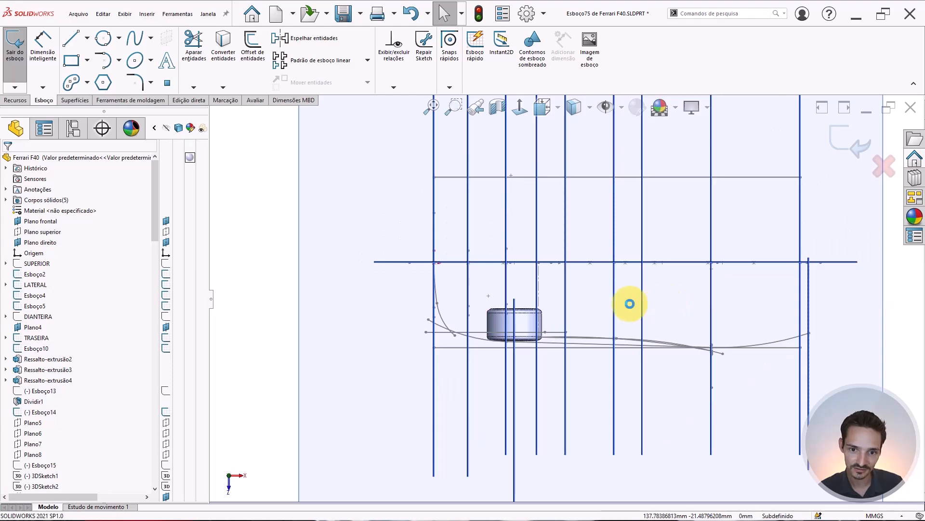
scroll(551, 320, "up", 2)
scroll(519, 315, "up", 4)
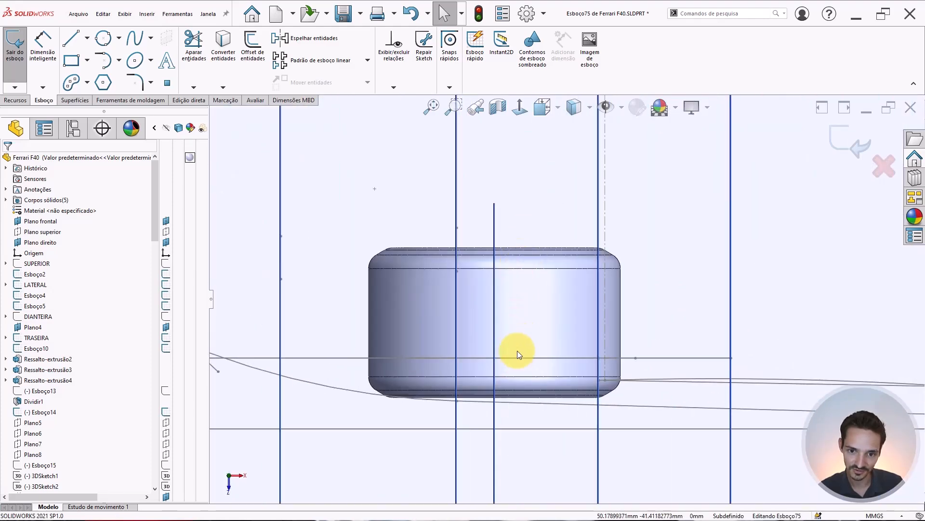
scroll(510, 366, "down", 2)
scroll(510, 366, "up", 2)
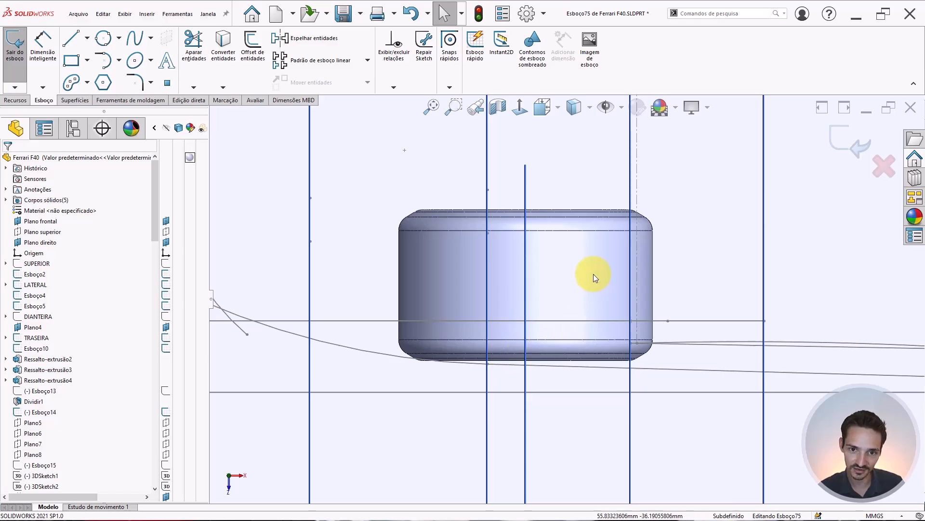
scroll(589, 255, "up", 1)
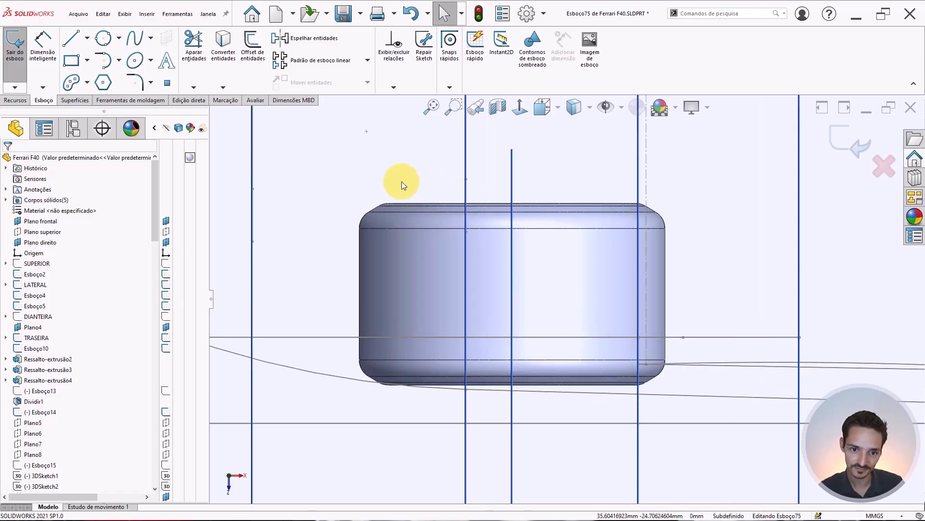
scroll(537, 314, "up", 1)
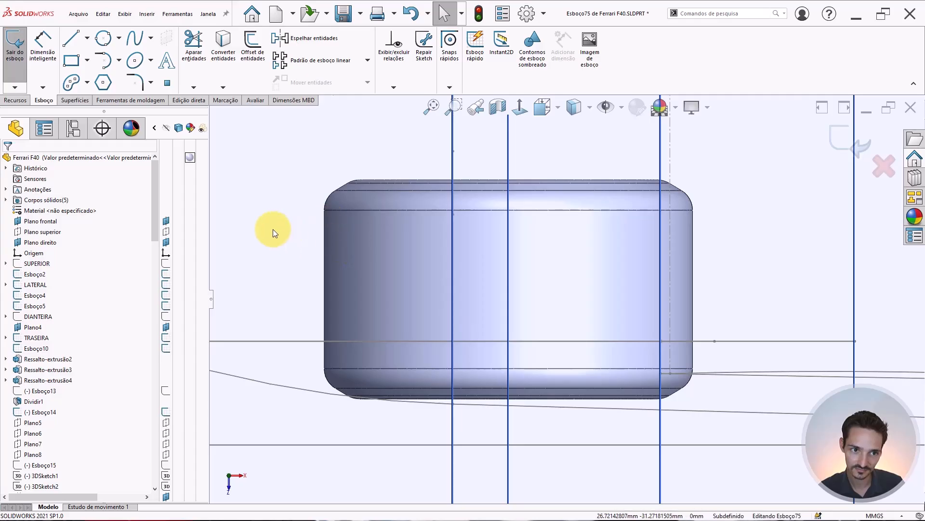
Step: Sketch a three-point spline curving inward from near the wheel's outer face toward mid-width, just beside the wheel's center plane
left_click(138, 42)
scroll(490, 370, "up", 1)
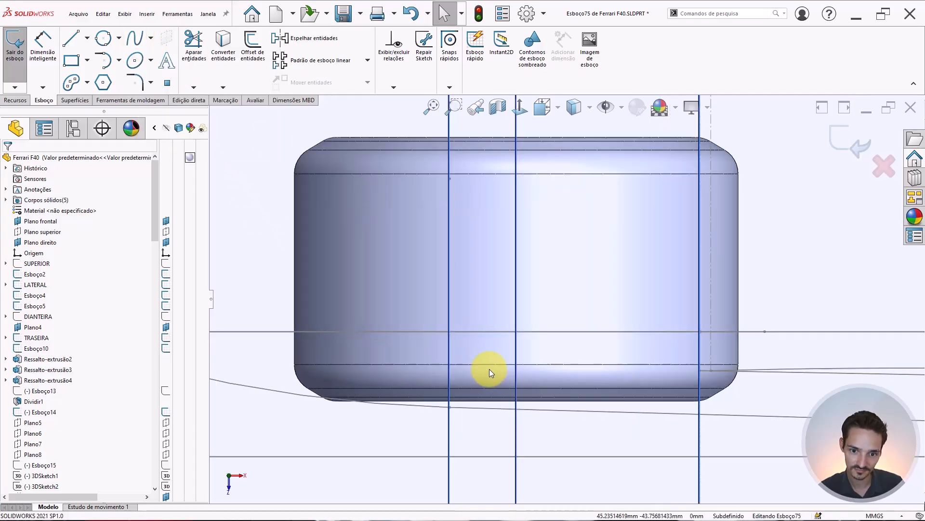
left_click(132, 41)
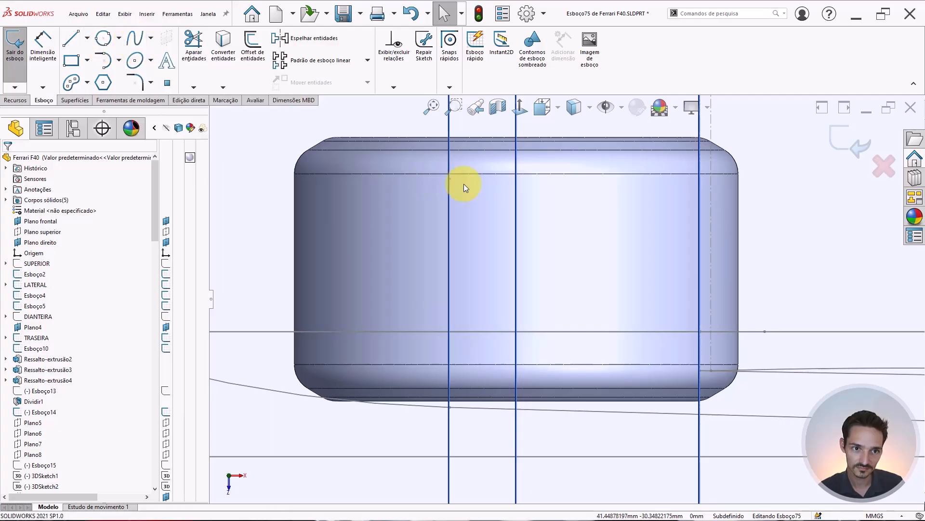
left_click(135, 38)
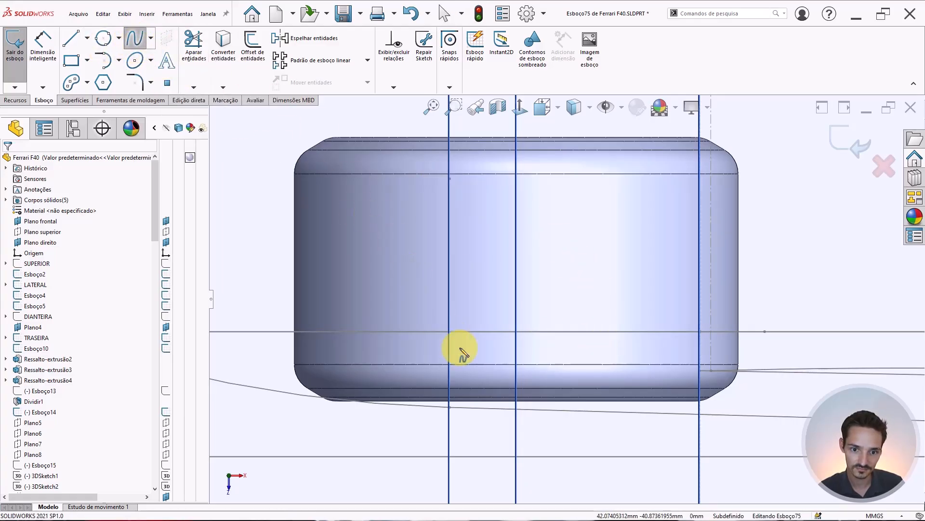
left_click(470, 383)
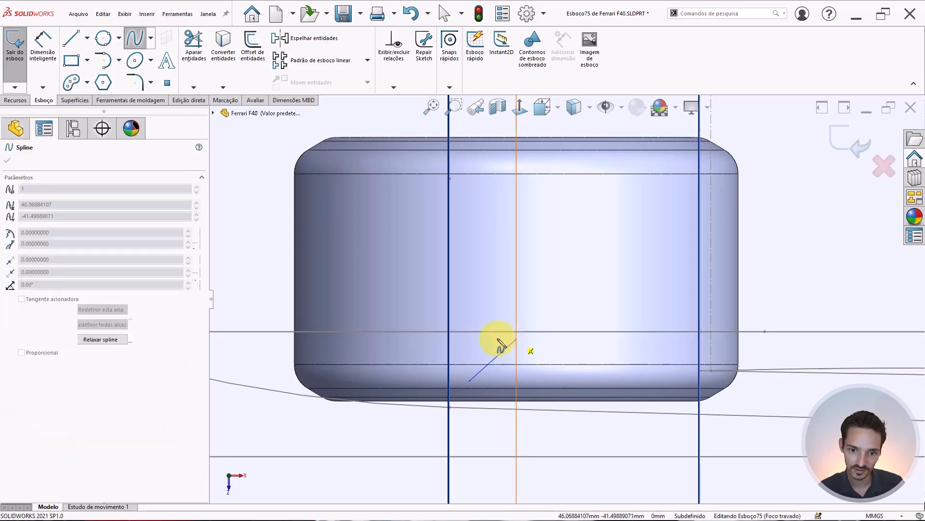
scroll(499, 343, "down", 2)
left_click(500, 343)
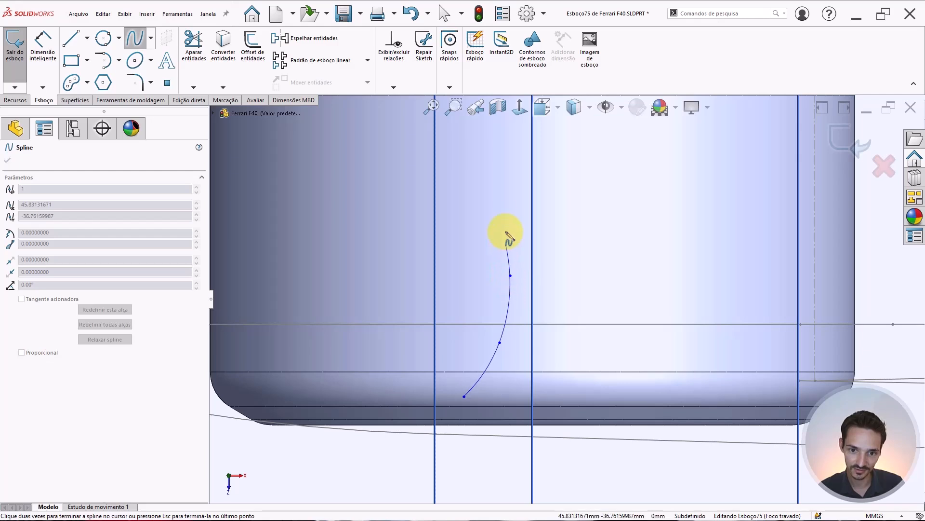
scroll(509, 231, "up", 3)
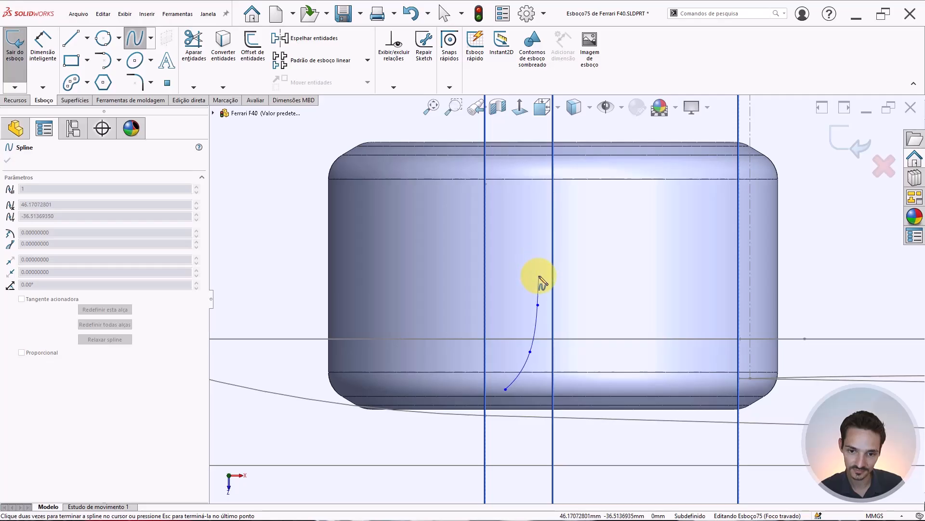
key("Escape")
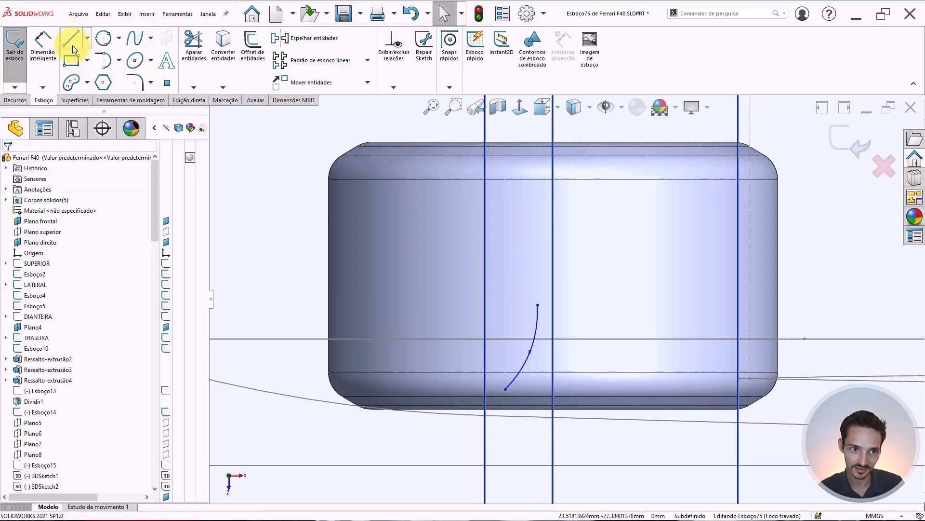
Step: Sketch a vertical line about 9.6 mm long from the spline's inner endpoint toward the wheel's inner face
key("l")
left_click(538, 305)
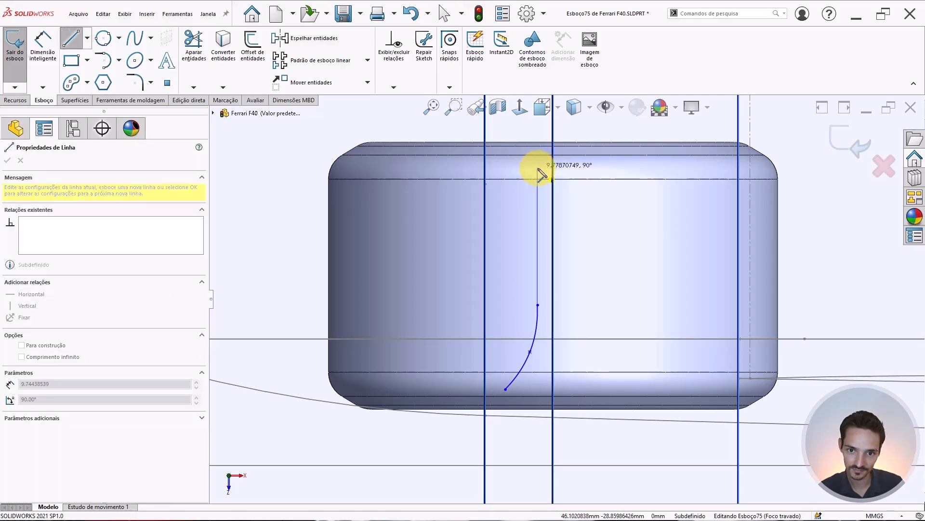
left_click(538, 171)
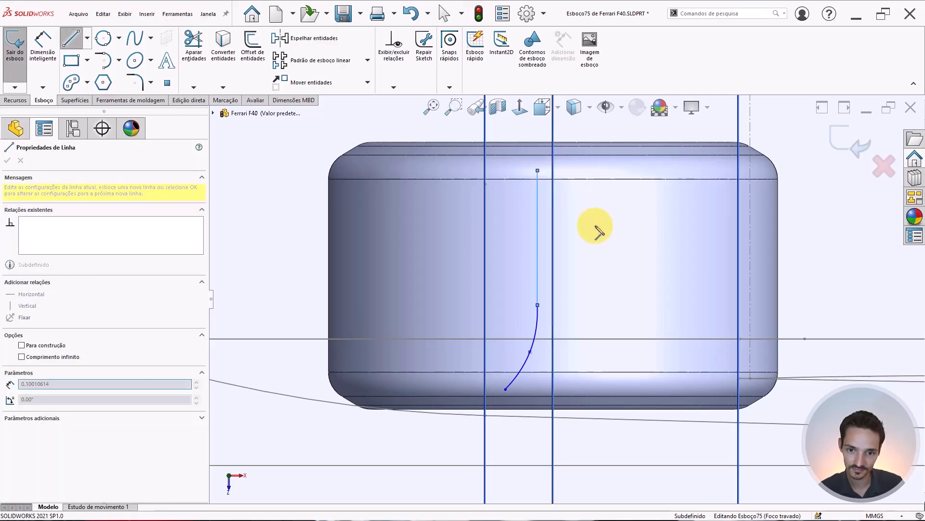
key("Escape")
key("Escape")
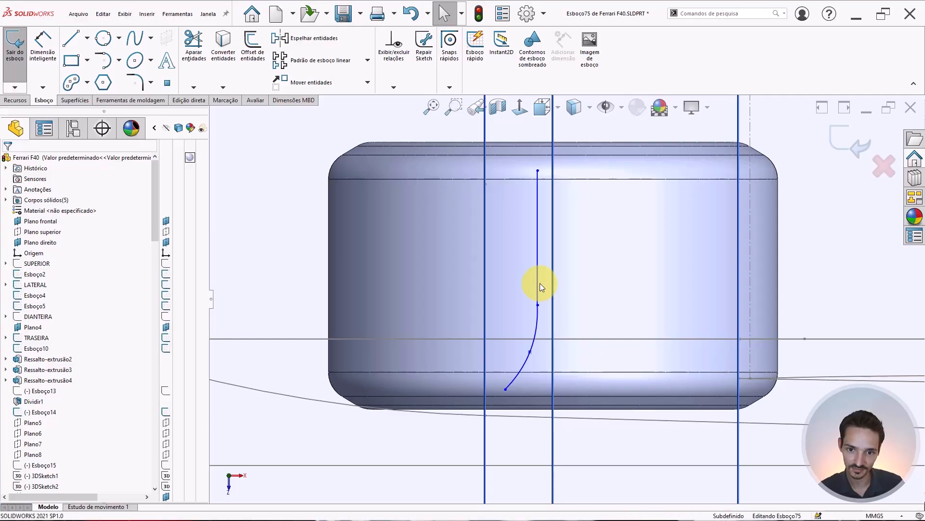
Step: Make the vertical line and the spline tangent to each other
left_click(539, 285)
left_click(539, 317, "ctrl")
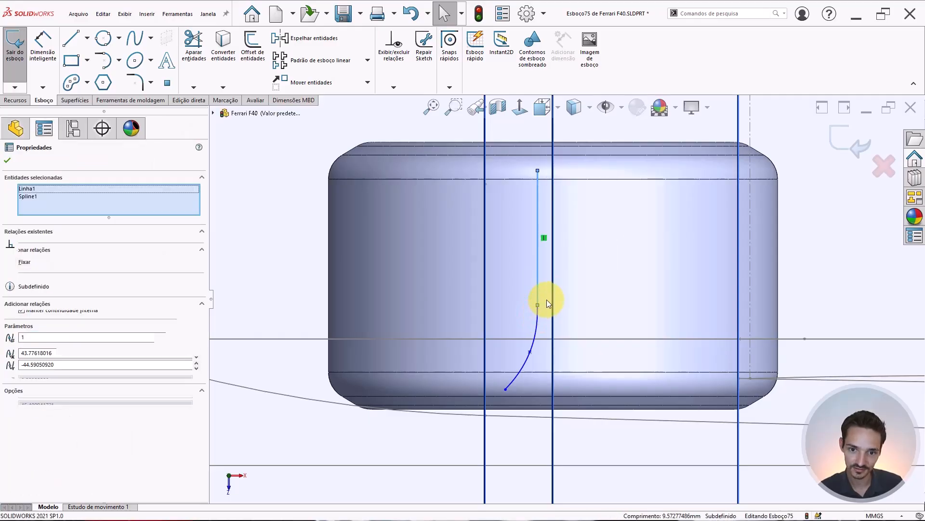
left_click(580, 273)
key("Escape")
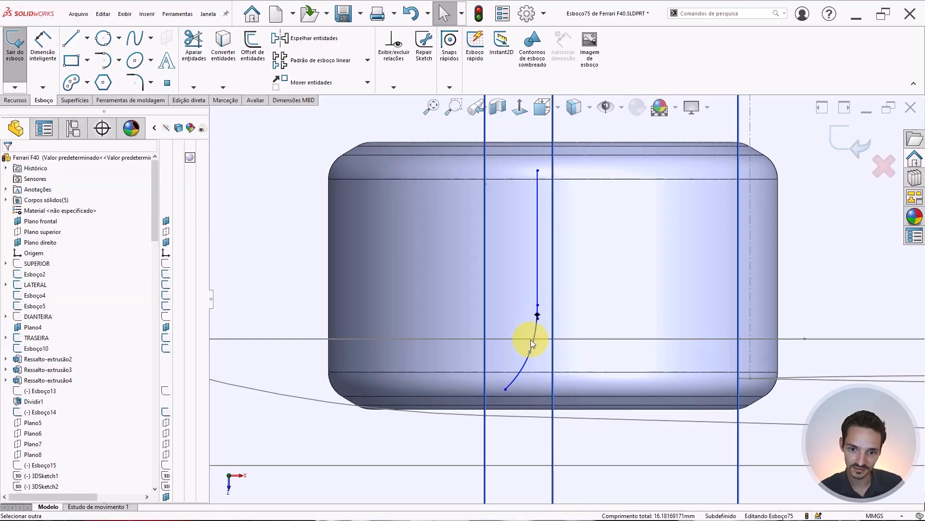
Step: Offset the joined line and spline by 1 mm in both directions, with arc end caps
right_click(537, 336)
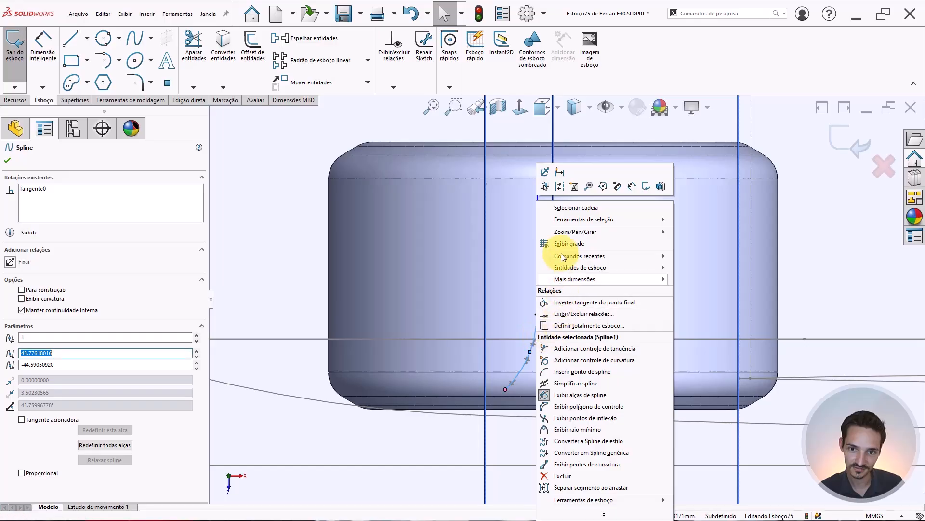
left_click(560, 208)
left_click(538, 203, "ctrl")
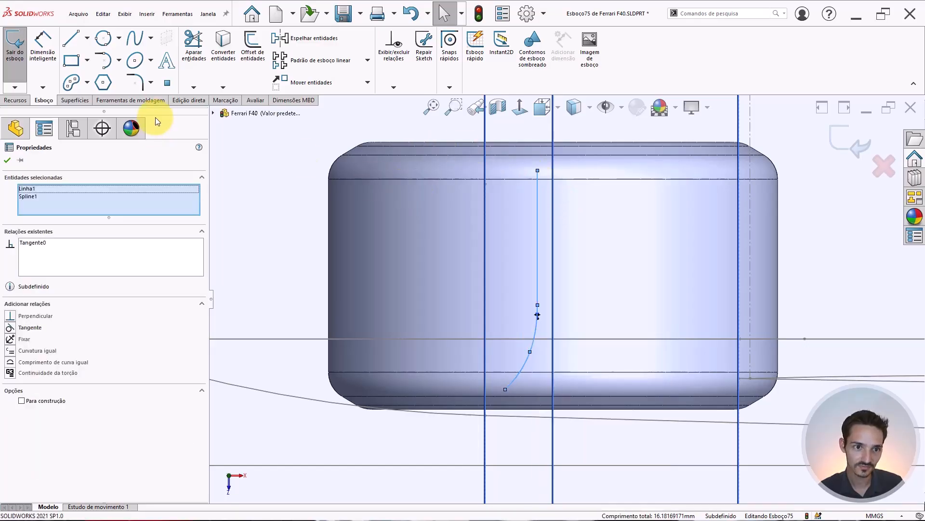
left_click(254, 53)
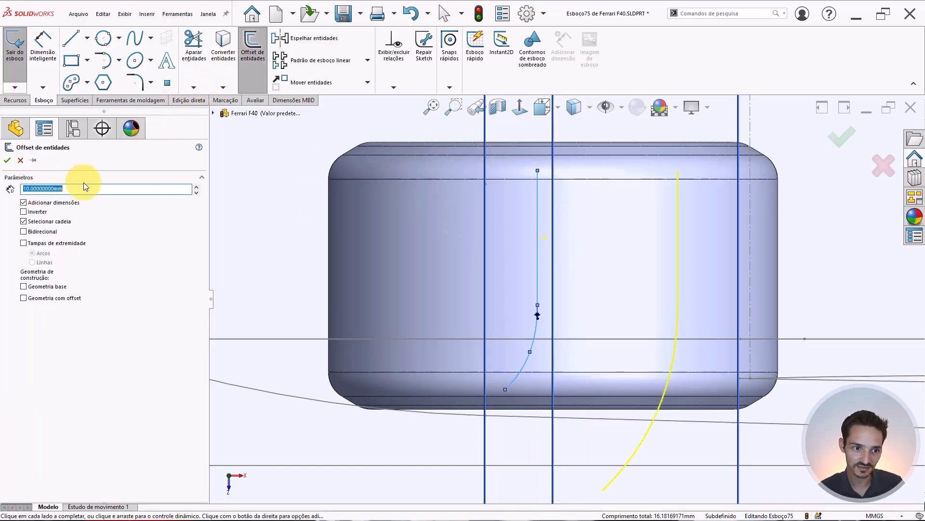
type("1")
key("Return")
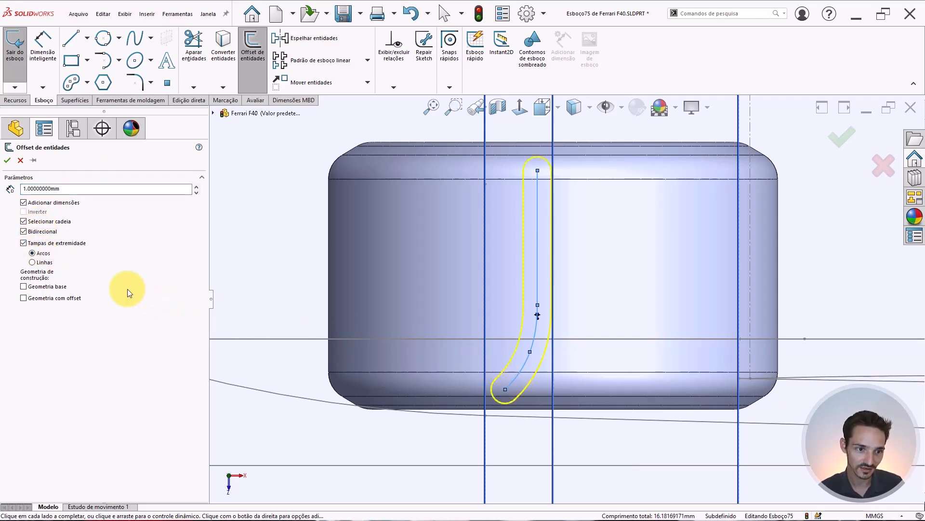
Step: Set the two-way offset to 0.3 mm with arc end caps, make the base line and spline construction geometry, and accept it
left_click(75, 188)
key("Return")
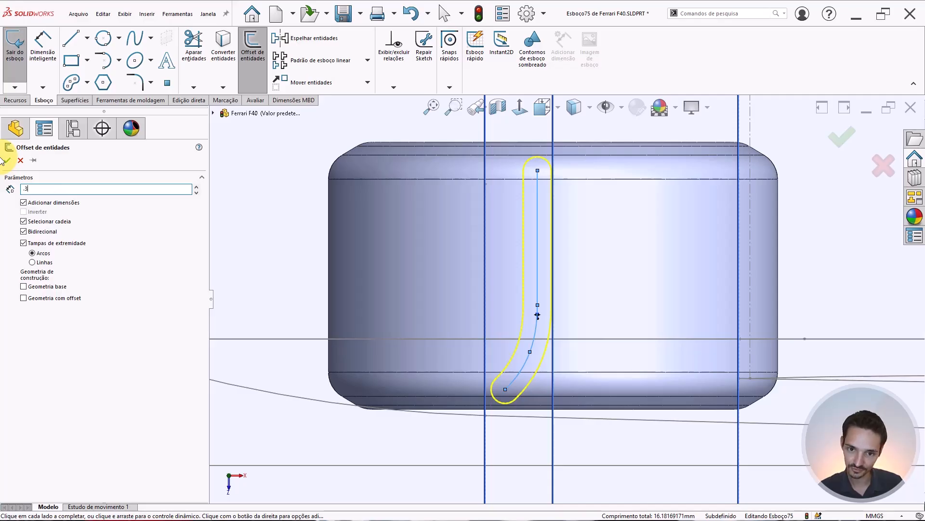
type(".3")
key("Return")
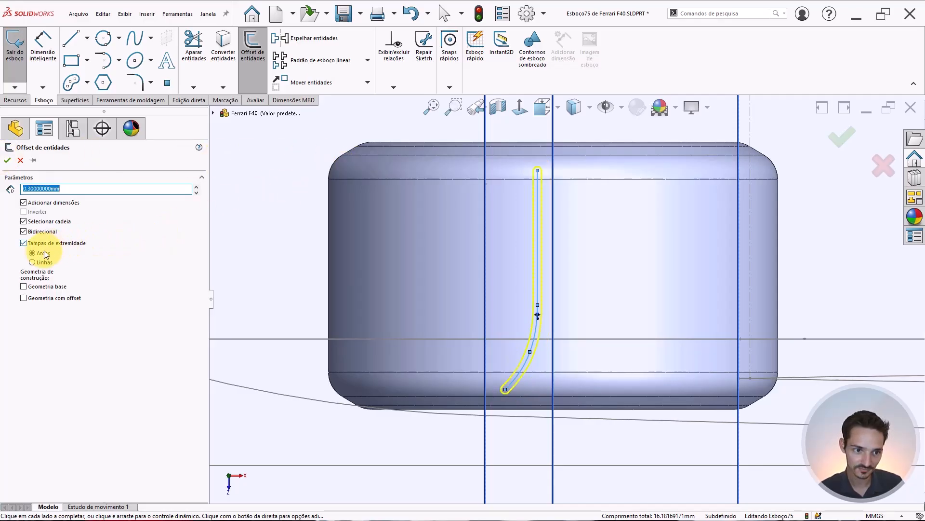
left_click(38, 262)
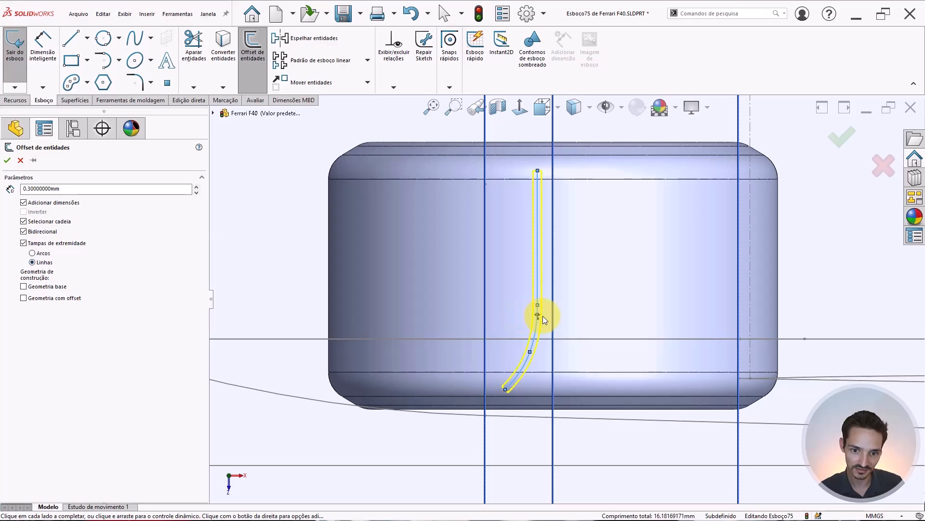
left_click(39, 252)
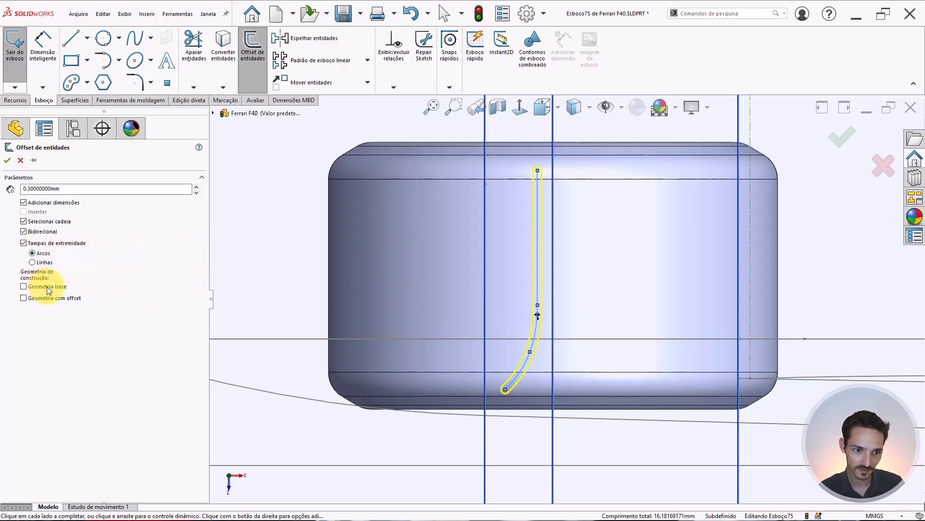
scroll(534, 166, "down", 2)
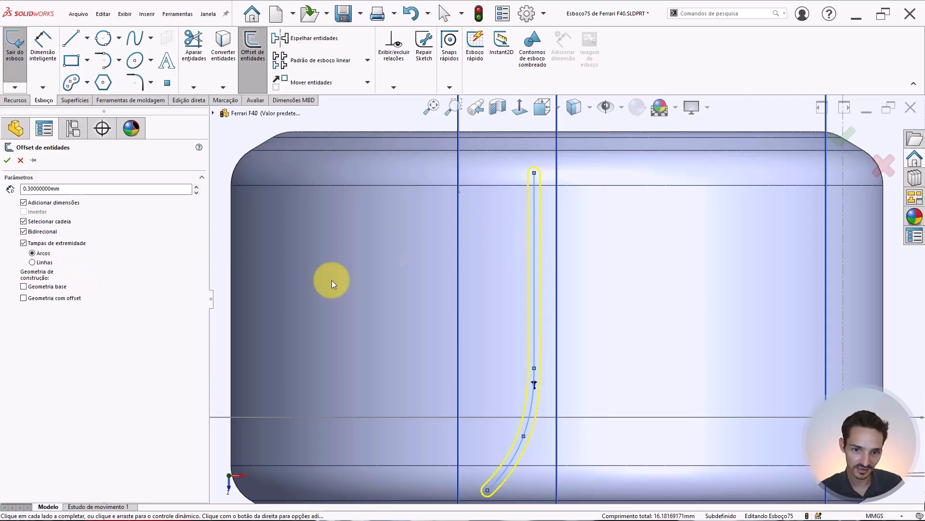
left_click(36, 288)
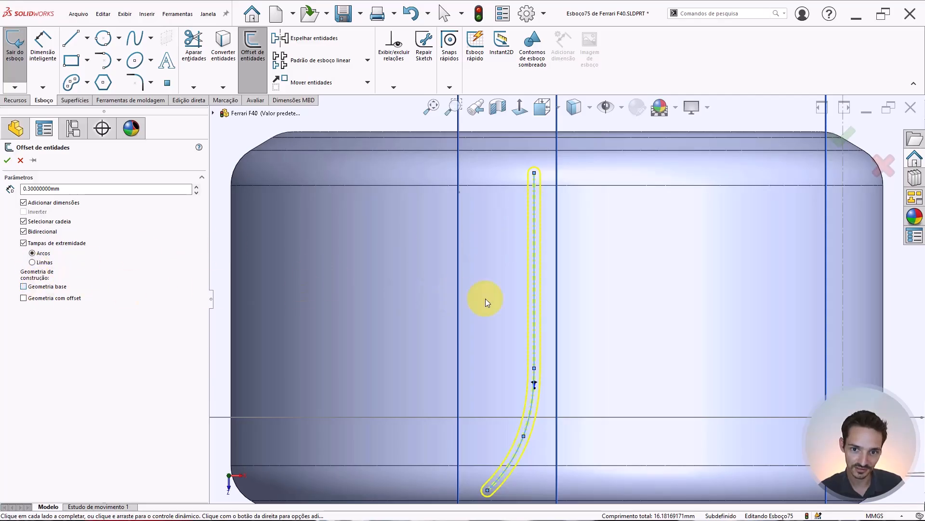
scroll(631, 316, "up", 2)
left_click(598, 305)
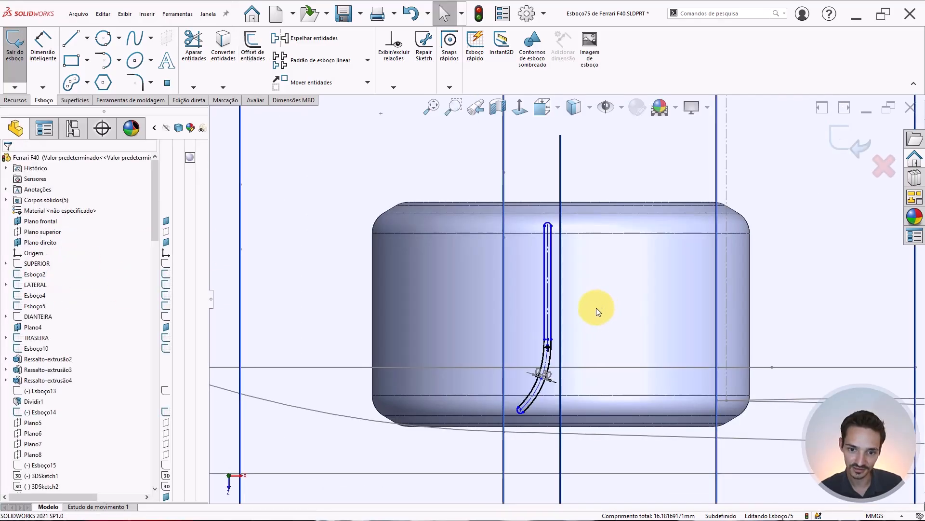
Step: Exit the sketch and start a deboss Wrap of the curved slot profile onto the wheel's cylindrical outer face
scroll(524, 319, "up", 3)
mouse_move(568, 307)
middle_mouse_down()
mouse_move(599, 256)
mouse_move(608, 212)
middle_mouse_up()
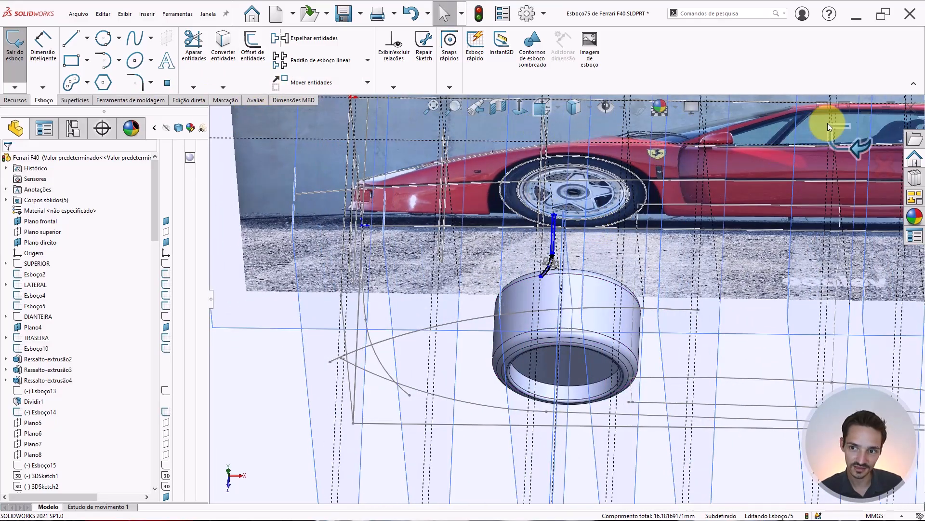
left_click(16, 95)
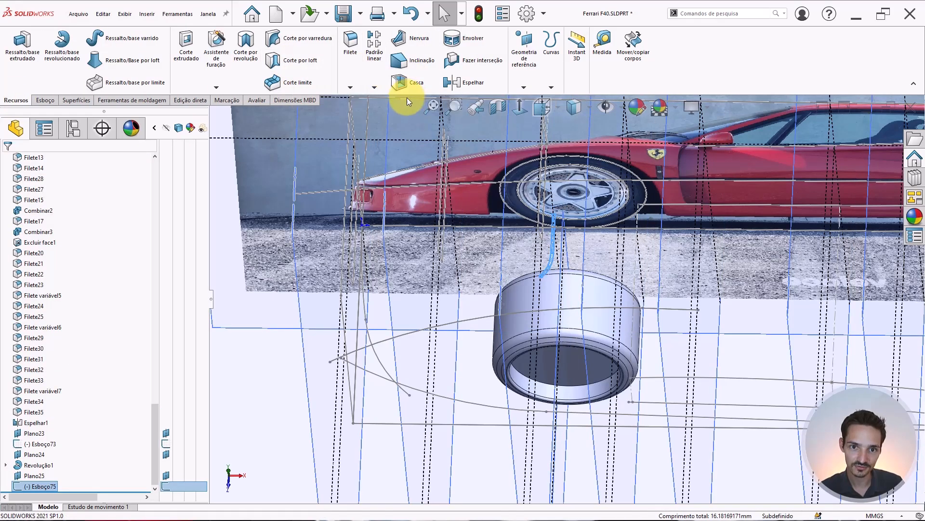
left_click(461, 42)
left_click(53, 285)
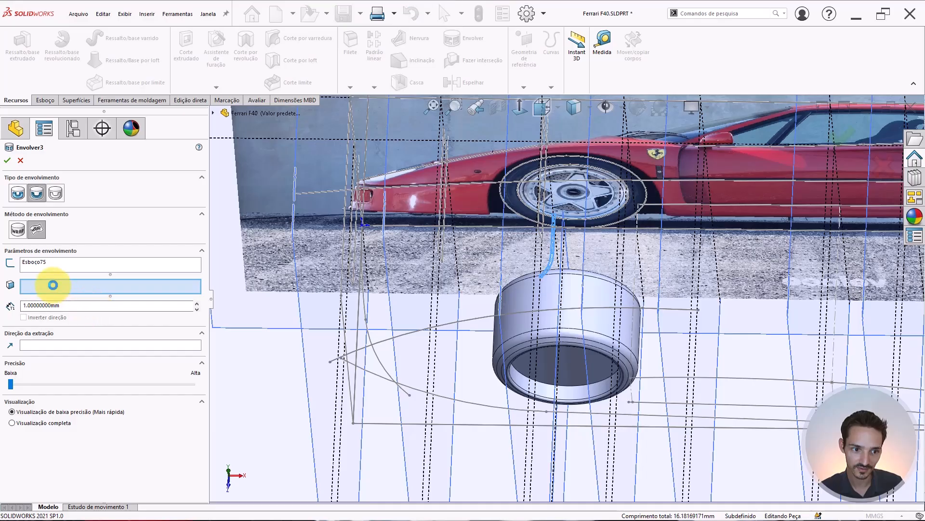
left_click(570, 294)
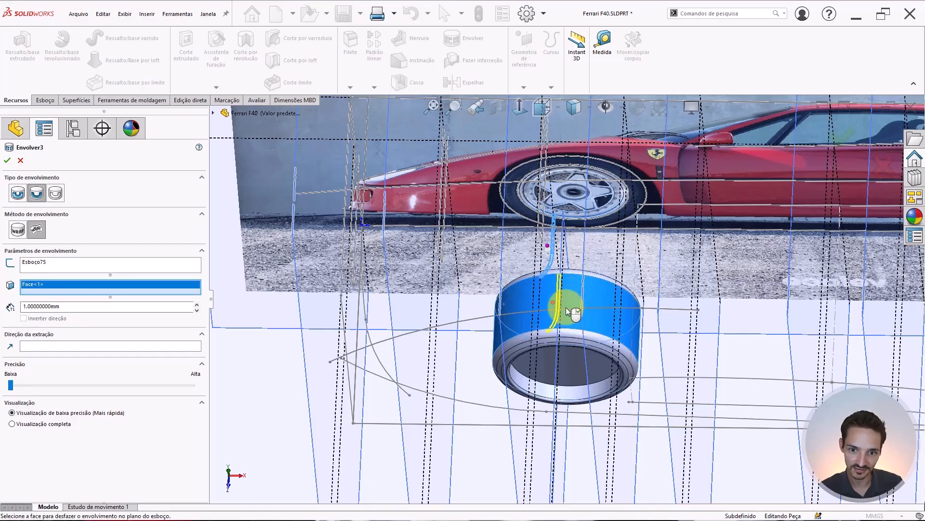
Step: Add the two rounded shoulder faces on either side of the cylindrical face to the Wrap
scroll(539, 349, "down", 5)
scroll(523, 388, "down", 3)
left_click(523, 388)
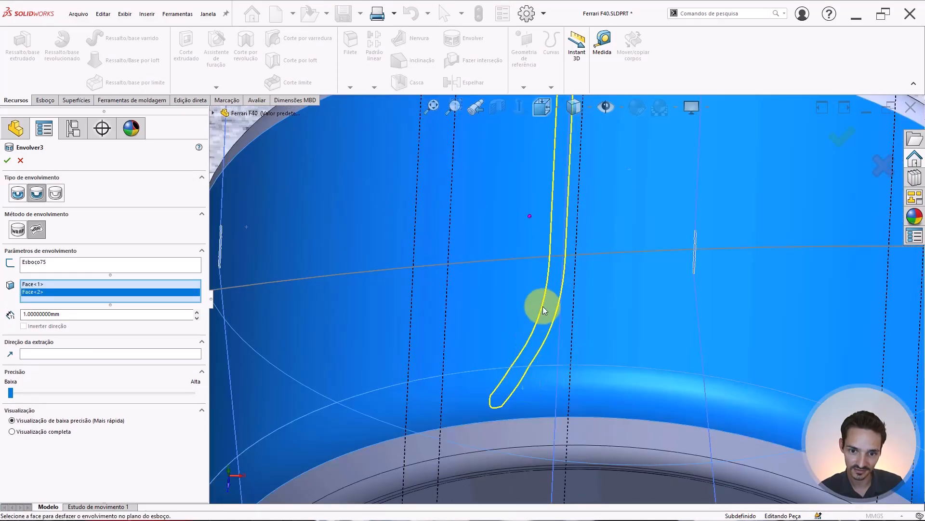
scroll(541, 306, "up", 3)
scroll(585, 215, "up", 3)
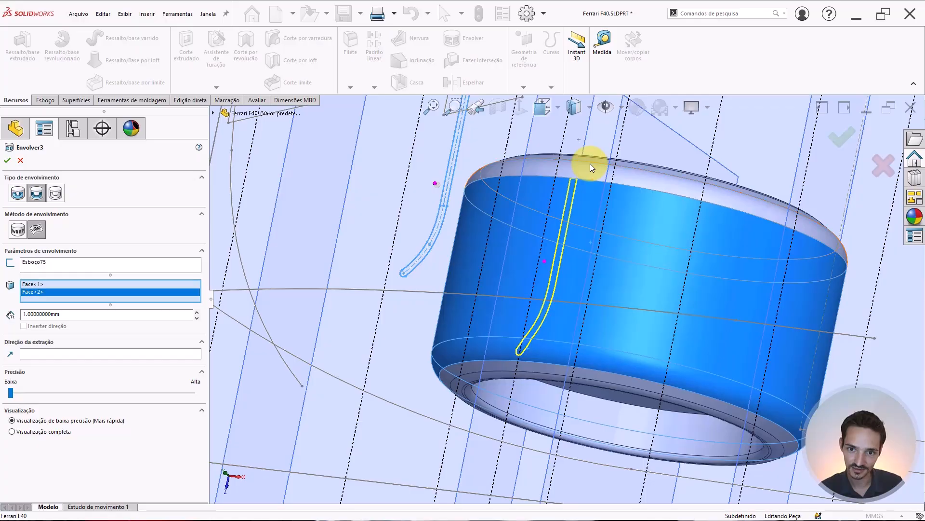
left_click(594, 228)
mouse_move(594, 228)
middle_mouse_down()
mouse_move(610, 157)
mouse_move(580, 272)
mouse_move(597, 277)
mouse_move(602, 259)
mouse_move(527, 352)
middle_mouse_up()
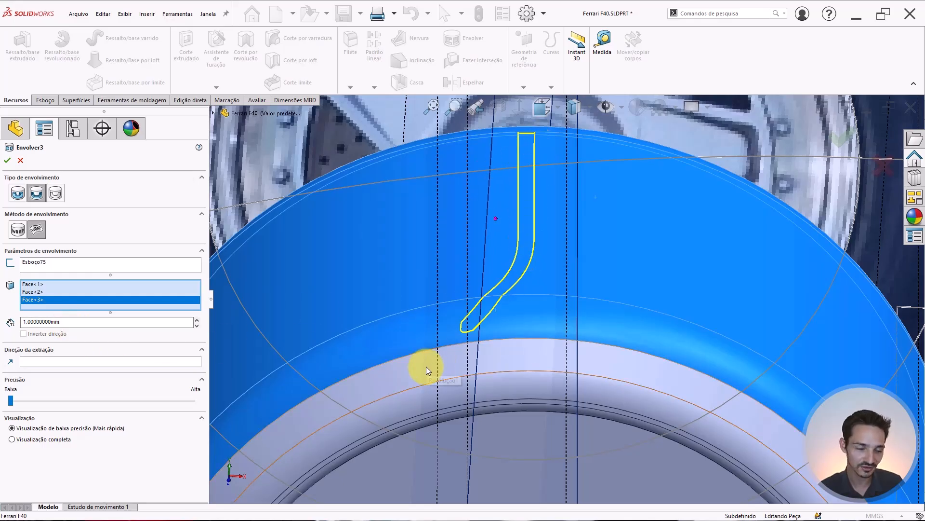
Step: Set the Wrap depth to 0.3 mm and create the debossed groove
scroll(497, 338, "down", 1)
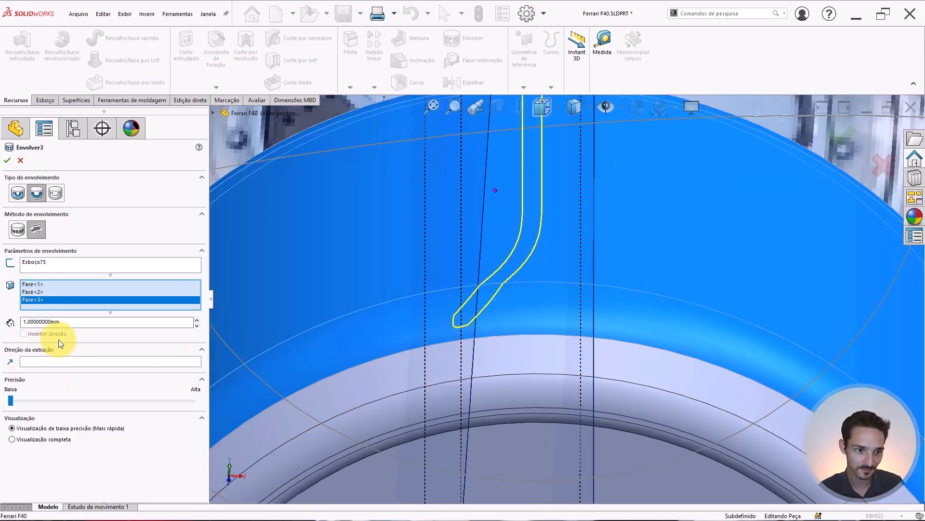
double_click(48, 322)
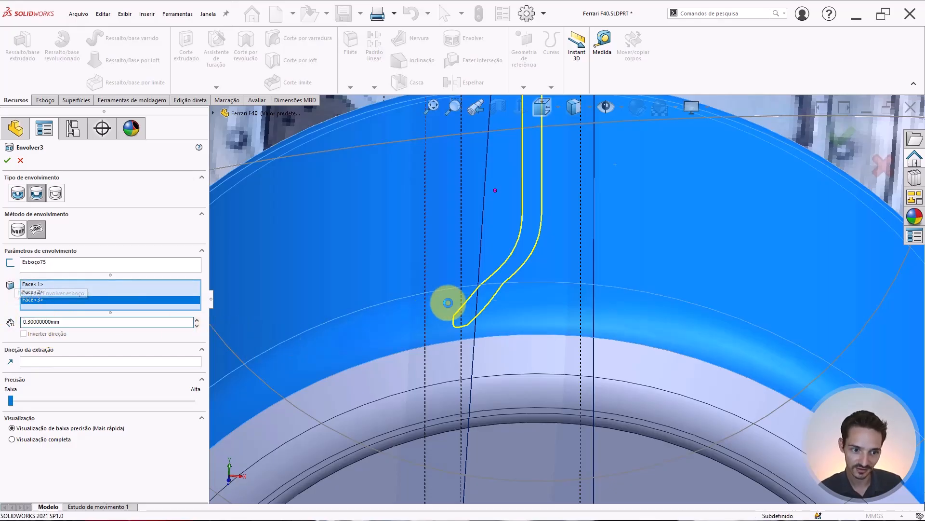
key("Return")
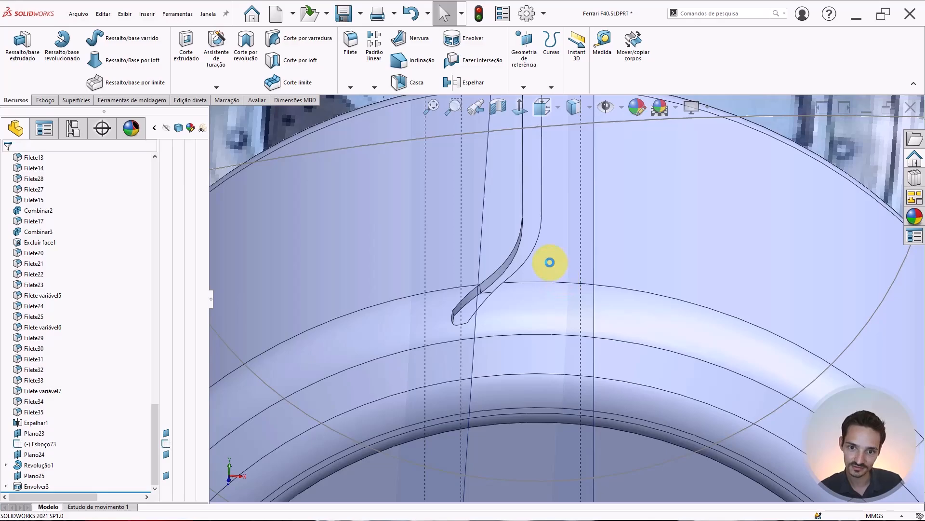
Step: Reopen the wrapped groove's profile sketch for editing
scroll(549, 263, "up", 5)
middle_click_drag(554, 262, 560, 352)
scroll(560, 351, "down", 2)
right_click_drag(560, 350, 561, 303)
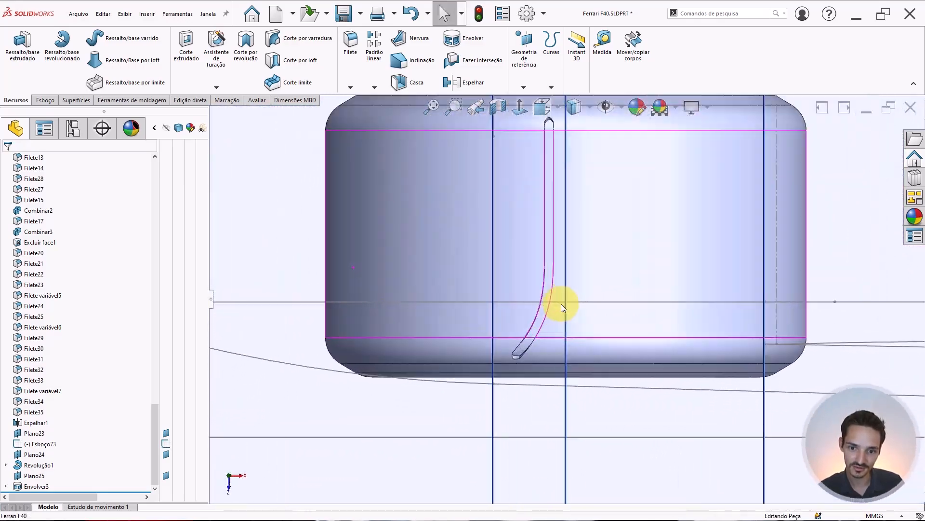
scroll(543, 278, "down", 2)
left_click(542, 279)
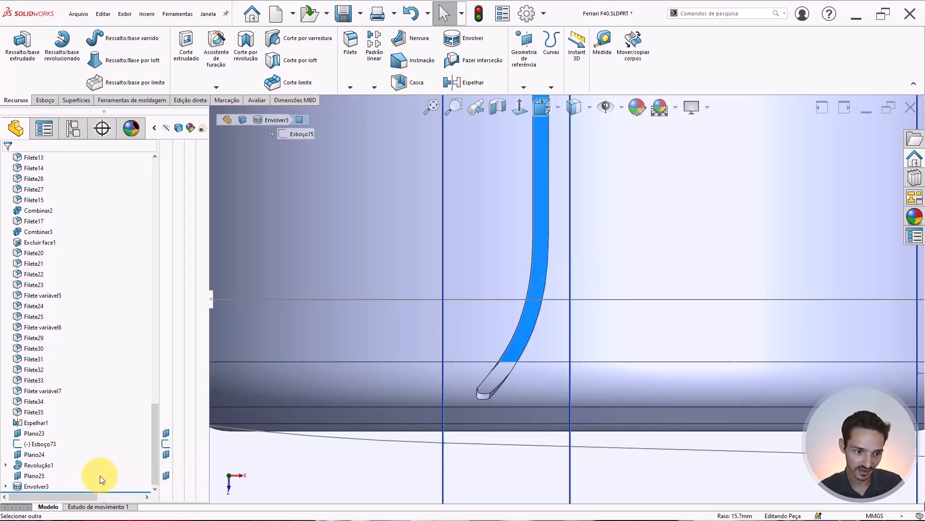
left_click(5, 486)
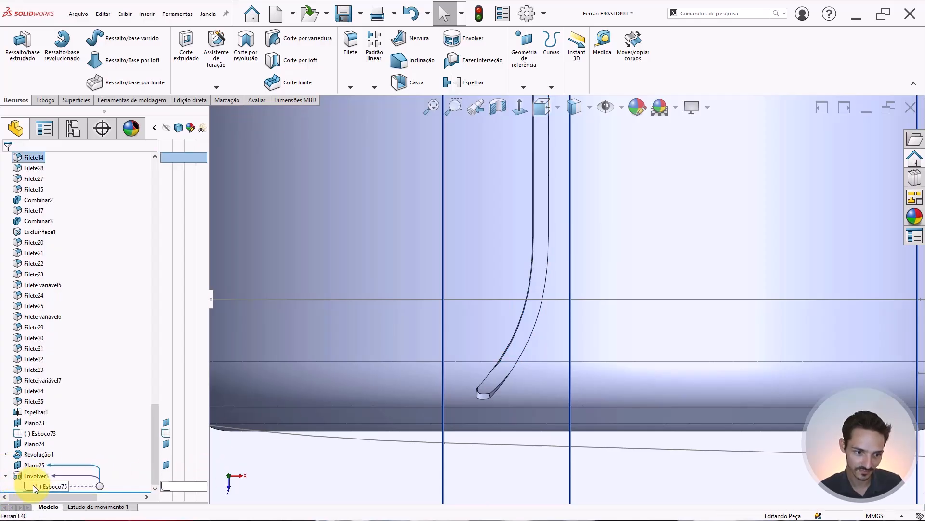
left_click(34, 486)
left_click(41, 460)
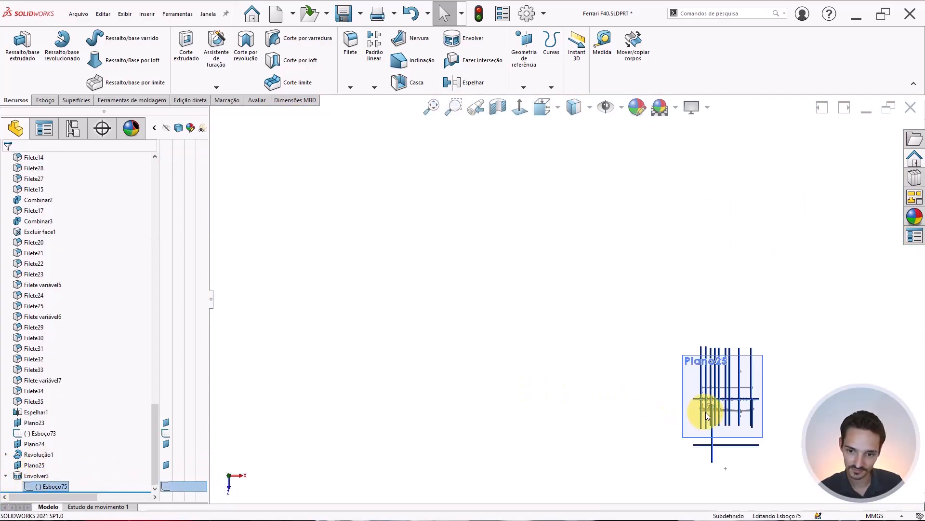
Step: Move the spline's free endpoint toward the wheel's outer face, to about X 43.83, Y -45.38 mm, and exit the sketch
scroll(705, 412, "down", 5)
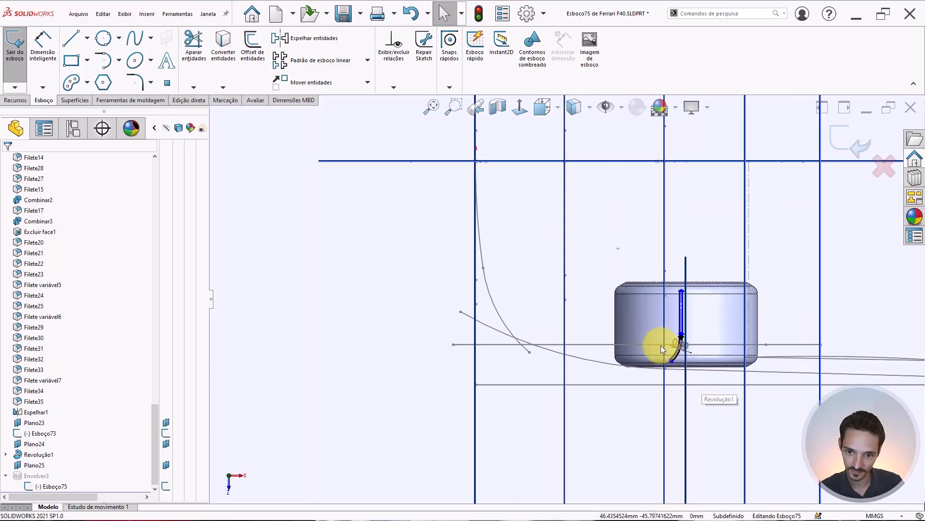
scroll(661, 345, "down", 8)
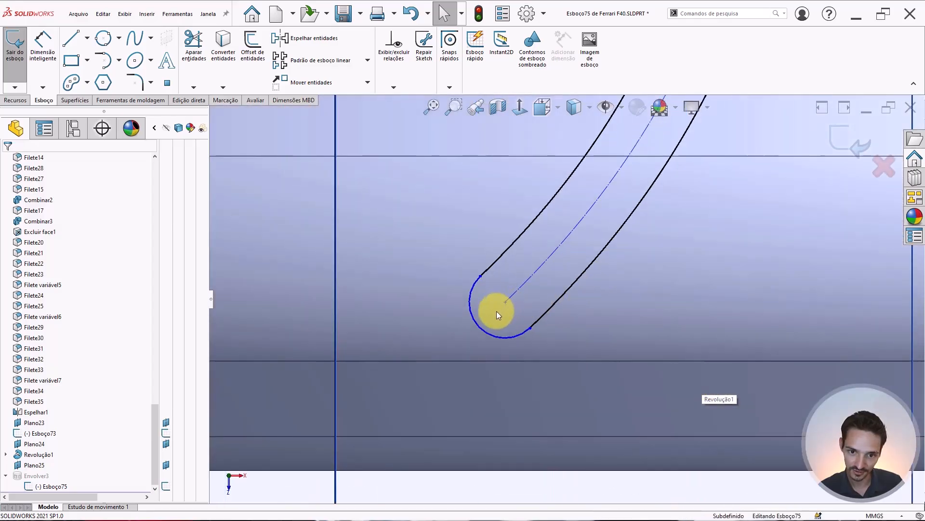
mouse_move(497, 312)
left_mouse_down()
mouse_move(424, 384)
mouse_move(437, 388)
left_mouse_up()
scroll(527, 391, "up", 3)
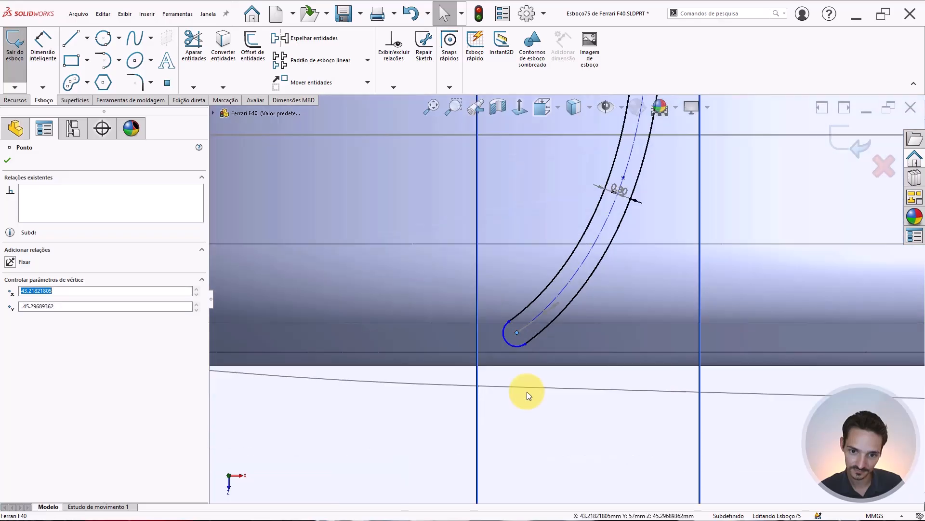
scroll(527, 392, "up", 3)
scroll(620, 207, "down", 5)
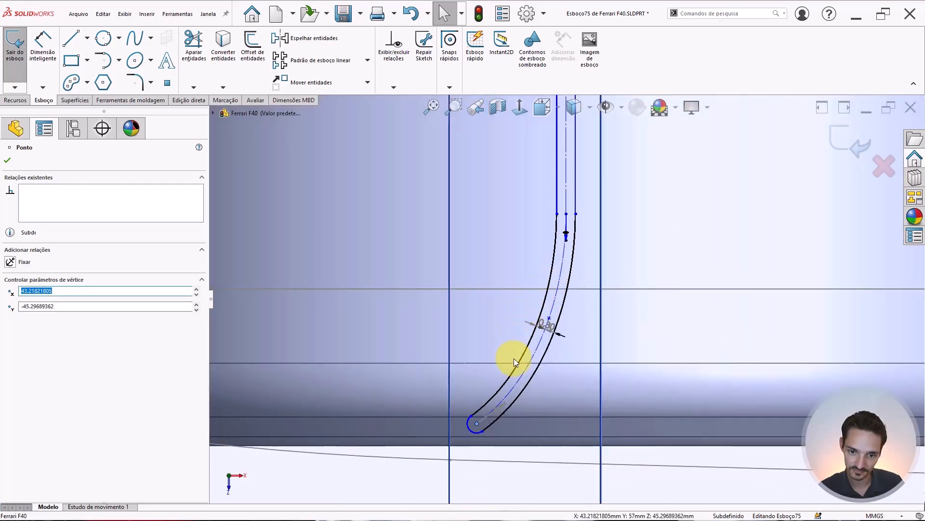
left_click(514, 357)
scroll(492, 414, "down", 5)
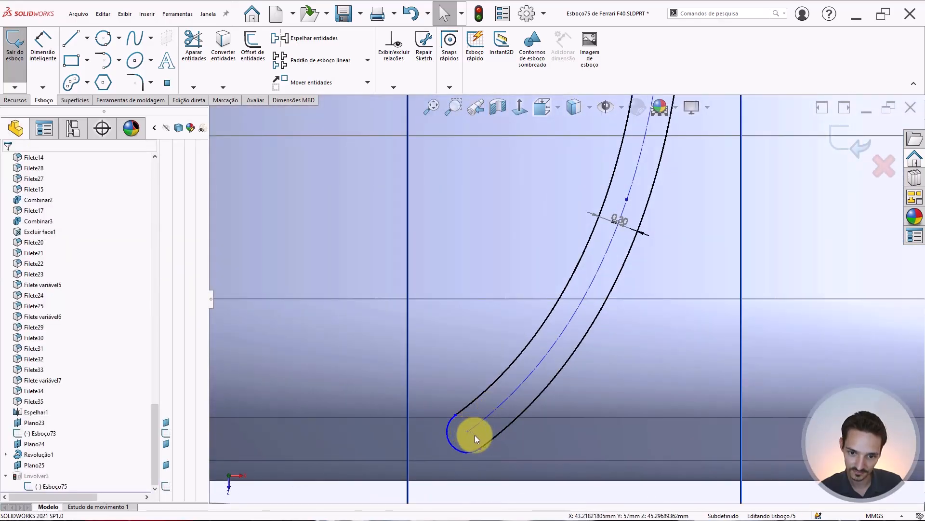
left_click_drag(475, 438, 511, 436)
scroll(569, 299, "up", 4)
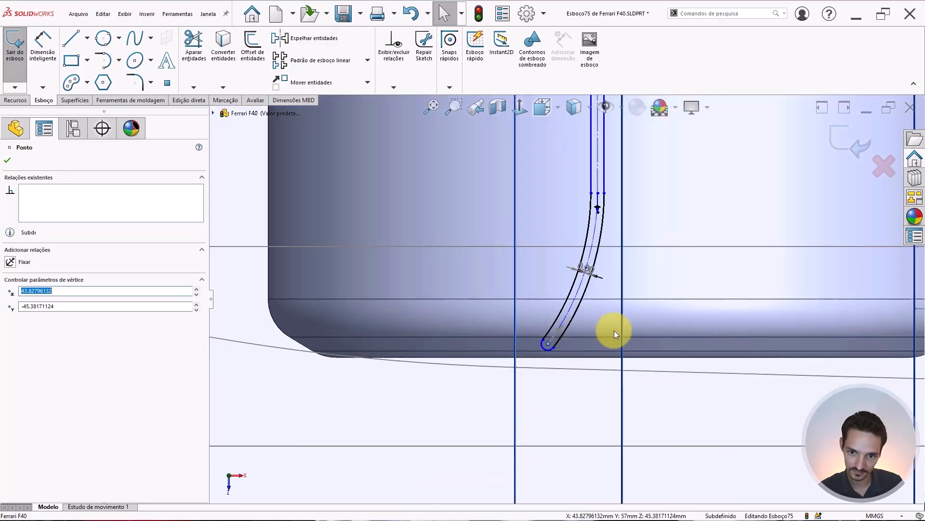
scroll(621, 270, "up", 5)
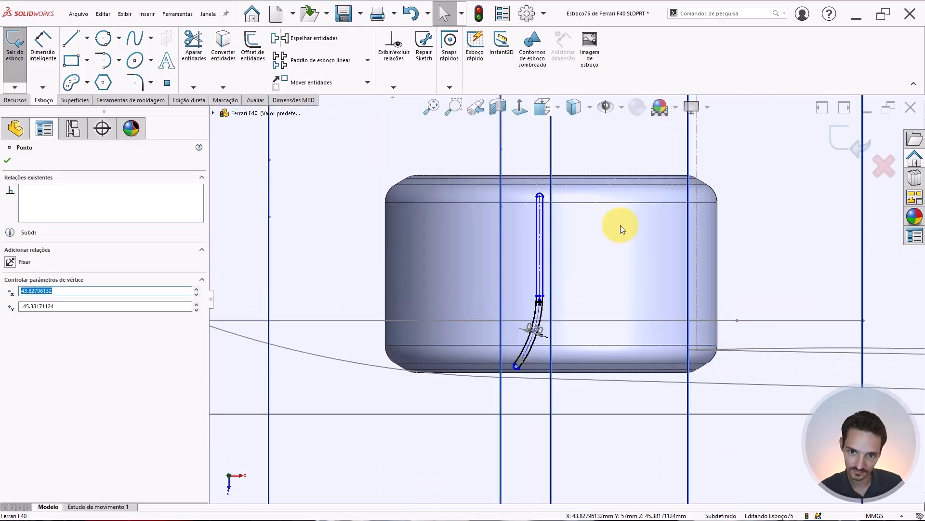
left_click(531, 183)
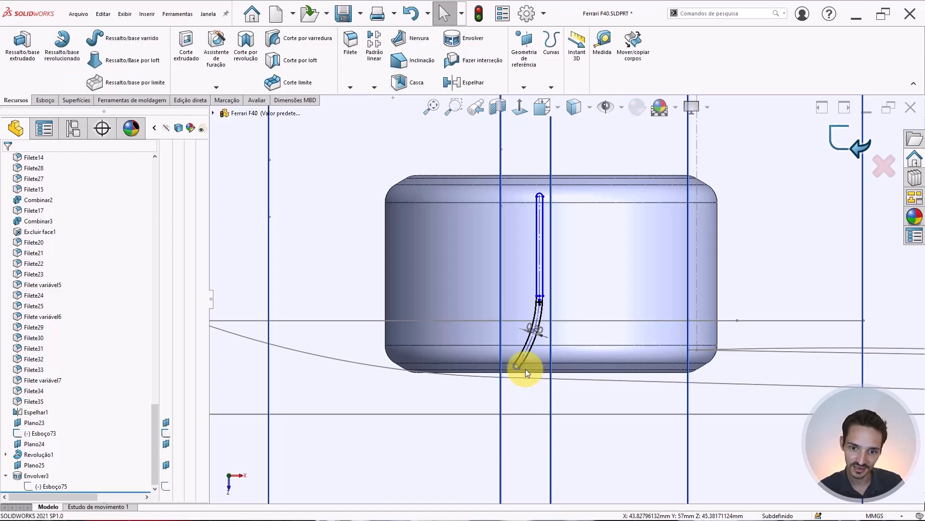
Step: Examine the reshaped groove on the wheel from several angles, close up at its ends and across the full tread width
scroll(527, 374, "down", 3)
scroll(549, 355, "up", 1)
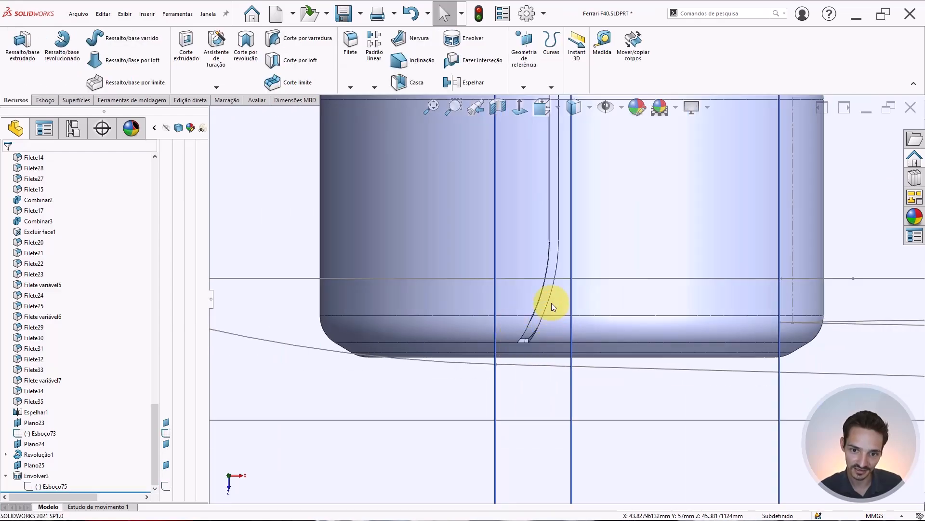
middle_click_drag(552, 302, 621, 318)
scroll(529, 330, "down", 4)
middle_click(529, 333)
scroll(574, 266, "up", 3)
scroll(576, 264, "up", 4)
middle_click(603, 256)
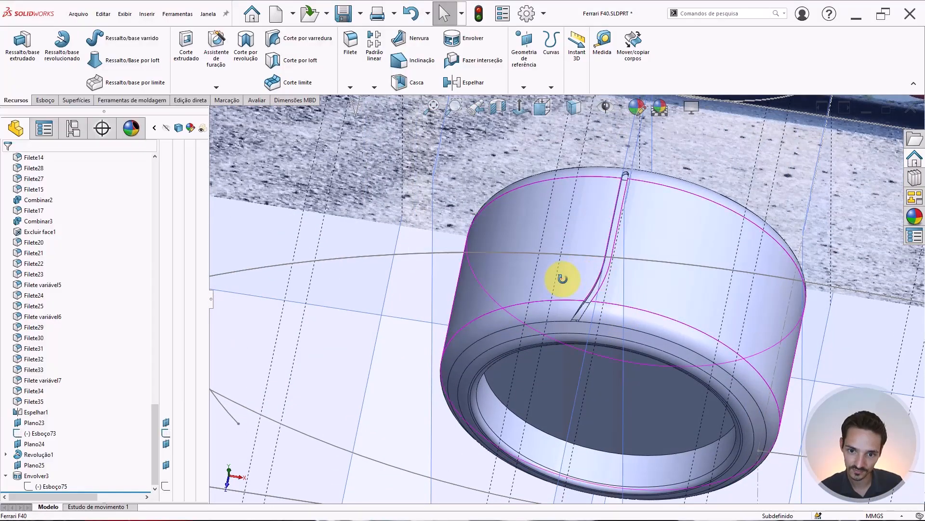
middle_click_drag(562, 278, 565, 366)
scroll(615, 190, "down", 6)
scroll(562, 141, "down", 4)
middle_click(588, 295)
scroll(588, 329, "up", 10)
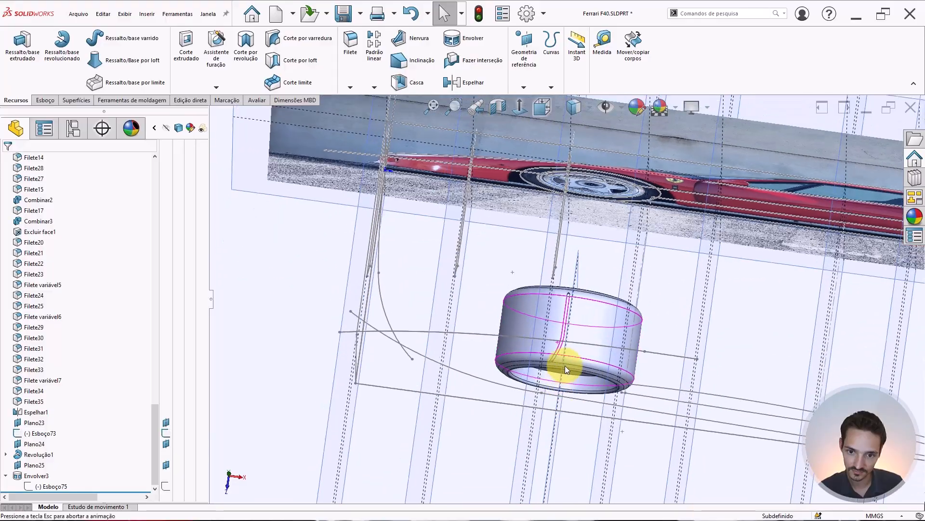
scroll(574, 347, "down", 5)
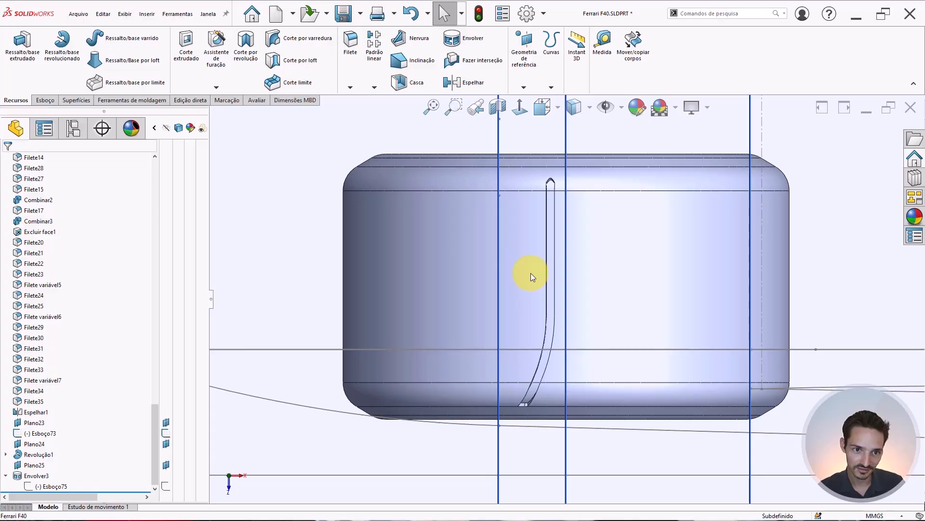
scroll(579, 277, "up", 6)
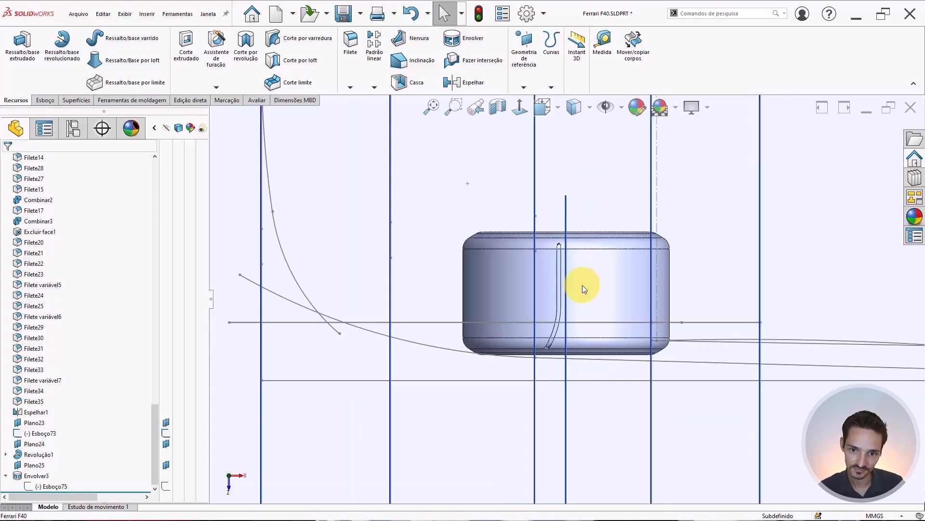
scroll(586, 301, "up", 2)
mouse_move(582, 368)
middle_mouse_down()
mouse_move(574, 368)
mouse_move(559, 268)
mouse_move(580, 385)
mouse_move(502, 374)
middle_mouse_up()
scroll(533, 256, "down", 4)
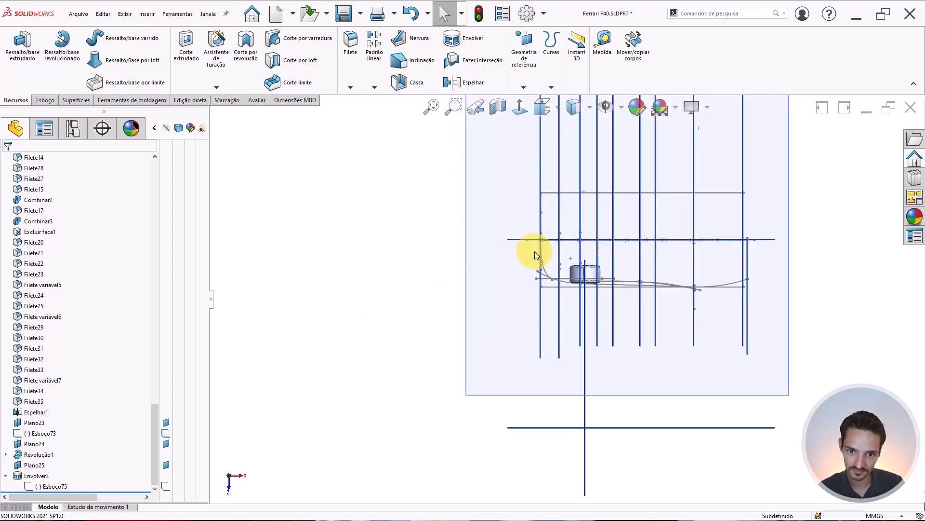
Step: Start a circular pattern of the wrapped tread groove and turn on the display of temporary axes
scroll(620, 289, "down", 5)
scroll(619, 285, "down", 4)
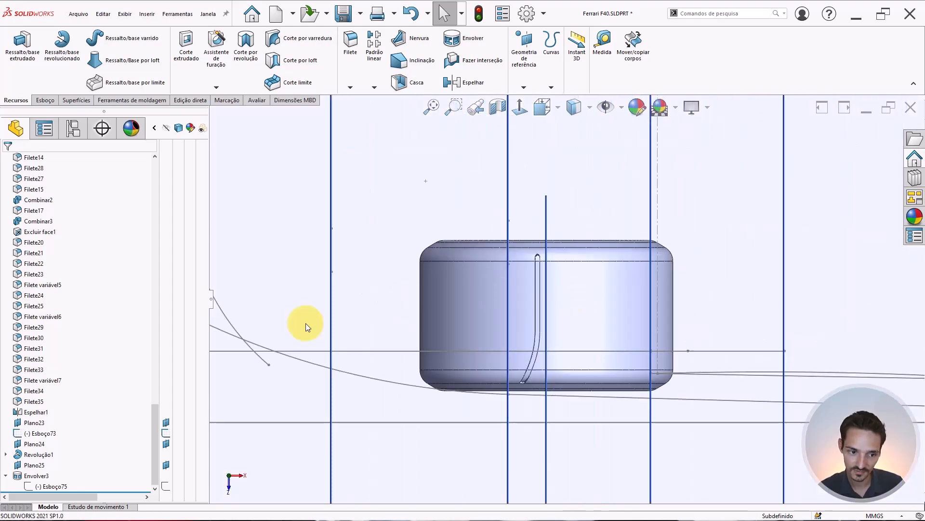
left_click(42, 478)
left_click(374, 87)
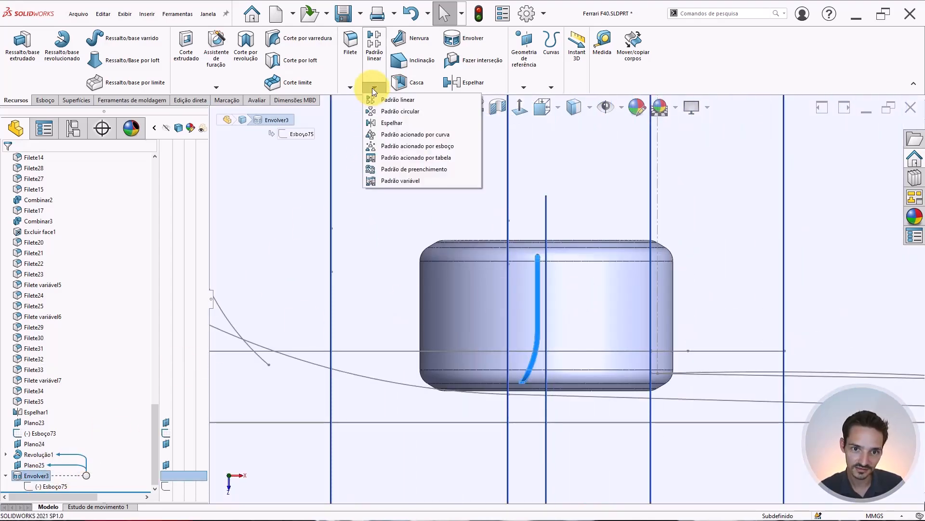
left_click(388, 112)
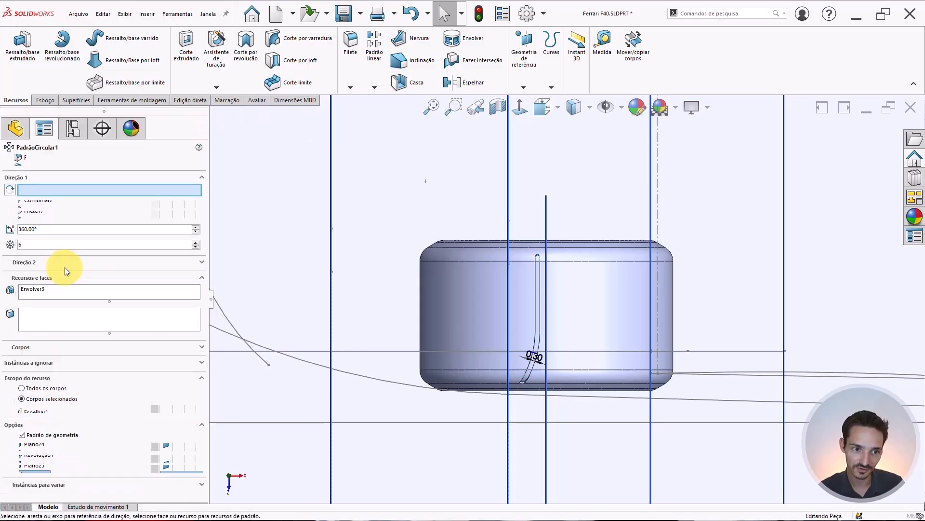
middle_click_drag(528, 269, 543, 384)
scroll(543, 385, "down", 2)
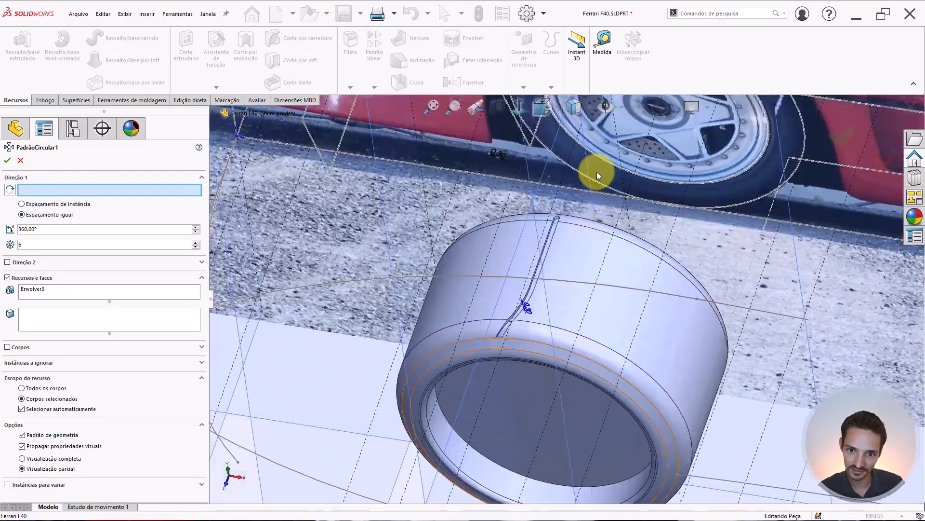
left_click(623, 109)
left_click(627, 154)
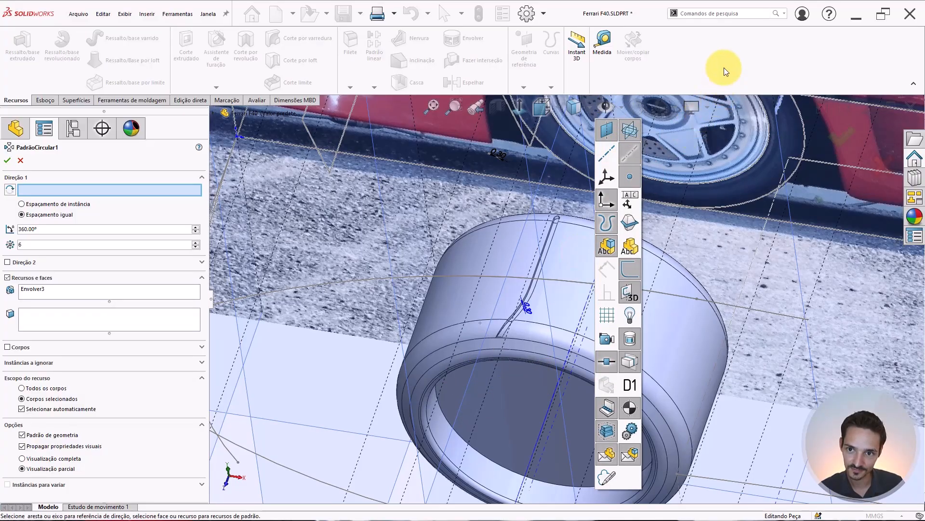
Step: Use the wheel's central axis as the rotation axis of the circular pattern
scroll(663, 154, "up", 6)
middle_click_drag(598, 295, 562, 256)
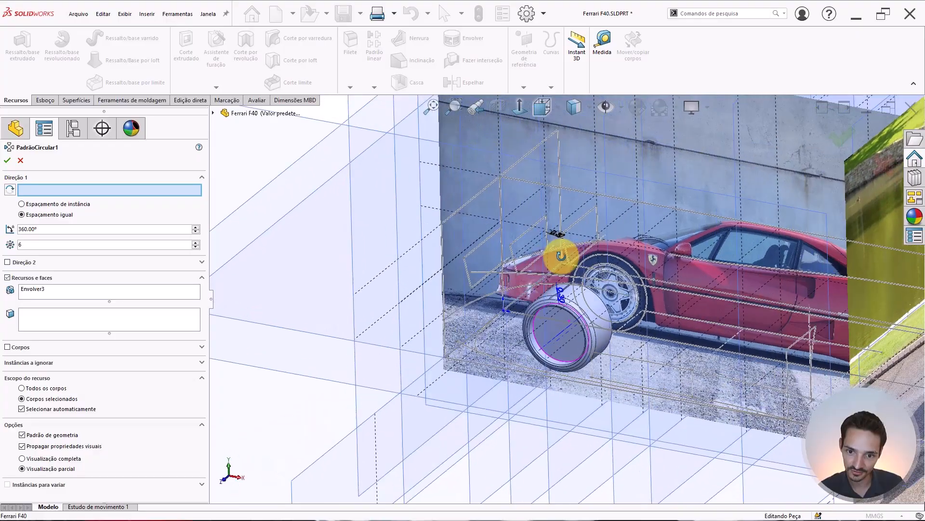
scroll(559, 333, "down", 5)
left_click(571, 321)
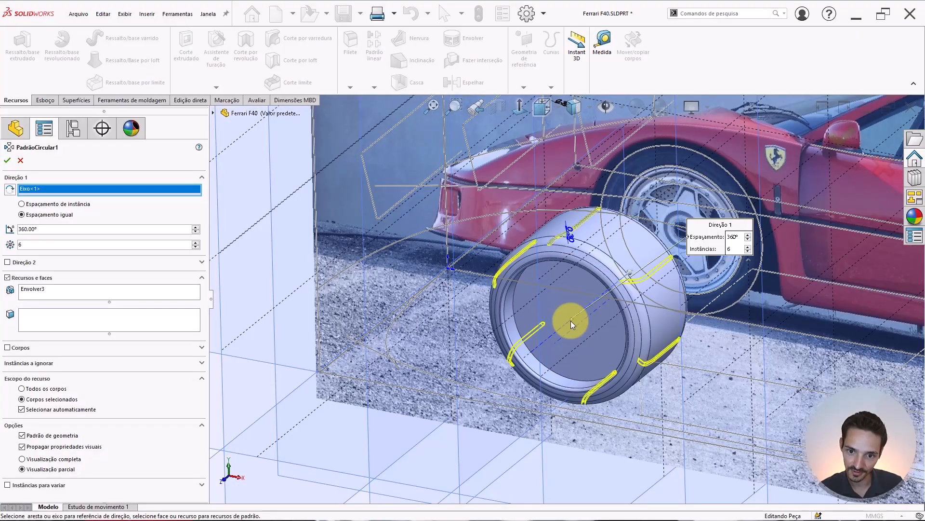
scroll(600, 299, "down", 2)
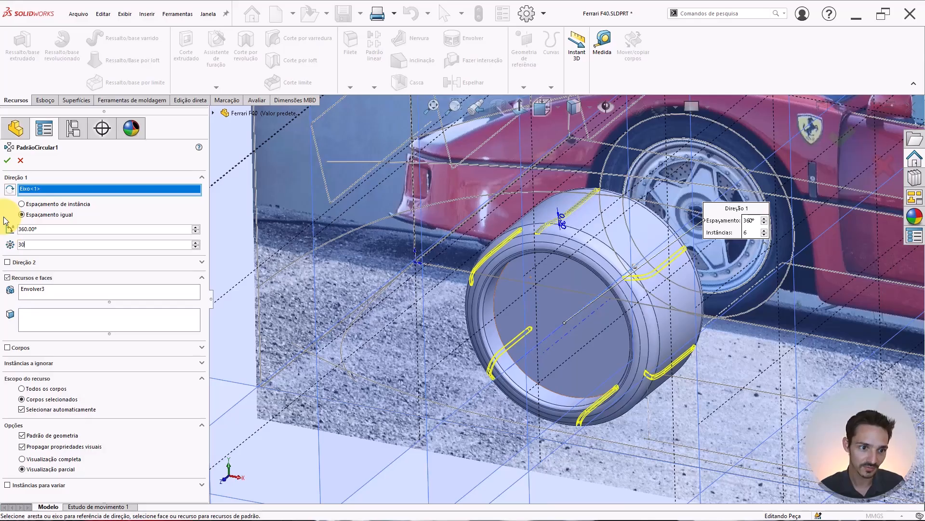
Step: Set the pattern to 40 equally spaced instances over 360° and create it
key("Return")
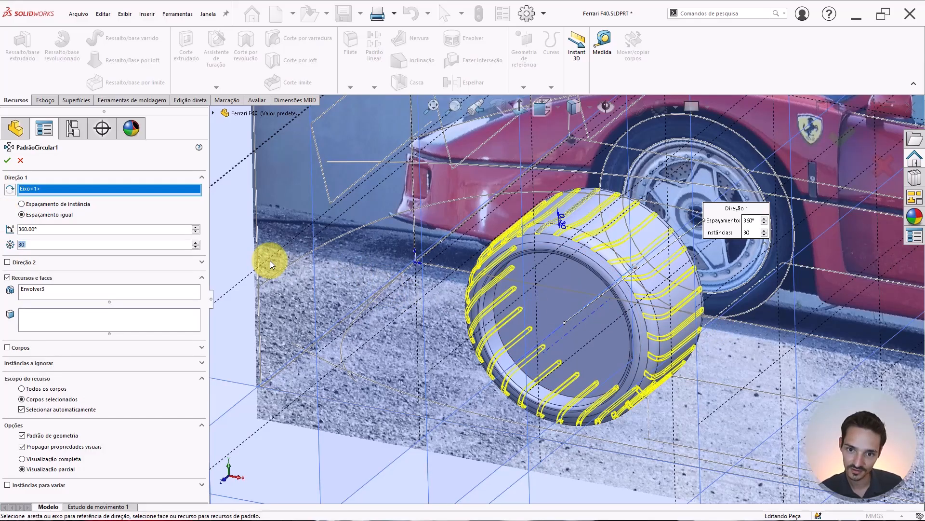
type("40")
key("Return")
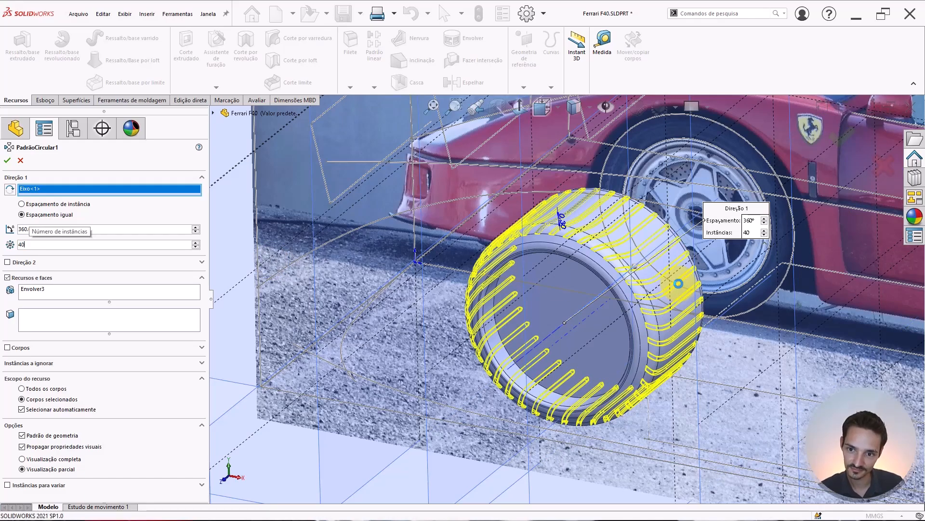
key("Return")
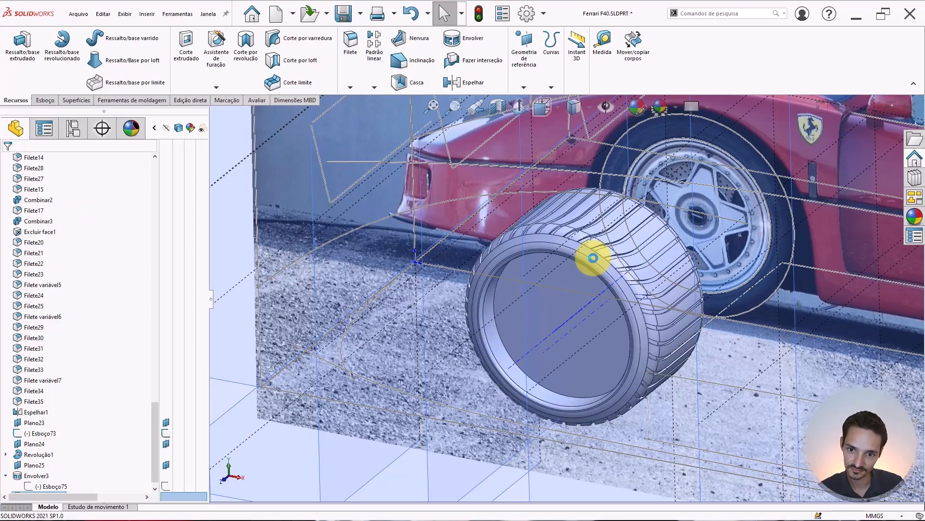
Step: Hide all planes, sketches and axes in the view and inspect the patterned grooves up close
mouse_move(609, 246)
middle_mouse_down()
mouse_move(605, 262)
mouse_move(615, 269)
mouse_move(672, 279)
mouse_move(666, 303)
mouse_move(501, 242)
mouse_move(772, 215)
mouse_move(623, 257)
mouse_move(684, 232)
mouse_move(704, 198)
mouse_move(665, 252)
mouse_move(578, 254)
middle_mouse_up()
left_click(609, 109)
scroll(578, 251, "down", 8)
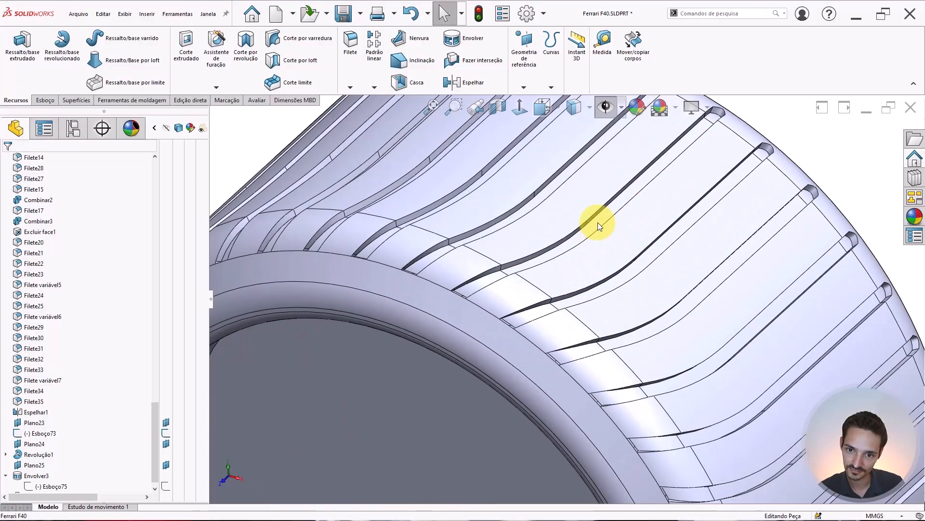
left_click(598, 222)
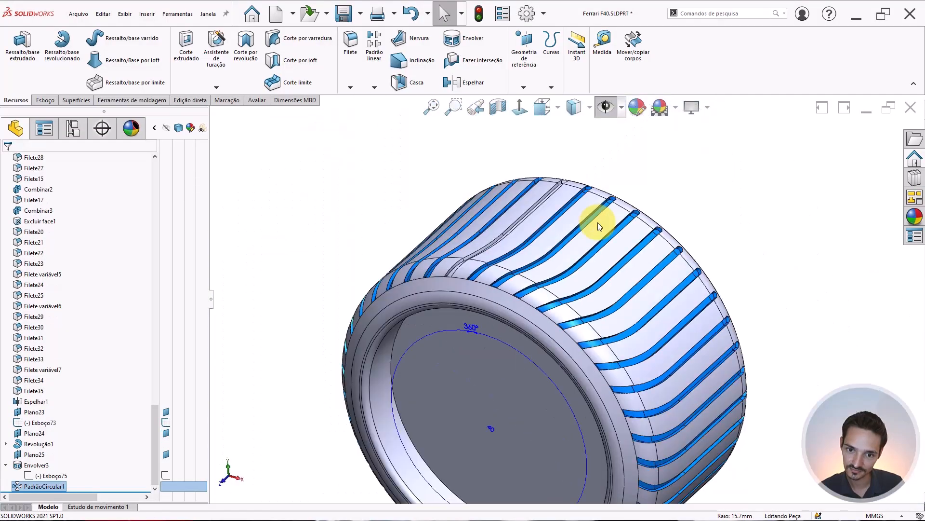
Step: Try to change the groove profile's 0.30 mm dimension directly in the model without opening its sketch
left_click(39, 476)
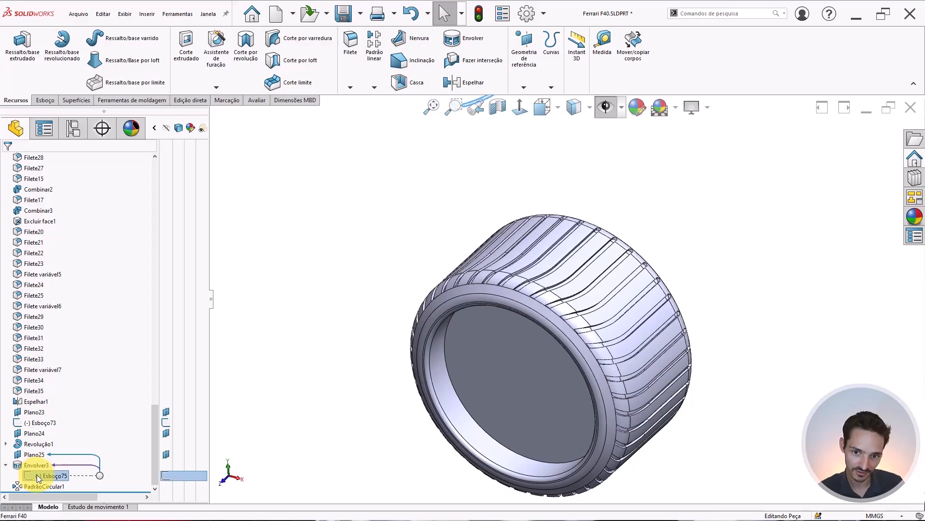
left_click(390, 317)
scroll(354, 323, "up", 3)
middle_click_drag(354, 323, 178, 395)
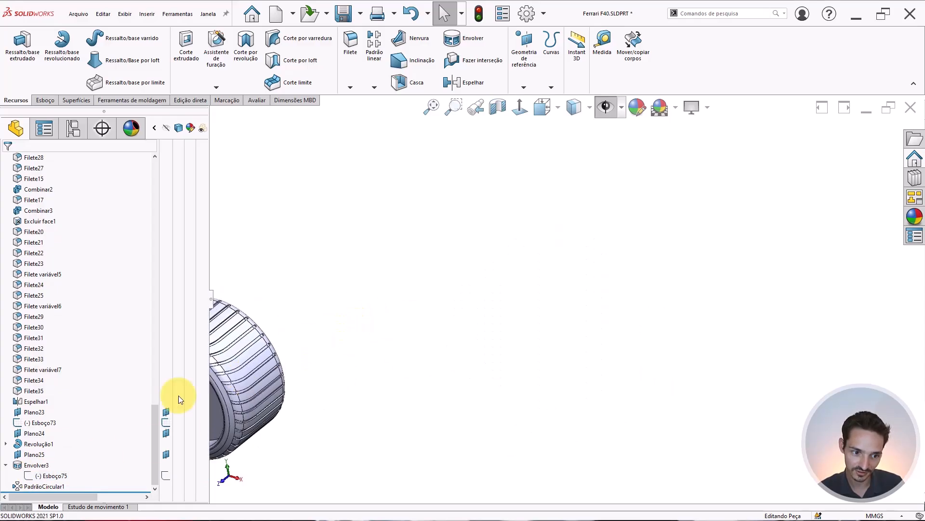
left_click(44, 476)
scroll(337, 378, "up", 5)
scroll(386, 323, "down", 5)
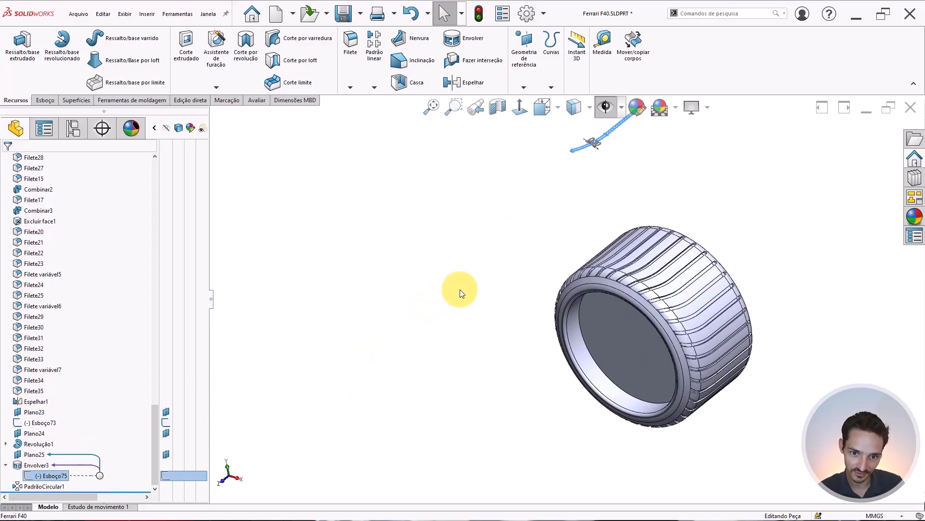
scroll(611, 156, "down", 4)
scroll(621, 147, "up", 3)
scroll(631, 144, "down", 3)
scroll(631, 143, "down", 4)
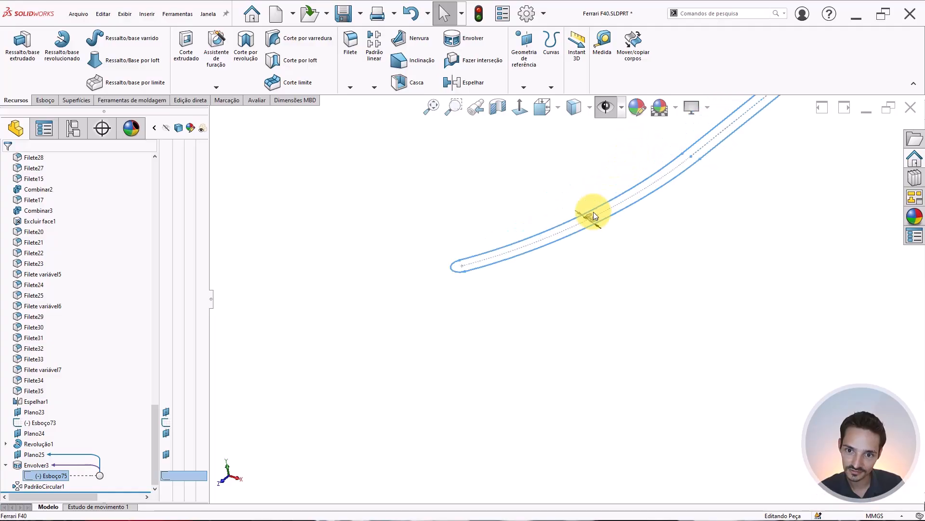
double_click(590, 217)
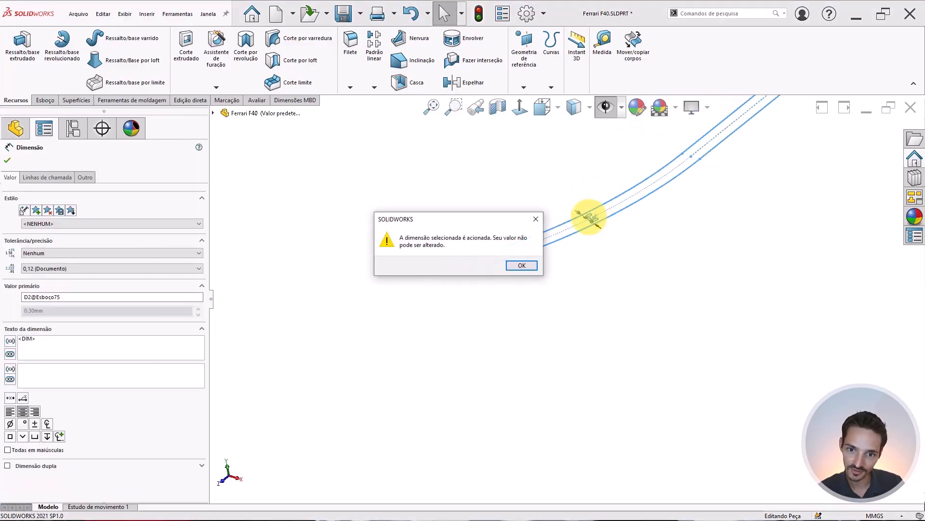
key("Escape")
scroll(599, 232, "up", 4)
key("Escape")
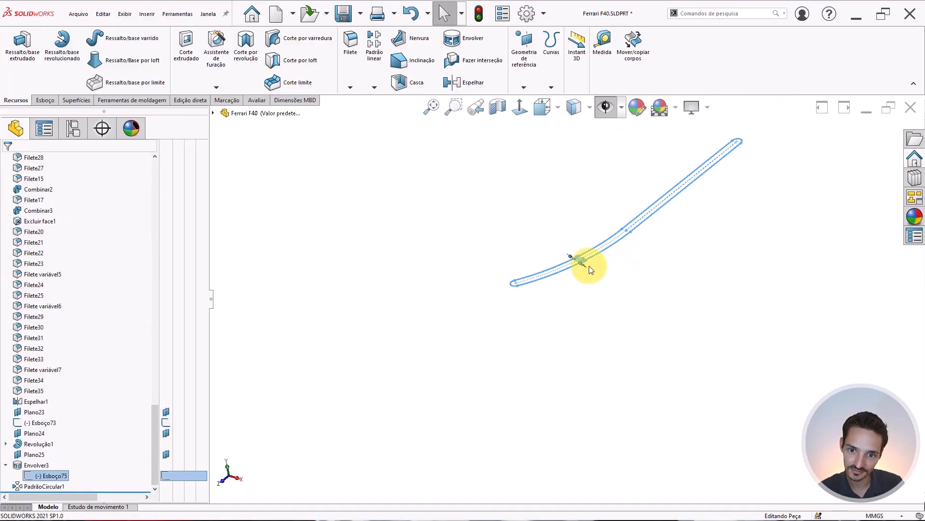
key("Escape")
Step: Open the profile sketch of the wrapped groove for editing
scroll(584, 266, "up", 4)
scroll(583, 265, "up", 5)
middle_click_drag(642, 282, 650, 396)
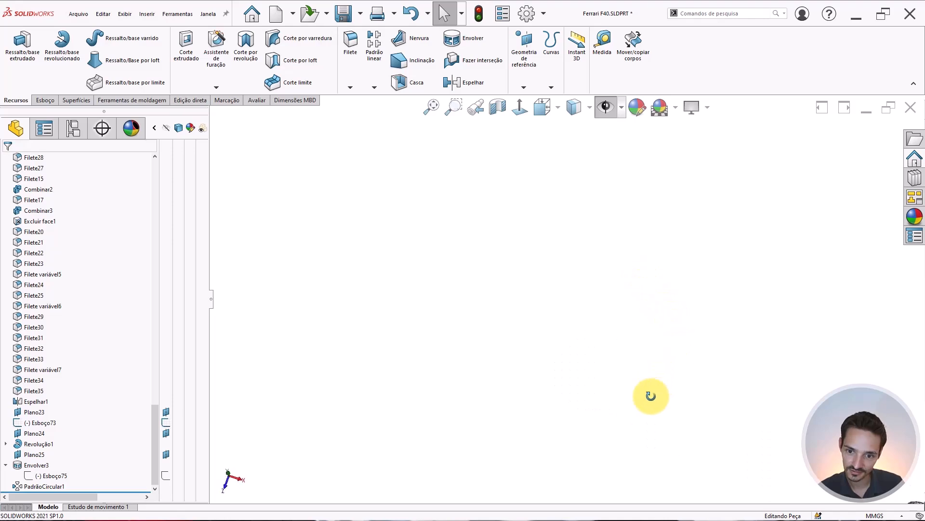
key("f")
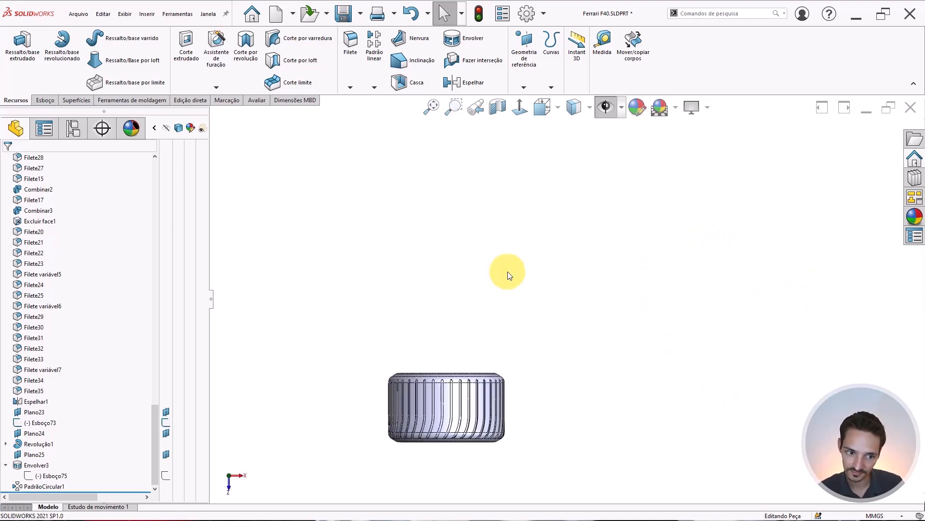
left_click(45, 477)
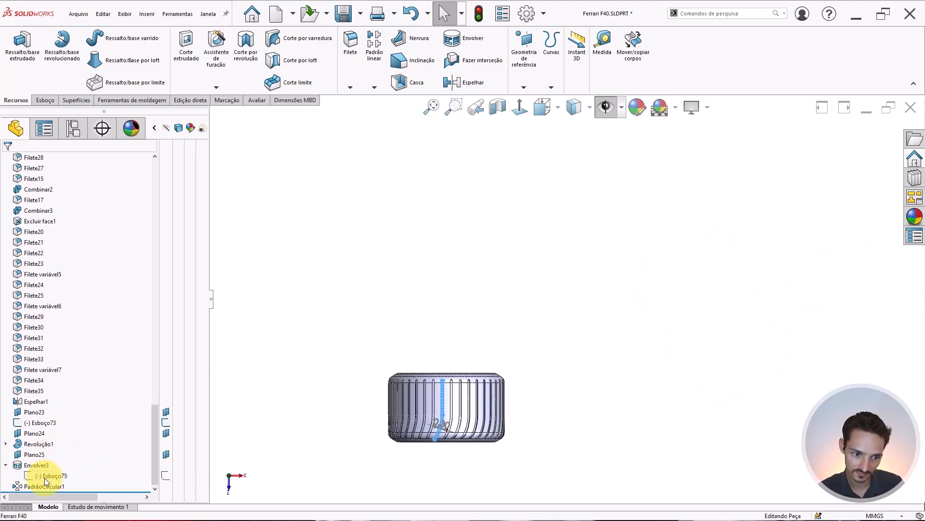
left_click(45, 479)
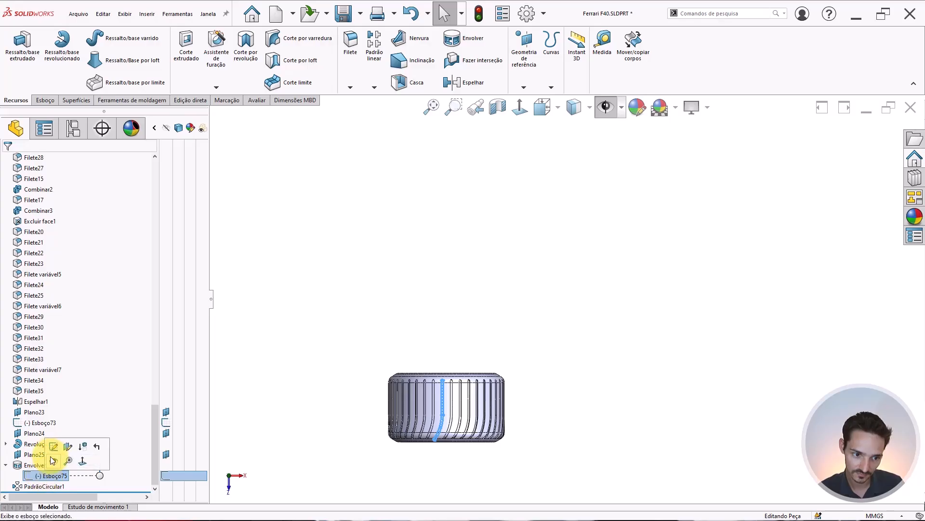
left_click(40, 476)
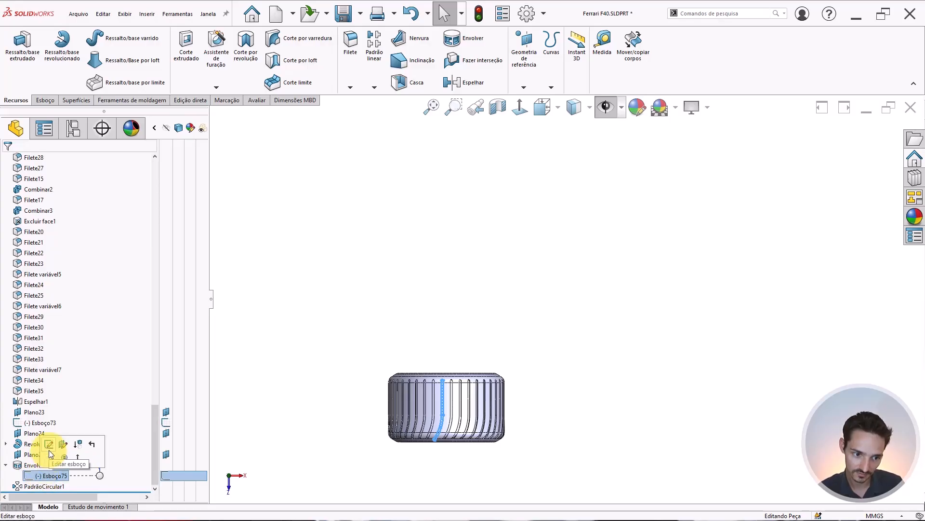
left_click(285, 325)
scroll(419, 385, "down", 4)
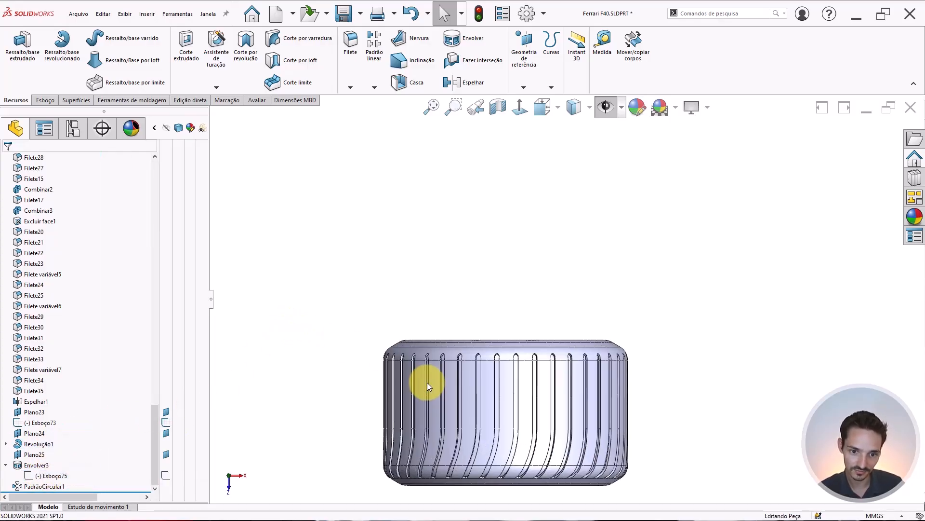
left_click(46, 474)
left_click(55, 447)
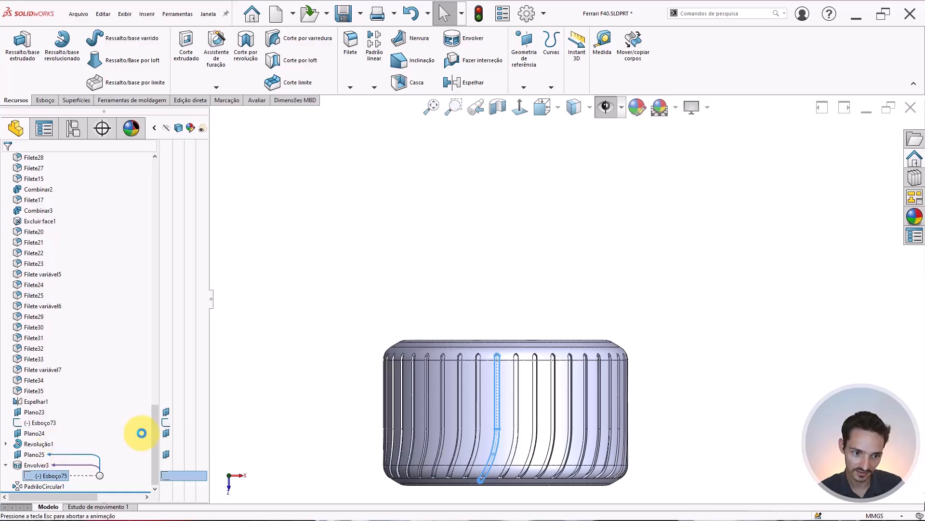
Step: Set the groove profile's offset from its centerline to 0.15 mm
scroll(739, 430, "down", 6)
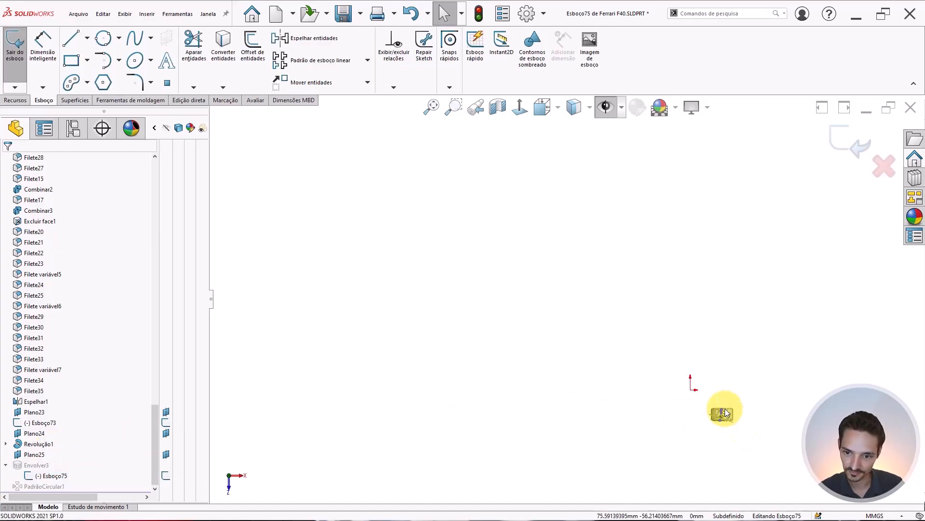
scroll(644, 351, "down", 8)
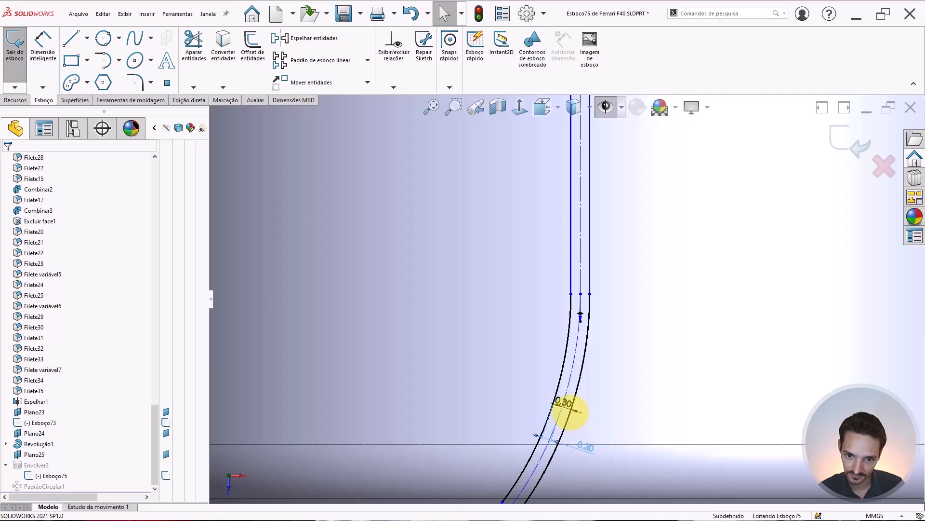
left_click(565, 406)
left_click(588, 403)
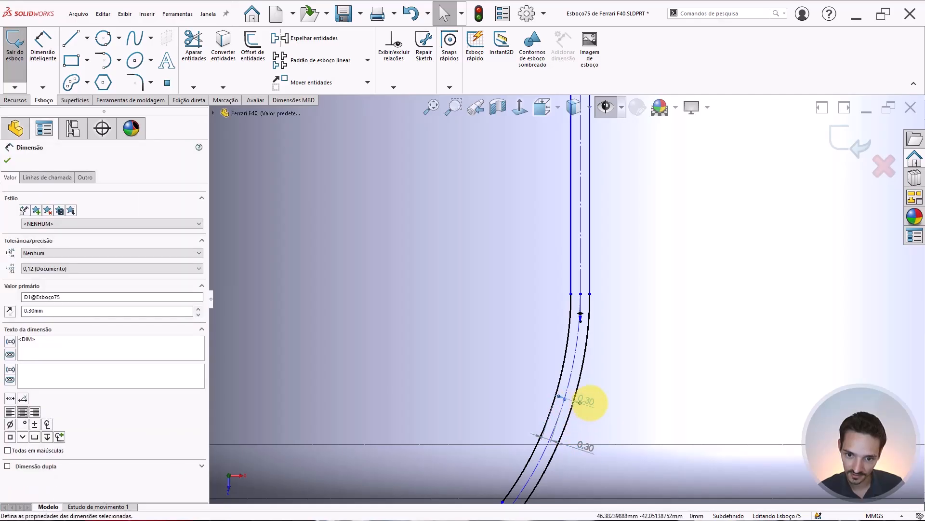
double_click(591, 403)
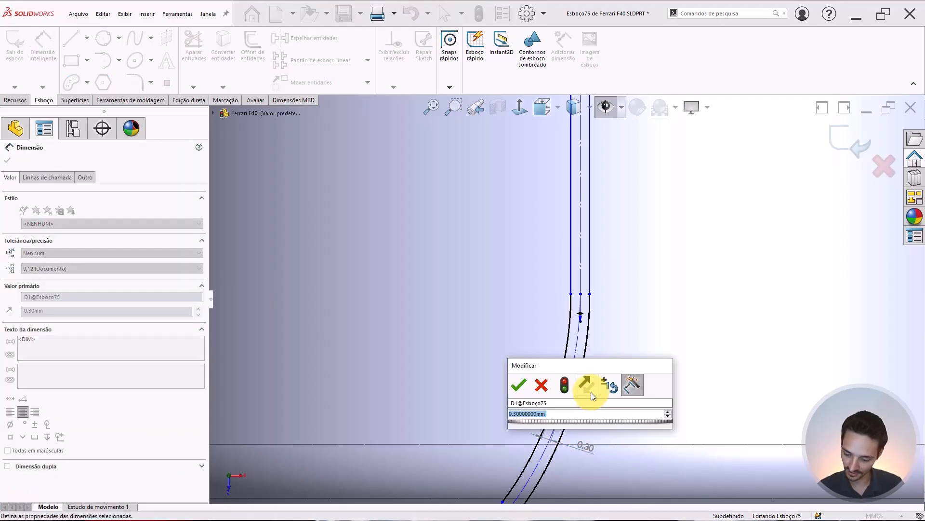
type(".15")
key("Return")
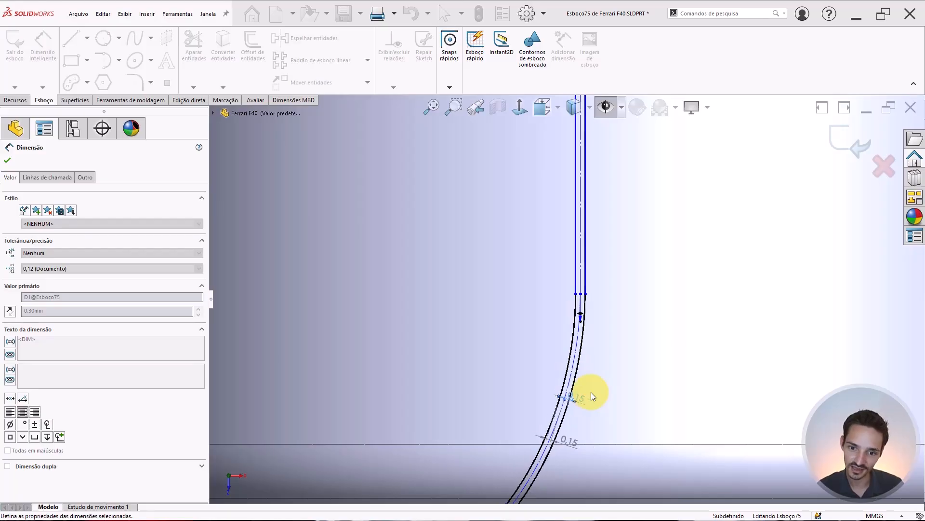
Step: Finish dimensioning the tread groove sketch and exit it so the wrap and circular pattern rebuild
key("Escape")
scroll(557, 383, "up", 4)
scroll(601, 323, "up", 2)
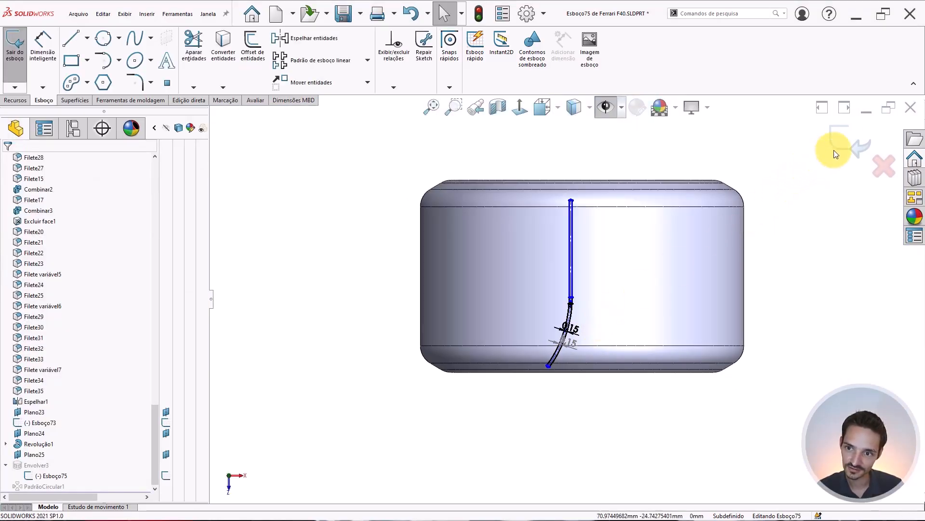
left_click(843, 140)
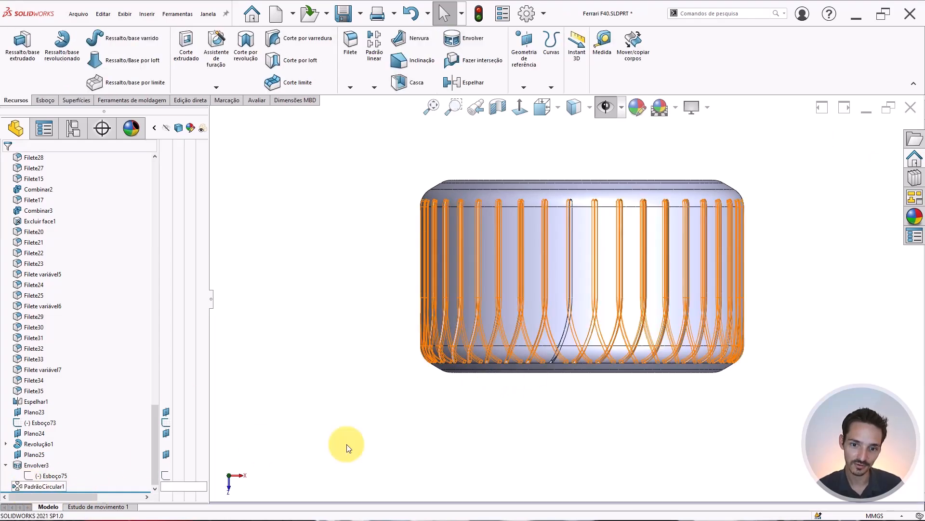
Step: Start a new sketch on Plano24, showing the hidden reference geometry to select the plane and hiding it again
middle_click_drag(620, 343, 593, 201)
scroll(619, 309, "up", 4)
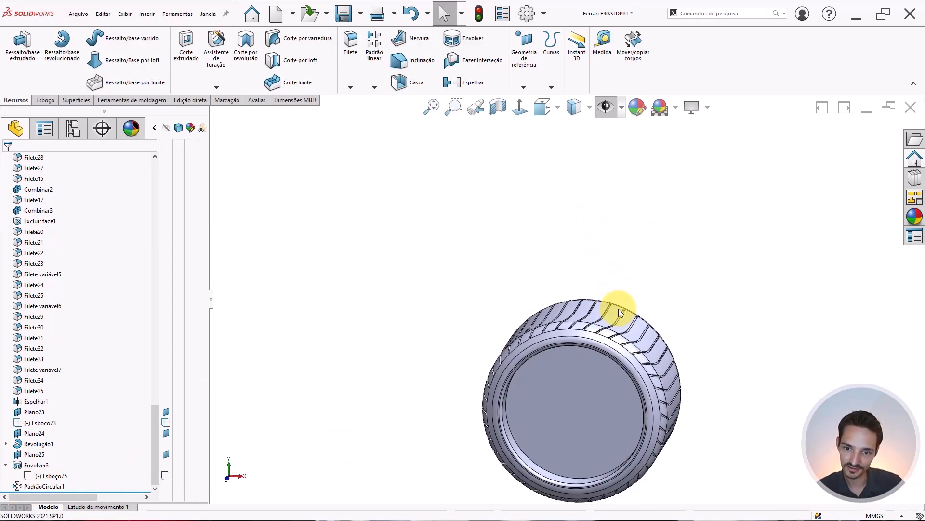
middle_click_drag(607, 291, 582, 319)
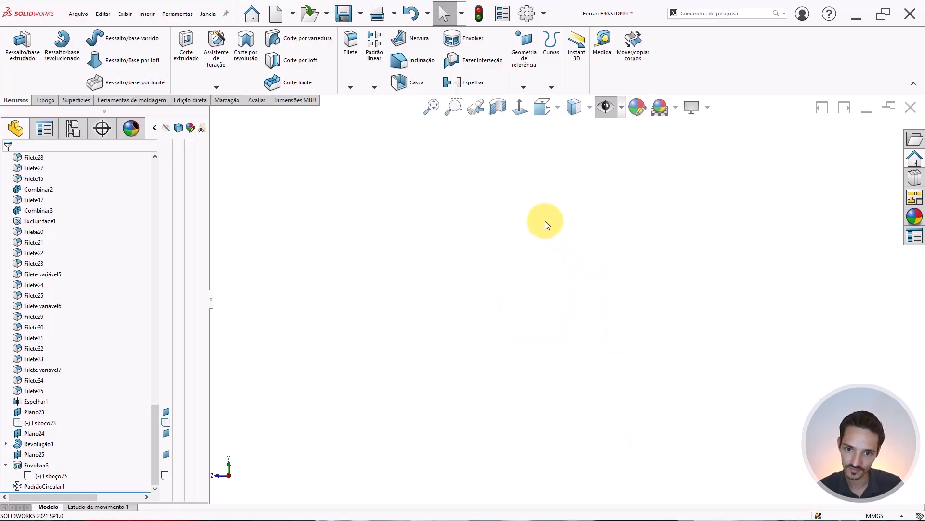
scroll(545, 221, "up", 5)
scroll(547, 206, "down", 5)
scroll(513, 305, "down", 4)
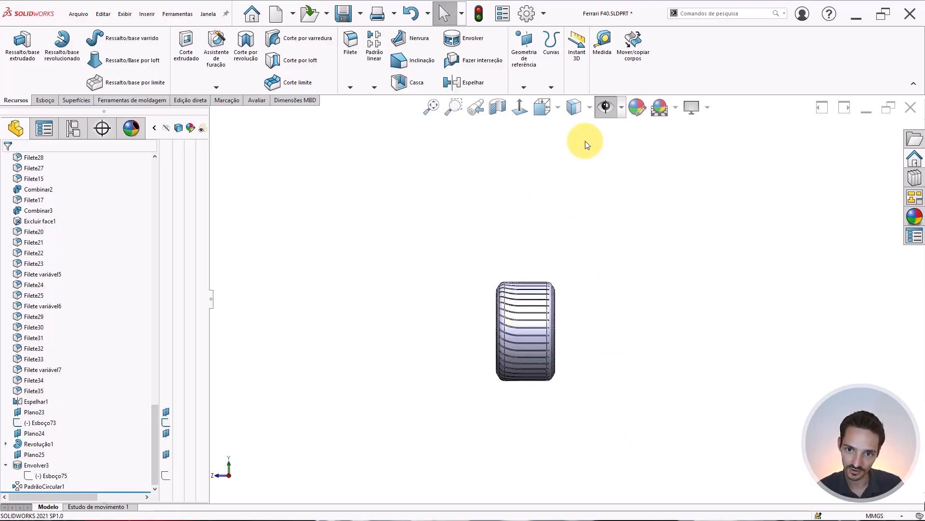
left_click(614, 99)
scroll(542, 305, "down", 3)
scroll(542, 304, "up", 5)
scroll(321, 322, "up", 1)
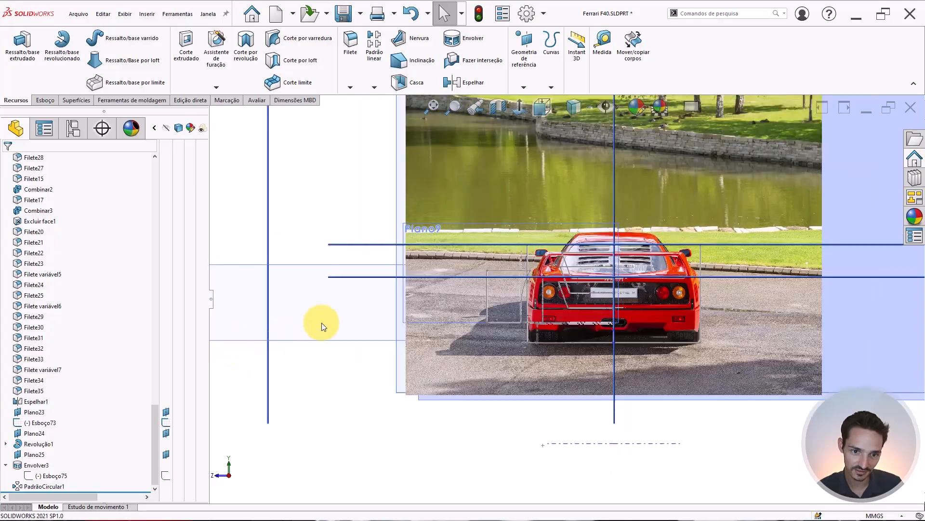
scroll(322, 323, "up", 3)
left_click(338, 310)
key("s")
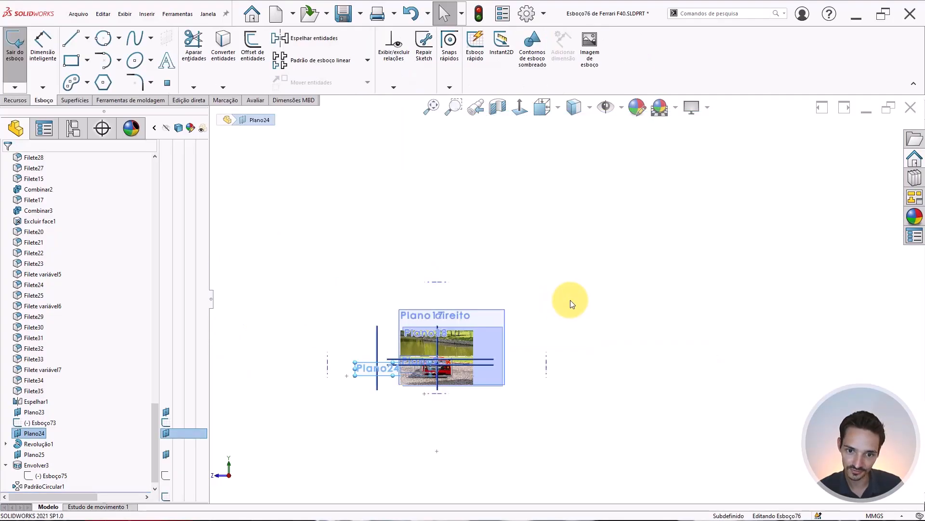
scroll(424, 369, "down", 6)
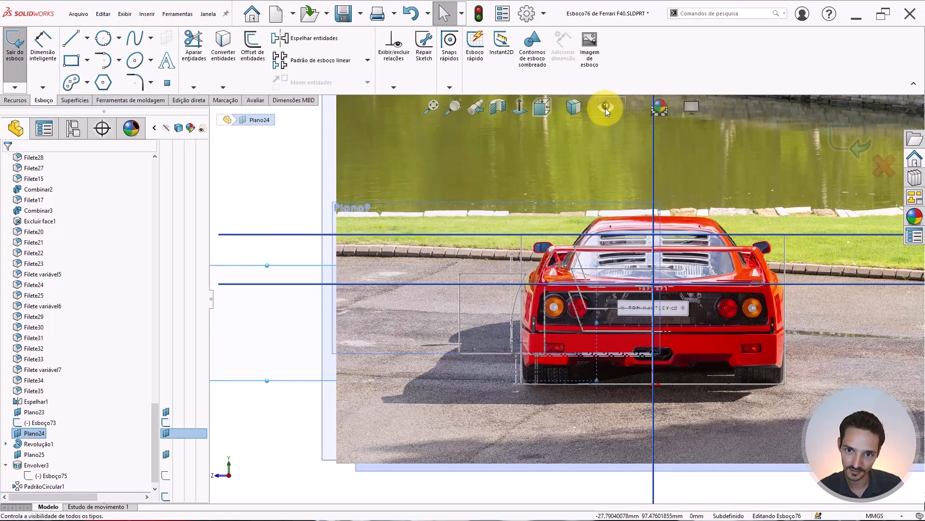
left_click(606, 108)
Step: Sketch three separate upright corner rectangles across the tyre's top edge, each about 0.85 to 0.94 mm wide
scroll(598, 319, "down", 4)
right_click_drag(707, 261, 728, 299)
scroll(533, 255, "down", 5)
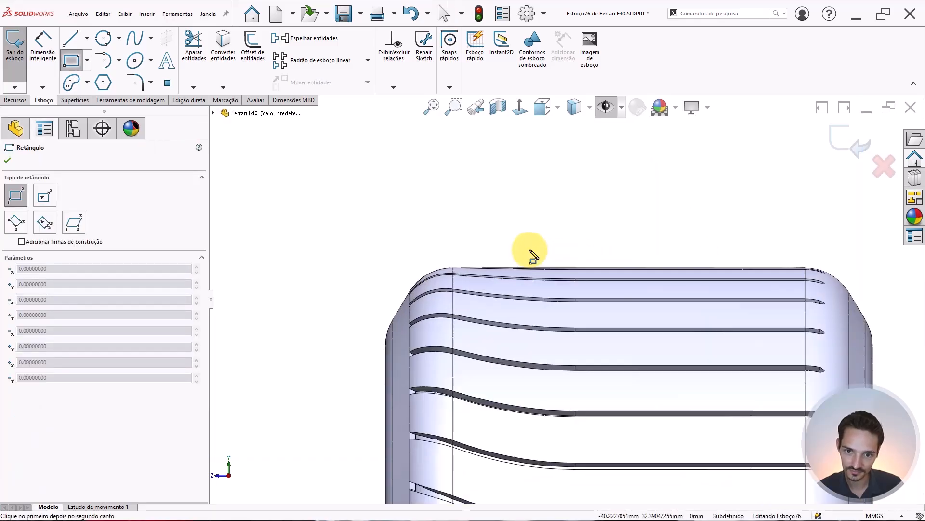
left_click(488, 249)
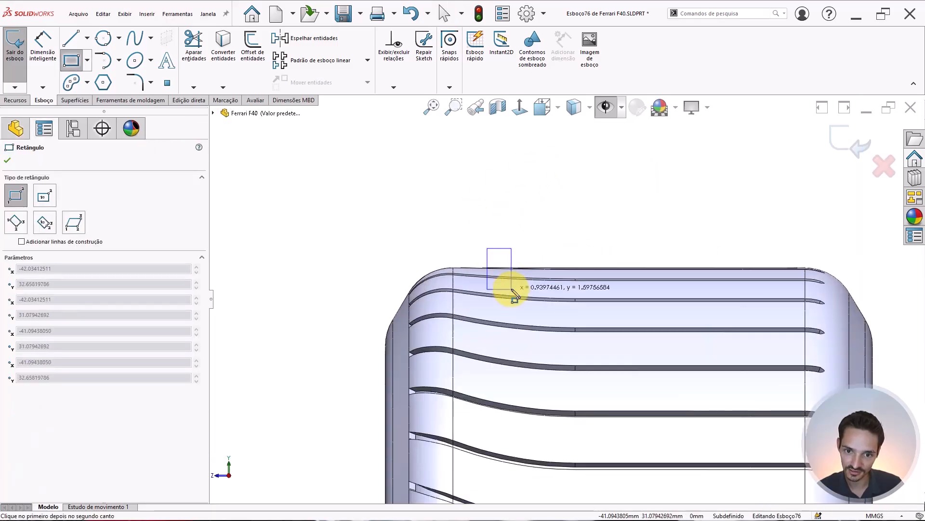
left_click(512, 289)
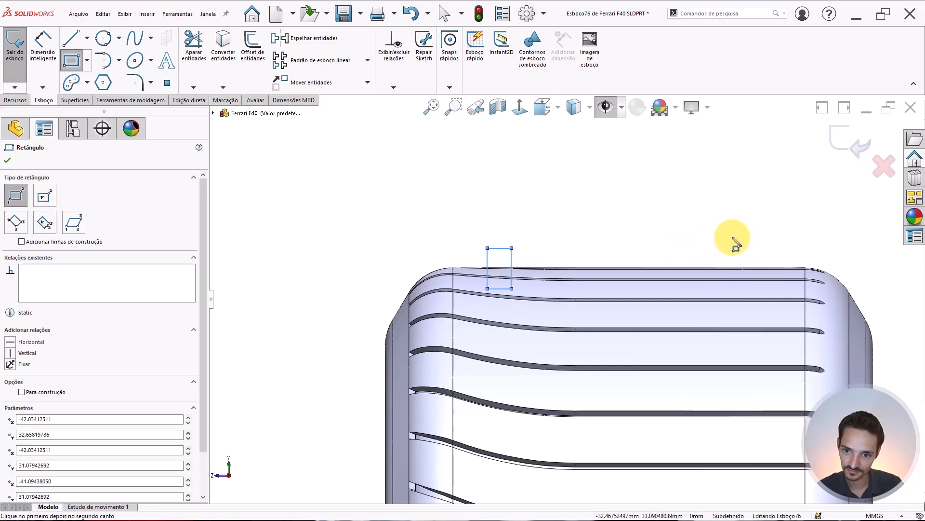
left_click(603, 240)
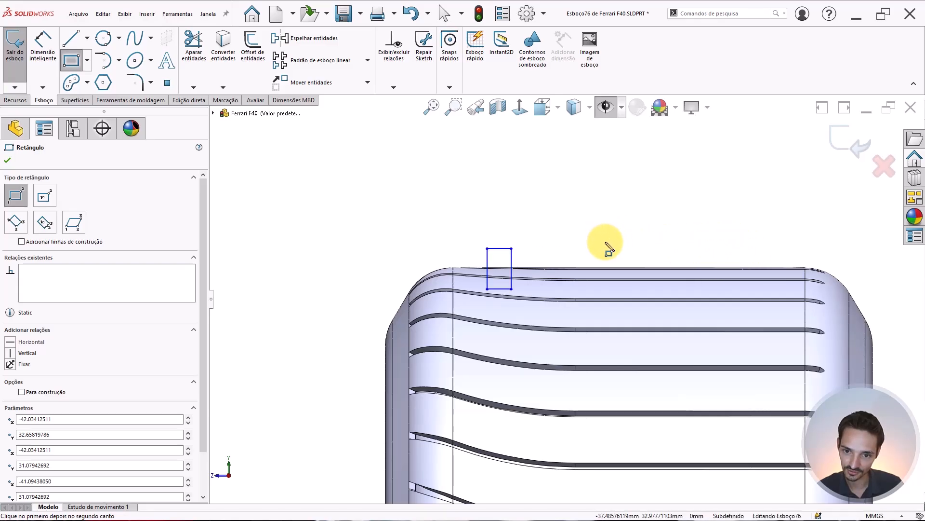
left_click(626, 283)
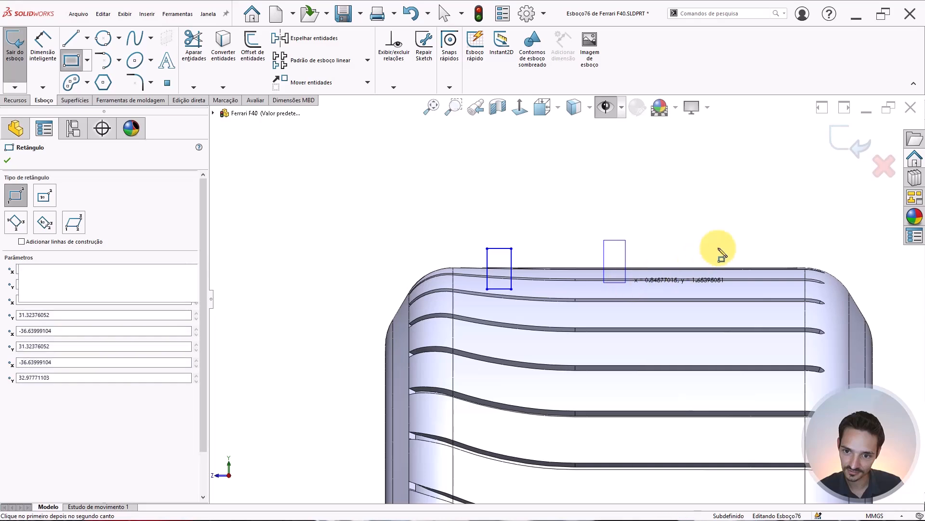
left_click(736, 240)
key("Escape")
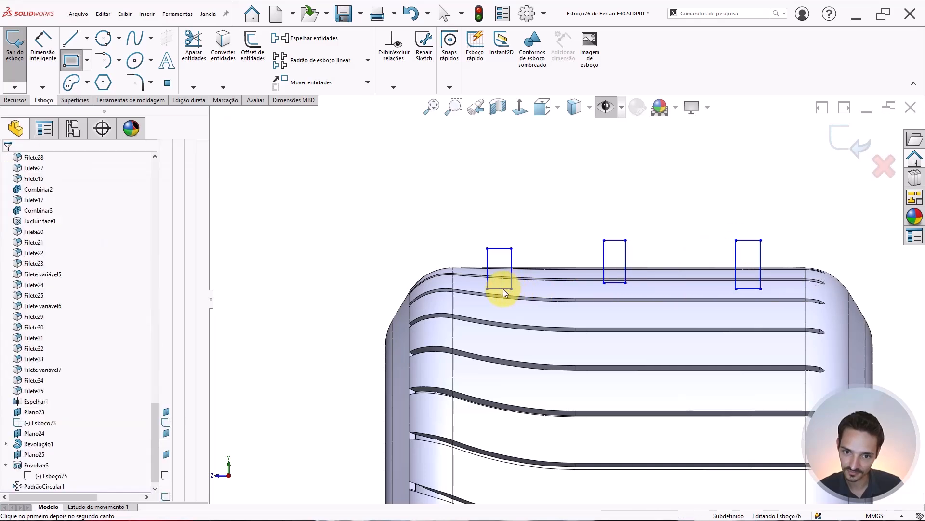
Step: Make the bottom edges of the three rectangles collinear
left_click(504, 288)
left_click(755, 290, "ctrl")
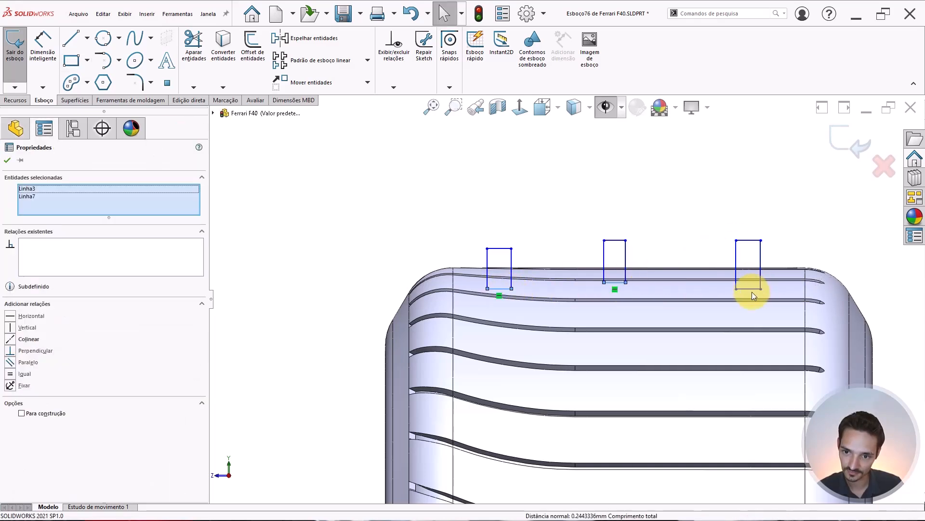
left_click(752, 291, "ctrl")
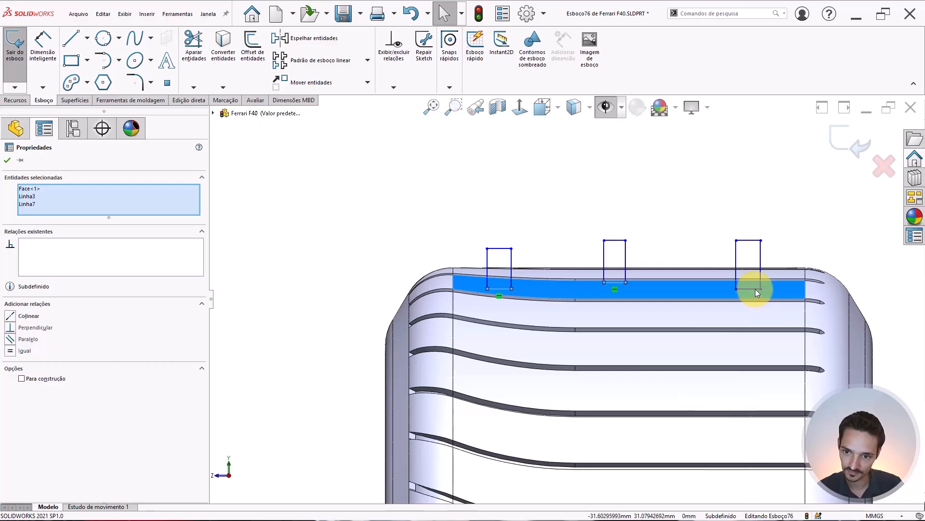
left_click(756, 289, "ctrl")
left_click(771, 288, "ctrl")
left_click(774, 277, "ctrl")
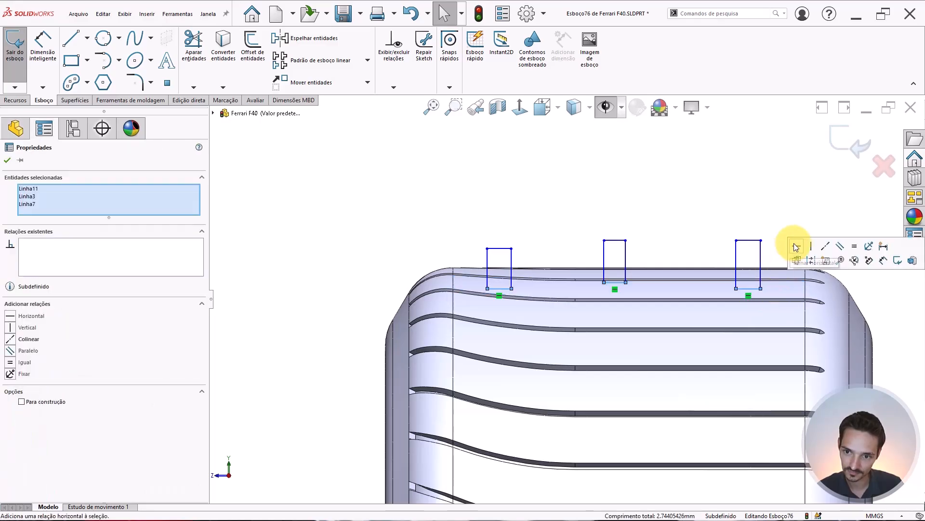
left_click(824, 249)
key("Escape")
Step: Make the top edges of the three rectangles equal in length
scroll(595, 279, "down", 2)
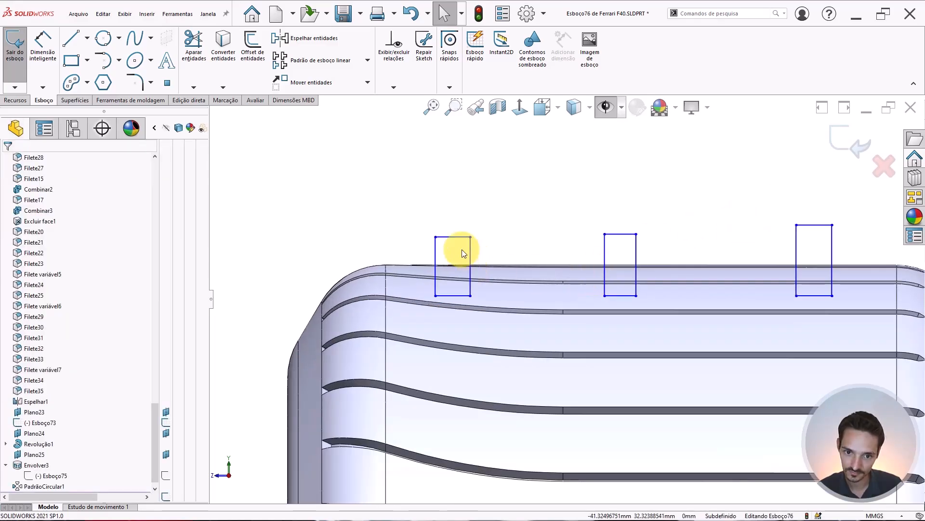
left_click(459, 238)
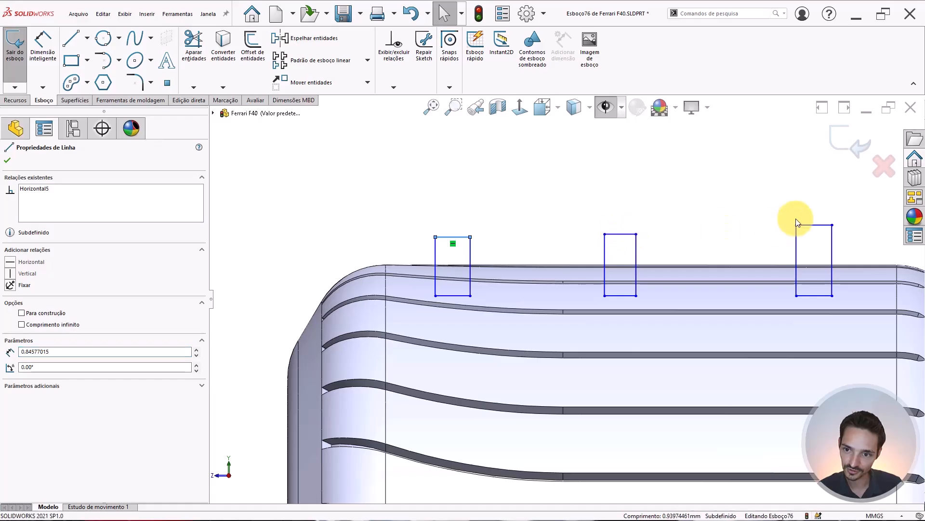
left_click(809, 225, "ctrl")
left_click(810, 225, "ctrl")
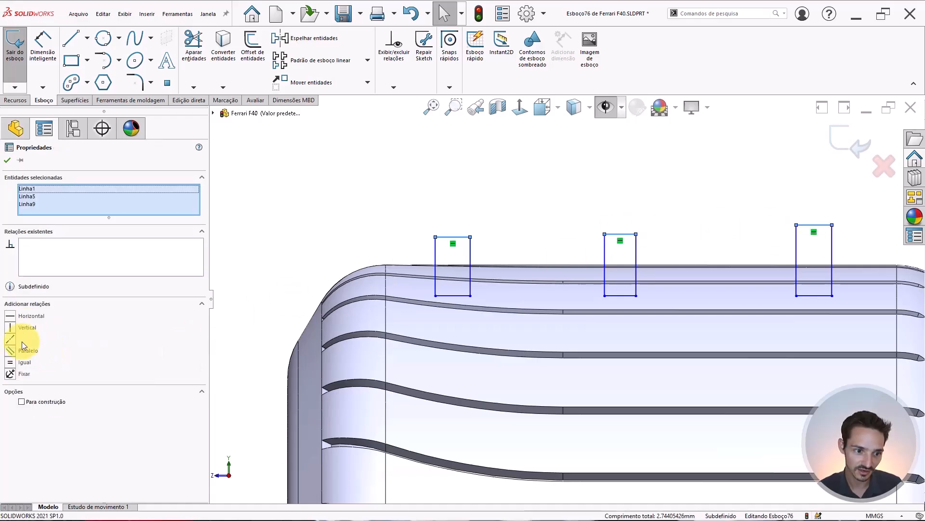
left_click(17, 365)
left_click(447, 208)
Step: Dimension the width of the first rectangle, nearest the curved groove ends, as 0.3 mm
right_click_drag(448, 208, 447, 155)
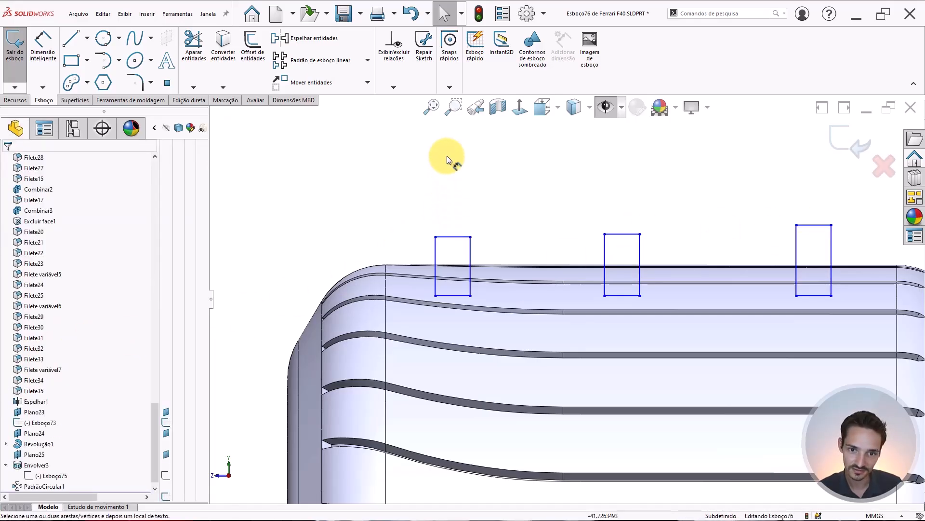
left_click(450, 236)
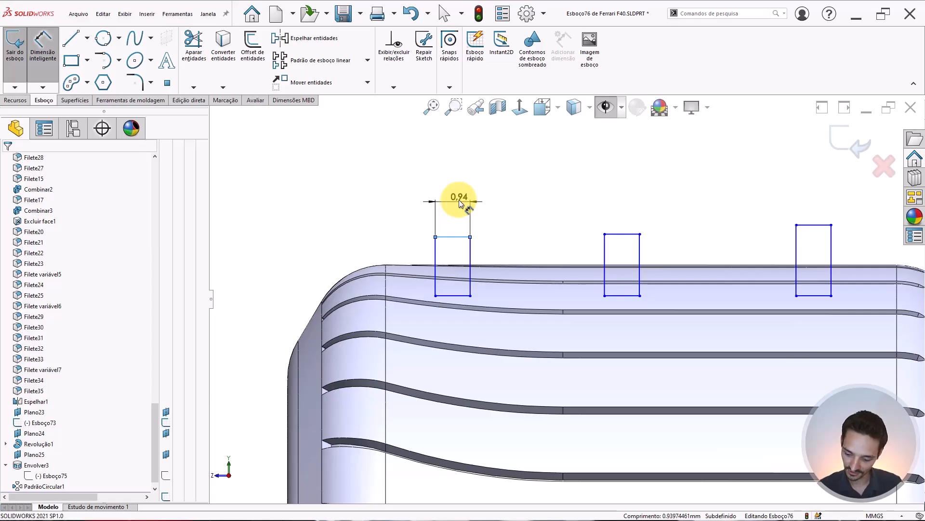
left_click(459, 202)
type(".3")
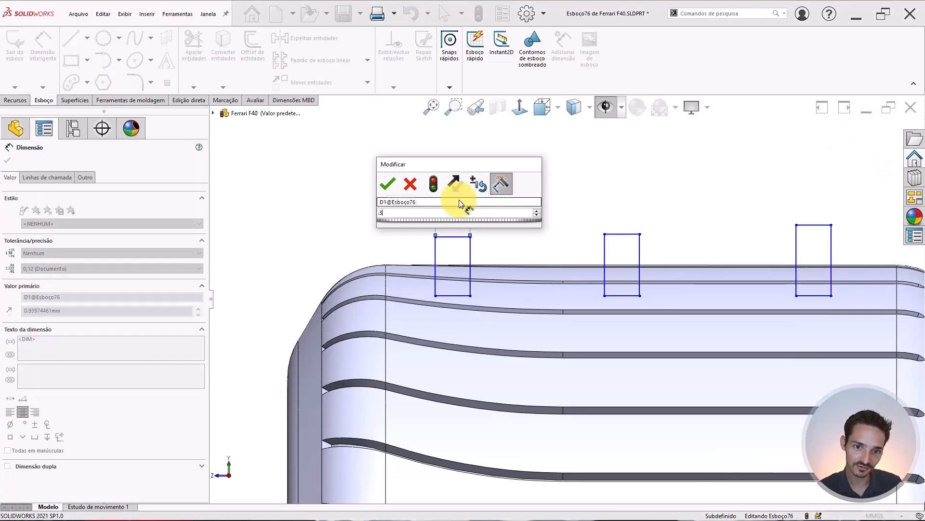
key("Escape")
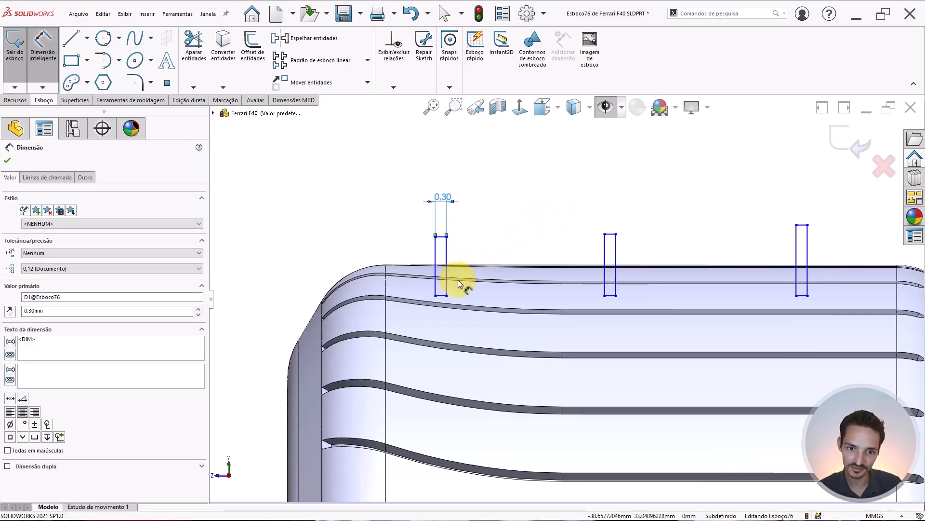
key("Escape")
Step: Dimension the depth from the tyre's top edge to the first rectangle's bottom edge as 0.3 mm
scroll(496, 243, "down", 2)
right_click_drag(495, 225, 493, 192)
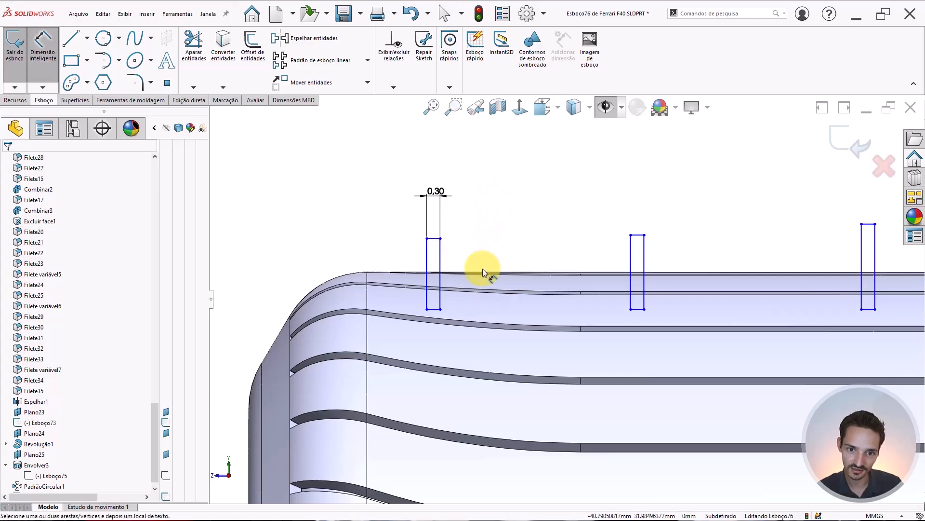
scroll(482, 270, "down", 2)
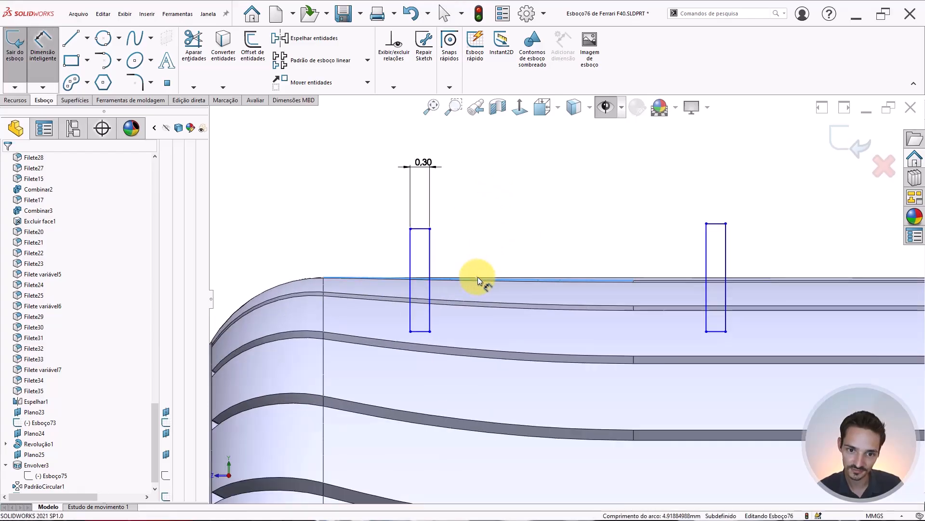
scroll(478, 279, "down", 3)
left_click(474, 282)
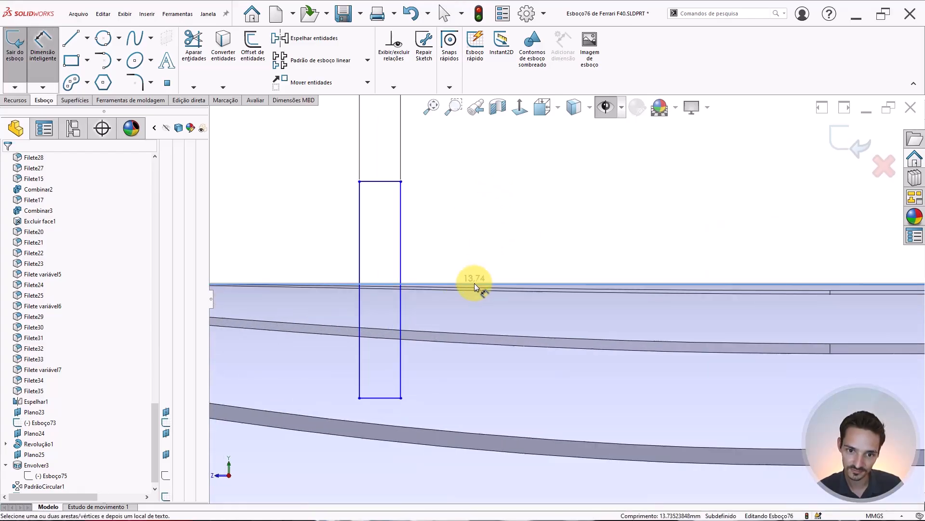
left_click(376, 397)
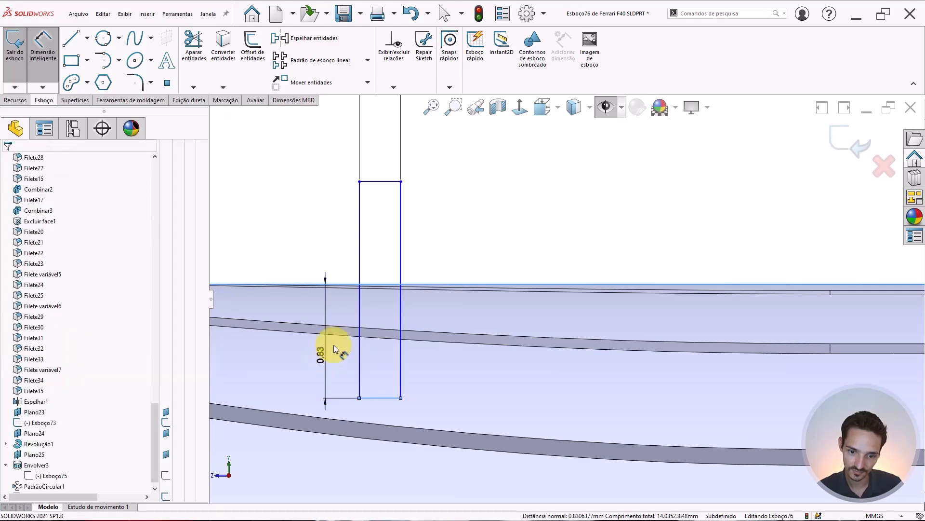
left_click(346, 329)
type("0.3")
key("Return")
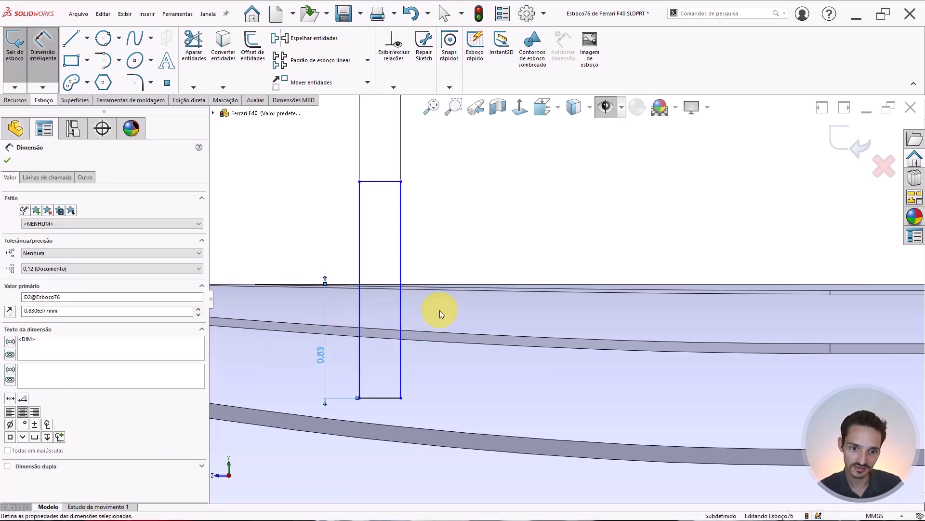
key("Escape")
scroll(615, 310, "up", 3)
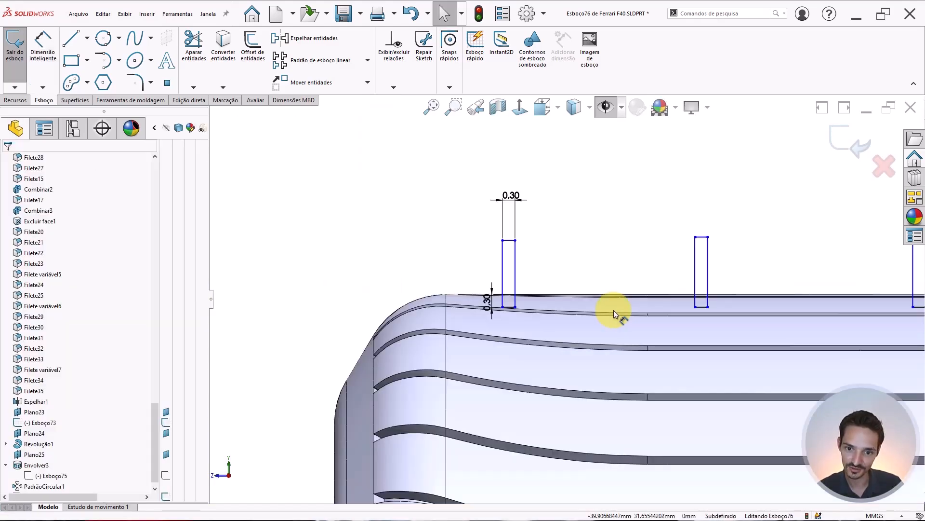
Step: Dimension the horizontal distance from the tread's vertical edge at the curved groove ends to the first rectangle as 1 mm
scroll(715, 308, "up", 2)
scroll(715, 307, "down", 1)
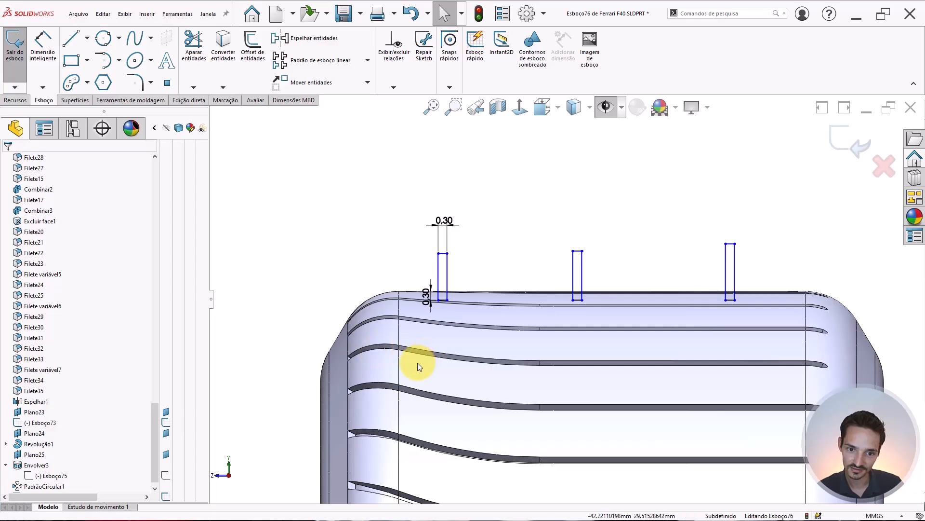
scroll(87, 371, "down", 1)
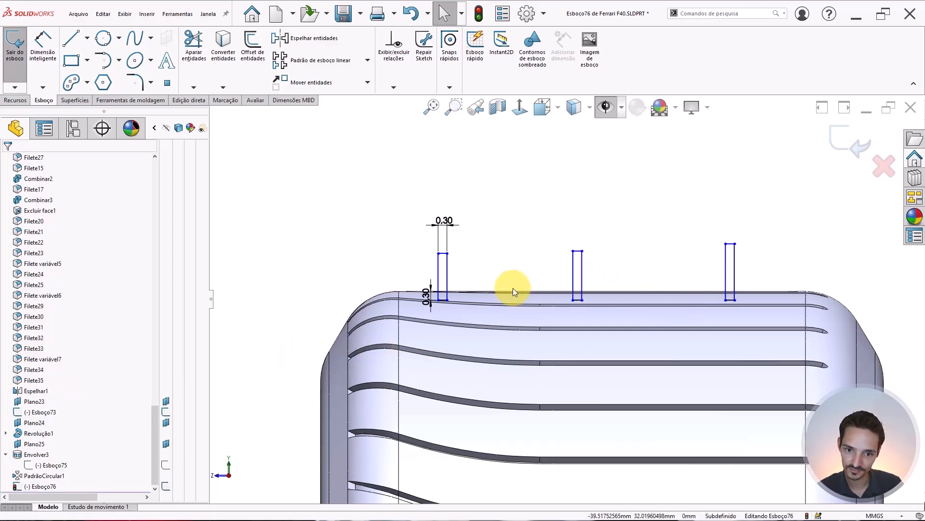
scroll(513, 289, "down", 1)
right_click_drag(508, 244, 508, 212)
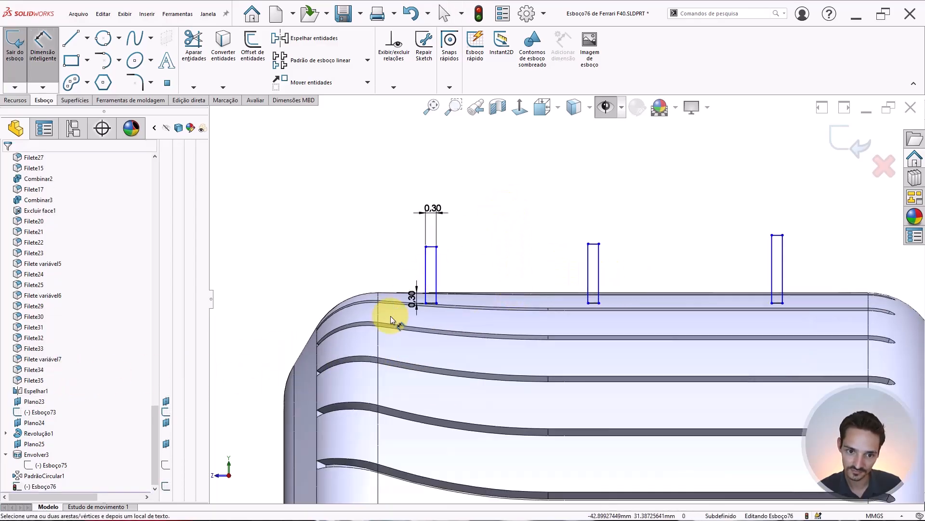
left_click(377, 339)
left_click(423, 277)
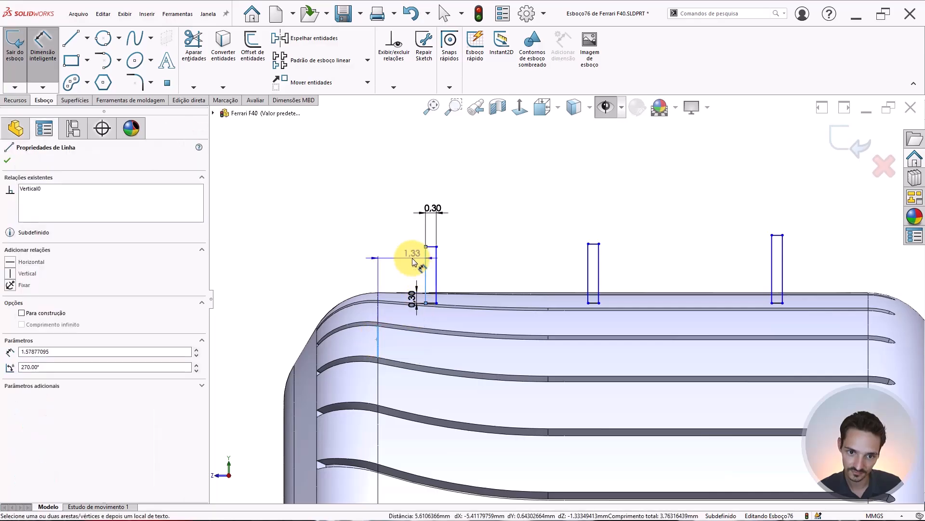
left_click(411, 259)
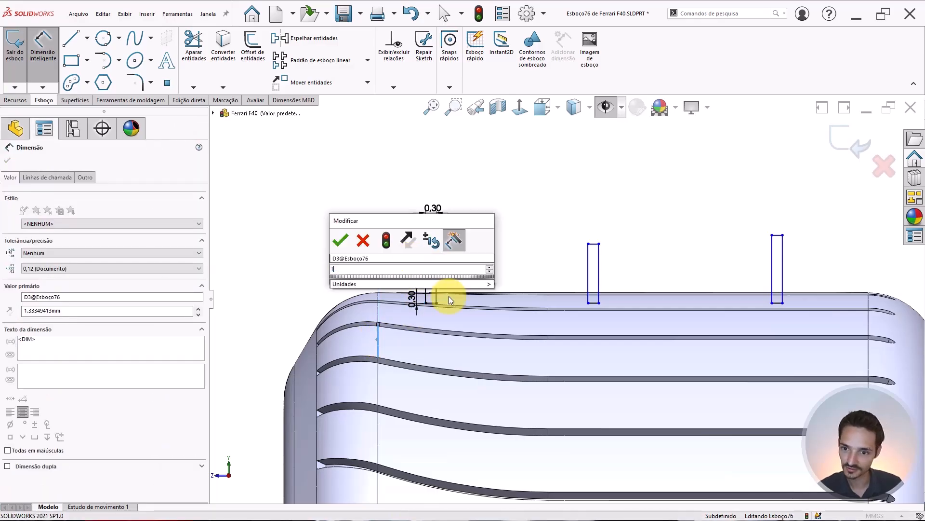
key("Return")
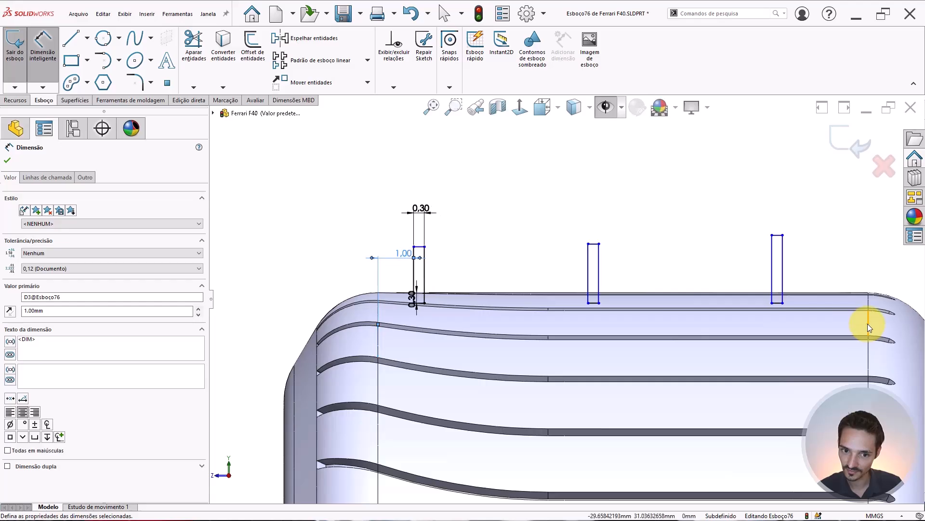
Step: Dimension the distance from the third rectangle's outer side to the tread's opposite vertical edge as 1 mm
left_click(868, 324)
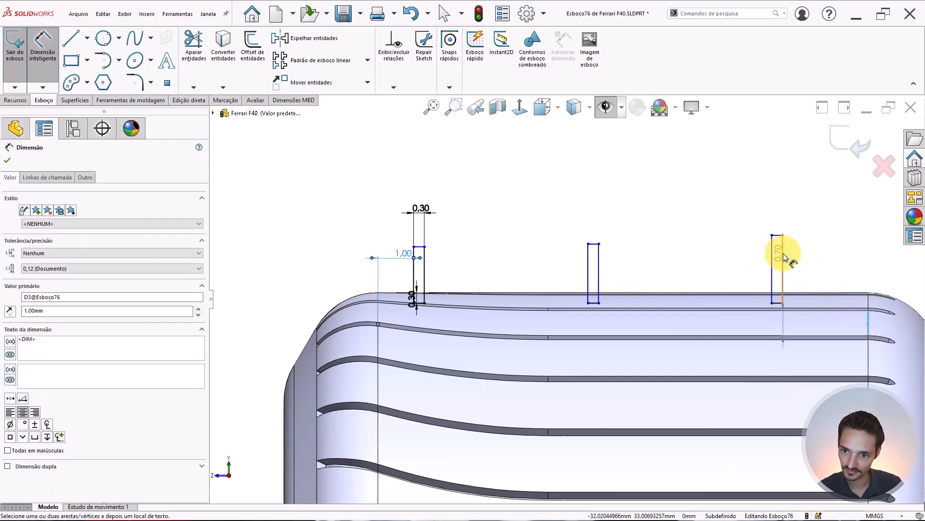
left_click(805, 258)
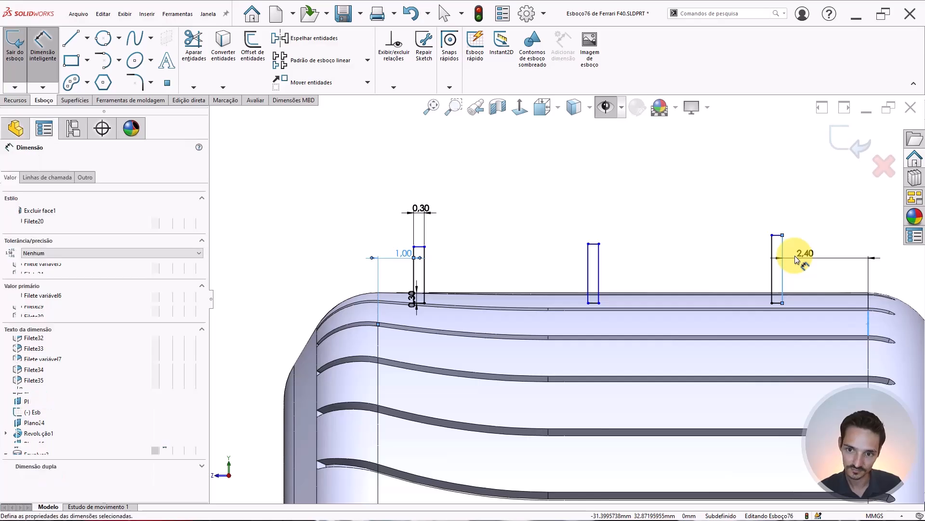
left_click(794, 255)
type("1")
key("Return")
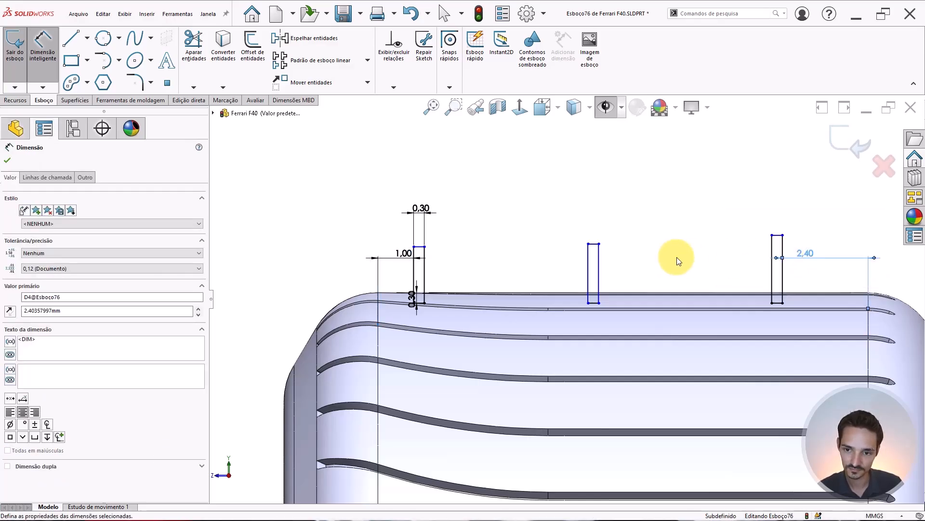
scroll(681, 259, "down", 1)
key("Escape")
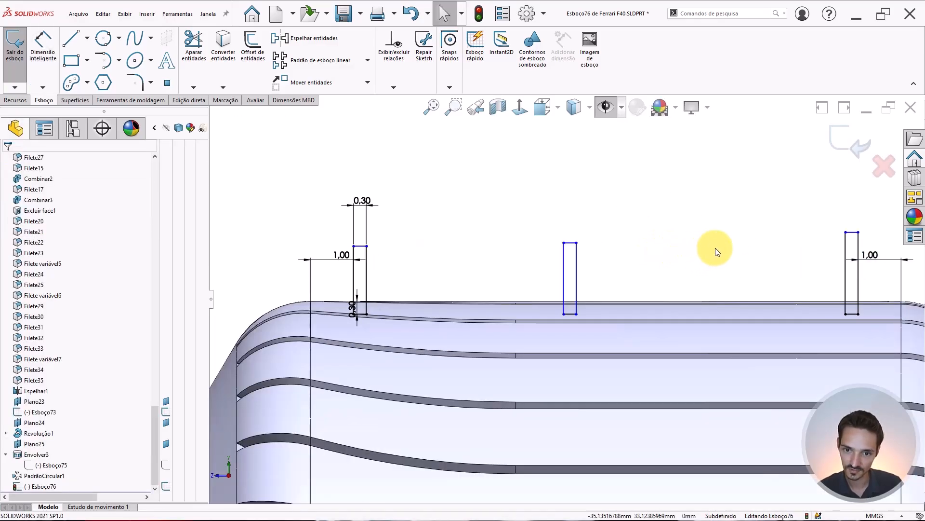
Step: Draw two horizontal construction lines linking the middle rectangle's sides to the facing sides of the first and third rectangles
key("l")
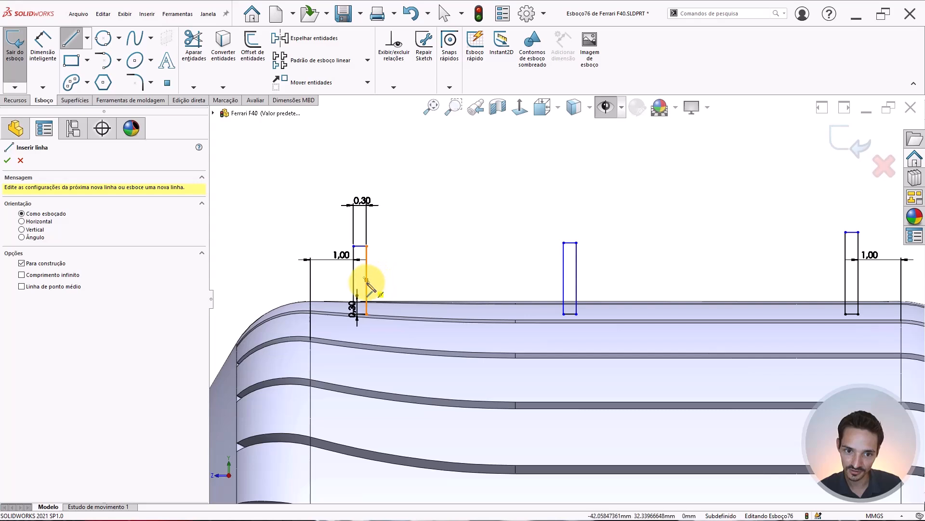
left_click(366, 271)
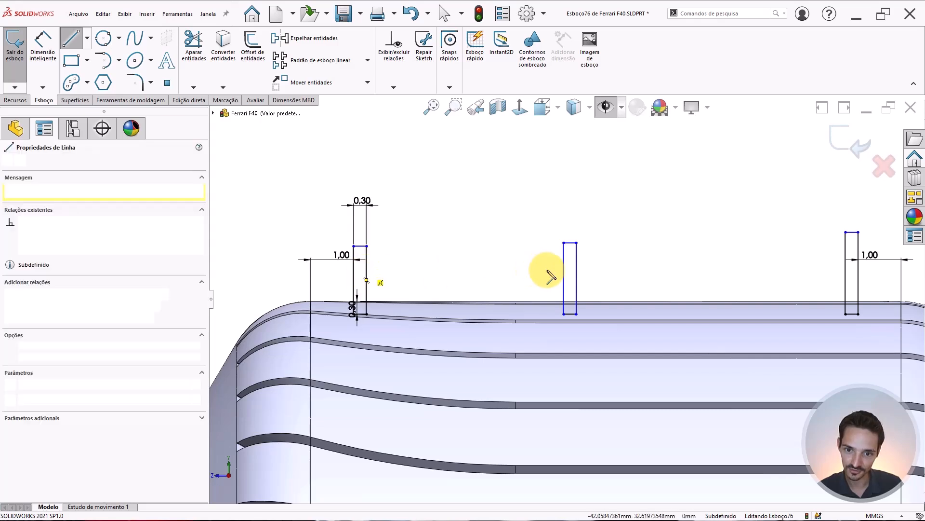
left_click(564, 271)
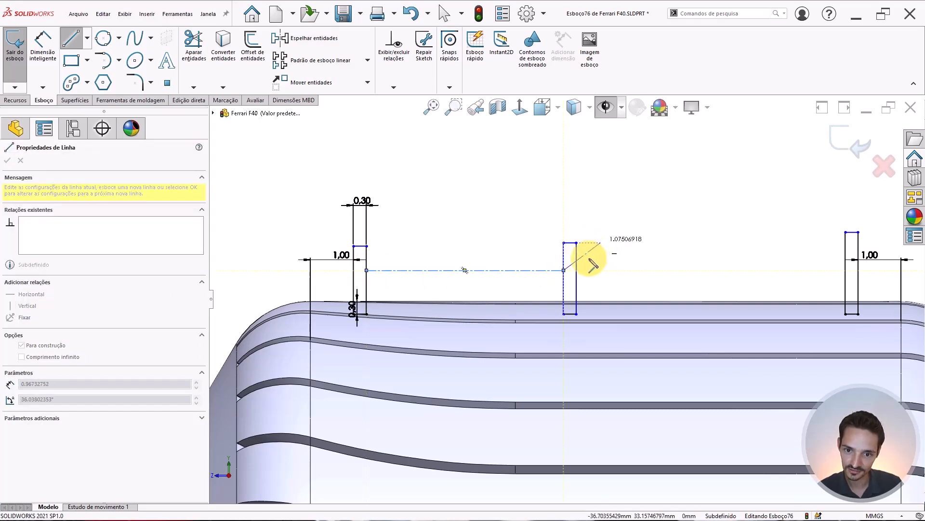
key("Escape")
key("Escape")
key("Return")
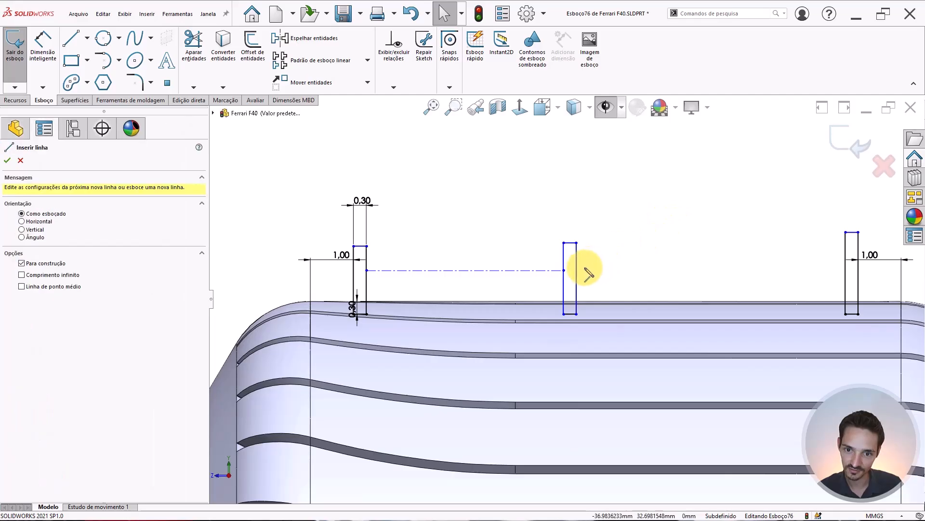
left_click(577, 270)
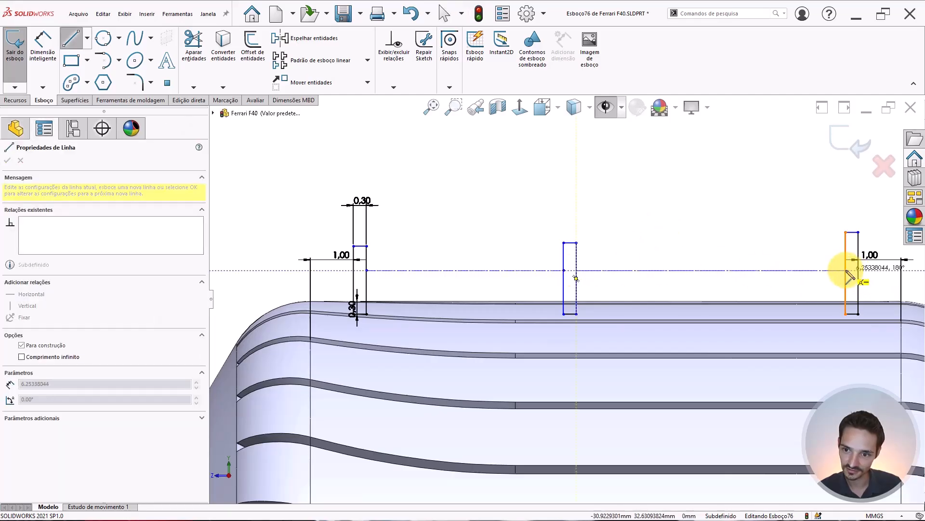
left_click(787, 270)
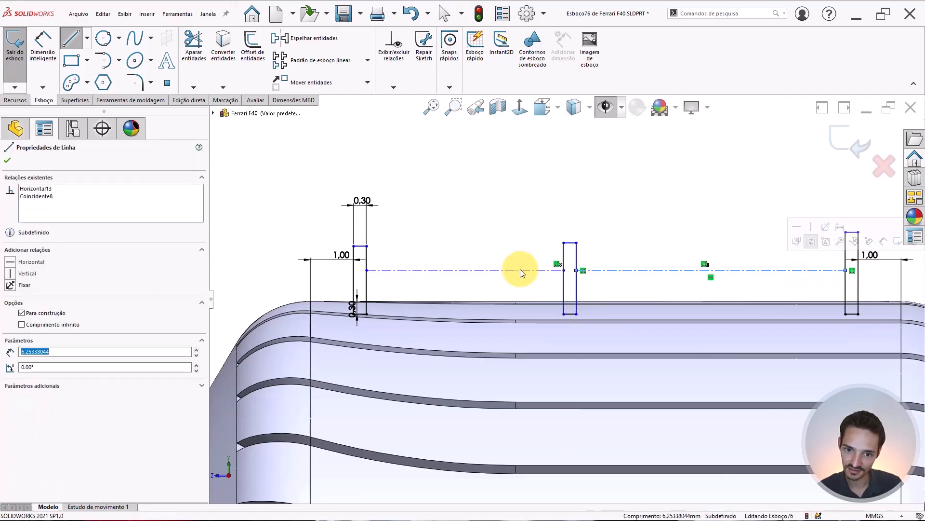
Step: Make the two horizontal construction lines equal in length so the middle rectangle is centred between the outer ones
left_click(522, 271, "ctrl")
left_click(619, 230)
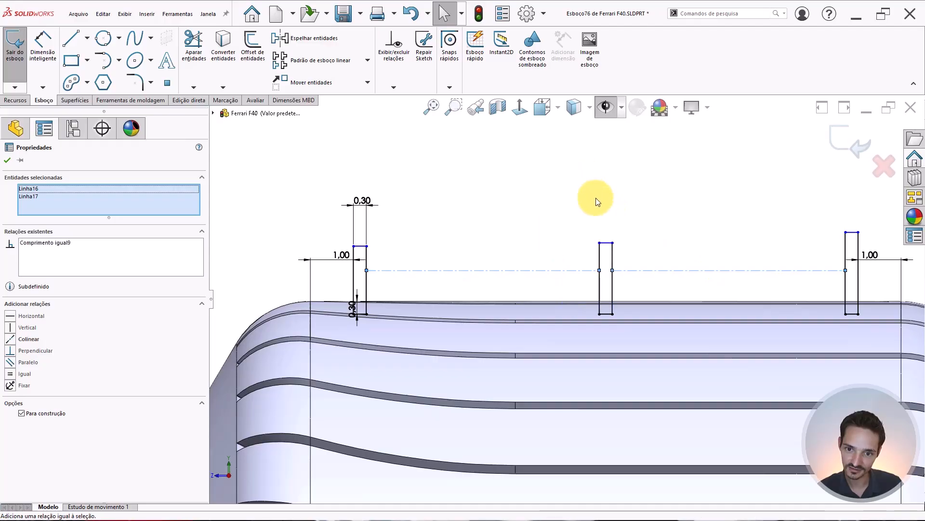
left_click(568, 236)
Step: Examine the spacing and number of circumferential tread grooves on the tyre in the rear reference photo
scroll(537, 225, "up", 9)
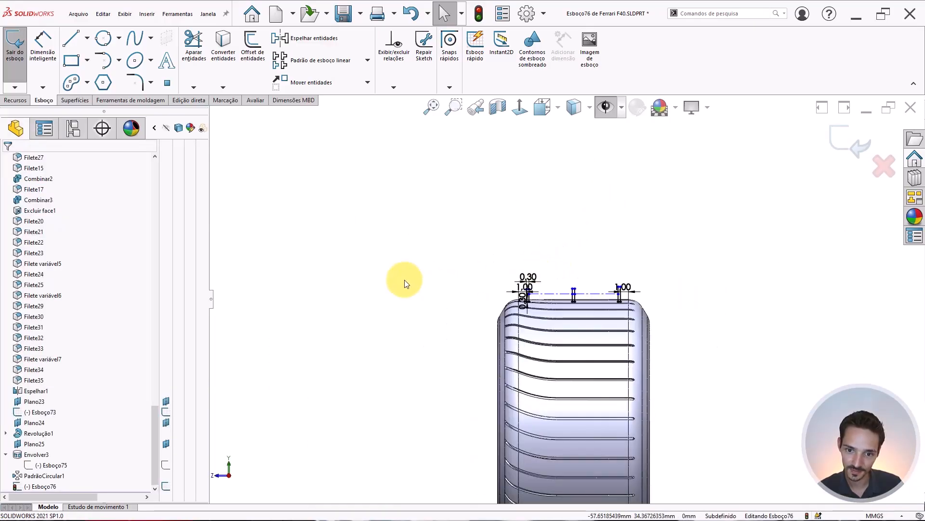
right_click_drag(405, 279, 438, 259)
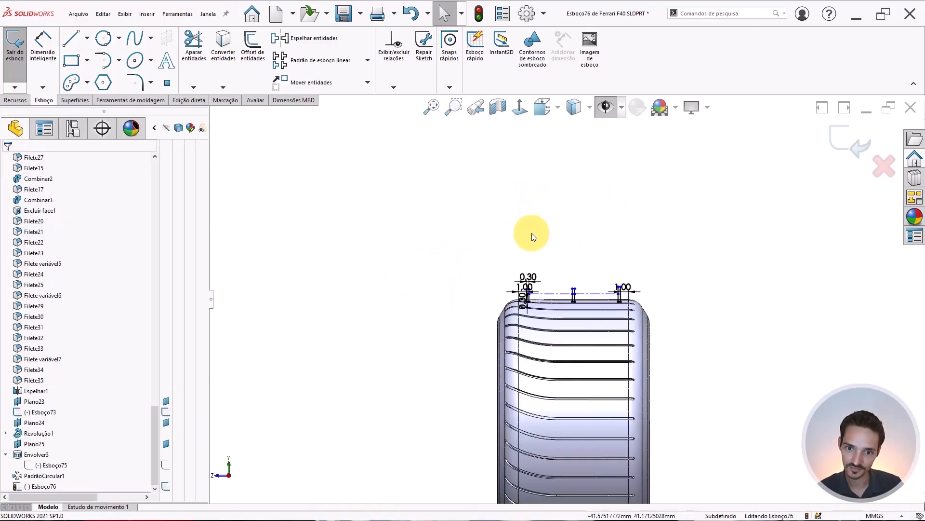
middle_click_drag(533, 238, 532, 235)
right_click_drag(536, 241, 568, 256)
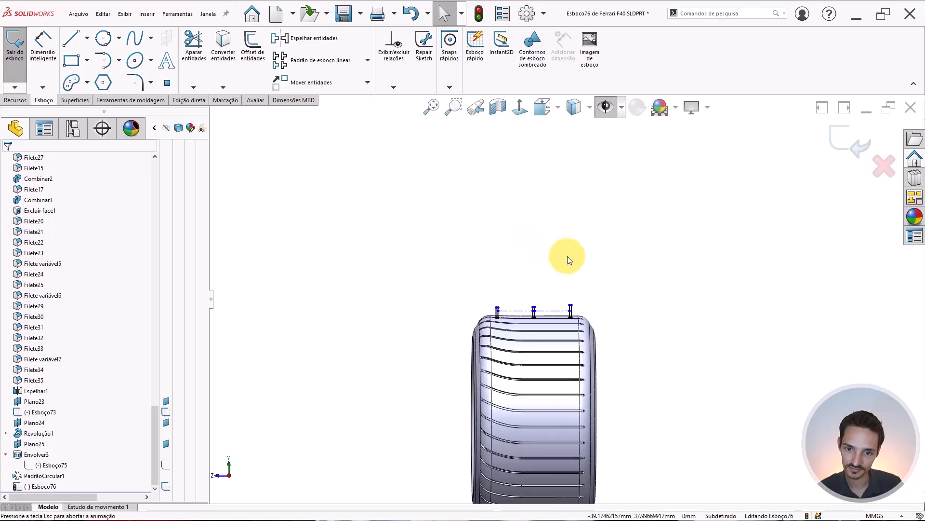
scroll(365, 388, "down", 4)
scroll(563, 352, "down", 4)
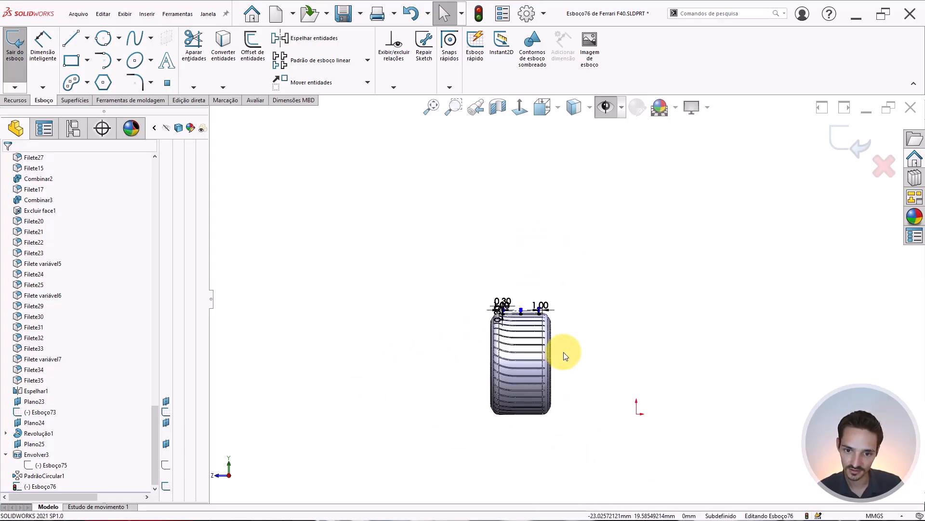
scroll(561, 352, "down", 3)
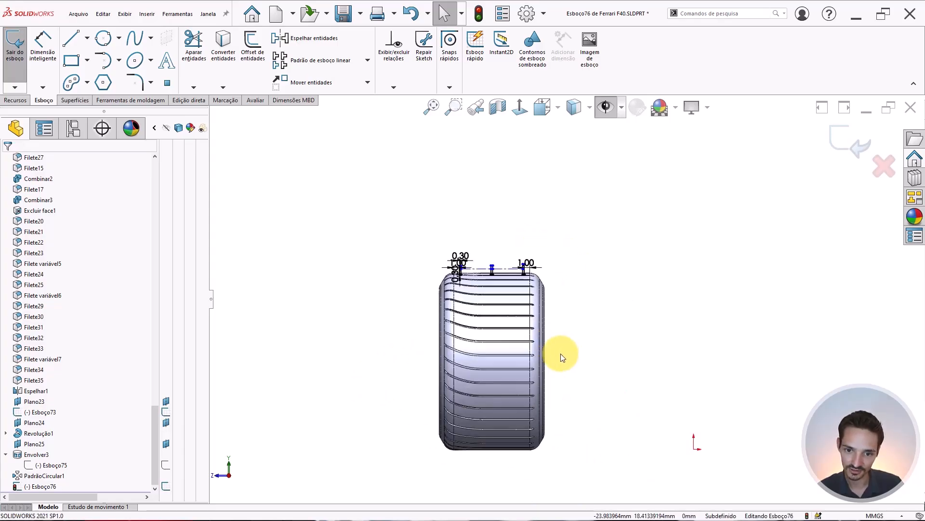
left_click(608, 107)
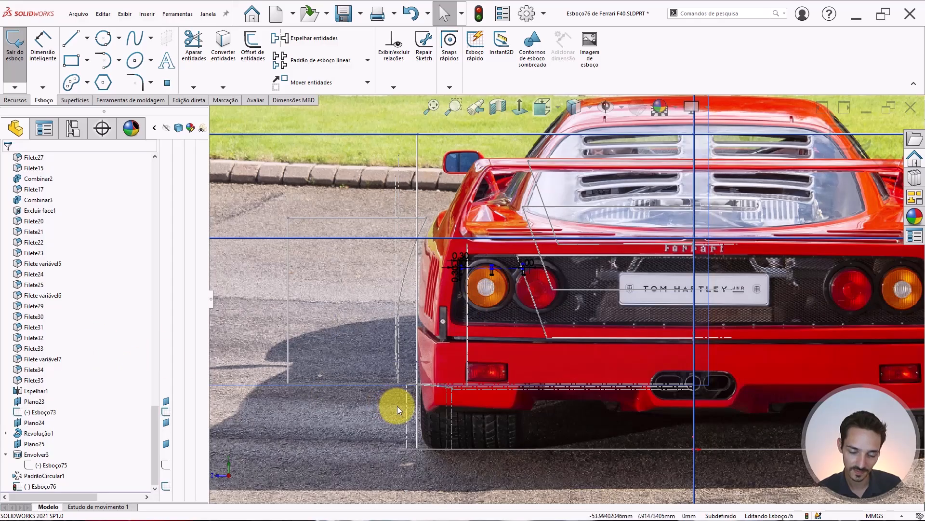
scroll(487, 439, "down", 10)
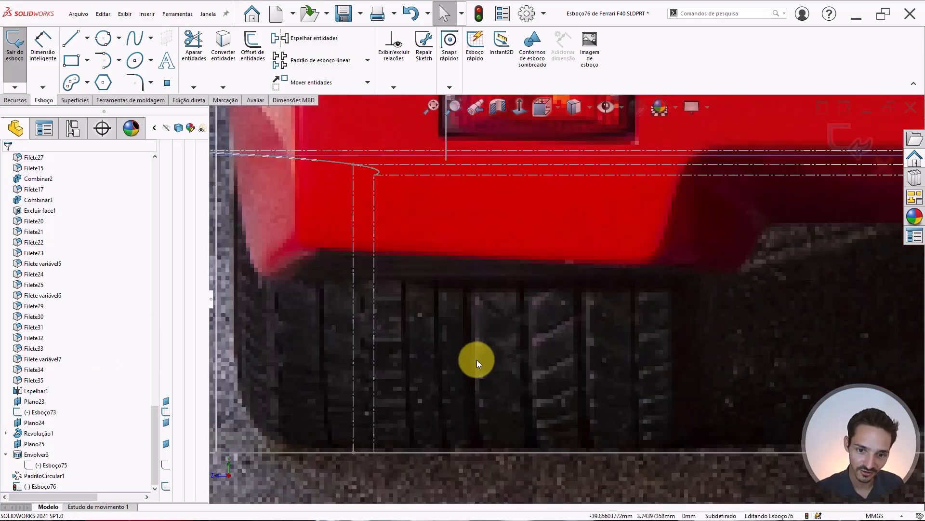
scroll(490, 369, "up", 3)
scroll(597, 349, "up", 4)
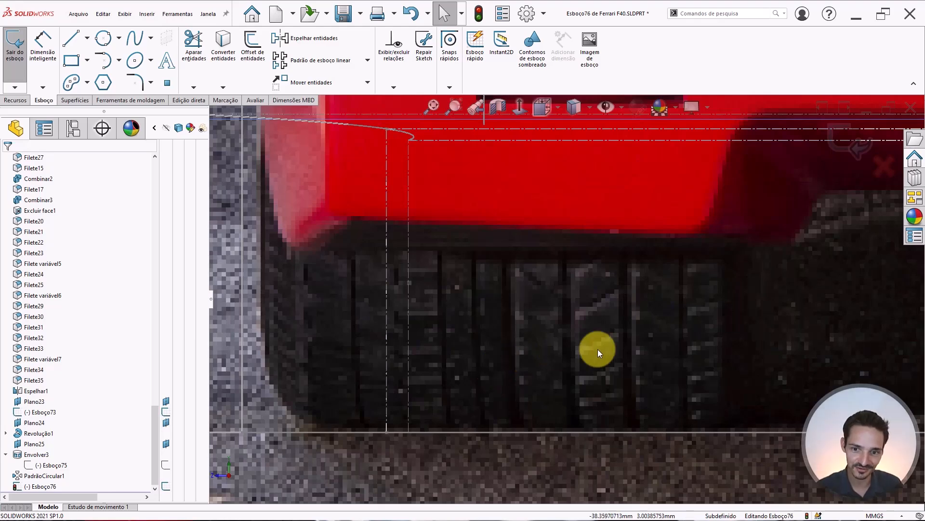
scroll(601, 342, "down", 4)
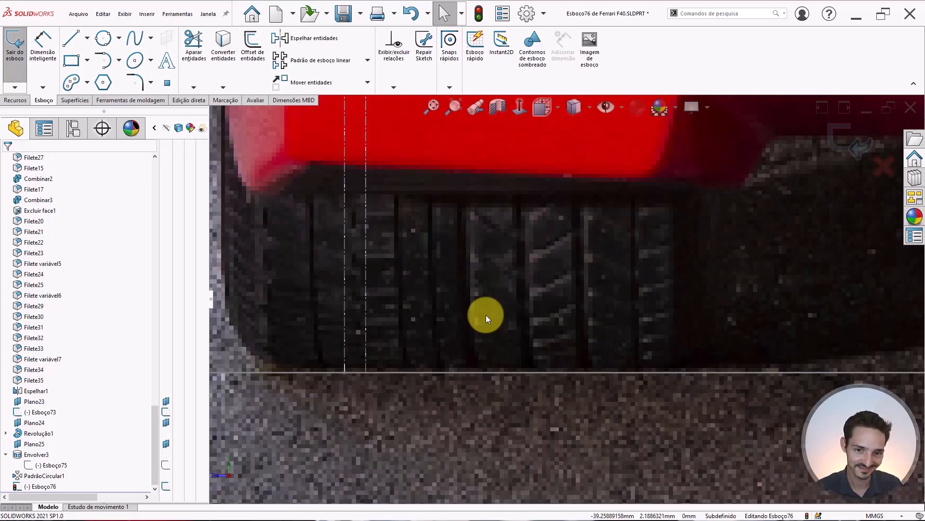
scroll(513, 227, "up", 4)
scroll(573, 299, "down", 4)
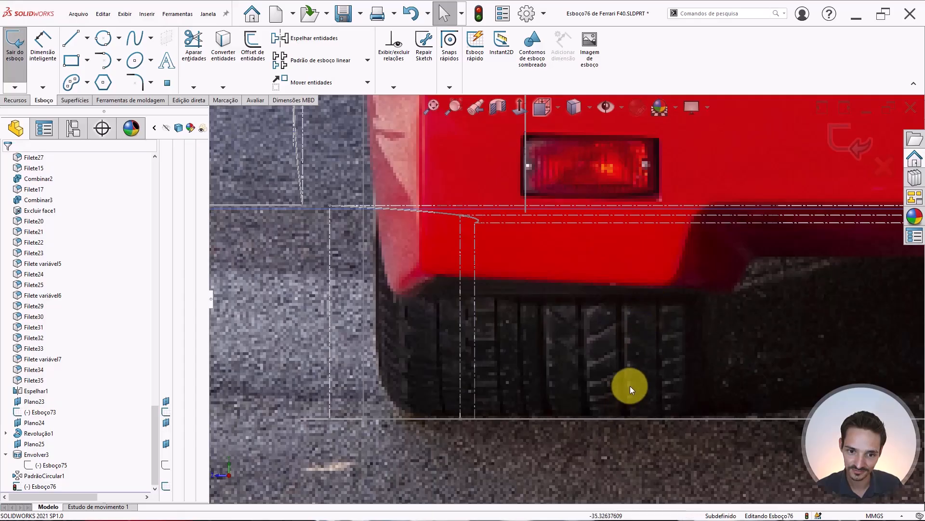
left_click(600, 114)
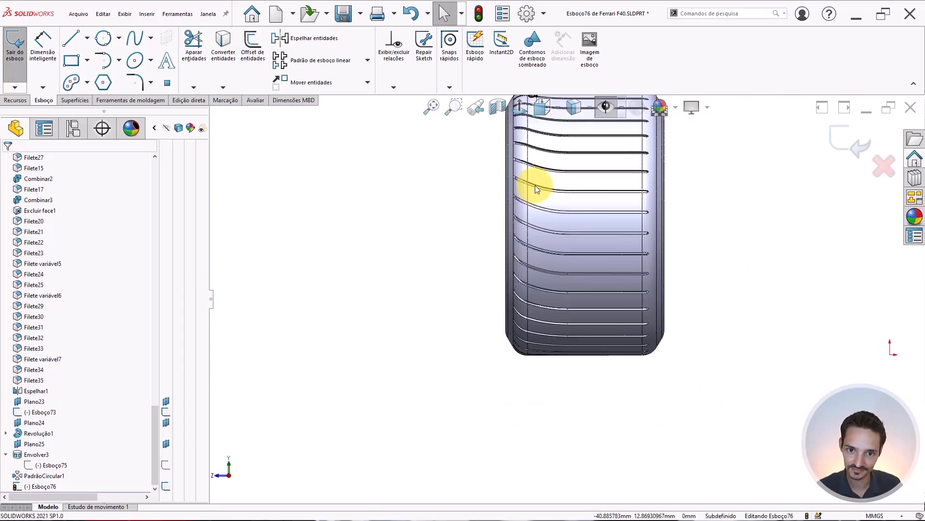
Step: Sketch two centre rectangles about 2 mm tall and about 0.5 and 0.7 mm wide, centred on the construction lines' midpoints
scroll(571, 184, "down", 6)
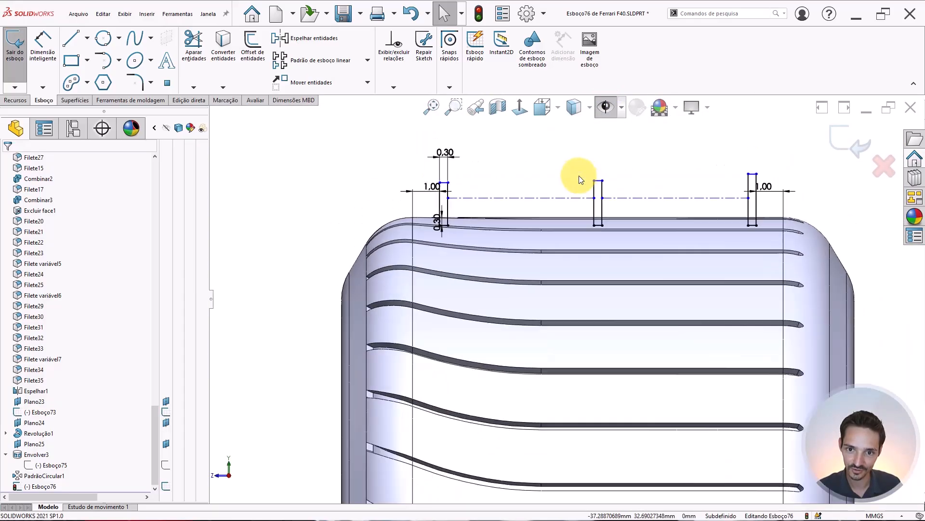
scroll(644, 202, "up", 2)
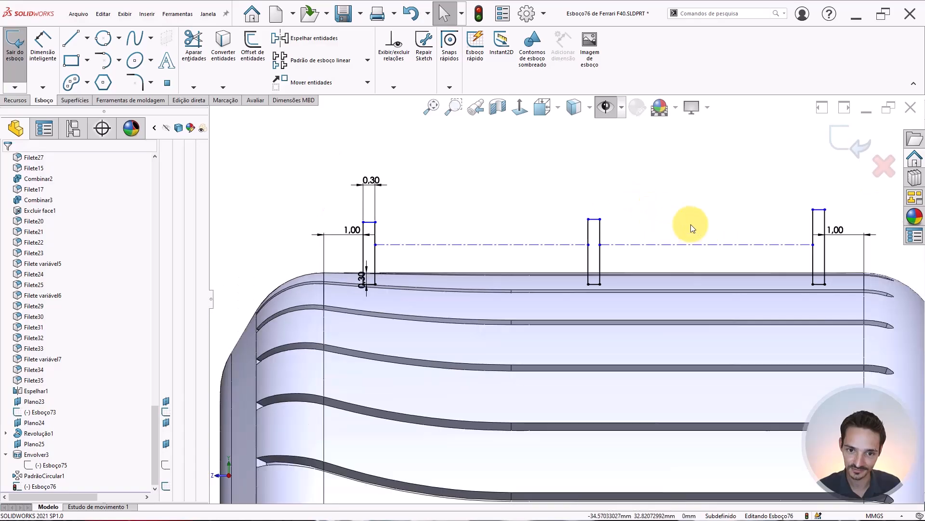
scroll(600, 197, "down", 1)
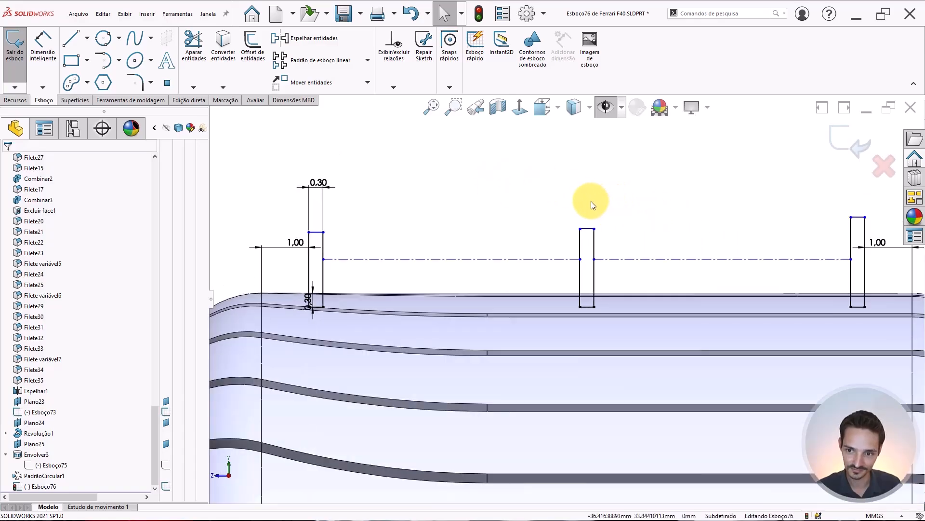
scroll(591, 201, "up", 1)
right_click_drag(471, 188, 498, 224)
left_click(45, 198)
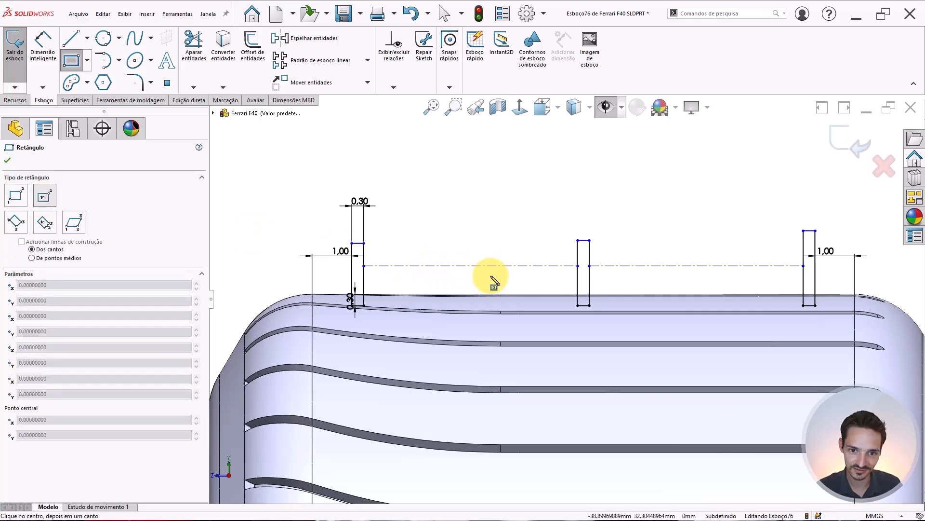
left_click(470, 266)
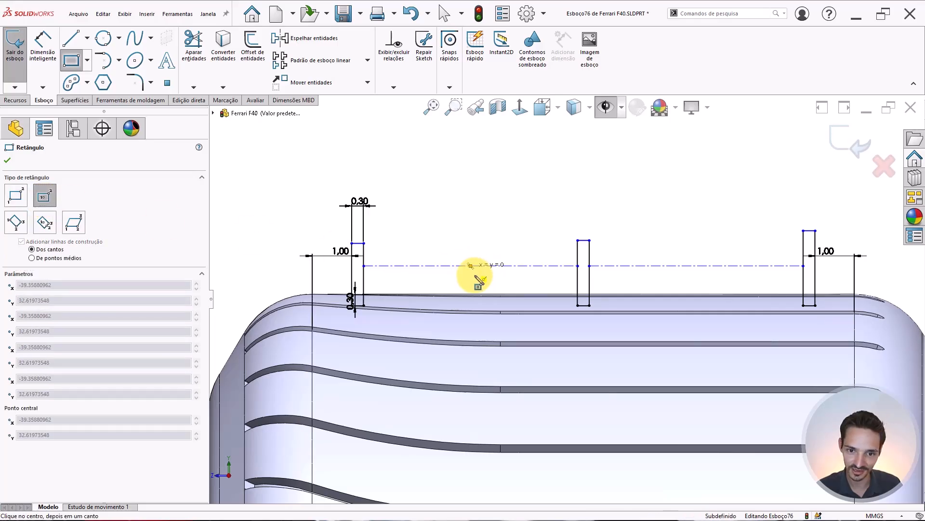
left_click(481, 305)
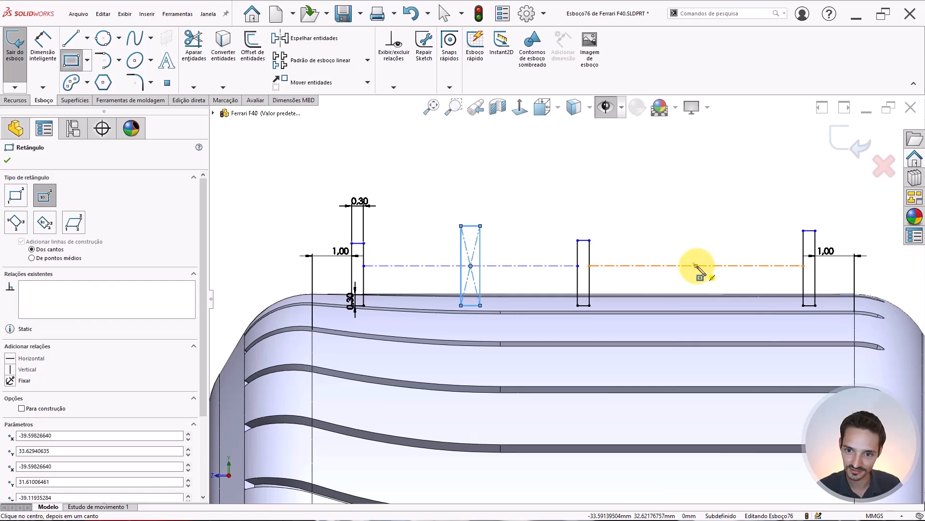
left_click(696, 266)
left_click(709, 305)
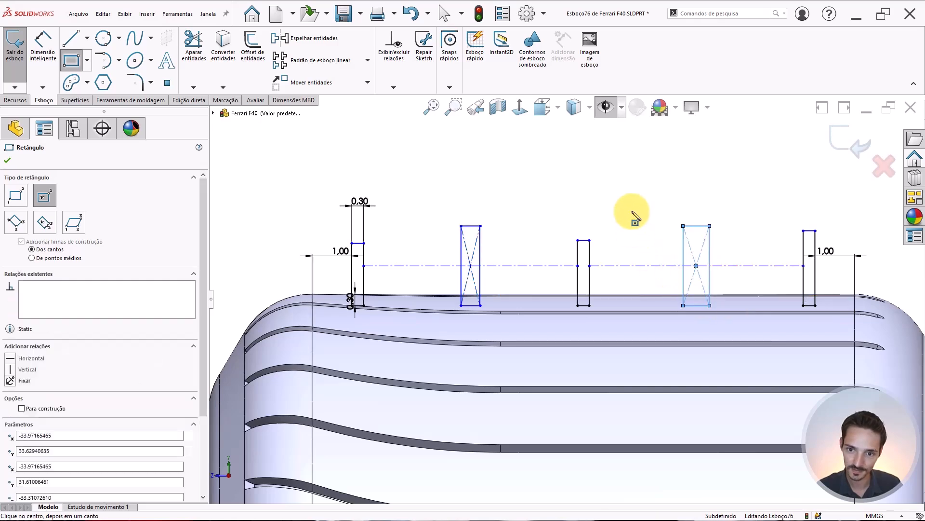
Step: Make the second and fourth rectangles equal in width to the middle rectangle
key("Escape")
left_click(470, 305)
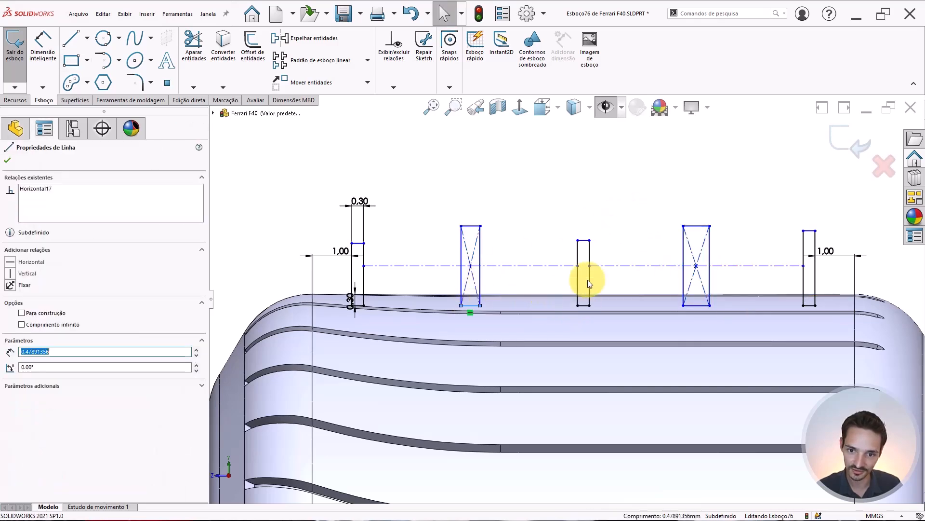
left_click(584, 240, "ctrl")
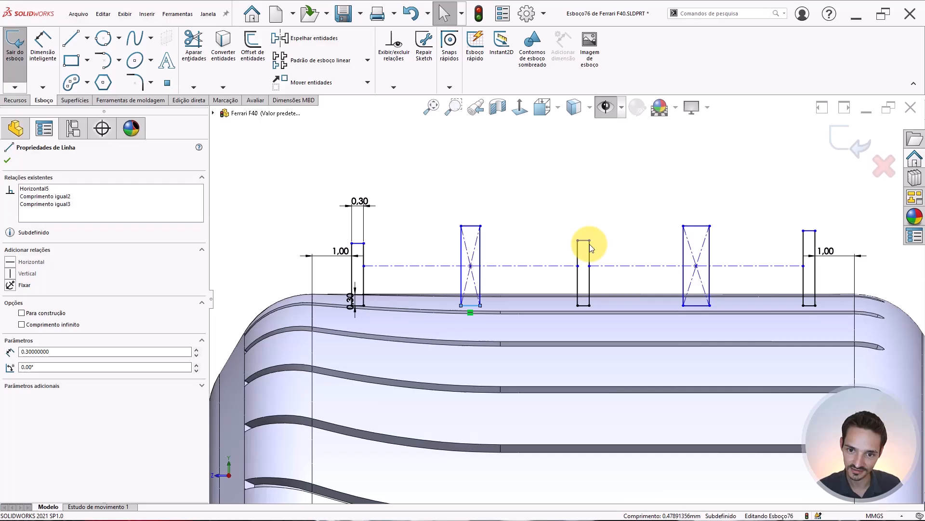
left_click(691, 226, "ctrl")
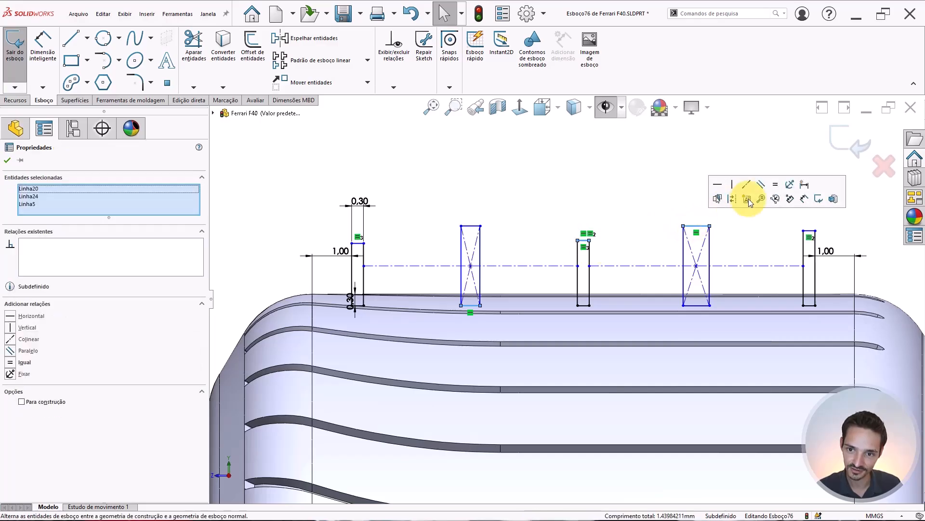
Step: Make the bottom edges of the second and fourth rectangles collinear with the middle rectangle's bottom edge
left_click(471, 305)
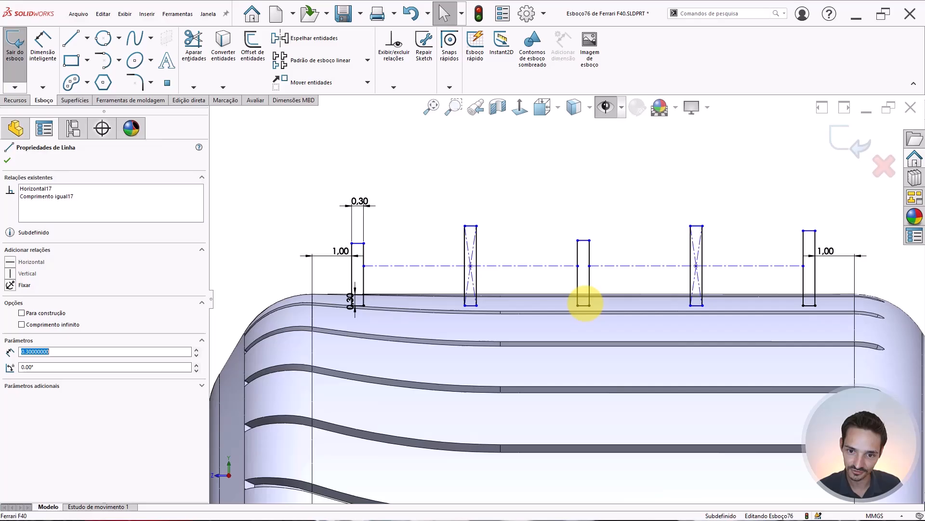
left_click(582, 305, "ctrl")
scroll(704, 307, "down", 3)
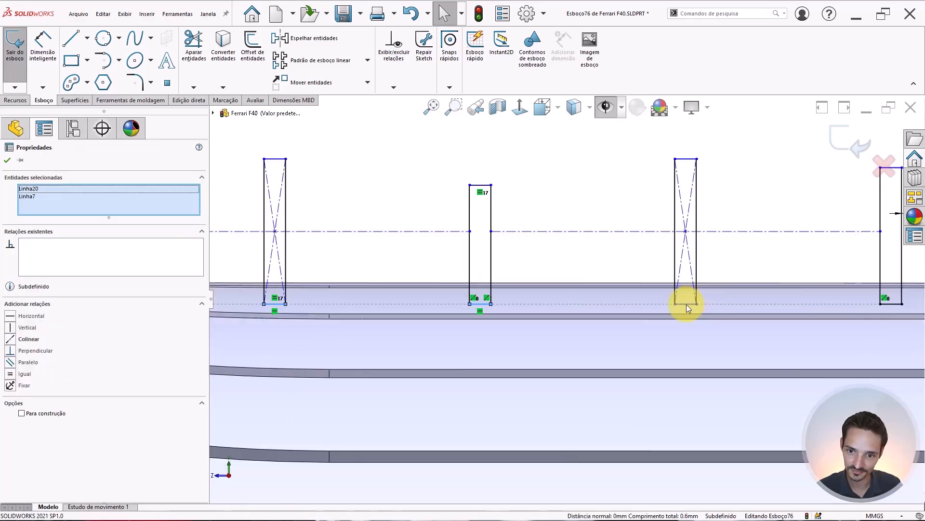
left_click(686, 304, "ctrl")
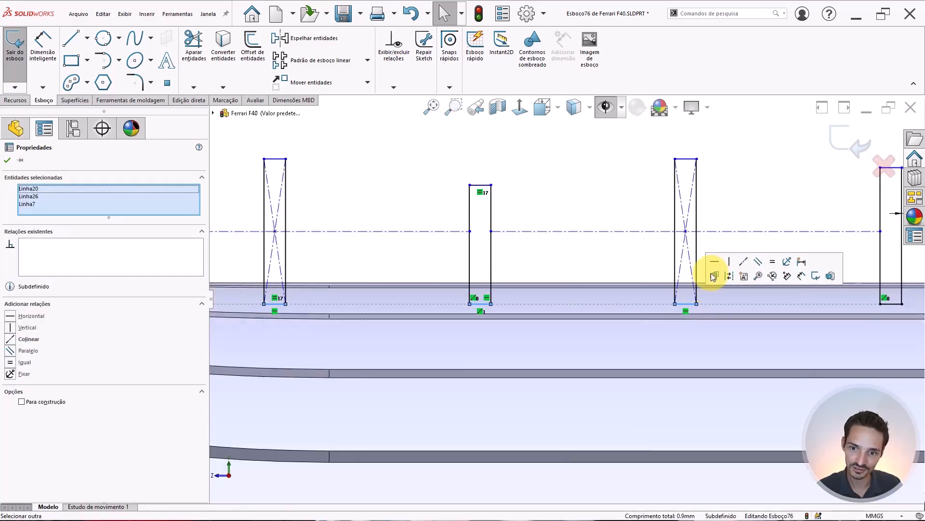
left_click(738, 264)
left_click(546, 249)
Step: Redisplay the hidden planes, sketches and reference pictures around the tyre
scroll(546, 248, "up", 5)
scroll(545, 249, "up", 2)
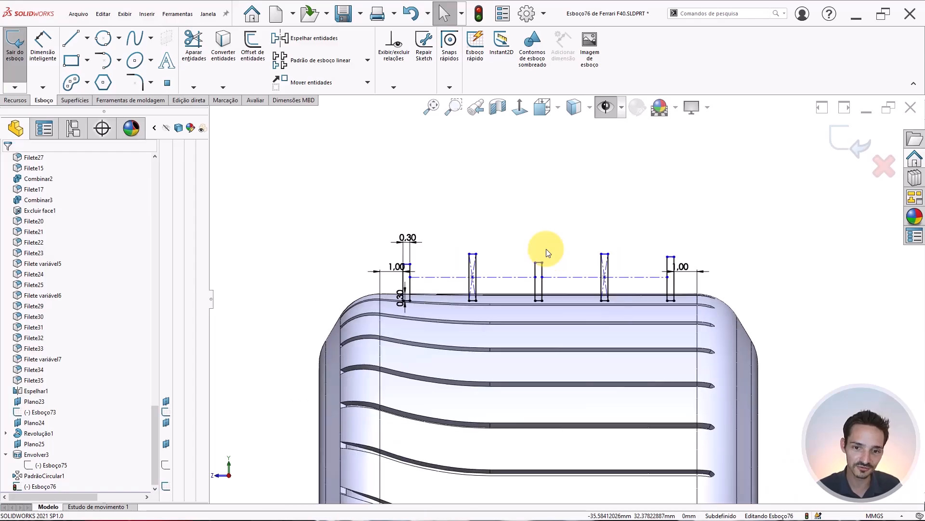
scroll(585, 310, "up", 3)
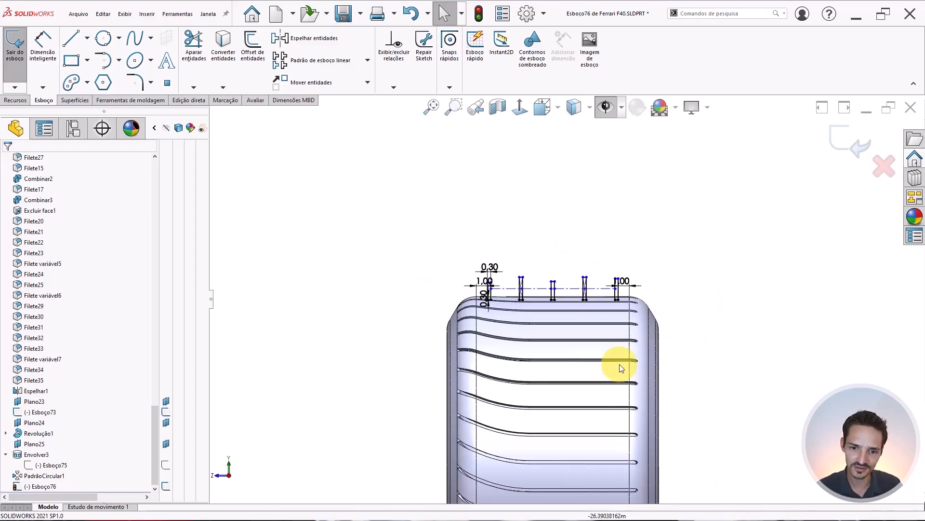
scroll(627, 367, "up", 2)
scroll(685, 357, "up", 2)
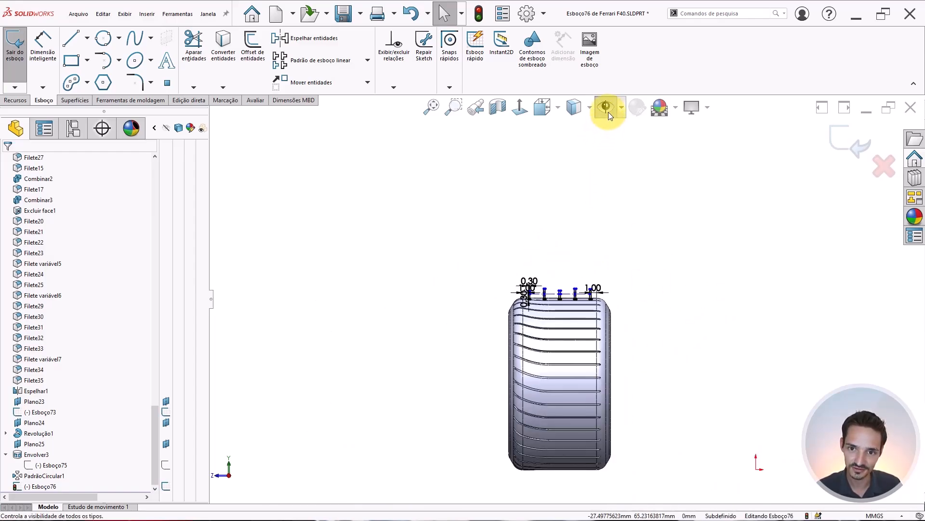
left_click(608, 112)
scroll(548, 165, "up", 2)
scroll(423, 259, "up", 3)
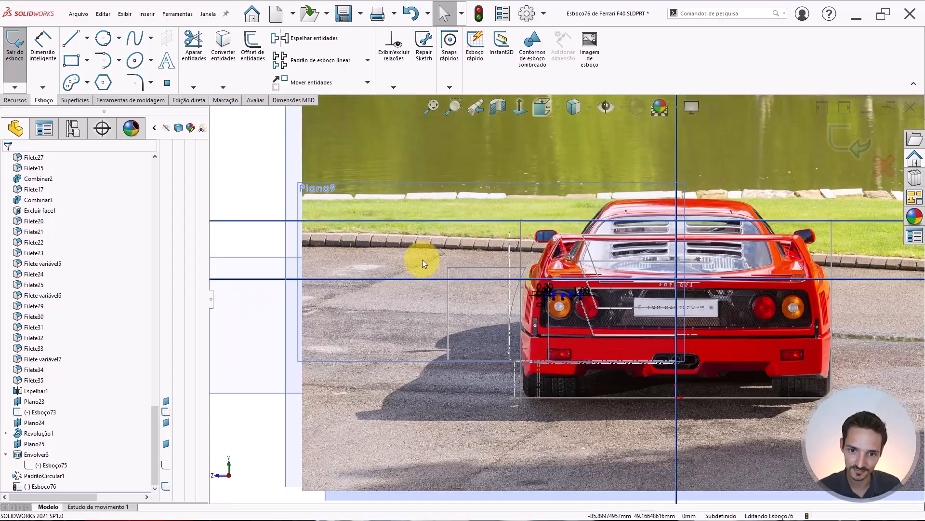
scroll(560, 332, "down", 3)
scroll(553, 415, "down", 4)
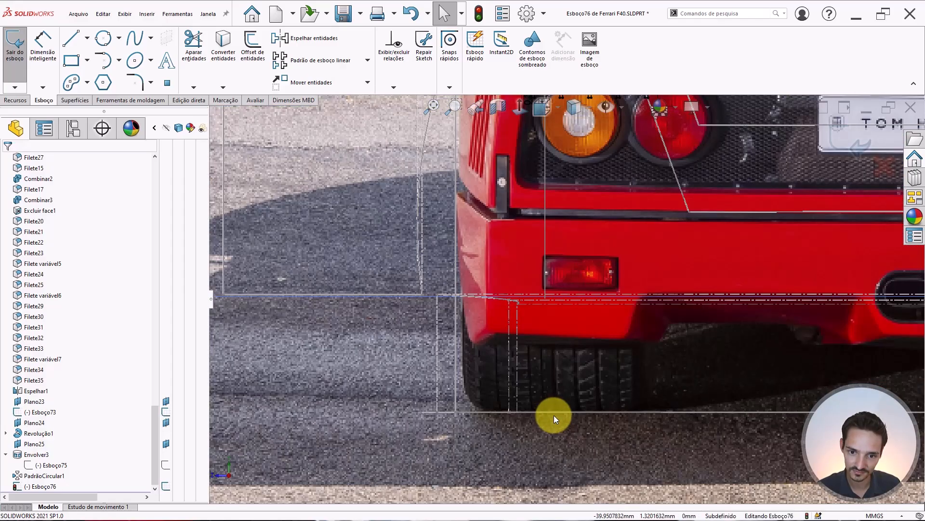
Step: Hide the TRASEIRA sketch holding the rear reference photo so the tyre is uncovered
scroll(48, 311, "up", 10)
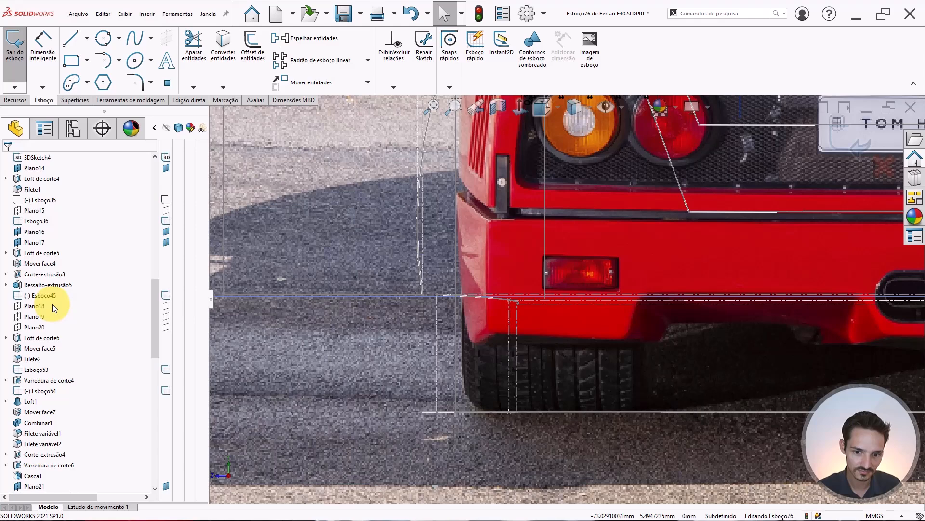
scroll(52, 303, "up", 12)
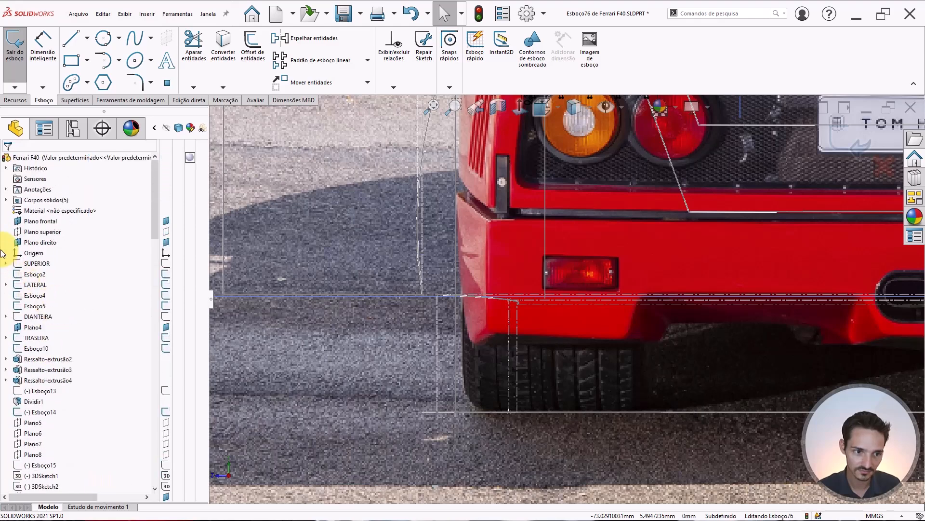
left_click(5, 199)
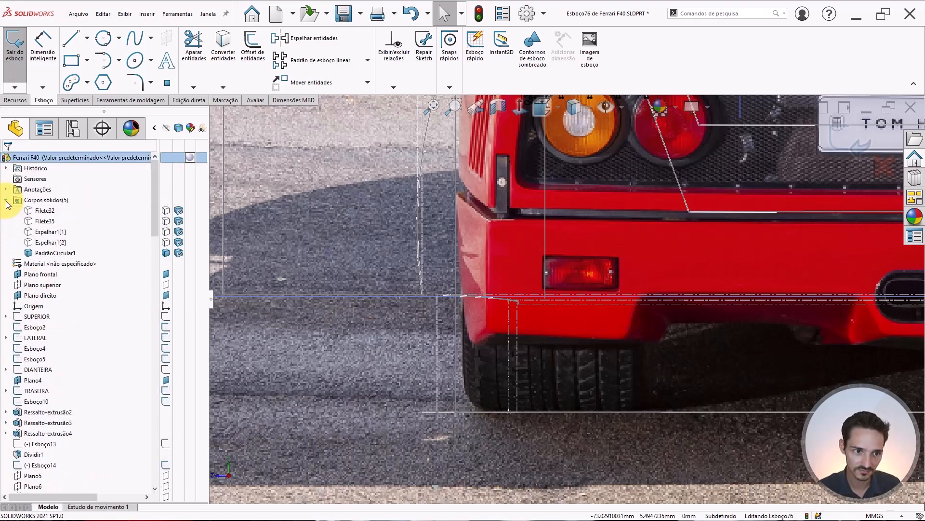
left_click(6, 200)
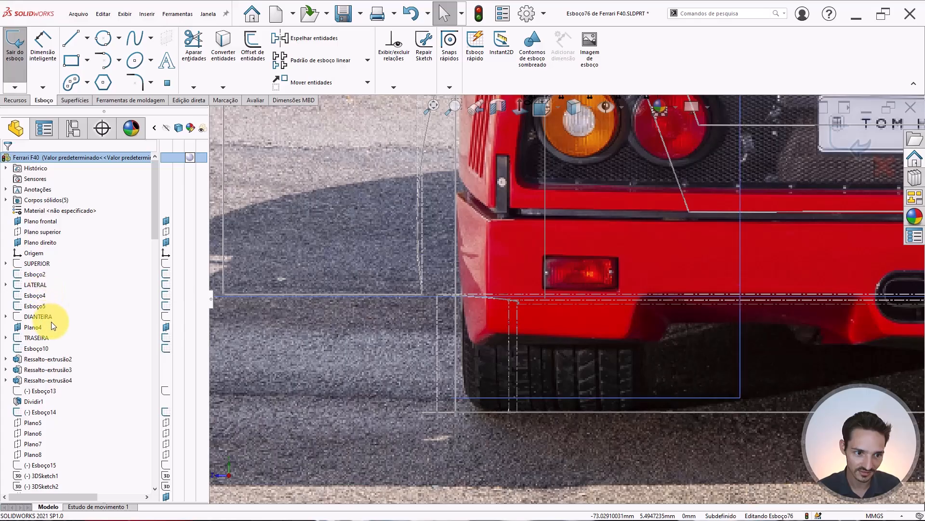
left_click(164, 338)
scroll(397, 332, "up", 3)
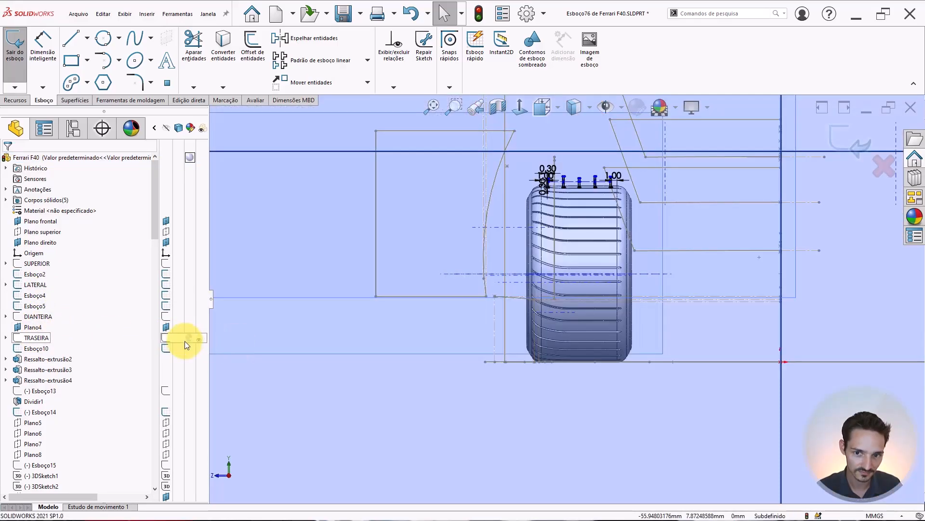
Step: Draw a horizontal construction line about 33 mm long through the wheel's centre along the existing axis line
scroll(619, 271, "up", 1)
scroll(621, 272, "up", 2)
scroll(621, 272, "down", 3)
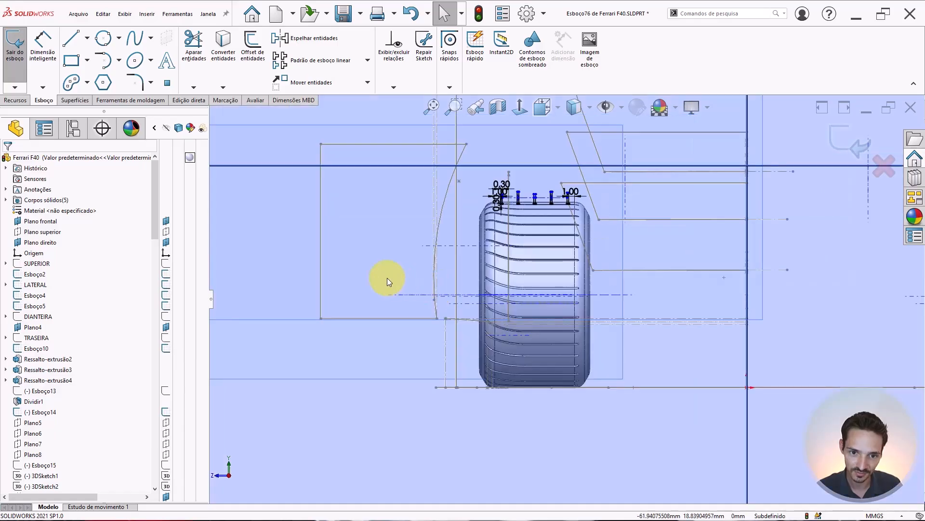
key("l")
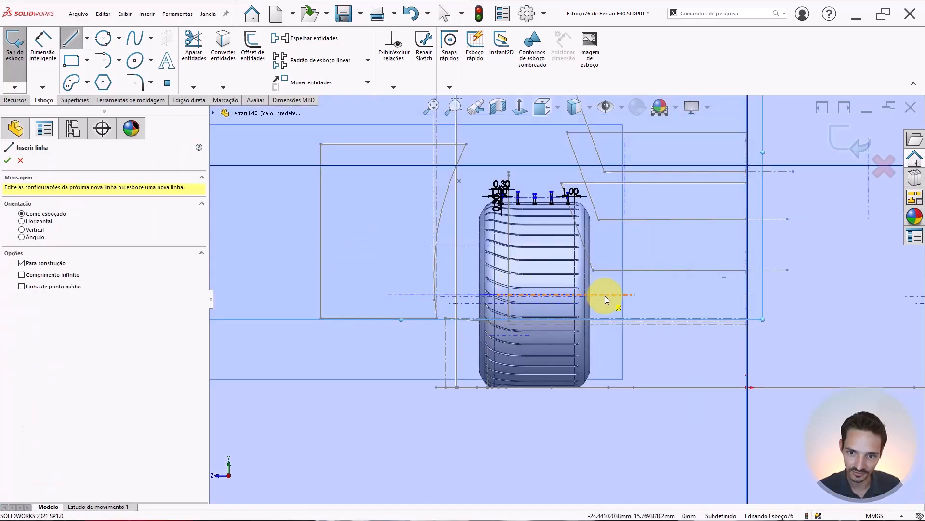
left_click(414, 295)
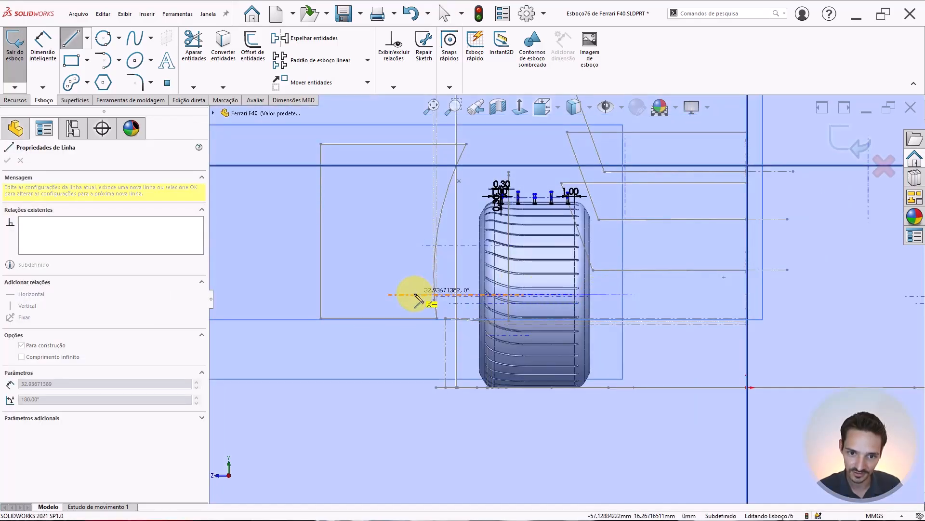
key("Escape")
key("Escape")
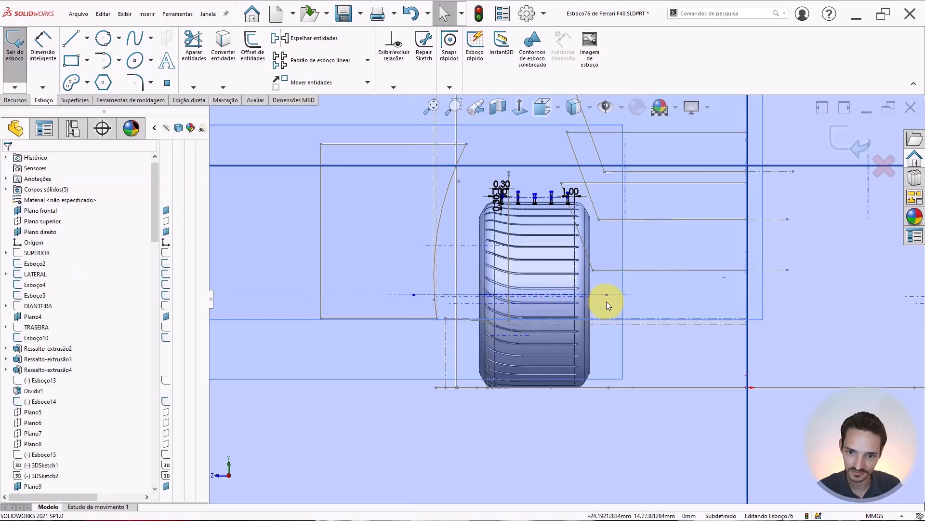
Step: Revolve-cut the five rectangular profiles 360° about the construction line through the wheel's centre to form the circumferential grooves
scroll(607, 301, "down", 3)
scroll(560, 233, "up", 5)
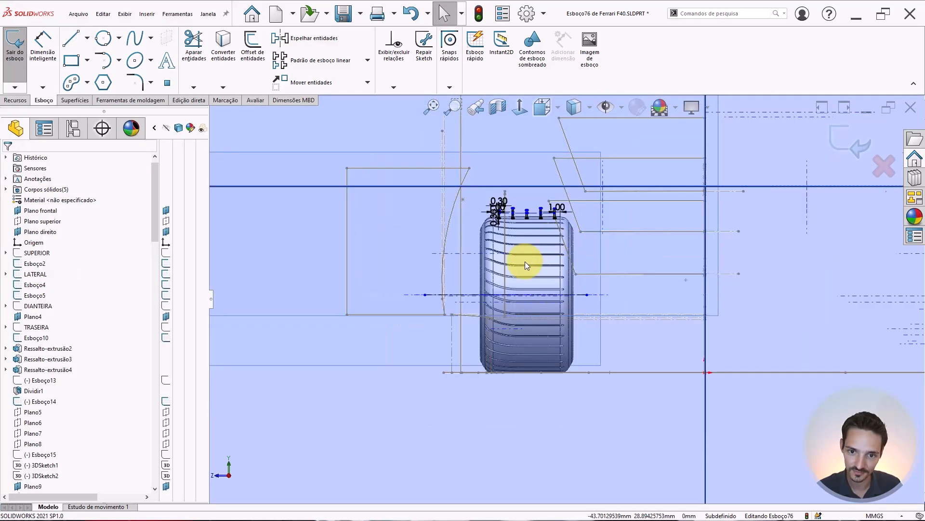
left_click(16, 100)
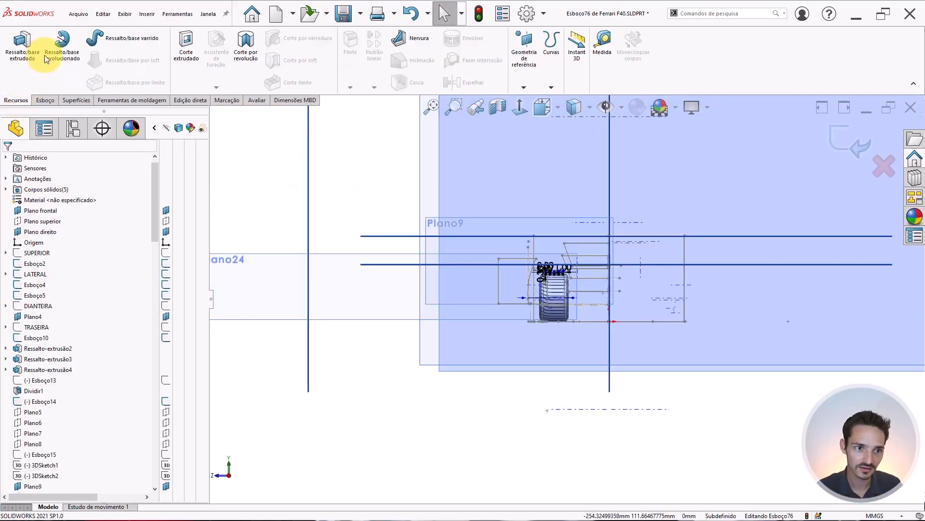
left_click(256, 49)
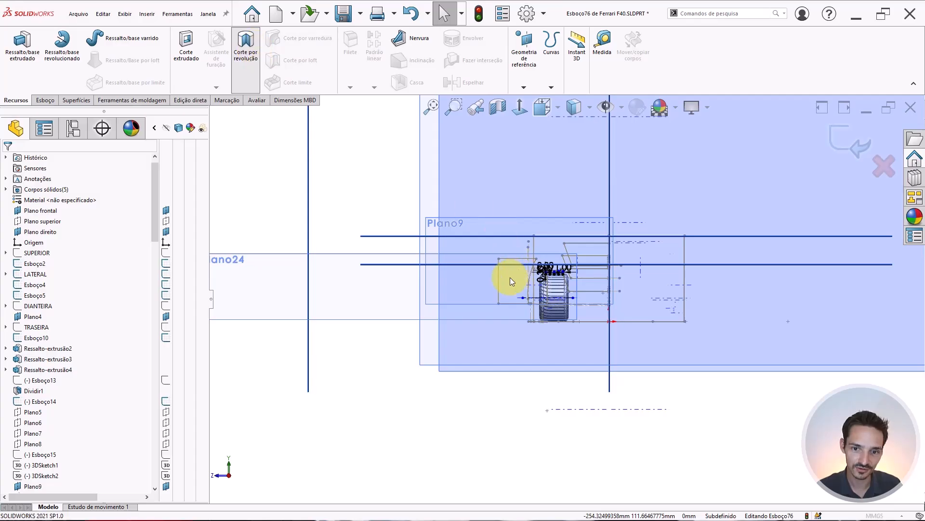
left_click(68, 190)
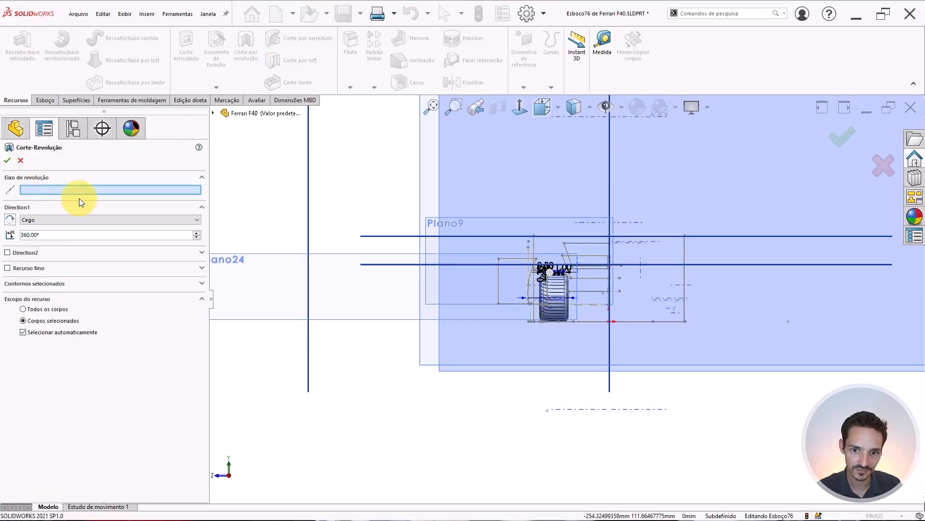
scroll(551, 297, "down", 5)
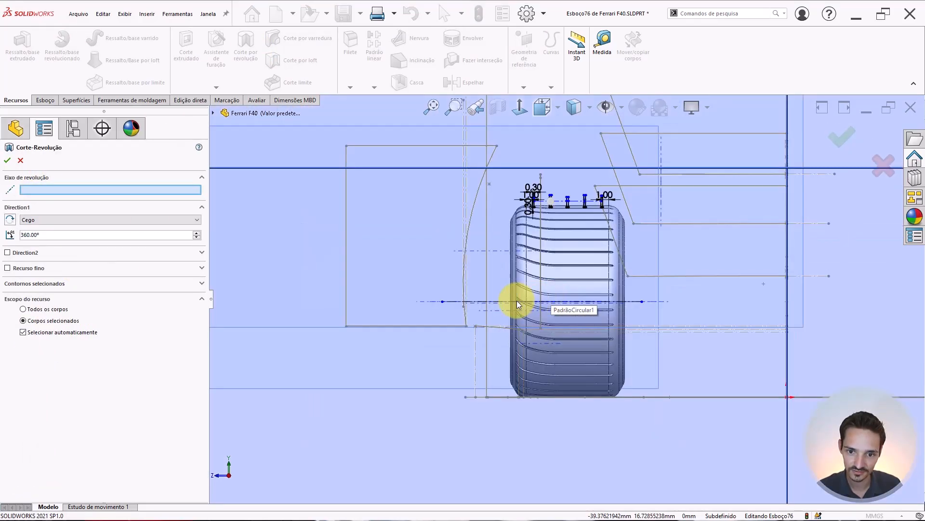
left_click(424, 301)
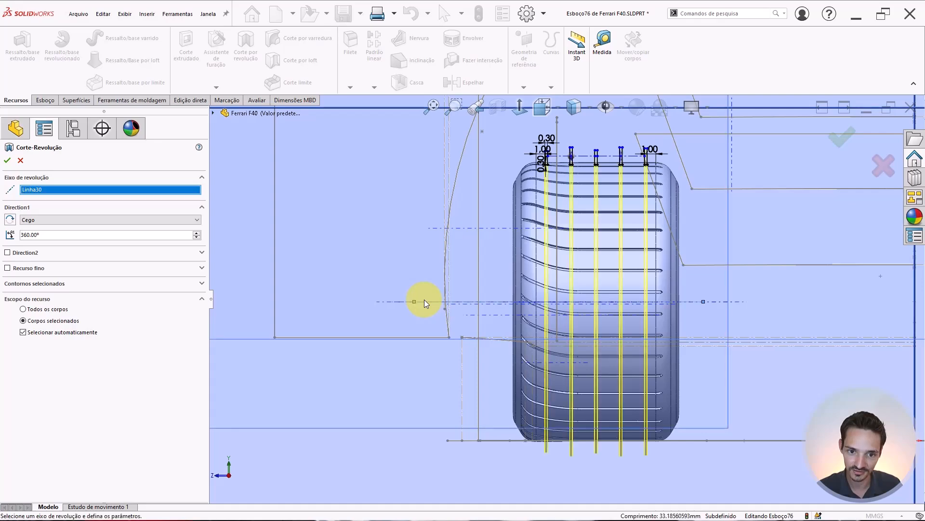
scroll(595, 296, "up", 5)
middle_click_drag(585, 300, 577, 317)
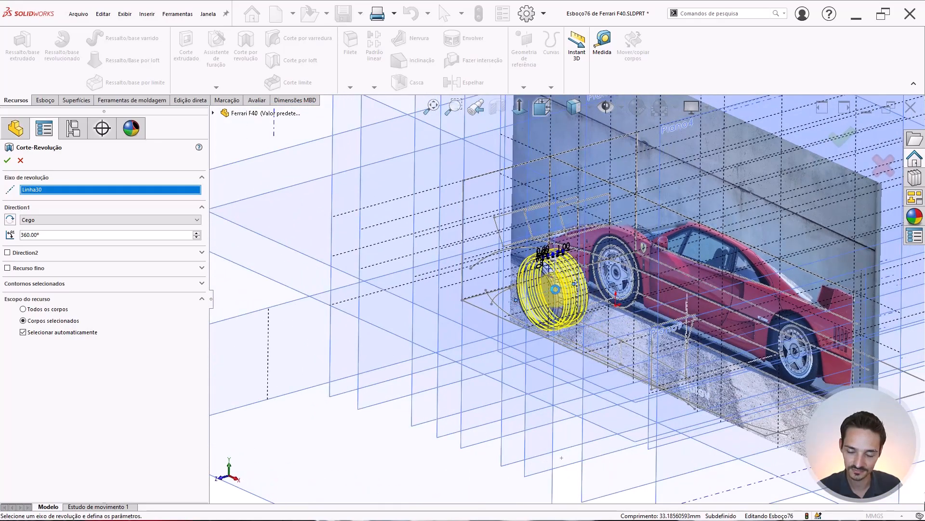
key("Return")
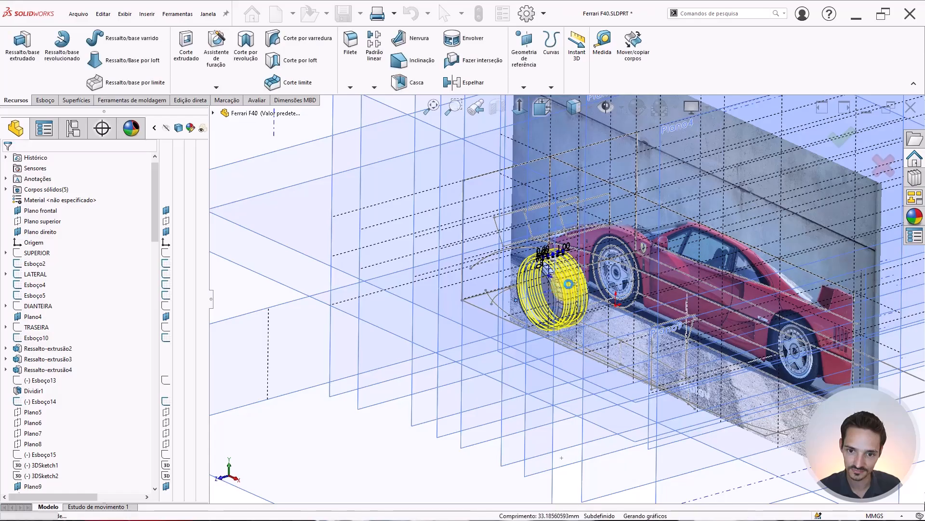
Step: Hide all reference planes, sketches and pictures so only the tyre is displayed
scroll(554, 269, "down", 3)
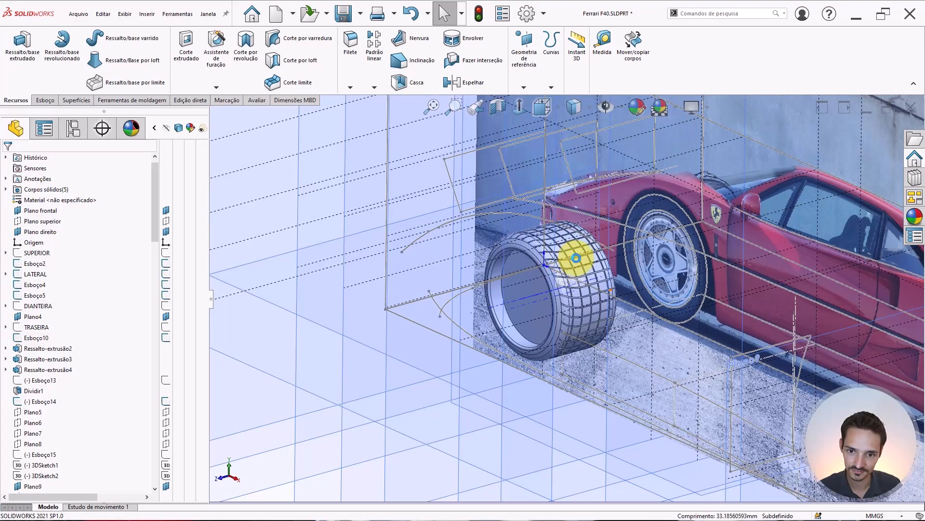
scroll(583, 204, "down", 2)
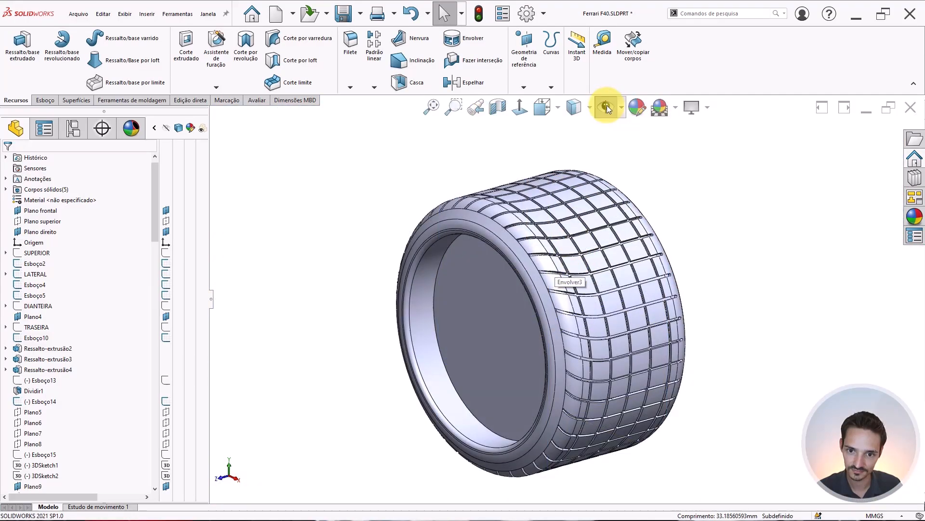
left_click(606, 105)
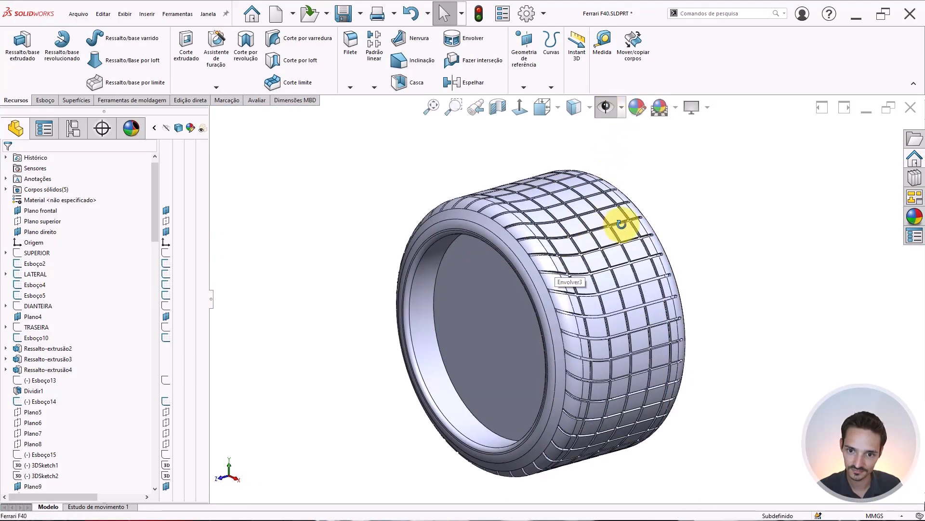
Step: Examine the tyre's tread from several angles and inspect the circumferential grooves up close near the shoulder
mouse_move(615, 221)
middle_mouse_down()
mouse_move(609, 241)
mouse_move(639, 246)
mouse_move(554, 264)
mouse_move(705, 289)
mouse_move(537, 256)
mouse_move(504, 261)
mouse_move(502, 279)
mouse_move(609, 248)
mouse_move(593, 254)
mouse_move(565, 305)
mouse_move(612, 268)
mouse_move(626, 200)
mouse_move(650, 226)
middle_mouse_up()
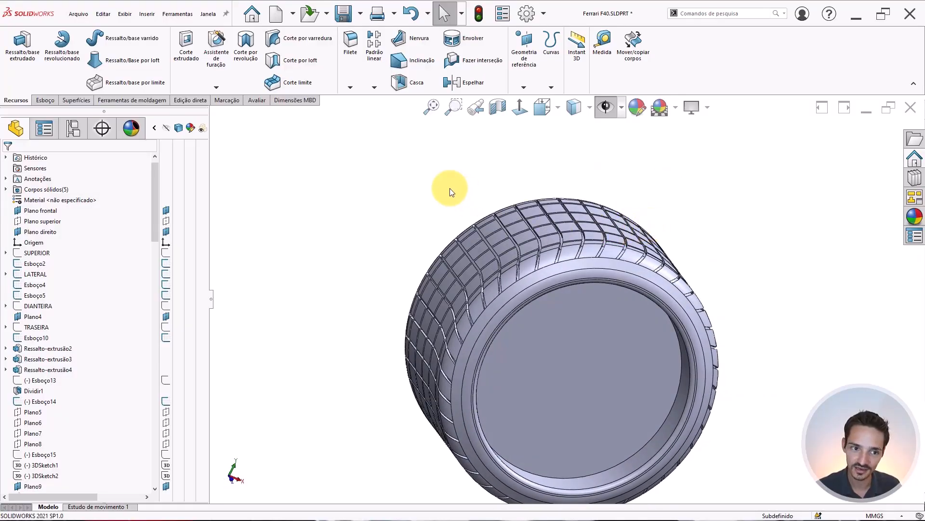
middle_click_drag(562, 282, 593, 260)
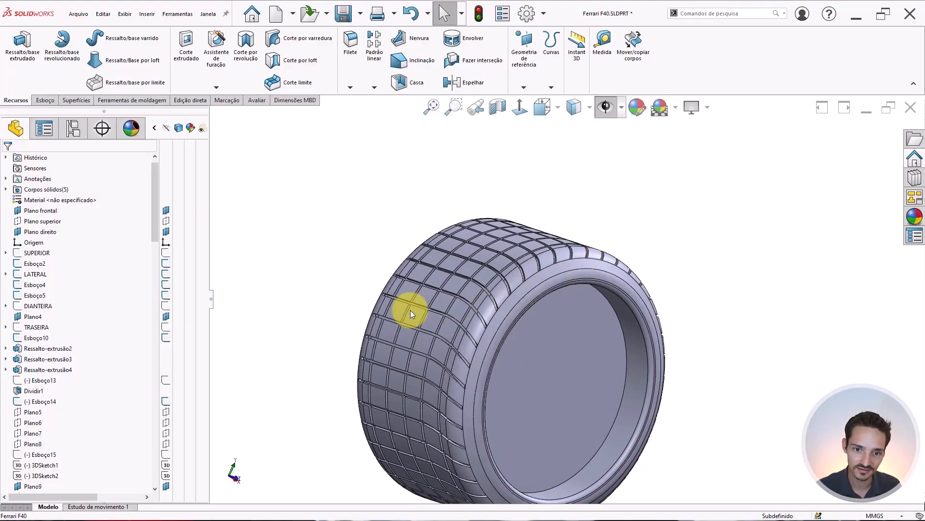
middle_click_drag(507, 312, 455, 282)
scroll(572, 320, "up", 5)
scroll(572, 320, "down", 2)
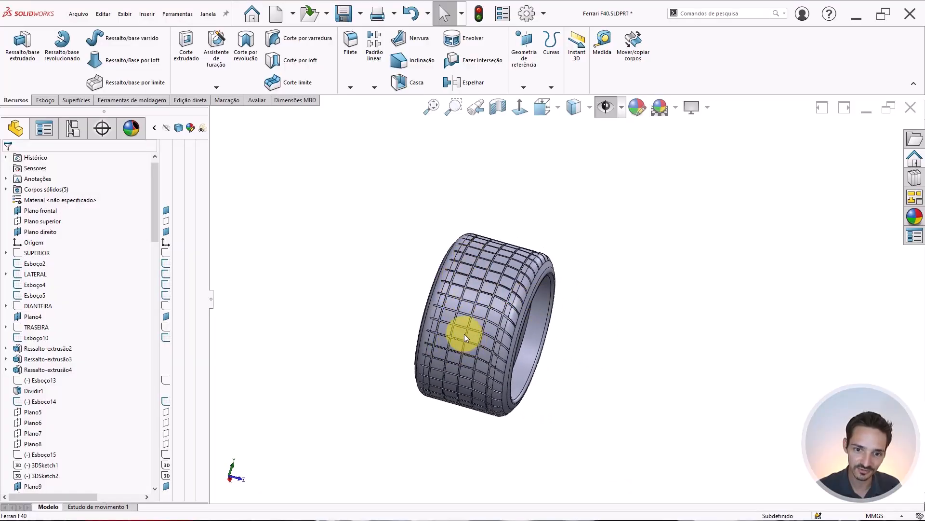
middle_click_drag(464, 334, 543, 299)
scroll(531, 284, "down", 10)
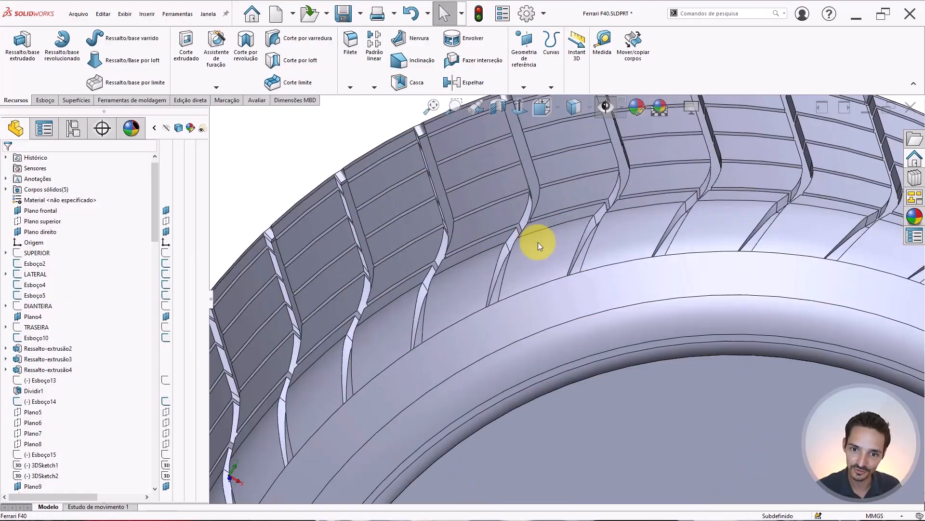
Step: Examine the whole grooved tyre from several angles and compare it with the reference photo of the wheel
scroll(629, 213, "down", 4)
scroll(584, 304, "up", 10)
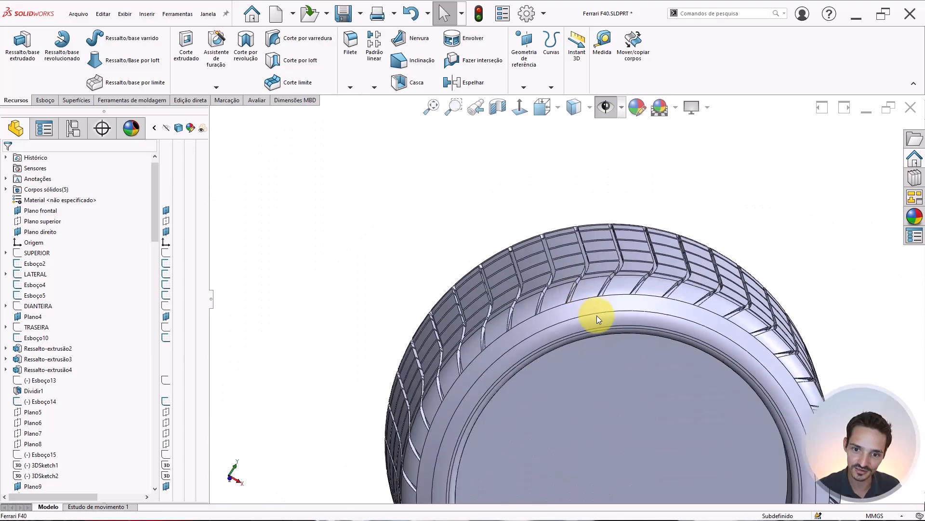
scroll(597, 329, "down", 2)
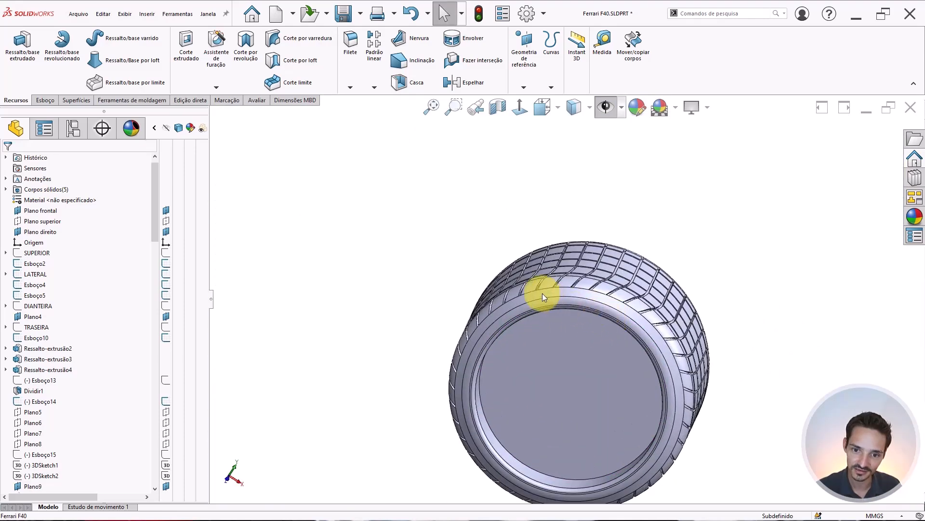
middle_click_drag(543, 293, 586, 284)
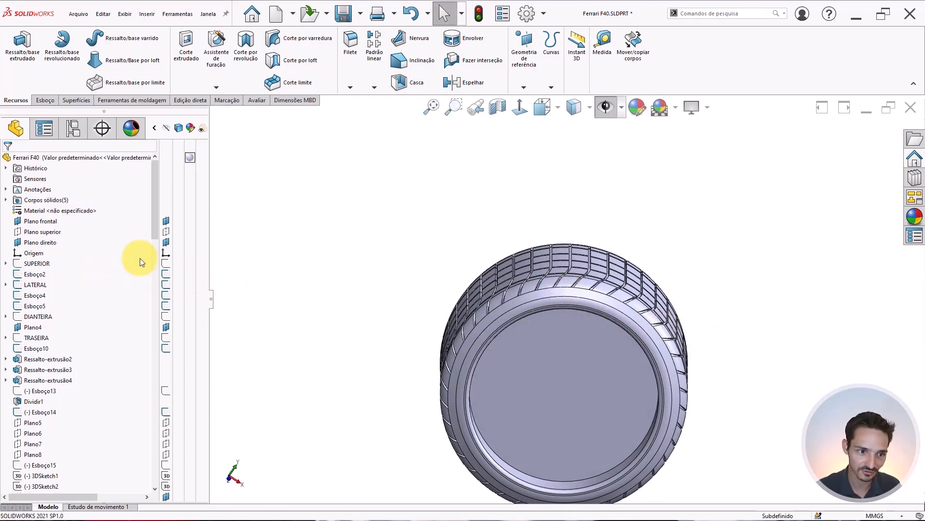
middle_click_drag(522, 326, 548, 345)
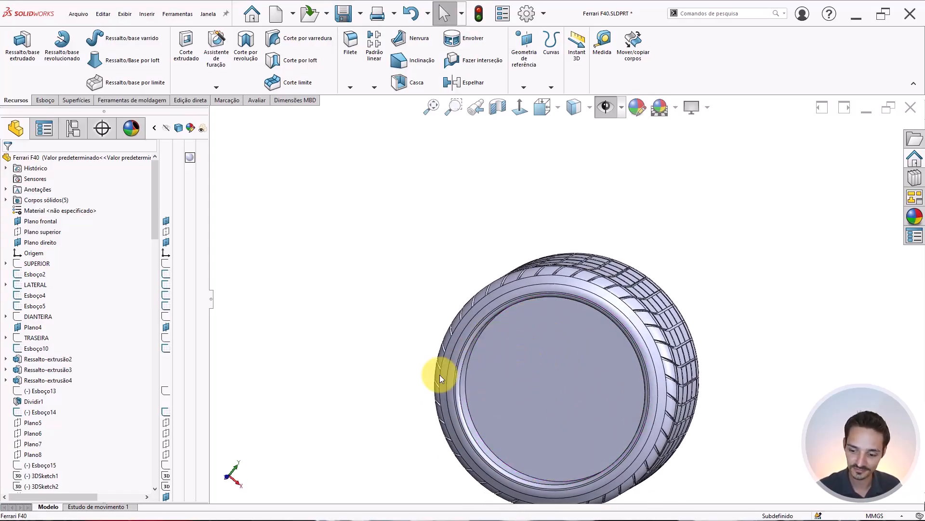
scroll(594, 382, "up", 1)
scroll(595, 383, "down", 2)
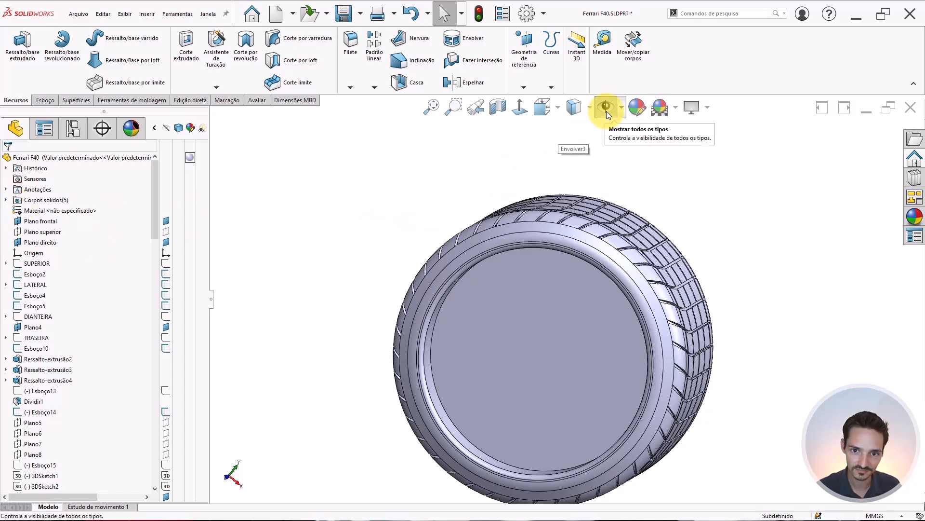
scroll(703, 345, "up", 2)
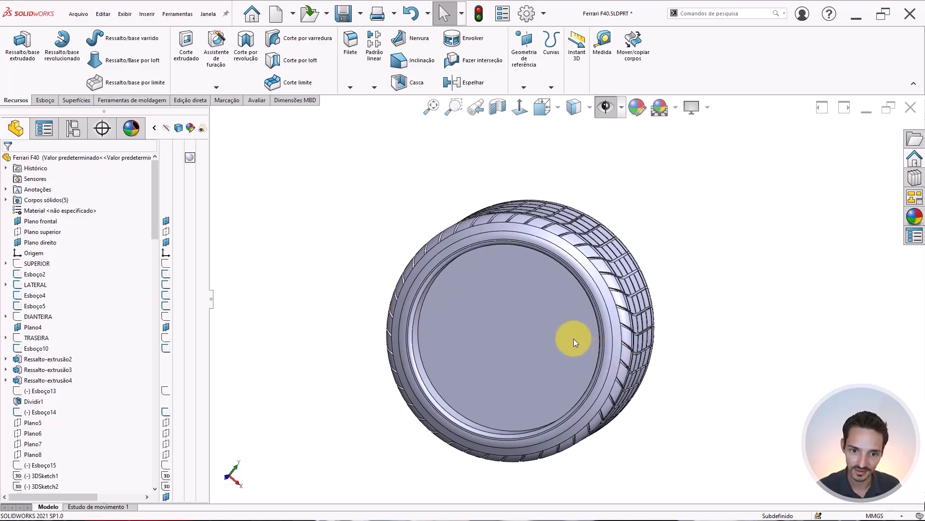
middle_click_drag(574, 338, 511, 360)
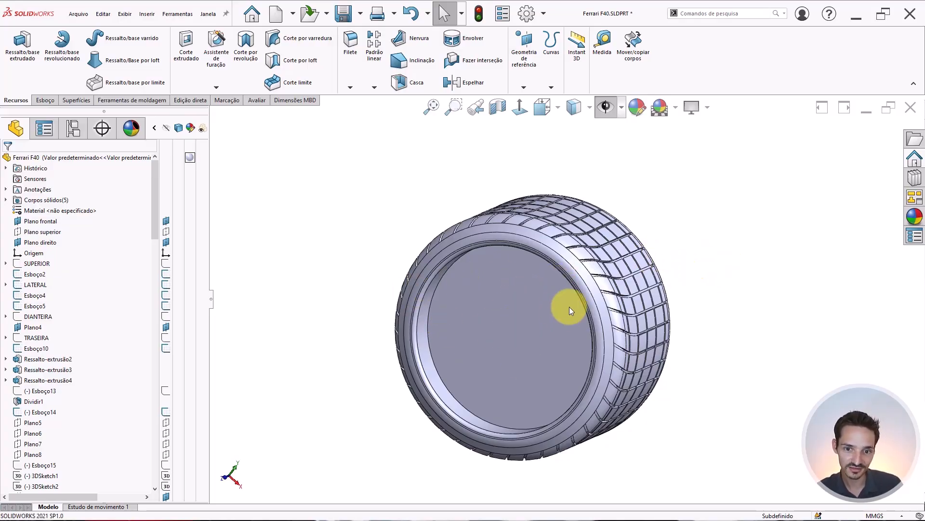
key("alt+Tab")
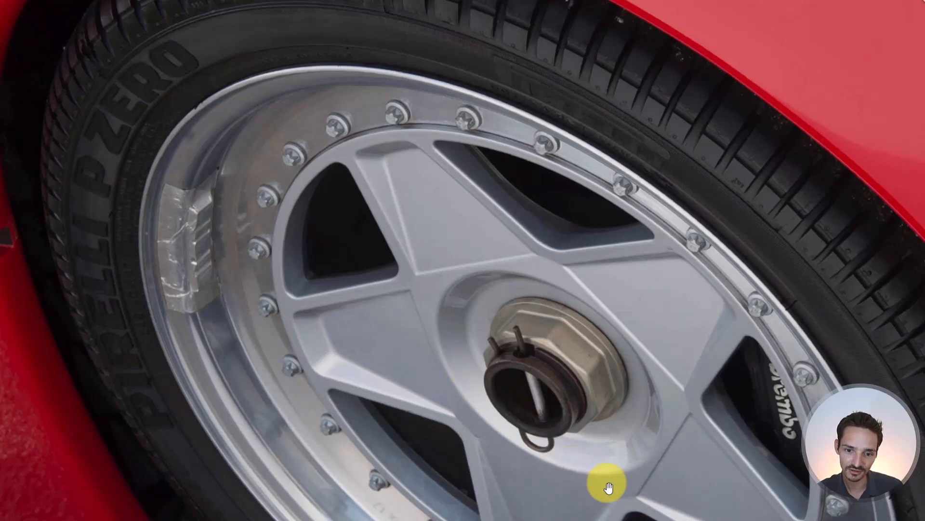
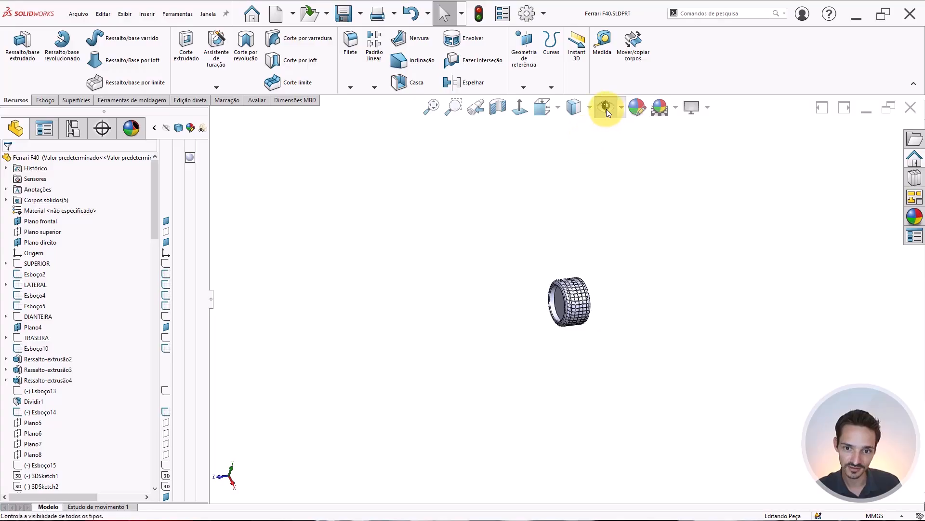
Step: Show all planes, sketches and reference pictures again around the tyre
left_click(607, 109)
middle_click_drag(559, 298, 511, 293)
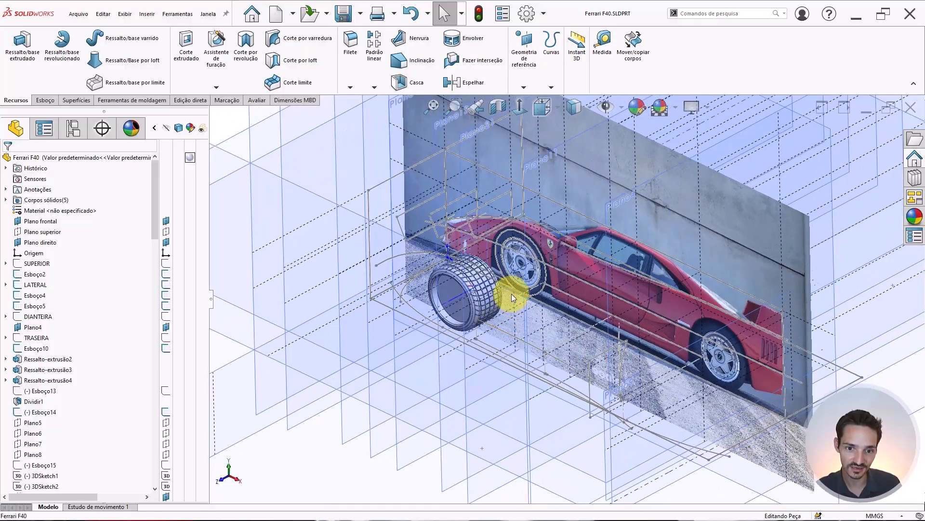
scroll(507, 289, "down", 6)
scroll(447, 282, "up", 5)
middle_click_drag(448, 281, 377, 270)
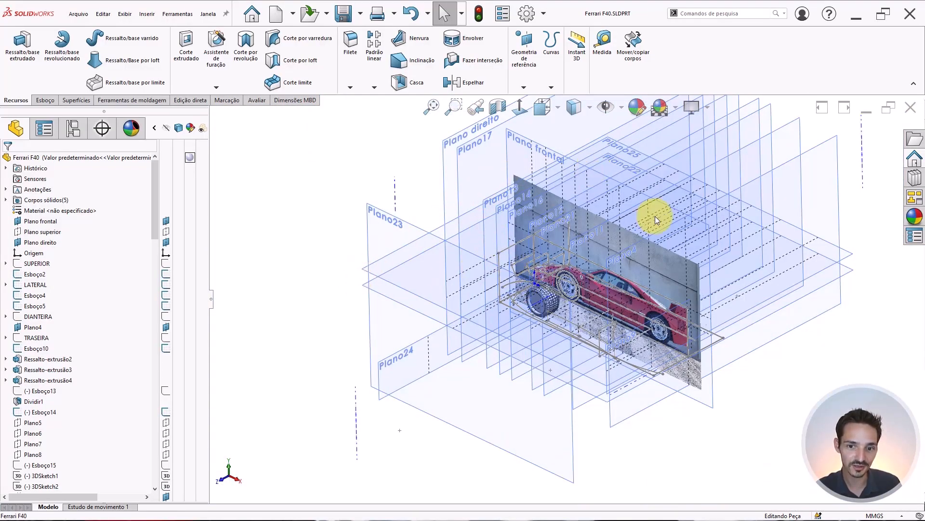
scroll(692, 307, "down", 3)
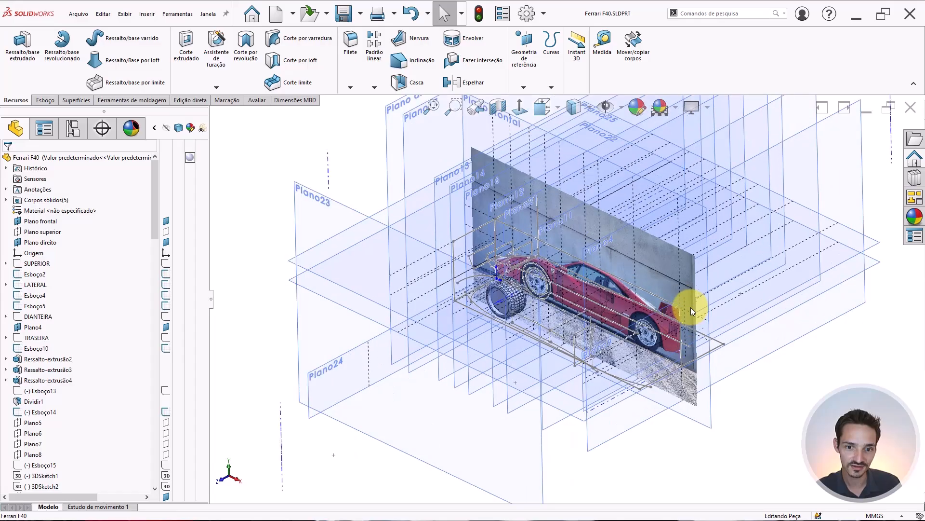
scroll(478, 281, "down", 3)
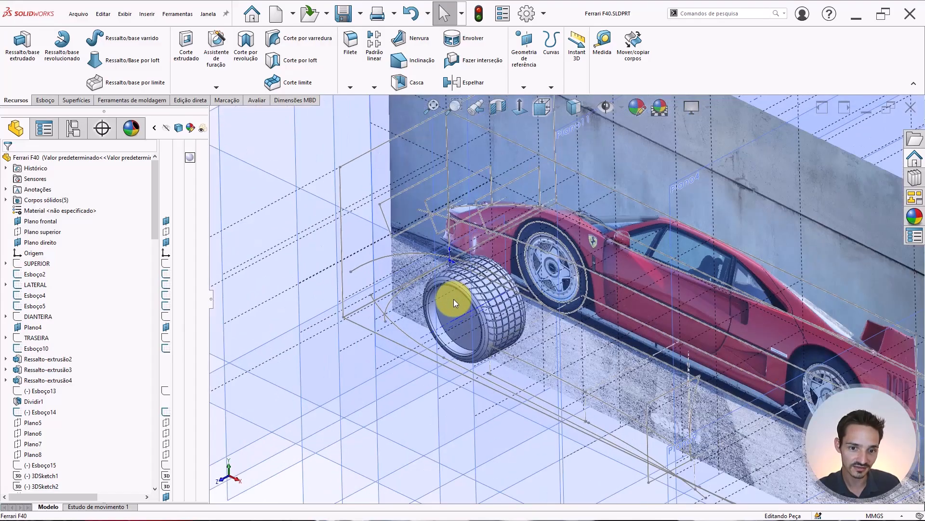
Step: Look through the feature list and examine the tyre's position against the car's side-view picture
scroll(43, 329, "down", 10)
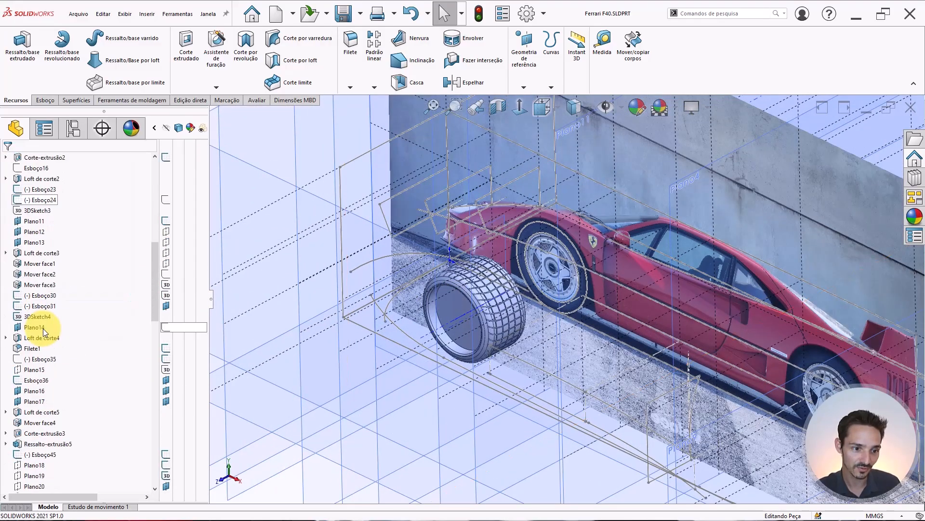
scroll(404, 375, "up", 4)
scroll(48, 392, "down", 9)
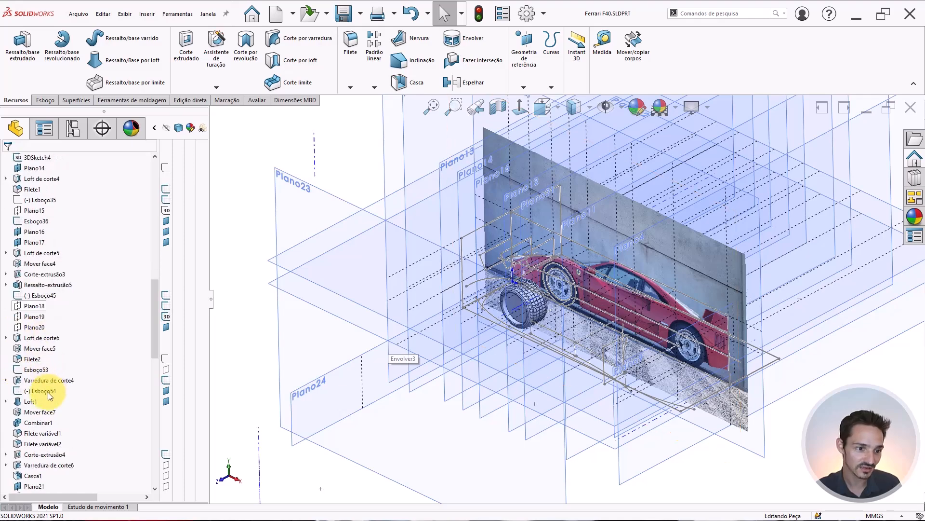
scroll(31, 322, "up", 9)
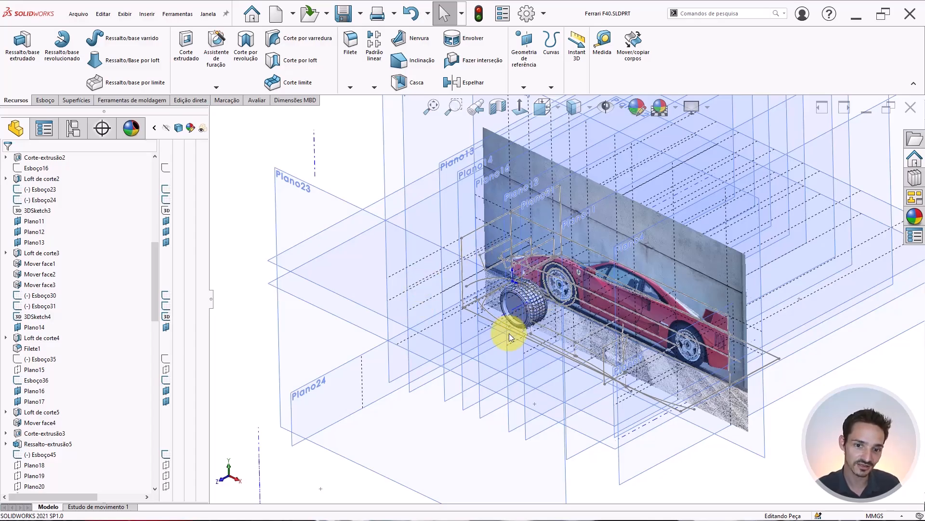
scroll(519, 289, "up", 5)
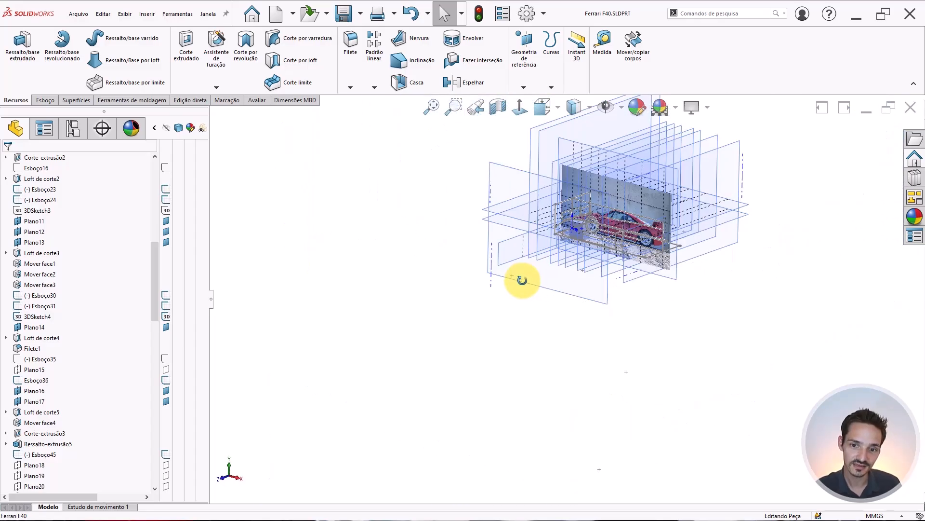
scroll(583, 260, "down", 7)
scroll(529, 223, "down", 4)
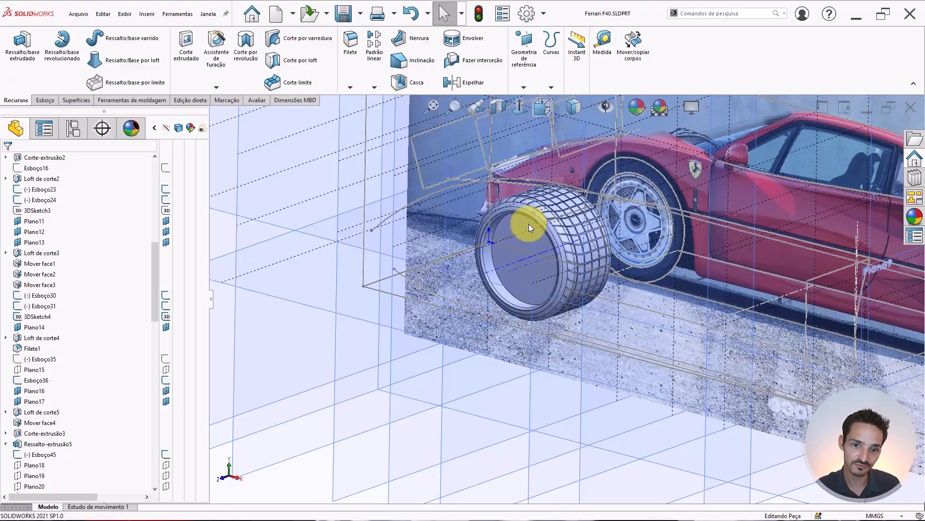
scroll(525, 241, "up", 8)
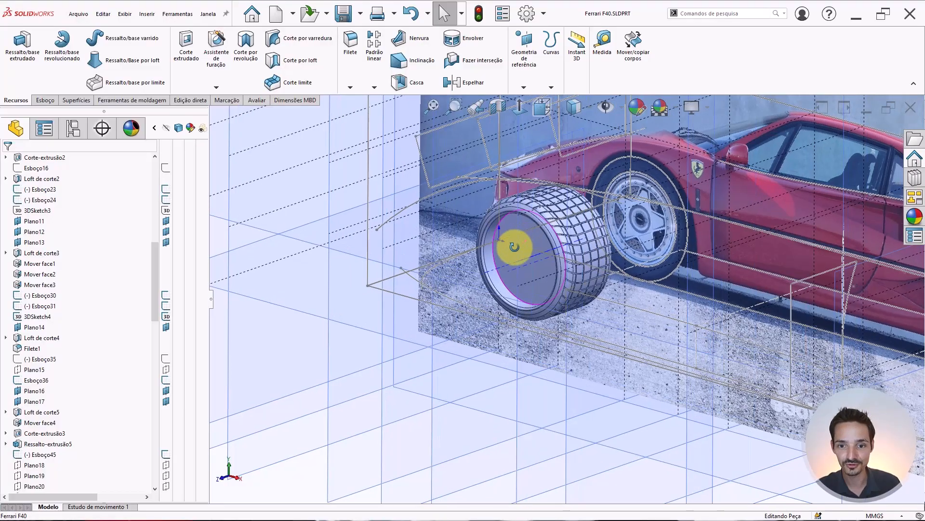
scroll(687, 236, "up", 2)
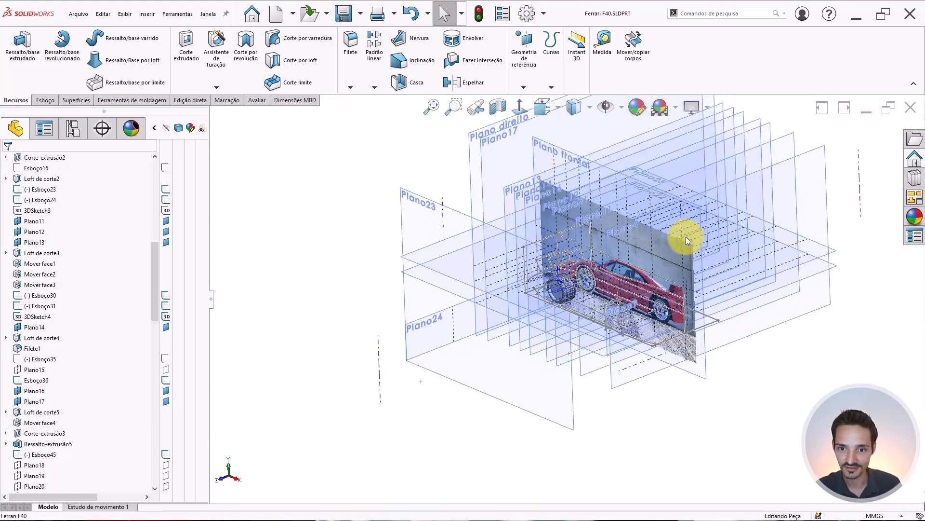
scroll(686, 237, "down", 3)
scroll(455, 329, "down", 5)
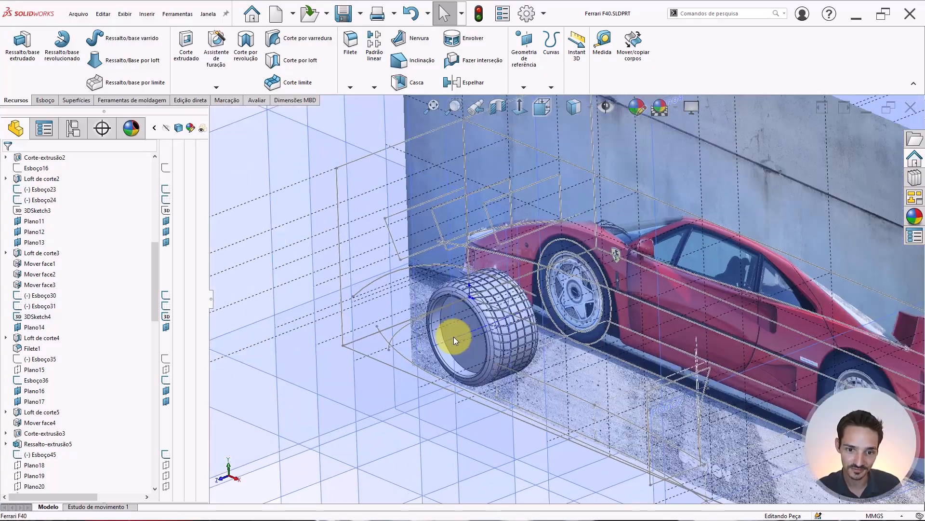
Step: Start a sketch on Plano24 with the tyre's tread seen straight on
scroll(453, 336, "up", 8)
middle_click_drag(455, 332, 392, 221)
scroll(409, 232, "up", 3)
key("ctrl+4")
scroll(256, 198, "down", 5)
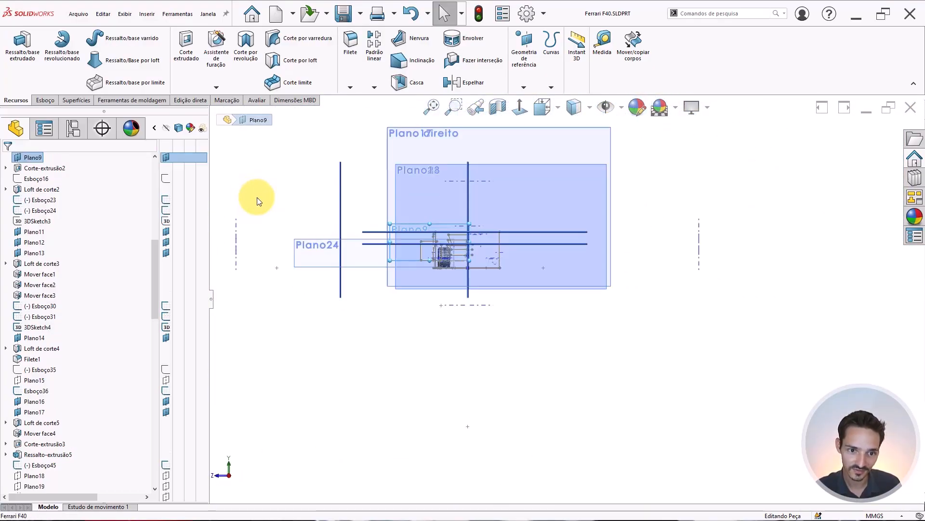
left_click(340, 265)
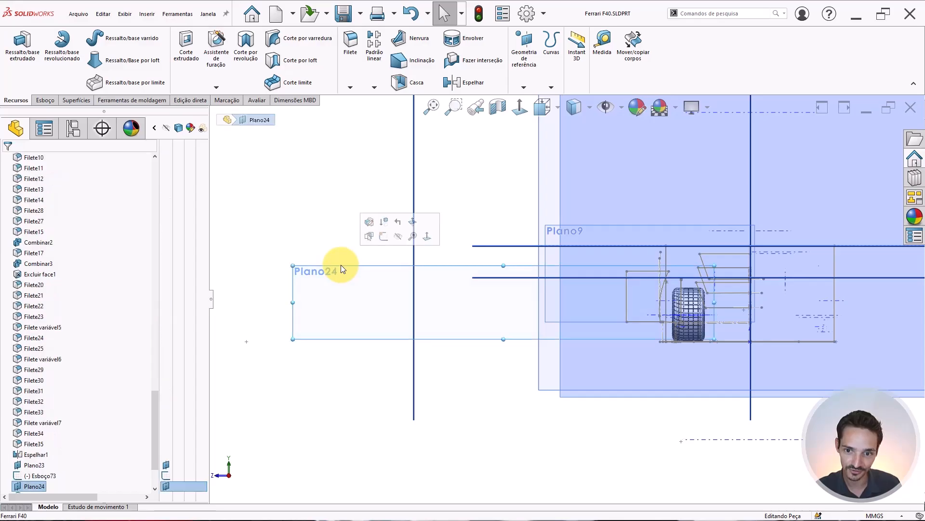
scroll(684, 322, "down", 3)
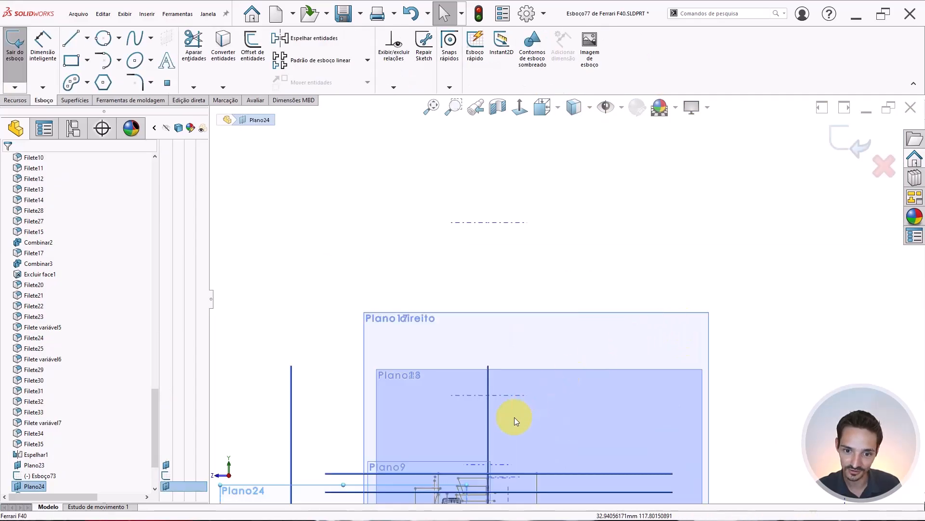
scroll(486, 436, "up", 2)
scroll(485, 434, "down", 5)
scroll(485, 429, "down", 2)
scroll(549, 383, "down", 4)
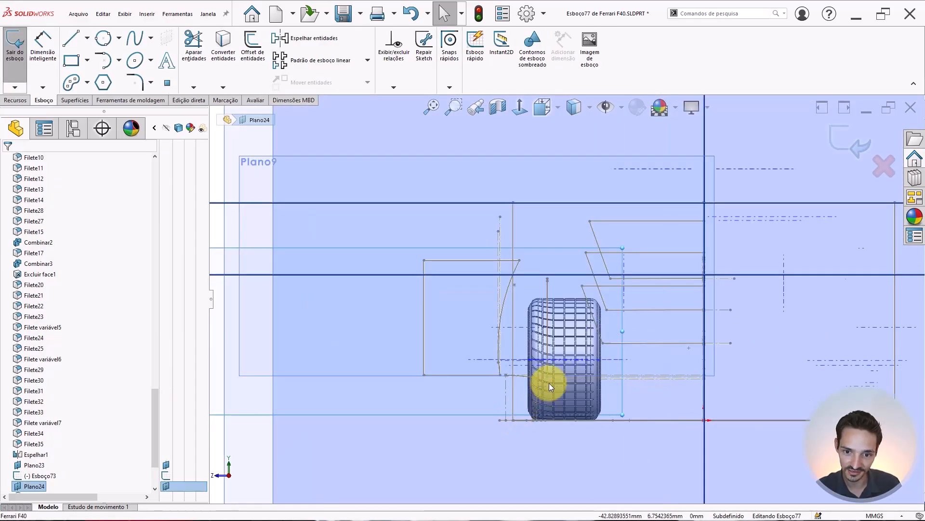
Step: Display the model in wireframe with hidden lines visible, check the tyre's grooves and exit the empty sketch
left_click(574, 107)
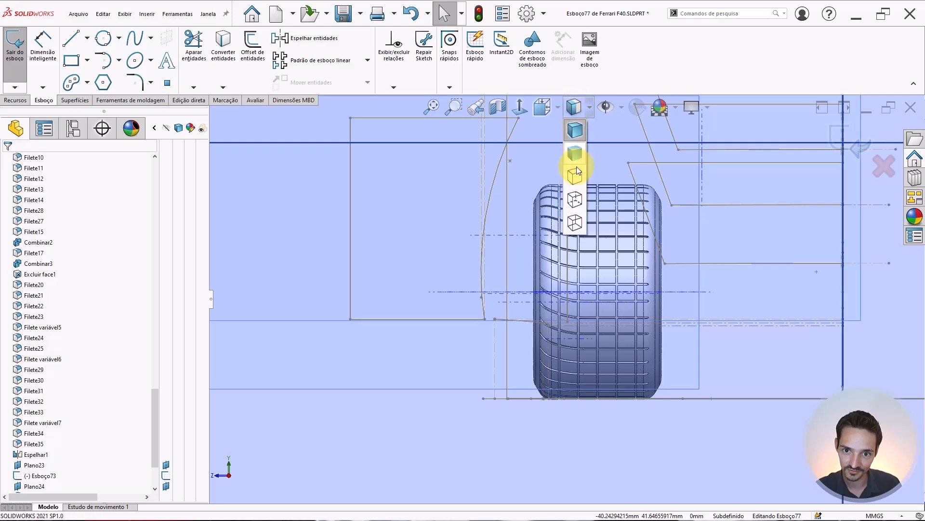
left_click(578, 220)
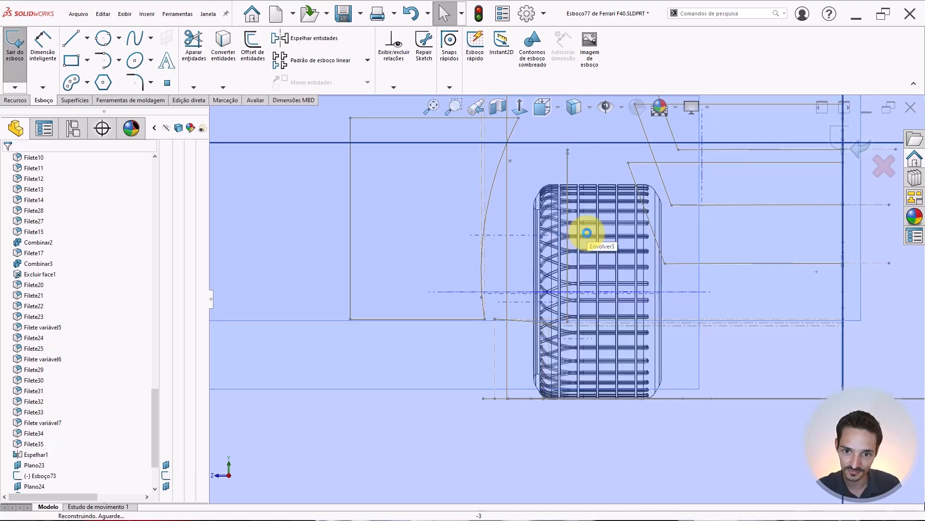
scroll(587, 233, "down", 3)
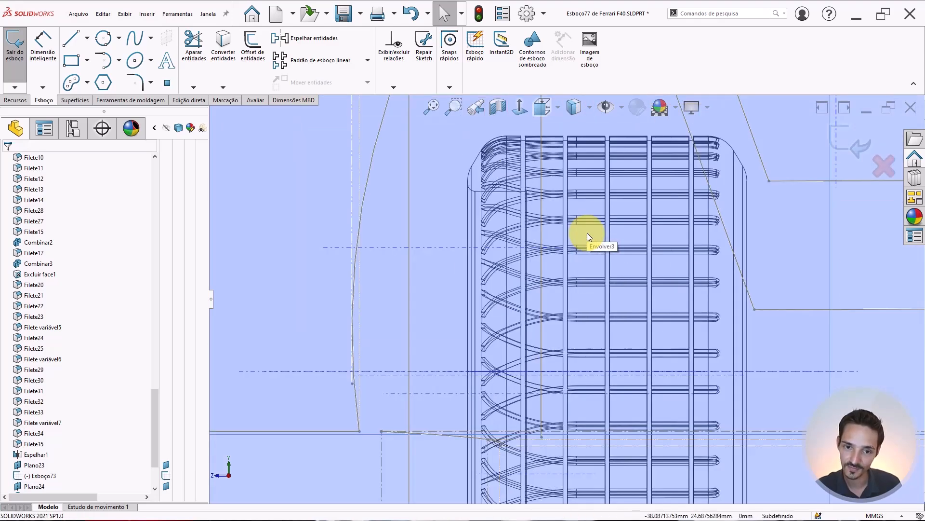
scroll(526, 225, "down", 1)
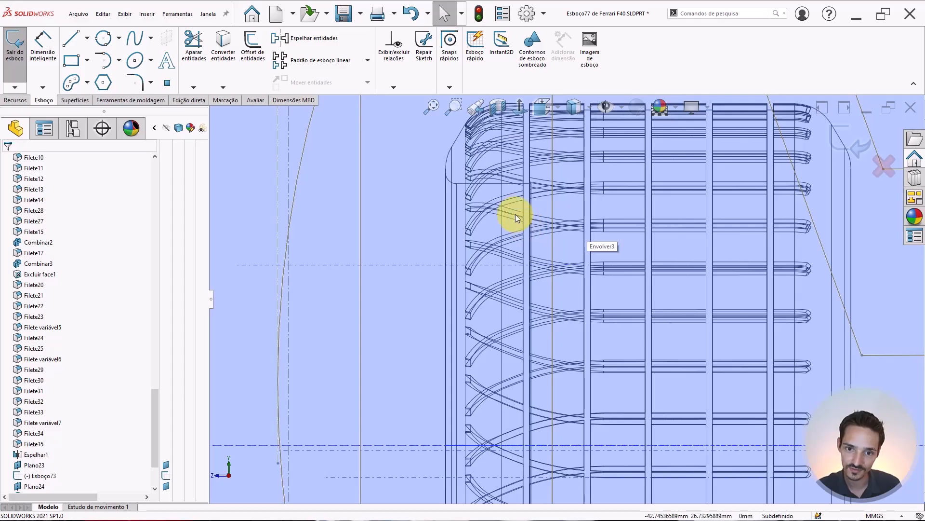
scroll(516, 214, "down", 1)
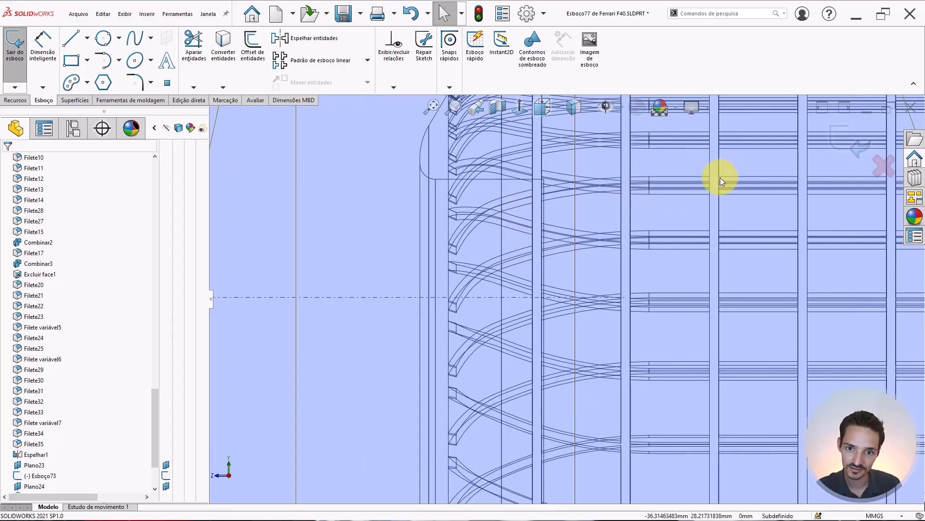
left_click(832, 128)
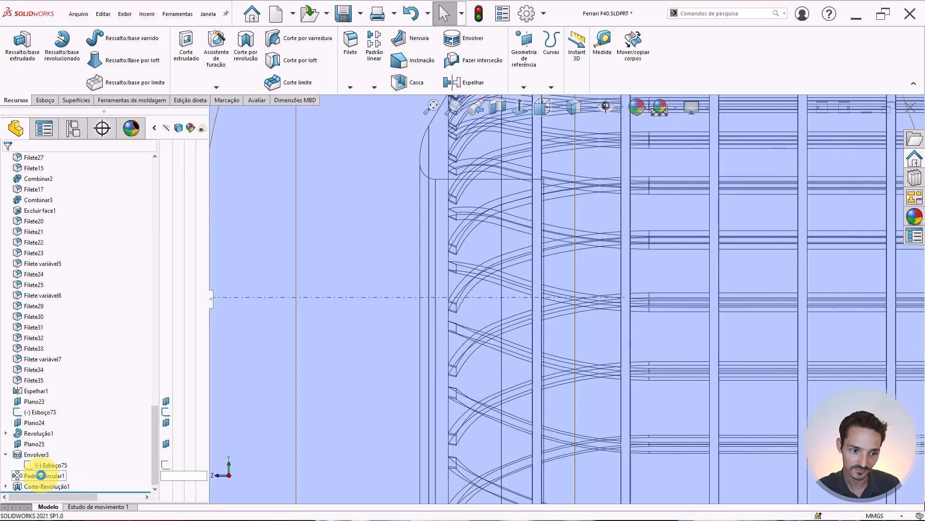
Step: Suppress the tread features Envolver3, PadrãoCircular1 and Corte-Revolução1 so the tyre is plain
left_click(29, 482)
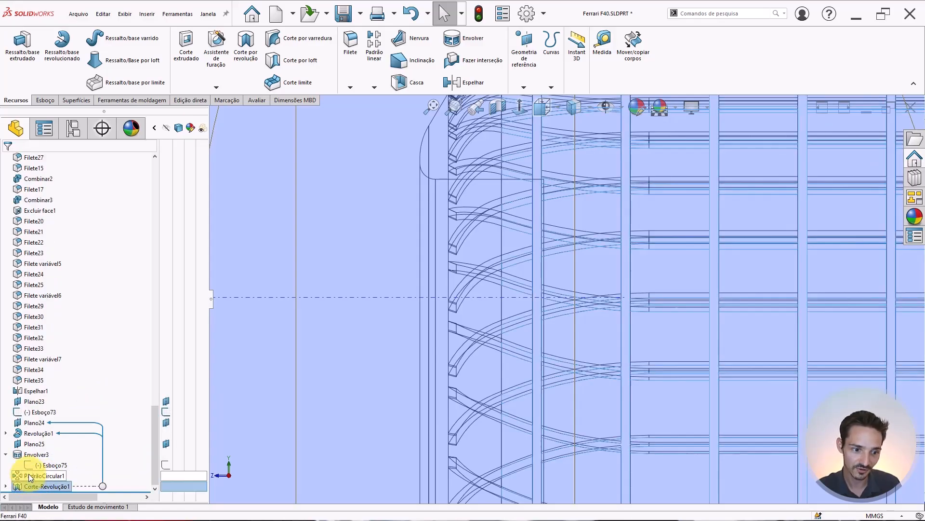
left_click(28, 474, "ctrl")
left_click(29, 455, "ctrl")
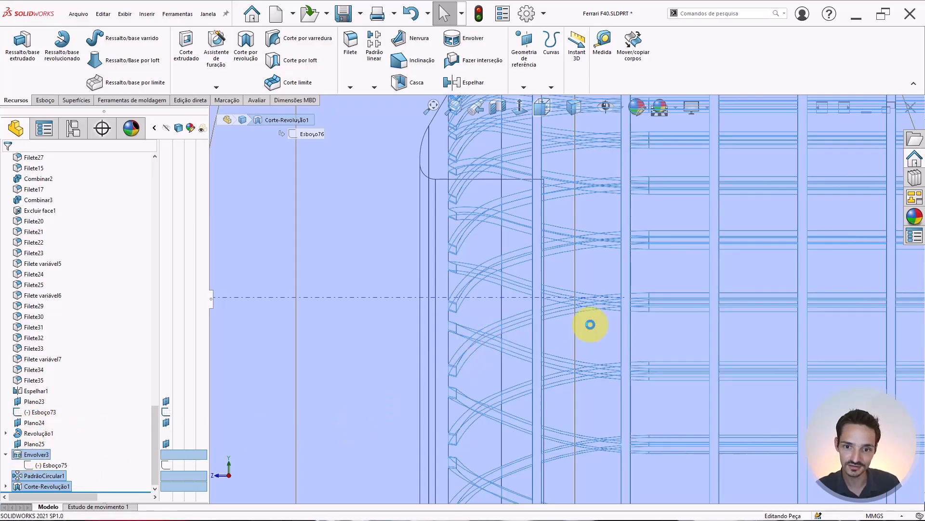
scroll(627, 305, "up", 5)
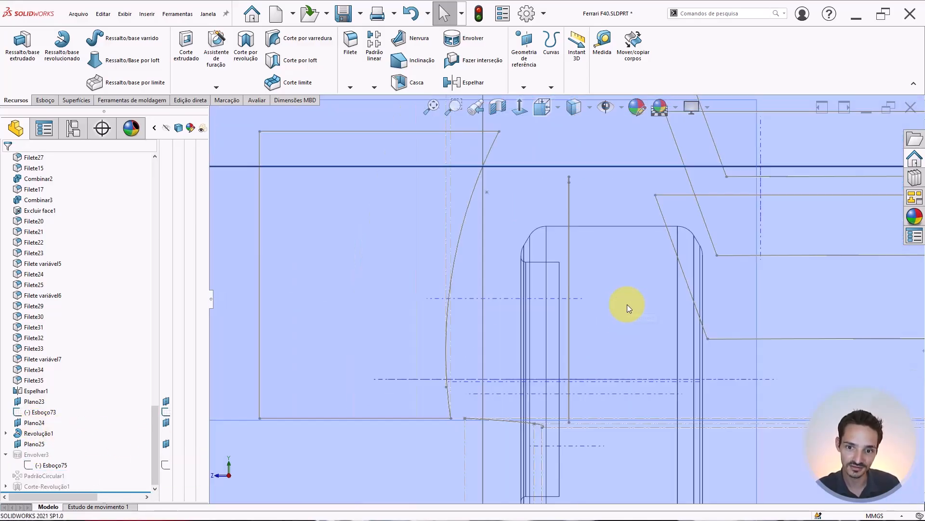
scroll(617, 285, "up", 4)
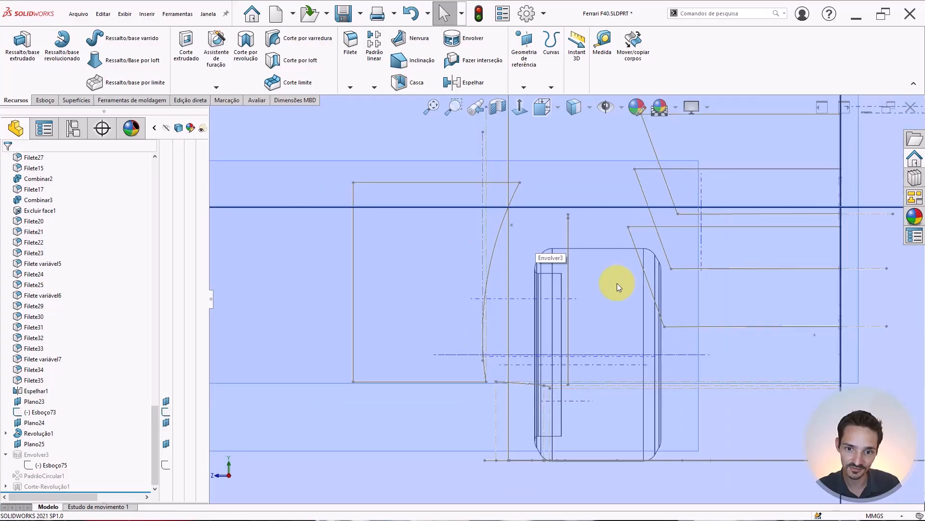
Step: Start a new sketch on Plano24 for the wheel rim's profile
scroll(549, 299, "down", 6)
scroll(563, 252, "down", 3)
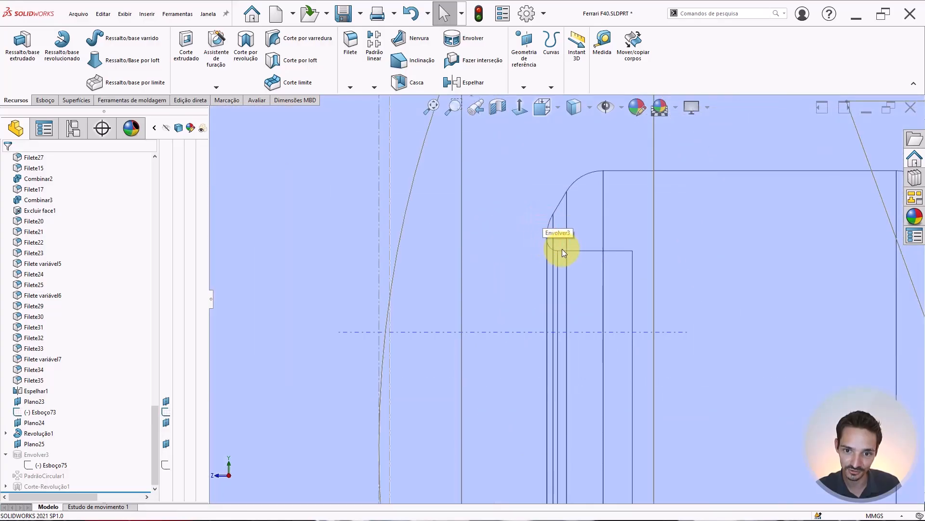
scroll(624, 298, "up", 4)
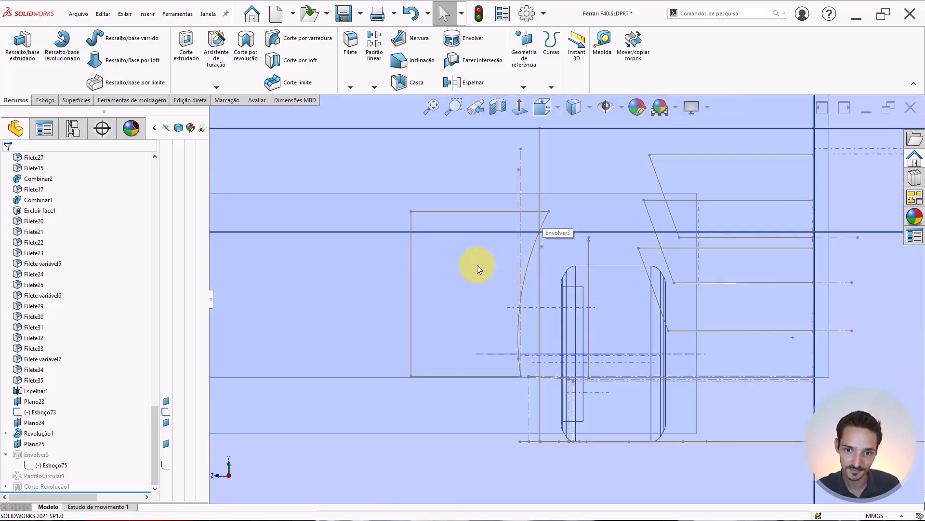
scroll(477, 267, "up", 3)
scroll(275, 329, "up", 3)
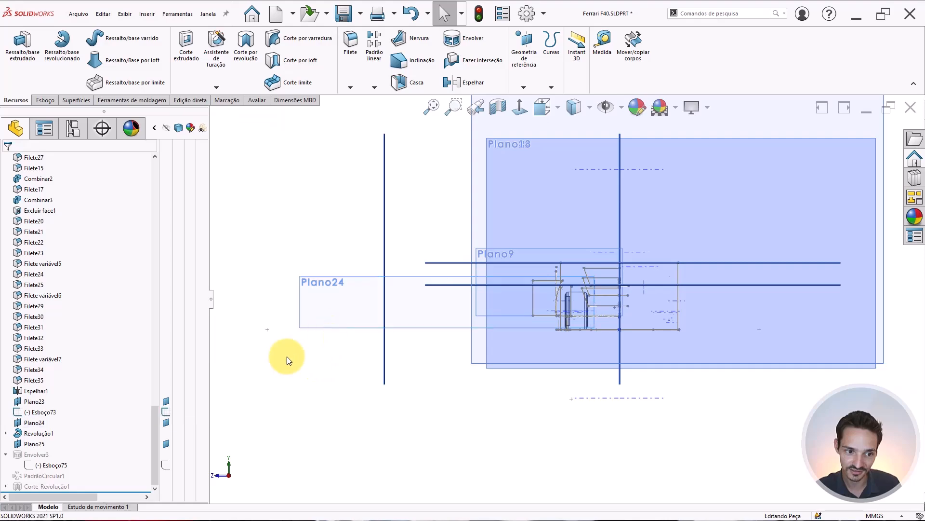
left_click(337, 323)
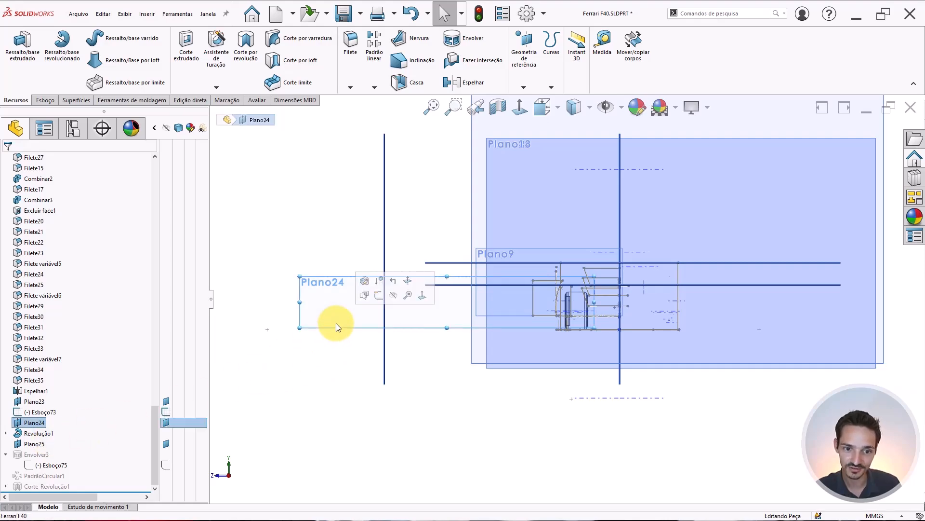
left_click(379, 296)
scroll(557, 409, "down", 5)
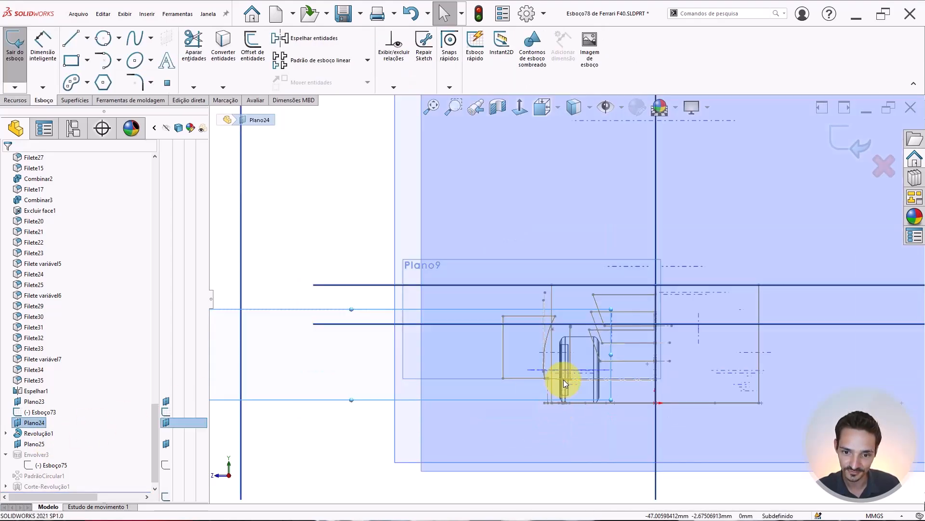
scroll(565, 384, "down", 5)
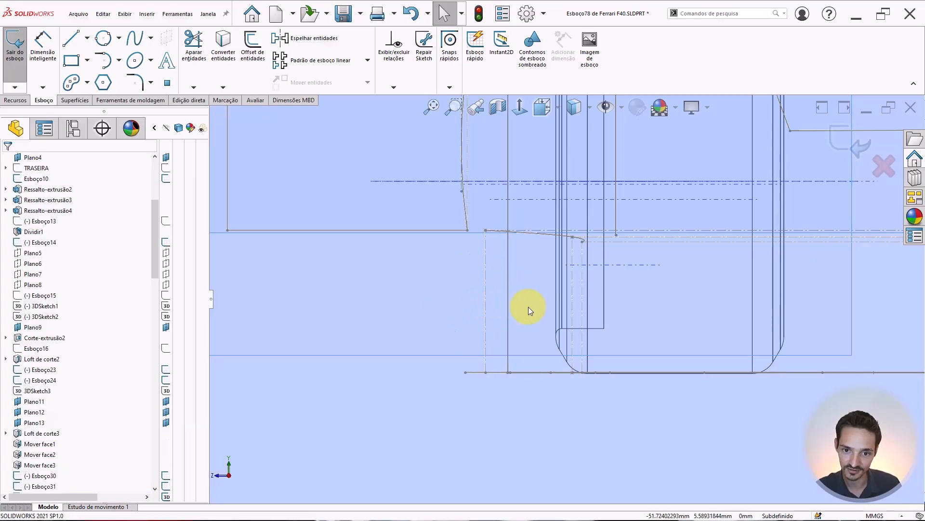
Step: Draw a horizontal construction line about 33 mm long along the tyre's rotation axis, extending past both sidewalls
right_click_drag(529, 307, 594, 216)
scroll(600, 220, "up", 2)
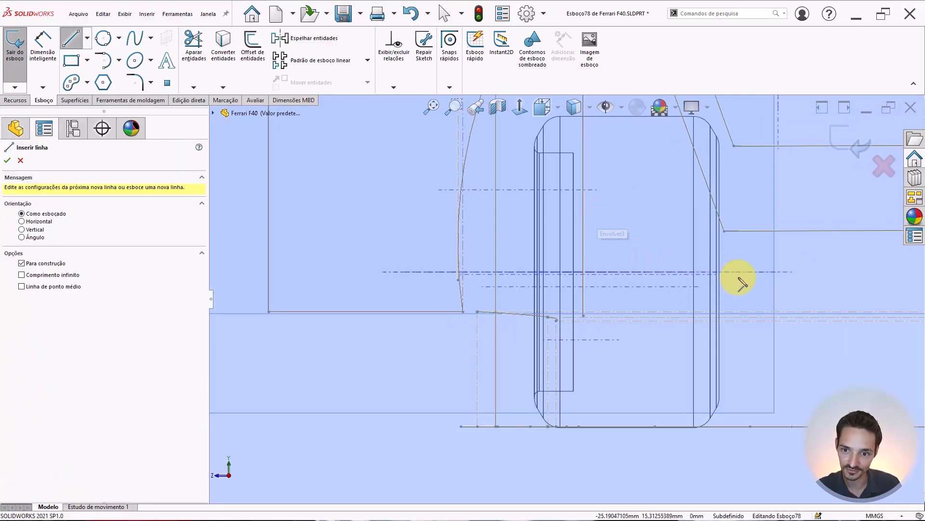
left_click(746, 272)
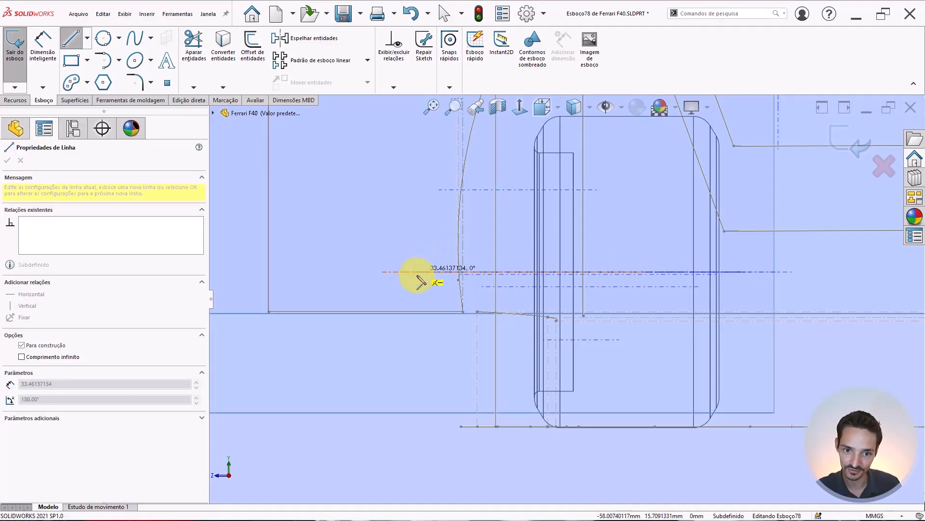
left_click(422, 271)
key("Escape")
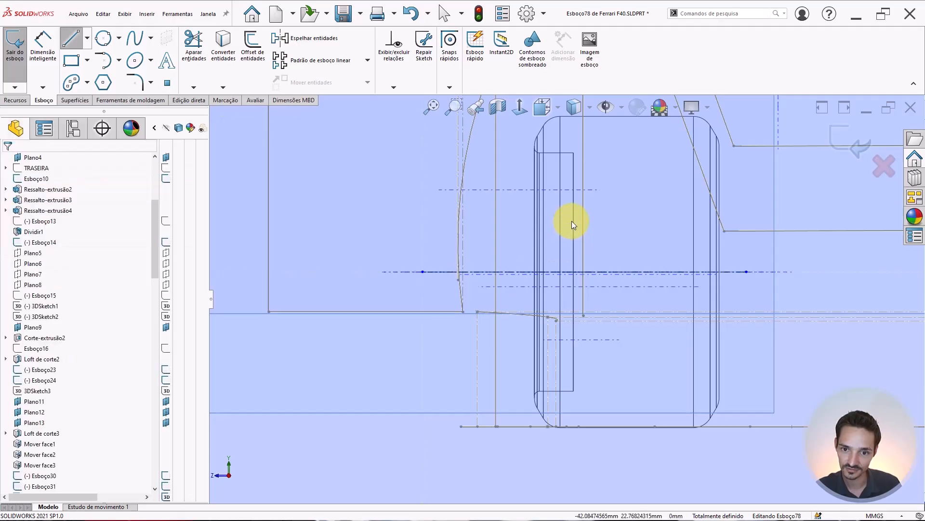
Step: Sketch the rim profile's outer lip from the tyre's inner edge with a short drop, a horizontal segment, a slant and a nearly horizontal segment
scroll(572, 221, "down", 2)
scroll(559, 196, "down", 2)
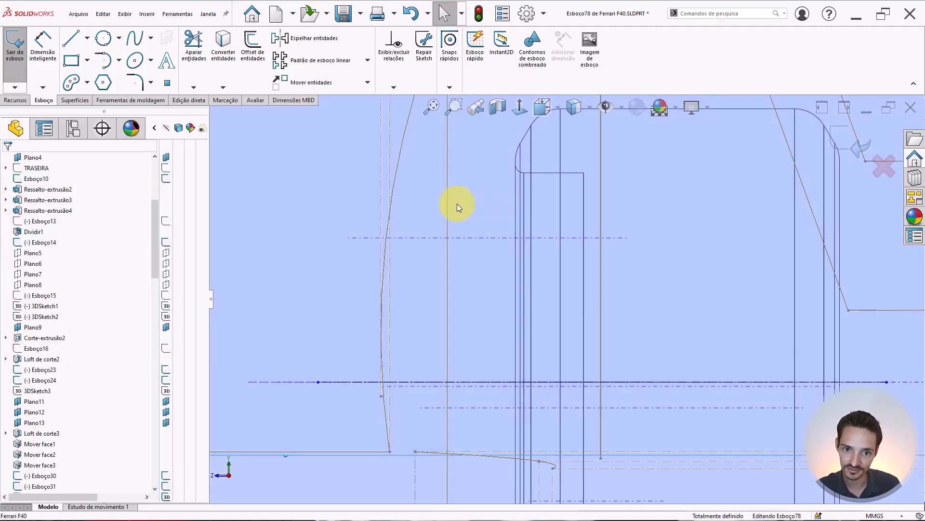
key("l")
scroll(545, 186, "down", 3)
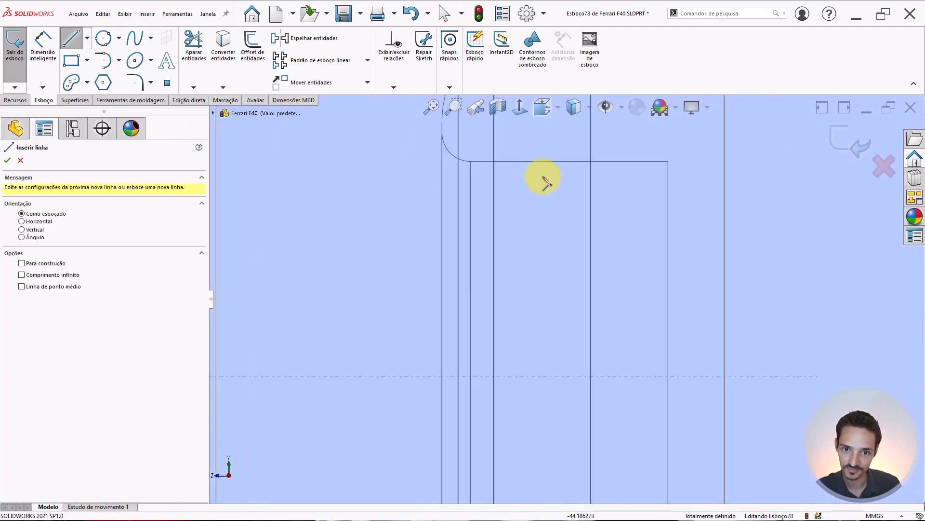
left_click(529, 161)
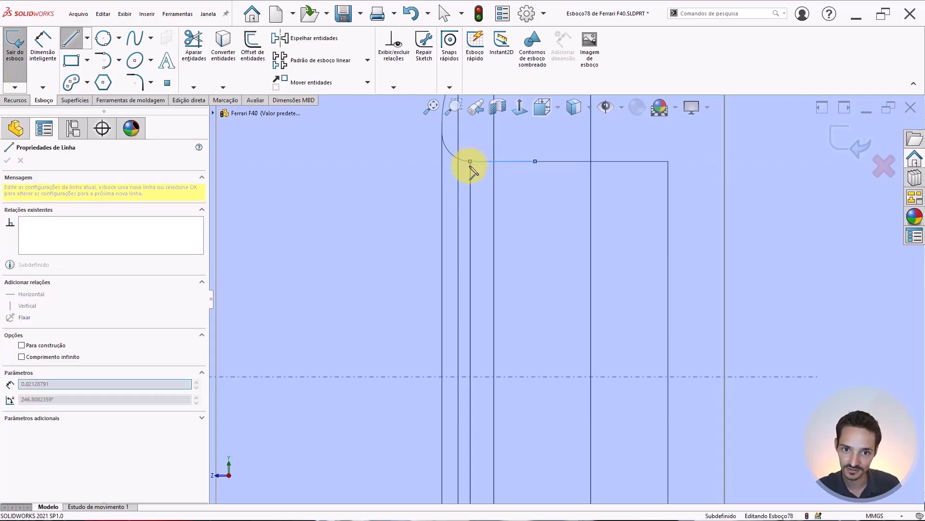
left_click(470, 162)
left_click(506, 168)
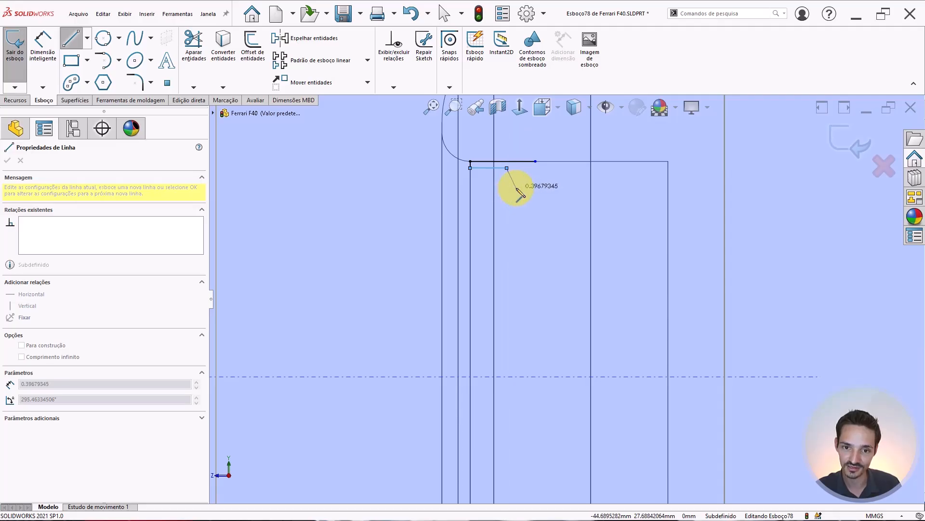
left_click(516, 187)
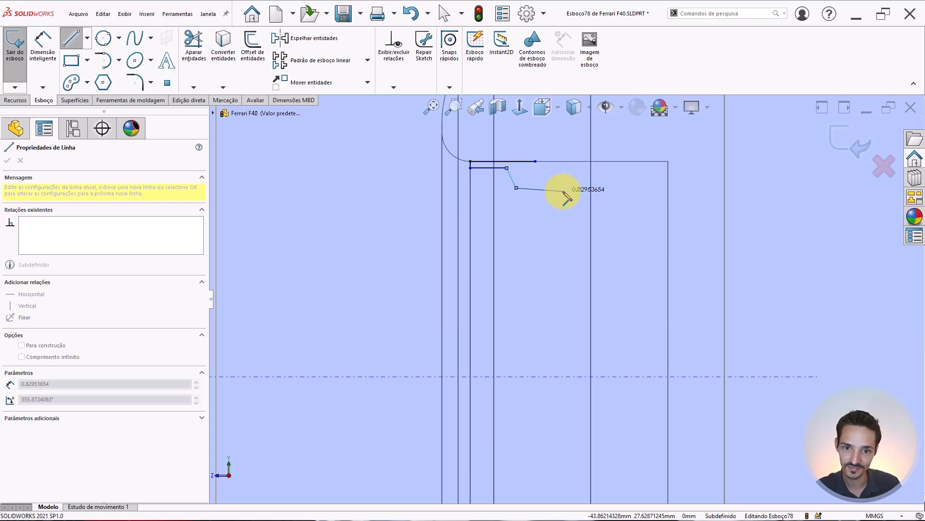
double_click(565, 192)
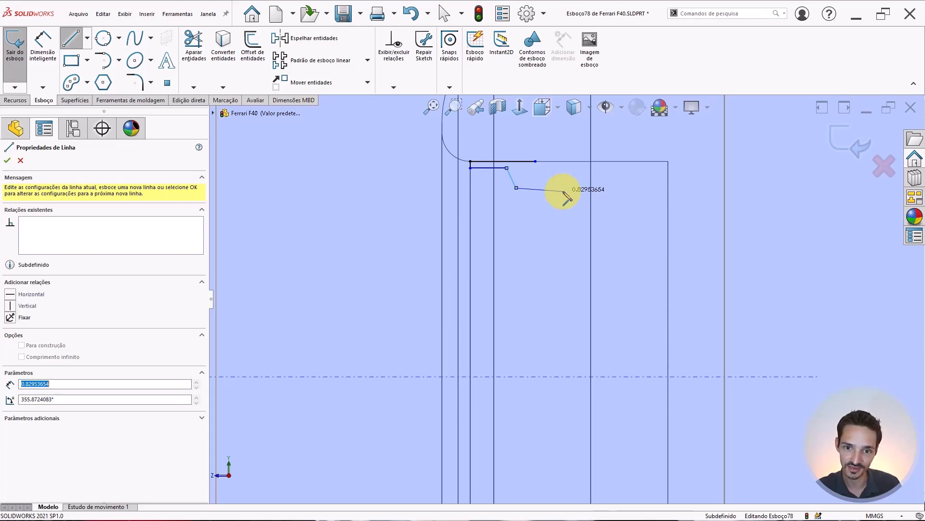
left_click(563, 192)
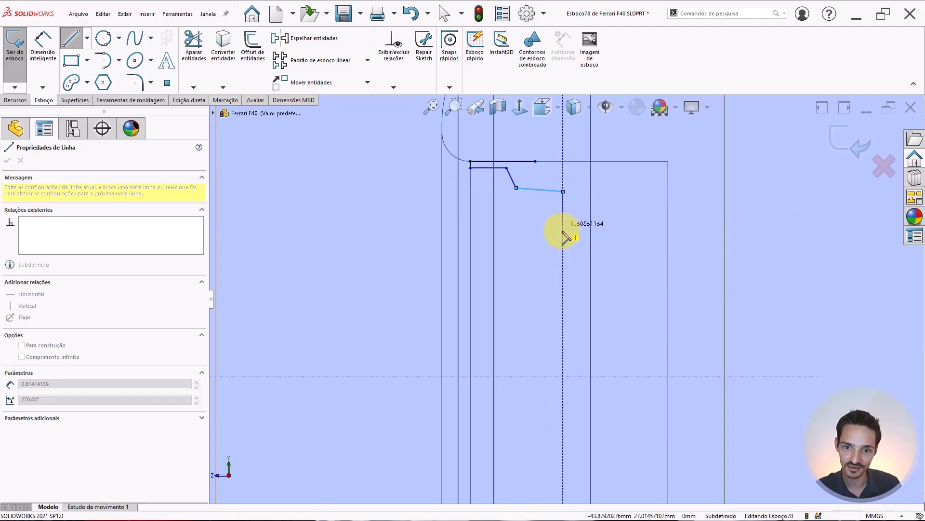
Step: Continue the rim outline through a step about 0.33 mm wide and a base about 1.4 mm wide, closing it at the top line's end
double_click(563, 230)
left_click(563, 230)
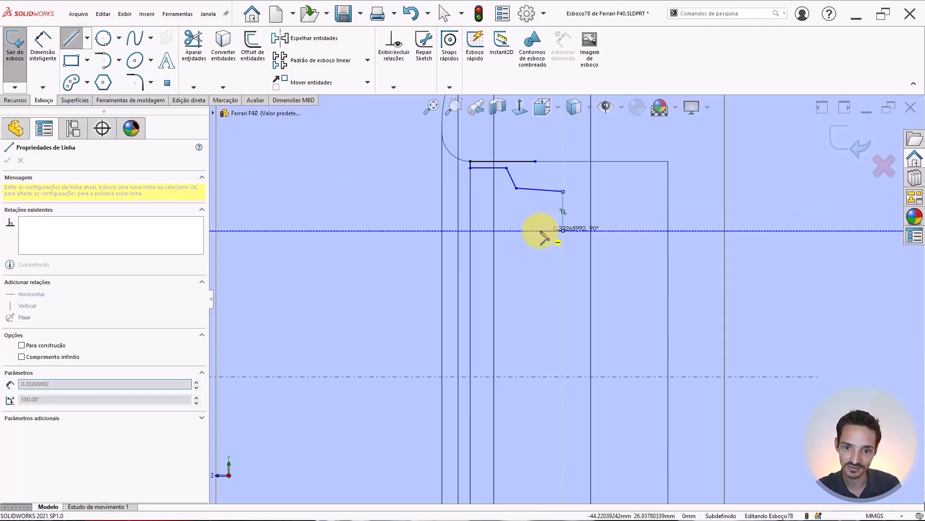
double_click(540, 230)
left_click(540, 231)
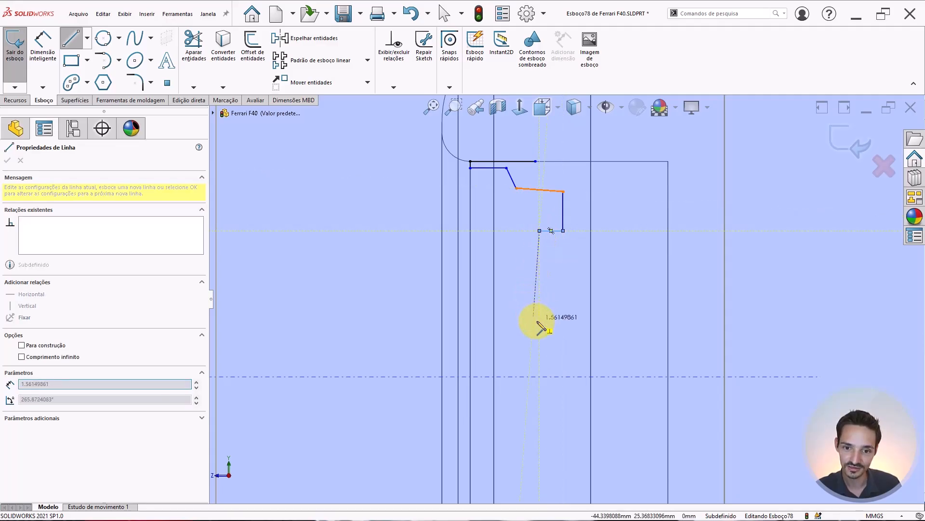
left_click(540, 377)
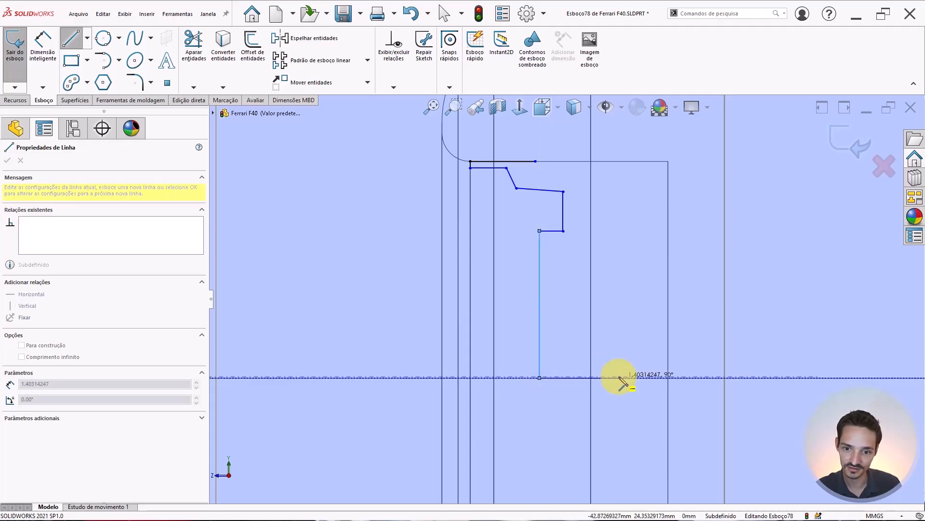
left_click(620, 377)
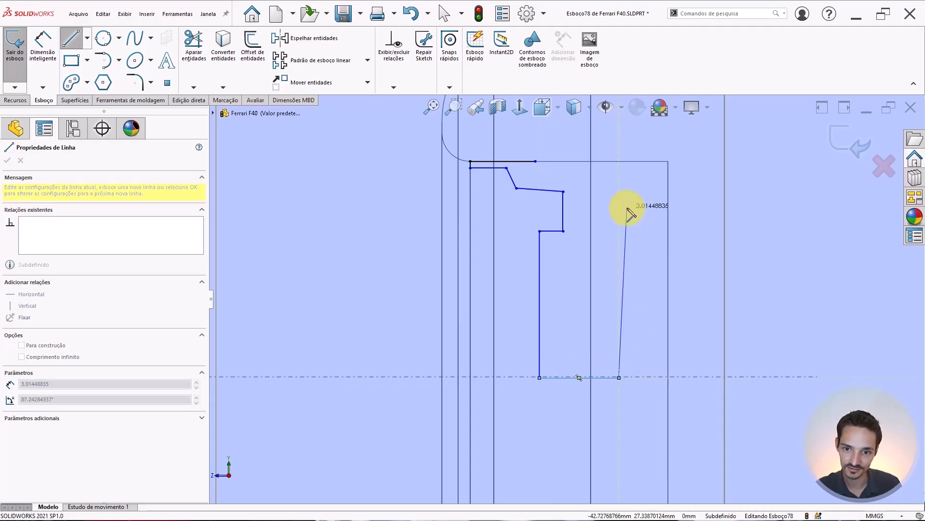
left_click(619, 162)
key("Escape")
left_click_drag(536, 161, 617, 160)
left_click(561, 284)
scroll(561, 284, "up", 3)
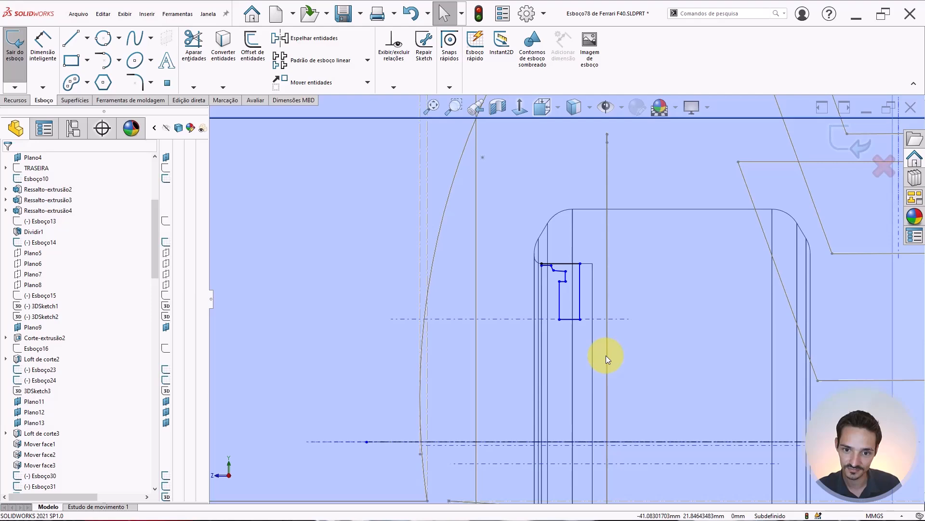
Step: Enlarge the rim profile inward and downward, and make its lower corner coincident with the construction line on the wheel axis
scroll(581, 314, "down", 3)
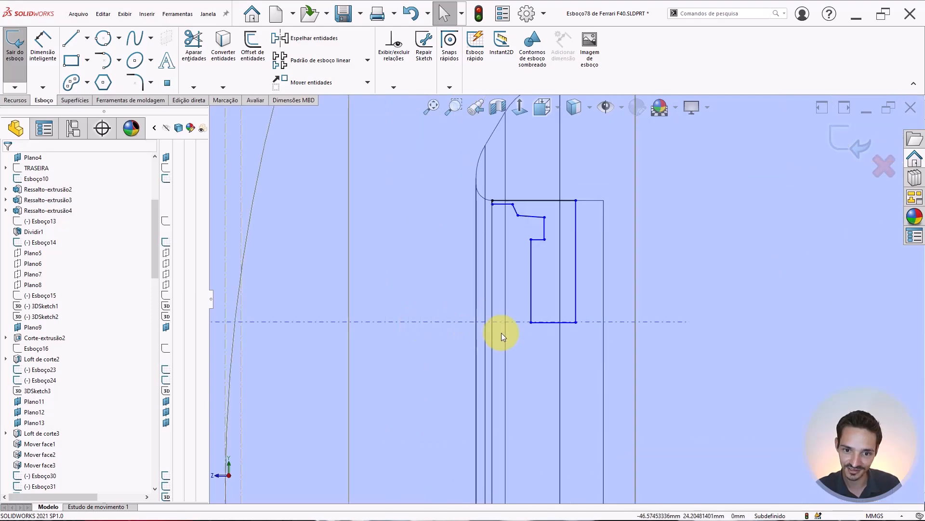
scroll(621, 366, "up", 5)
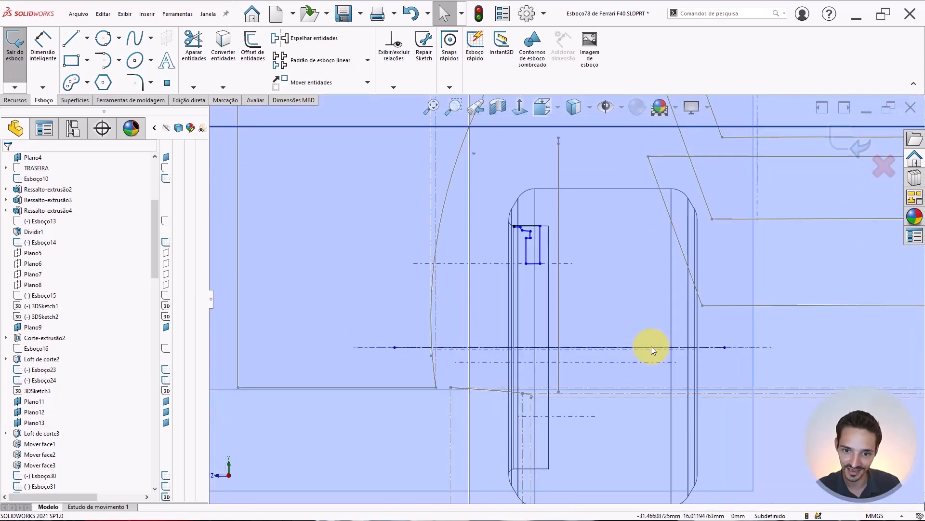
scroll(502, 302, "down", 2)
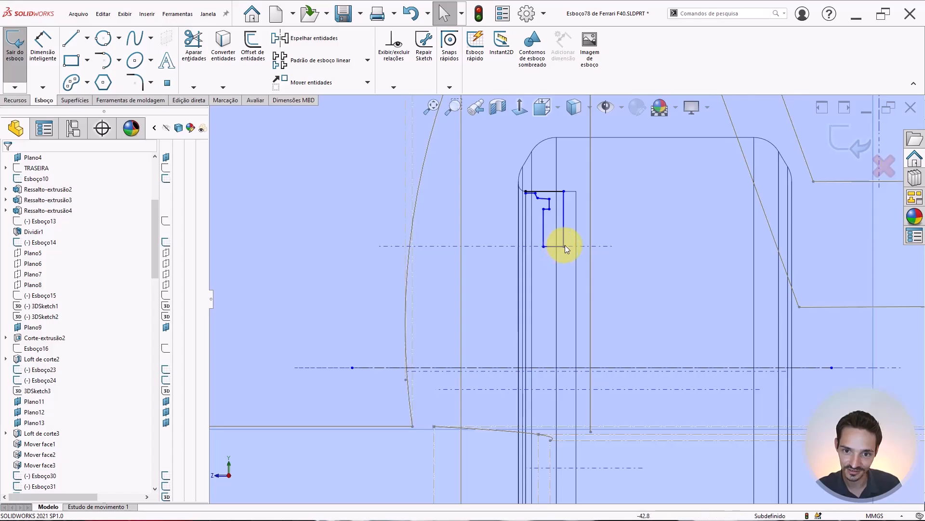
mouse_move(564, 246)
left_mouse_down()
mouse_move(603, 301)
mouse_move(620, 365)
mouse_move(644, 360)
left_mouse_up()
left_click(638, 369, "ctrl")
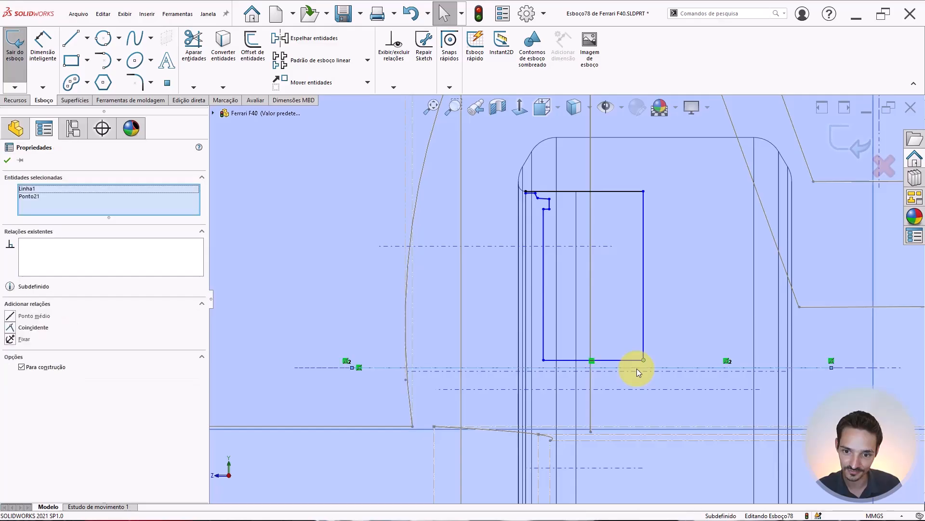
left_click(680, 327)
left_click(593, 279)
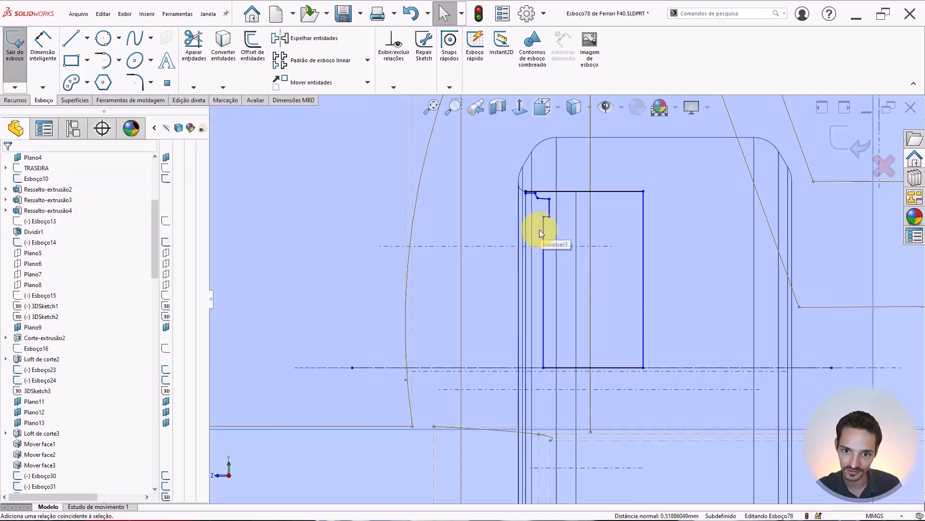
Step: Reshape the stepped recess of the rim profile, lowering its shoulder, moving its inner wall deeper and dropping the lip, about 0.97 mm long
scroll(540, 226, "down", 1)
scroll(545, 224, "down", 4)
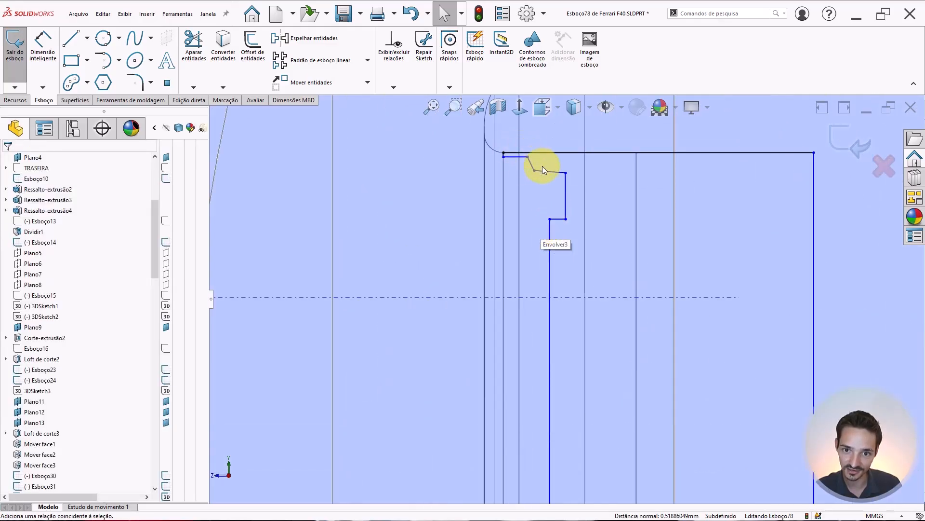
left_click_drag(556, 220, 559, 400)
left_click_drag(566, 360, 650, 357)
left_click_drag(566, 175, 568, 238)
left_click_drag(514, 157, 523, 184)
scroll(595, 279, "up", 7)
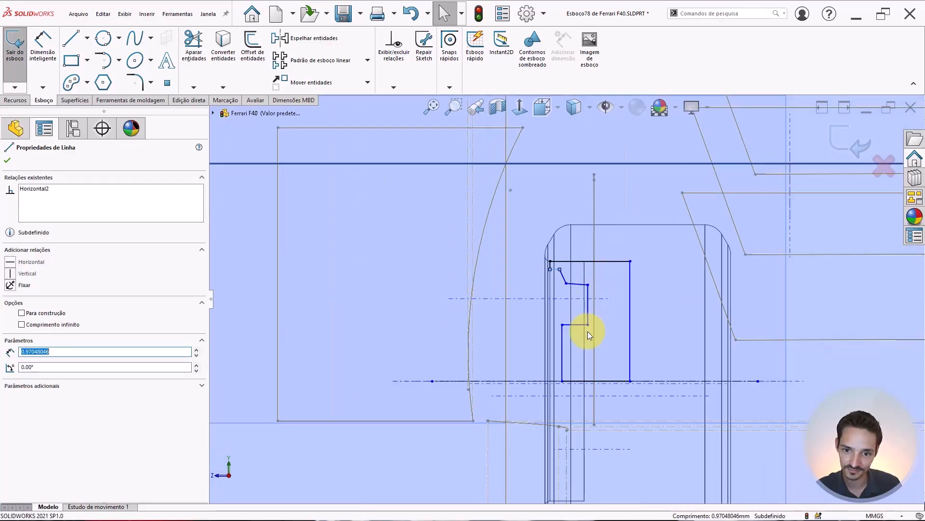
scroll(588, 332, "down", 4)
left_click(540, 317)
scroll(540, 317, "up", 2)
scroll(583, 298, "down", 2)
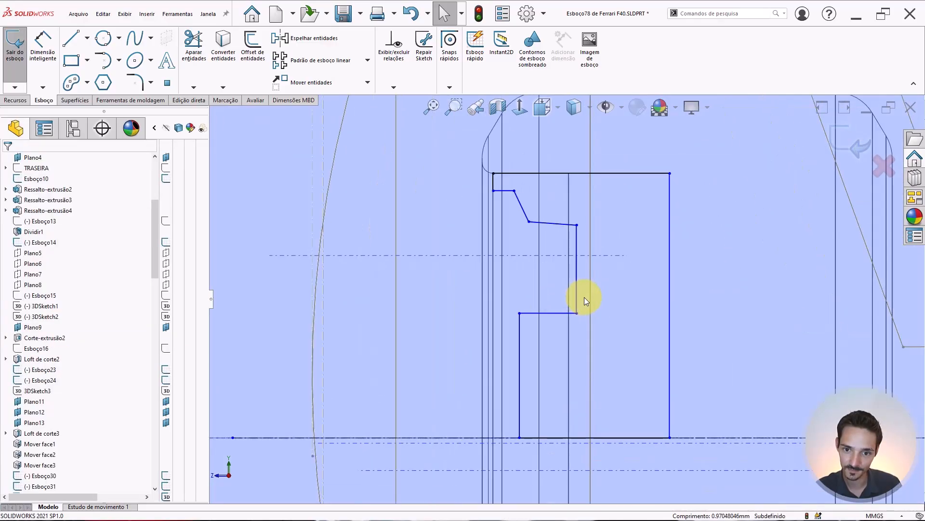
scroll(584, 297, "up", 2)
scroll(584, 297, "down", 2)
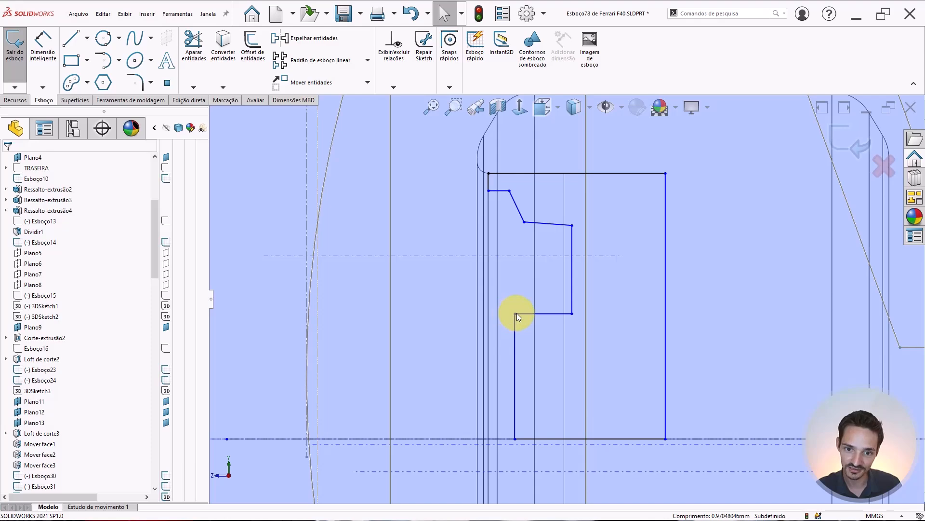
Step: Compare the rim profile with the front wheel in the car's side-view picture and exit the sketch
scroll(516, 314, "up", 6)
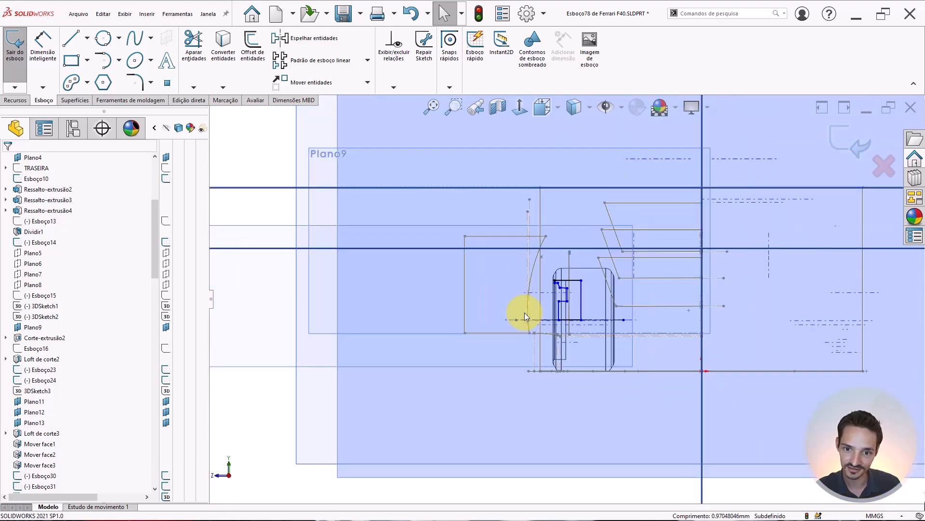
scroll(602, 277, "up", 4)
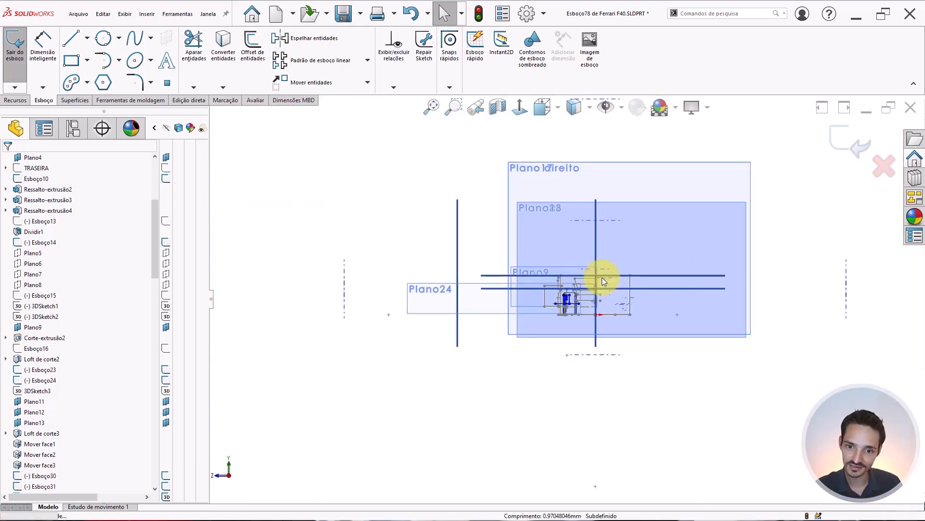
key("ctrl+1")
scroll(567, 307, "down", 5)
scroll(568, 310, "down", 4)
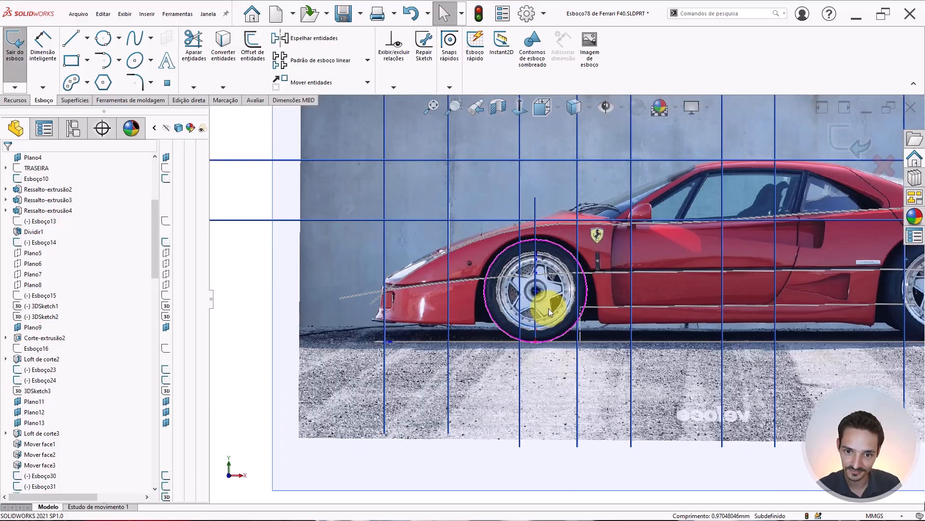
scroll(545, 302, "down", 2)
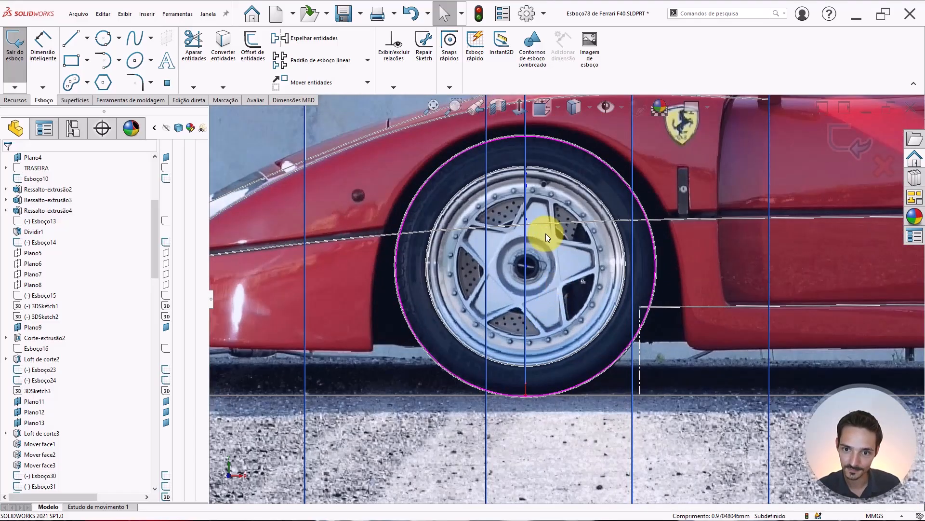
scroll(545, 233, "down", 2)
left_click(841, 132)
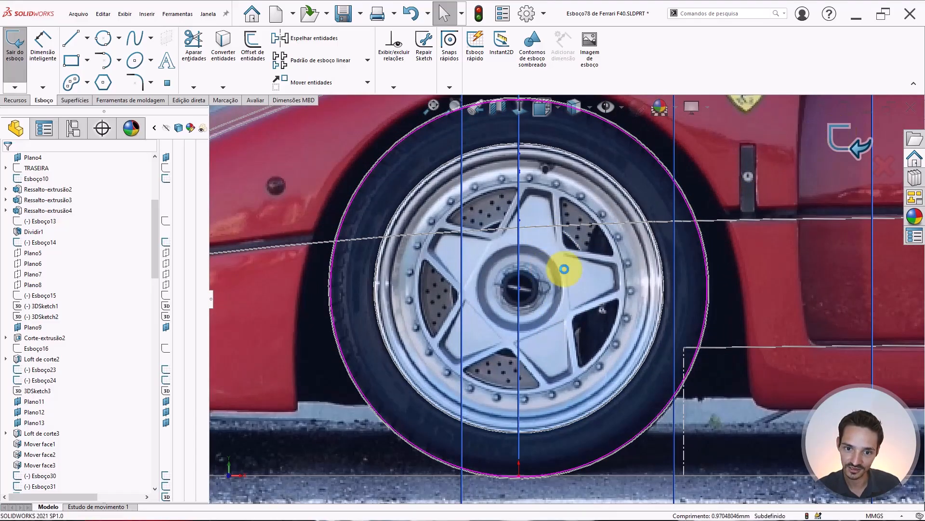
Step: Open the front wheel's circle sketch, Esboço73, for editing over the side-view picture
scroll(575, 295, "up", 5)
scroll(579, 287, "down", 3)
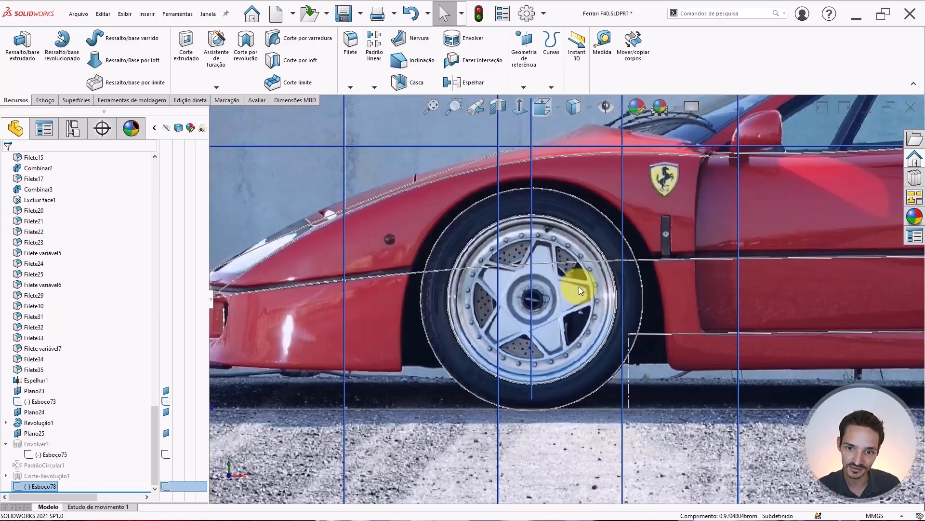
left_click(609, 244)
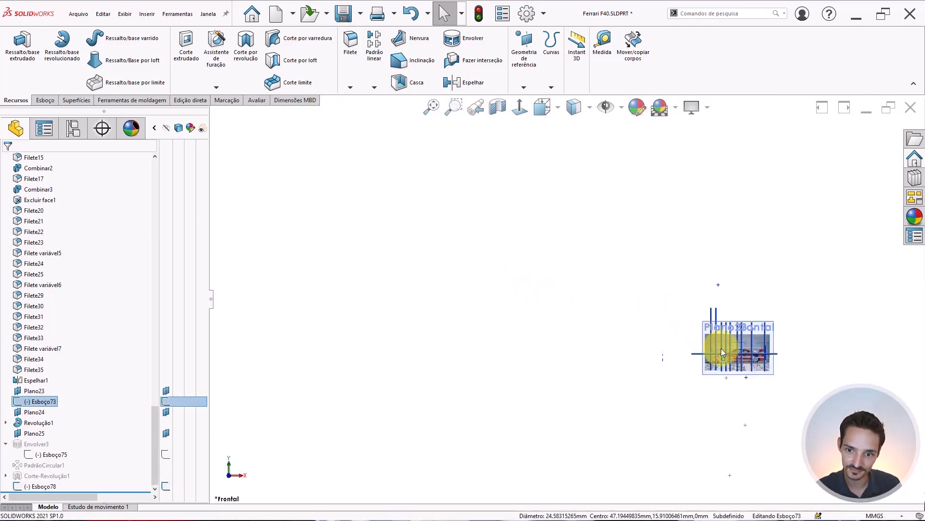
scroll(722, 348, "down", 3)
scroll(722, 348, "down", 3)
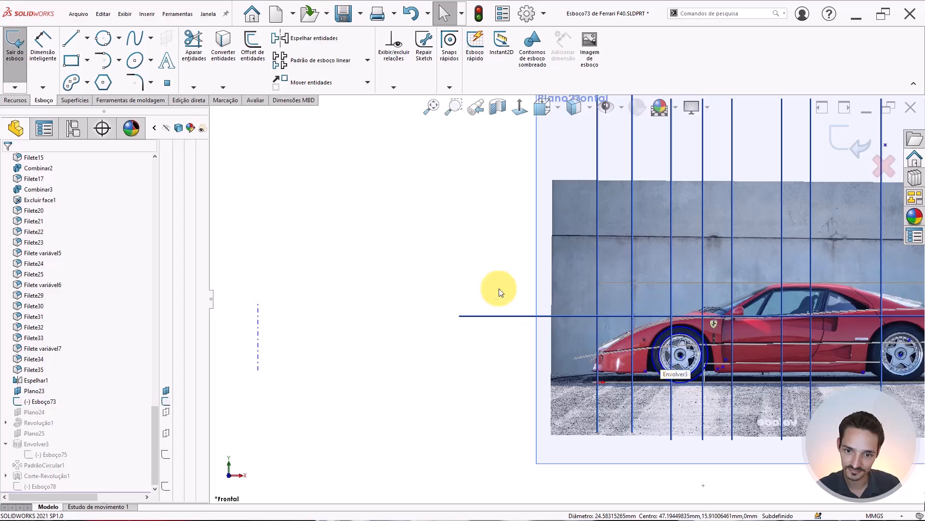
Step: Draw a circle about 9.08 mm in radius from the wheel centre, following the outer edge of the star-shaped spoke area
right_click_drag(484, 263, 483, 282)
scroll(698, 339, "down", 5)
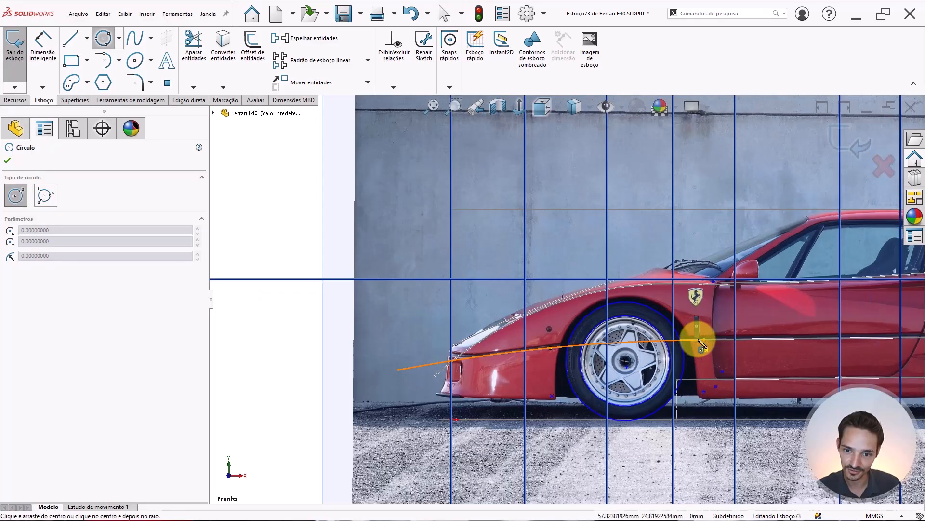
scroll(648, 338, "down", 4)
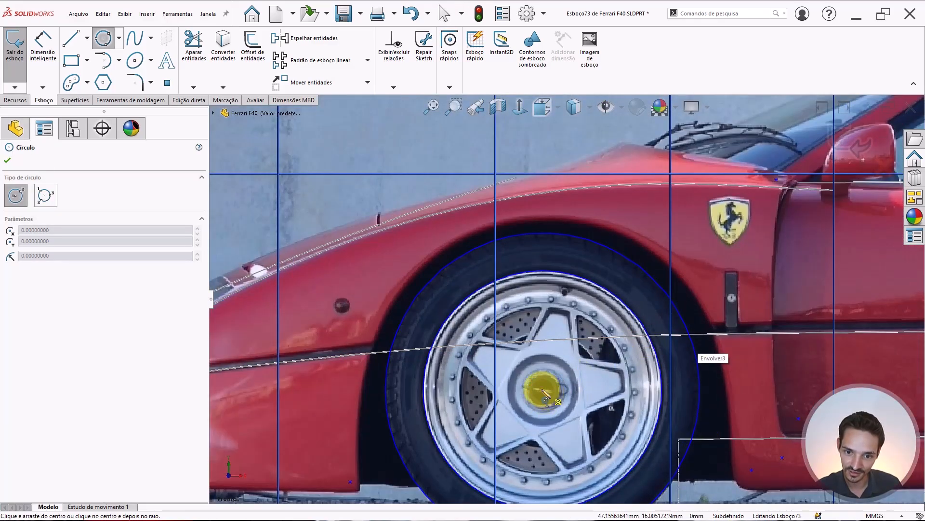
left_click(545, 395)
scroll(553, 392, "down", 2)
scroll(554, 397, "down", 2)
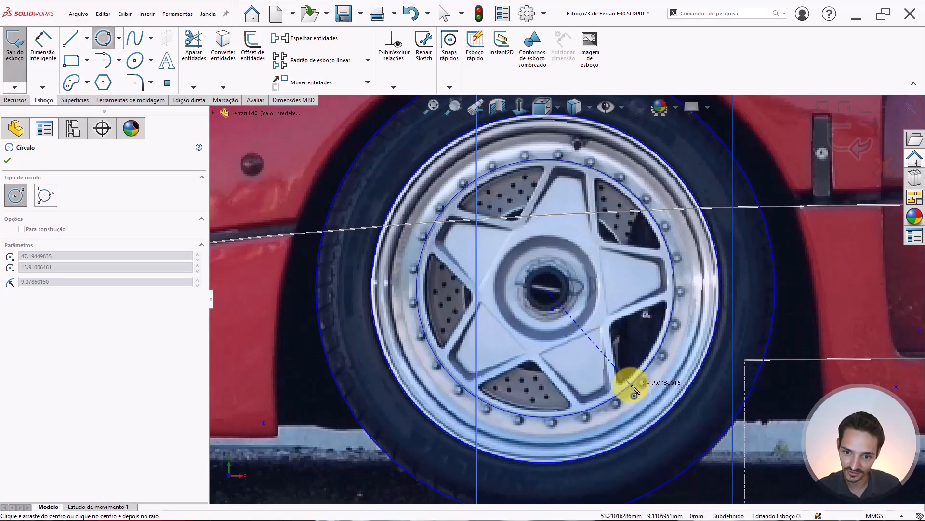
left_click(636, 393)
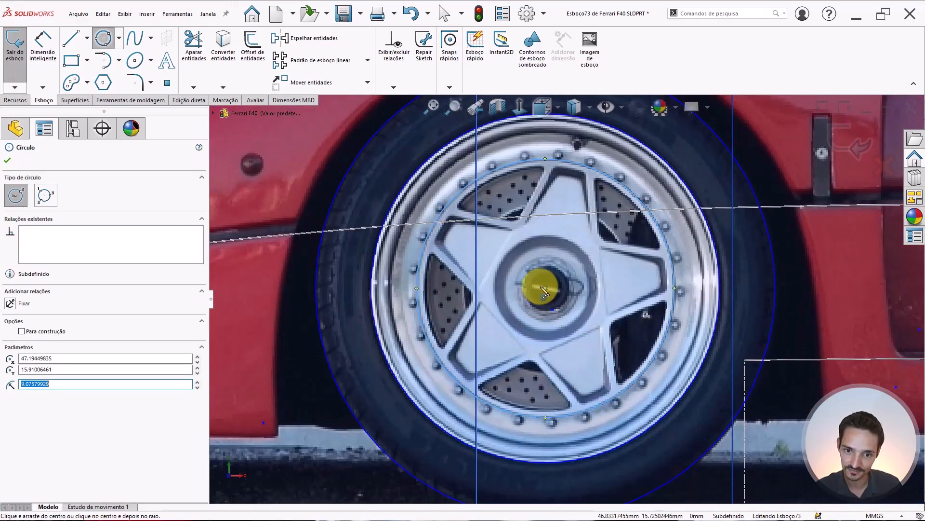
Step: Draw two concentric hub circles from the wheel centre, about 3.72 mm and 3.08 mm in radius, along the dark ring's edges
scroll(544, 291, "down", 1)
scroll(544, 291, "down", 1)
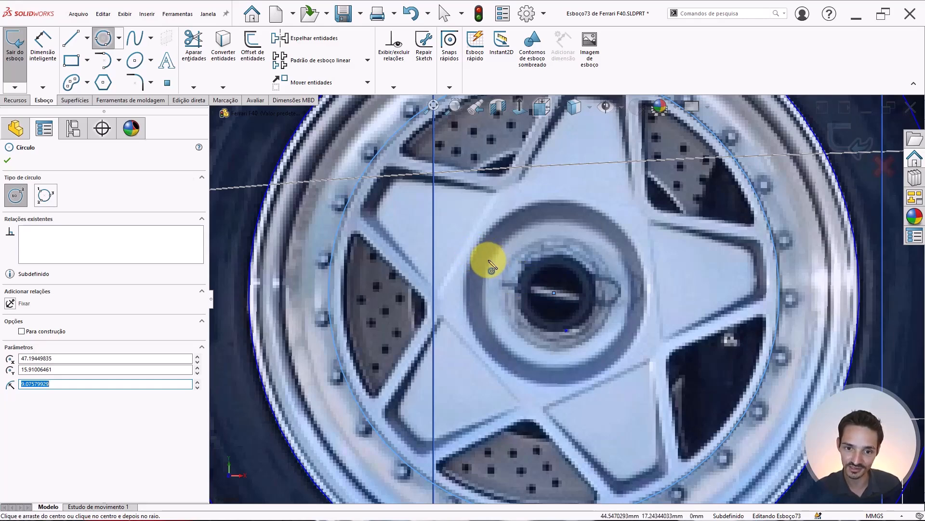
scroll(609, 310, "up", 3)
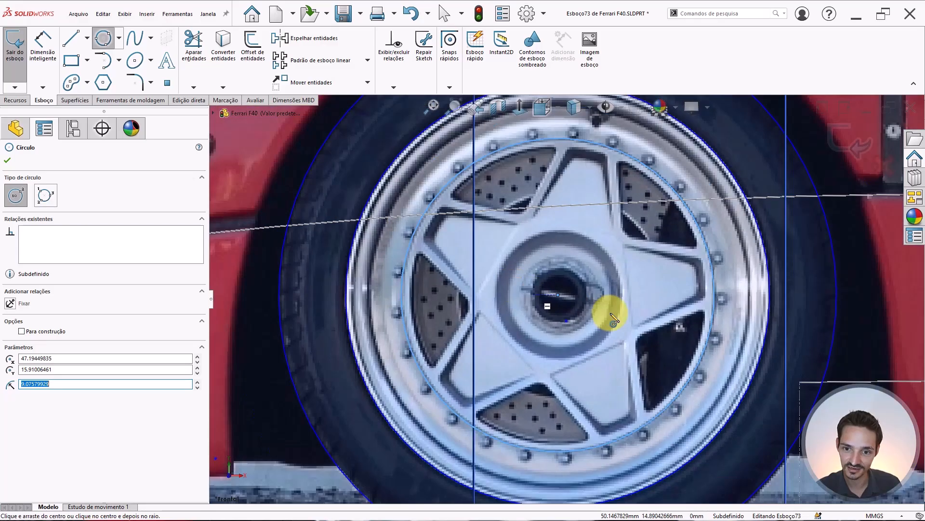
scroll(616, 310, "down", 4)
scroll(620, 324, "up", 1)
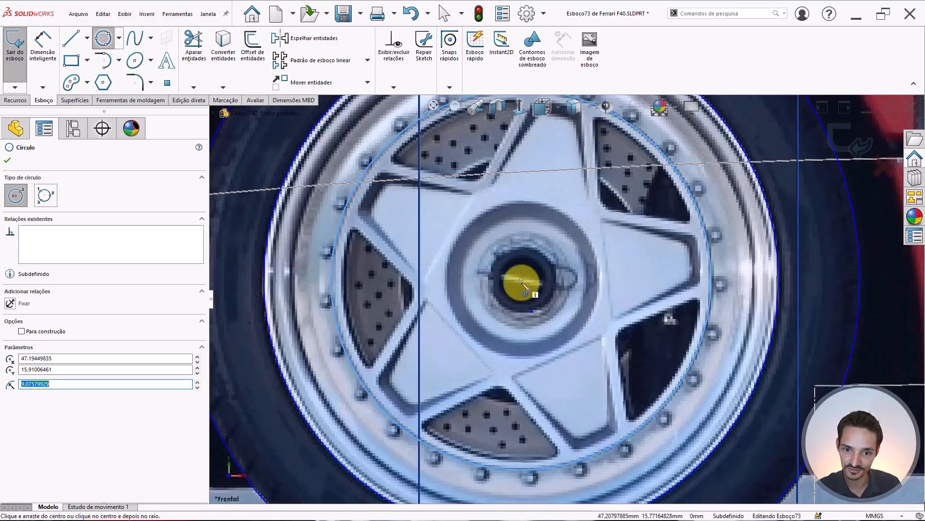
left_click(521, 279)
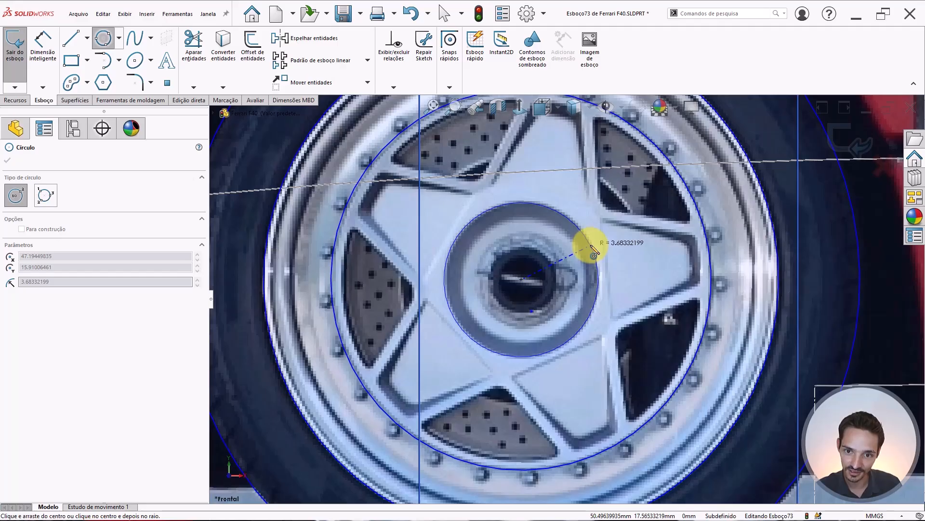
left_click(595, 251)
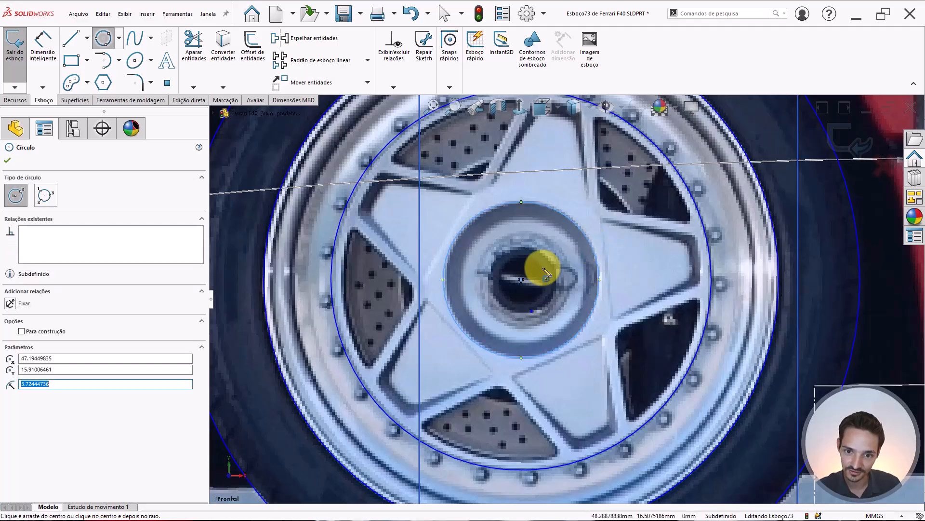
left_click(522, 279)
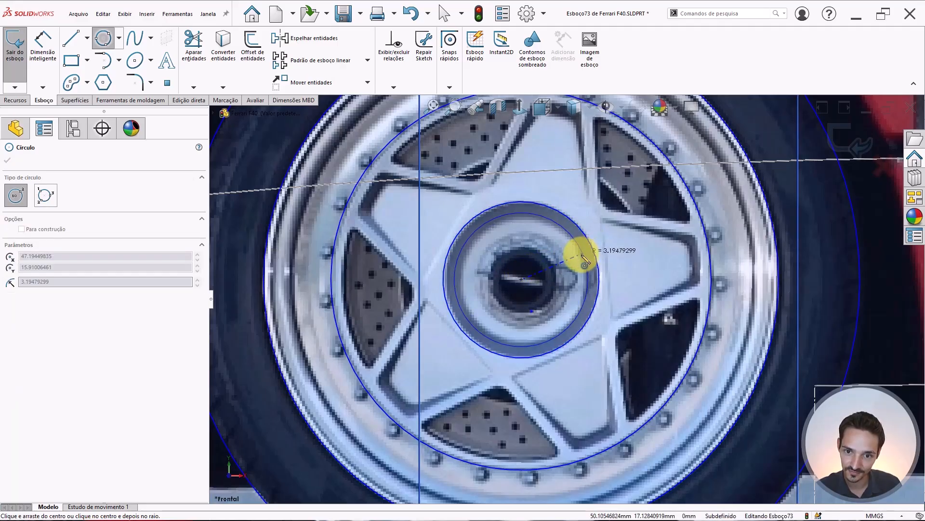
left_click(584, 259)
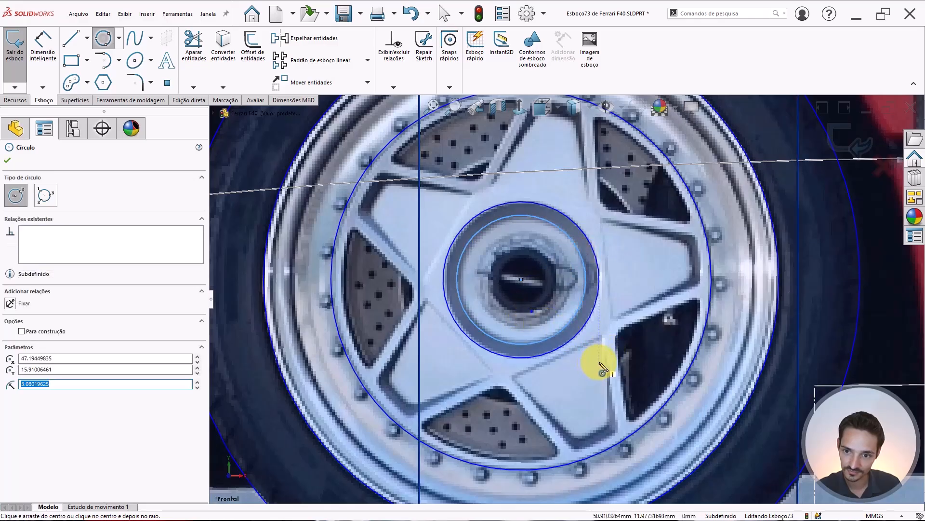
Step: Draw a concentric circle about 11.14 mm in radius outside the bolt ring, along the inner edge of the rim lip
scroll(658, 325, "up", 1)
scroll(706, 197, "down", 1)
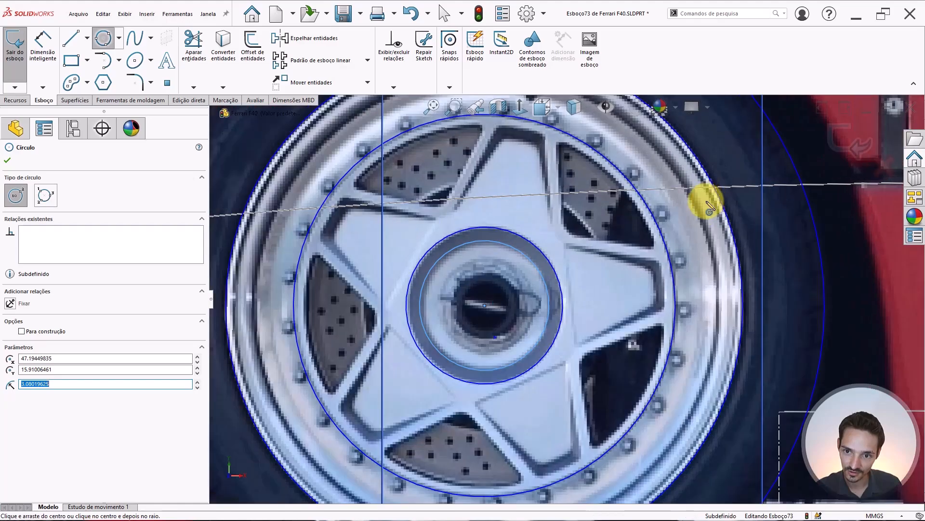
left_click(484, 305)
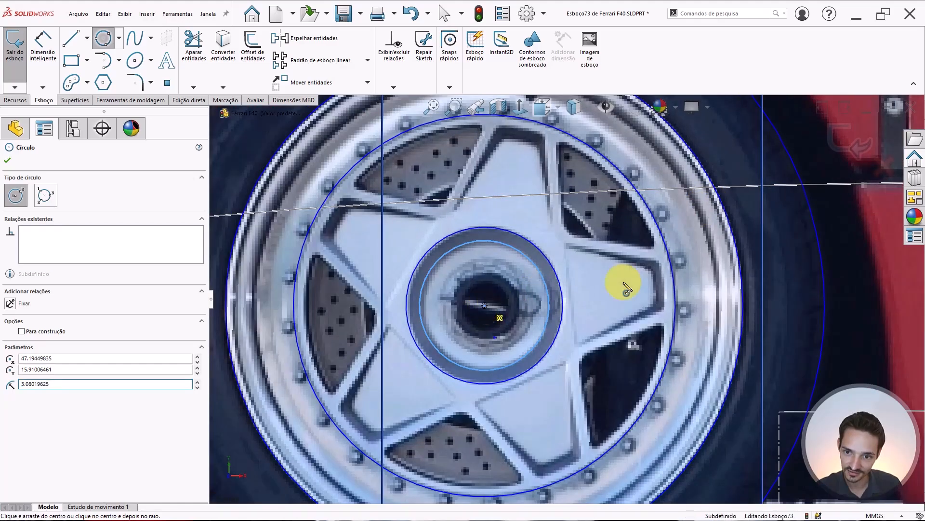
left_click(714, 260)
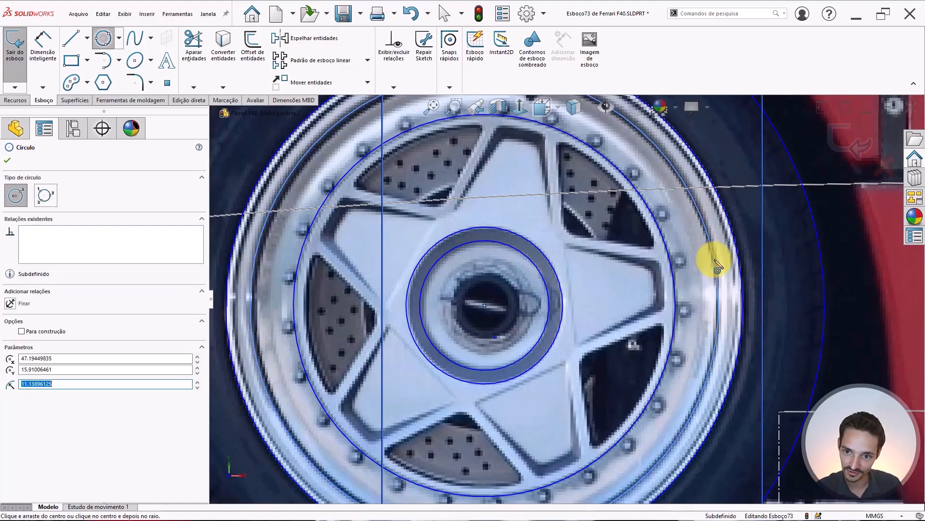
key("Escape")
Step: Check the diameter of the circle along the rim lip and compare the rim's shape with the close-up wheel photo
left_click(712, 260)
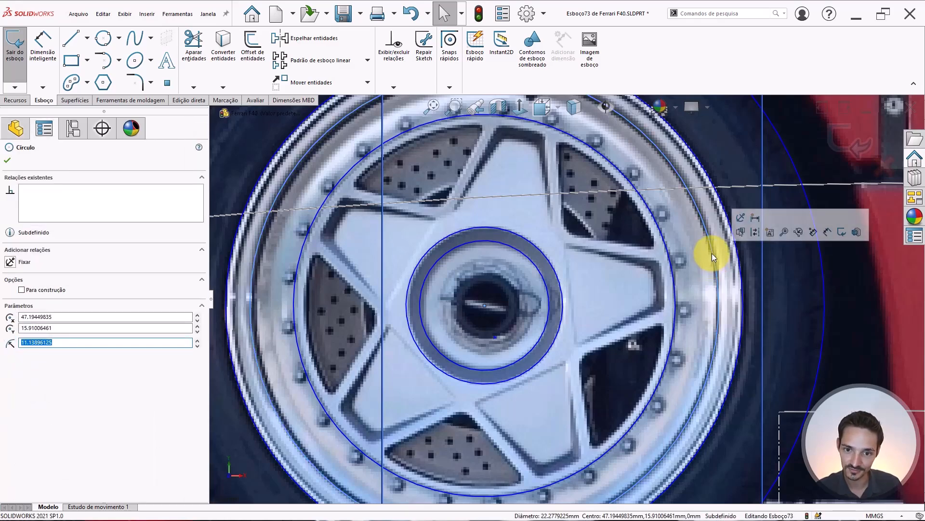
scroll(591, 284, "up", 1)
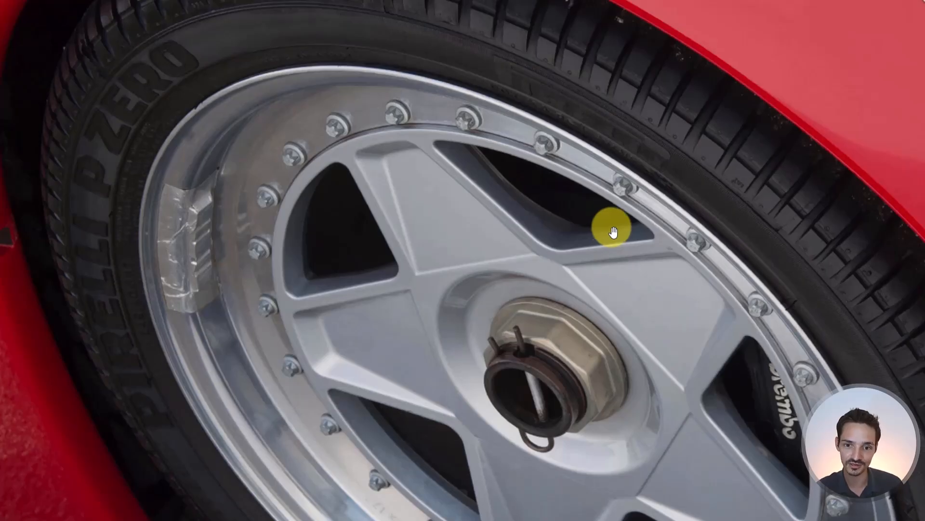
key("alt+Tab")
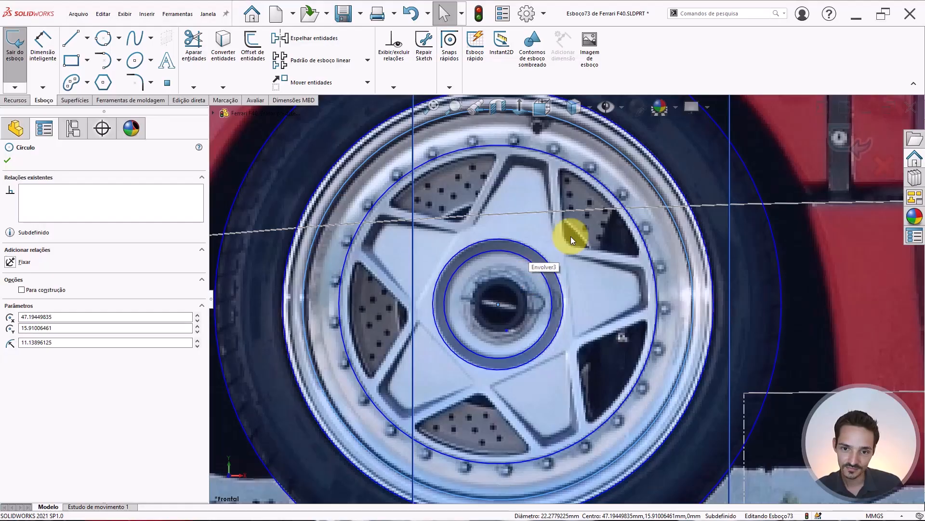
left_click(586, 267)
key("Escape")
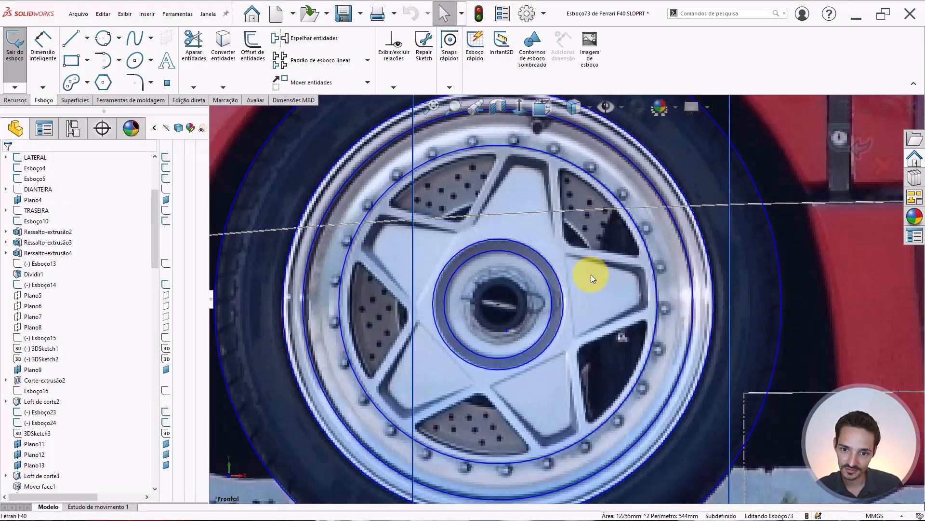
left_click(676, 228)
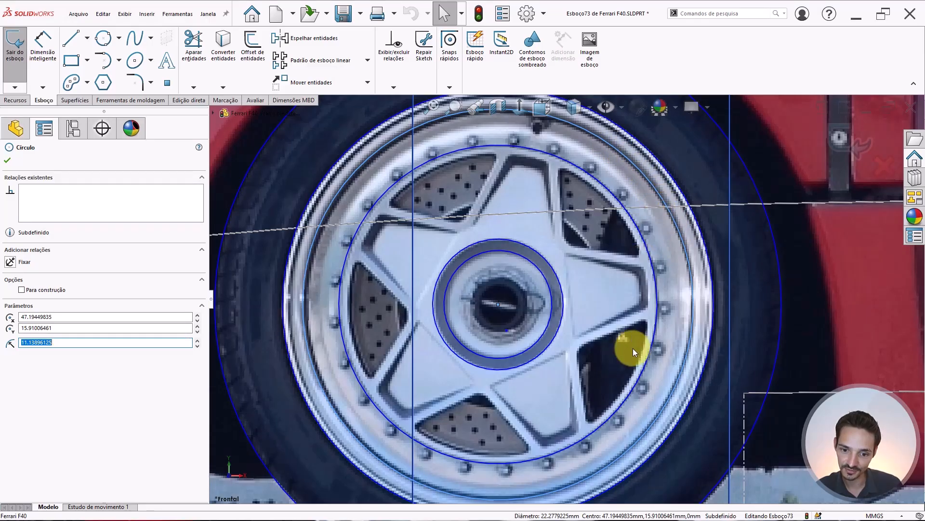
scroll(636, 341, "up", 6)
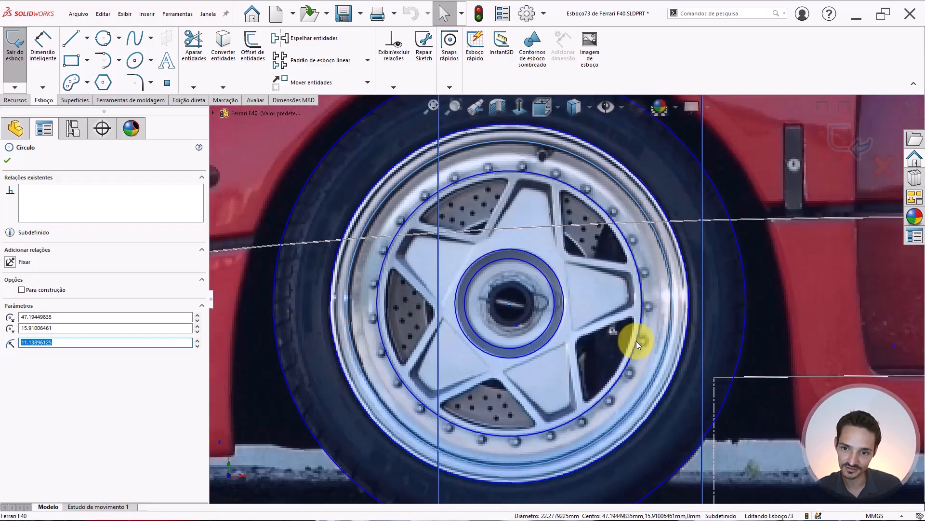
Step: Exit the circle sketch and open the rim profile sketch, Esboço78, for editing in a view facing the profile
left_click(839, 138)
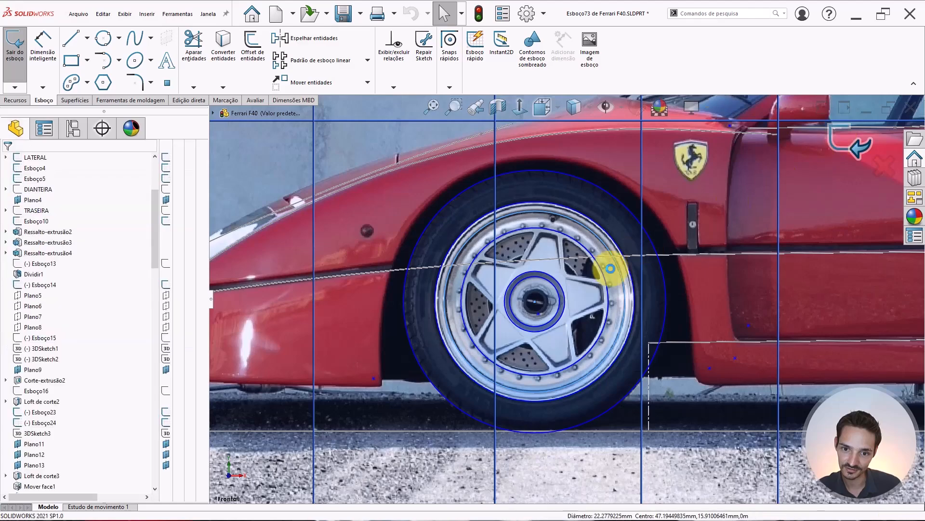
scroll(609, 269, "up", 10)
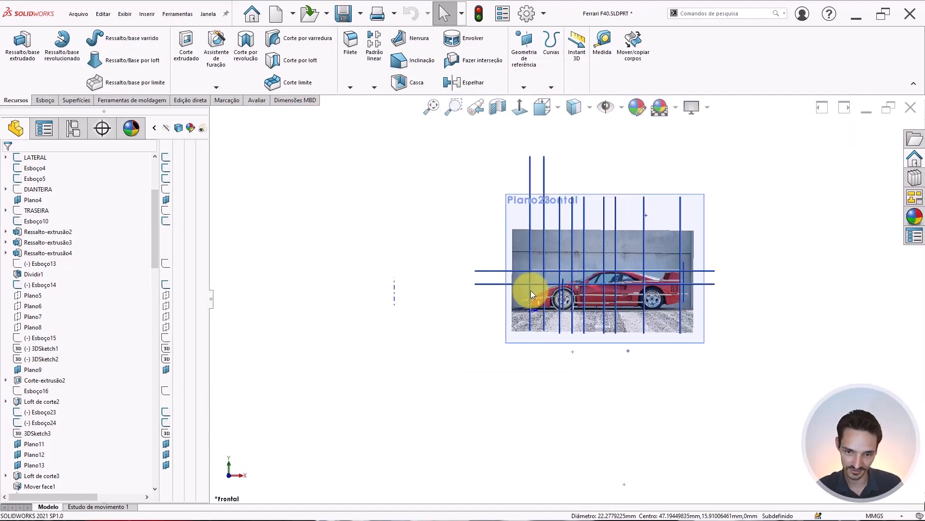
key("shift+Left")
scroll(516, 295, "up", 4)
scroll(368, 299, "down", 4)
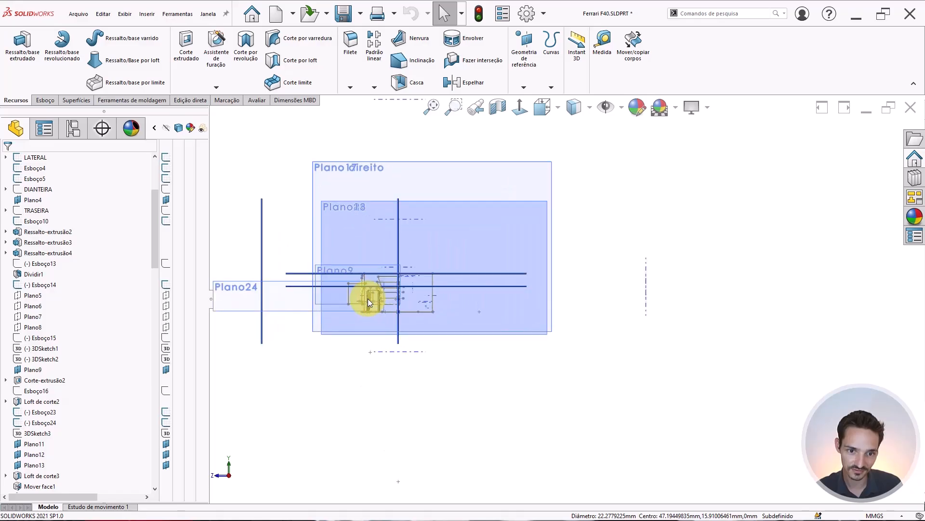
scroll(368, 299, "down", 3)
scroll(60, 395, "down", 7)
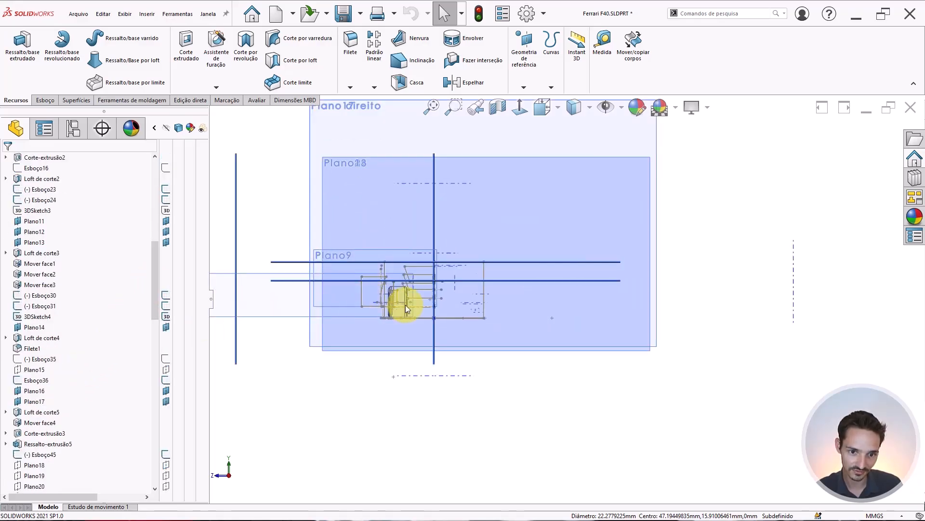
scroll(407, 308, "down", 3)
scroll(438, 270, "down", 5)
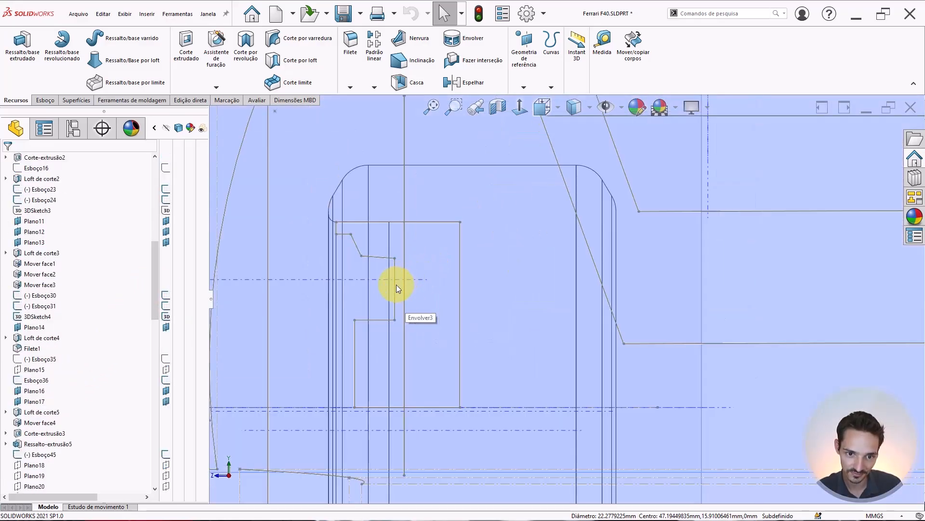
left_click(395, 290)
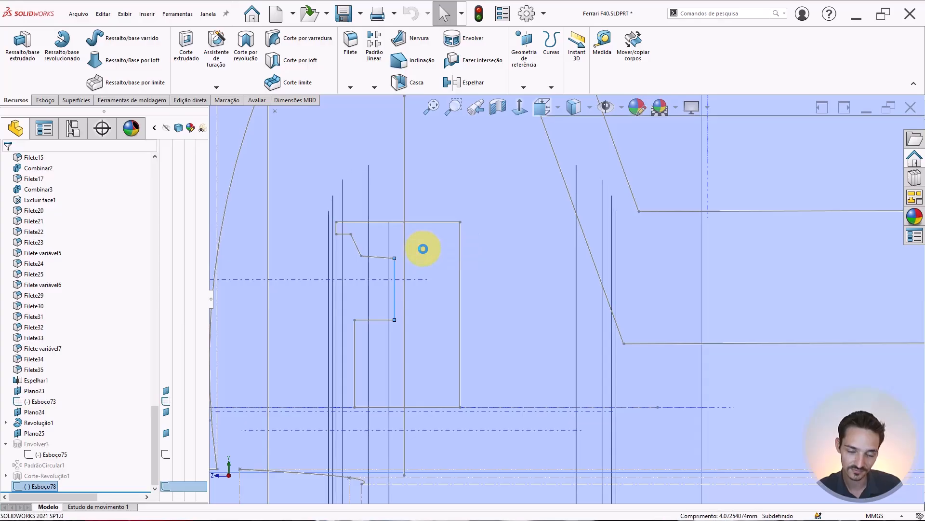
scroll(573, 425, "down", 8)
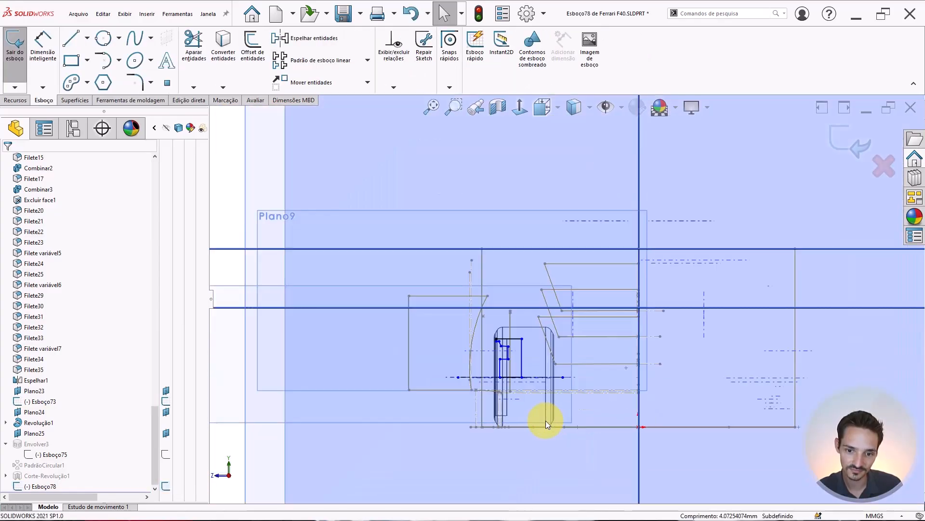
Step: Dimension the diameter of the profile corner at the foot of the lip's slope about the wheel's centreline as 22 mm
scroll(526, 405, "down", 3)
right_click_drag(352, 407, 355, 361)
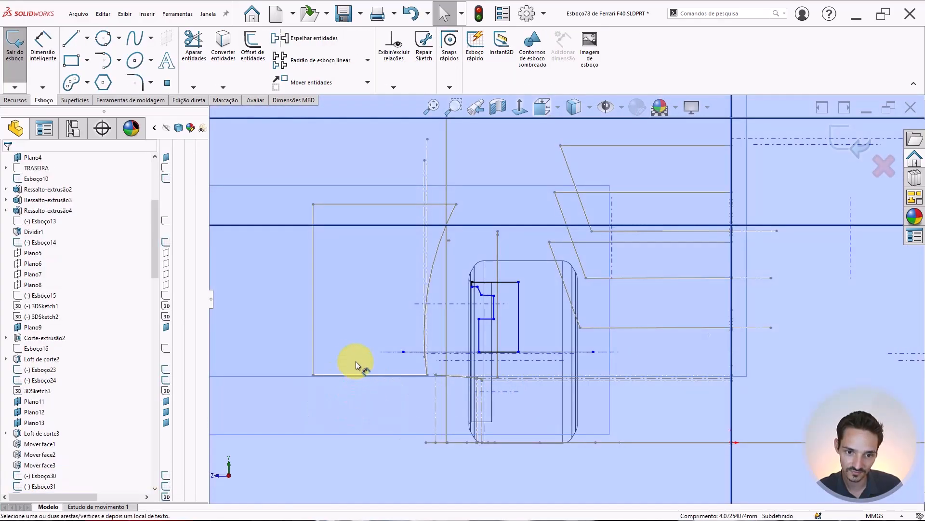
scroll(490, 300, "down", 5)
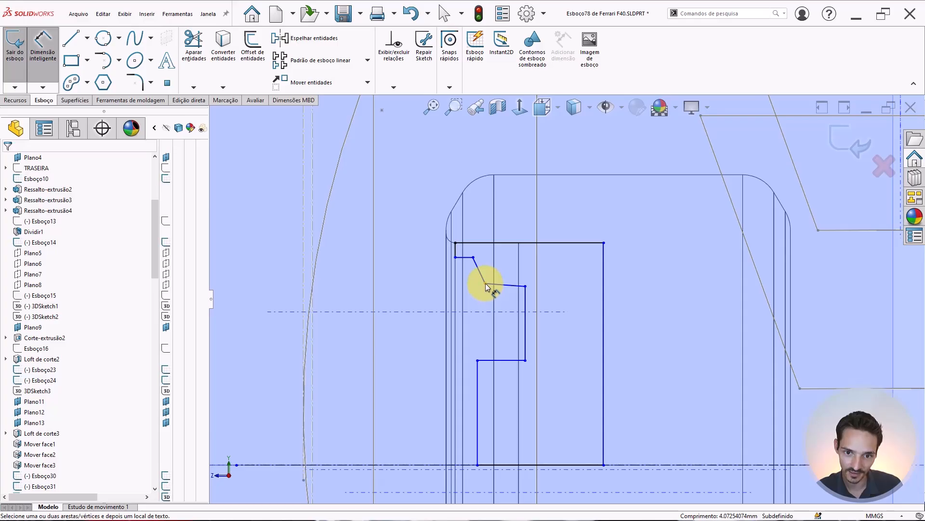
left_click(485, 283)
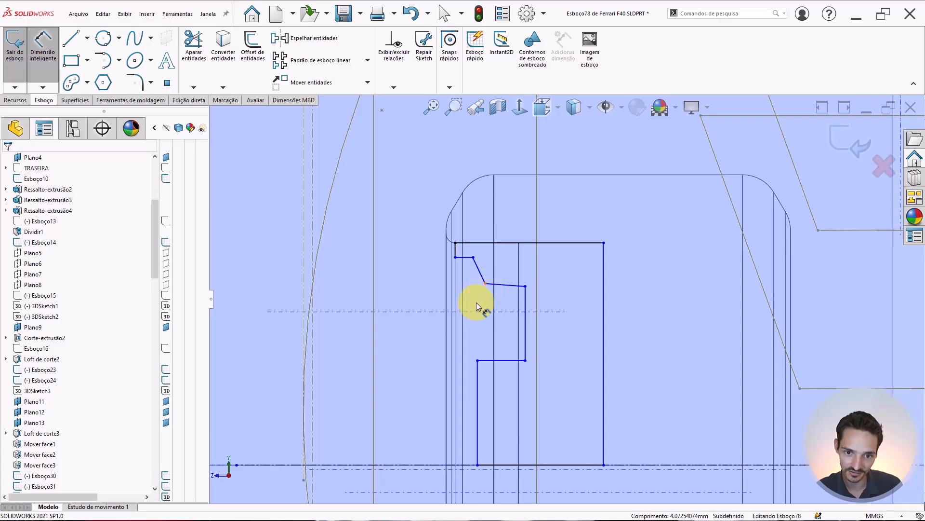
left_click(354, 465)
scroll(349, 474, "up", 2)
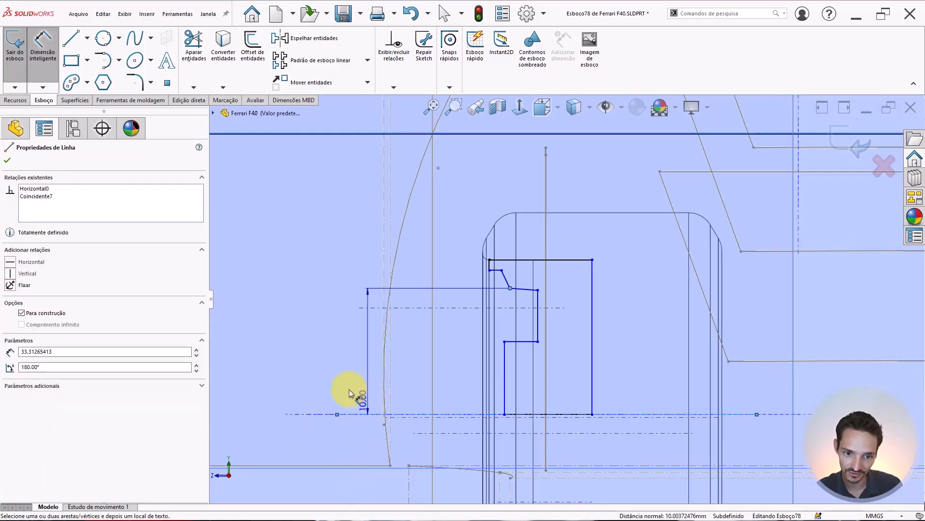
left_click(361, 430)
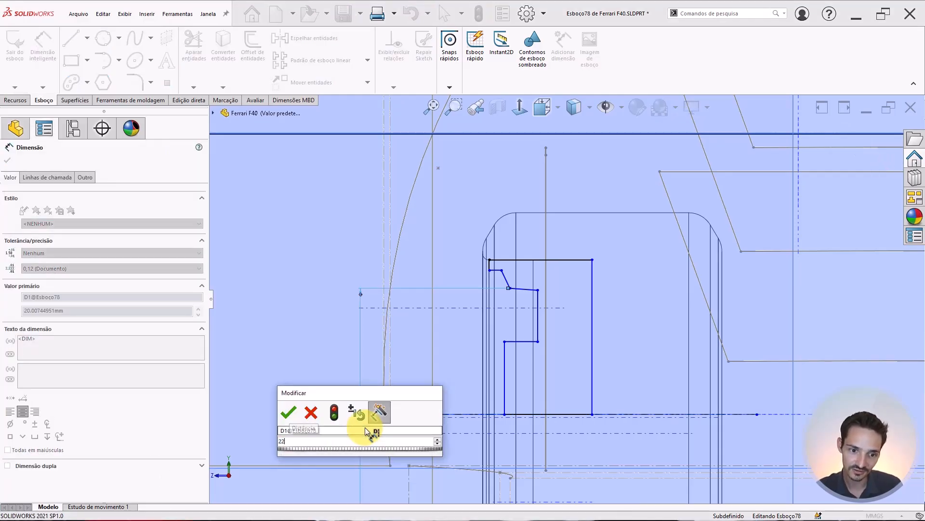
type("22")
key("Return")
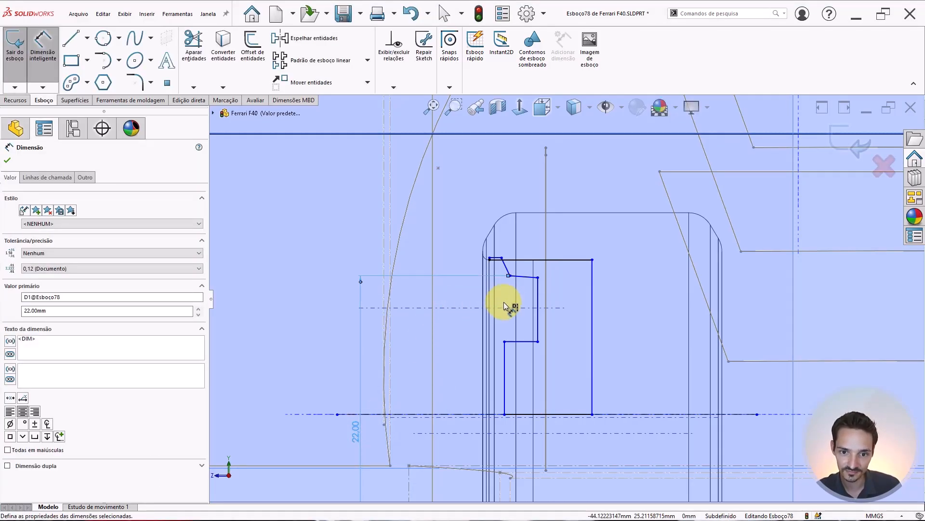
Step: Lower the lip's short horizontal line below the profile's outer edge and dimension the short vertical lip edge as 0.30 mm
scroll(506, 287, "down", 5)
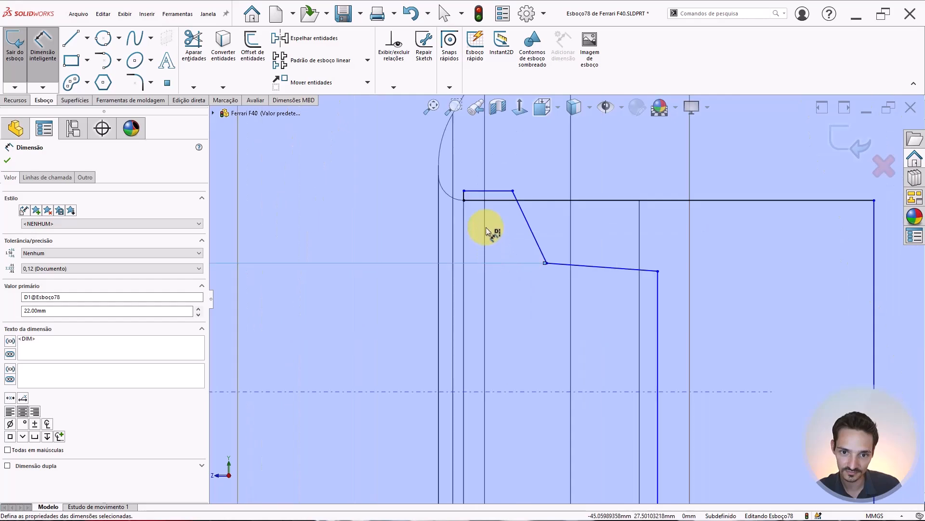
key("Escape")
key("Escape")
mouse_move(496, 191)
left_mouse_down()
mouse_move(499, 223)
mouse_move(486, 227)
left_mouse_up()
left_click(377, 228)
right_click_drag(380, 227, 384, 191)
left_click(462, 208)
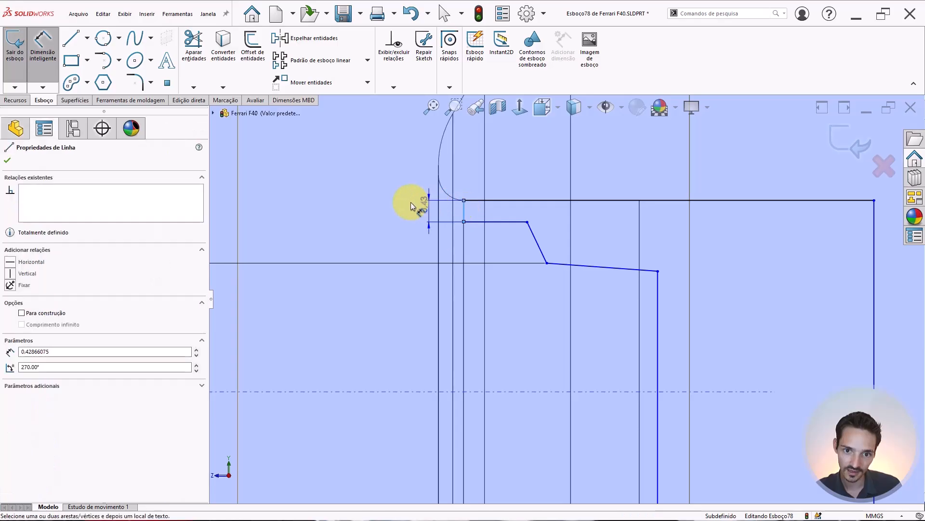
left_click(391, 207)
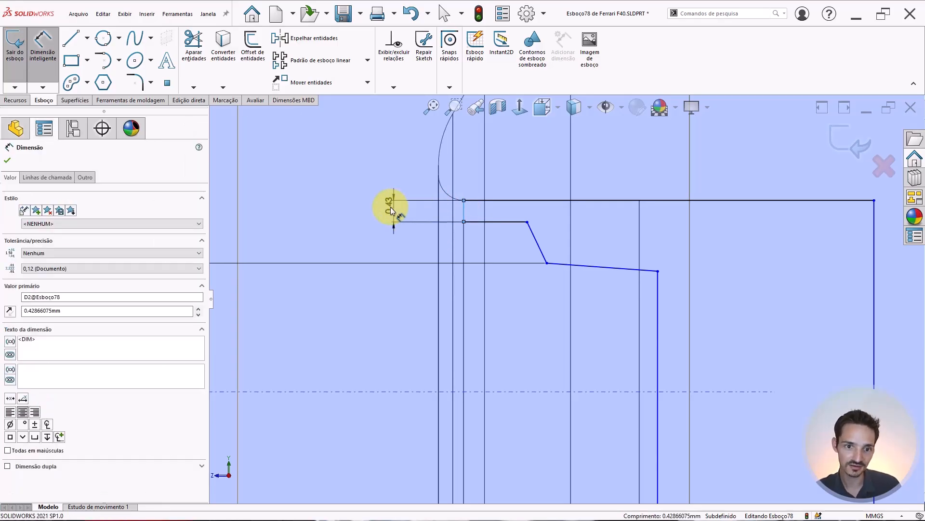
key("Return")
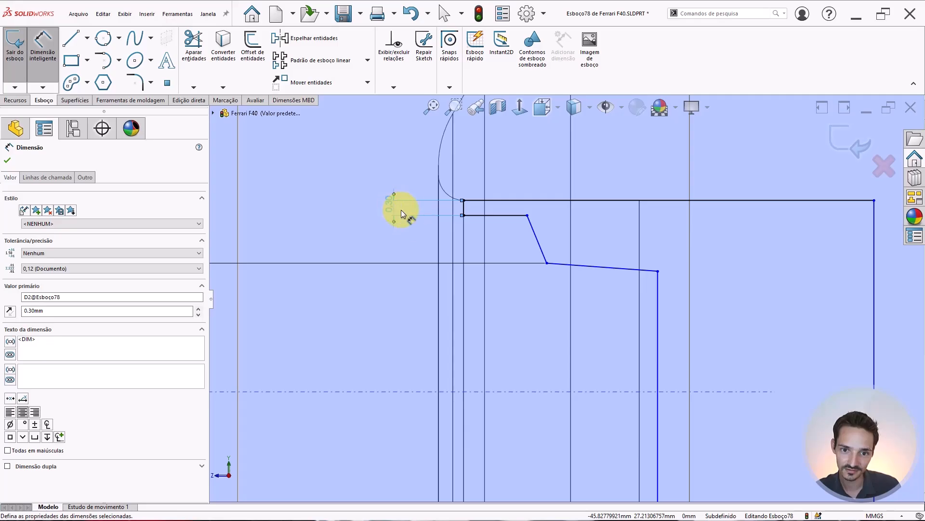
key("Escape")
Step: Draw a sloped line about 1.88 mm long inward from the hub's vertical edge, and a vertical line from its end to the axis
scroll(563, 297, "up", 5)
scroll(522, 339, "down", 1)
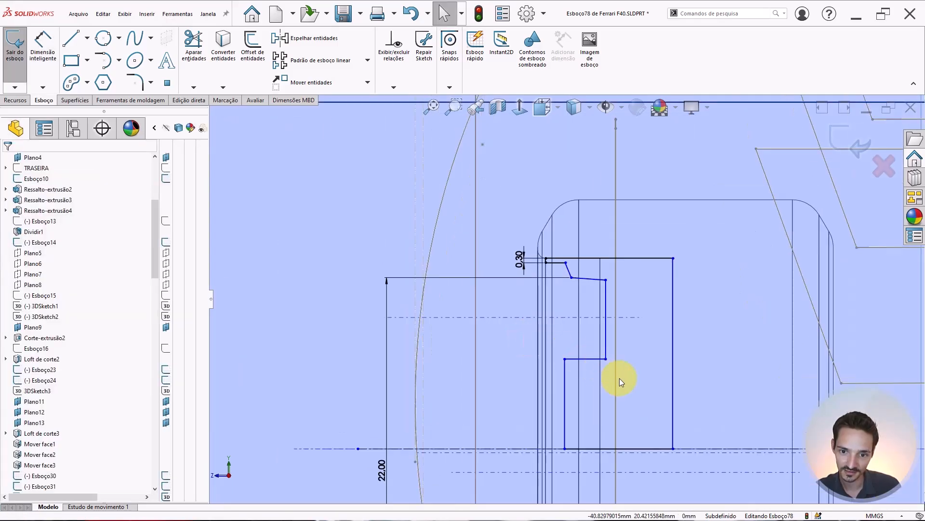
middle_click_drag(619, 378, 545, 266, "ctrl")
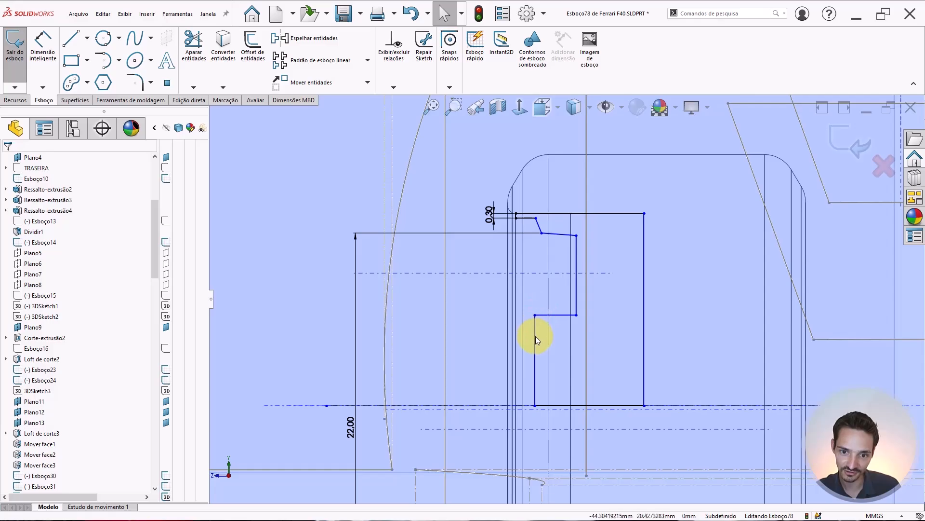
scroll(536, 355, "down", 3)
right_click_drag(410, 303, 367, 305)
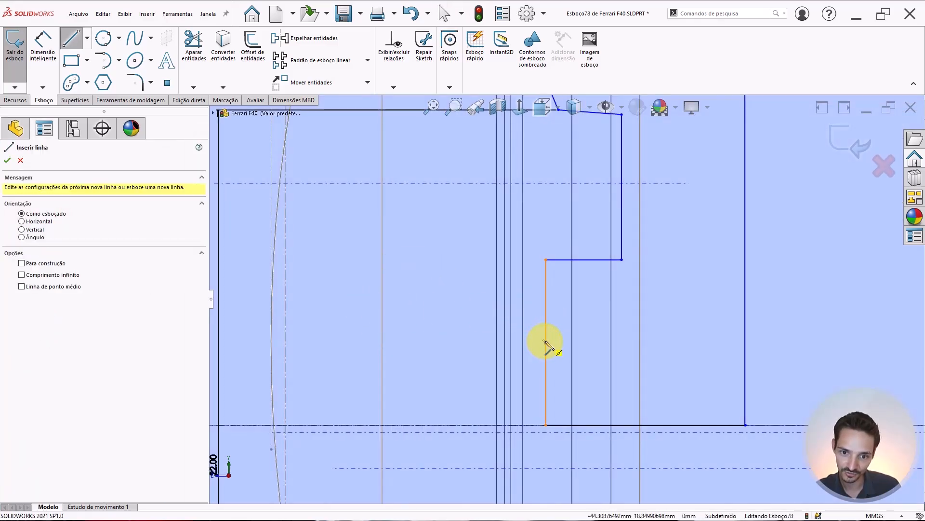
left_click_drag(546, 330, 591, 361)
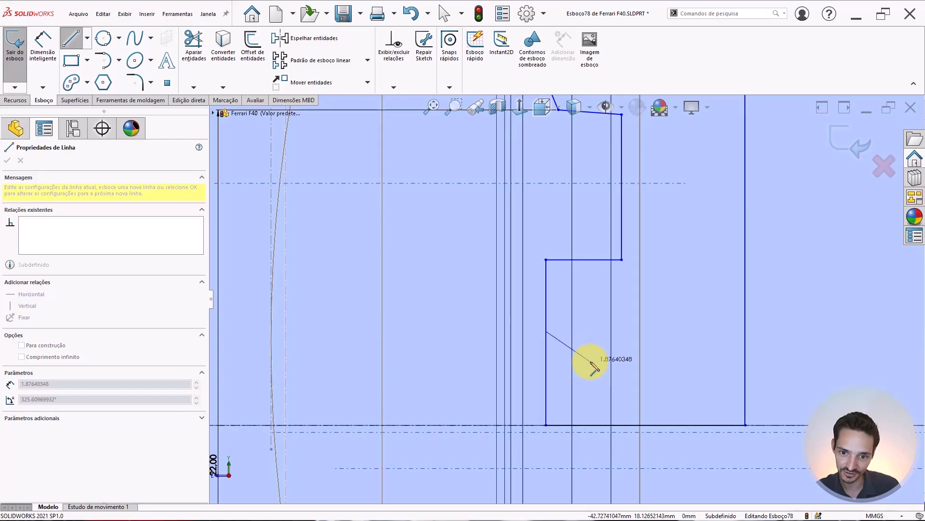
left_click(590, 425)
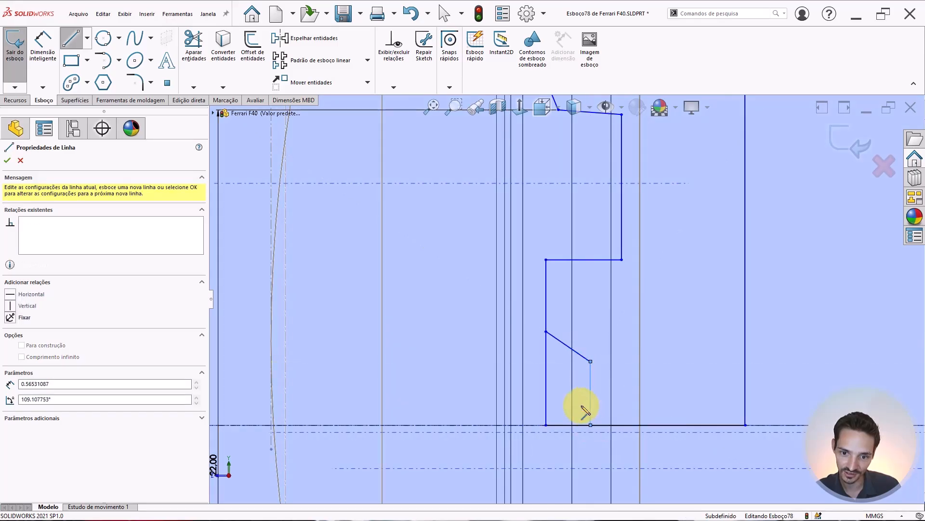
Step: Trim away the old hub edge below the sloped line and shorten the line on the axis to the new vertical line
left_click(192, 44)
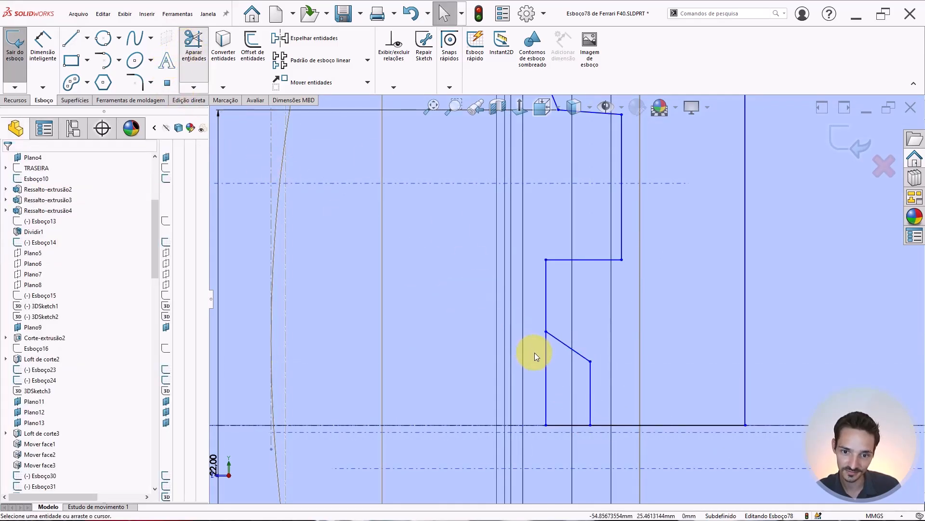
left_click_drag(550, 369, 539, 366)
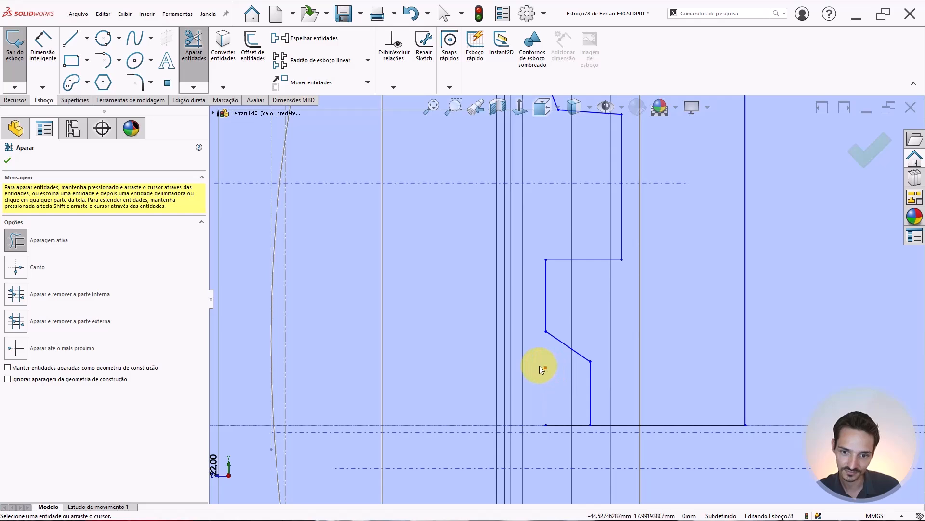
key("Escape")
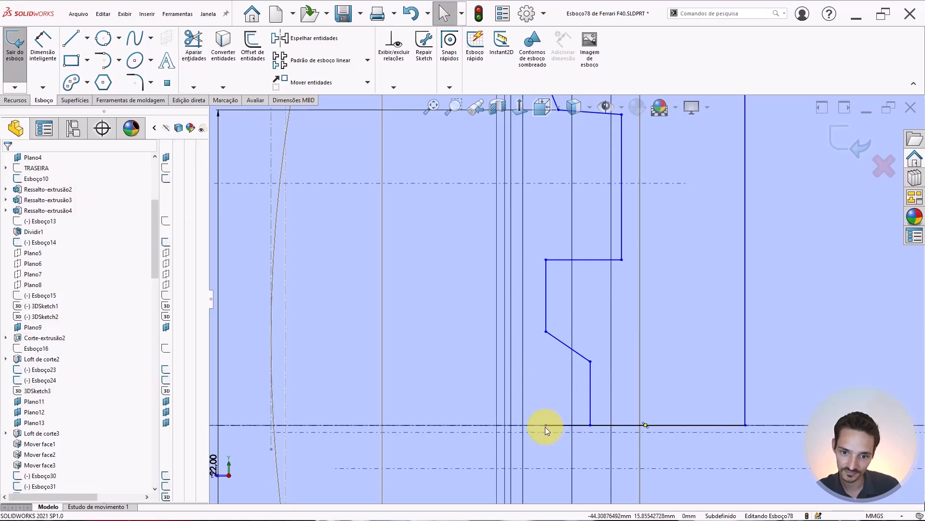
left_click(546, 426)
key("Delete")
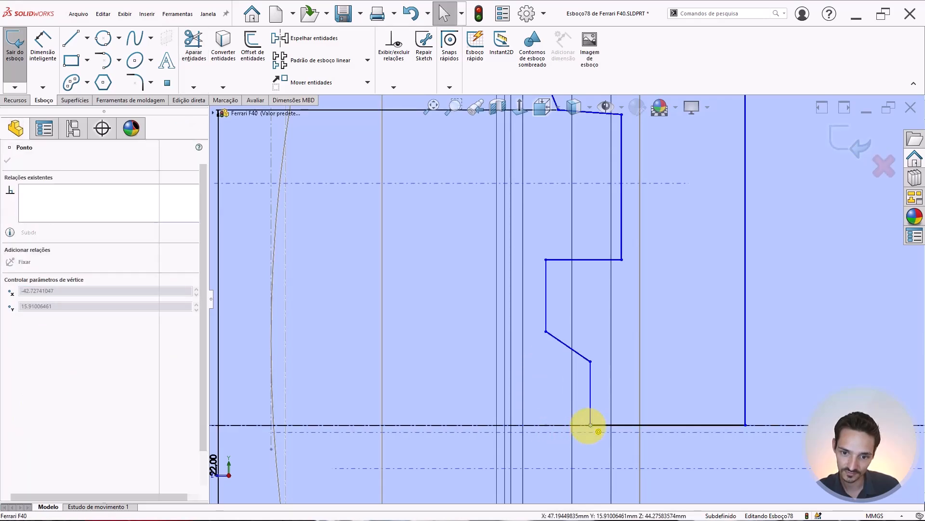
Step: Exit the rim profile sketch and show the front wheel in the side-view picture
scroll(574, 186, "up", 2)
scroll(549, 166, "up", 3)
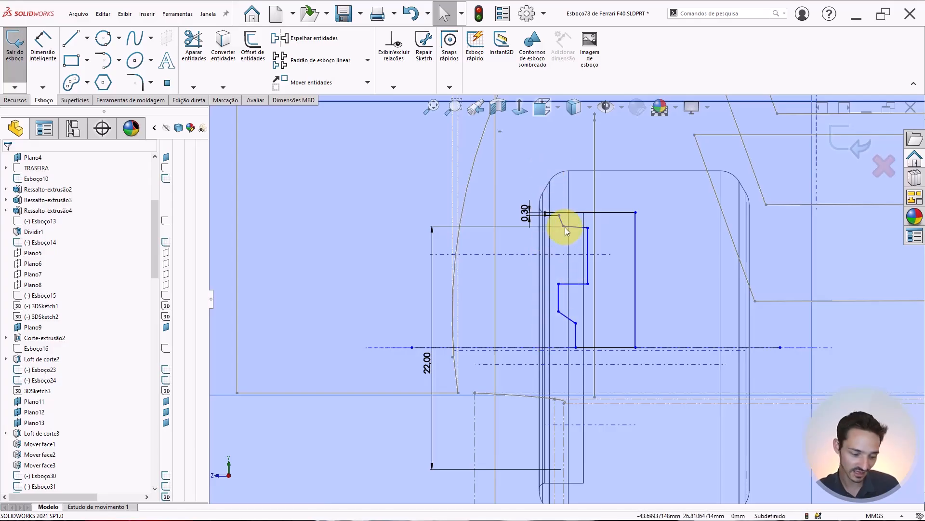
scroll(565, 227, "up", 1)
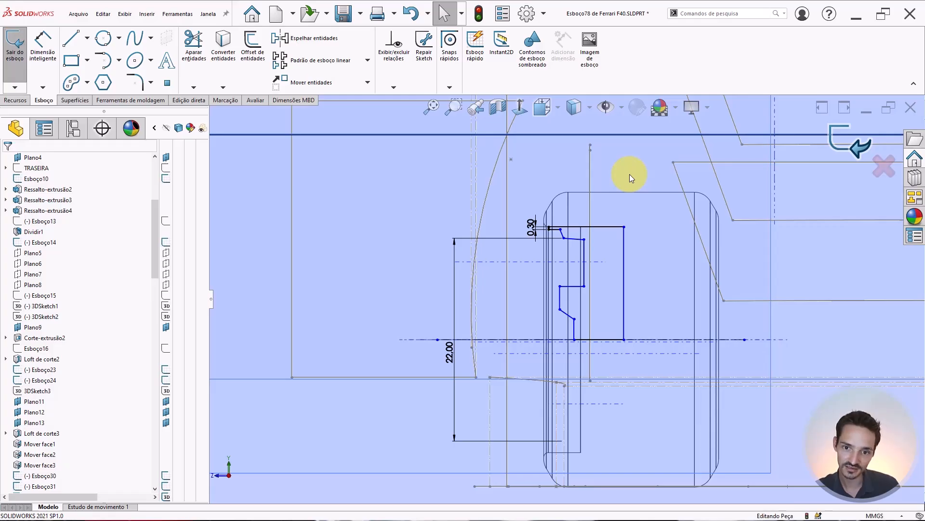
left_click(838, 135)
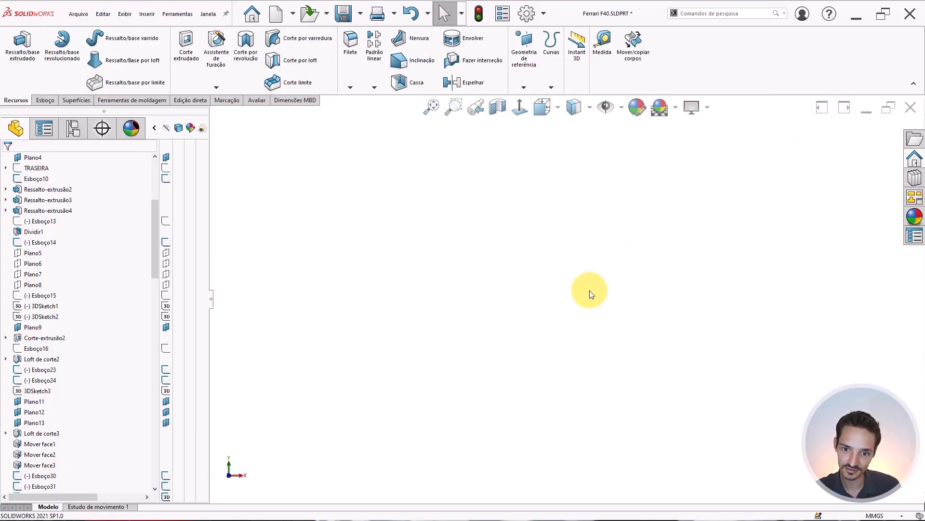
scroll(731, 372, "down", 10)
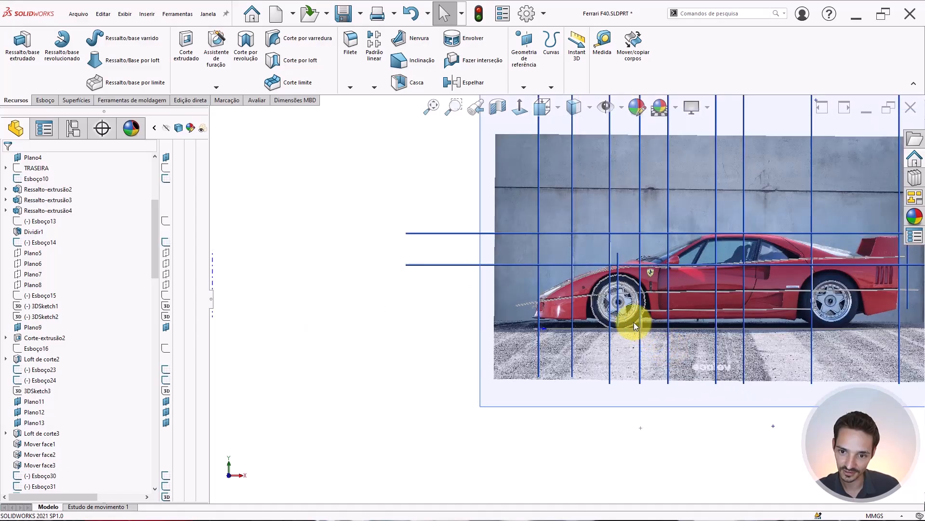
scroll(613, 274, "down", 6)
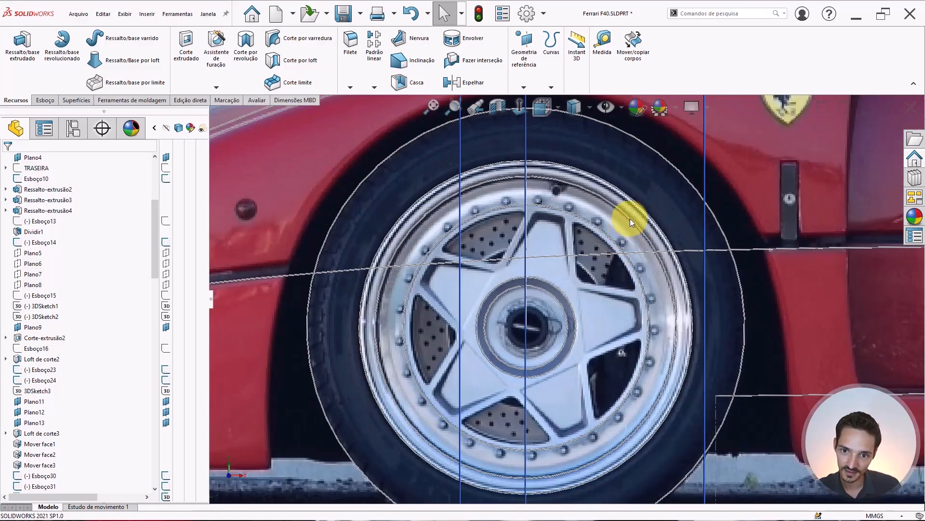
Step: Check the diameters of the bolt-ring circle and the two hub circles in Esboço73
left_click(612, 239)
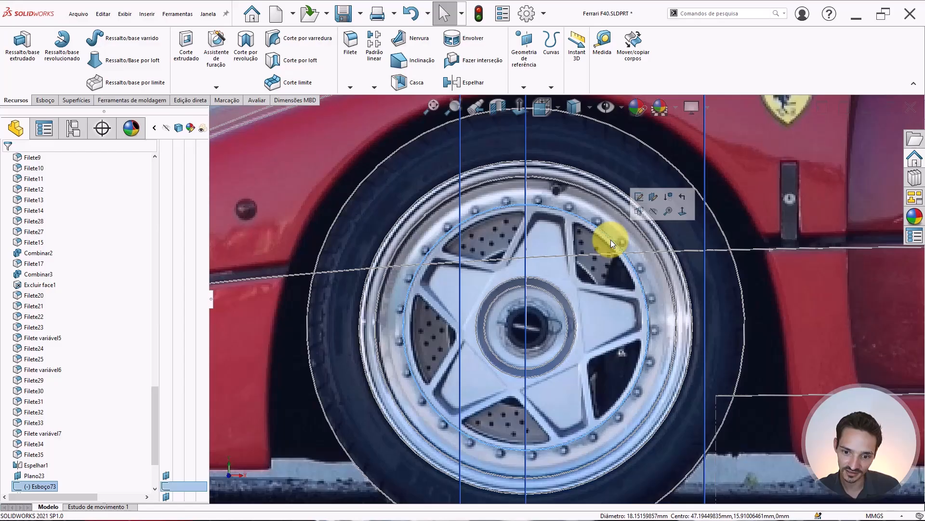
left_click(559, 290)
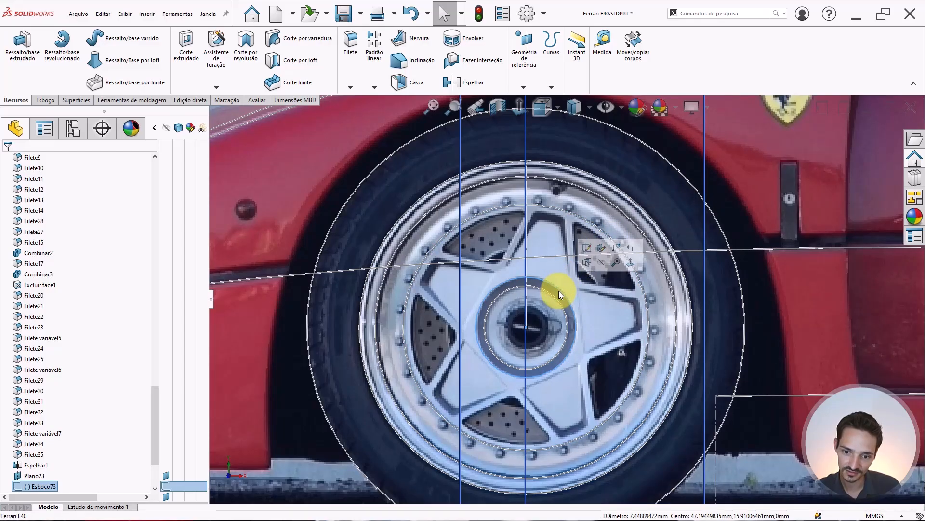
left_click(636, 273)
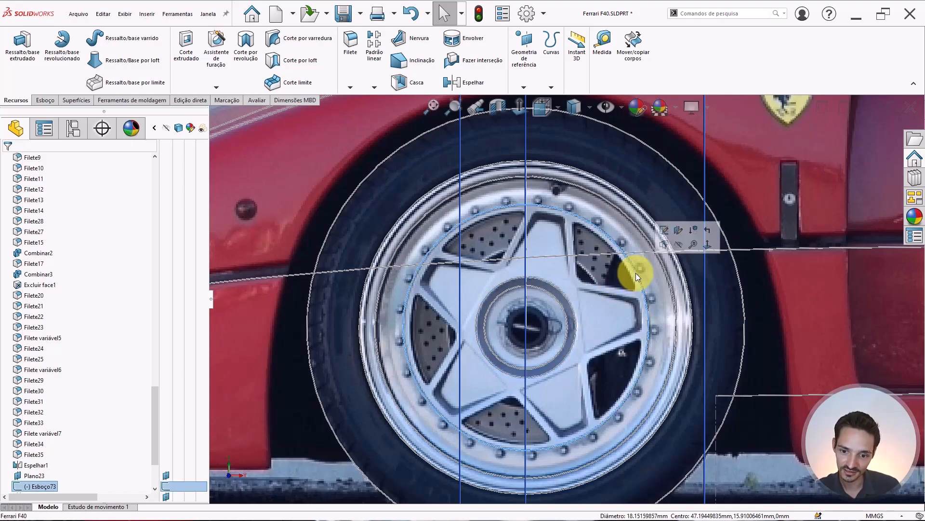
left_click(569, 302)
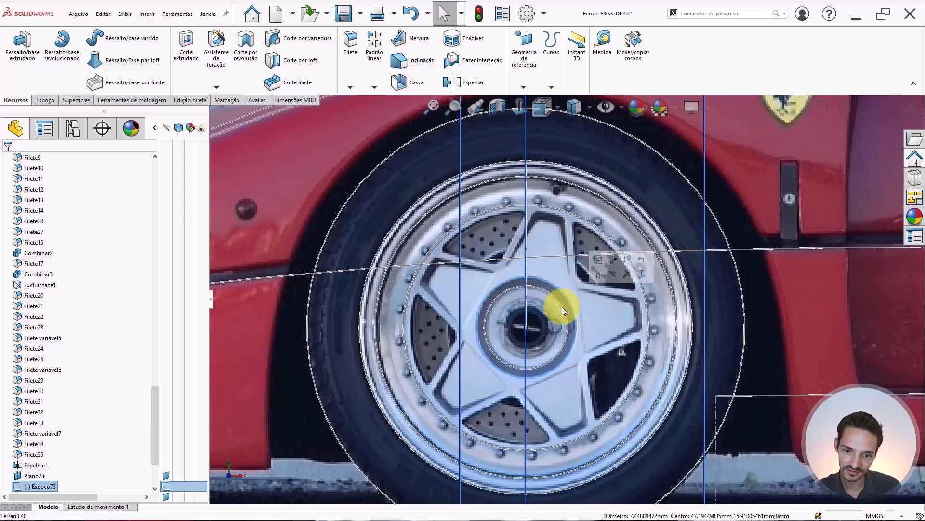
left_click(562, 306)
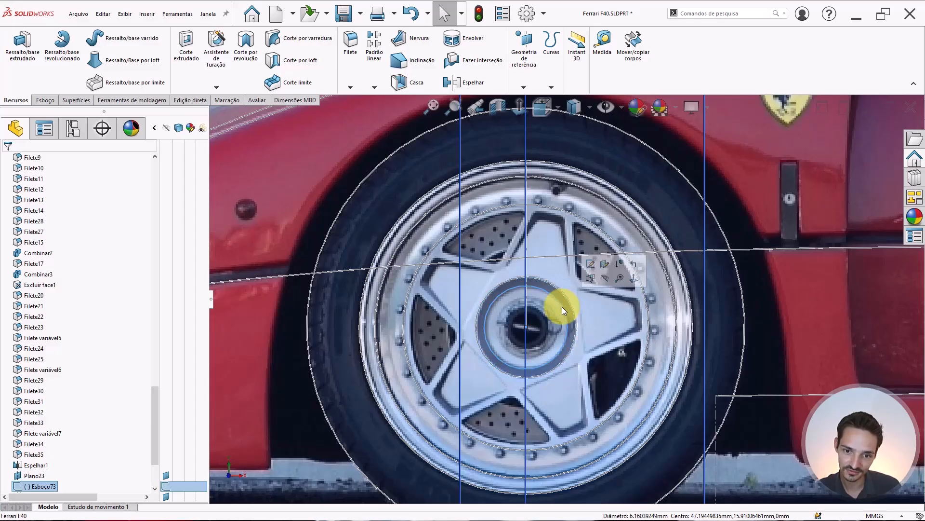
scroll(562, 306, "up", 1)
left_click(566, 307)
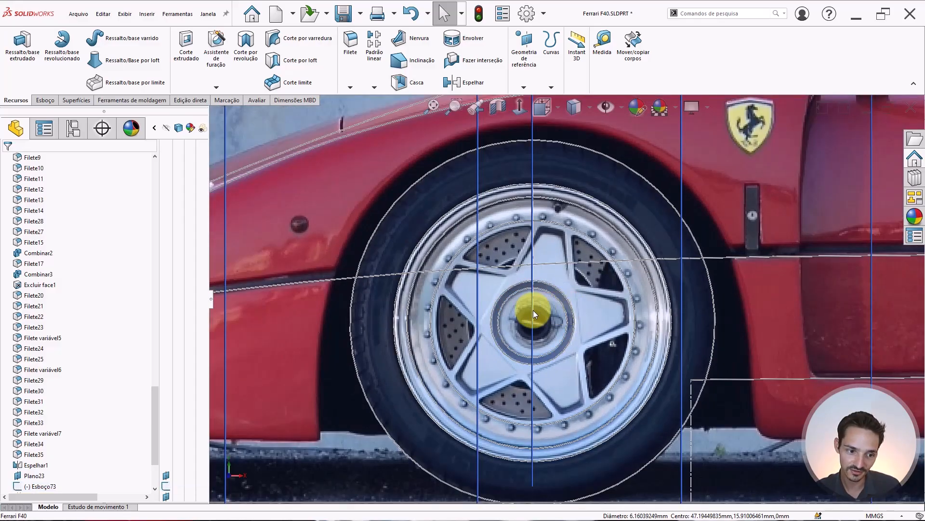
Step: Check the outer hub circle's diameter again and return to the view facing the rim profile
scroll(545, 293, "up", 4)
key("ctrl+4")
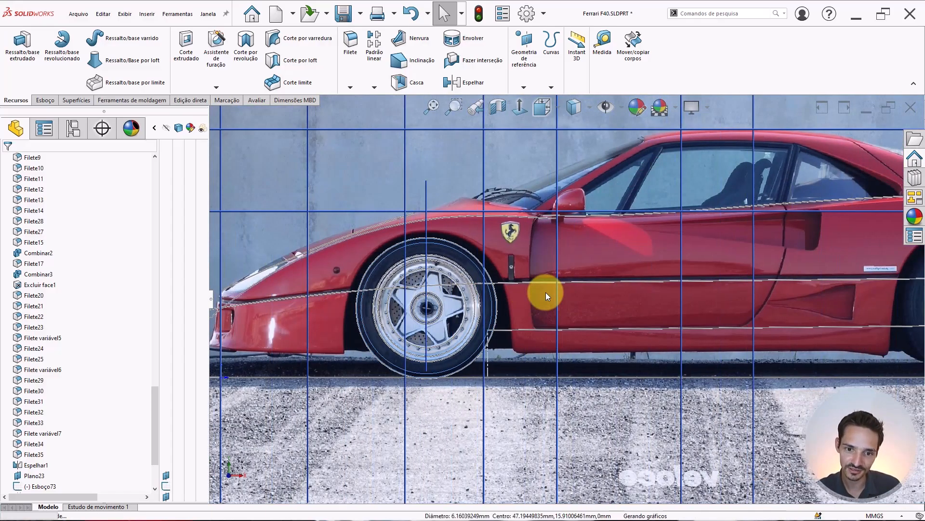
scroll(481, 297, "down", 4)
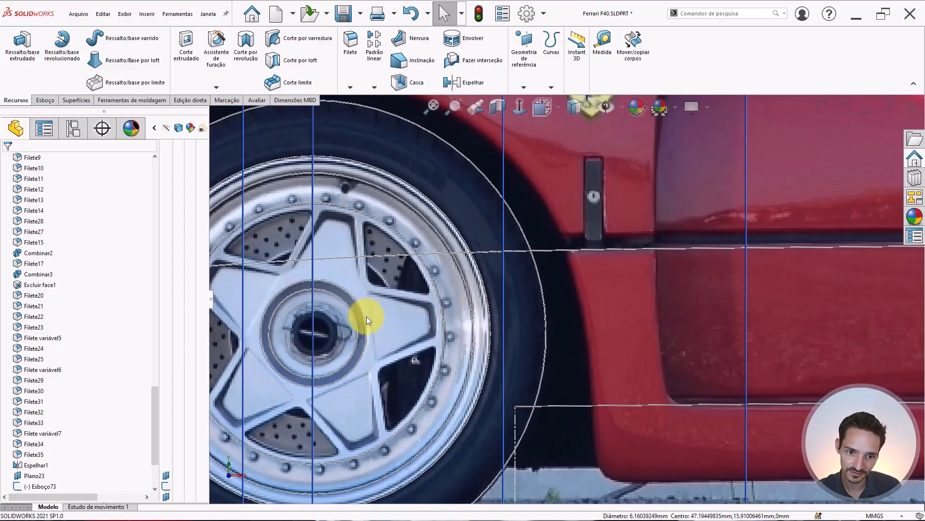
left_click(363, 317)
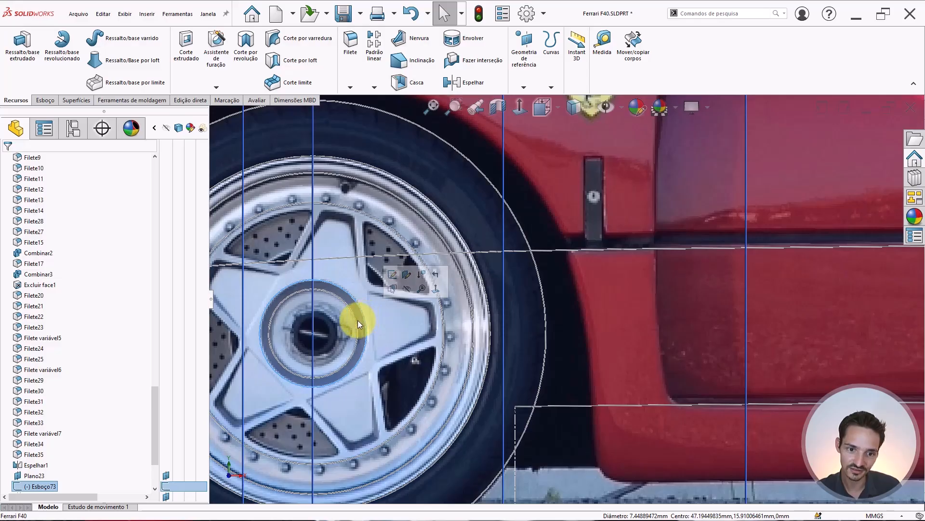
left_click(510, 339)
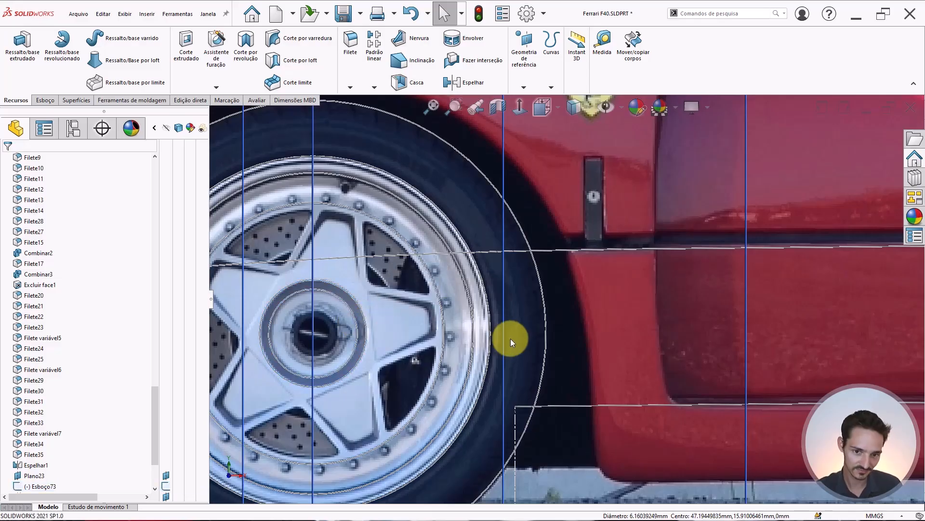
key("ctrl+4")
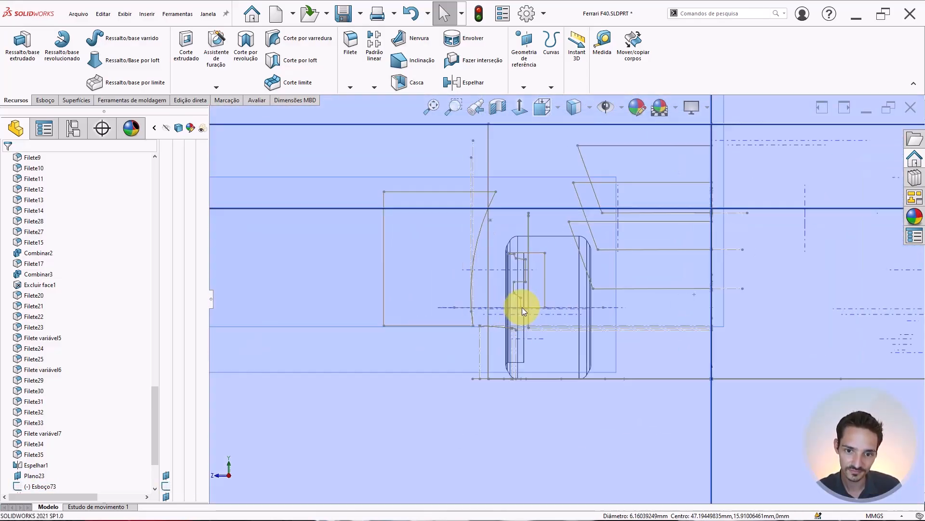
Step: Reopen the rim profile sketch Esboço78 for editing
scroll(522, 308, "down", 3)
left_click(510, 271)
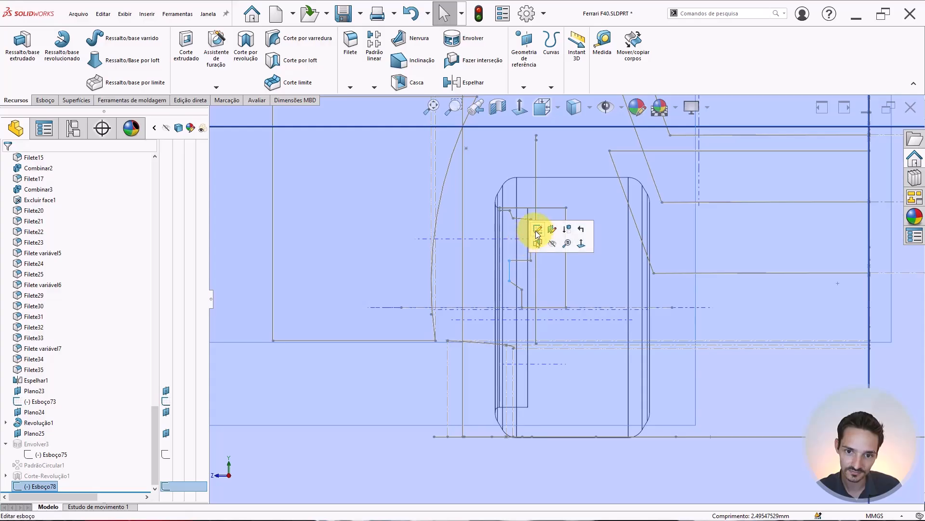
left_click(538, 235)
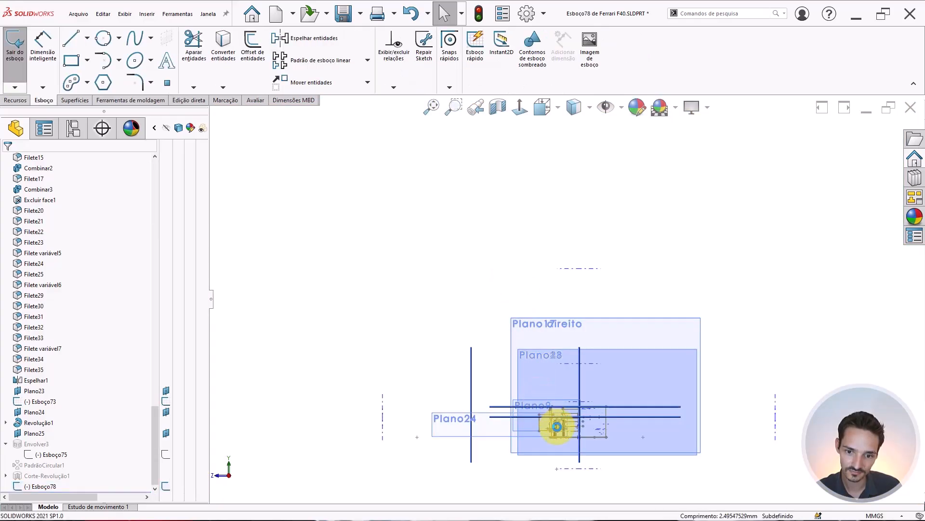
scroll(557, 426, "down", 5)
scroll(568, 418, "down", 6)
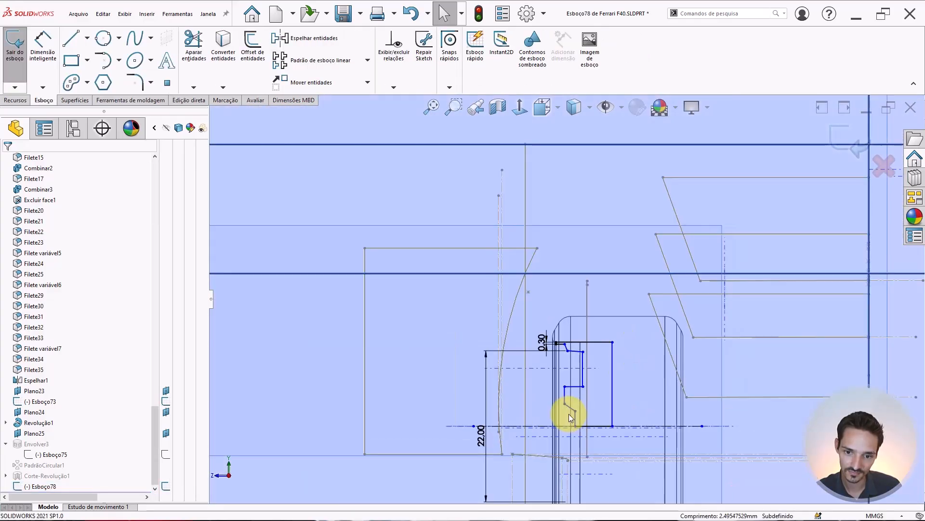
Step: Dimension the upper corner of the hub's outer edge as a doubled distance about the wheel axis, 18 mm
right_click_drag(485, 356, 487, 326)
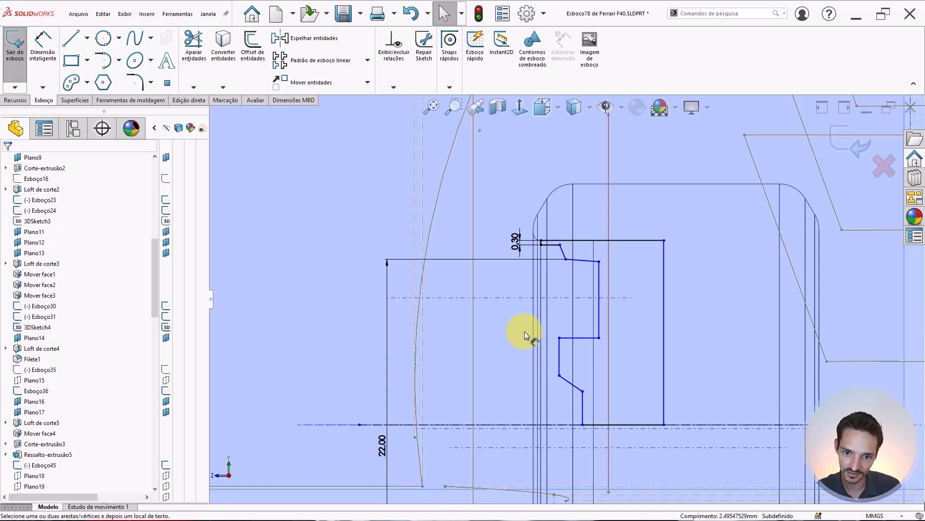
left_click(560, 338)
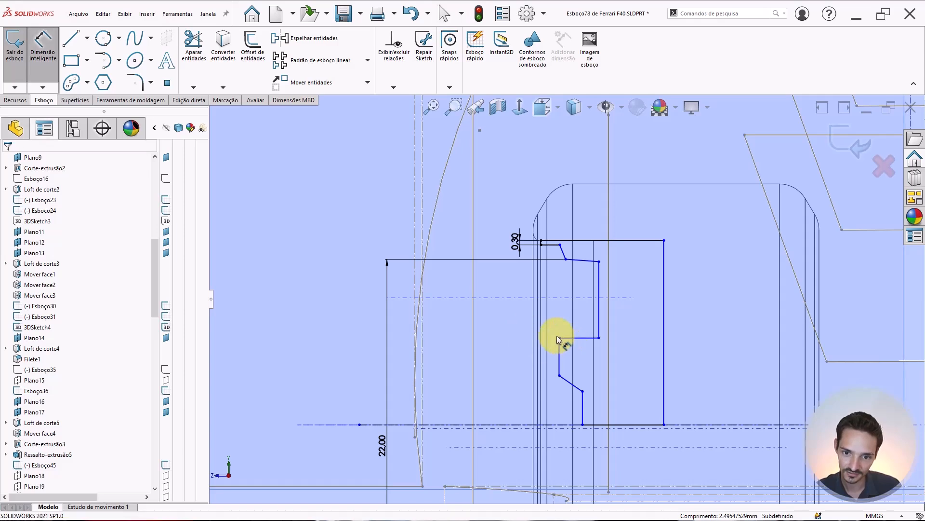
left_click(503, 425)
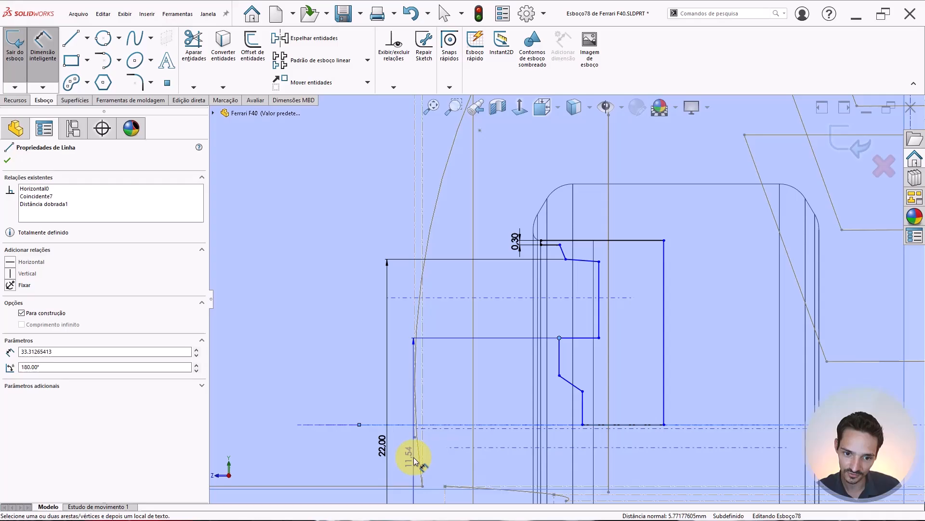
left_click(425, 421)
key("Return")
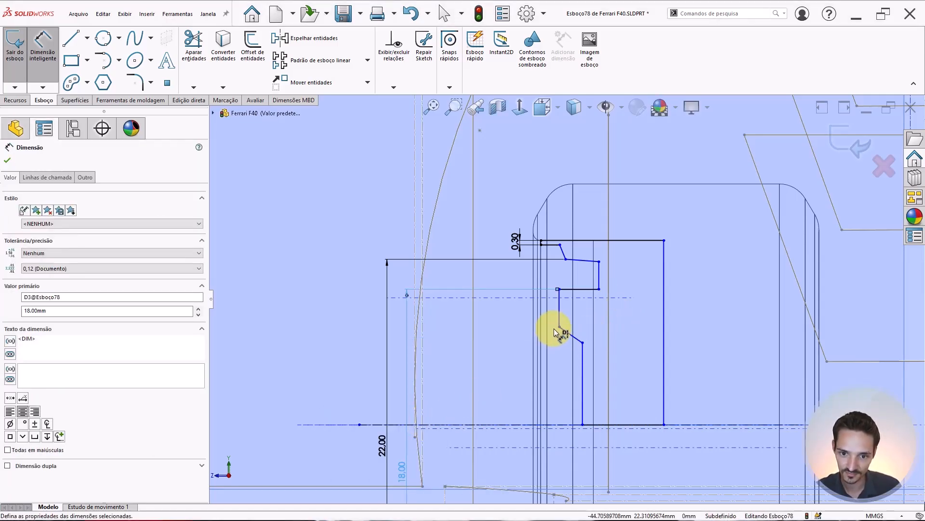
Step: Dimension the outer end of the hub's sloped line as a doubled distance about the wheel axis, 7.50 mm
left_click(559, 327)
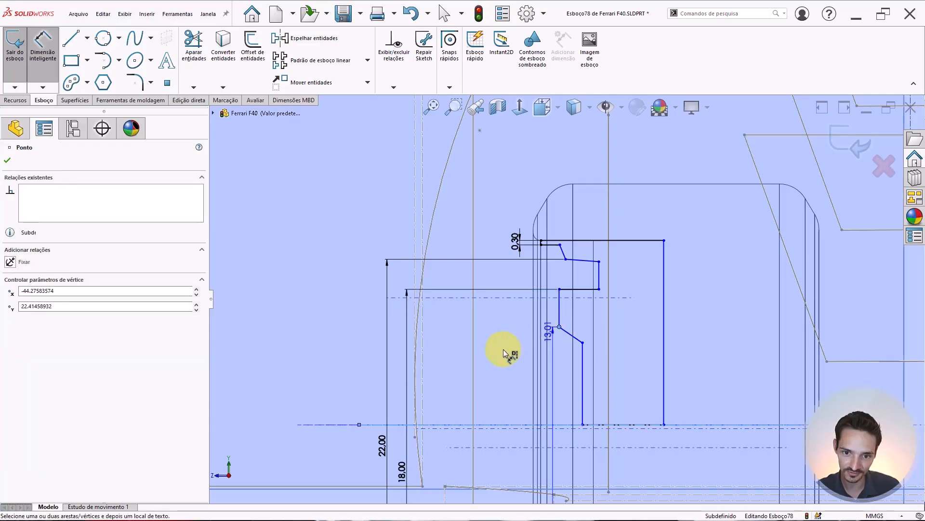
left_click(454, 364)
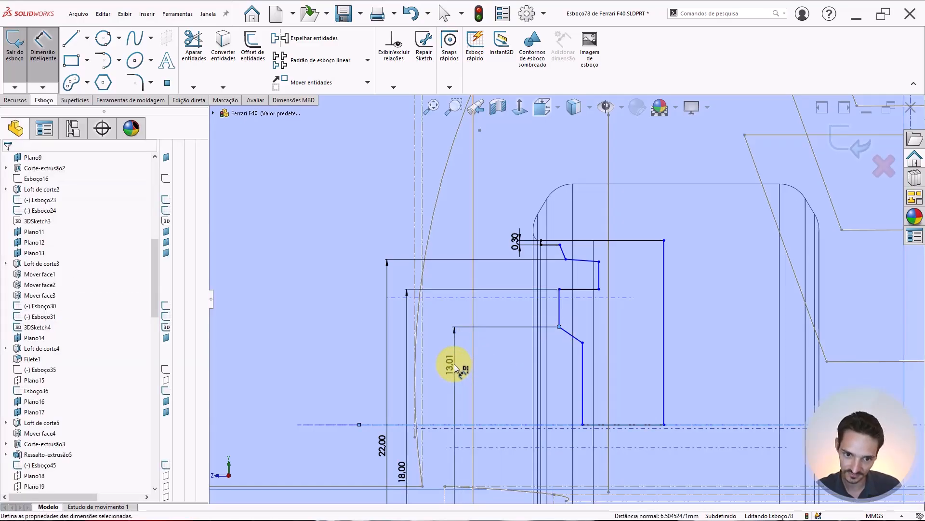
key("Return")
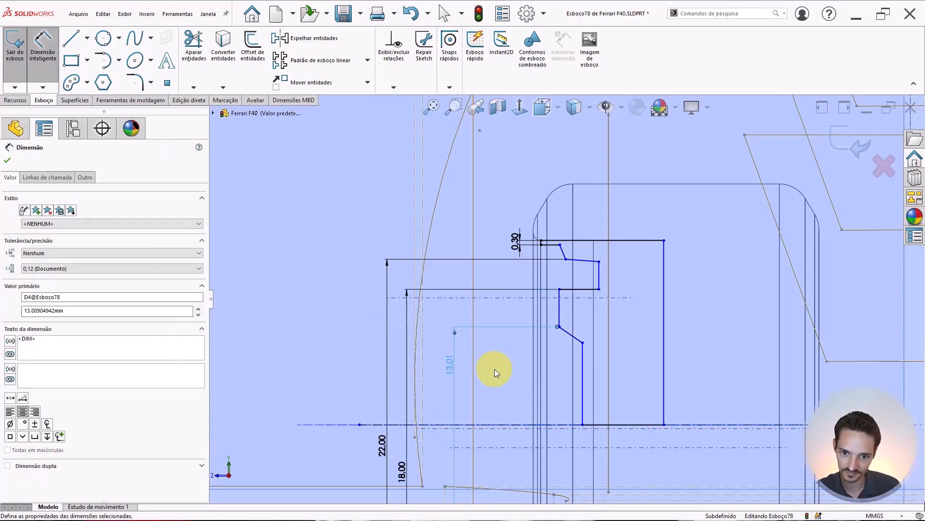
Step: Dimension the inner end of the hub's sloped line as a doubled distance about the wheel axis, 6 mm
left_click(582, 384)
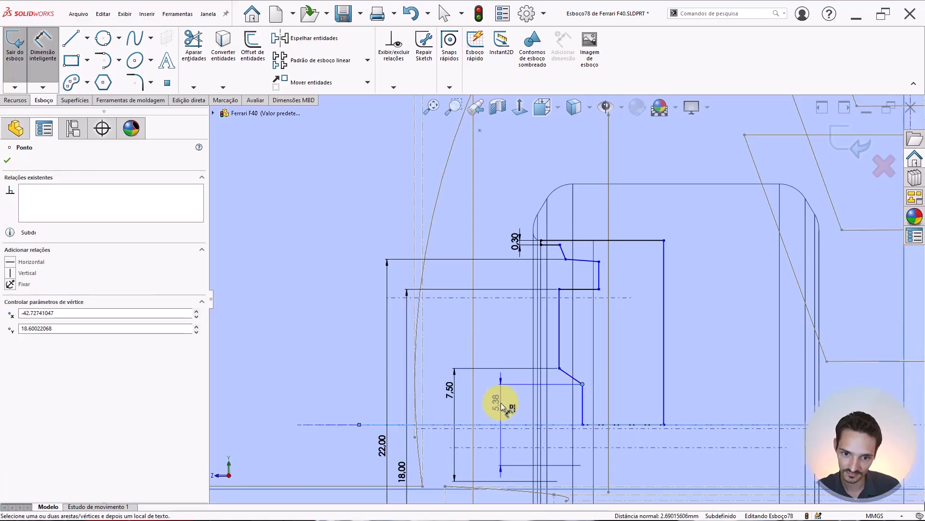
left_click(499, 402)
type("6")
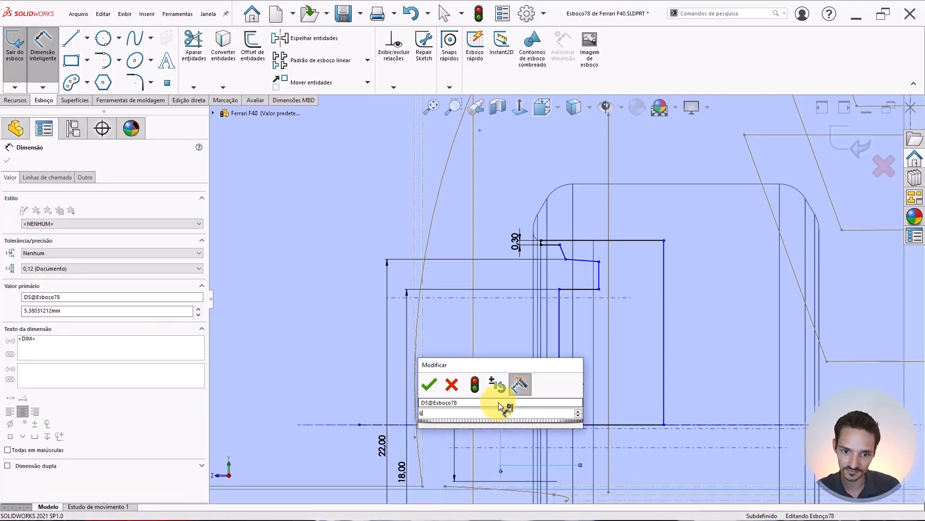
key("Return")
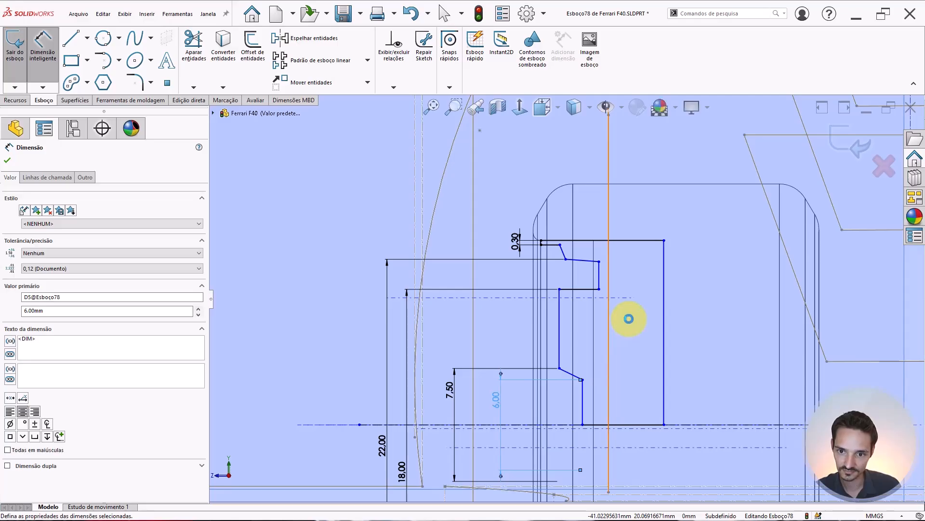
Step: Dimension the distance from the tyre's outer side edge to the rim profile's long vertical back line as 5 mm
scroll(589, 274, "down", 1)
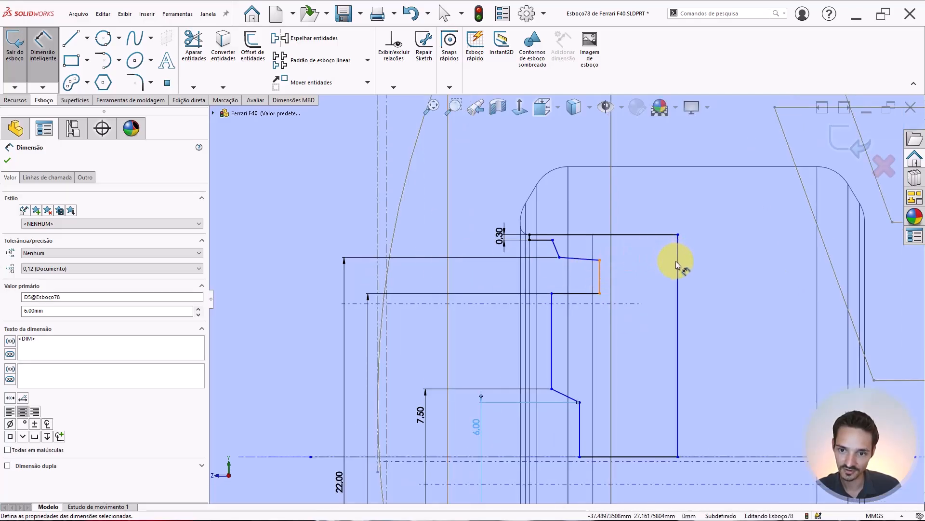
key("Escape")
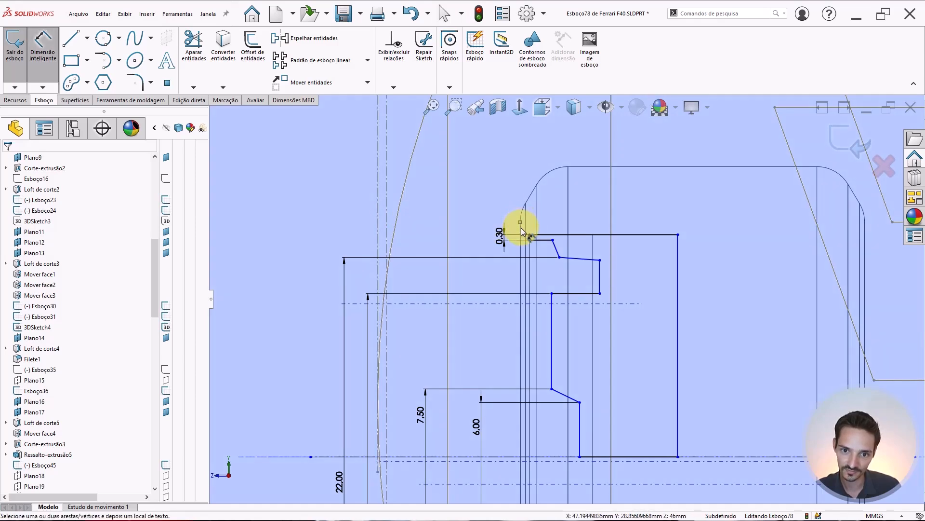
scroll(522, 231, "down", 3)
left_click(531, 239)
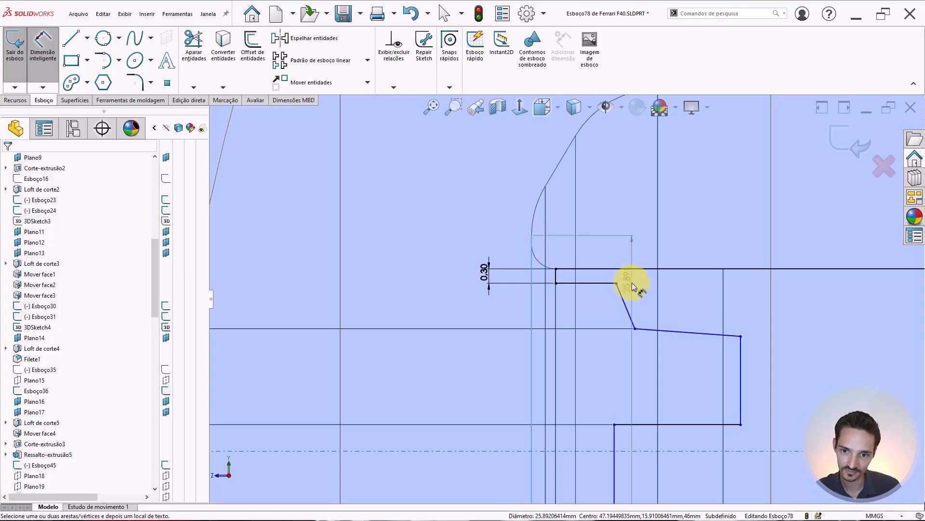
scroll(632, 282, "up", 3)
left_click(683, 332)
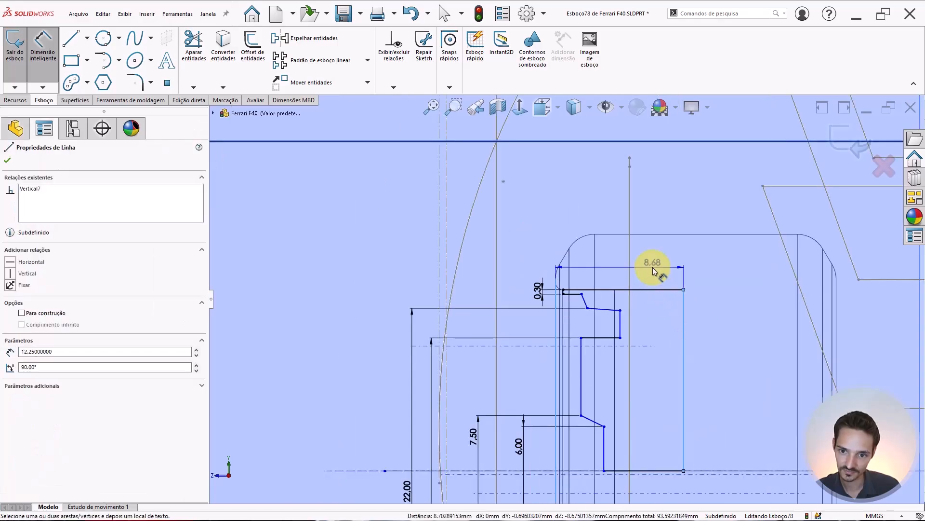
left_click(653, 263)
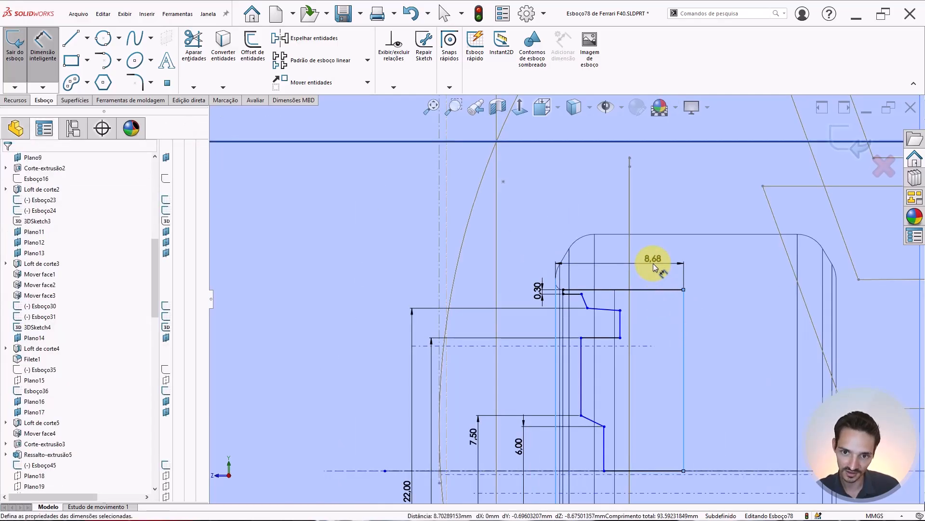
type("5")
key("Return")
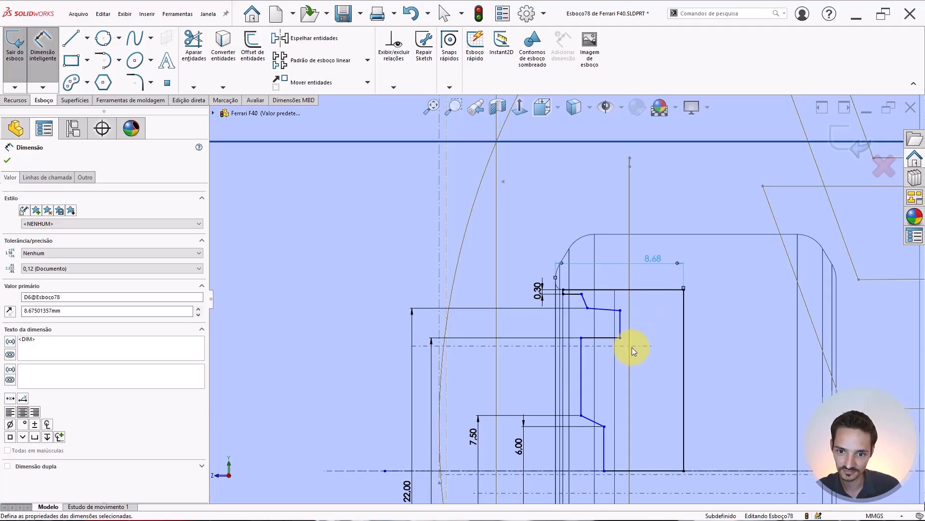
key("Escape")
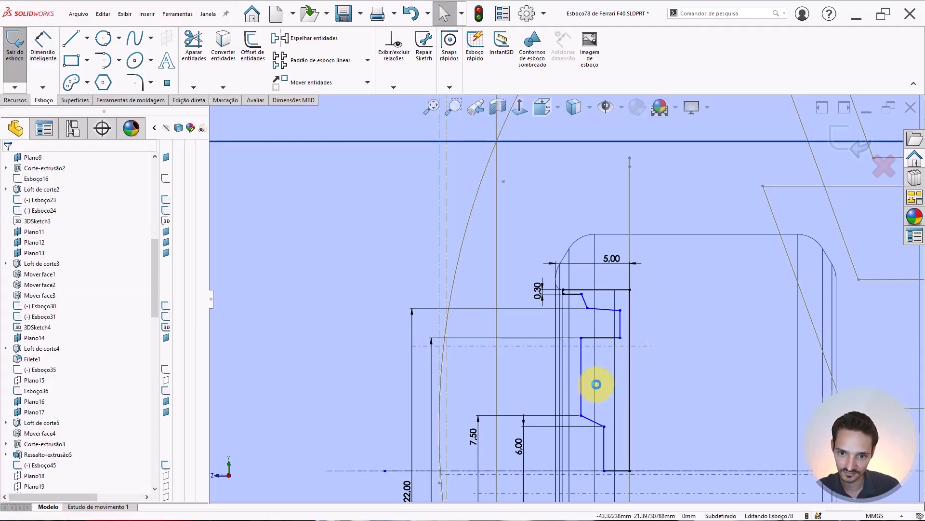
Step: Remove the horizontal relation from the rim lip's lower line and pull its inner end down so it slopes
scroll(597, 384, "down", 3)
scroll(550, 184, "down", 2)
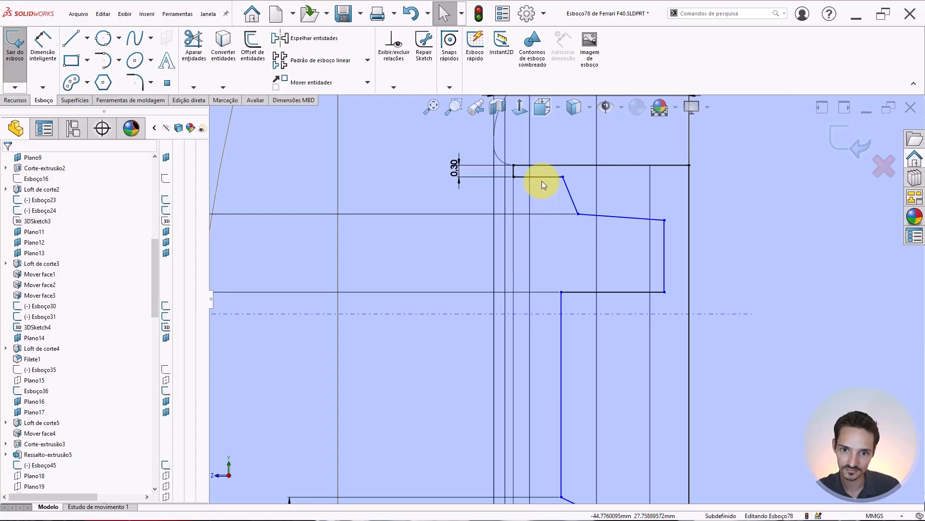
left_click(540, 177)
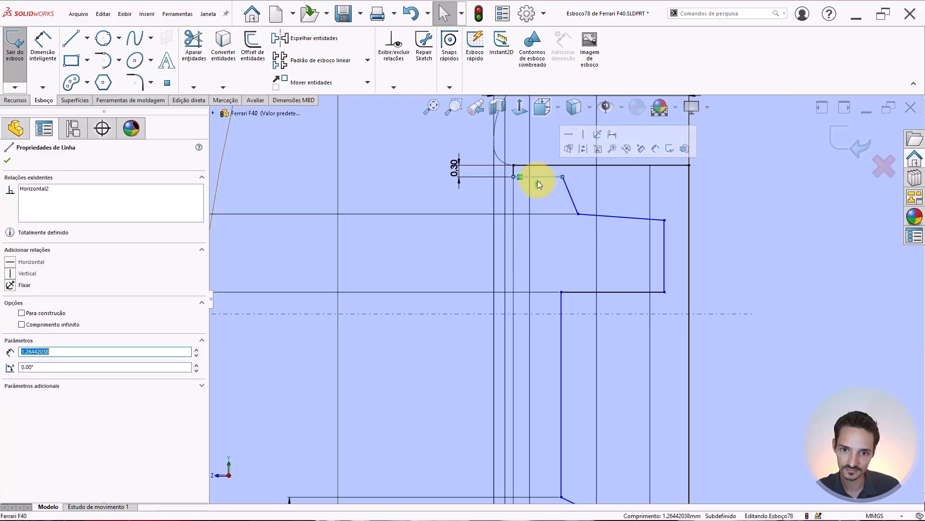
key("Escape")
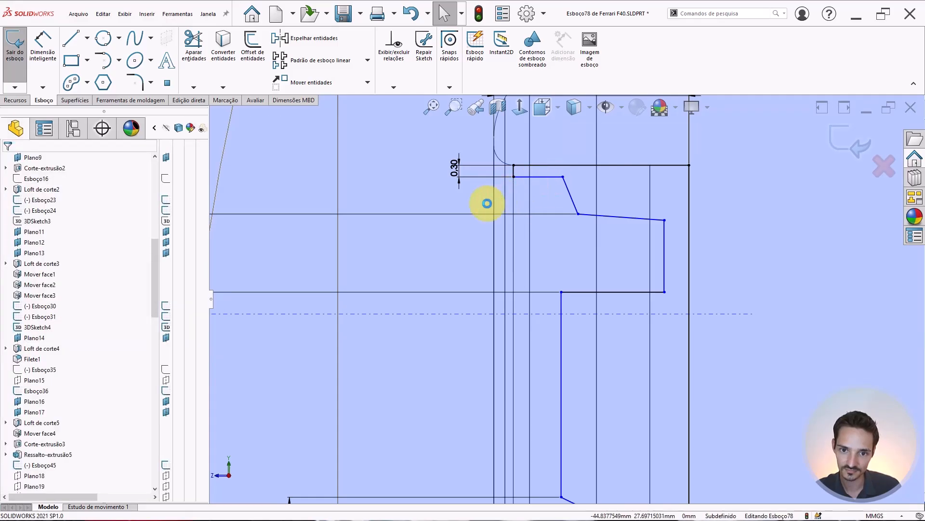
mouse_move(562, 180)
left_mouse_down()
mouse_move(555, 188)
mouse_move(568, 188)
left_mouse_up()
left_click(498, 260)
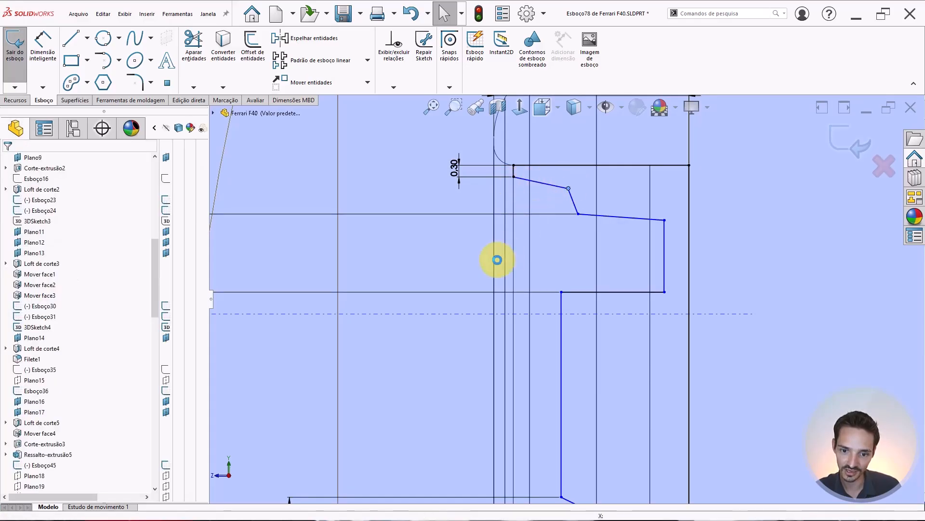
Step: Dimension the angle between the lip's sloped lower line and the profile's horizontal top line as 15°
scroll(572, 297, "up", 2)
scroll(572, 297, "up", 3)
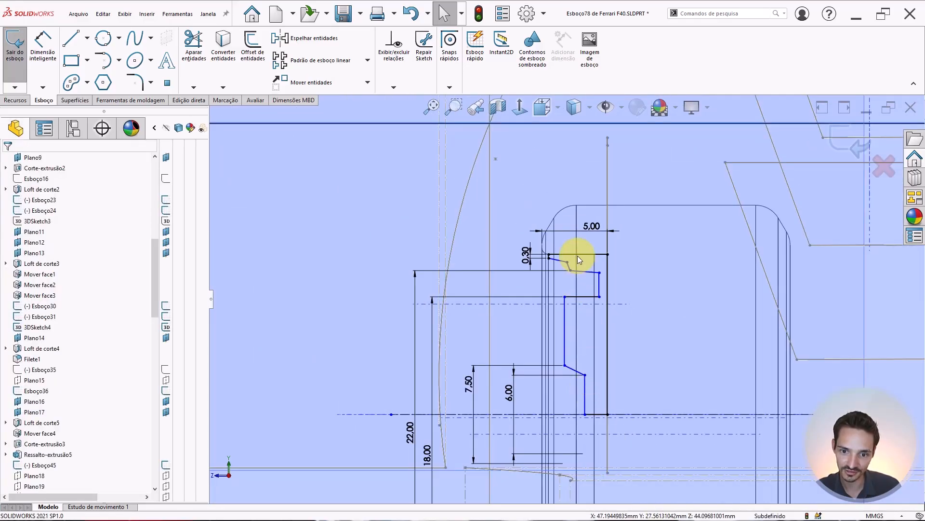
scroll(578, 256, "down", 3)
right_click_drag(448, 223, 446, 179)
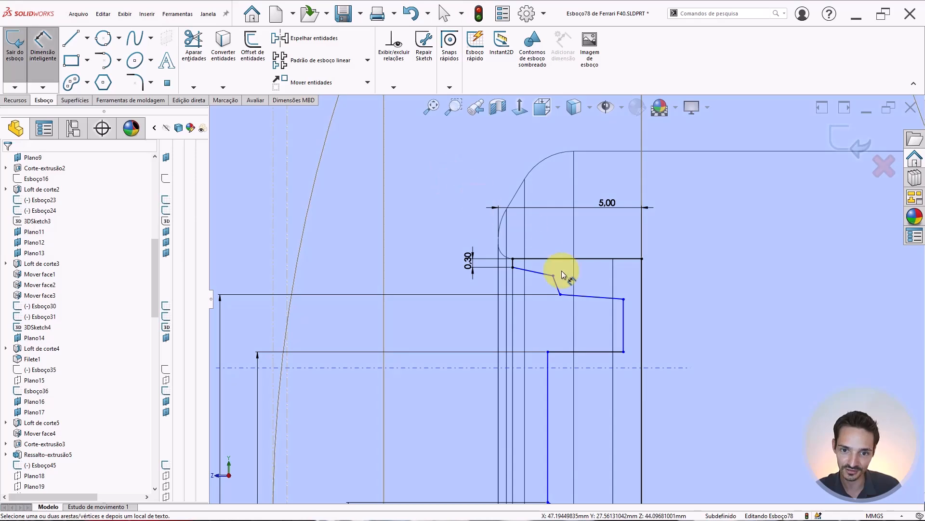
scroll(562, 271, "down", 4)
left_click(521, 269)
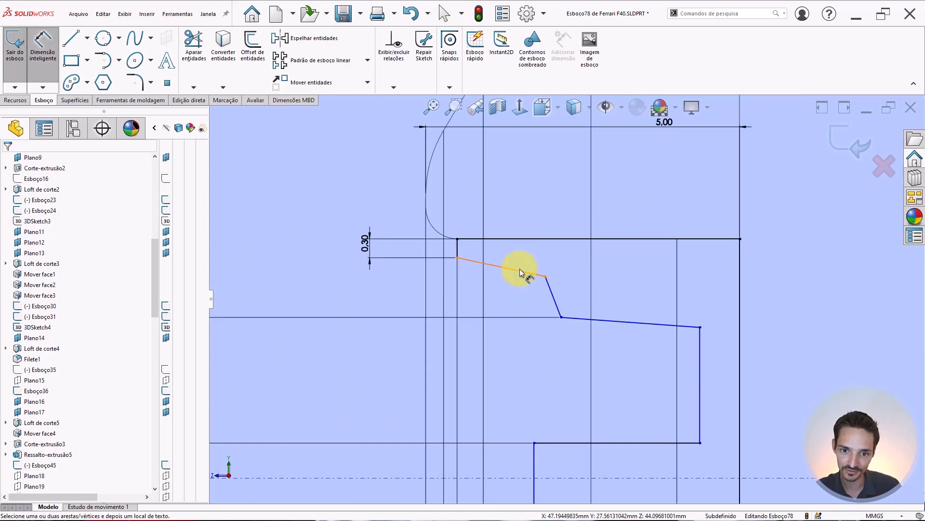
left_click(520, 239)
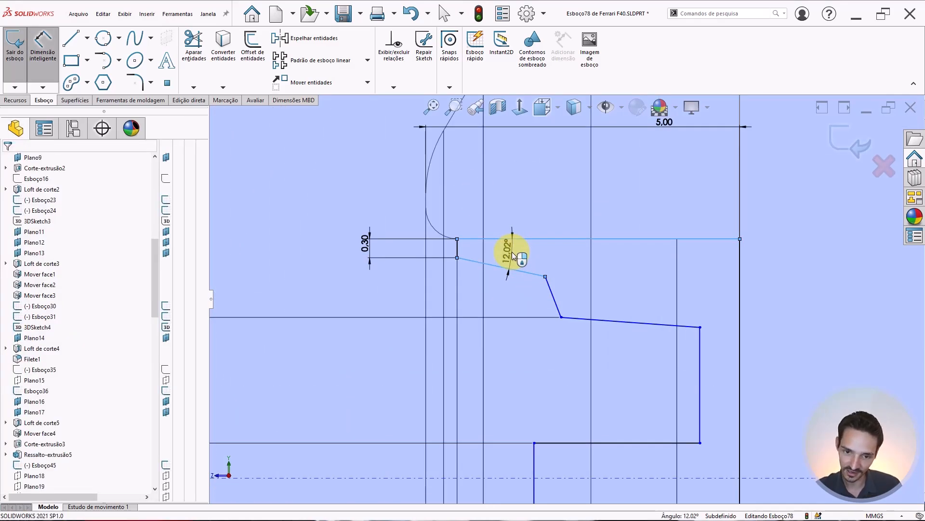
left_click(513, 253)
key("Return")
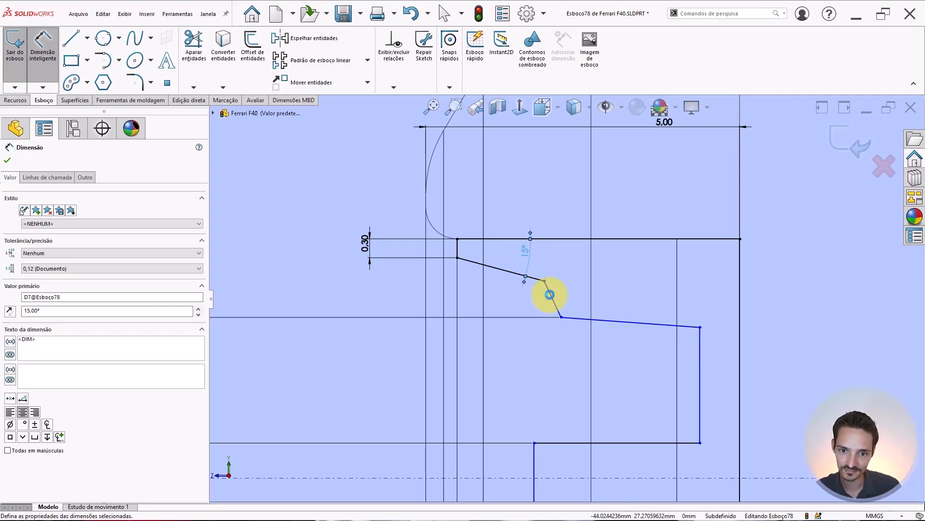
Step: Dimension the angle between the short steep line below the lip and the lip's vertical edge as 15°
left_click(551, 294)
left_click(460, 250)
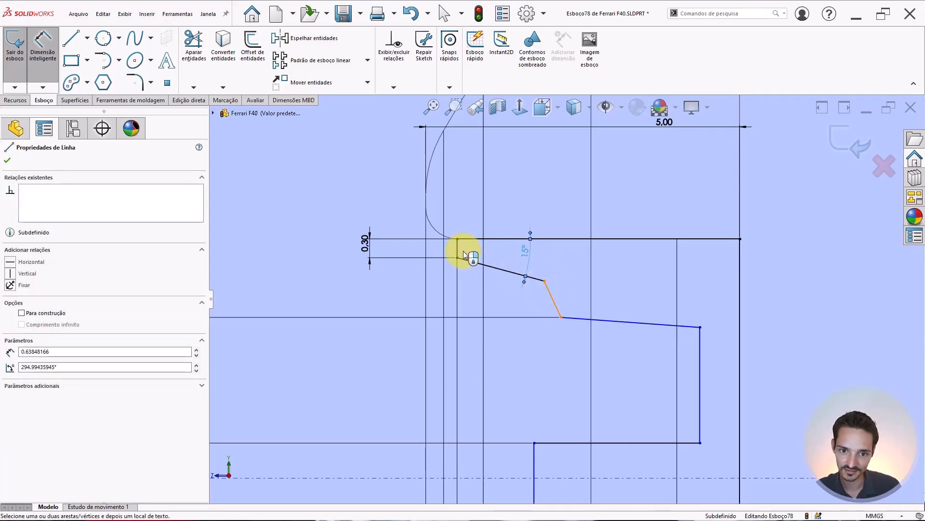
left_click(503, 301)
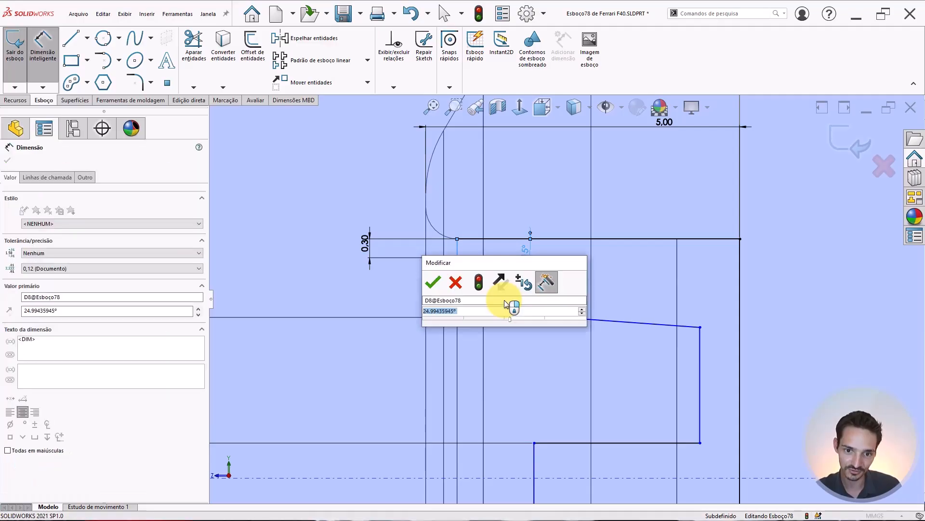
type("15")
key("Return")
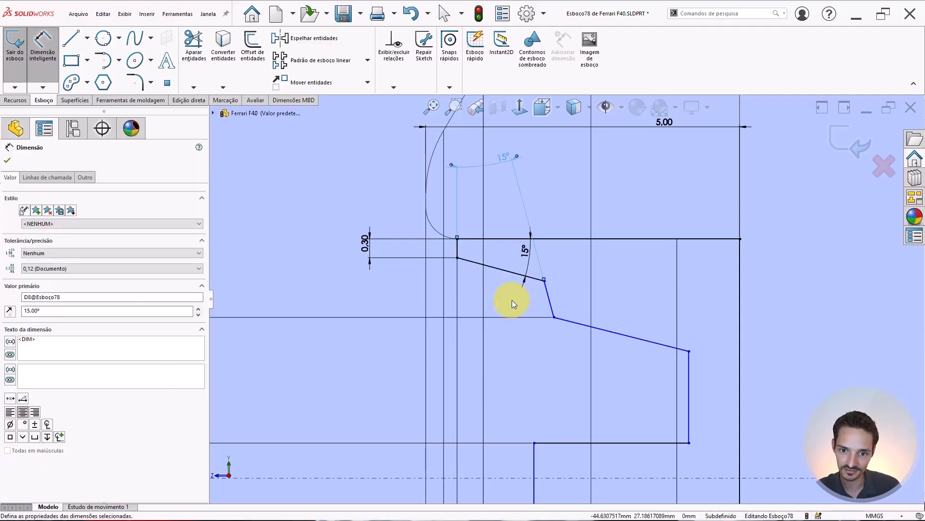
Step: Move the vertical end line of the recess below the lip toward the wheel's outer face, making the recess shallower
scroll(569, 331, "up", 3)
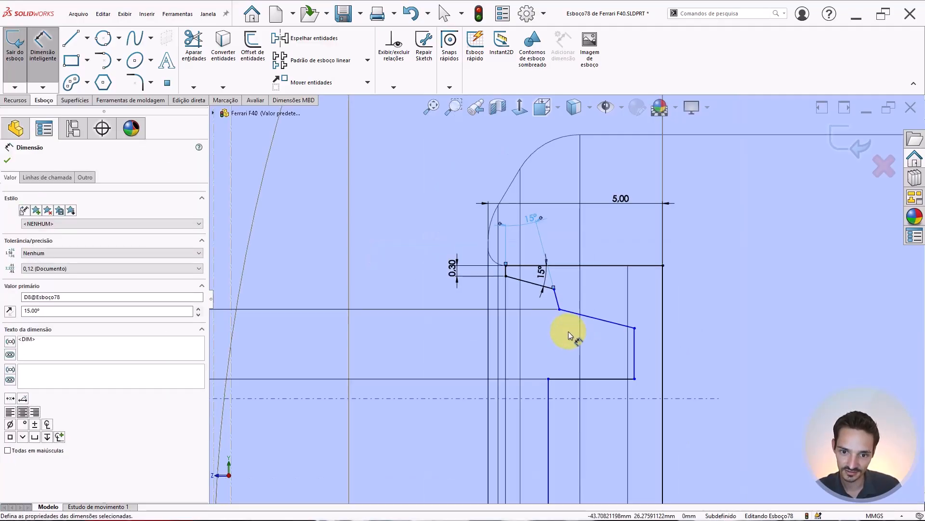
scroll(569, 331, "down", 2)
key("Escape")
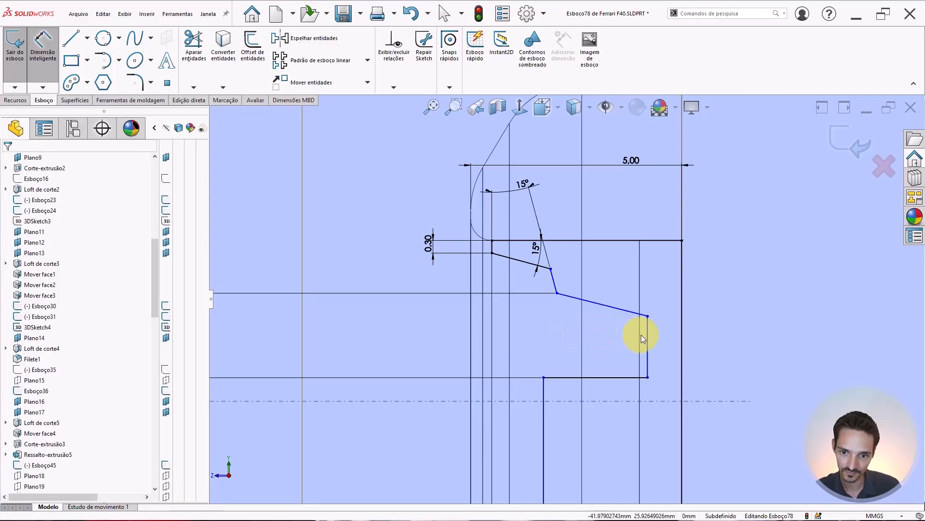
left_click_drag(647, 333, 599, 329)
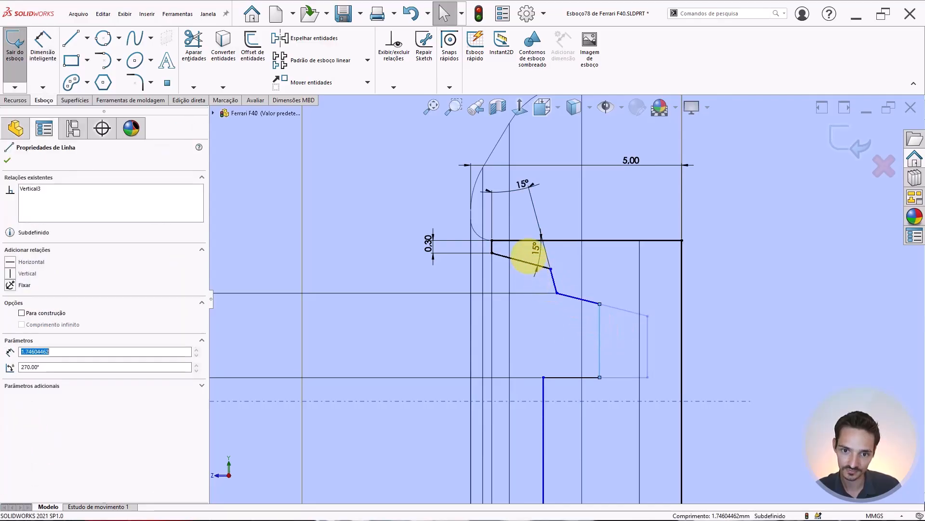
Step: Delete the 15° angle between the steep line and lip's vertical edge, and dimension the recess's sloped upper line 10° from the profile's top line
left_click(521, 186)
key("Delete")
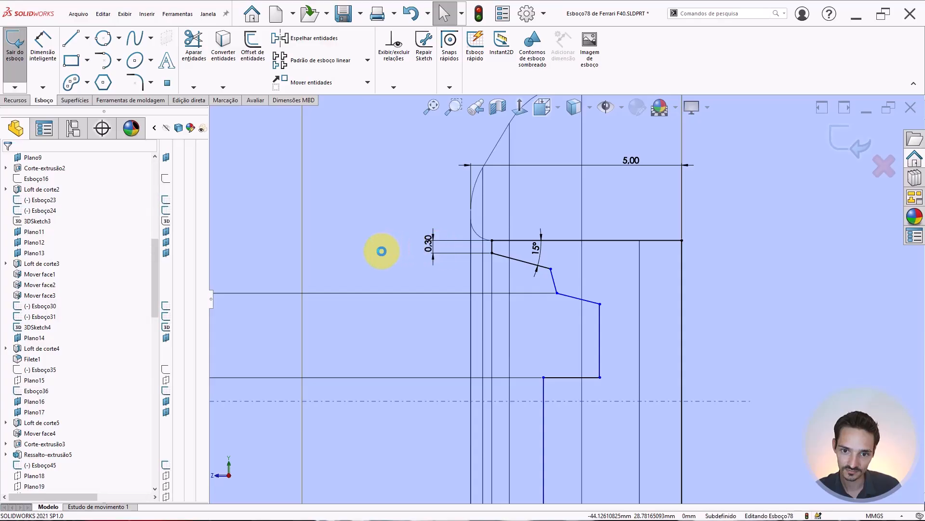
right_click_drag(380, 239, 381, 228)
left_click(561, 293)
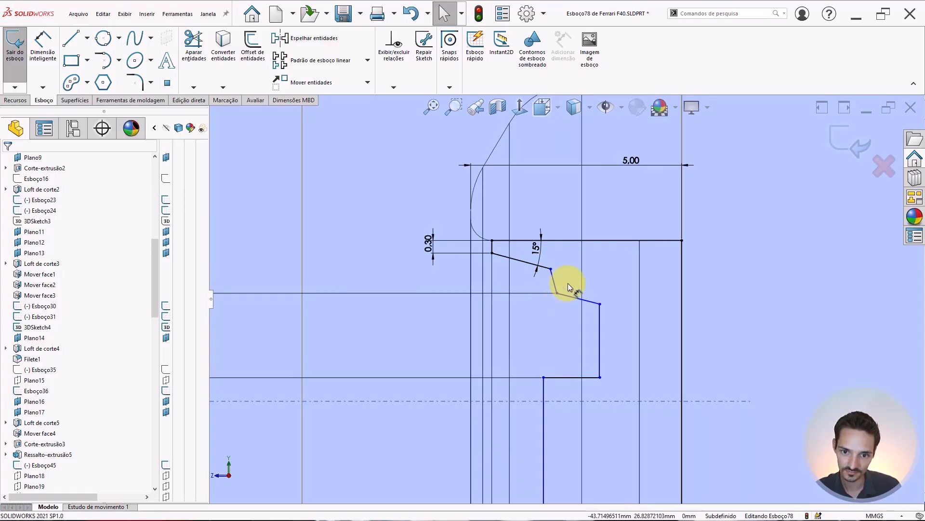
left_click(566, 240)
left_click(565, 256)
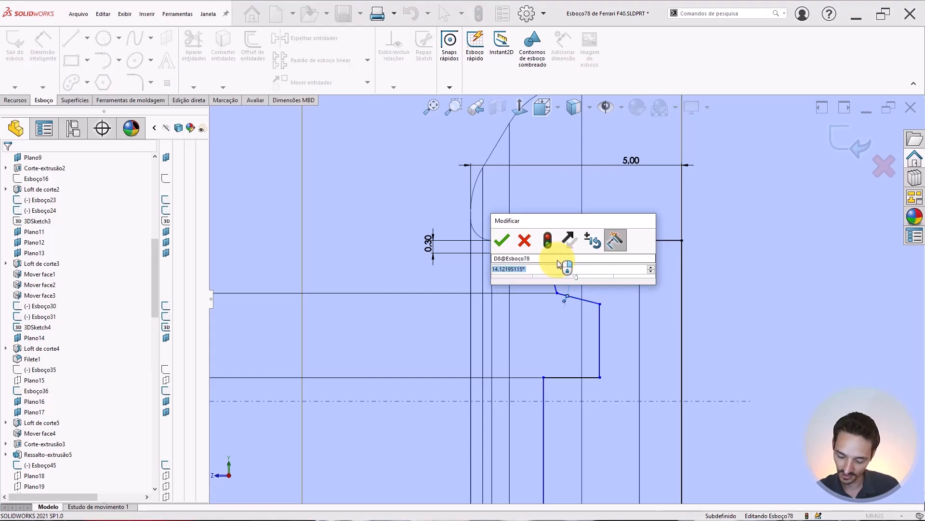
type("15")
key("Return")
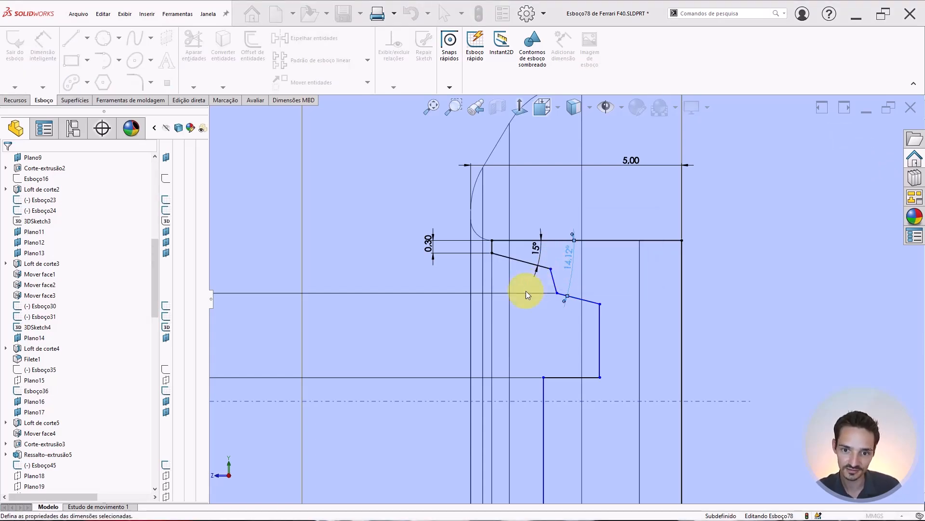
Step: Dimension the horizontal distance between the lip's vertical edge and the long vertical line below the recess as 1 mm
scroll(556, 363, "up", 3)
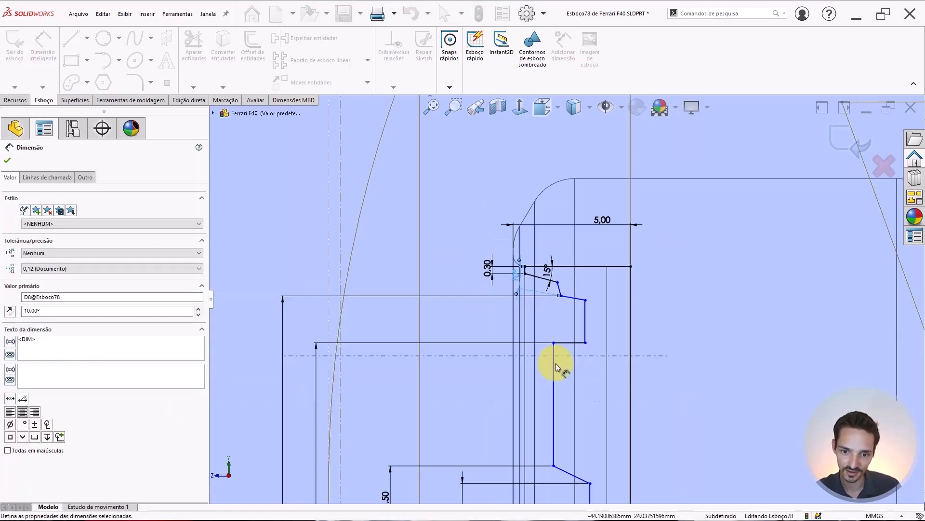
scroll(556, 362, "down", 3)
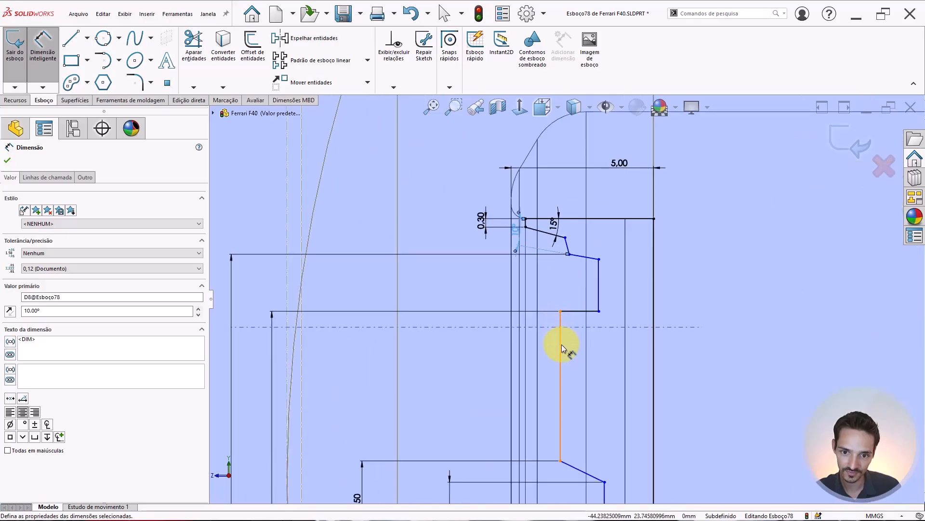
left_click(561, 342)
scroll(529, 222, "down", 1)
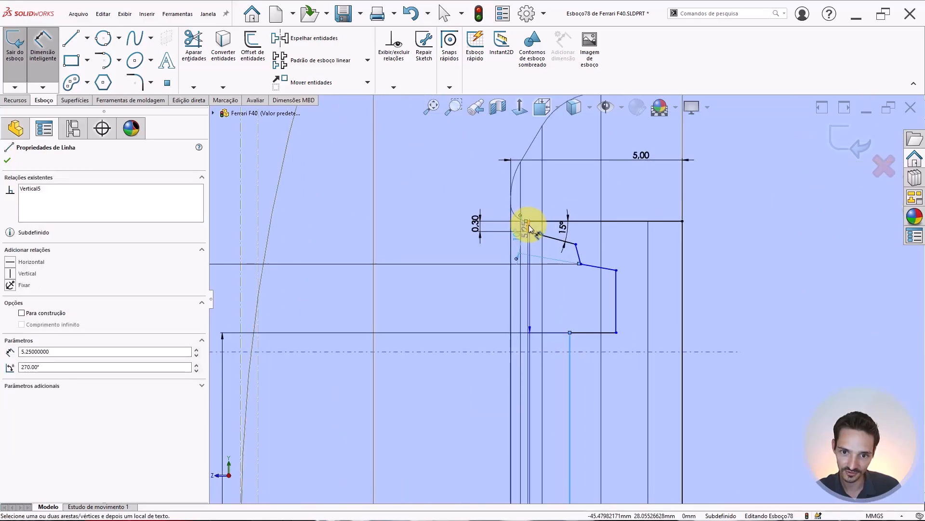
left_click(528, 225)
left_click(556, 303)
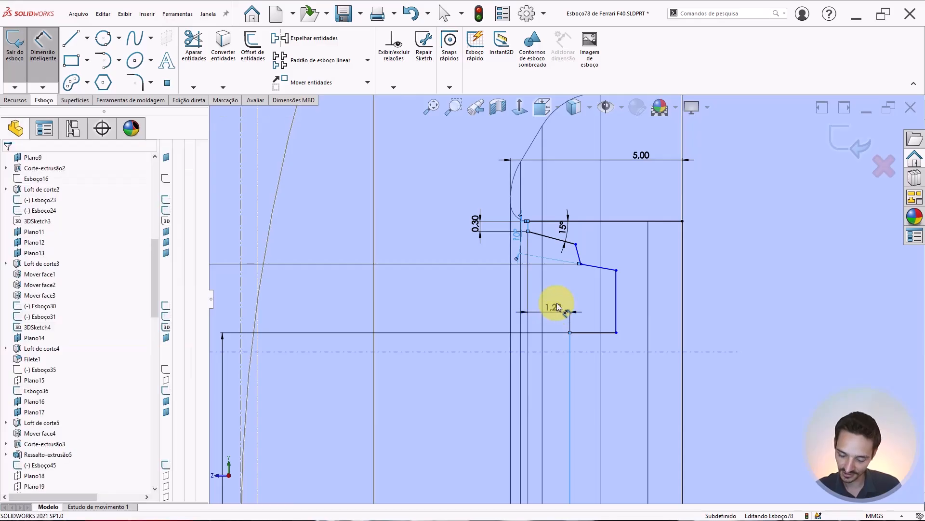
type("1")
key("Return")
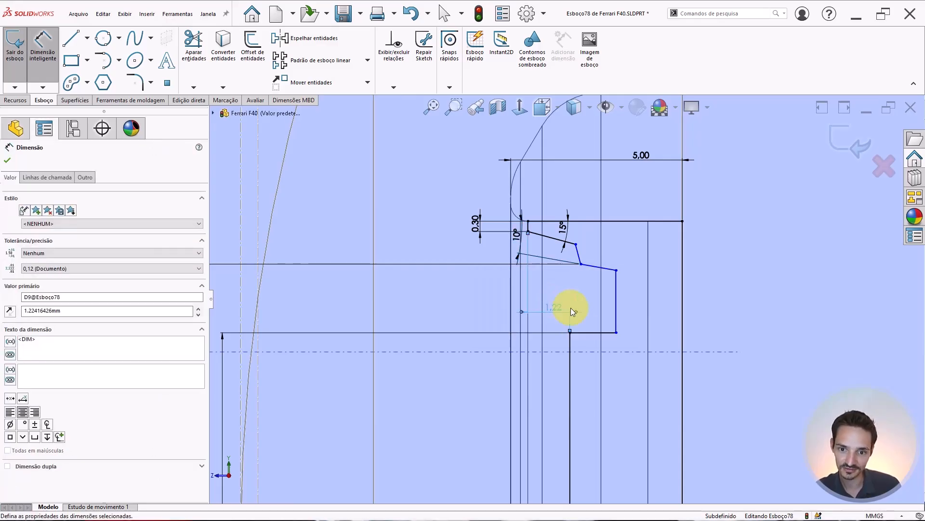
left_click(587, 333)
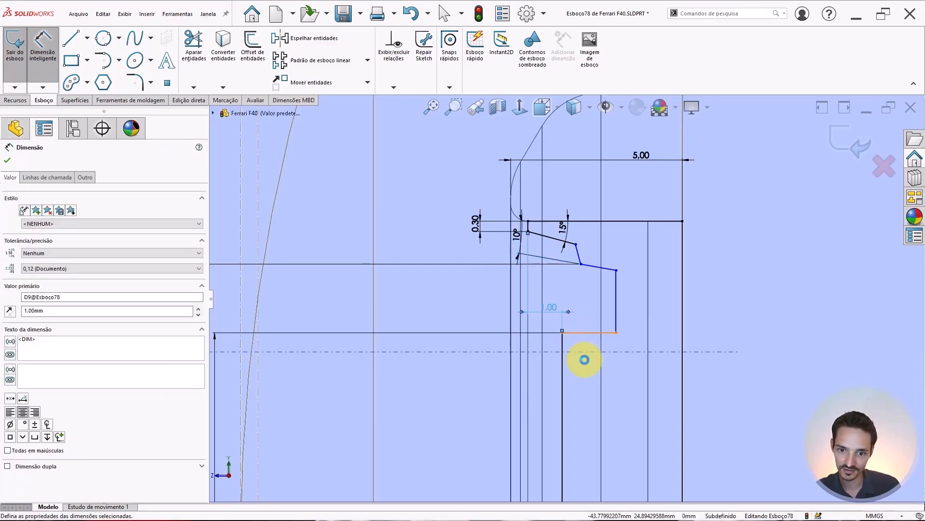
left_click(586, 372)
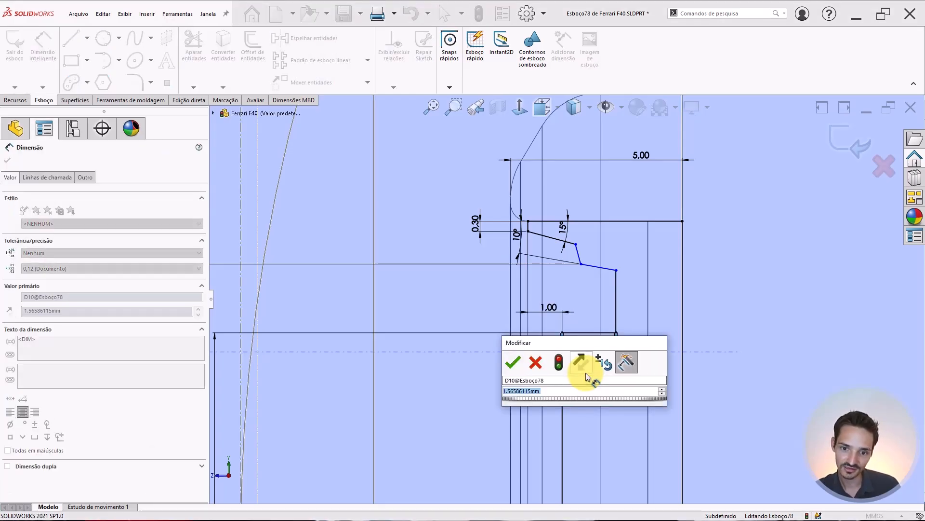
key("Escape")
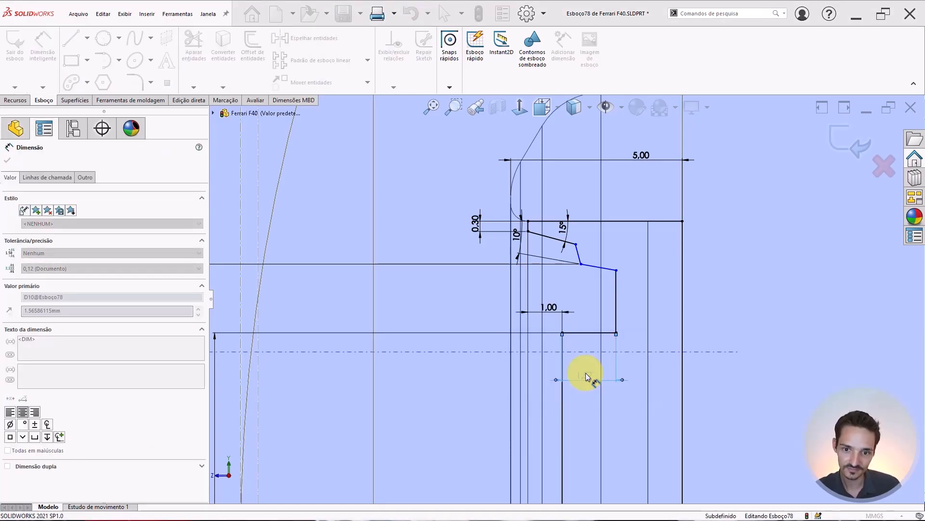
key("Delete")
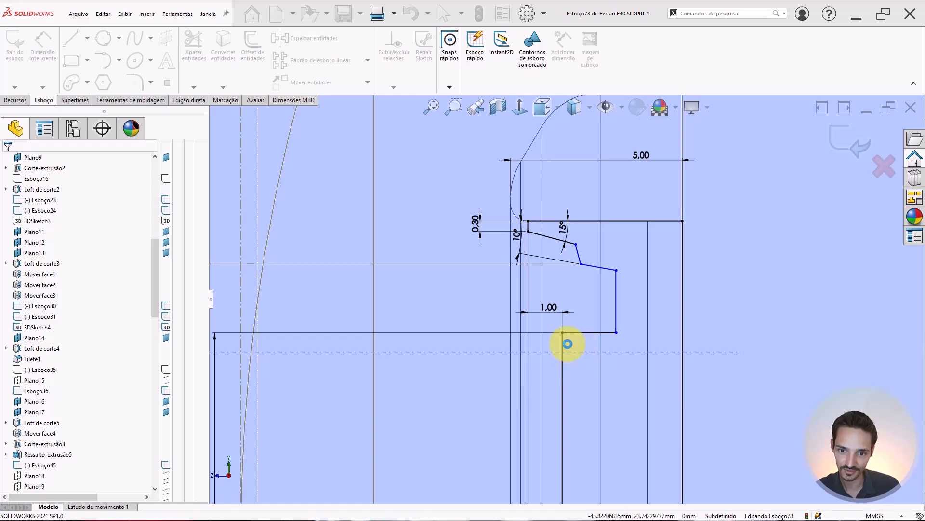
Step: Dimension the recess's lower horizontal line as 0.5 mm to fix the recess depth
right_click_drag(431, 313, 430, 285)
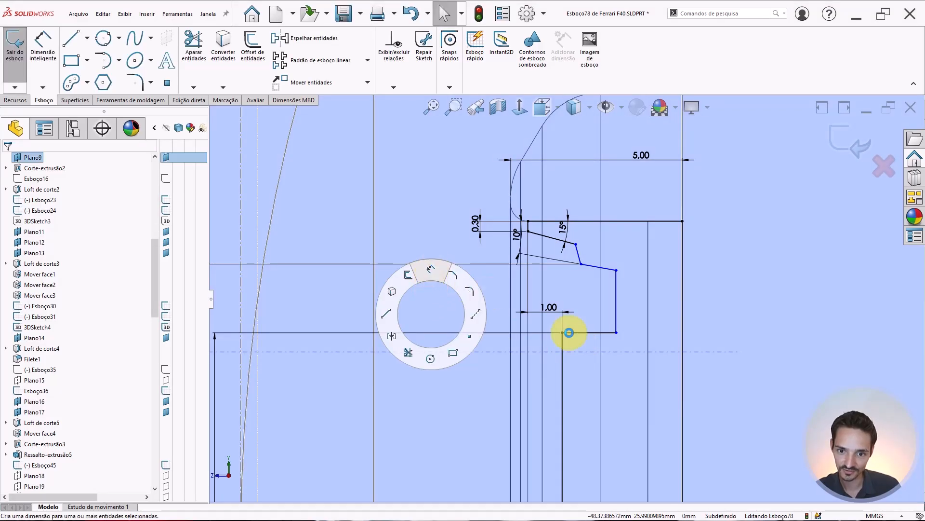
left_click(586, 332)
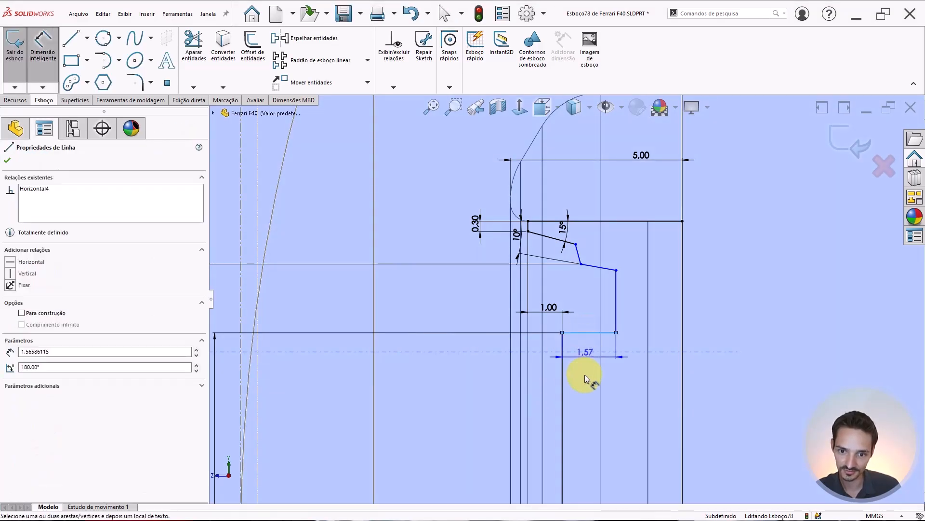
left_click(585, 374)
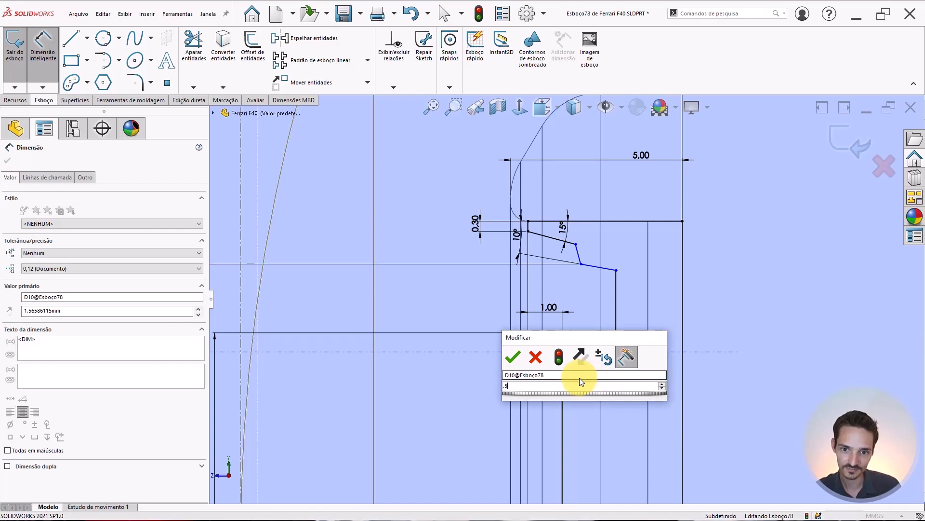
type("0.5")
key("Return")
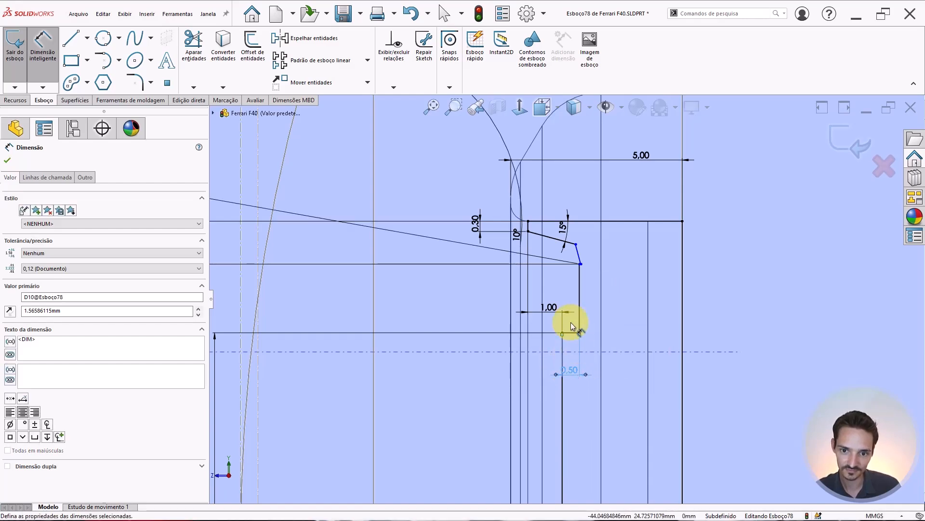
key("Escape")
Step: Move the steep line below the lip toward the wheel's outer face and set the angle of the recess's sloped upper line to 5°
scroll(563, 246, "down", 5)
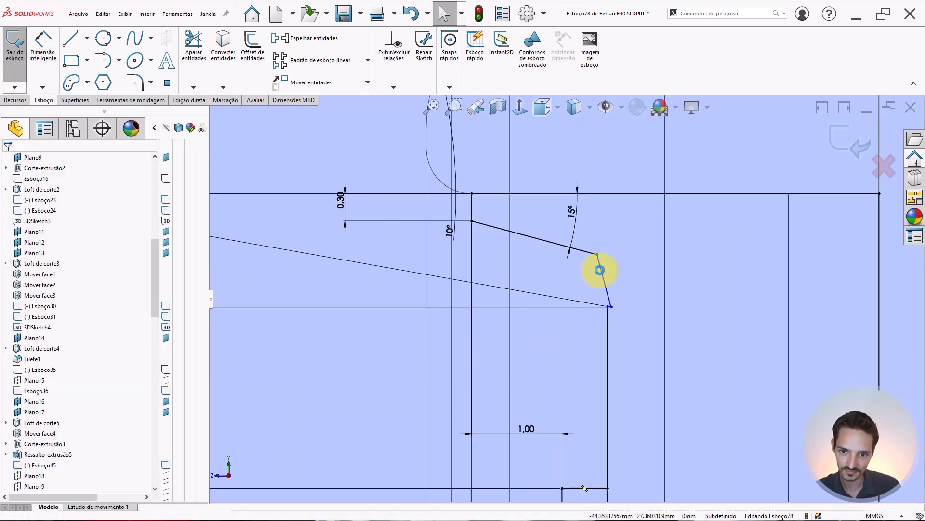
left_click_drag(599, 269, 551, 270)
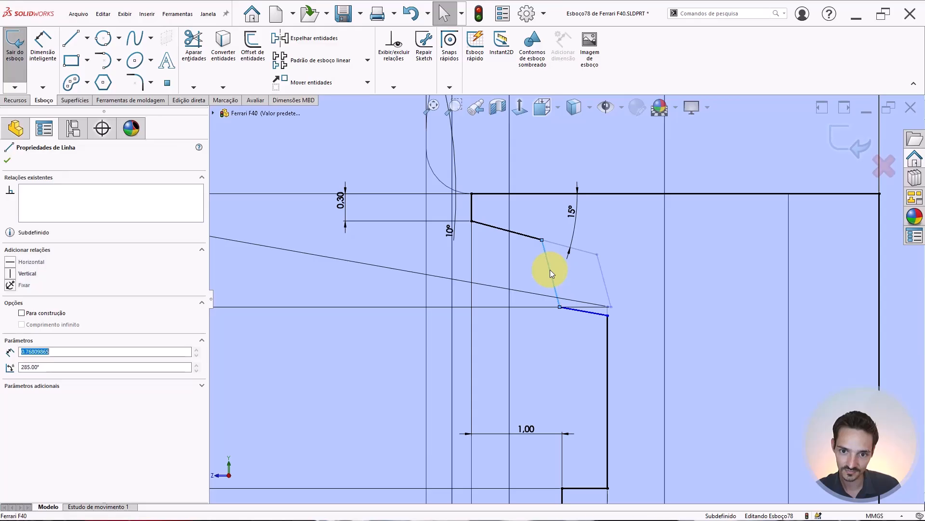
scroll(482, 274, "up", 3)
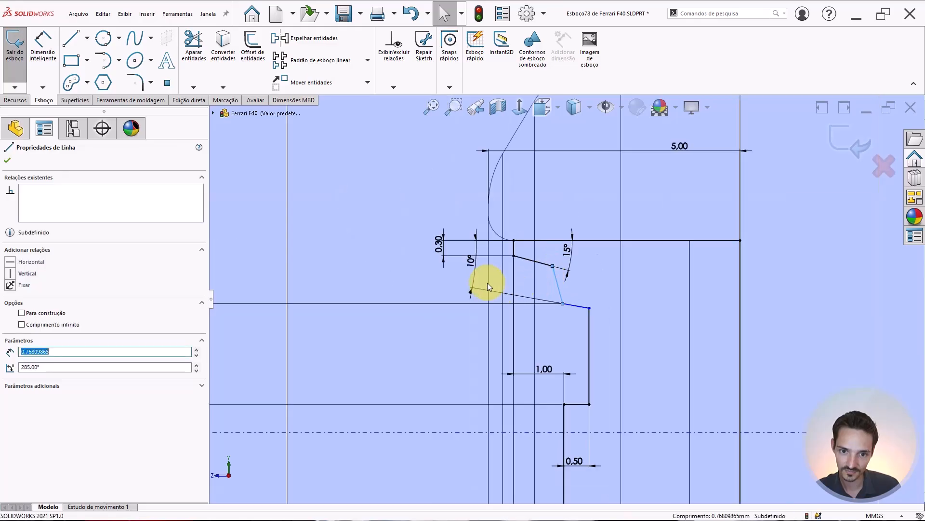
double_click(471, 263)
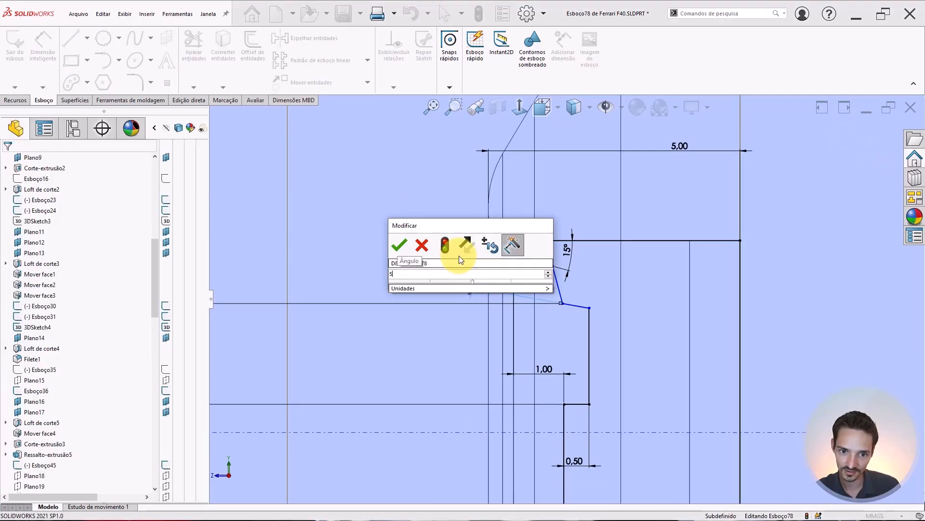
key("Return")
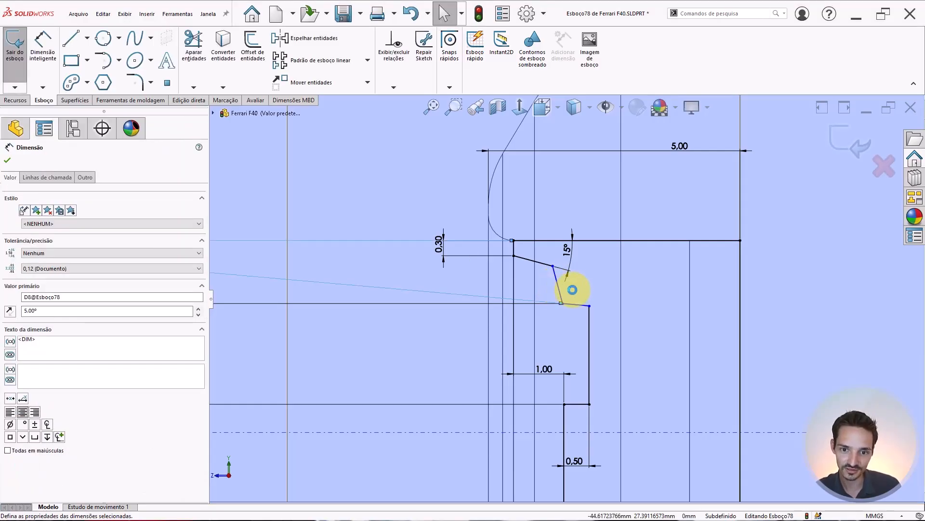
Step: Move the vertical line at the hub end of the profile toward the wheel's outer face, shortening the sloped line above it
scroll(572, 289, "down", 3)
scroll(565, 295, "up", 5)
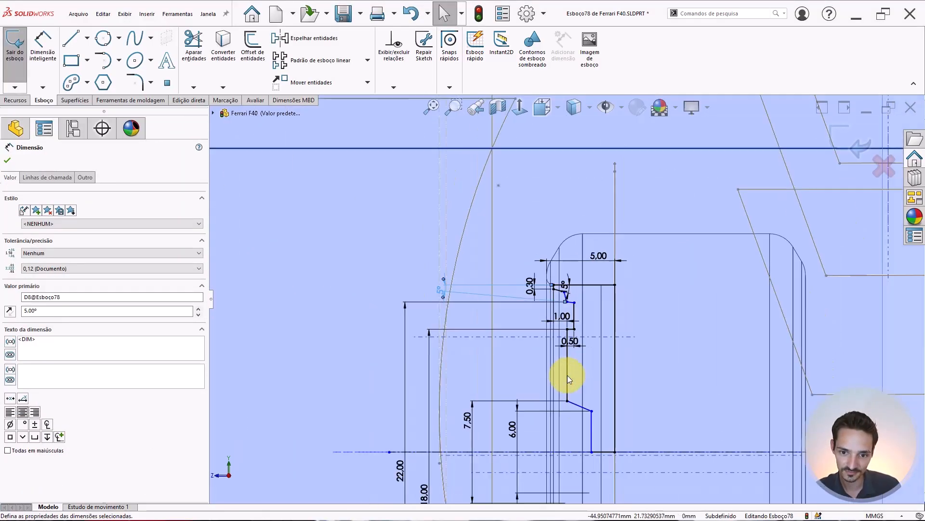
scroll(574, 381, "down", 2)
scroll(576, 374, "up", 2)
scroll(575, 374, "down", 2)
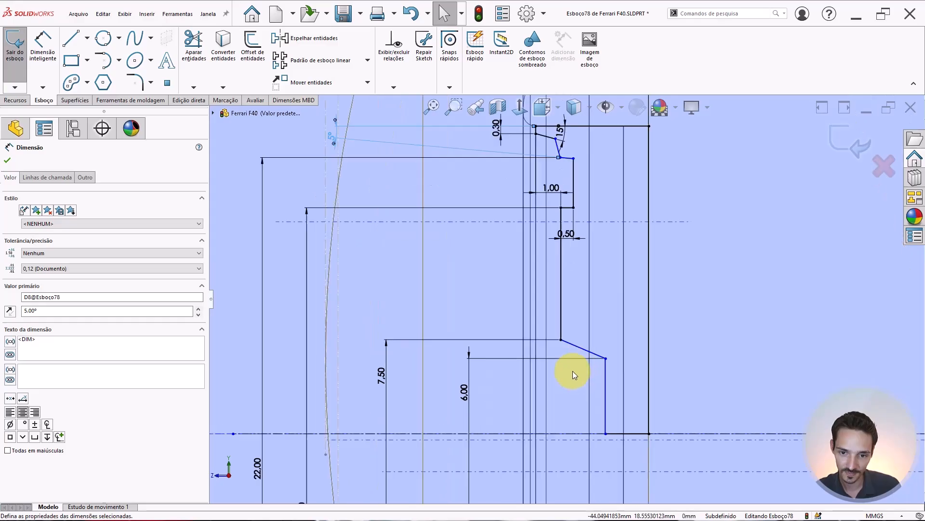
key("Escape")
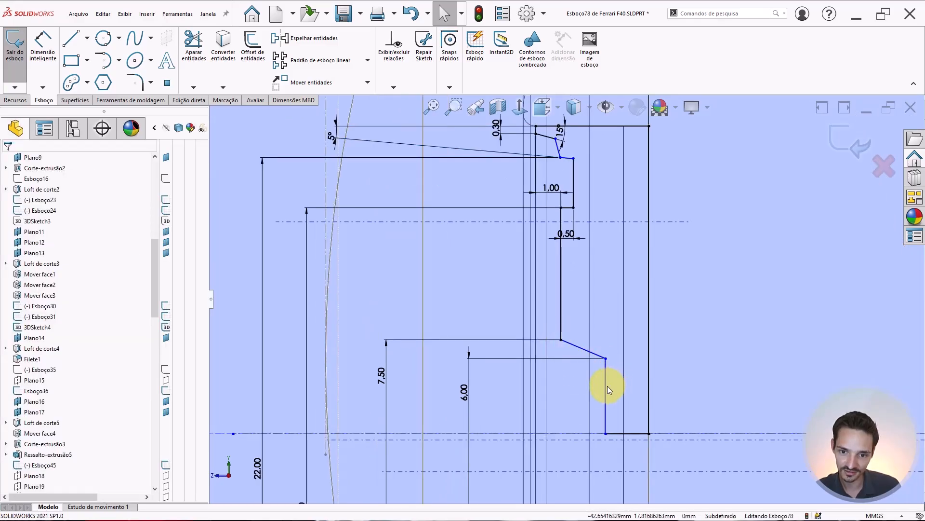
left_click_drag(606, 386, 579, 385)
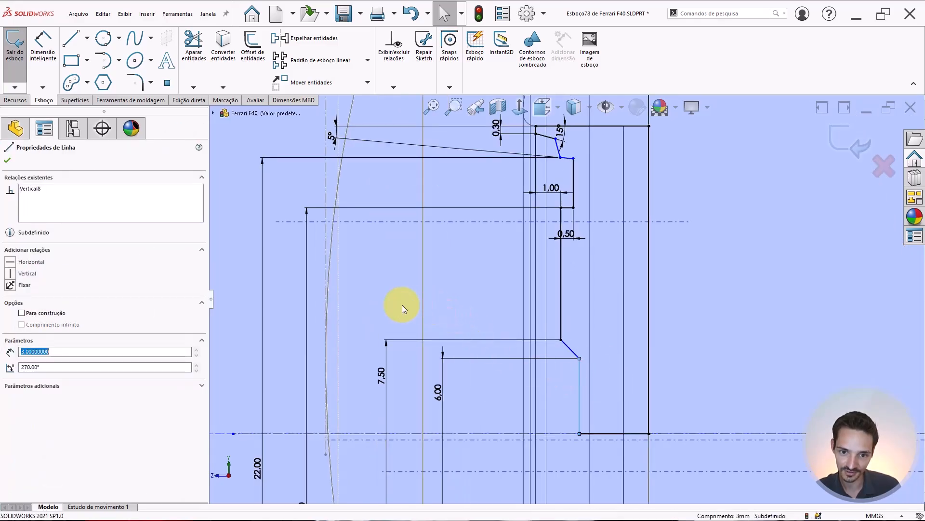
Step: Dimension the hub's short sloped line at 45° from the horizontal through its upper endpoint
left_click(386, 293)
key("d")
scroll(566, 341, "down", 2)
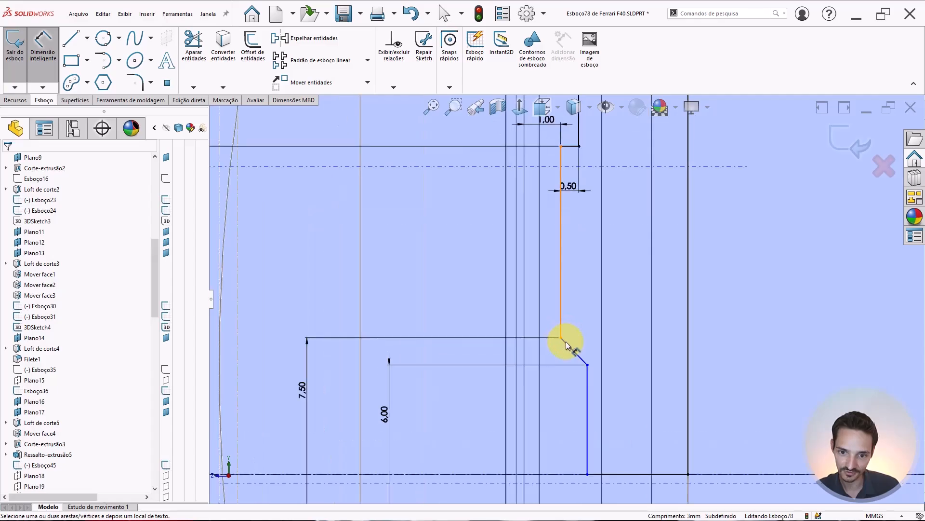
left_click(565, 344)
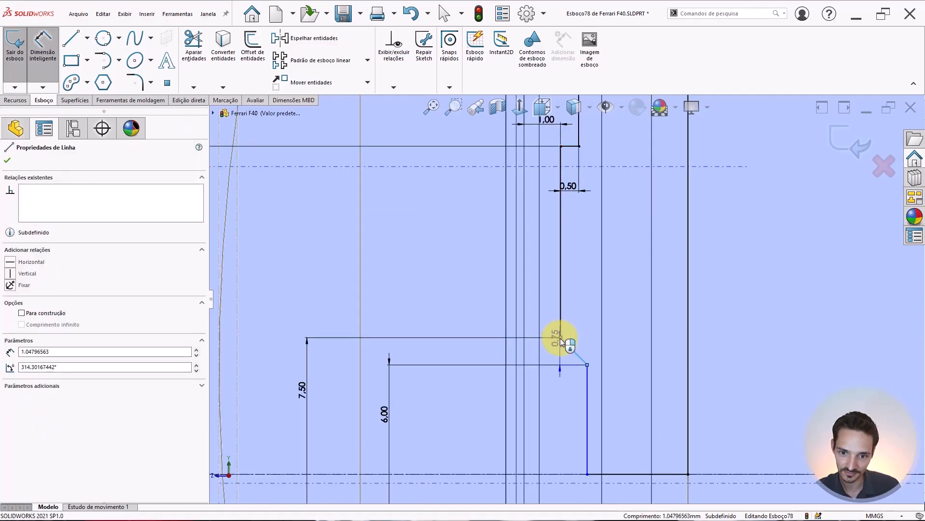
left_click(560, 337)
left_click(580, 337)
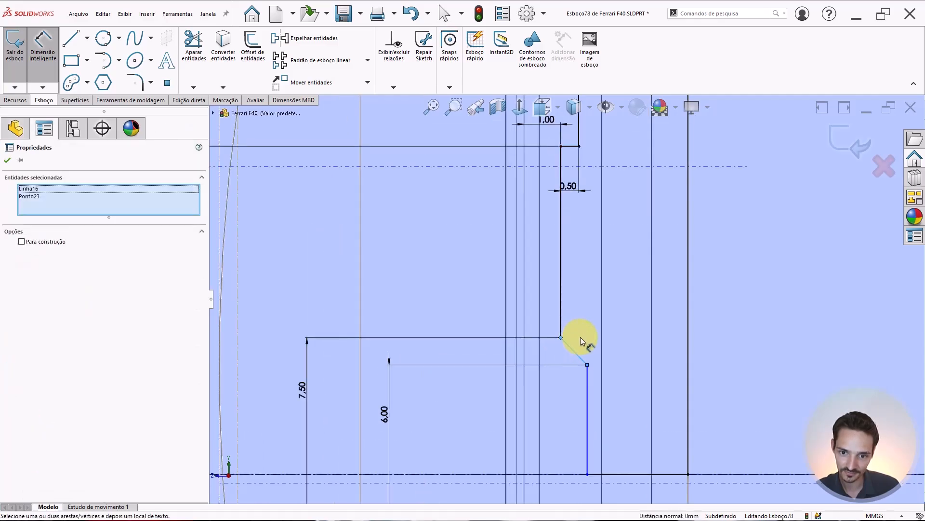
scroll(573, 340, "down", 2)
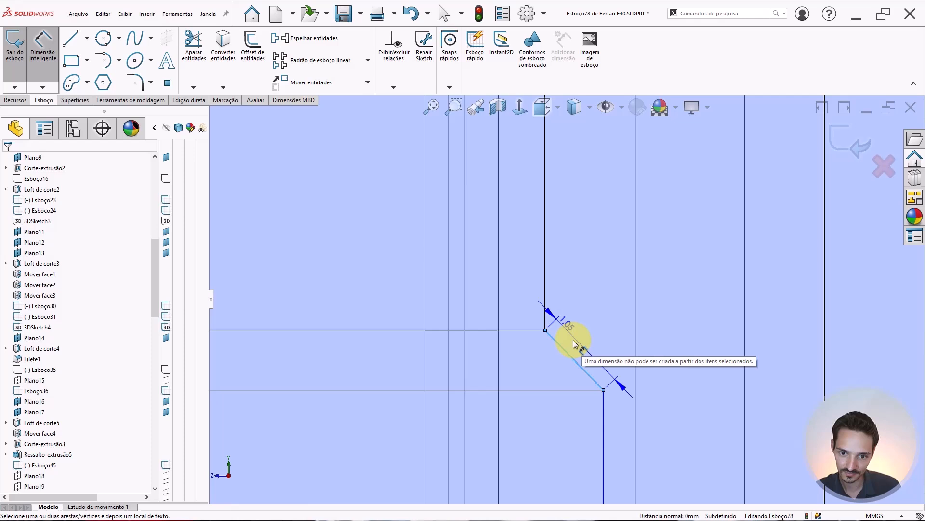
left_click(546, 329)
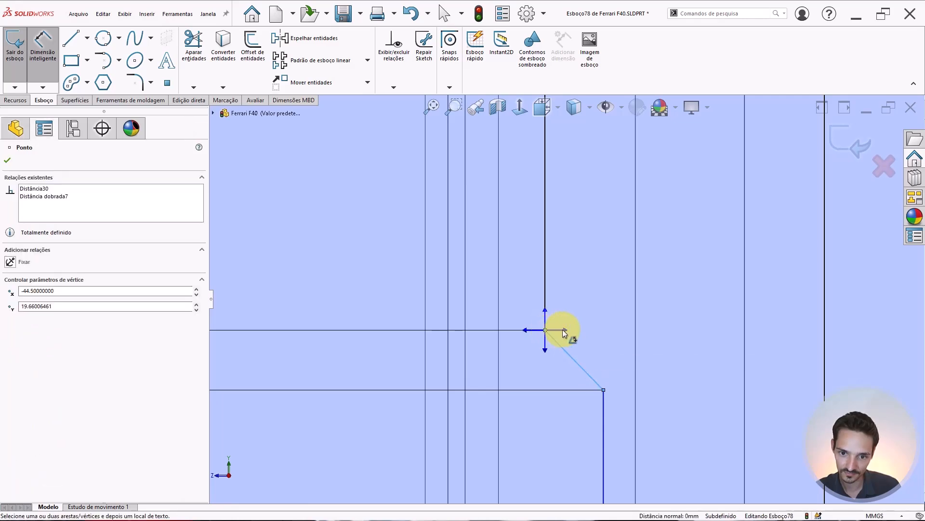
left_click(566, 330)
left_click(588, 345)
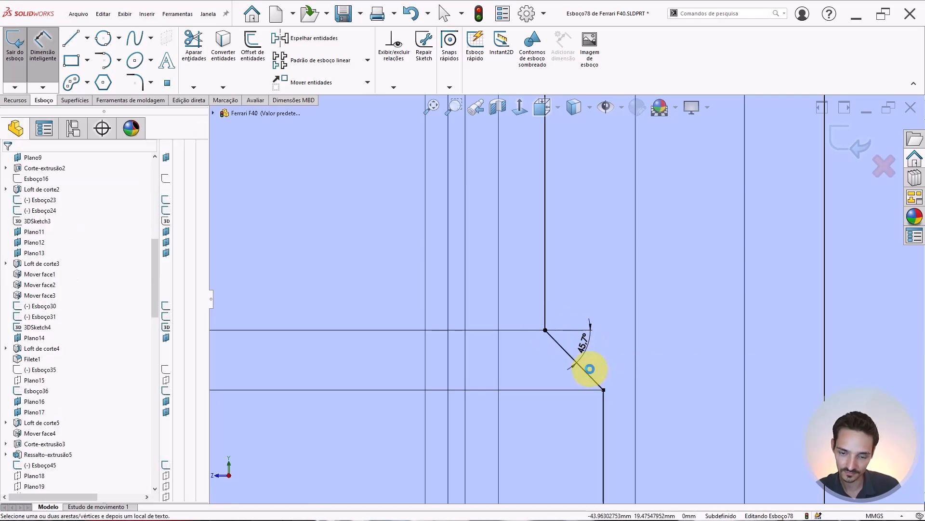
type("45")
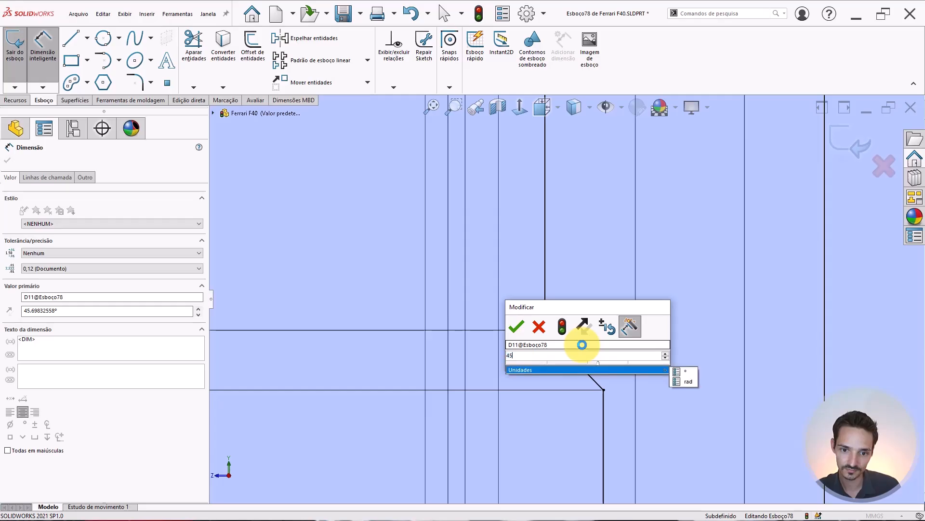
key("Return")
scroll(582, 345, "down", 3)
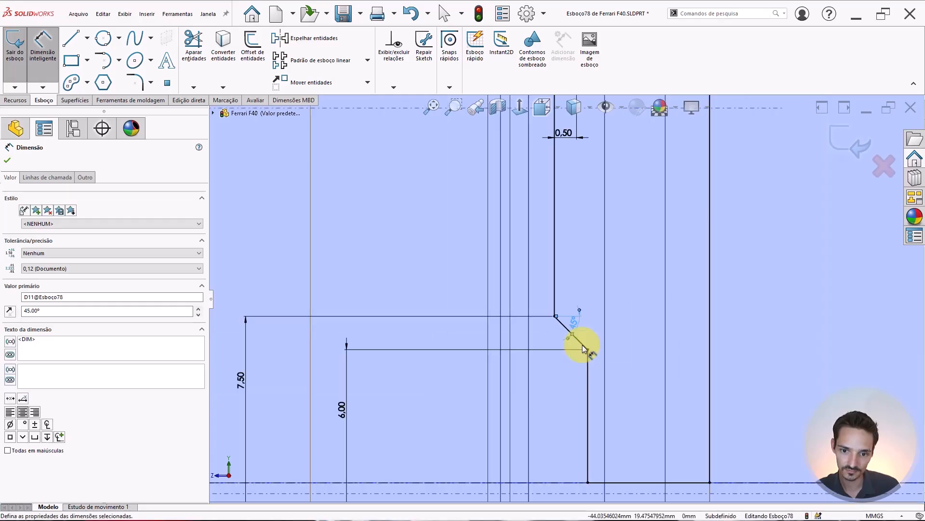
scroll(572, 225, "down", 4)
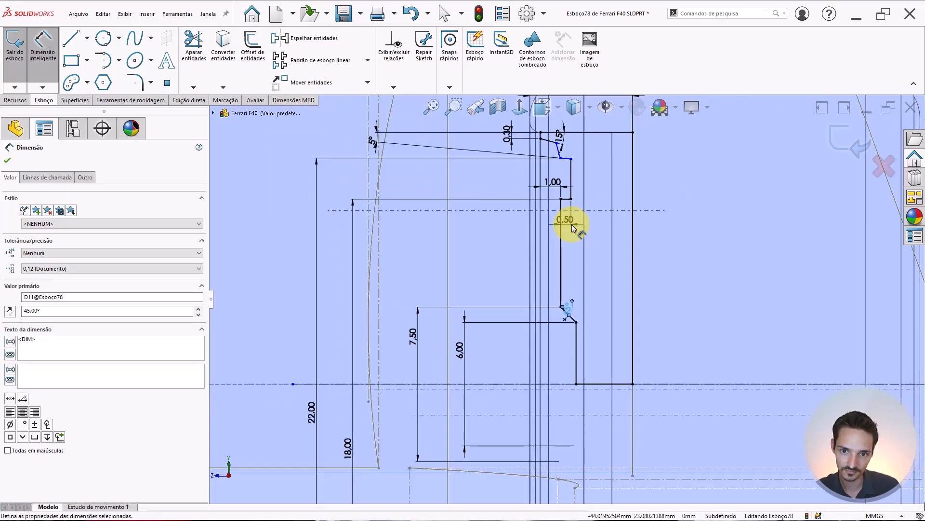
Step: Set the overall width dimension of the rim's revolve profile to 4 mm
key("Escape")
scroll(560, 193, "up", 2)
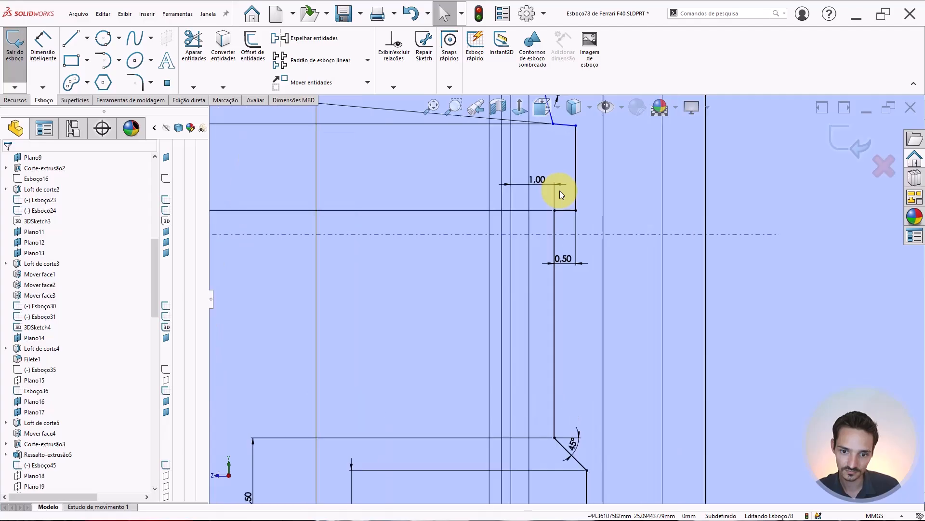
scroll(559, 190, "down", 1)
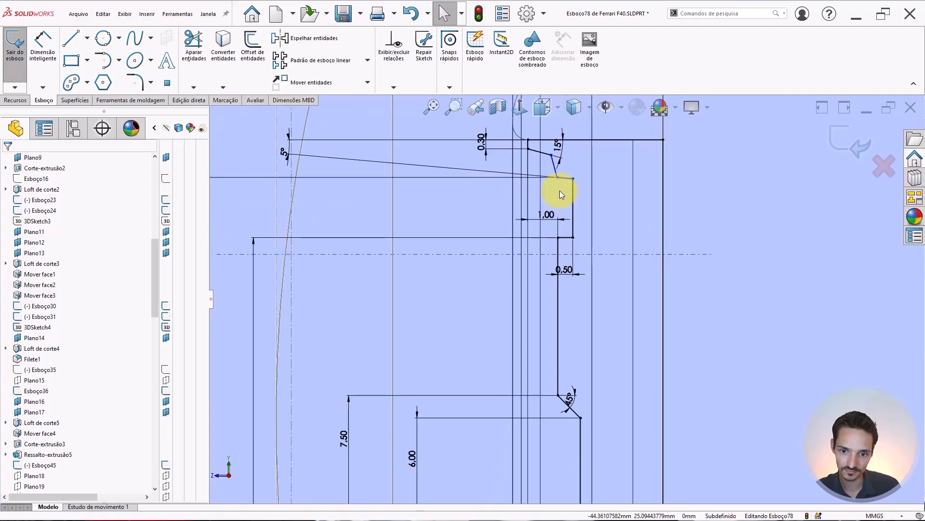
left_click(562, 167)
scroll(569, 202, "down", 1)
scroll(567, 376, "down", 1)
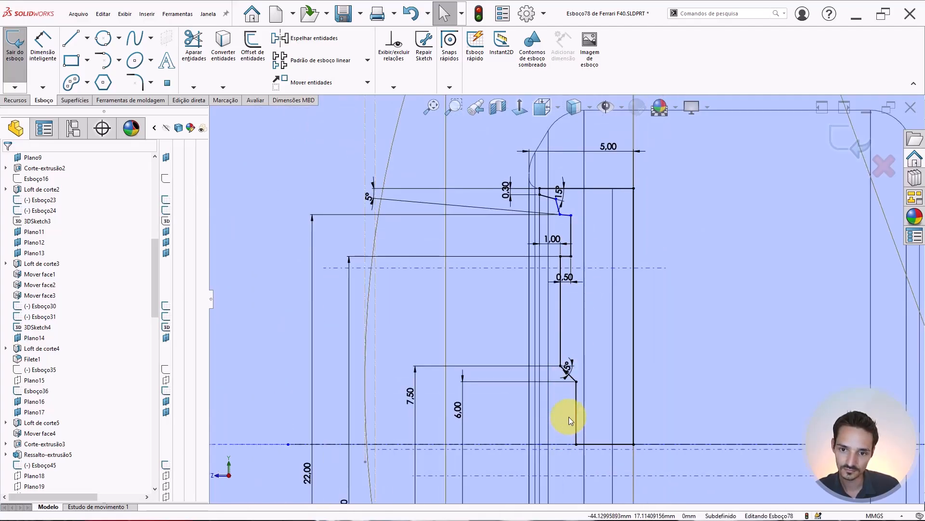
double_click(609, 146)
type("4")
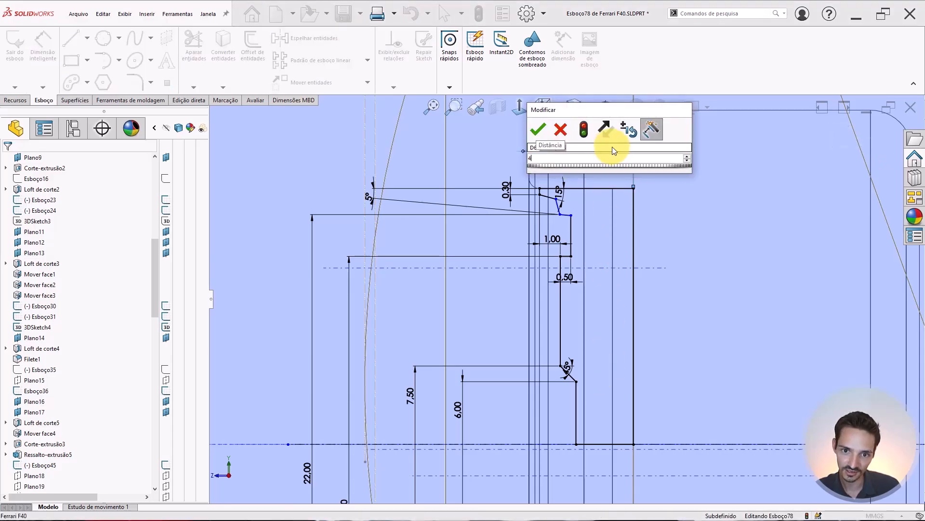
key("Return")
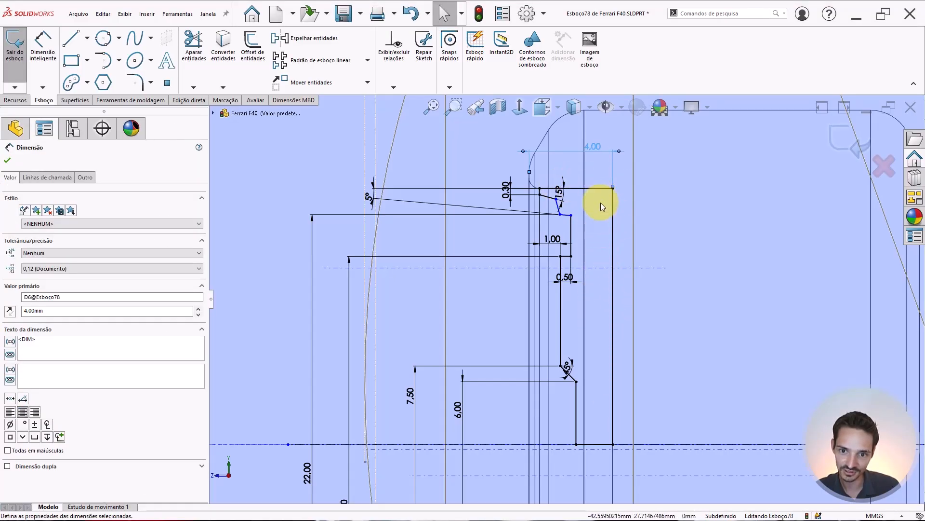
Step: Make the steep line's lower endpoint coincident with the long vertical profile line between the recess and the hub
scroll(602, 211, "up", 1)
scroll(601, 213, "down", 1)
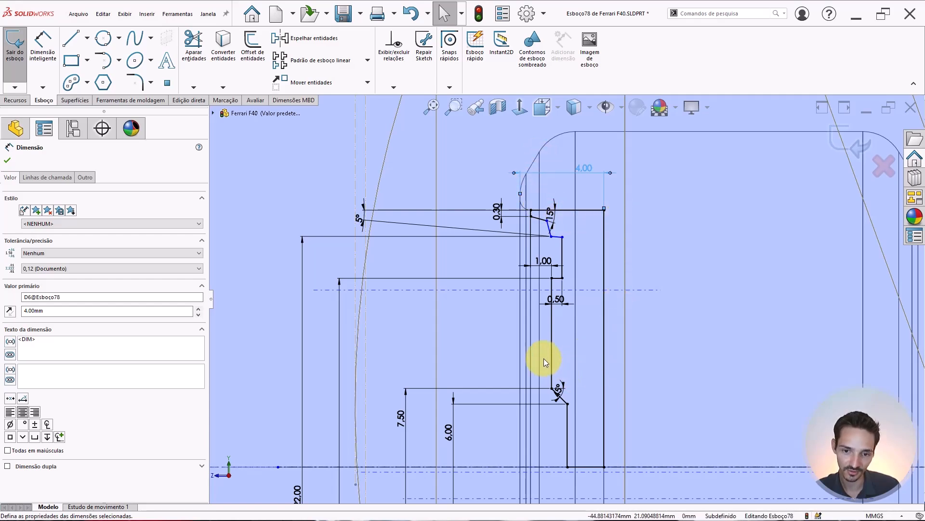
scroll(548, 335, "down", 1)
scroll(579, 213, "down", 2)
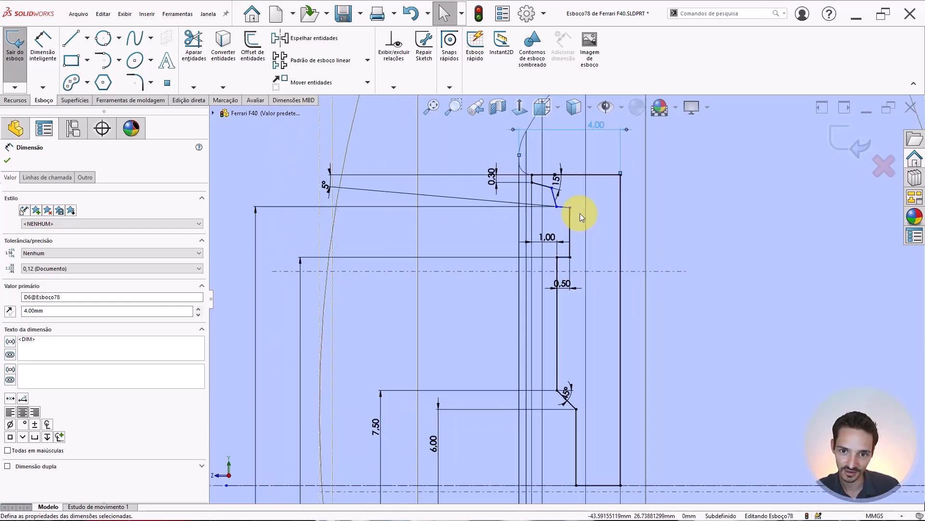
scroll(569, 174, "down", 2)
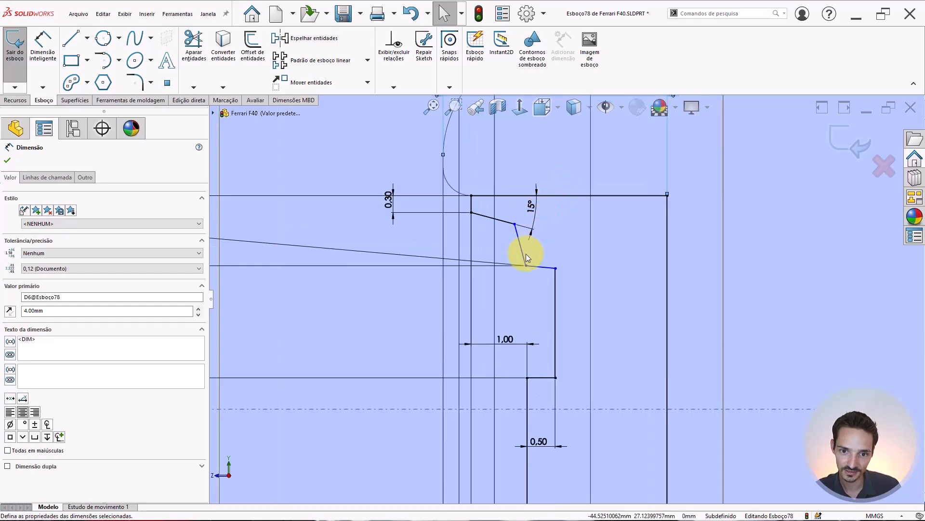
scroll(525, 255, "down", 1)
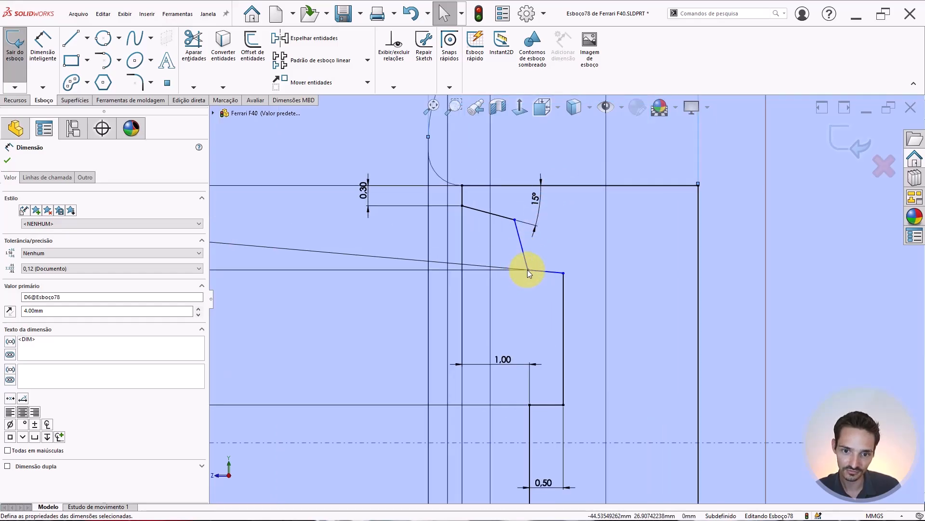
left_click(527, 270)
left_click(531, 423)
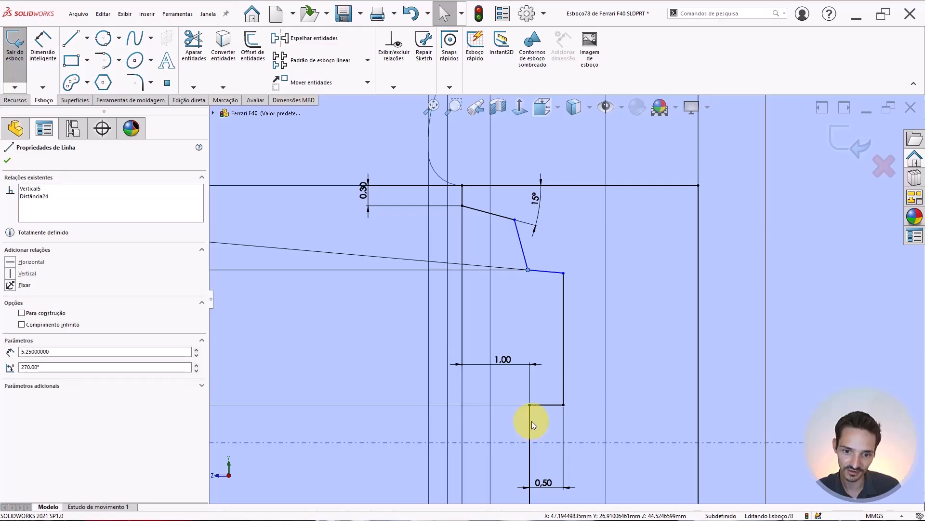
left_click(530, 405, "ctrl")
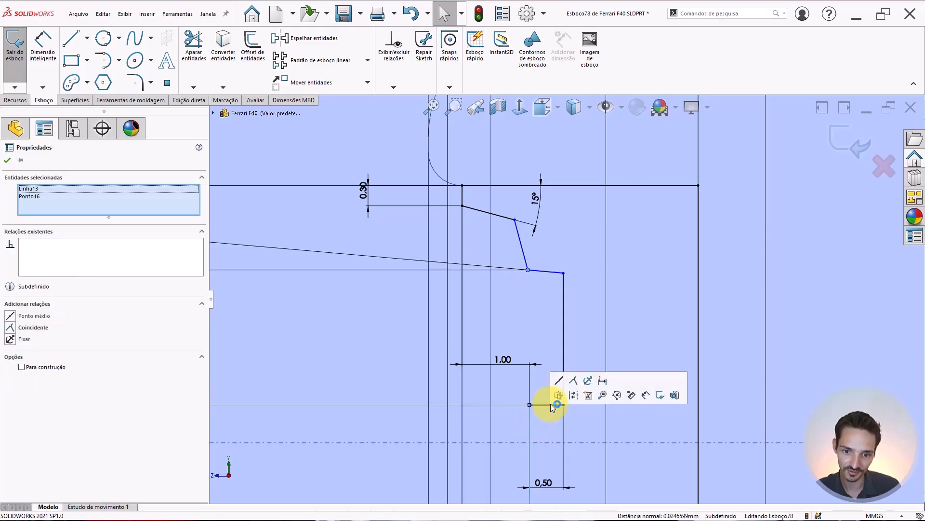
left_click(551, 282)
Step: Move the steep line's upper endpoint to make it steeper and dimension the line at 10° from the recess's vertical line
right_click_drag(545, 242, 509, 189)
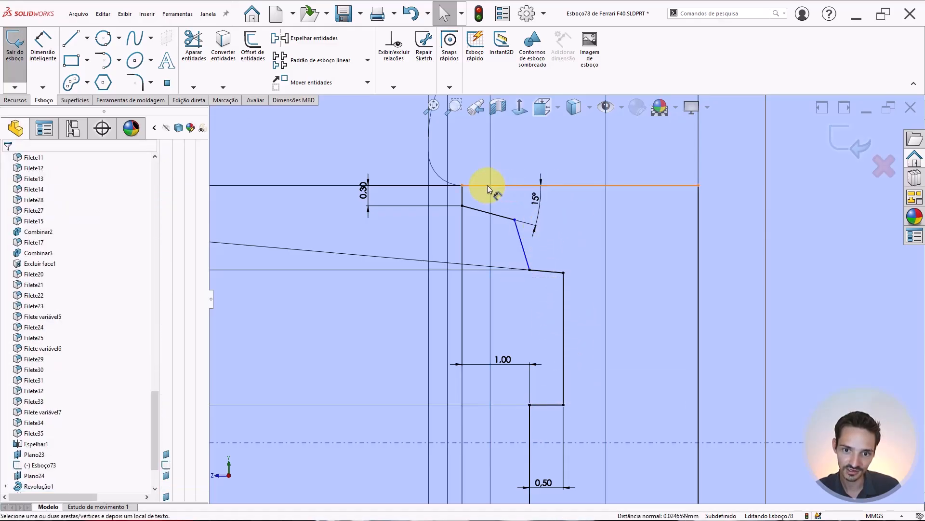
scroll(487, 185, "down", 1)
key("Escape")
mouse_move(536, 230)
left_mouse_down()
mouse_move(548, 227)
mouse_move(536, 224)
left_mouse_up()
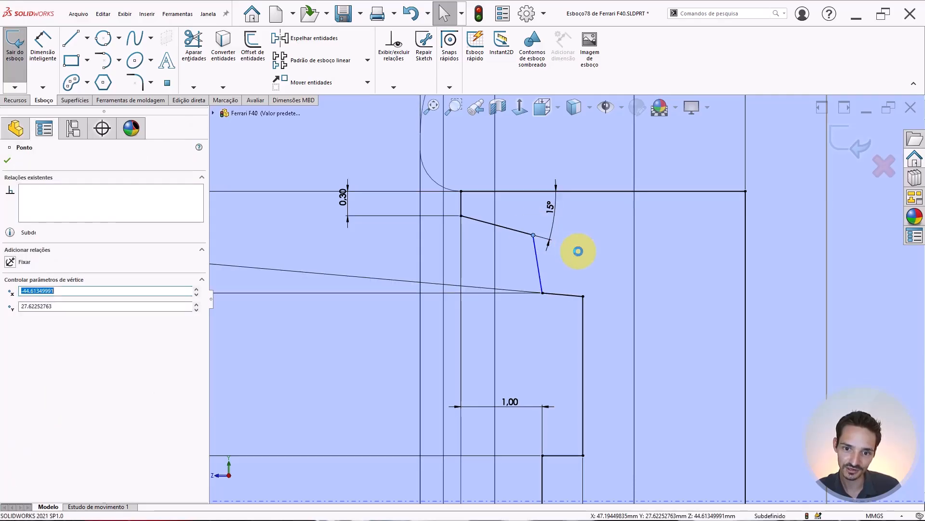
left_click(578, 202)
key("d")
left_click(537, 259)
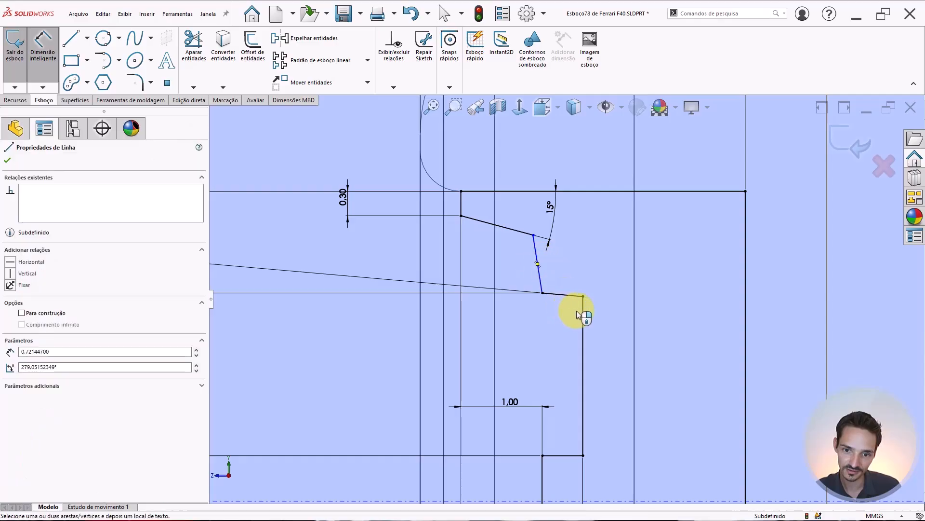
left_click(580, 296)
left_click(565, 179)
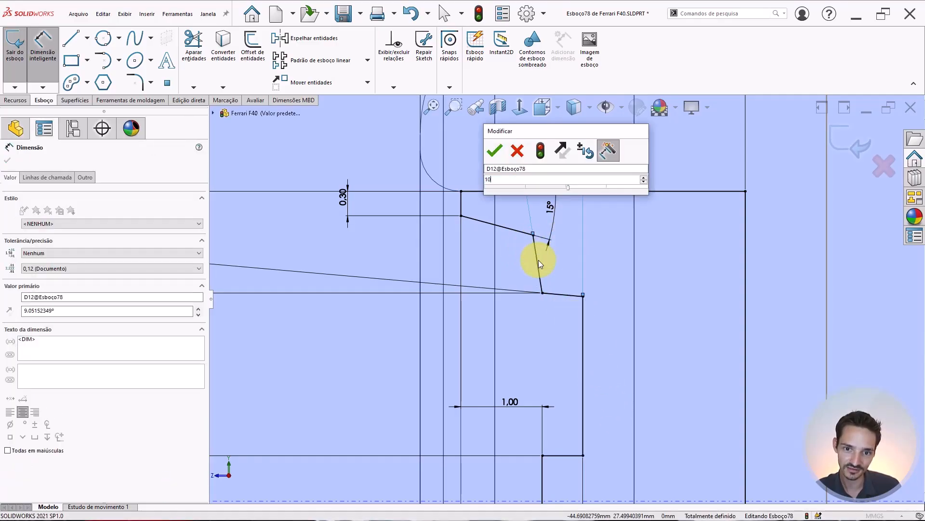
key("Return")
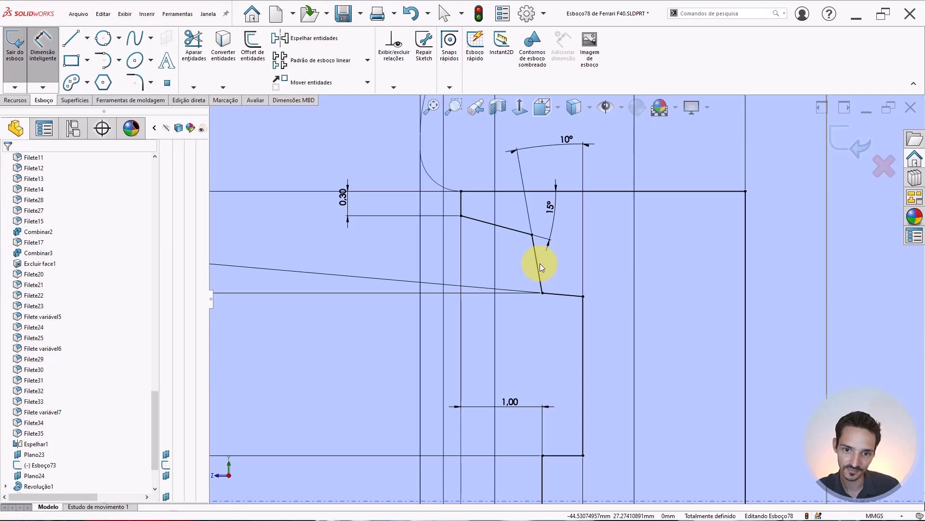
scroll(540, 264, "up", 9)
scroll(595, 386, "down", 2)
key("Escape")
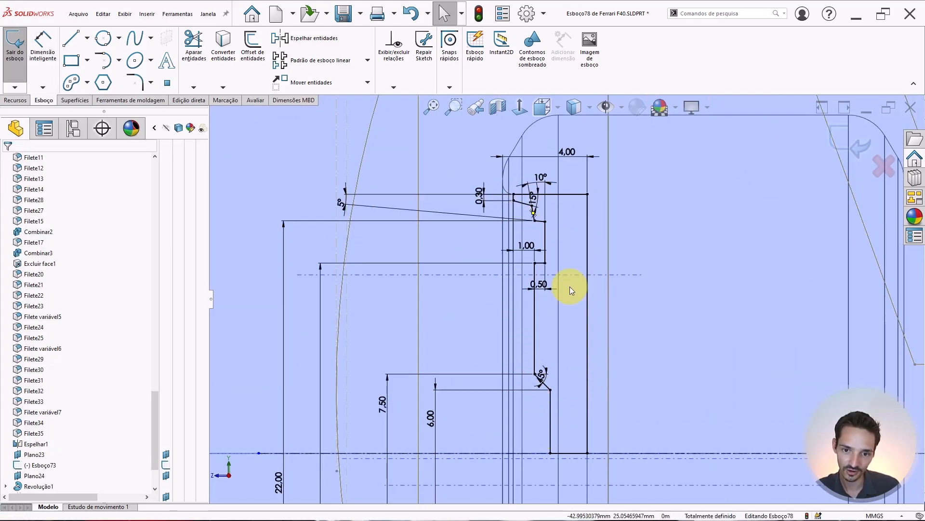
Step: Revolve the profile 360° about the wheel's axis as a new boss with merging of the result turned off
scroll(586, 362, "up", 1)
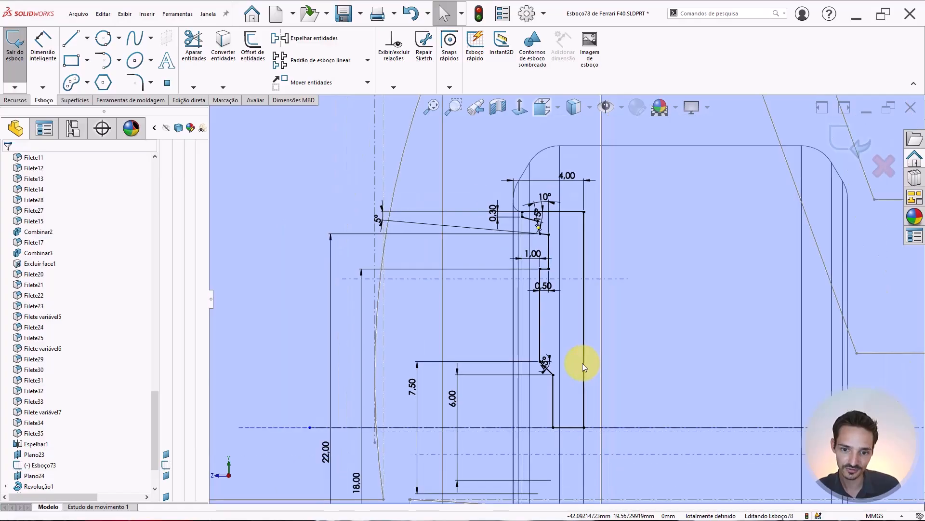
scroll(577, 371, "up", 2)
left_click(16, 100)
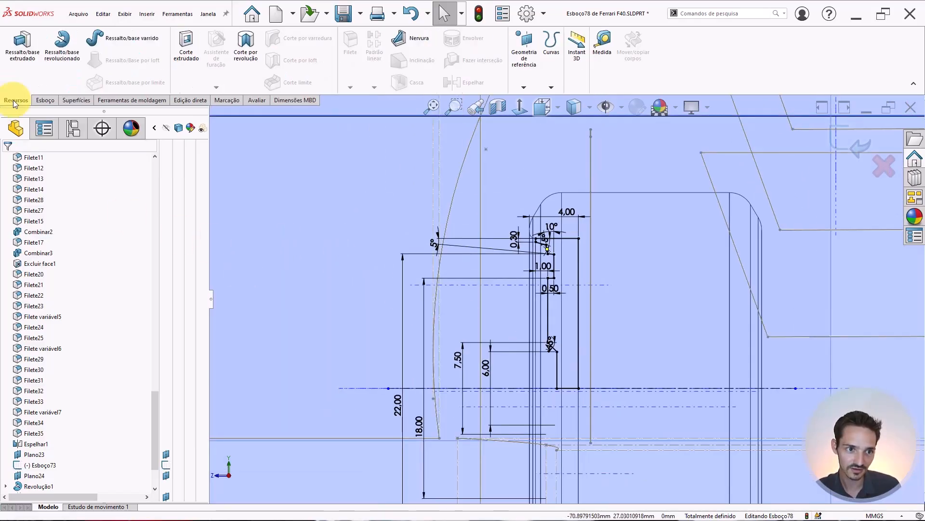
left_click(61, 44)
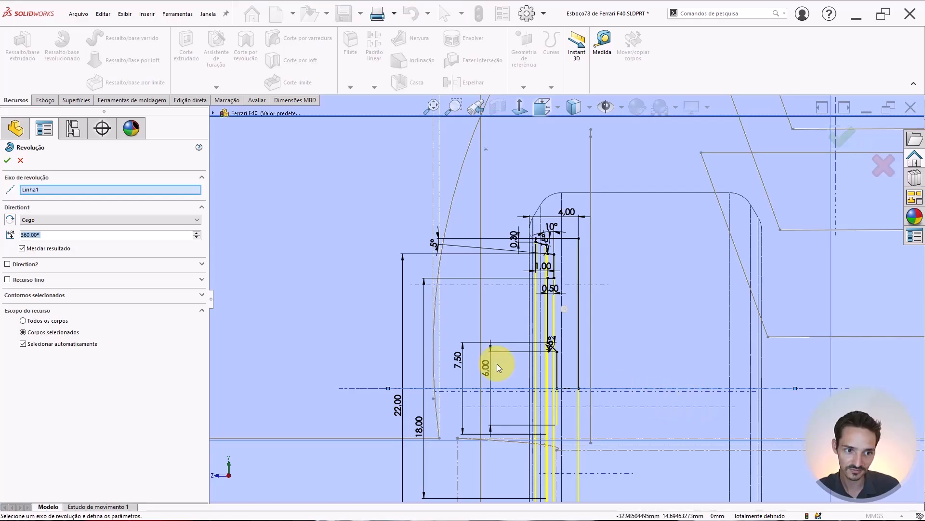
left_click(60, 251)
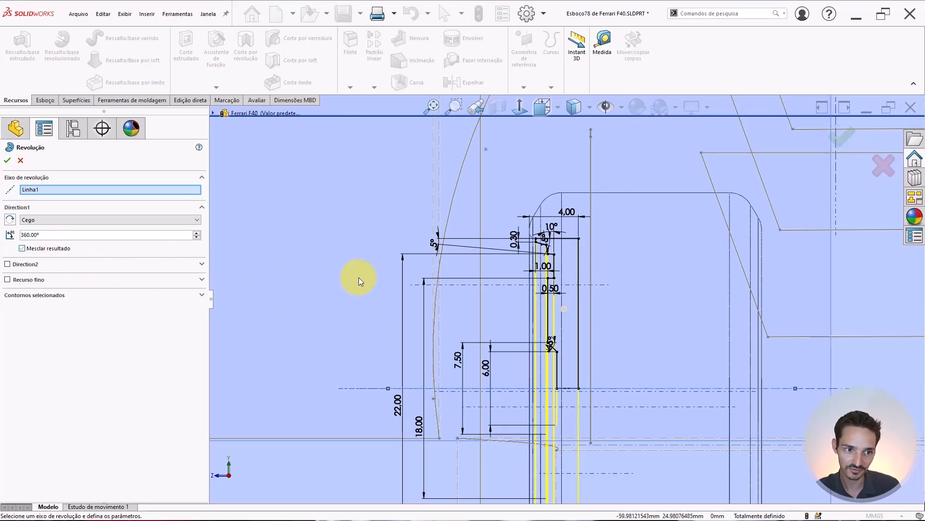
right_click(556, 285)
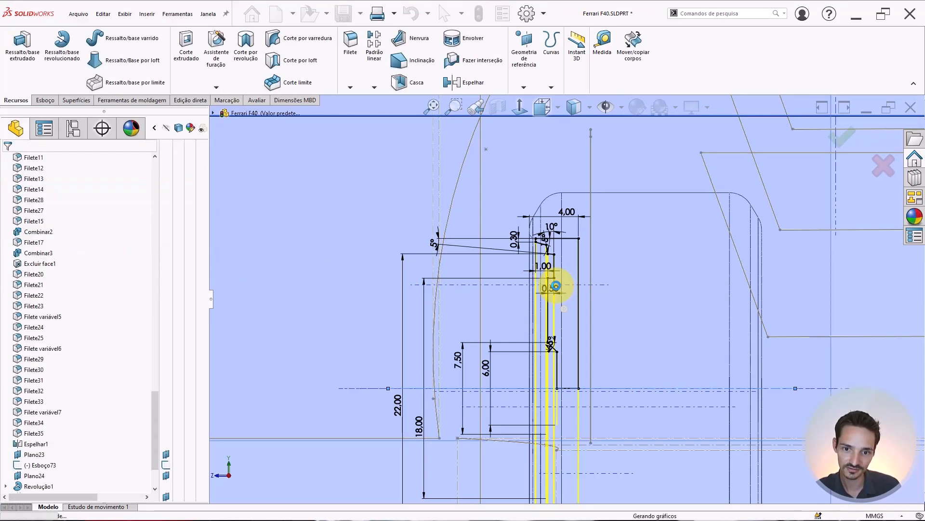
Step: Display the model shaded with edges and examine the revolved rim body from an angled 3D view
scroll(578, 106, "up", 3)
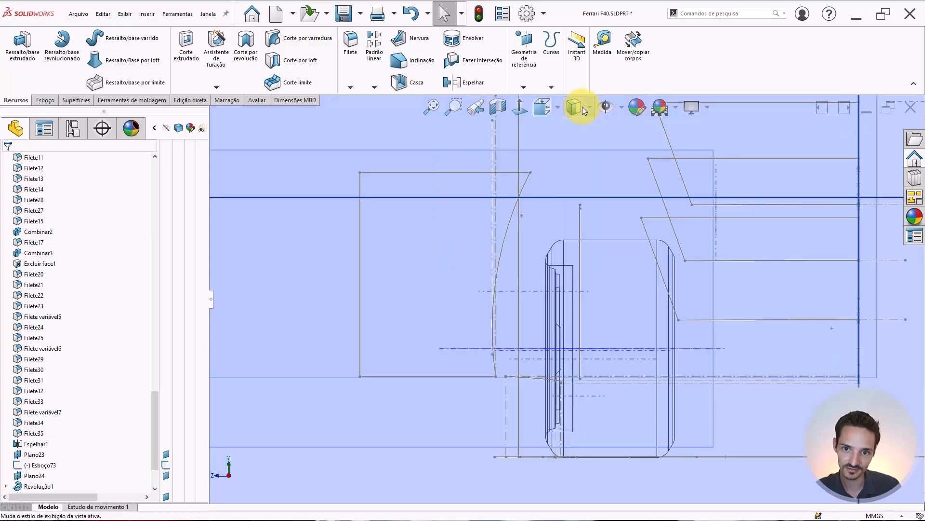
left_click(579, 106)
left_click(574, 126)
middle_click_drag(586, 298, 535, 274)
scroll(642, 307, "up", 1)
scroll(513, 303, "down", 2)
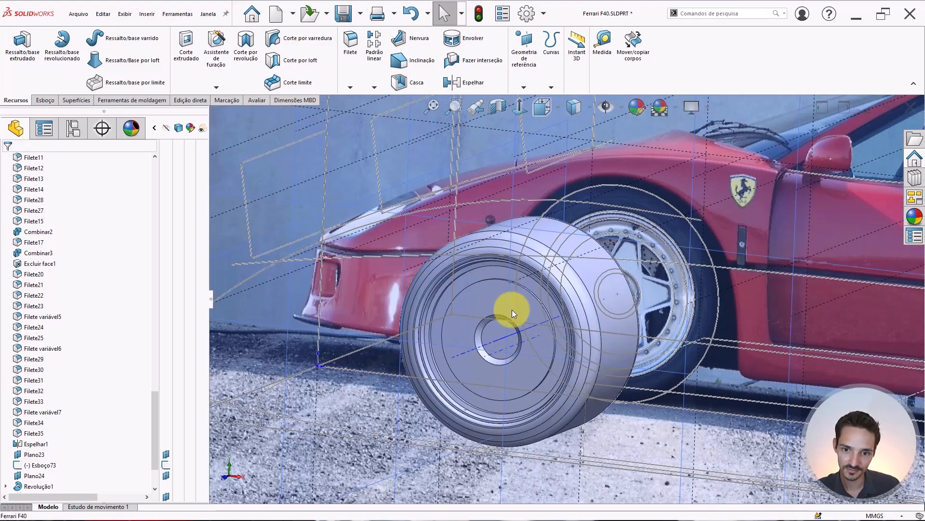
scroll(509, 299, "down", 2)
middle_click_drag(485, 289, 495, 281)
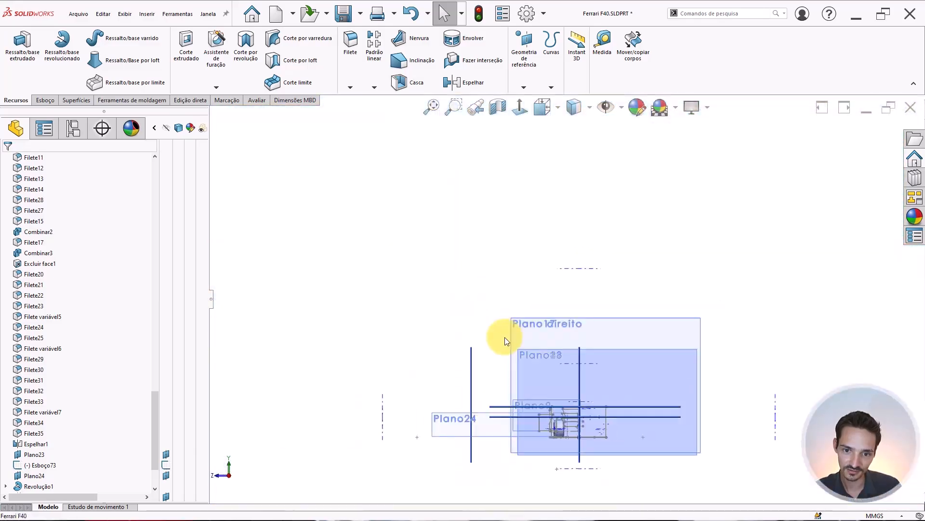
Step: Examine the wheel from the front against the reference photo, hiding the photo and planes and showing them again
scroll(510, 326, "up", 4)
key("ctrl+1")
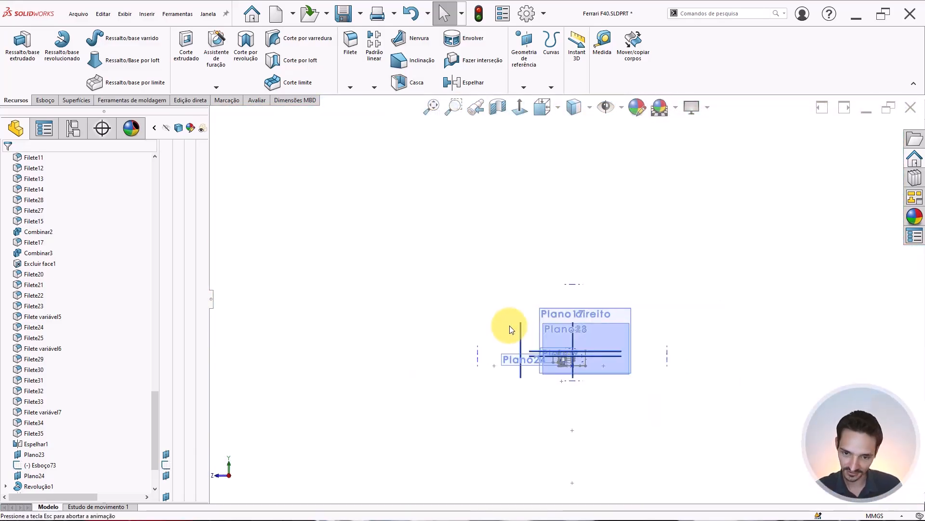
scroll(730, 333, "down", 8)
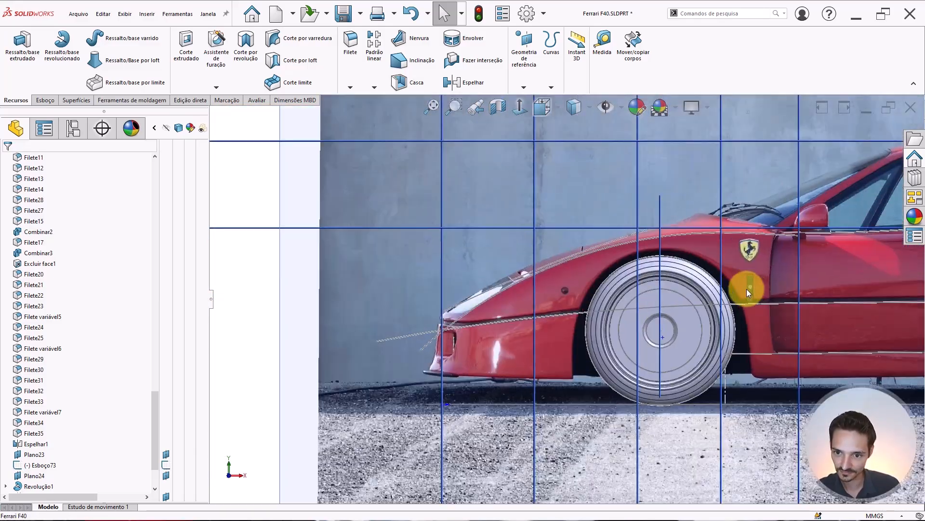
scroll(597, 380, "up", 1)
scroll(583, 393, "down", 3)
scroll(478, 289, "up", 2)
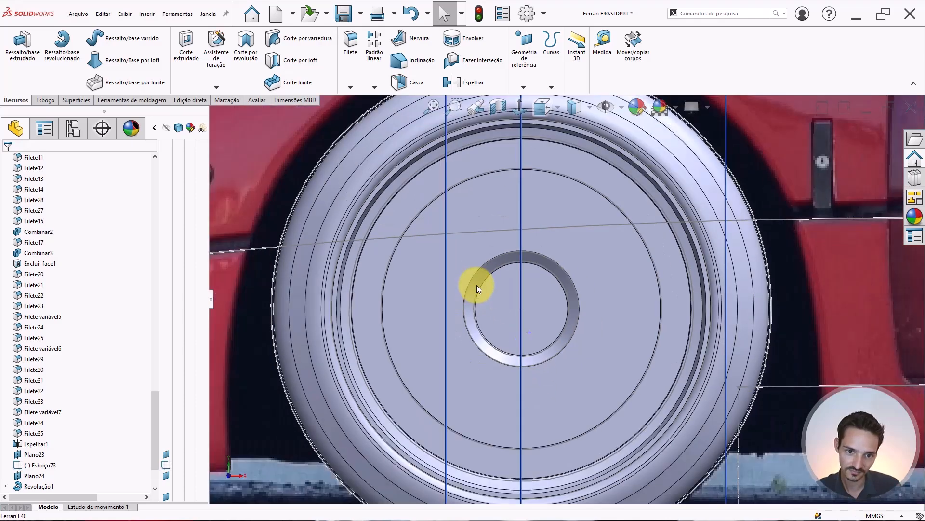
scroll(576, 219, "down", 1)
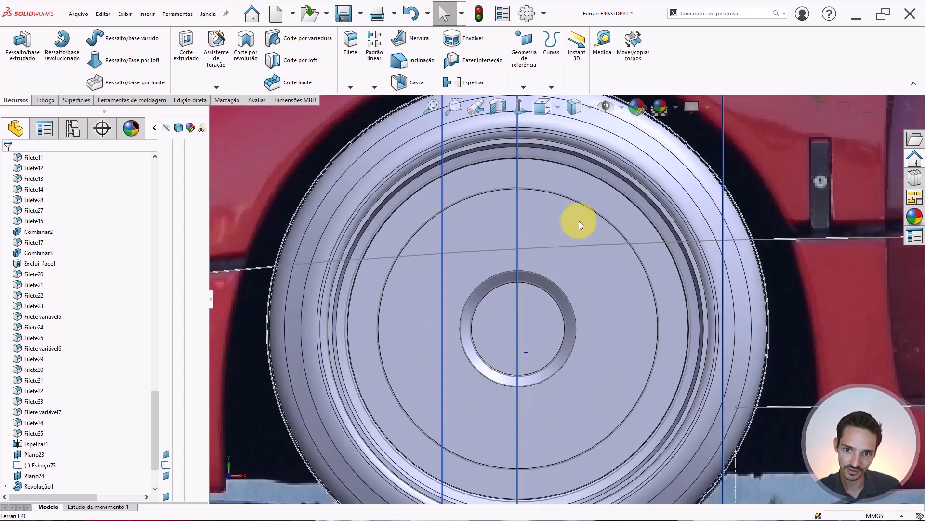
left_click(603, 109)
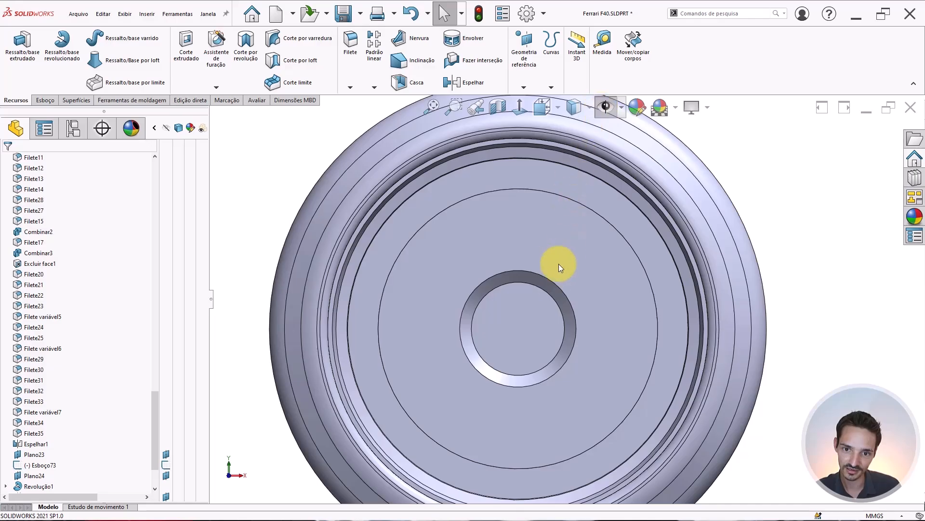
left_click(605, 108)
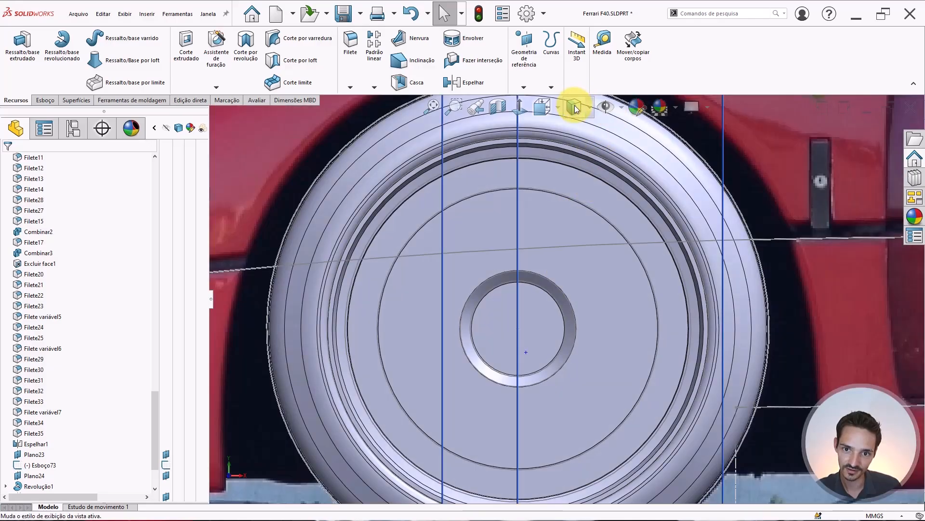
Step: Start a sketch on the ring-shaped face around the hub and switch to a wireframe display to reveal the wheel photo
left_click(547, 219)
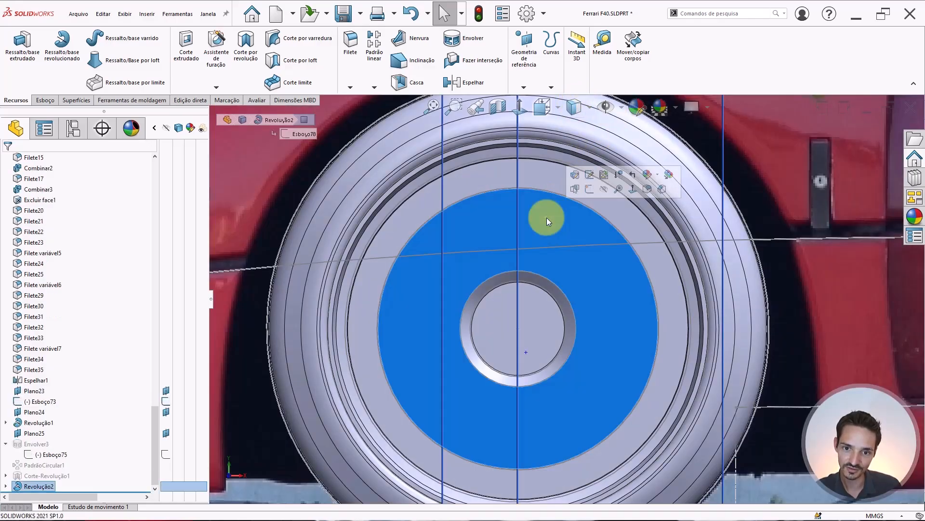
left_click(590, 188)
left_click(575, 107)
left_click(575, 107)
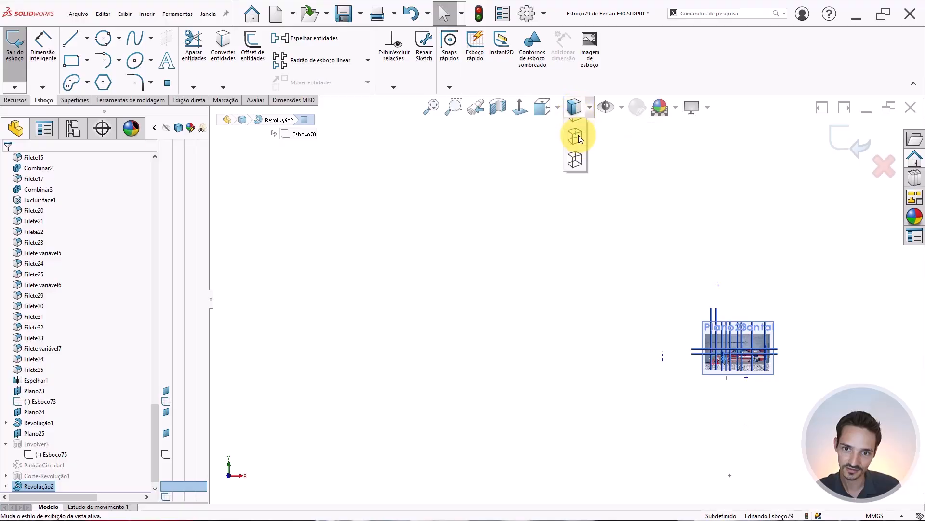
left_click(577, 219)
scroll(672, 338, "down", 10)
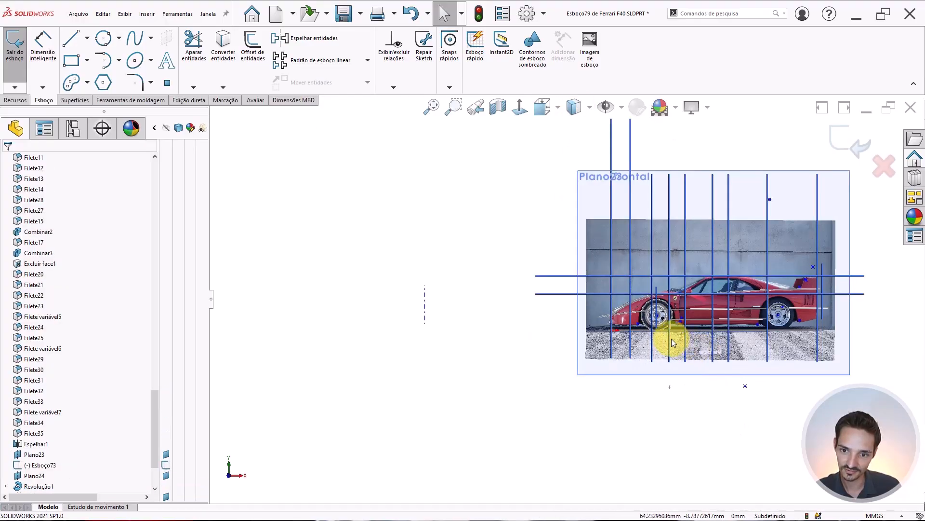
scroll(592, 210, "down", 3)
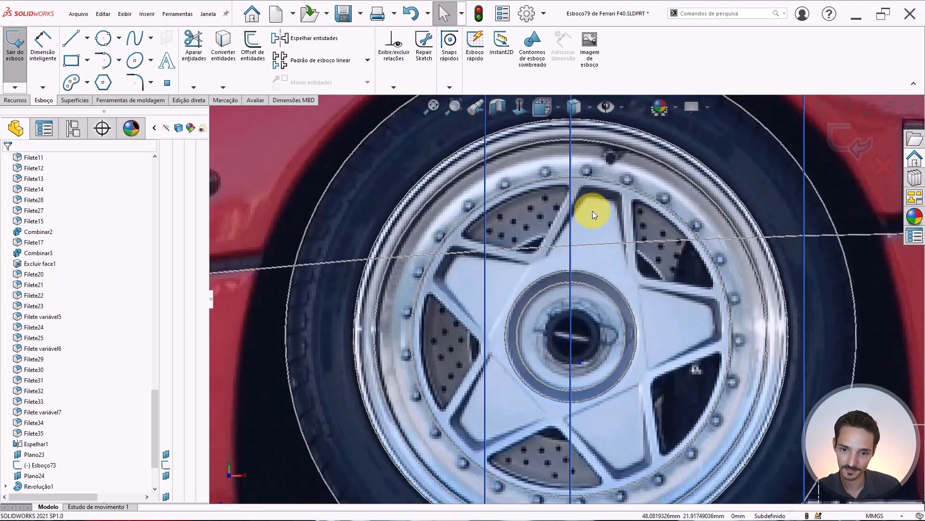
Step: Offset the circular edge just inside the rim's bolt ring 0.4 mm inward, in one direction only
scroll(592, 210, "up", 2)
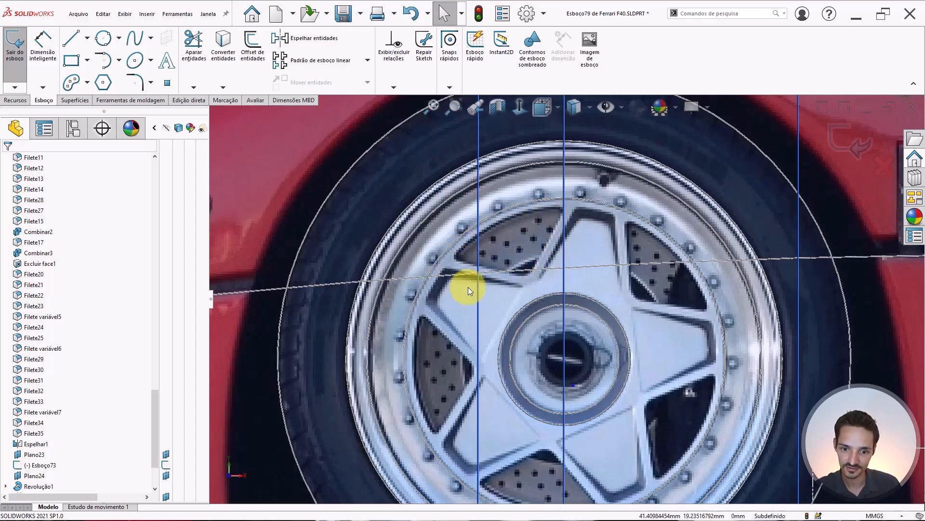
scroll(496, 232, "down", 4)
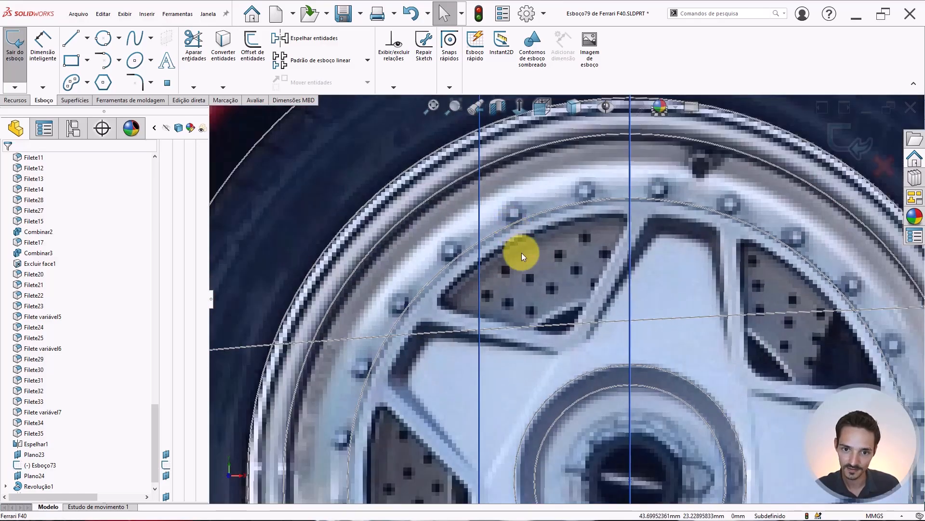
left_click(516, 224)
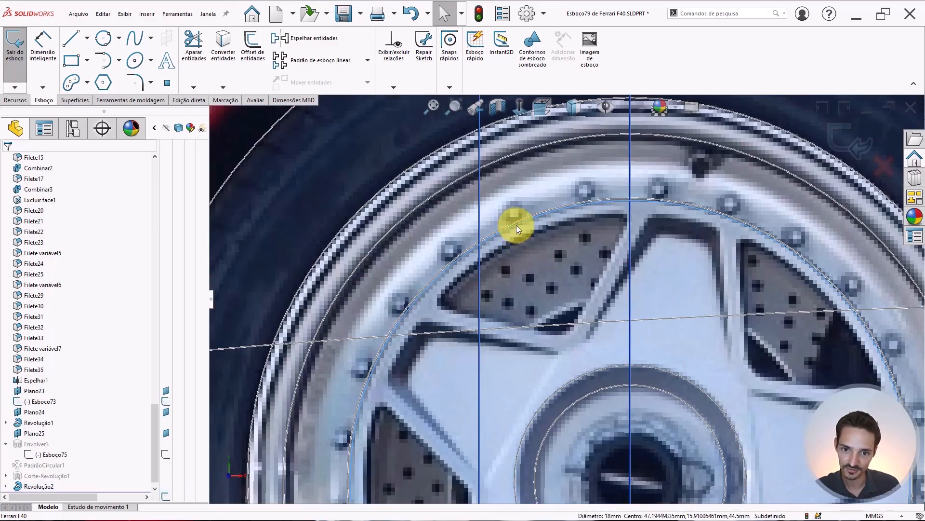
key("s")
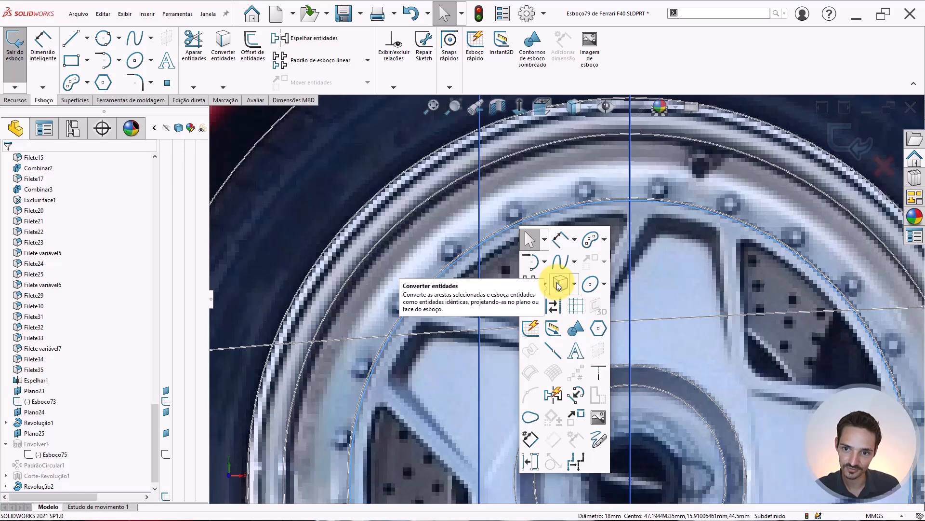
left_click(530, 305)
scroll(460, 240, "down", 3)
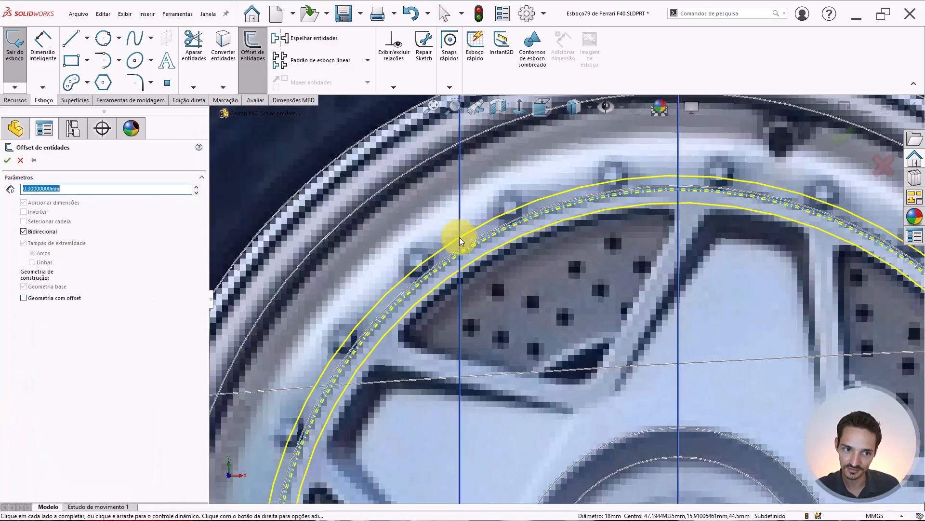
left_click(23, 231)
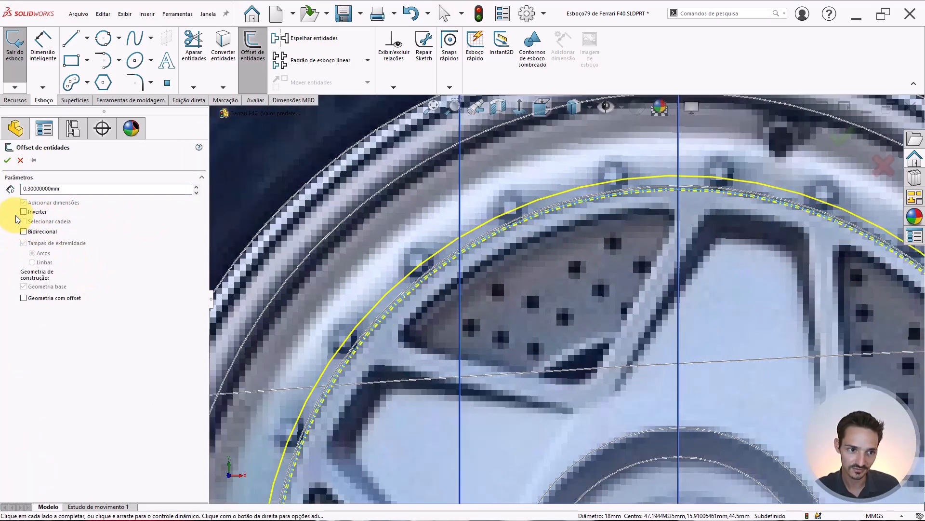
left_click(24, 212)
scroll(500, 256, "down", 1)
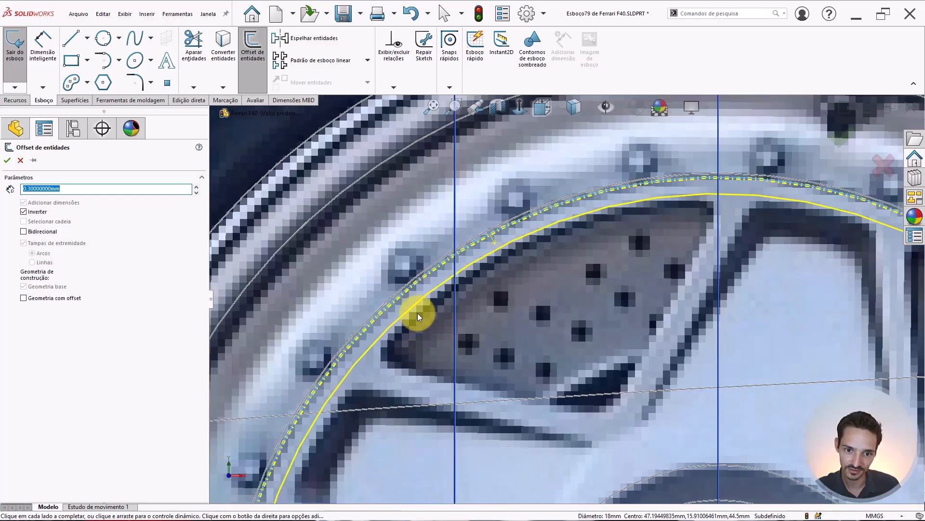
type(".")
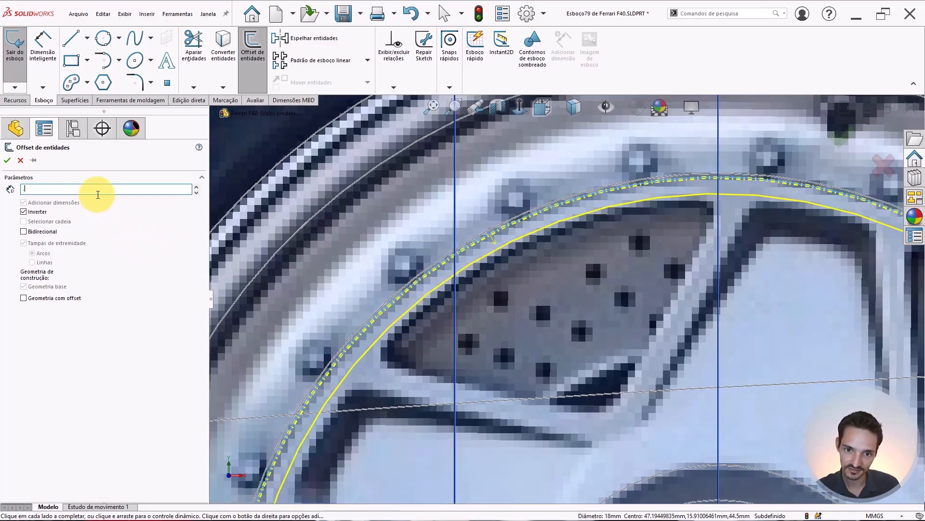
type("4")
key("Return")
key("Return")
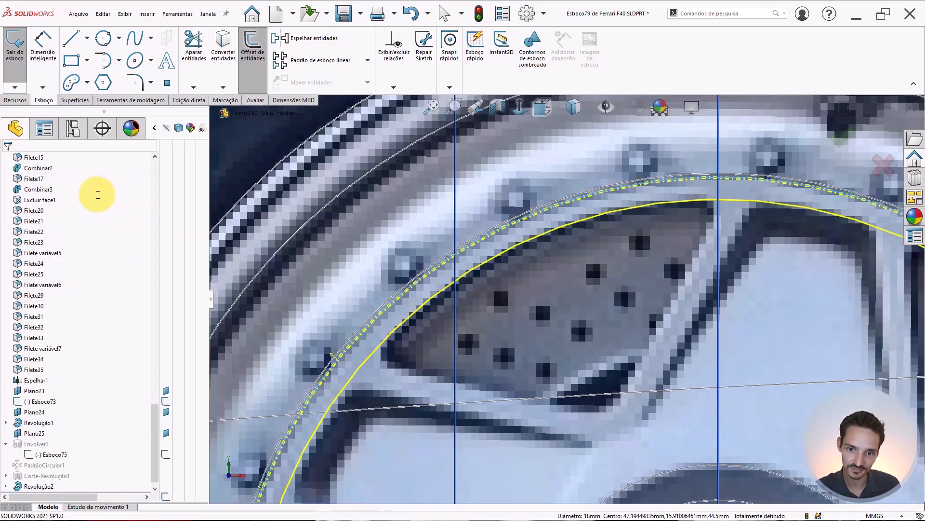
Step: Draw a construction line about 10.3 mm long from the wheel's center up through the upper-left opening between the spokes
scroll(553, 372, "up", 5)
scroll(636, 386, "down", 1)
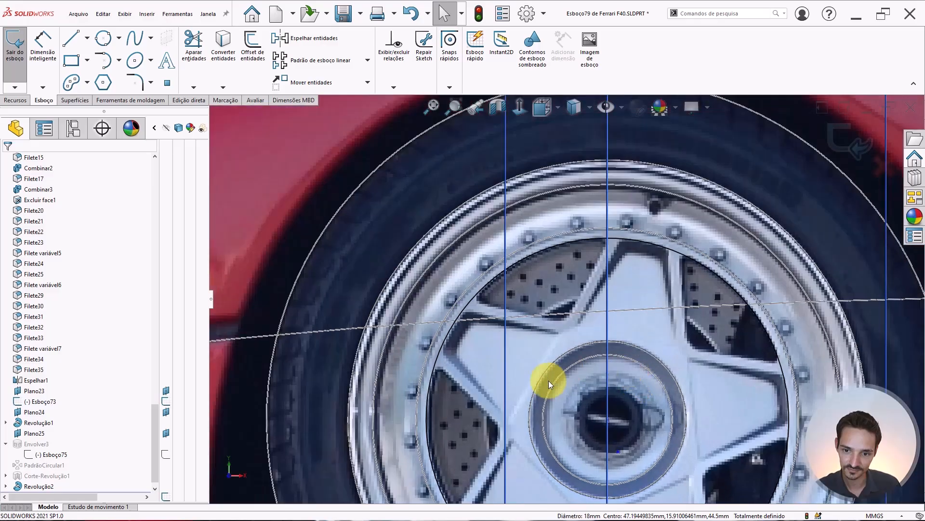
scroll(580, 372, "up", 1)
scroll(579, 371, "down", 1)
scroll(578, 369, "up", 1)
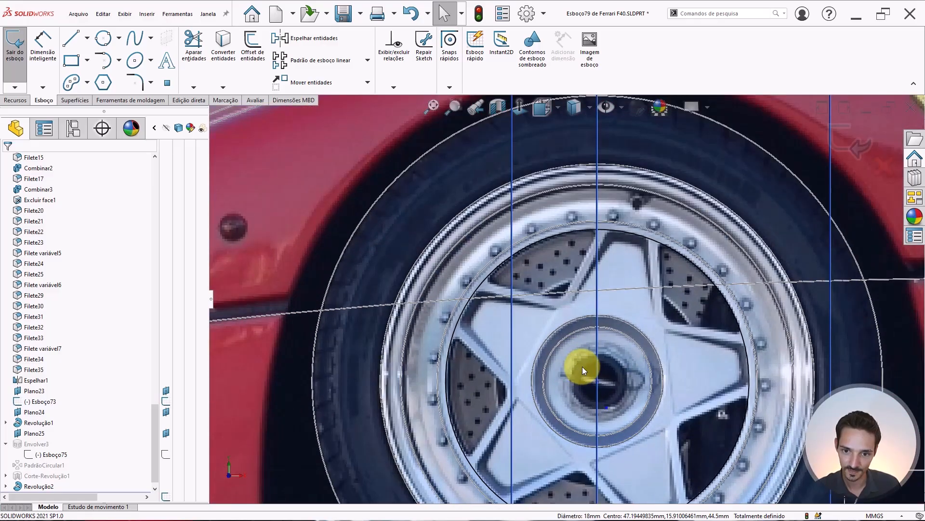
scroll(582, 368, "down", 1)
scroll(582, 367, "up", 1)
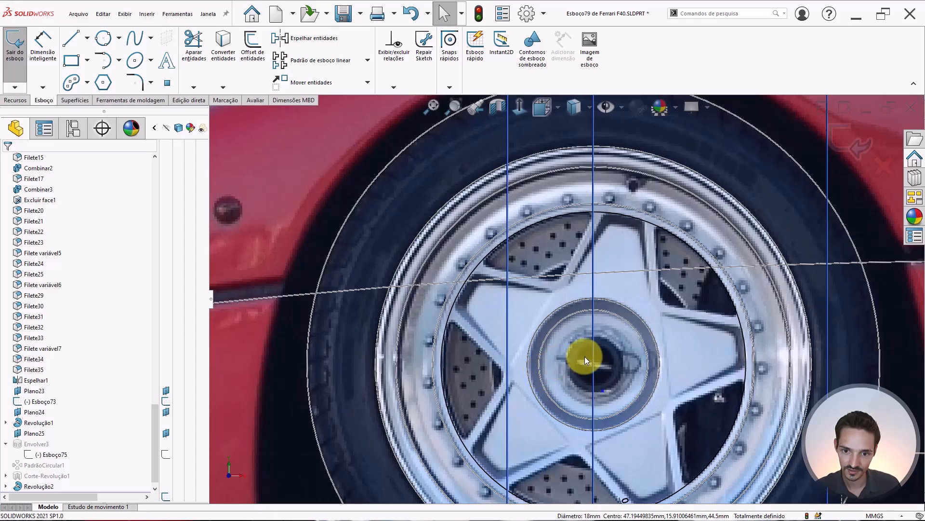
key("l")
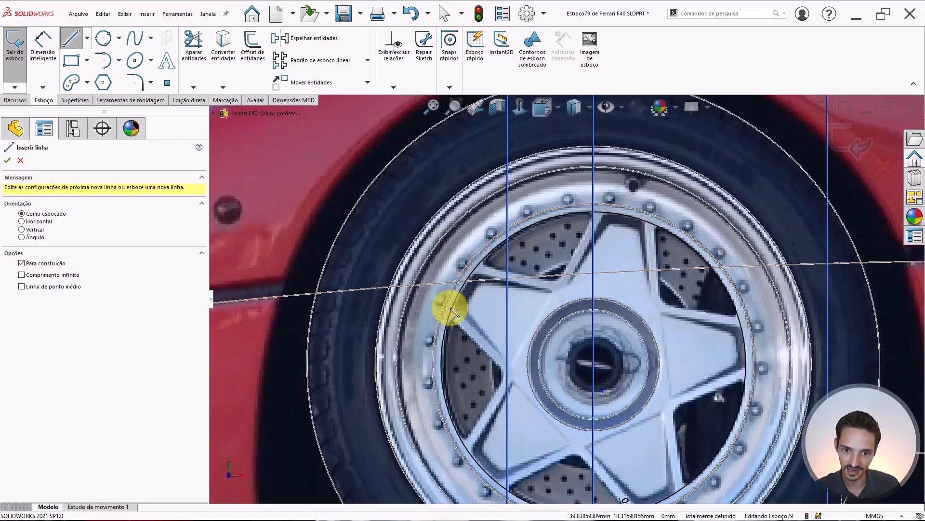
left_click(593, 365)
left_click(519, 197)
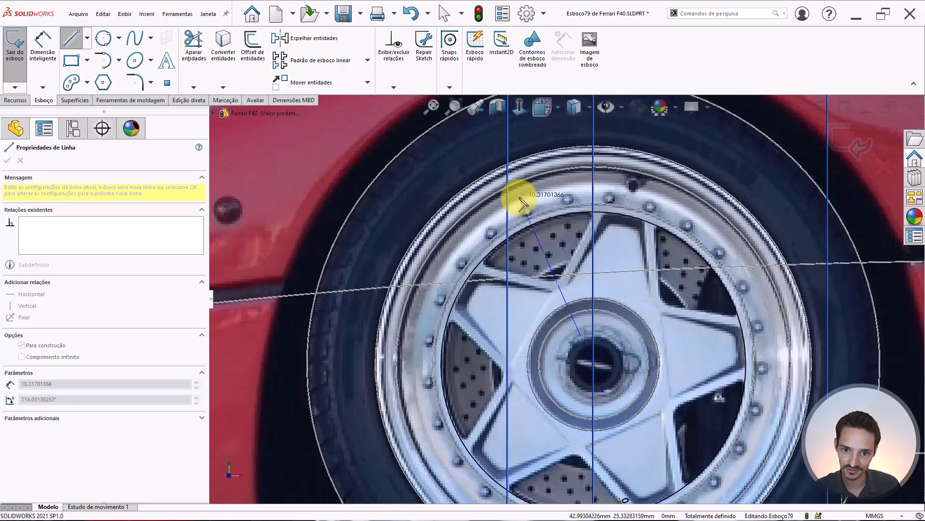
key("Escape")
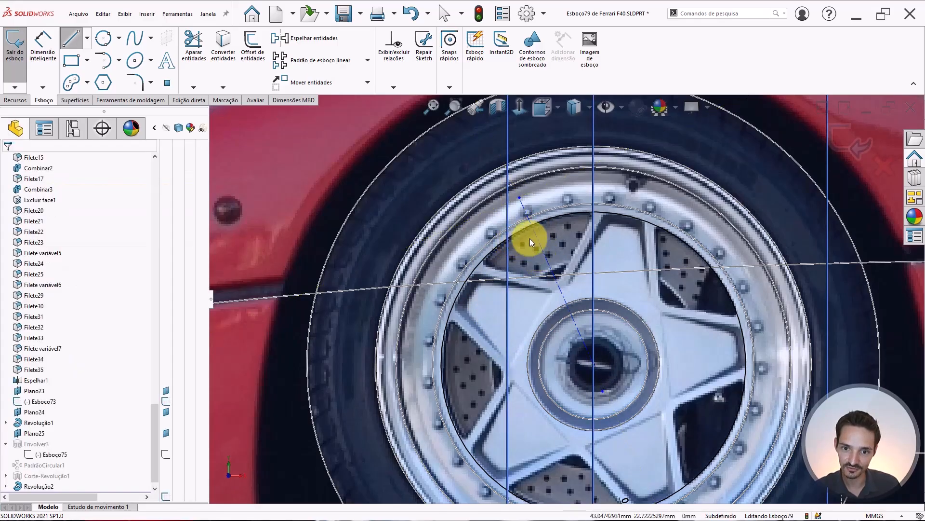
Step: Sketch two lines forming a V from the offset circle to the construction line and back to the circle around the upper-left opening
scroll(548, 249, "down", 5)
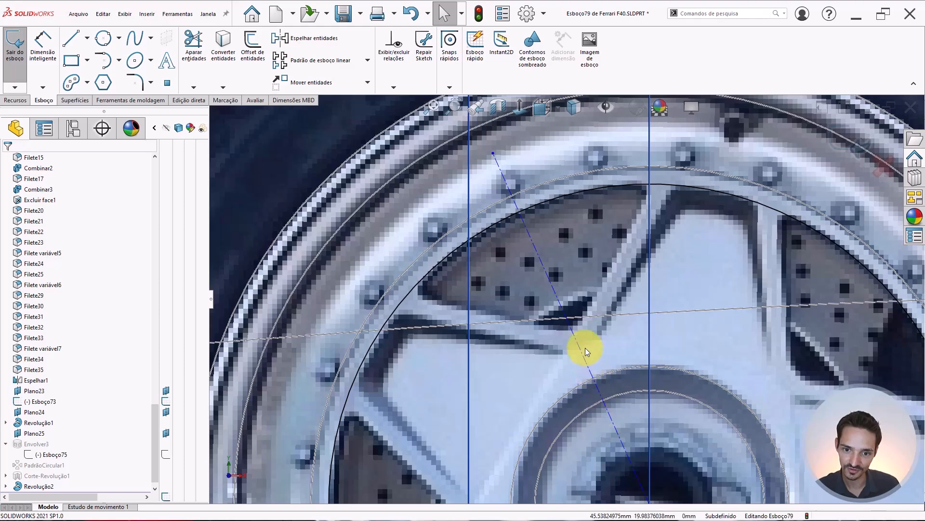
scroll(600, 358, "up", 5)
scroll(564, 301, "down", 4)
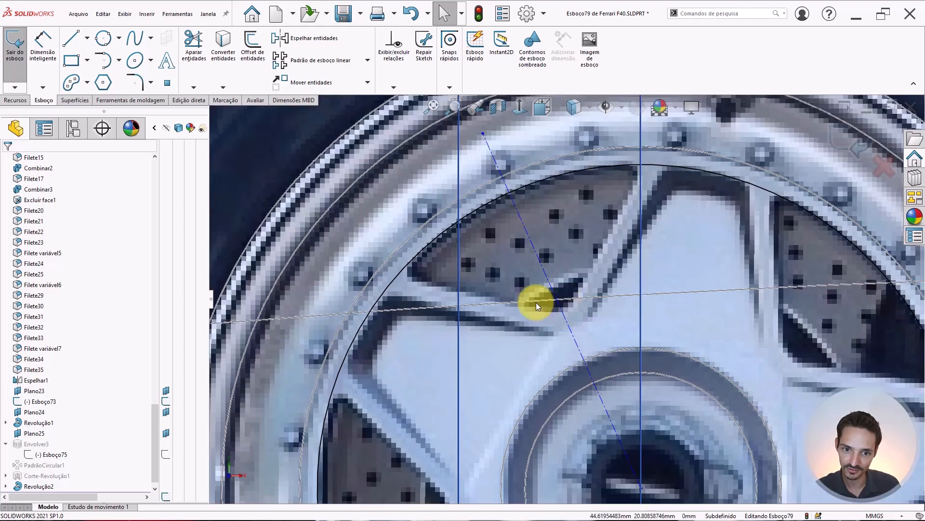
scroll(534, 290, "up", 1)
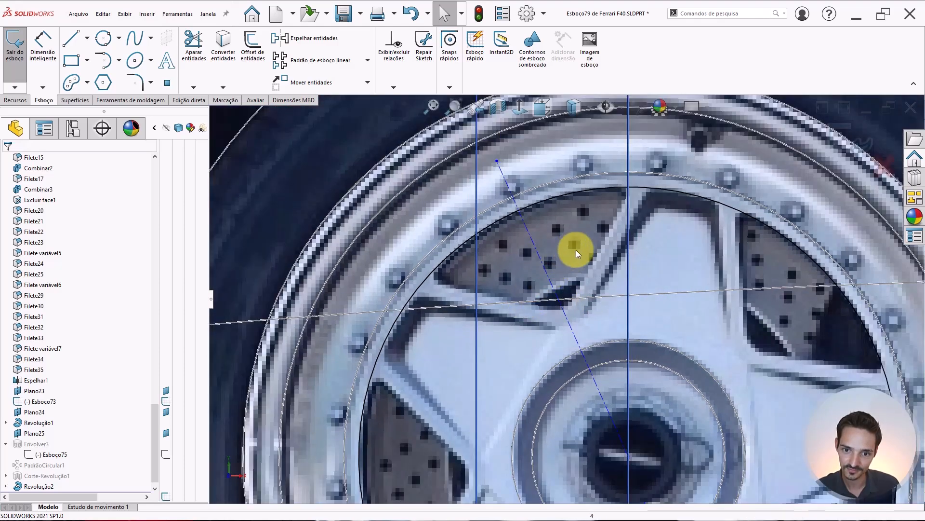
key("l")
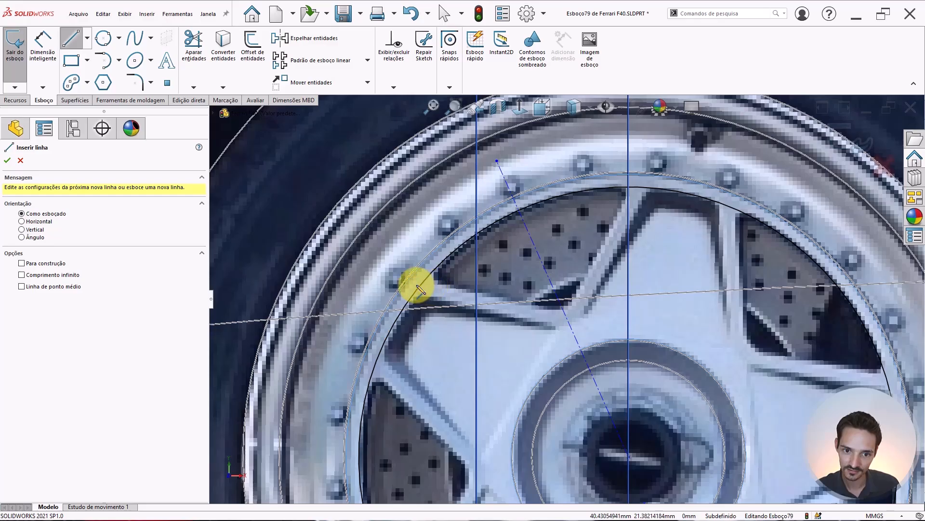
left_click(401, 311)
left_click(571, 329)
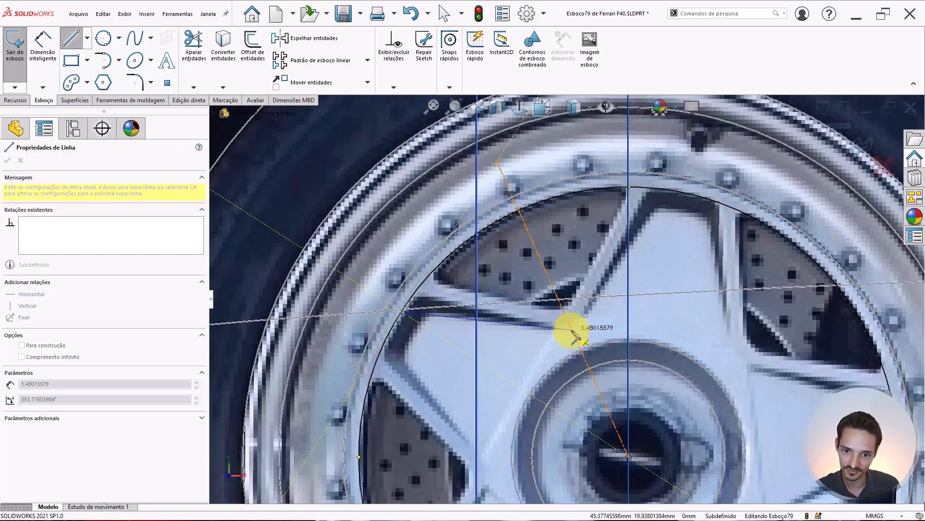
left_click(612, 187)
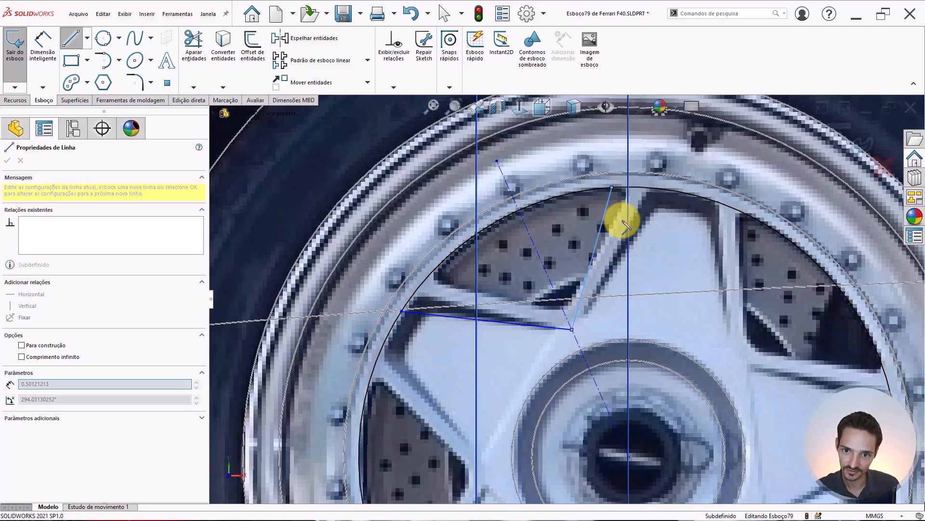
key("Escape")
Step: Make the two V lines symmetric about the construction line
left_click(539, 326)
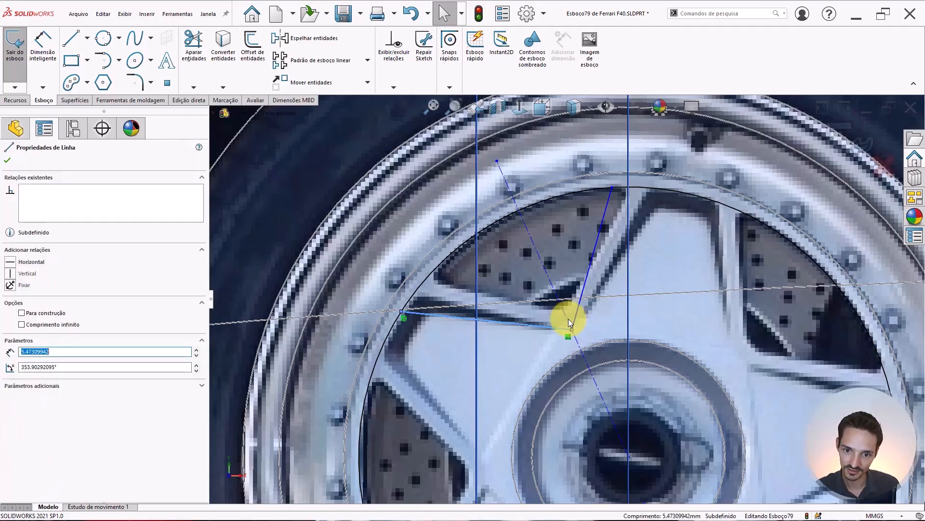
left_click(579, 311, "ctrl")
left_click(579, 311, "ctrl")
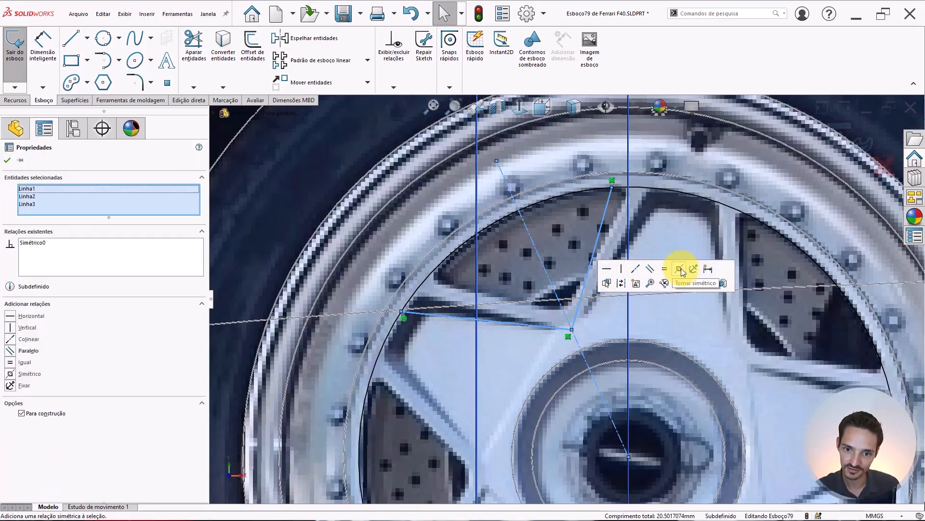
left_click(680, 270)
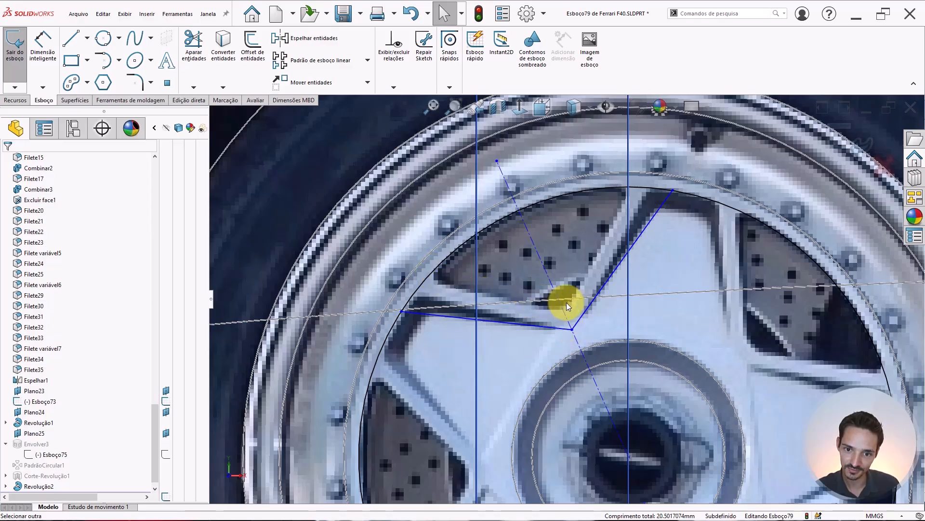
Step: Reposition the V's vertex, its outer endpoint and the construction line's end to match the photo's upper-left spoke opening
left_click_drag(571, 333, 565, 308)
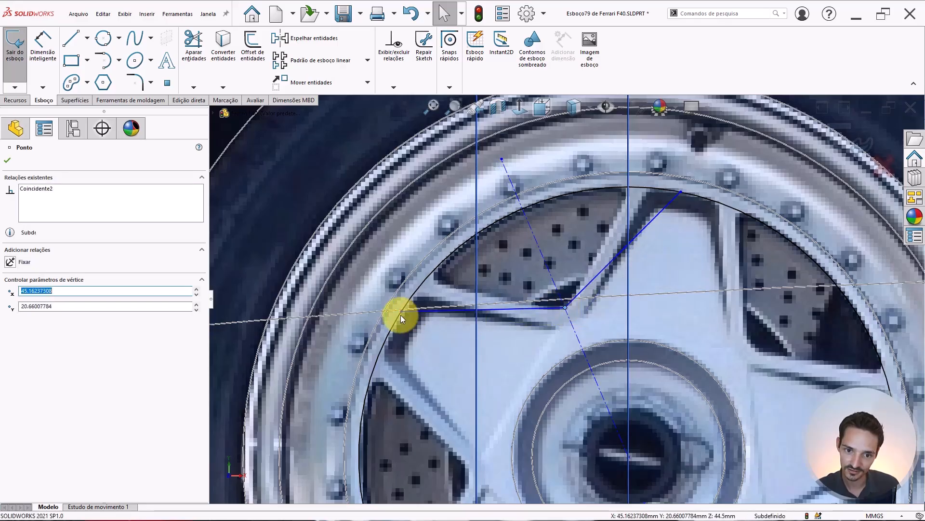
left_click_drag(403, 311, 424, 280)
scroll(557, 244, "down", 1)
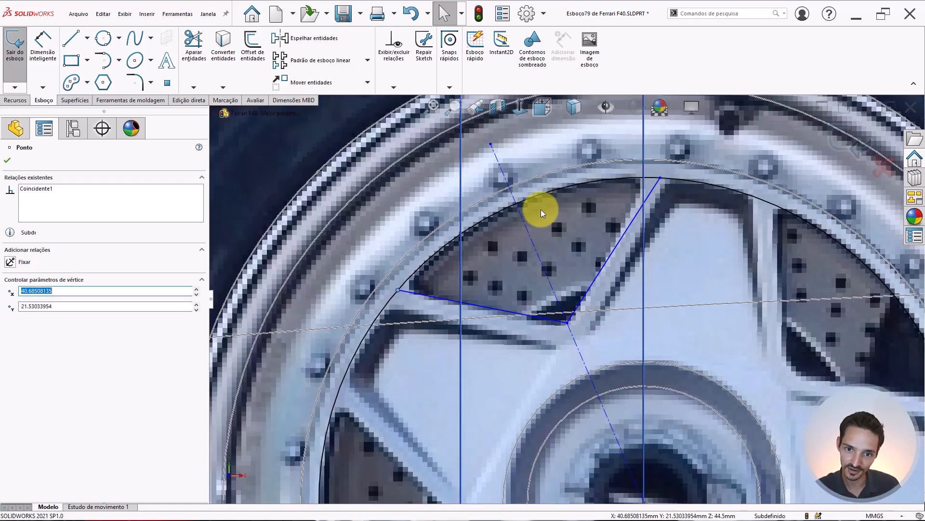
left_click_drag(491, 143, 483, 147)
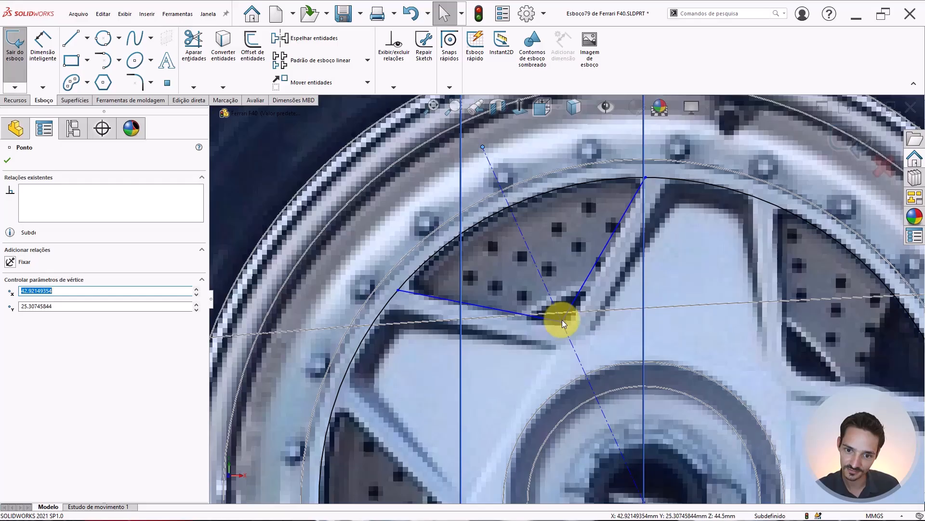
mouse_move(562, 320)
left_mouse_down()
mouse_move(582, 305)
mouse_move(565, 326)
left_mouse_up()
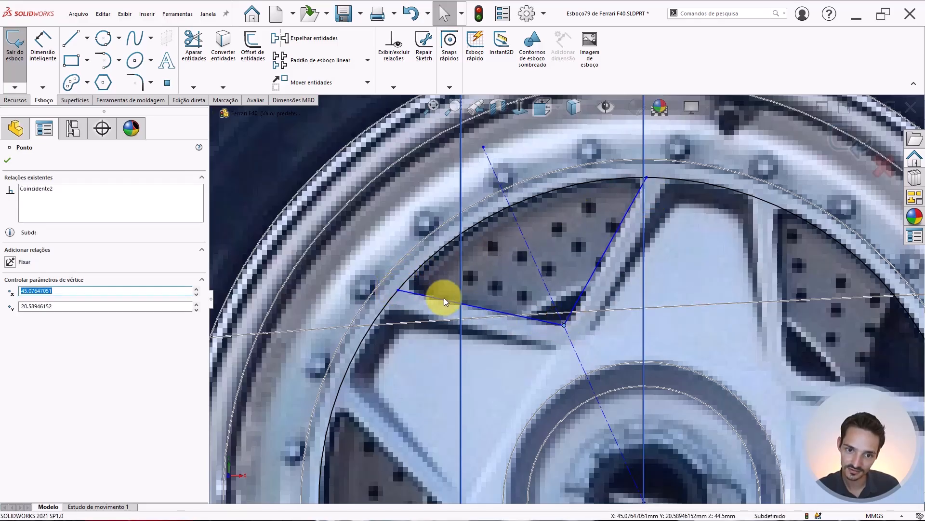
Step: Trim the offset circle down to the arc closing the upper-left spoke opening
left_click(193, 61)
left_click_drag(359, 294, 398, 304)
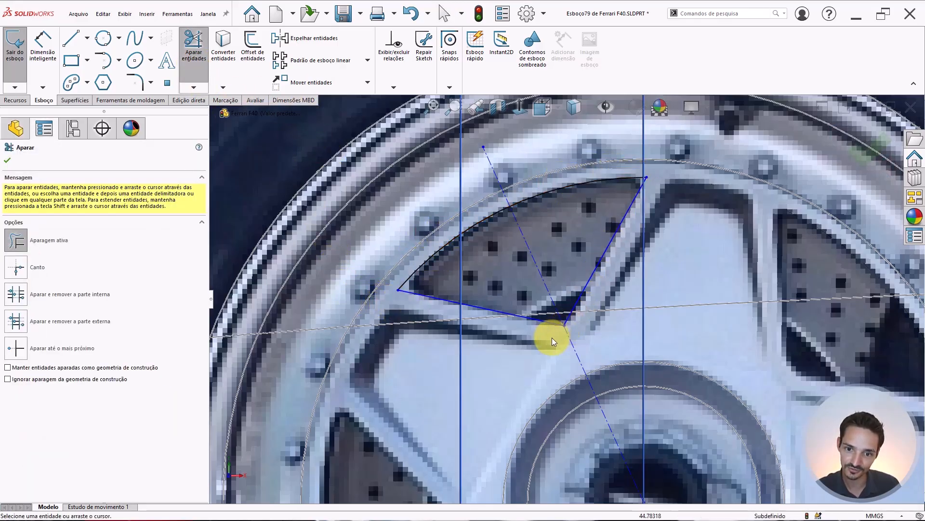
key("Escape")
Step: Round the three corners of the upper-left spoke opening profile with 0.4 mm sketch fillets
scroll(565, 314, "up", 1)
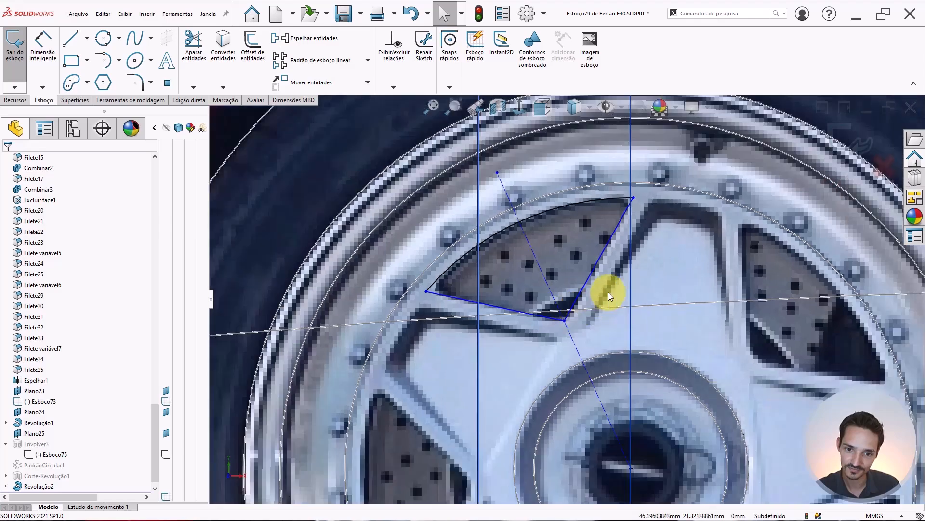
scroll(605, 290, "up", 4)
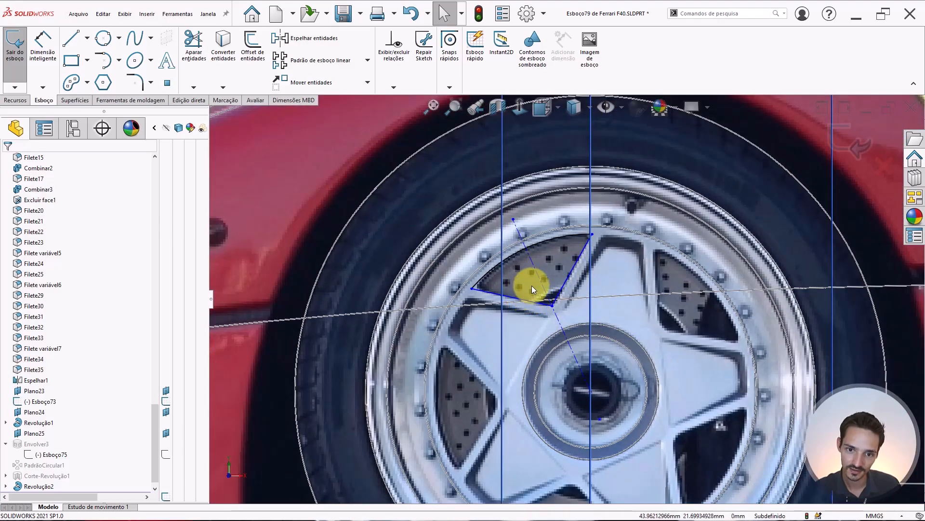
scroll(536, 260, "down", 2)
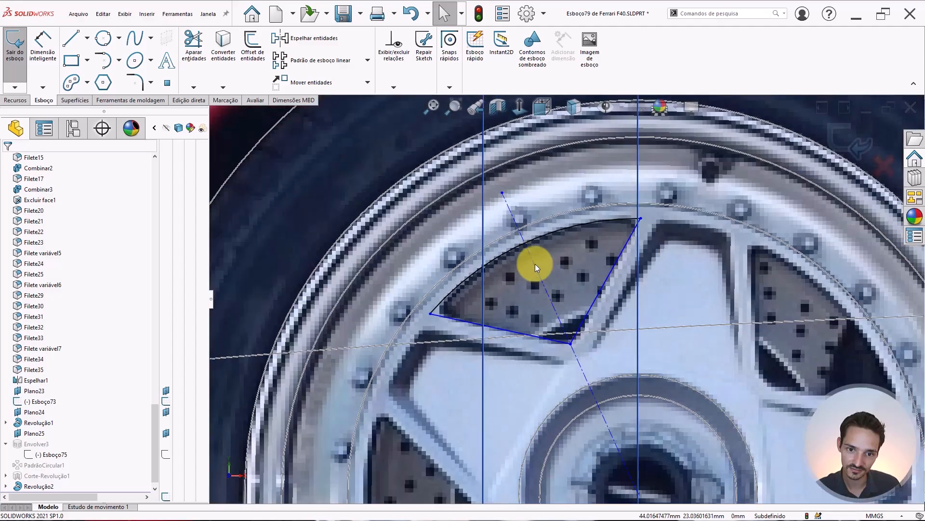
right_click_drag(422, 381, 436, 369)
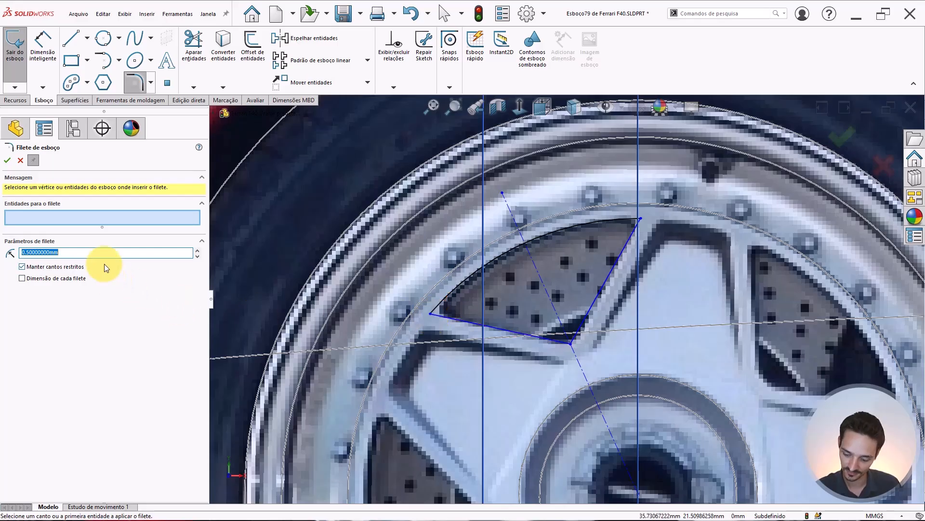
type("0.4")
key("Return")
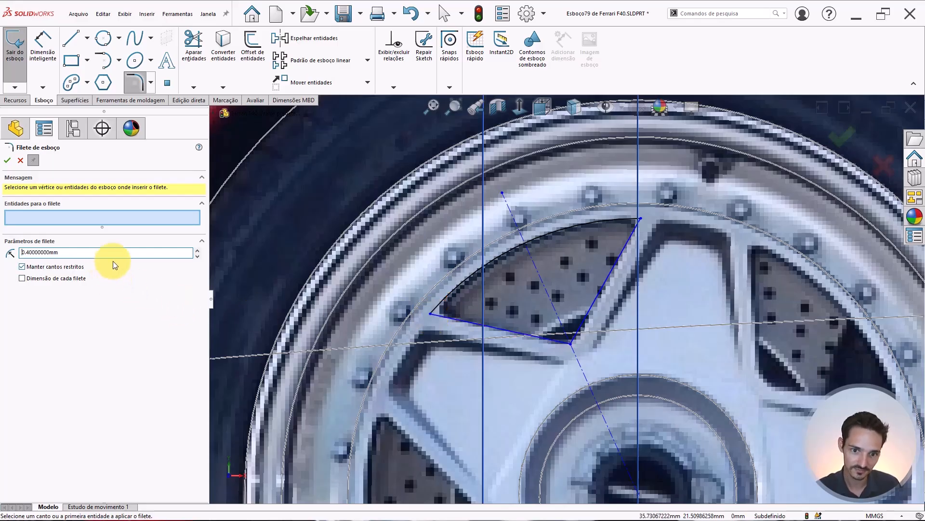
left_click(431, 311)
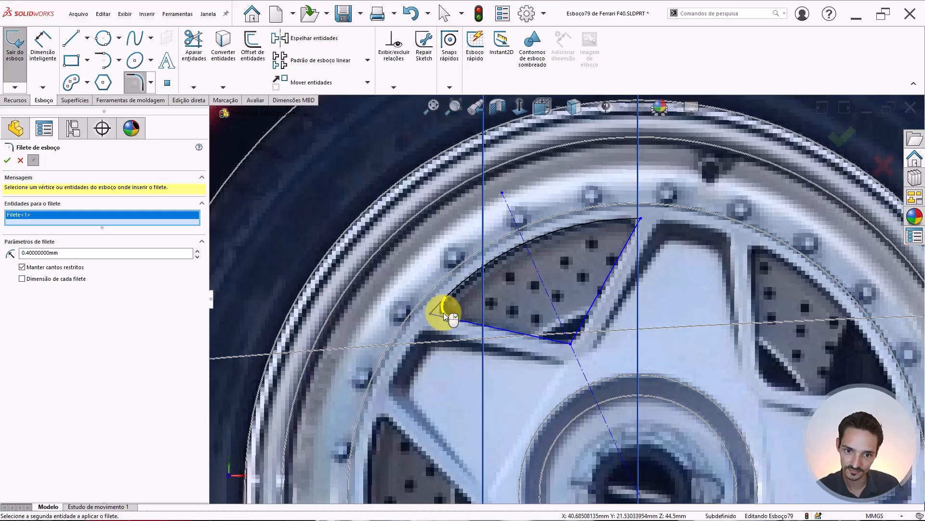
left_click(640, 219)
right_click(590, 246)
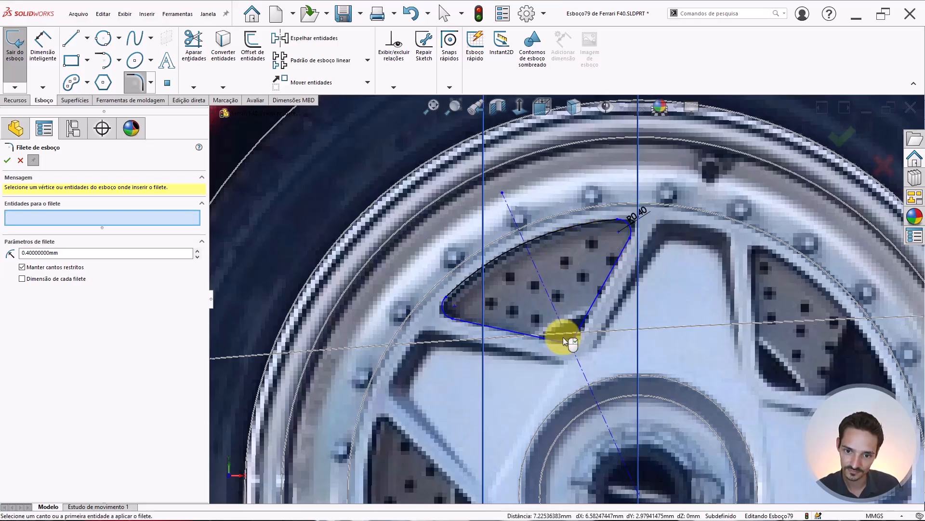
left_click(575, 344)
right_click(591, 342)
key("Escape")
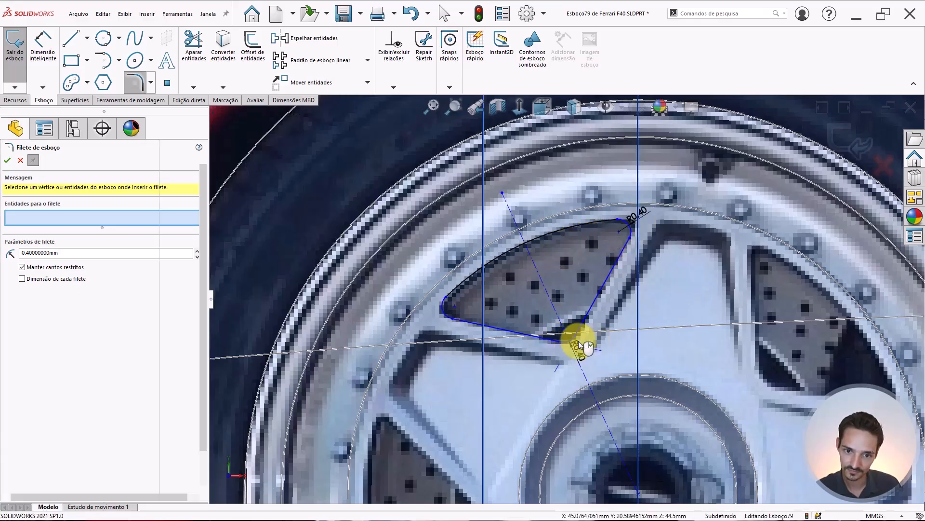
Step: Switch the model display to shaded with edges
scroll(554, 323, "up", 4)
mouse_move(574, 107)
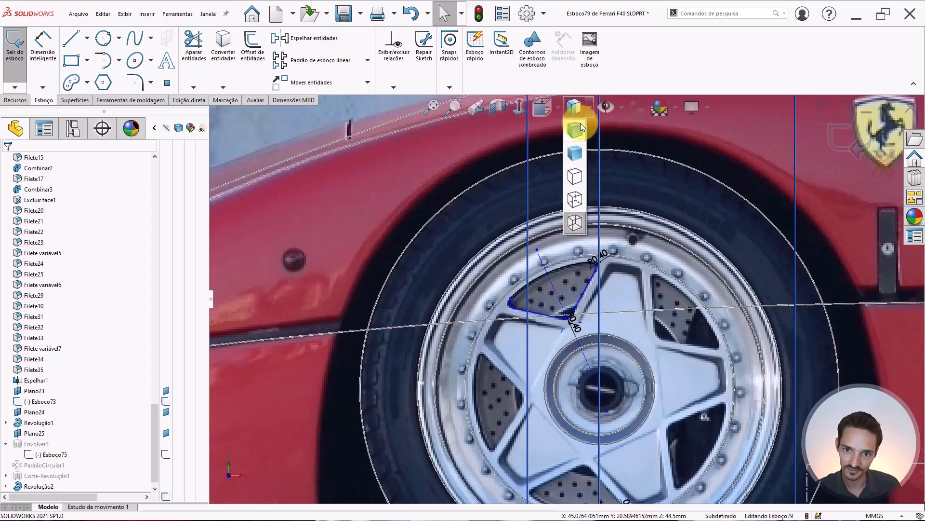
left_click(574, 126)
middle_click_drag(639, 348, 612, 340, "ctrl")
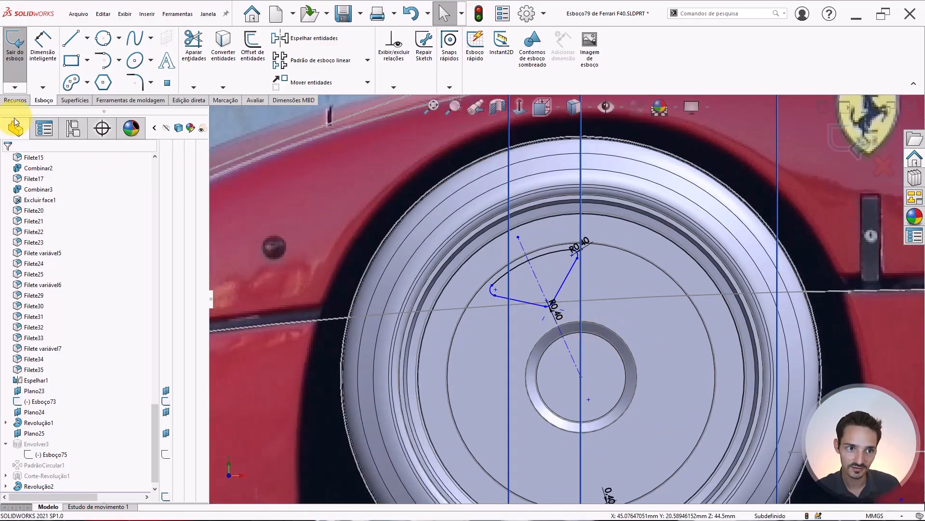
Step: Cut the spoke opening profile through all with an extruded cut, limiting the feature scope to the revolved rim body
left_click(15, 99)
left_click(186, 42)
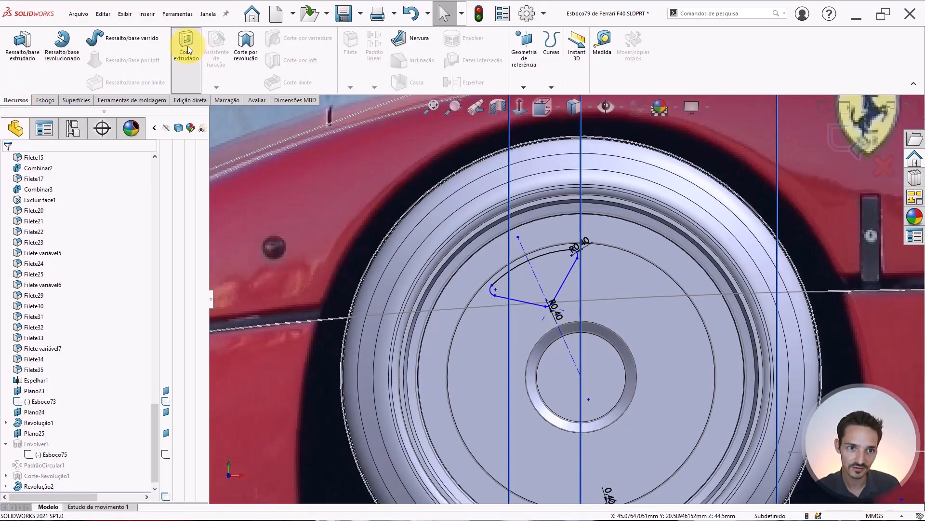
left_click(543, 262)
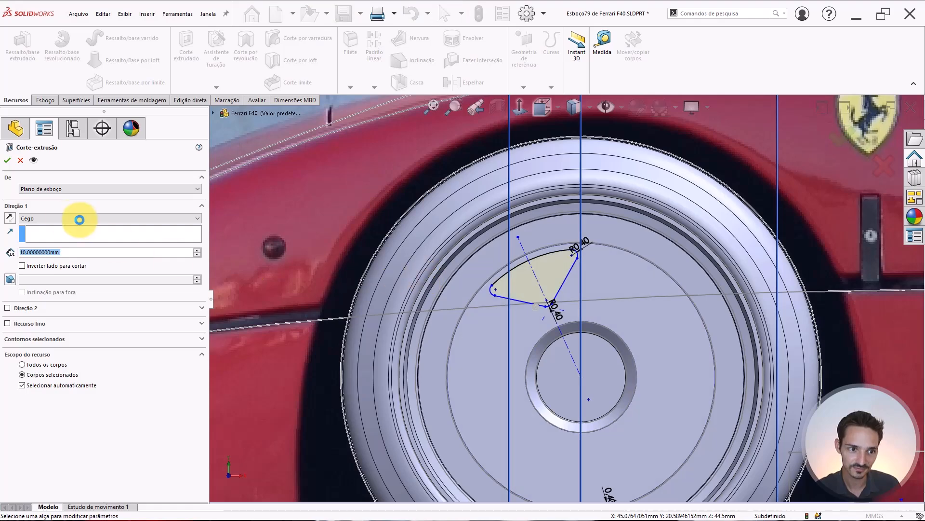
left_click(57, 220)
left_click(54, 233)
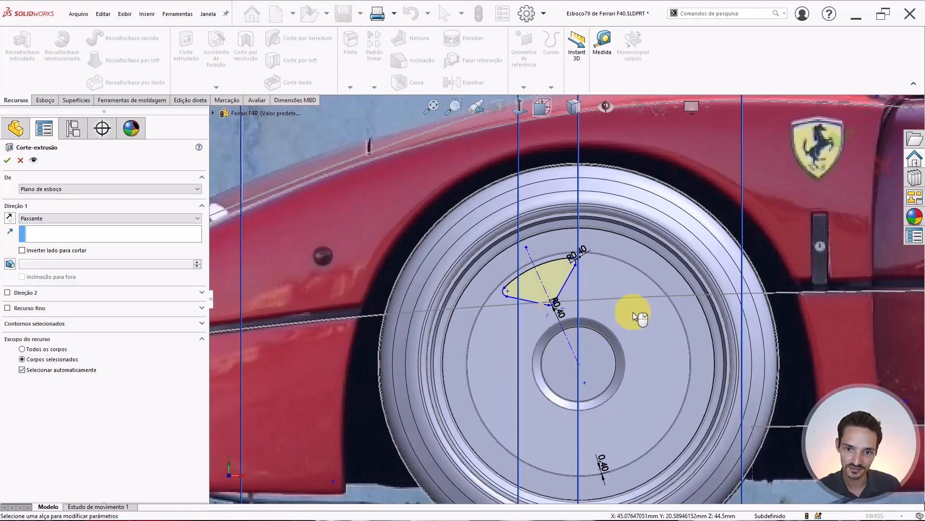
middle_click_drag(633, 311, 397, 292)
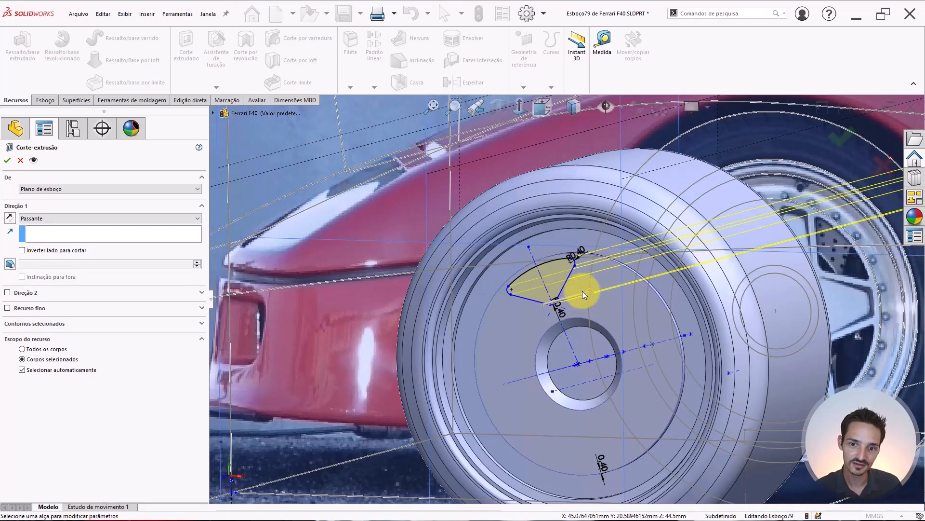
left_click(22, 370)
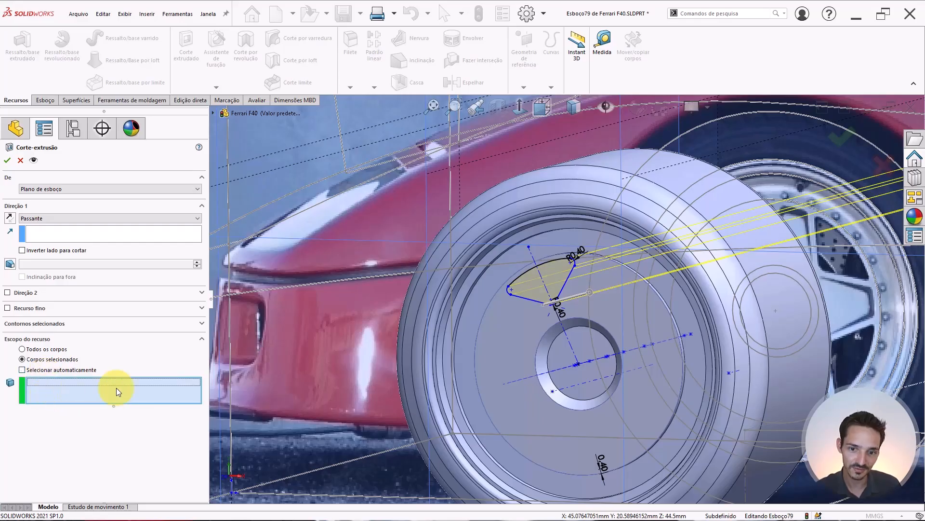
left_click(518, 384)
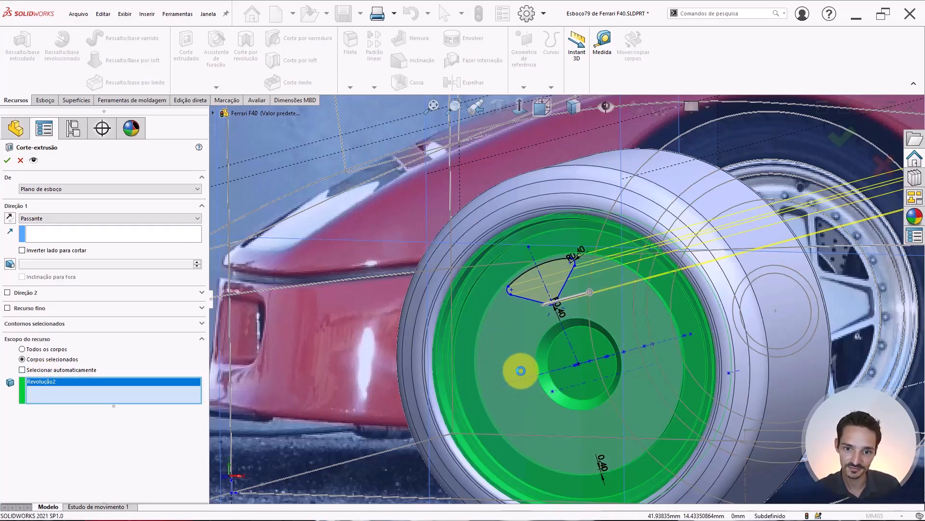
key("Return")
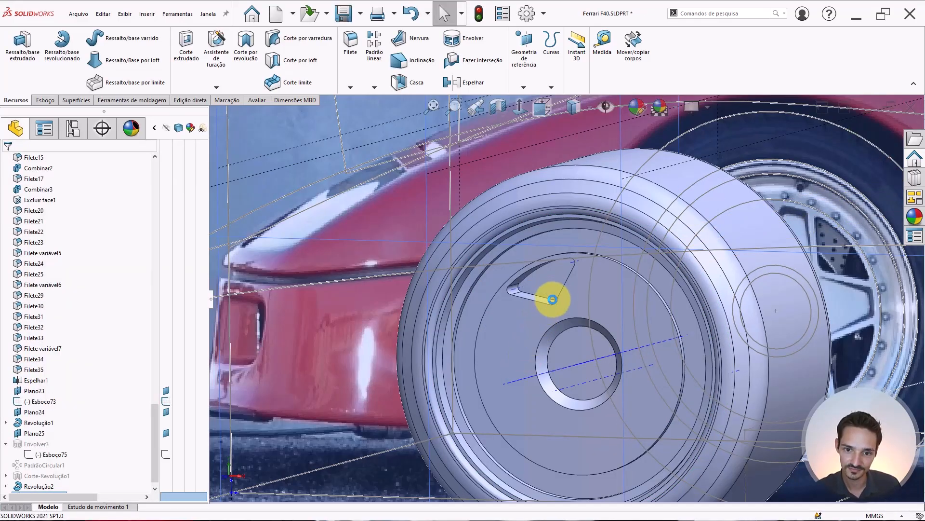
Step: Isolate the revolved rim body from the tyre and the other bodies
middle_click_drag(562, 296, 479, 310)
scroll(478, 310, "down", 5)
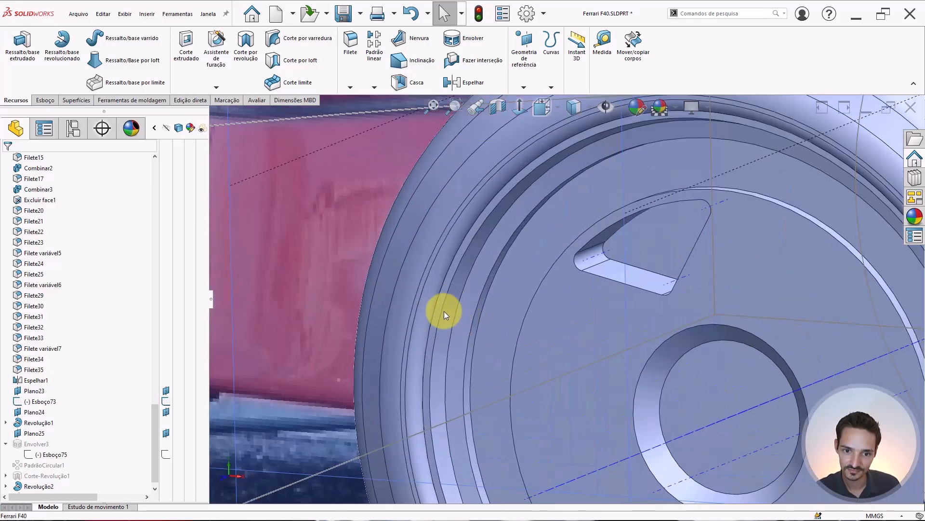
left_click(444, 306)
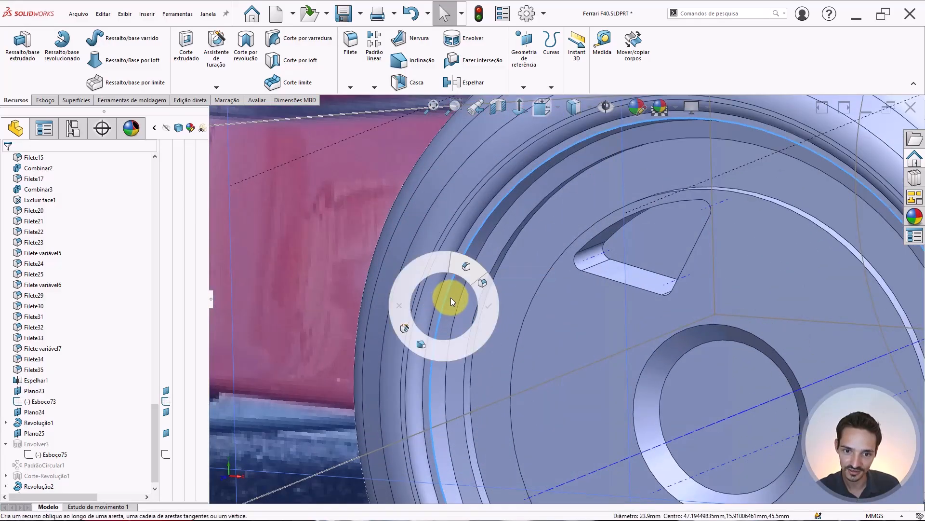
right_click(457, 293)
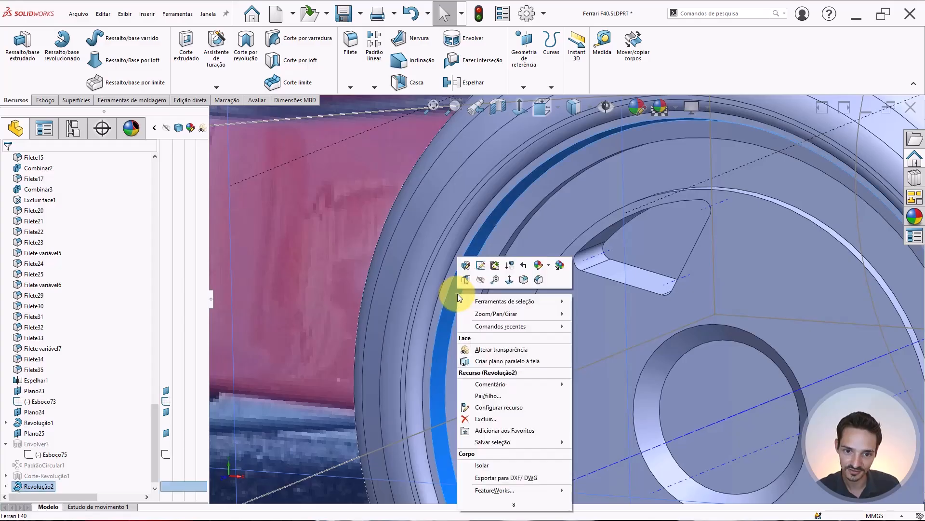
left_click(482, 465)
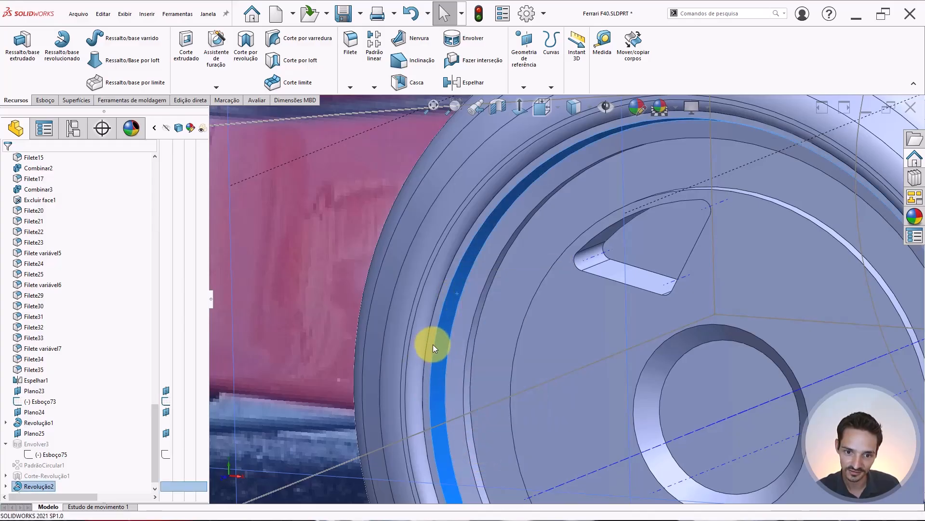
Step: Fillet the two circular edges of the rim's outer lip with a 0.15 mm radius
left_click(435, 342)
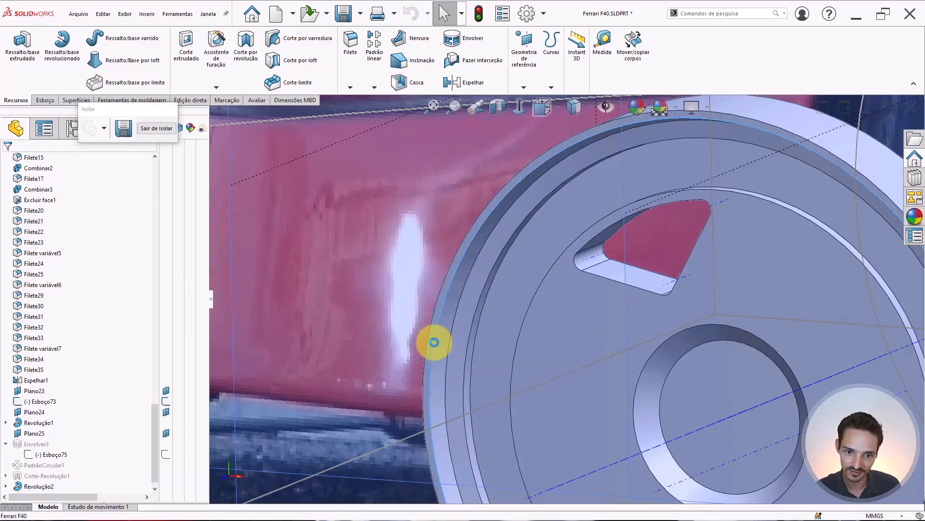
right_click_drag(434, 343, 477, 315)
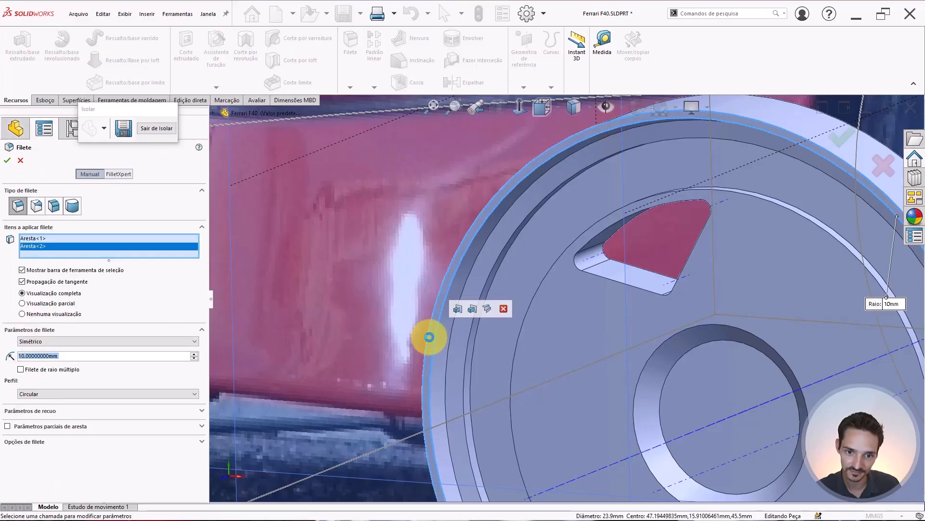
scroll(430, 335, "down", 3)
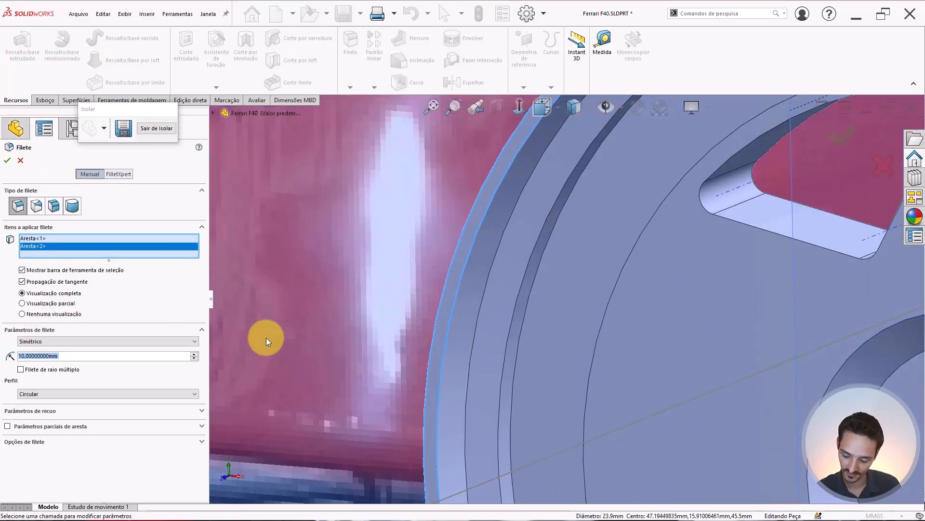
type(".1")
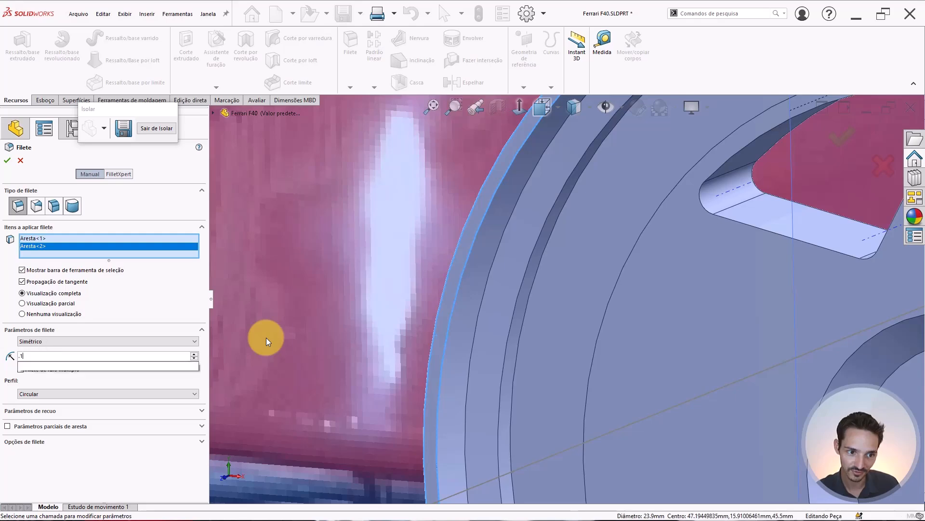
type("5")
key("Return")
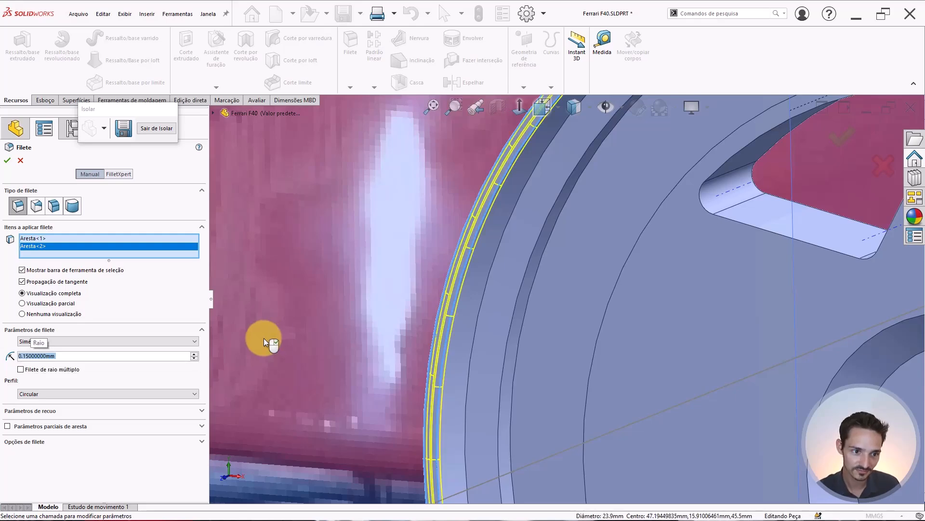
right_click(461, 283)
scroll(677, 294, "up", 4)
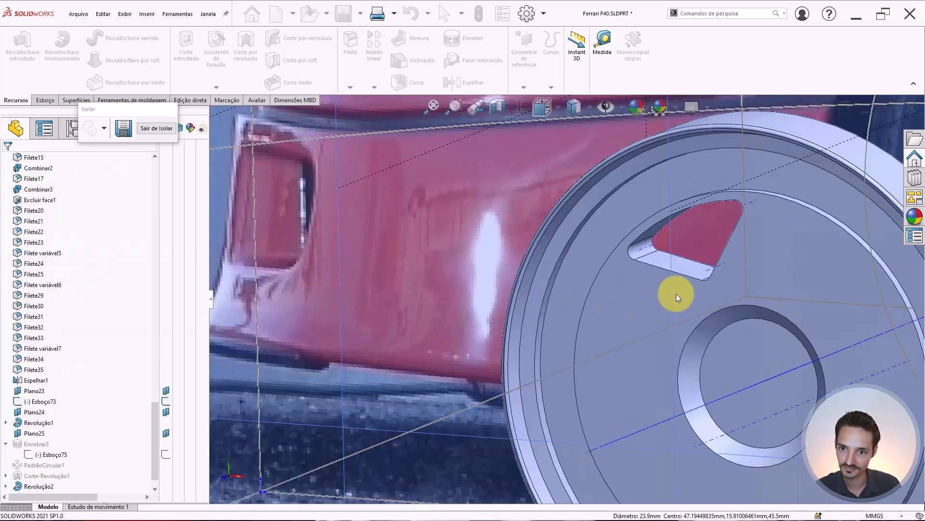
middle_click_drag(657, 285, 708, 296)
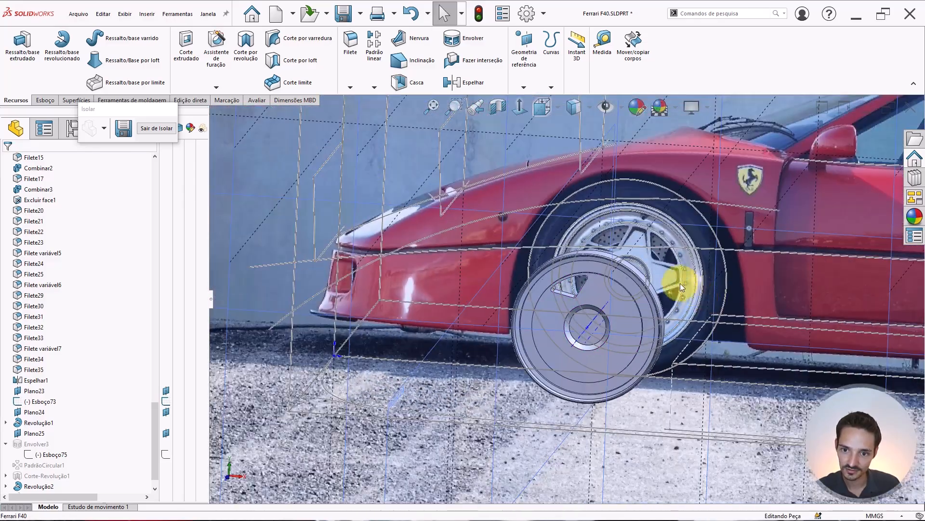
scroll(606, 286, "down", 8)
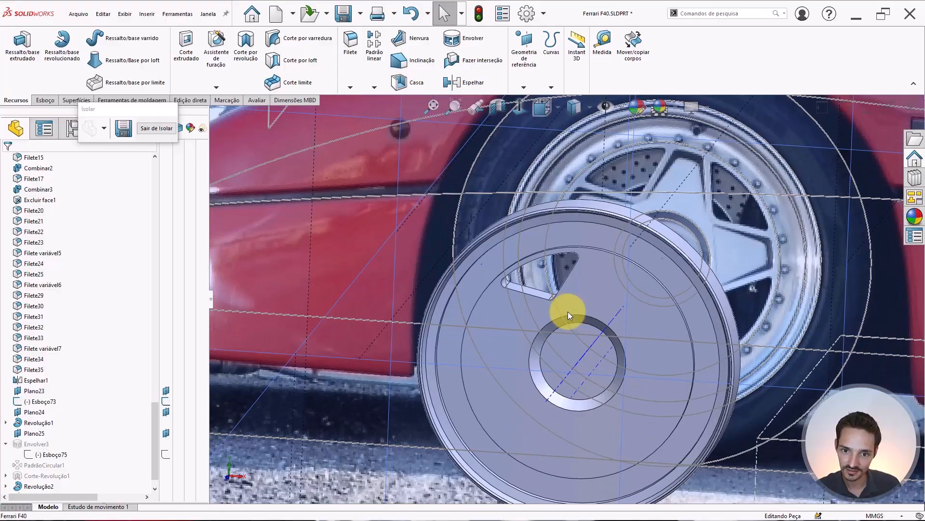
mouse_move(568, 311)
middle_mouse_down()
mouse_move(581, 295)
mouse_move(569, 302)
middle_mouse_up()
scroll(747, 258, "up", 2)
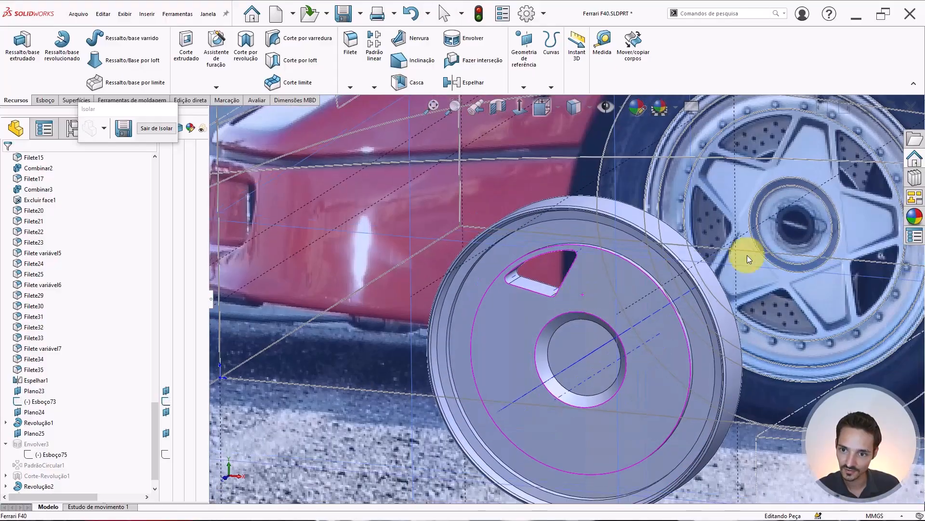
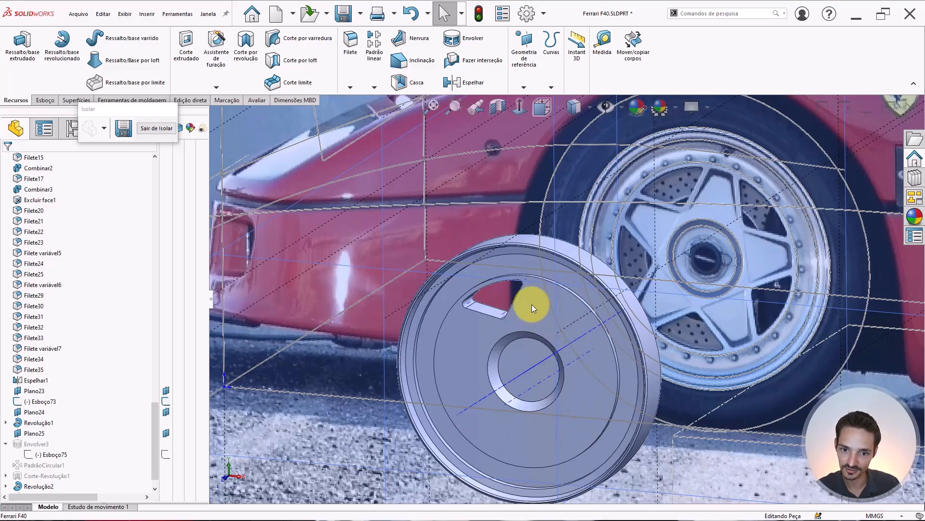
Step: Circular-pattern the rim's window cut around the wheel axis with 5 equally spaced instances over 360°
middle_click_drag(521, 346, 461, 323)
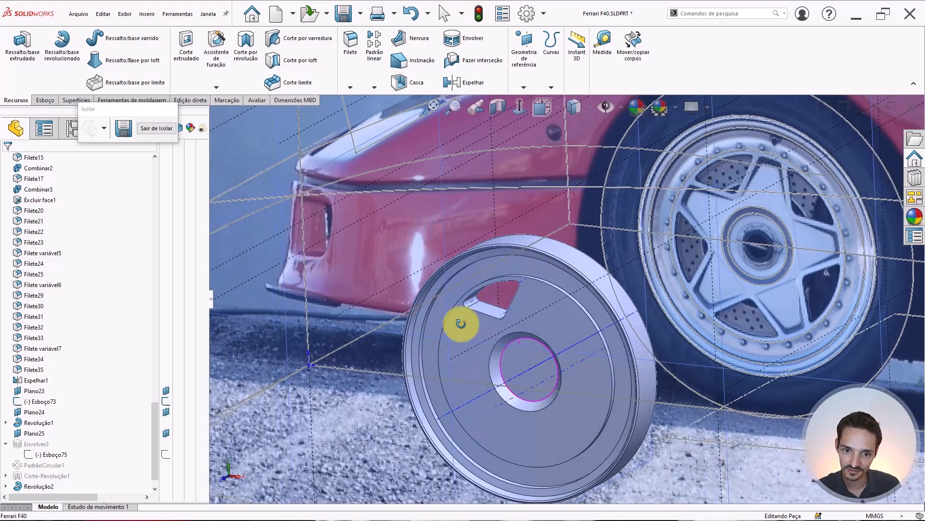
key("s")
key("Escape")
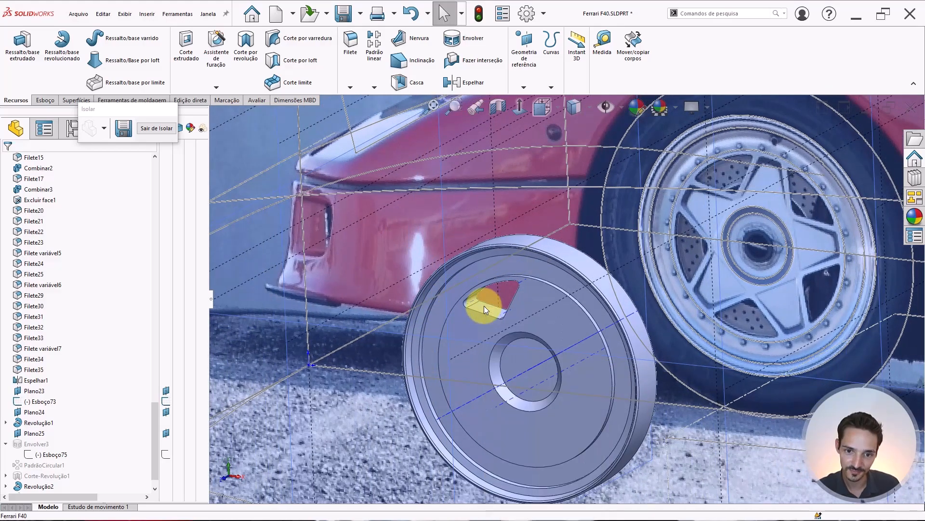
double_click(482, 309)
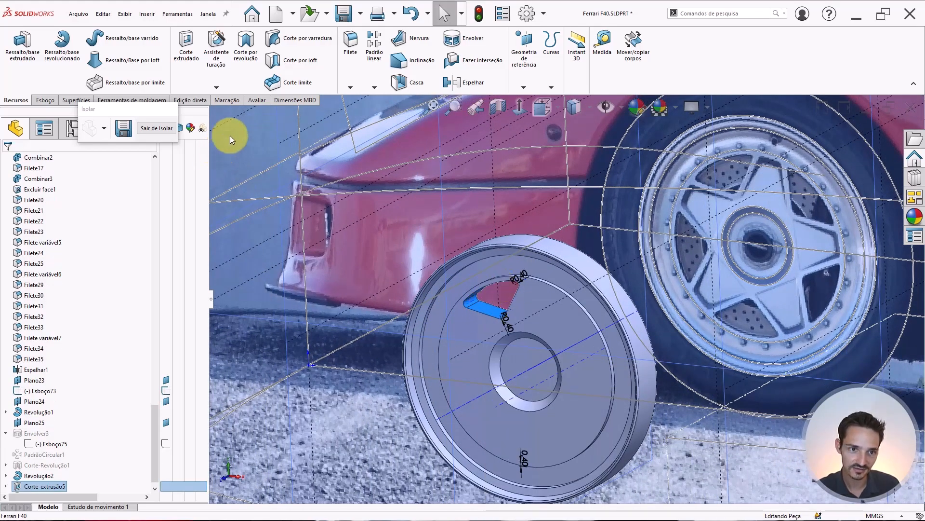
left_click(373, 87)
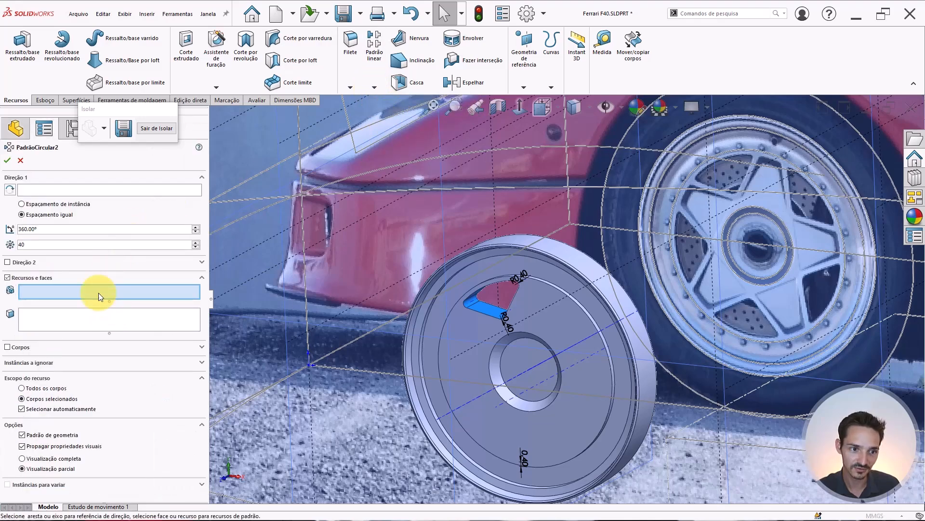
left_click(78, 189)
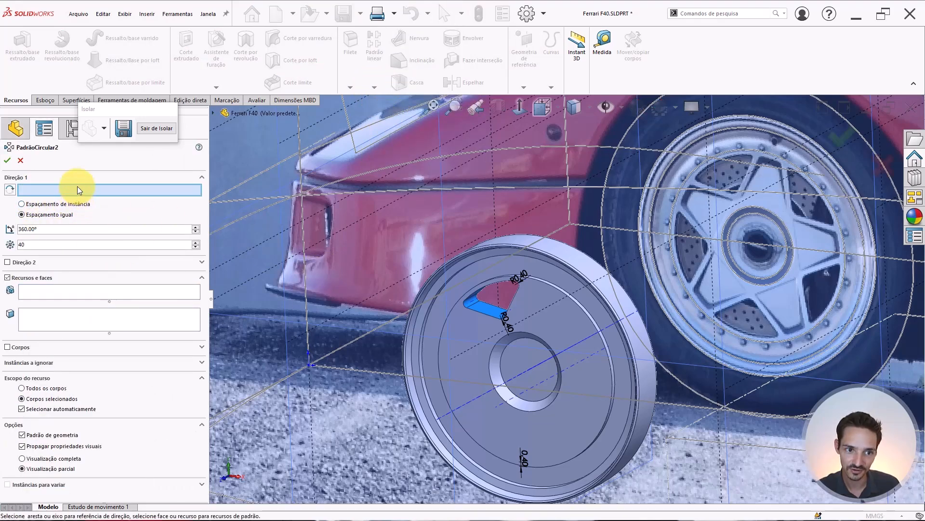
left_click(532, 367)
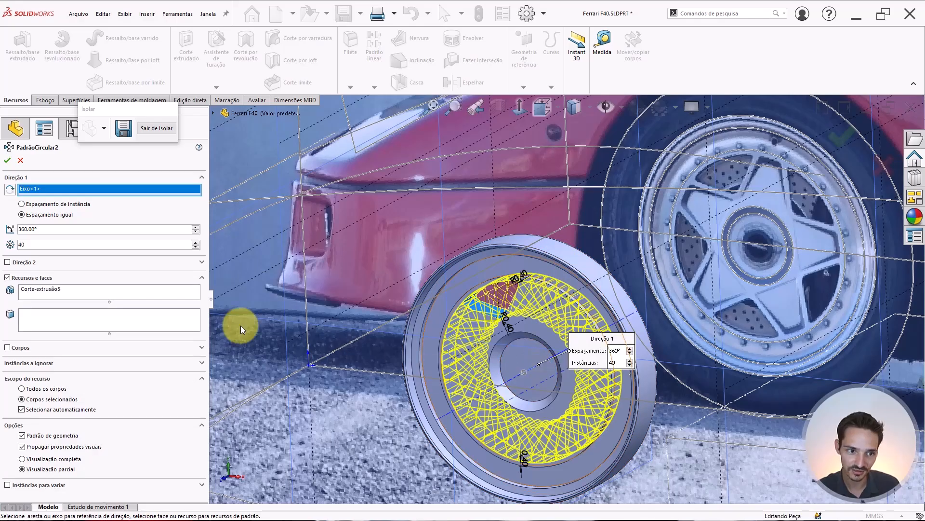
double_click(22, 245)
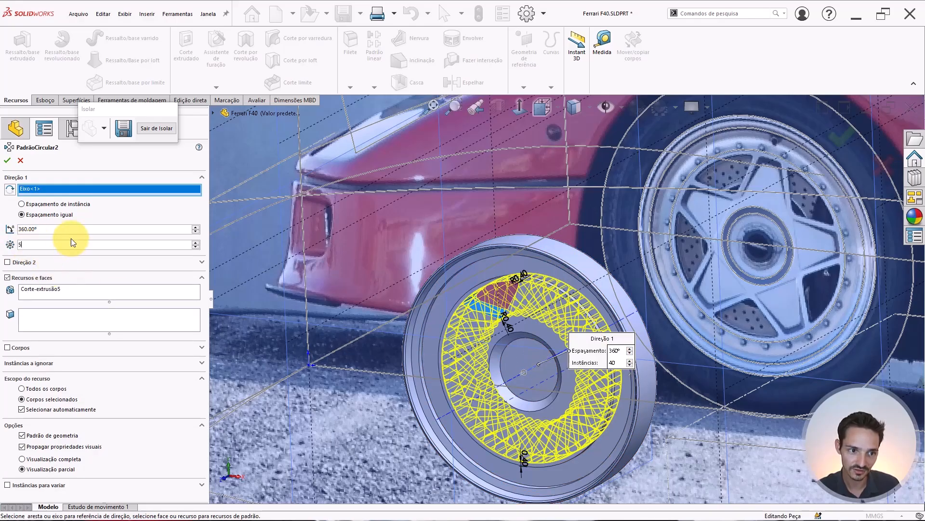
type("5")
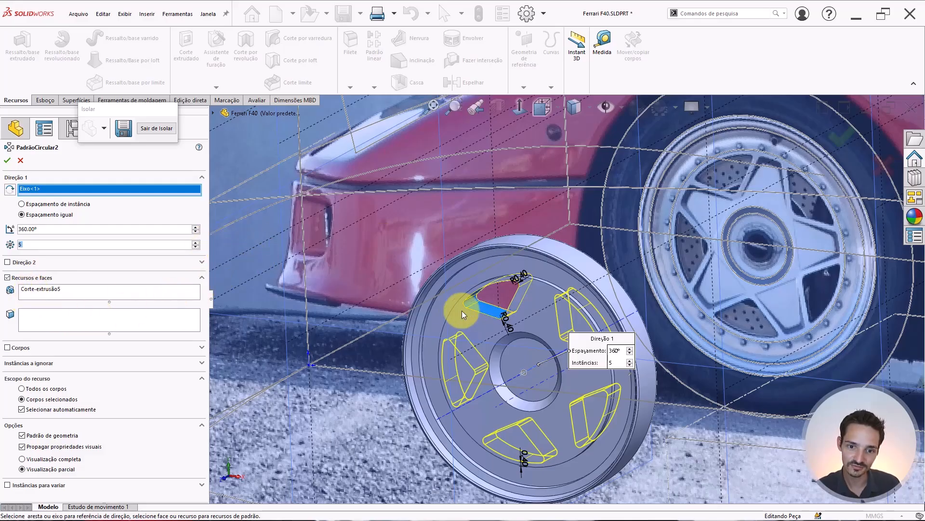
key("Return")
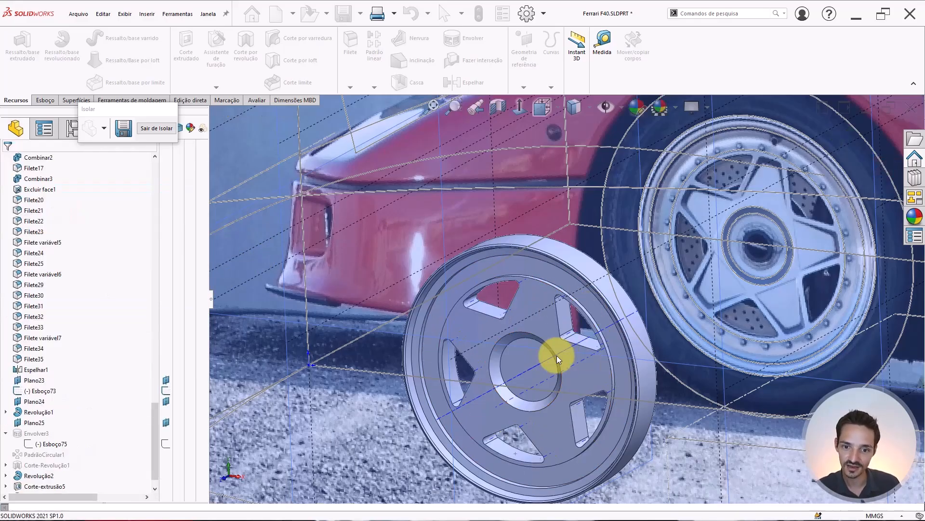
Step: Check the radius of the outer arc edge on the rim's upper window cut
mouse_move(533, 339)
middle_mouse_down()
mouse_move(577, 296)
mouse_move(550, 322)
middle_mouse_up()
scroll(534, 313, "down", 5)
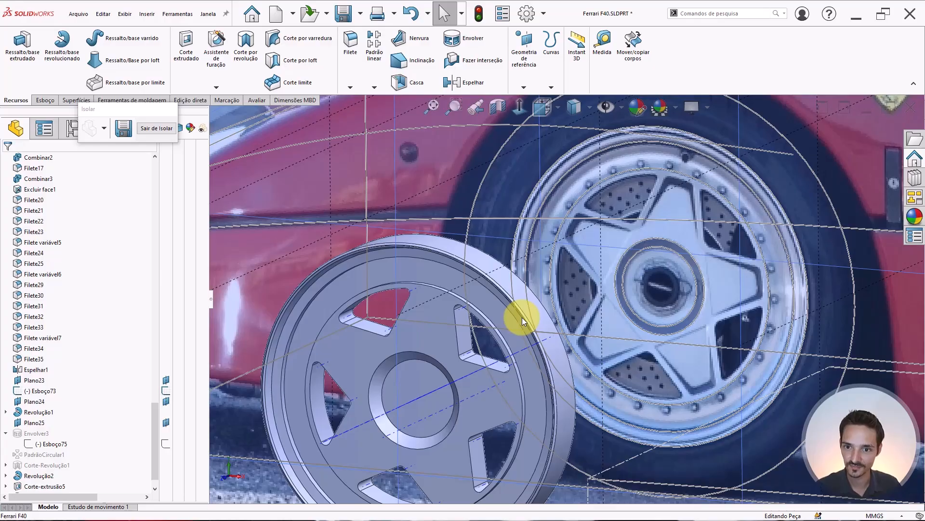
left_click(381, 289)
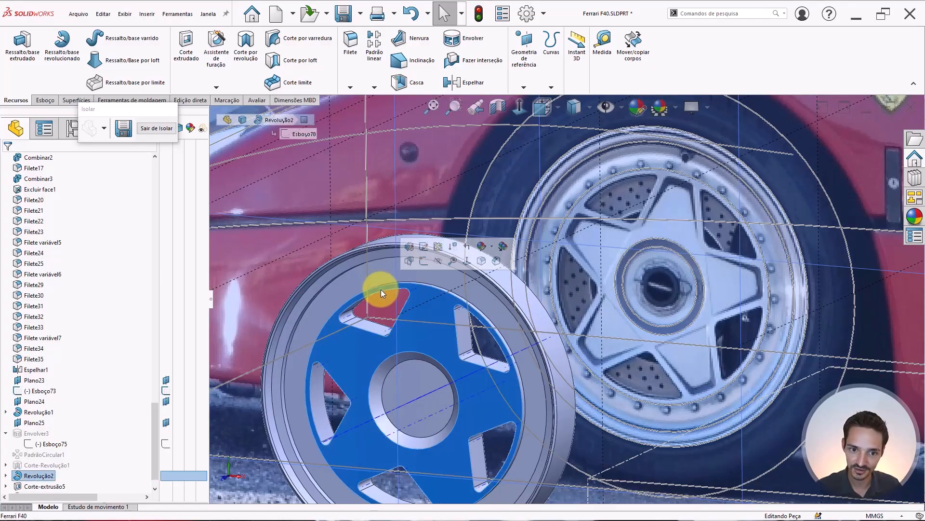
left_click(358, 302)
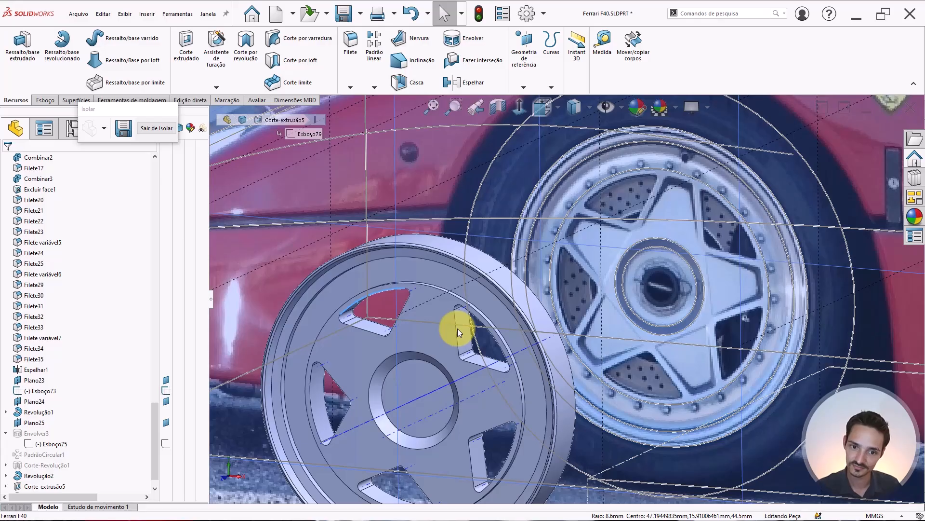
scroll(442, 345, "up", 2)
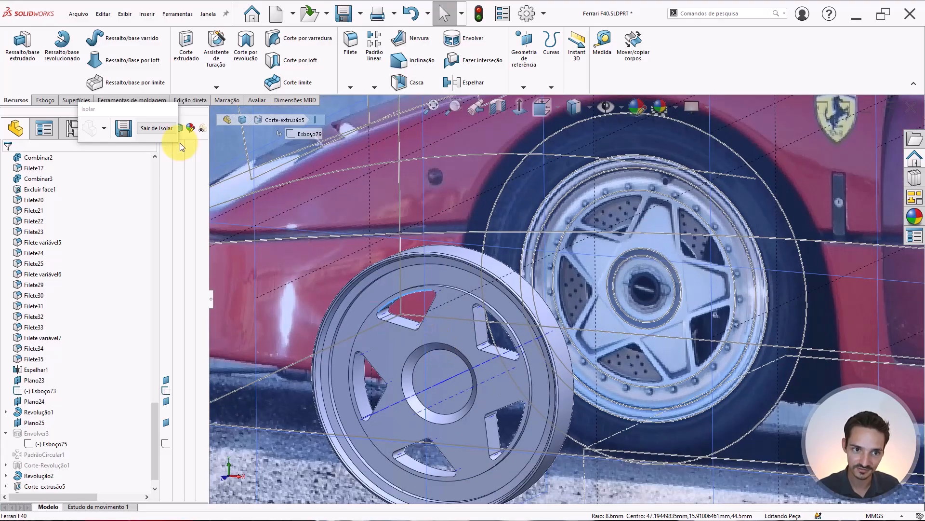
Step: Exit the isolated display of the rim and save the part
left_click(163, 132)
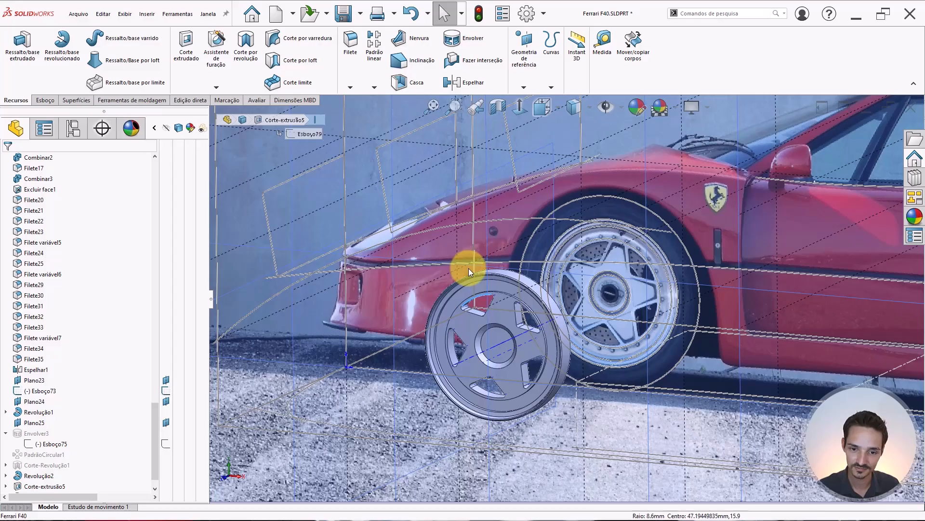
middle_click_drag(468, 267, 460, 262)
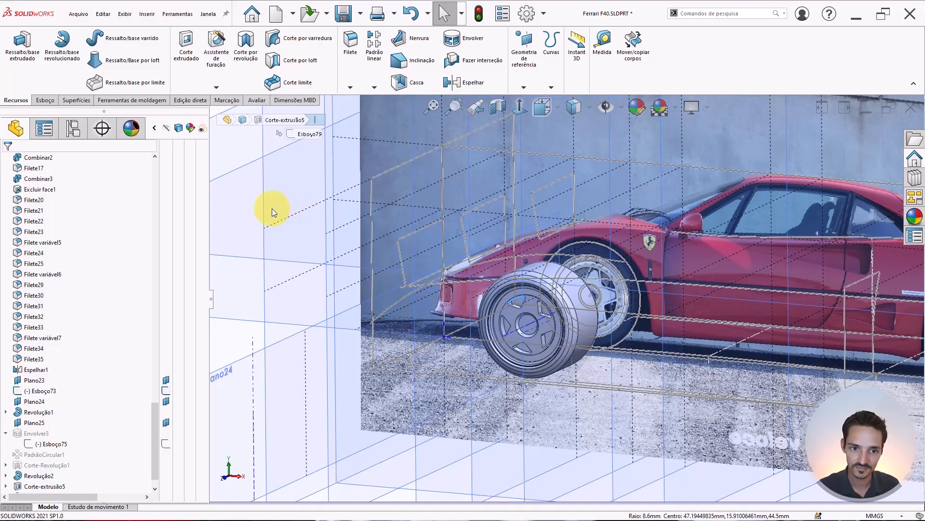
scroll(411, 265, "up", 3)
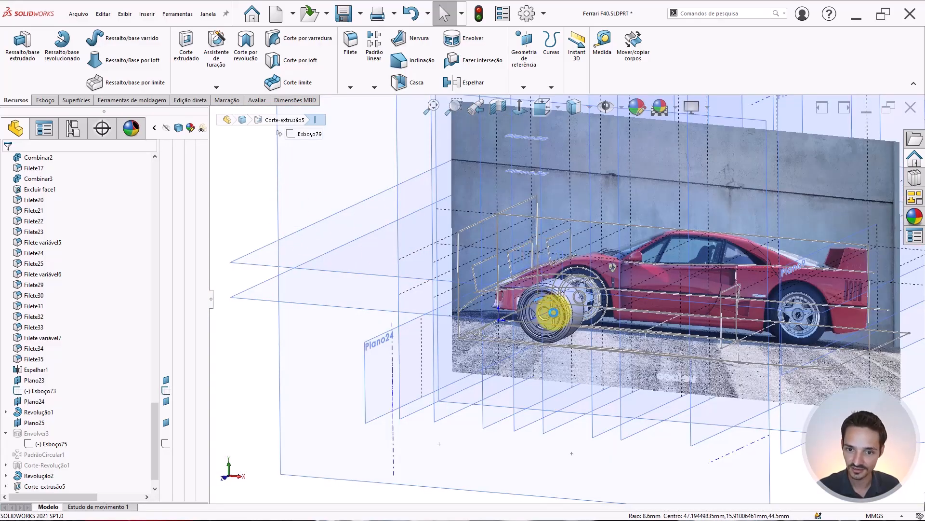
key("ctrl+s")
scroll(523, 318, "down", 3)
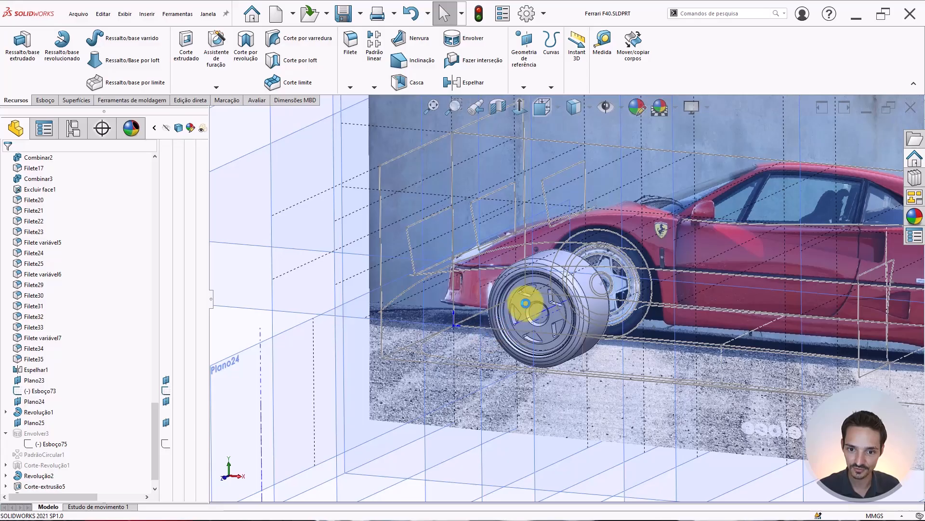
scroll(530, 297, "up", 5)
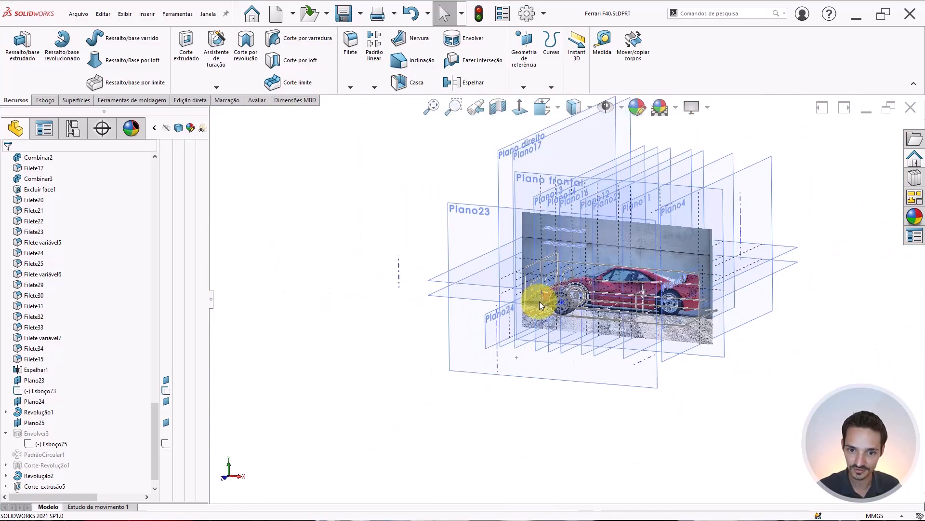
Step: Start a sketch on the plane seen face-on from the side and draw a horizontal construction line along the wheel's axis
middle_click_drag(540, 301, 365, 258)
key("ctrl+4")
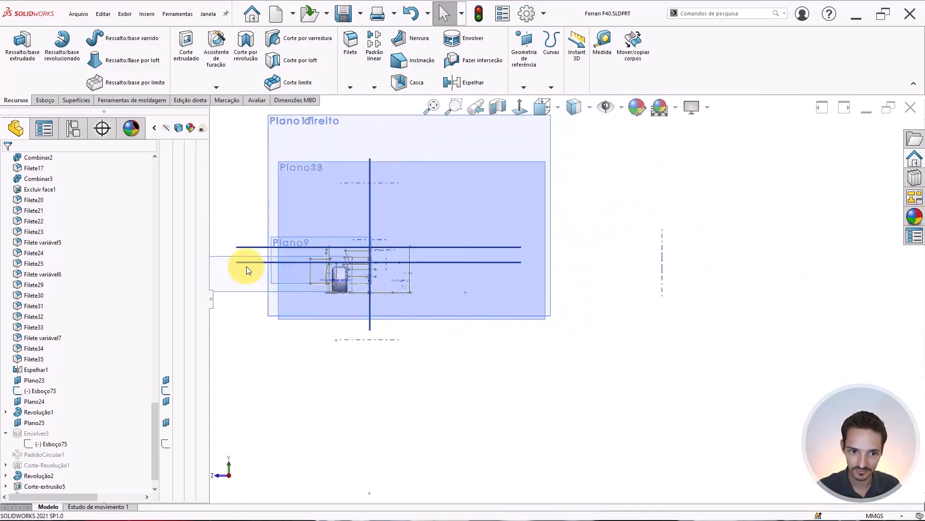
scroll(247, 266, "down", 3)
scroll(322, 274, "down", 1)
left_click(420, 288)
mouse_move(420, 288)
right_mouse_down()
mouse_move(409, 234)
mouse_move(496, 252)
right_mouse_up()
scroll(524, 413, "down", 9)
scroll(776, 393, "down", 8)
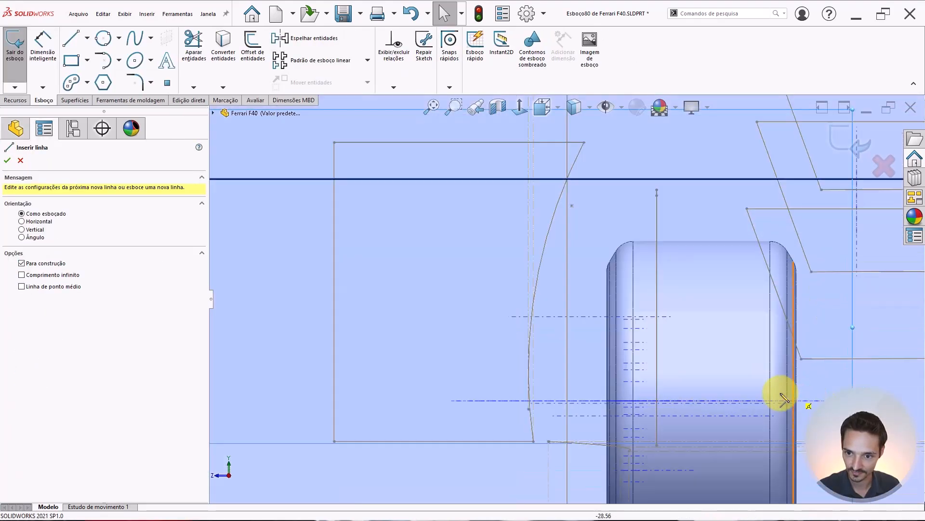
left_click_drag(814, 393, 362, 394)
key("Escape")
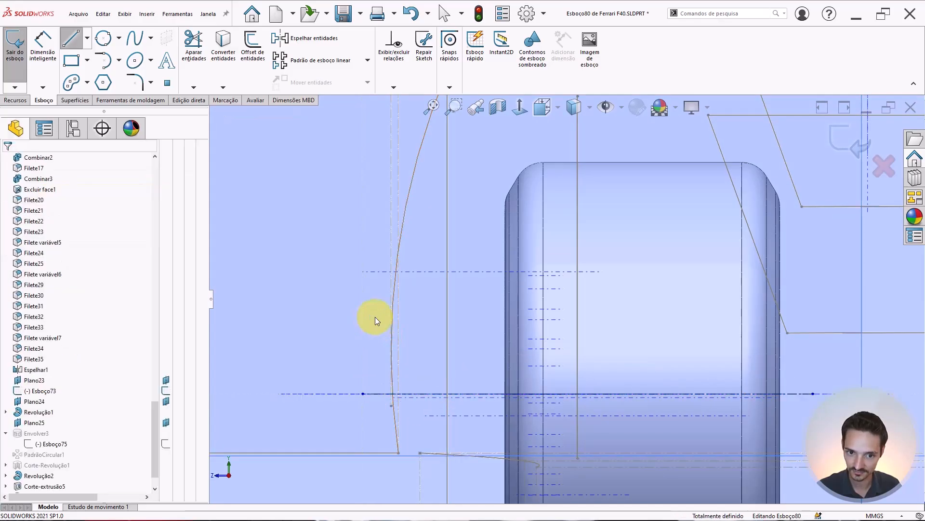
Step: Display the model in wireframe and sketch a horizontal line about 9 mm long across the rim profile, above the construction line
right_click_drag(633, 314, 611, 323)
scroll(605, 326, "down", 3)
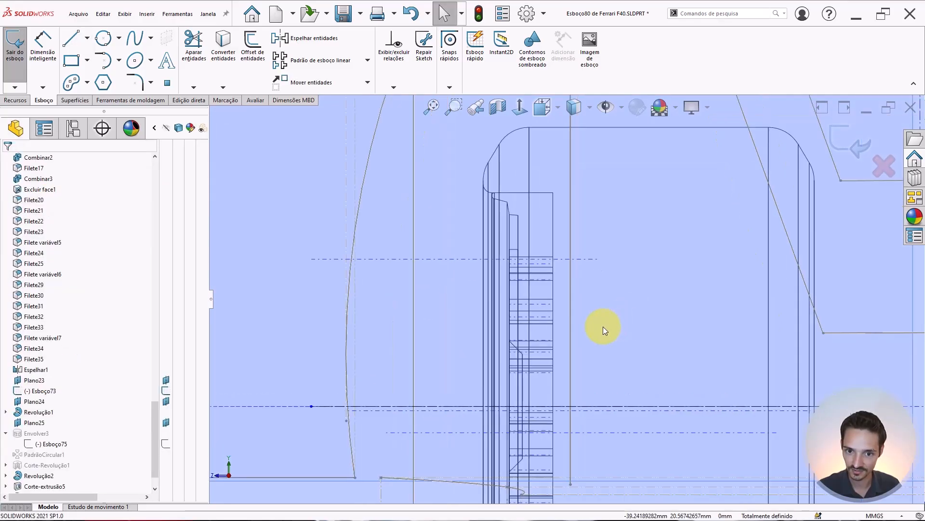
scroll(482, 318, "down", 1)
scroll(471, 305, "up", 5)
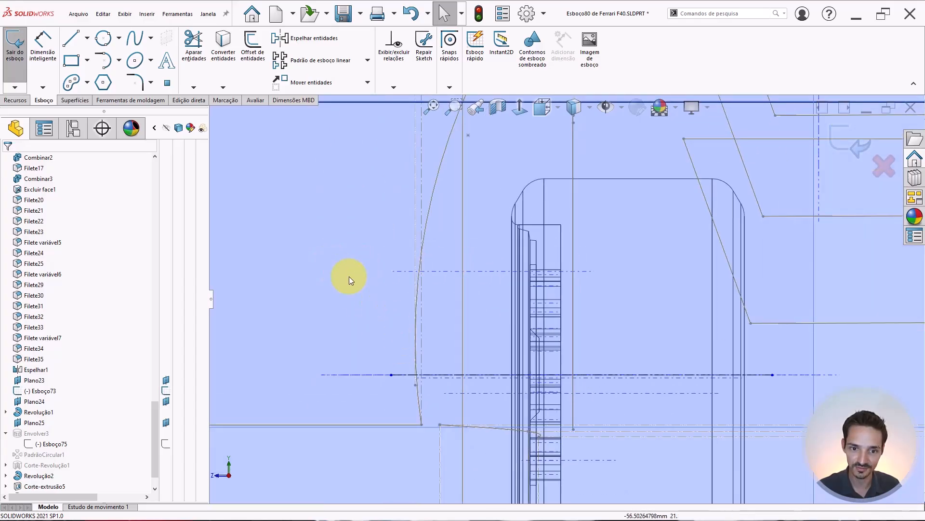
right_click_drag(355, 251, 324, 253)
left_click(497, 263)
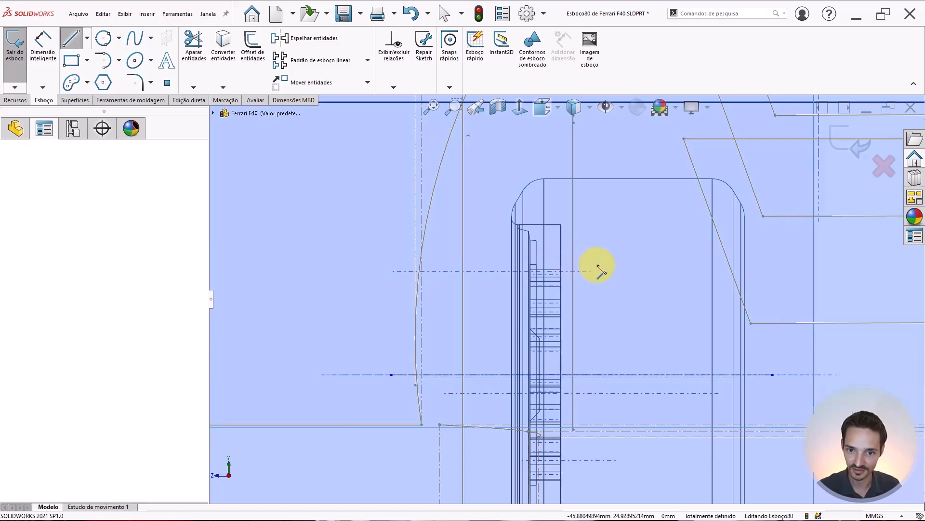
left_click(608, 264)
key("Escape")
key("Escape")
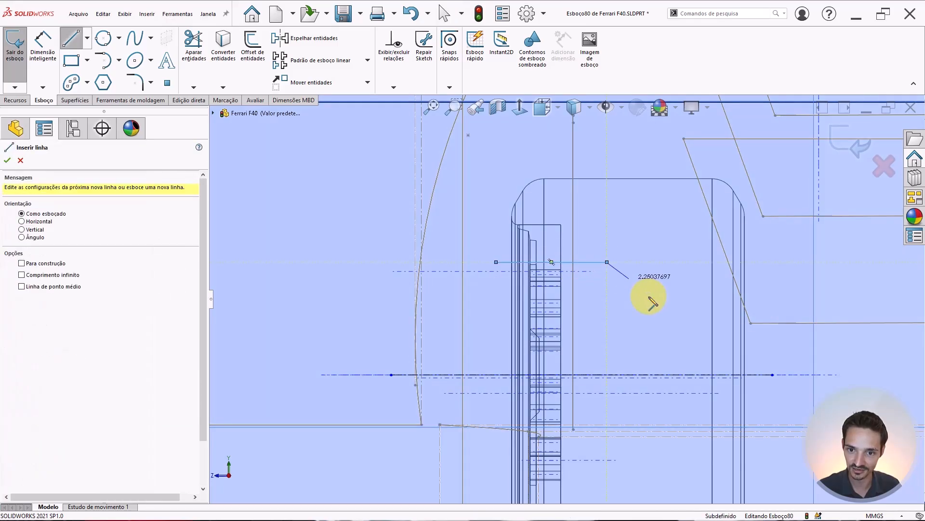
Step: Dimension the distance between the short horizontal line and the construction line along the wheel's axis as 8.6 mm
right_click_drag(650, 302, 623, 256)
left_click(600, 262)
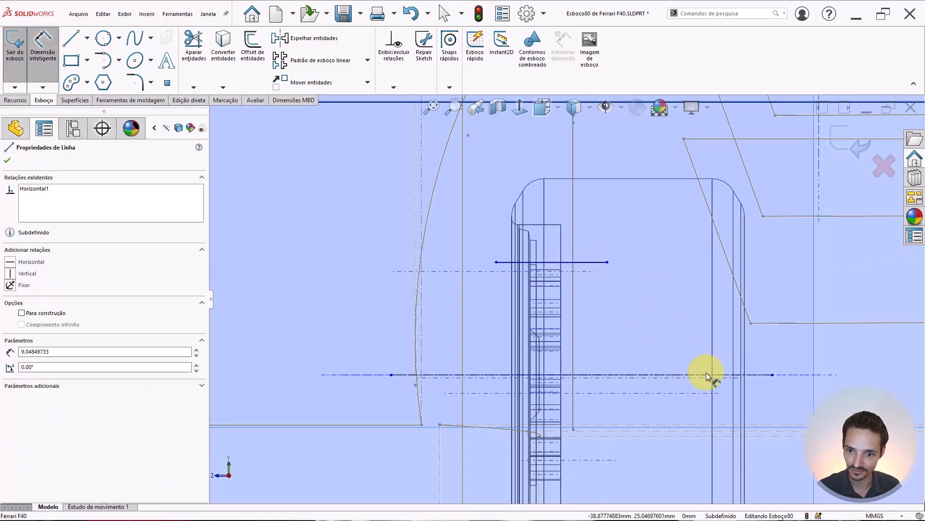
left_click(705, 375)
left_click(693, 334)
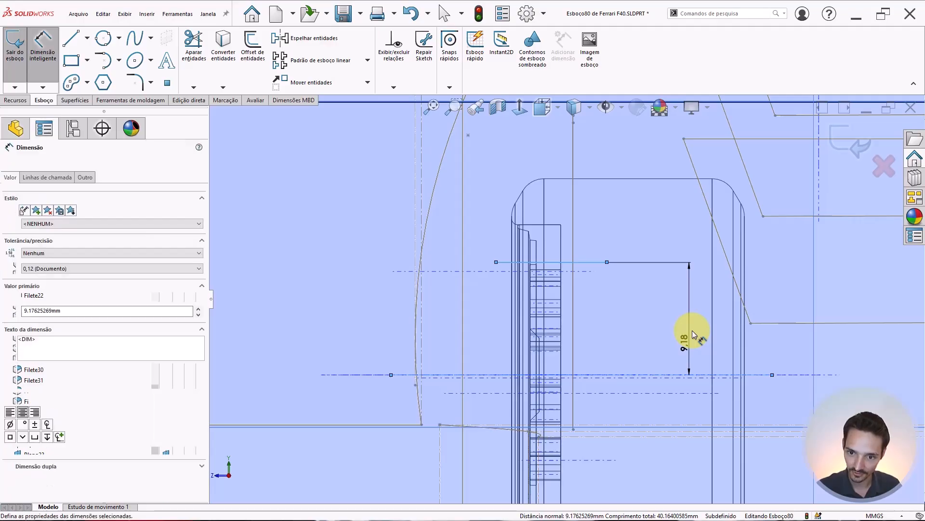
type("8.6")
key("Return")
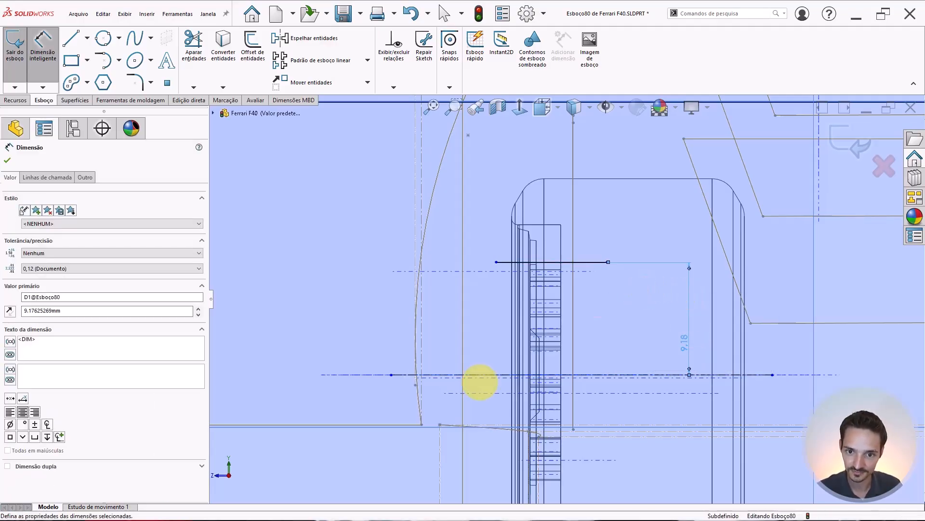
key("Escape")
scroll(539, 262, "down", 5)
key("Escape")
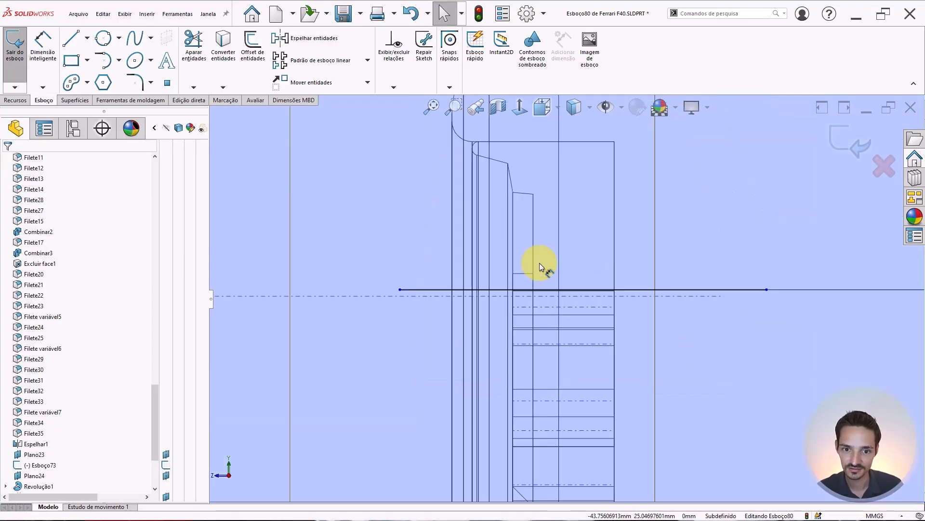
Step: Examine how the horizontal sketch line aligns with the window-cut edges in the rim's wireframe profile
scroll(529, 276, "down", 4)
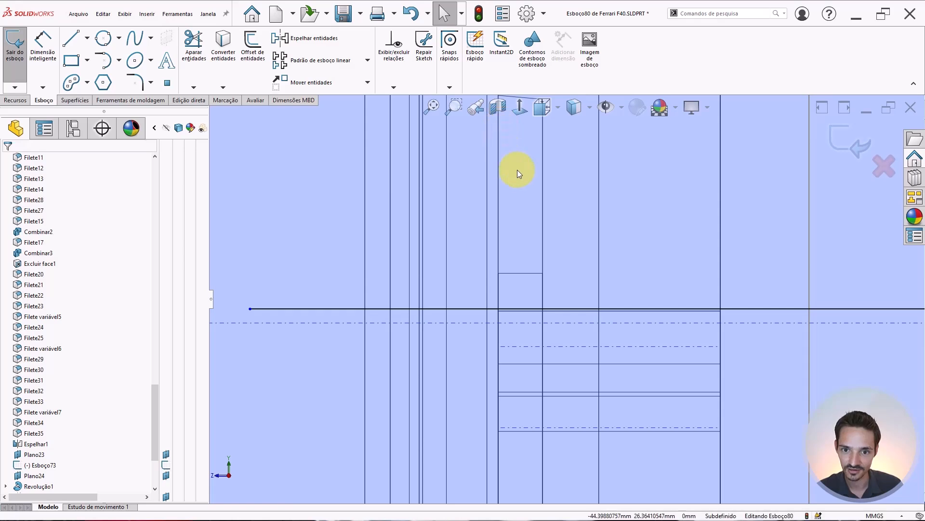
scroll(520, 159, "up", 1)
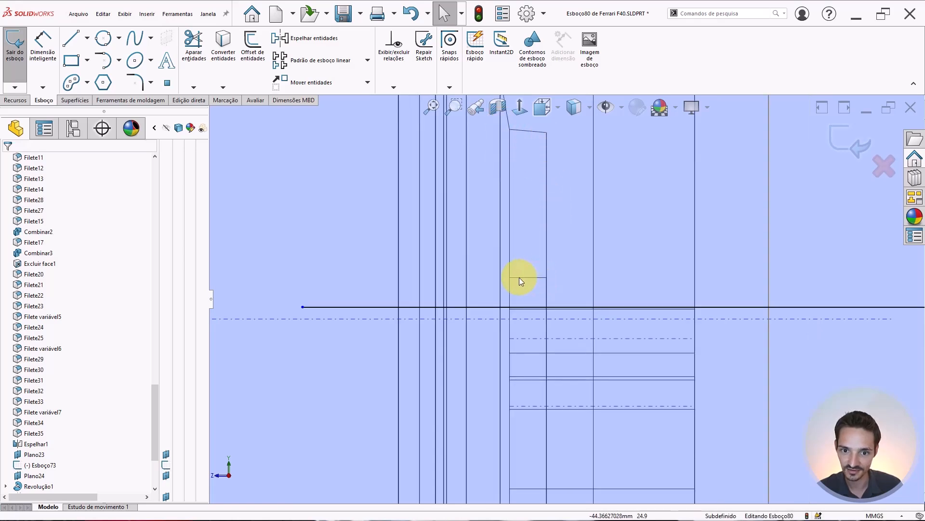
scroll(511, 316, "down", 3)
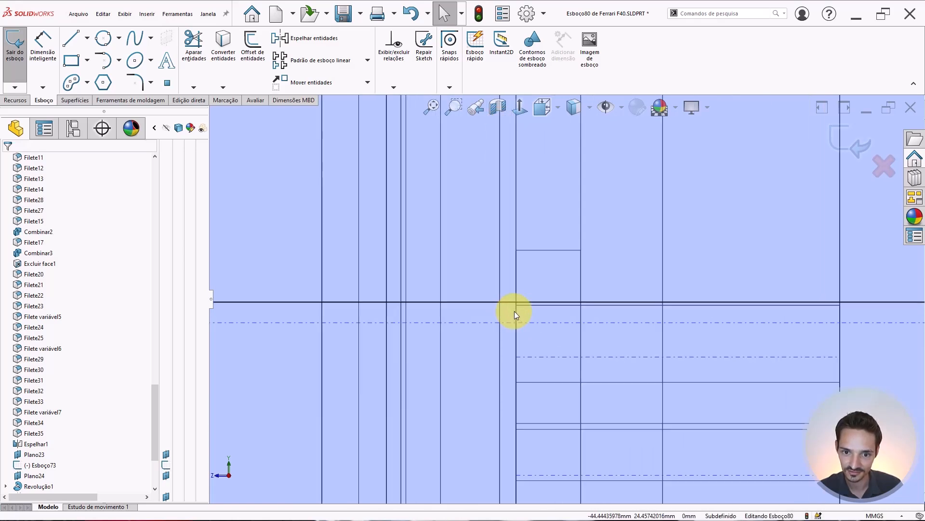
scroll(539, 305, "up", 3)
scroll(535, 302, "down", 2)
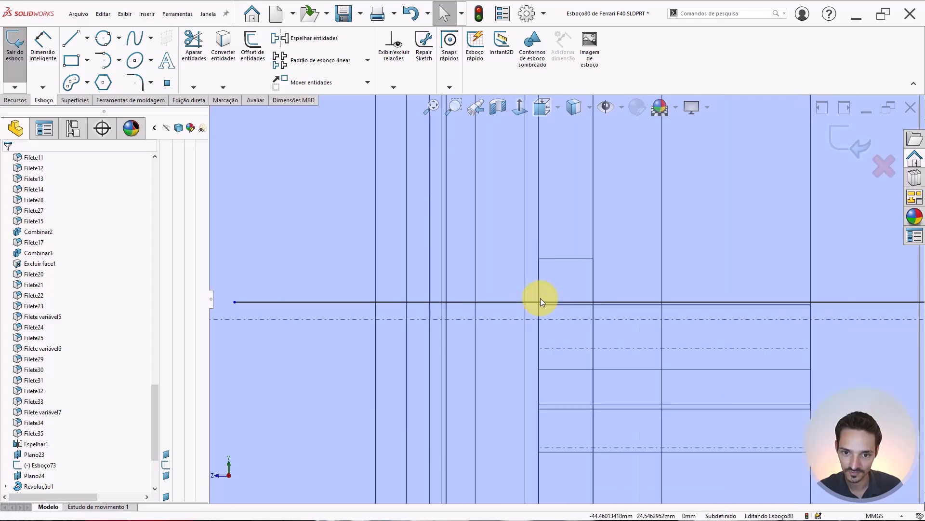
scroll(540, 299, "down", 1)
scroll(565, 303, "up", 3)
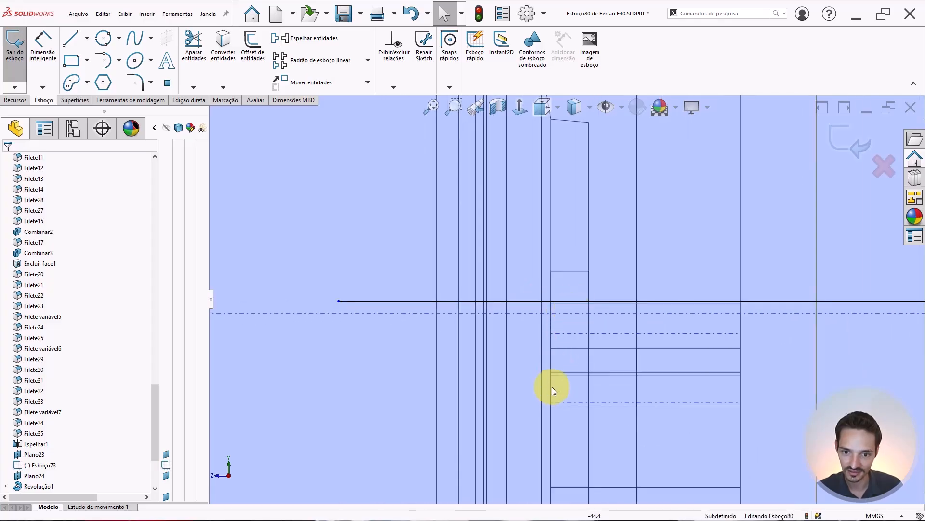
Step: Sketch a shallow three-point arc from just above the horizontal line down to the rim's vertical face edge
left_click(120, 58)
left_click(112, 100)
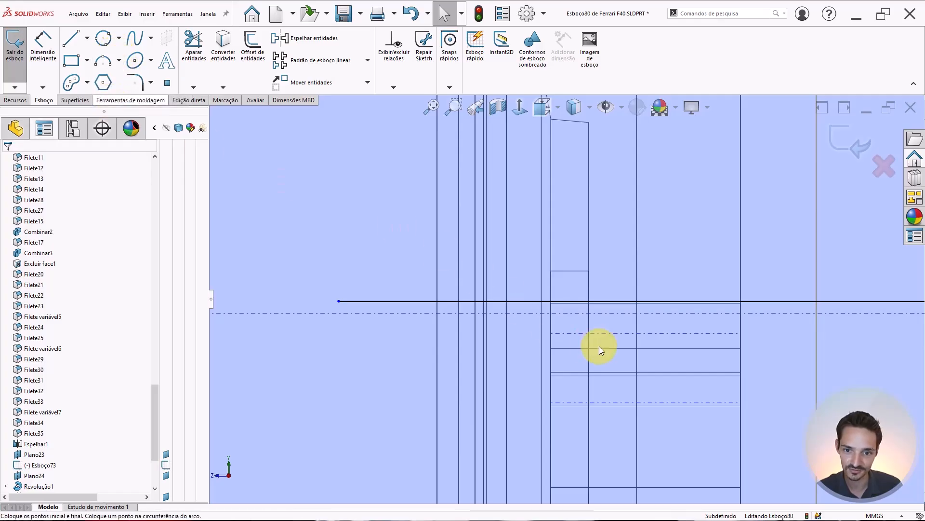
left_click(568, 299)
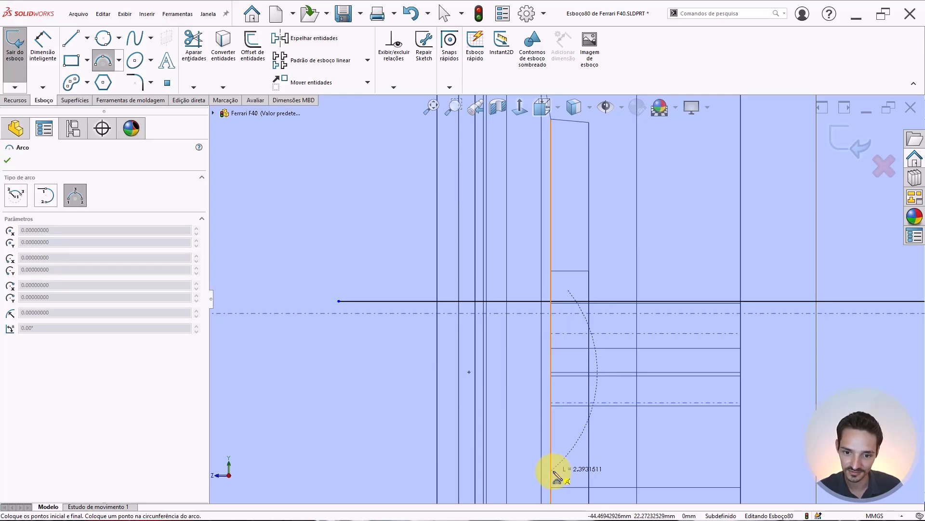
left_click(553, 460)
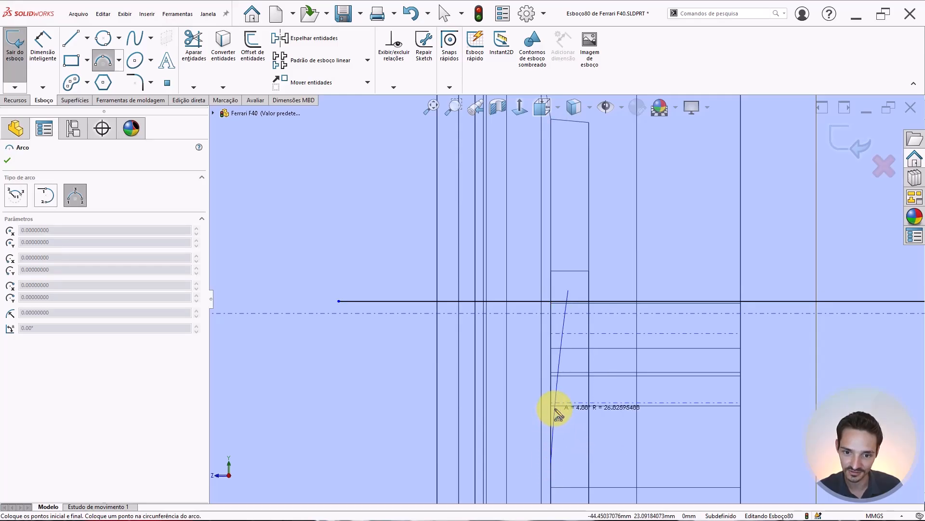
left_click(555, 410)
key("Escape")
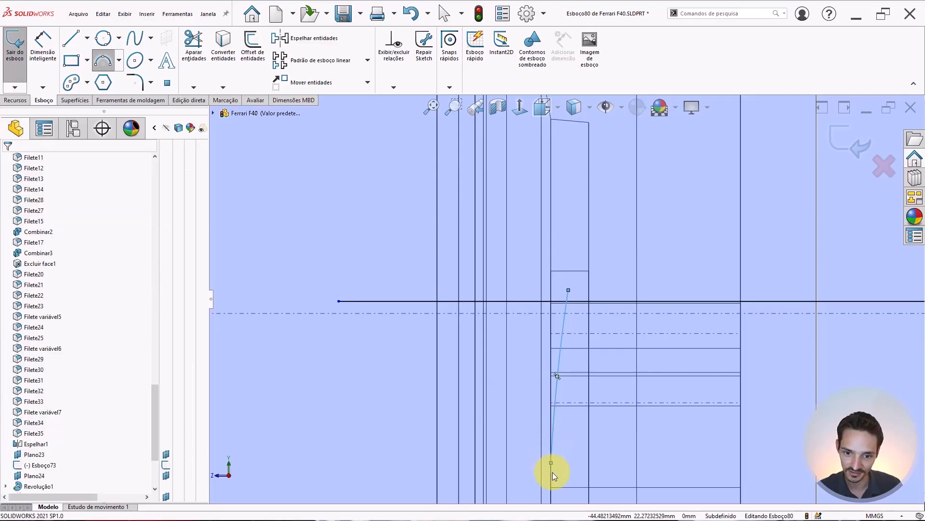
Step: Add a tangent relation between the arc and the rim's vertical face edge
scroll(554, 464, "down", 1)
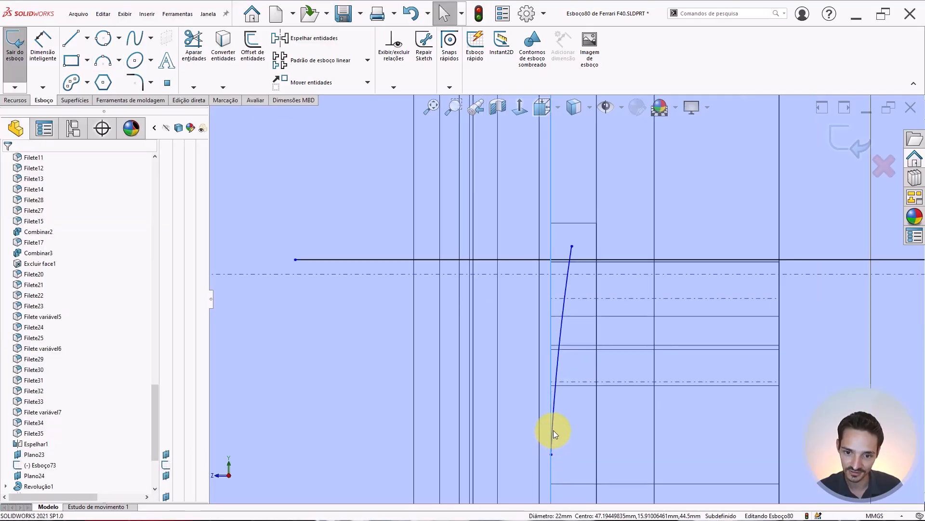
left_click(554, 430)
left_click(553, 430, "ctrl")
left_click(574, 386)
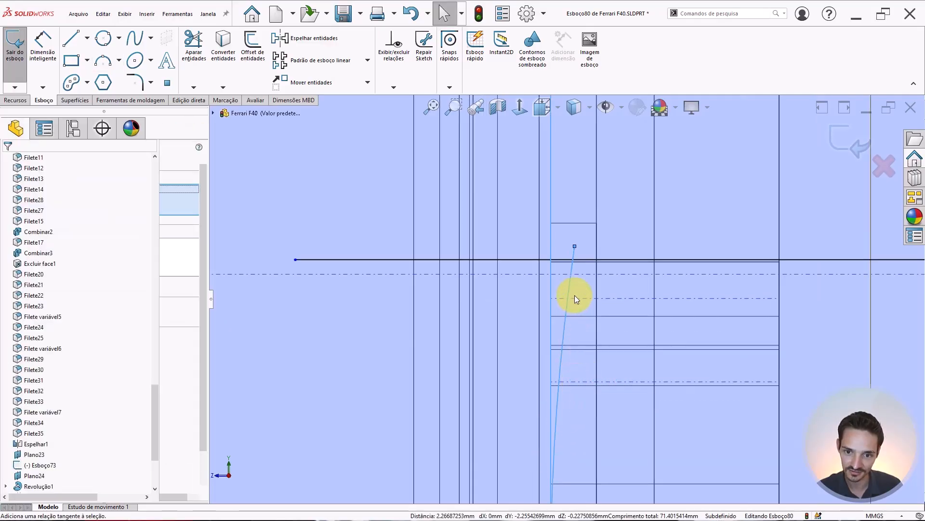
Step: Dimension the distance from the arc's lower endpoint to the construction line along the wheel's axis as 4 mm
scroll(569, 357, "up", 1)
scroll(560, 387, "up", 5)
scroll(559, 389, "down", 2)
right_click_drag(437, 389, 434, 343)
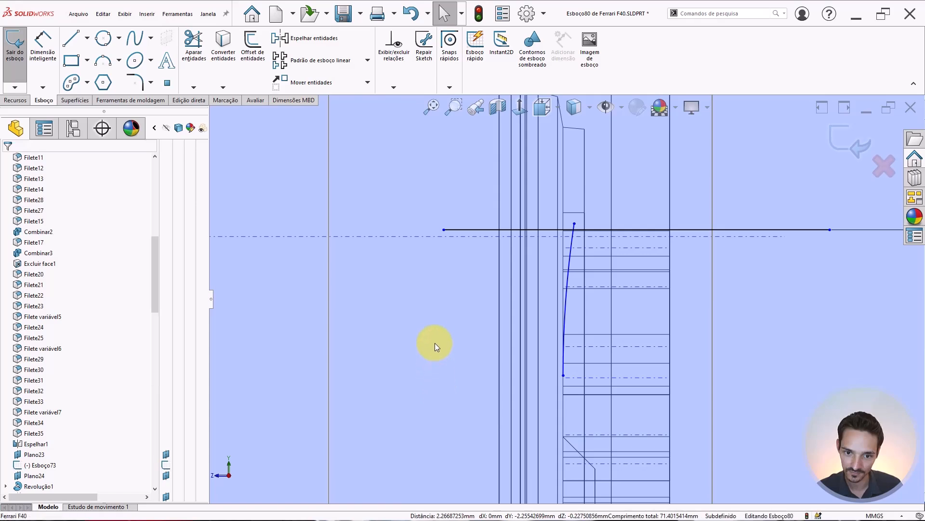
scroll(527, 340, "up", 3)
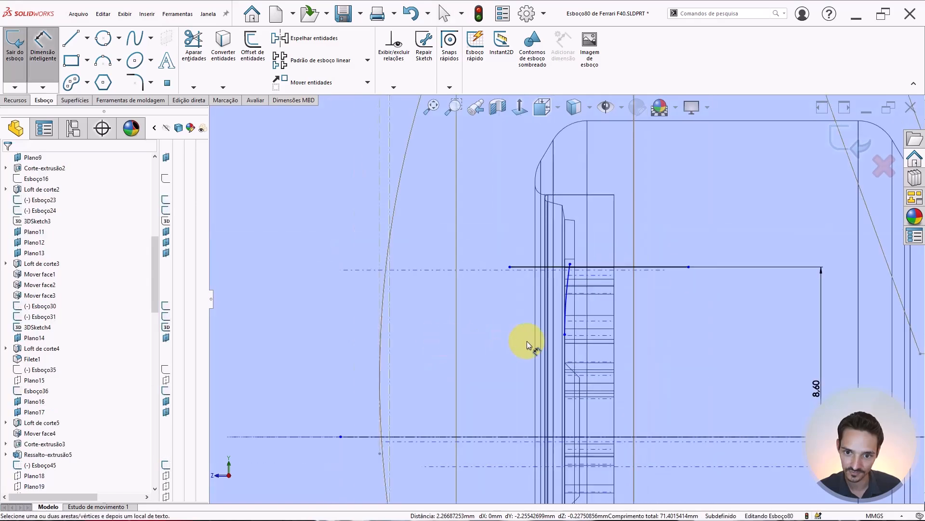
left_click(664, 437)
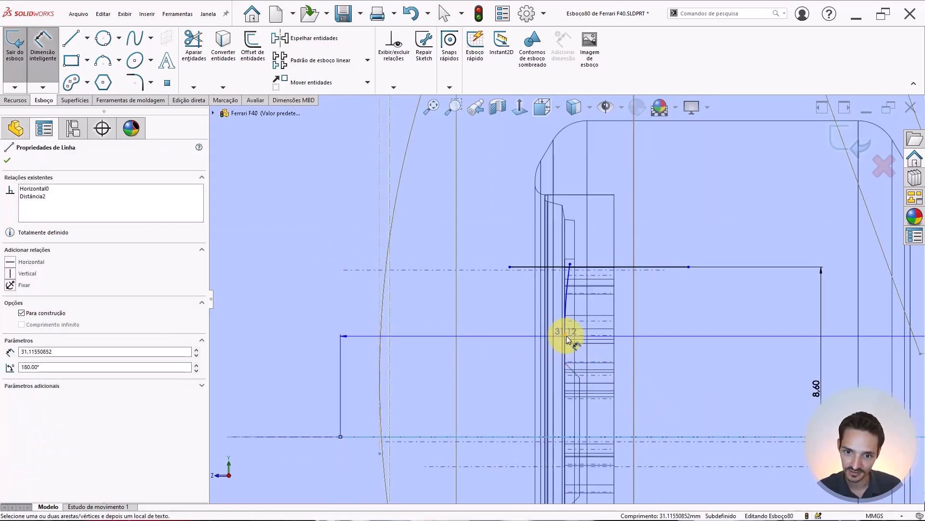
scroll(576, 358, "down", 1)
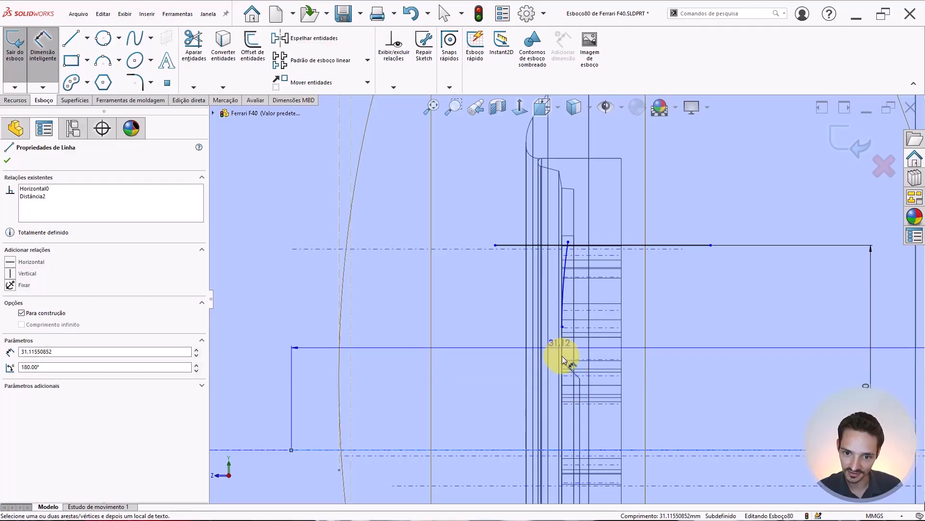
left_click(563, 327)
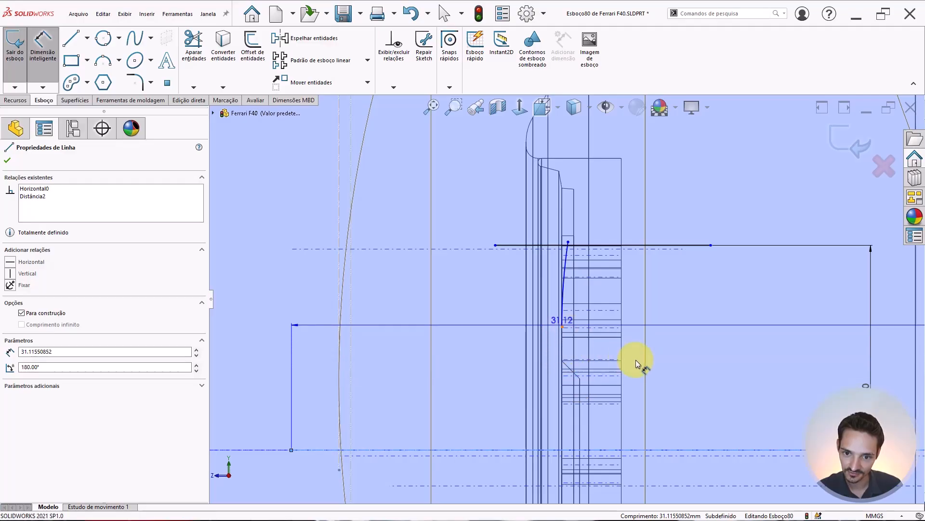
left_click(658, 369)
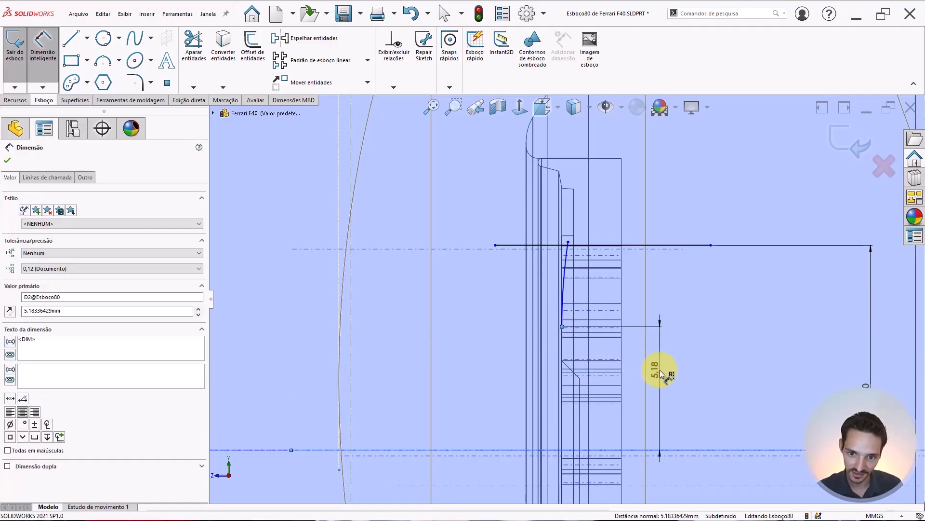
key("Return")
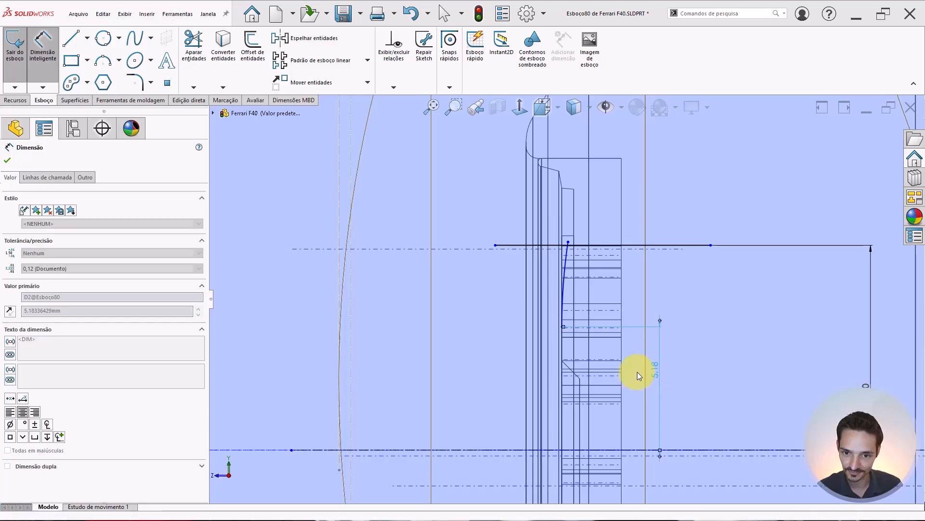
scroll(581, 364, "down", 5)
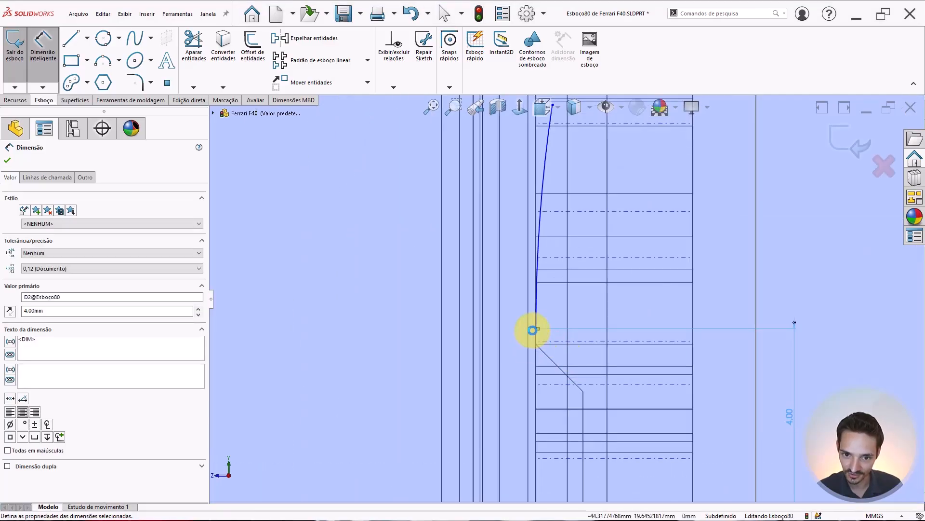
scroll(562, 207, "up", 4)
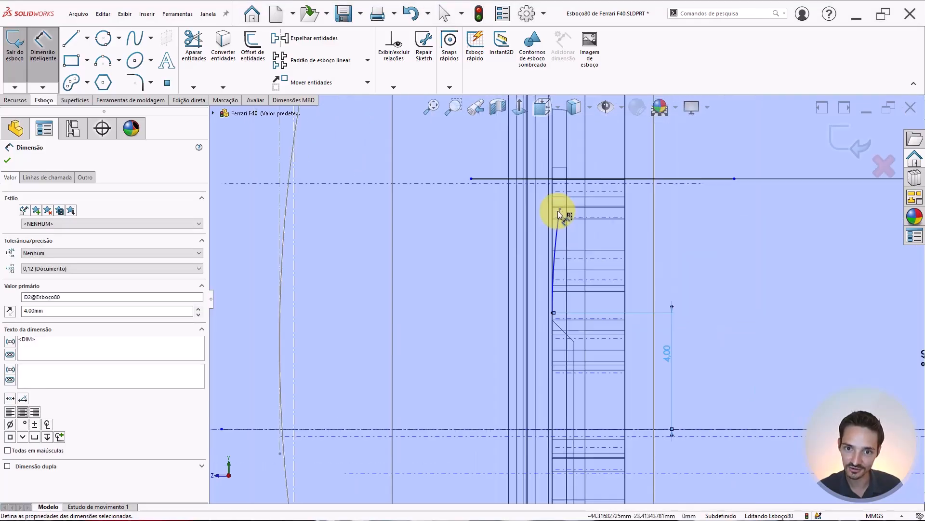
scroll(570, 227, "down", 3)
key("Escape")
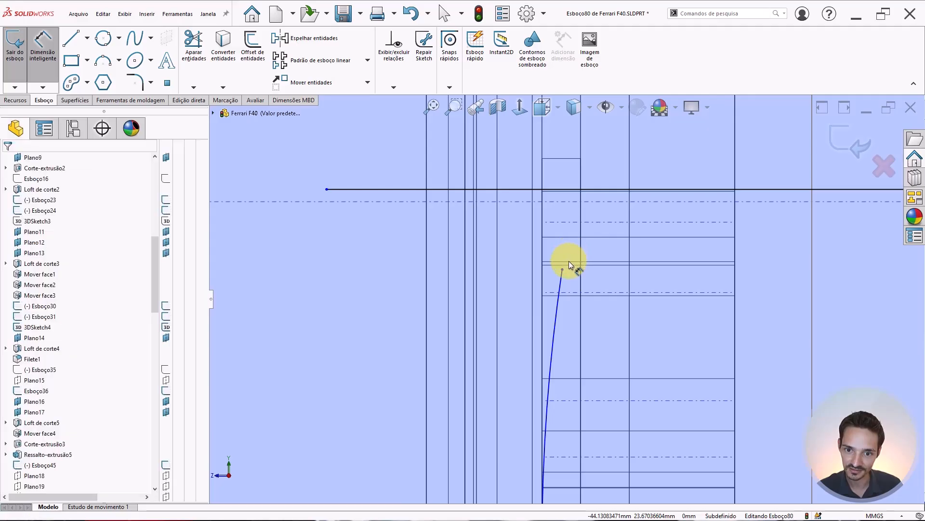
key("Escape")
Step: Move the arc's upper endpoint up and inward so the arc crosses the horizontal sketch line
left_click_drag(562, 271, 596, 179)
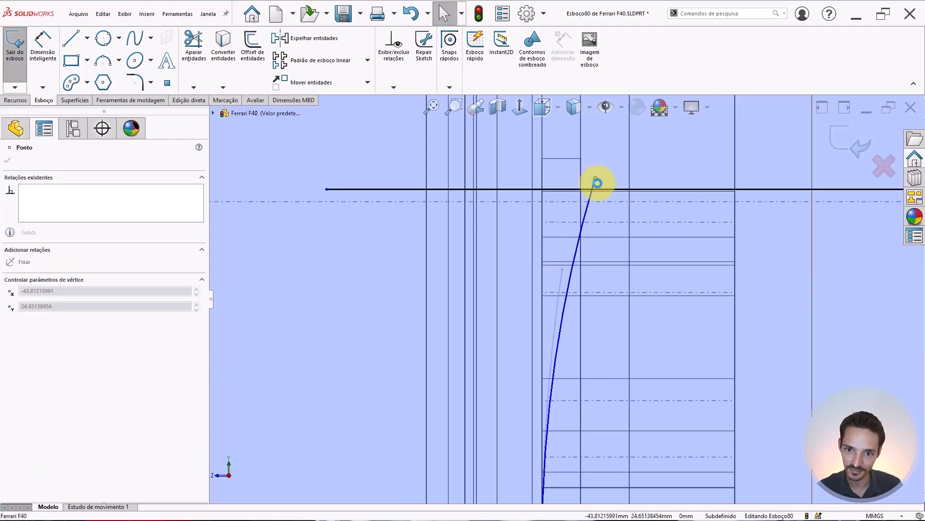
scroll(562, 290, "up", 8)
scroll(552, 320, "down", 1)
left_click(515, 233)
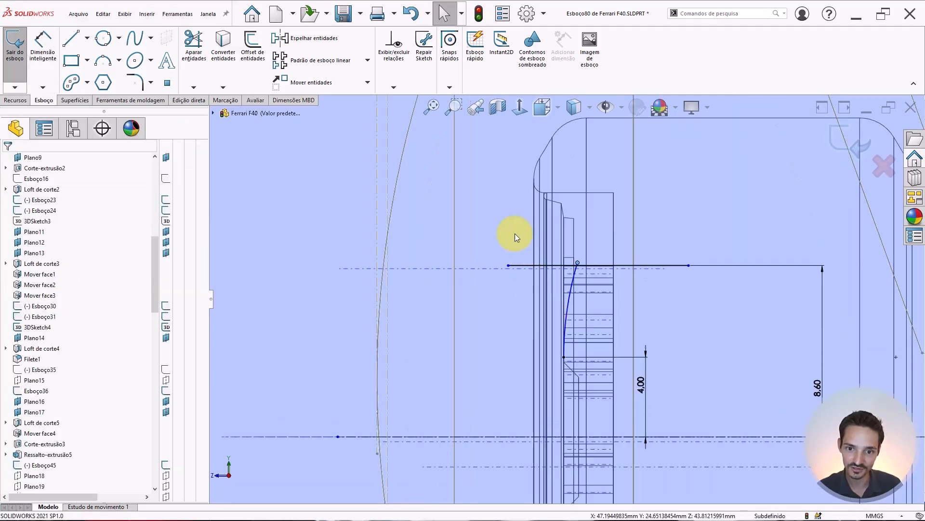
Step: Sketch a horizontal line about 2.3 mm long outward from the arc's lower endpoint, continued by a vertical line up to the upper horizontal line
scroll(515, 233, "down", 1)
key("l")
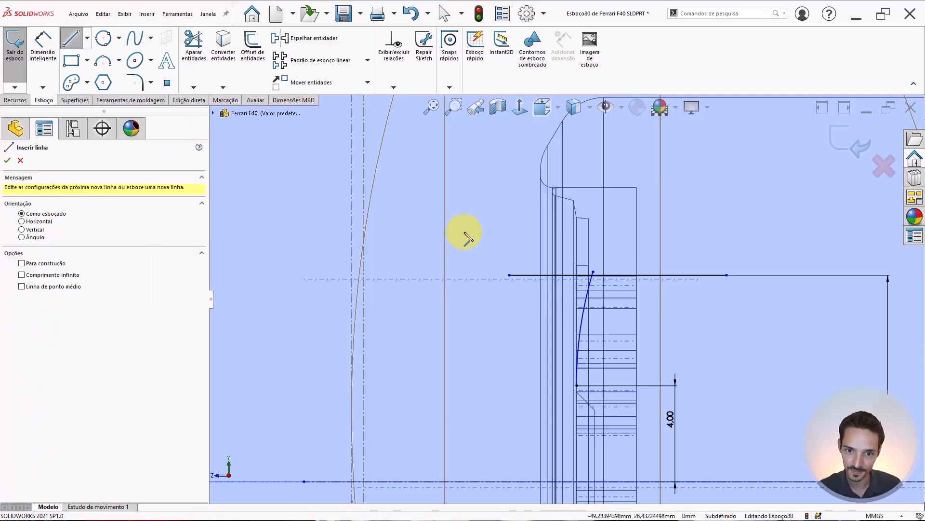
left_click(576, 386)
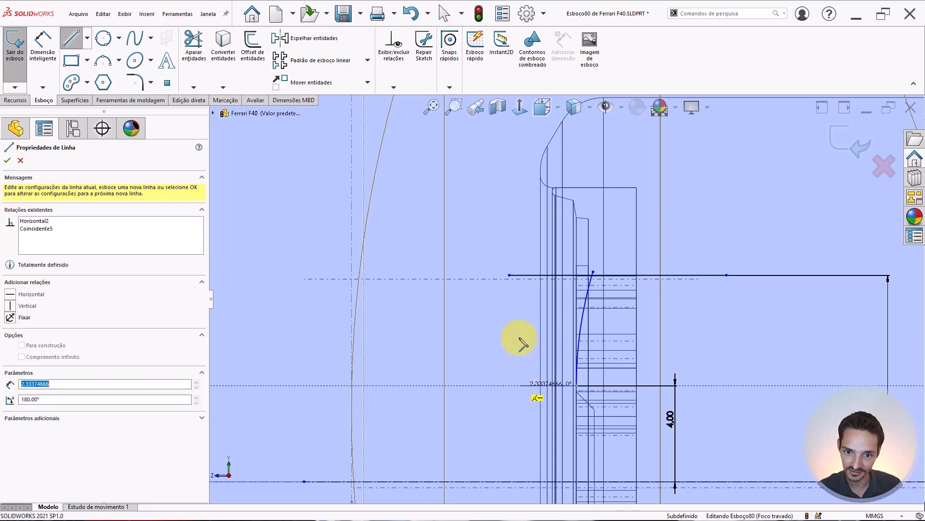
left_click(521, 275)
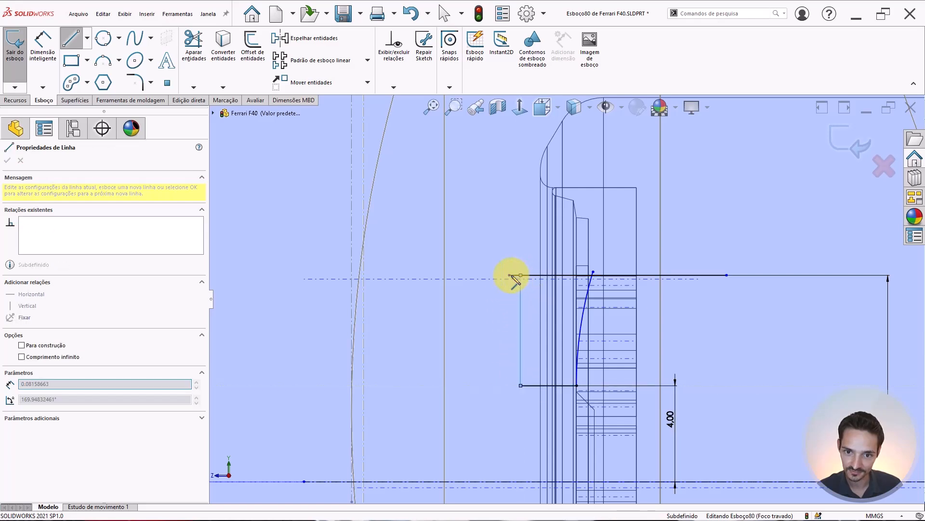
key("Escape")
Step: Make the vertical line coincident with the upper horizontal line's outer endpoint, and move it closer to the rim profile
left_click(510, 275)
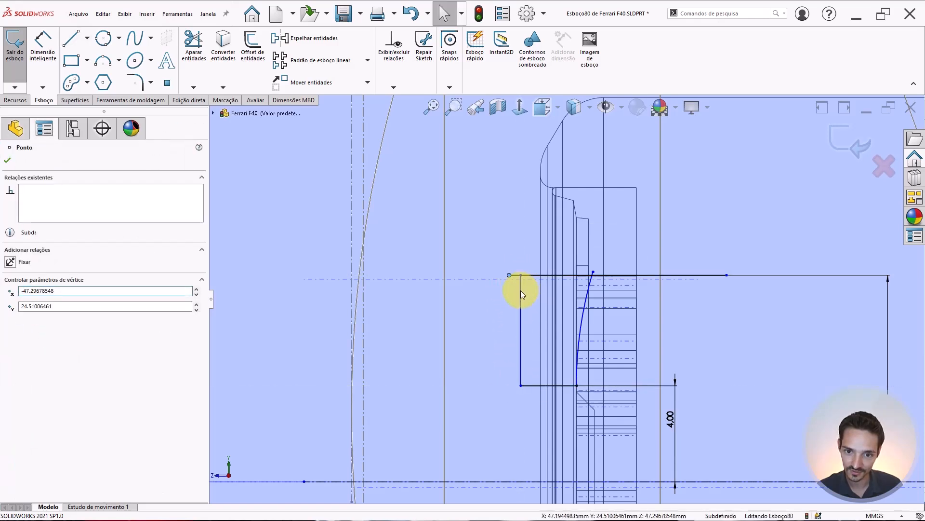
left_click(520, 291, "ctrl")
left_click(568, 248)
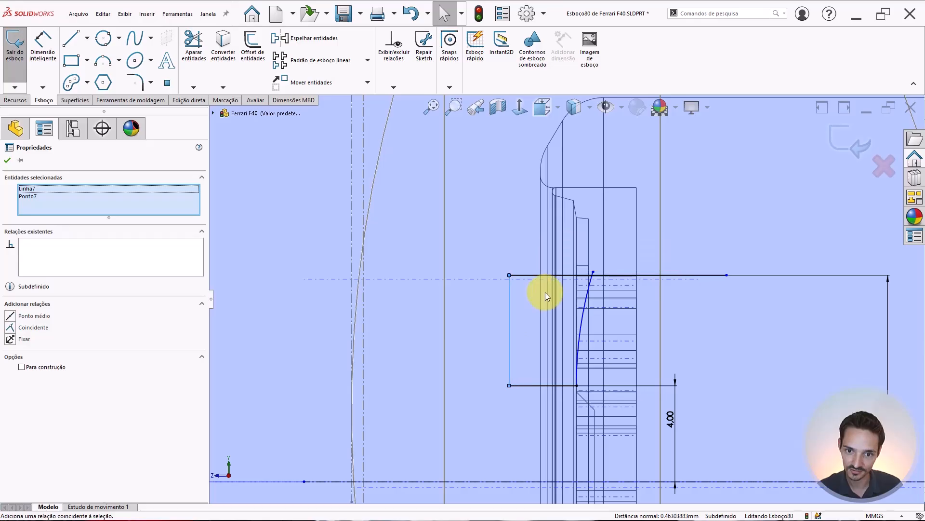
key("Escape")
scroll(583, 290, "down", 2)
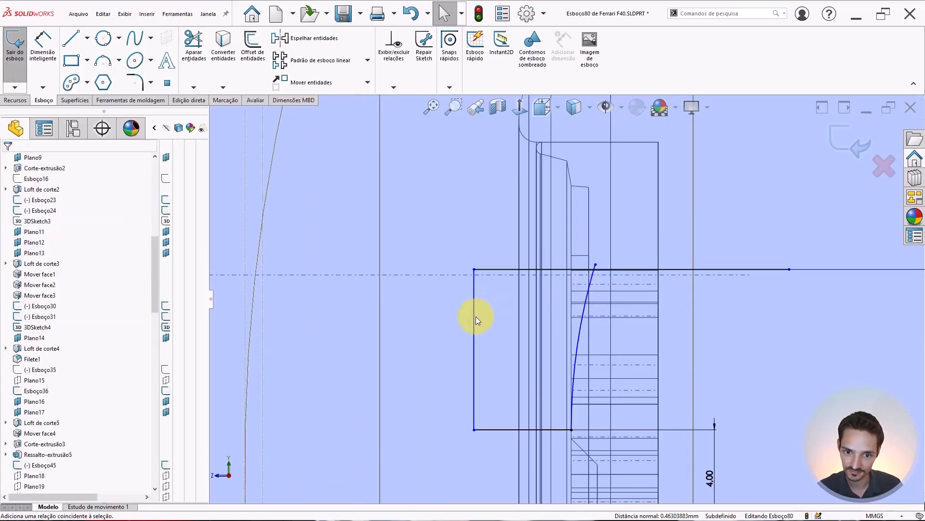
left_click_drag(474, 317, 497, 317)
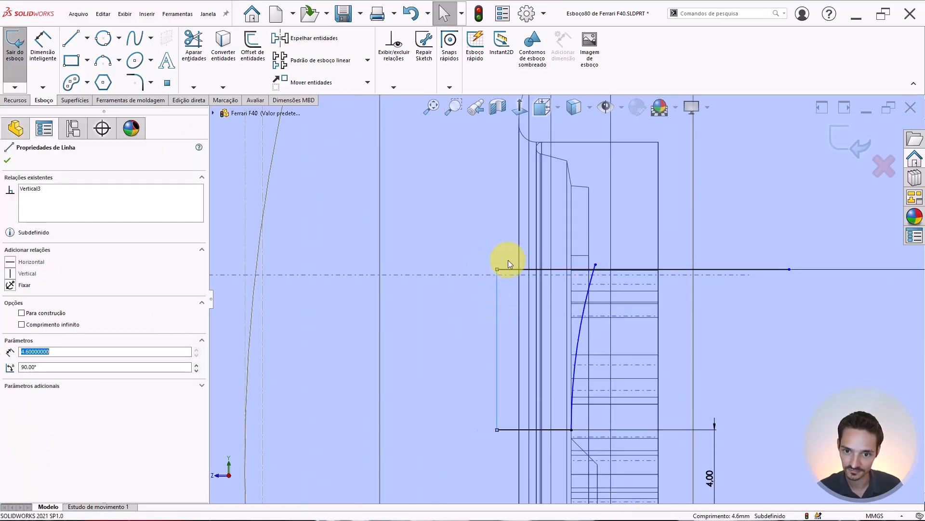
key("Escape")
Step: Merge the upper horizontal line's inner endpoint with the arc's upper endpoint to close the profile
scroll(593, 289, "down", 3)
scroll(646, 261, "up", 2)
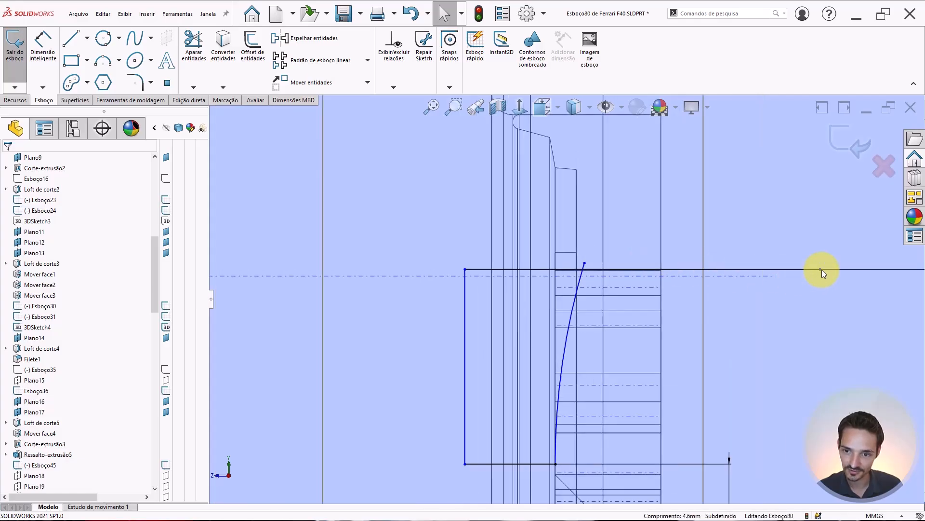
left_click(821, 269)
left_click(585, 262, "ctrl")
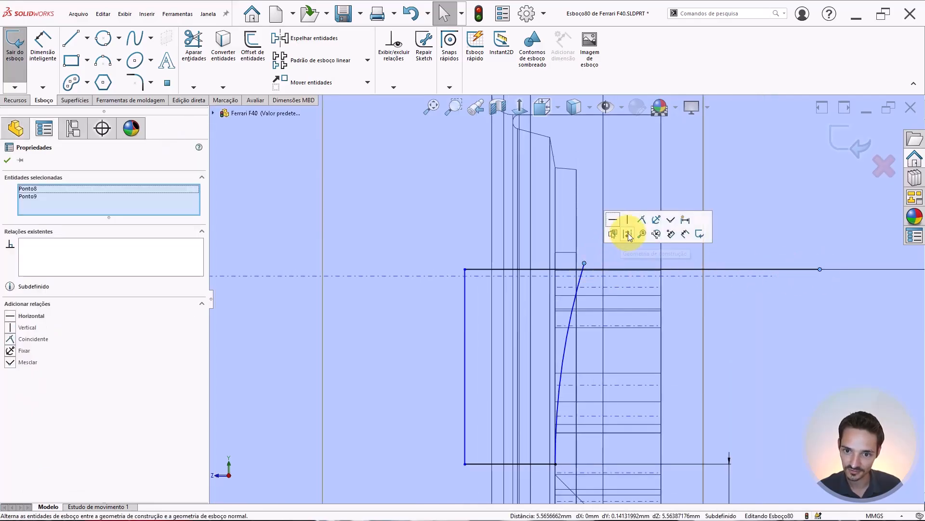
left_click(671, 221)
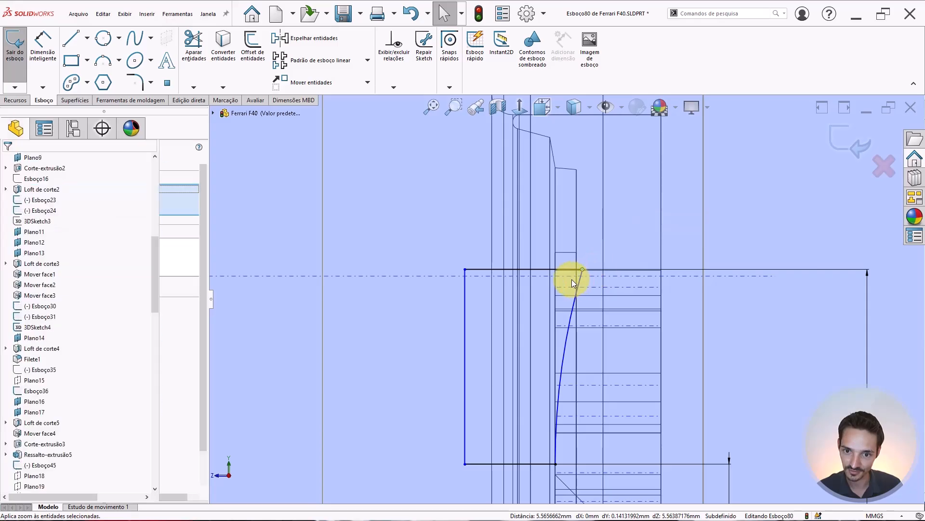
Step: Dimension the horizontal distance between the arc's upper endpoint and the rim's vertical face edge as 0.4 mm
scroll(564, 273, "down", 1)
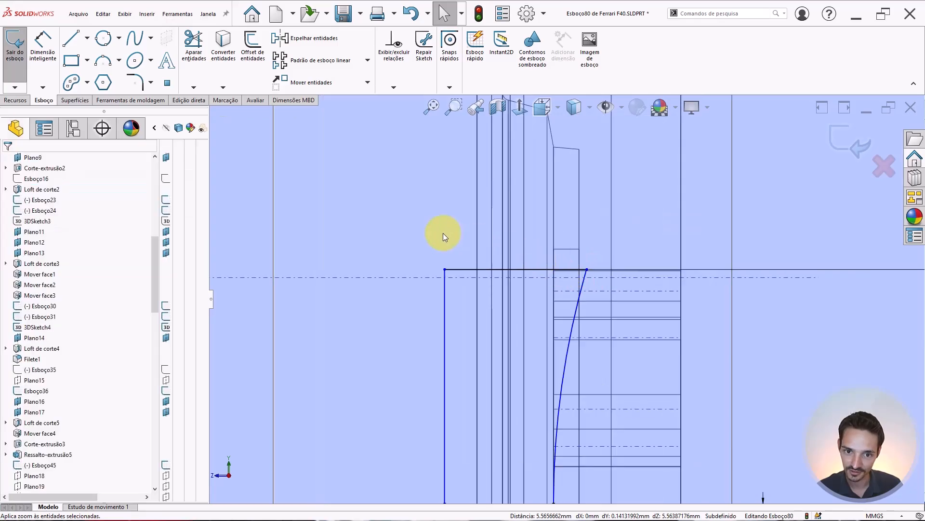
left_click(553, 285)
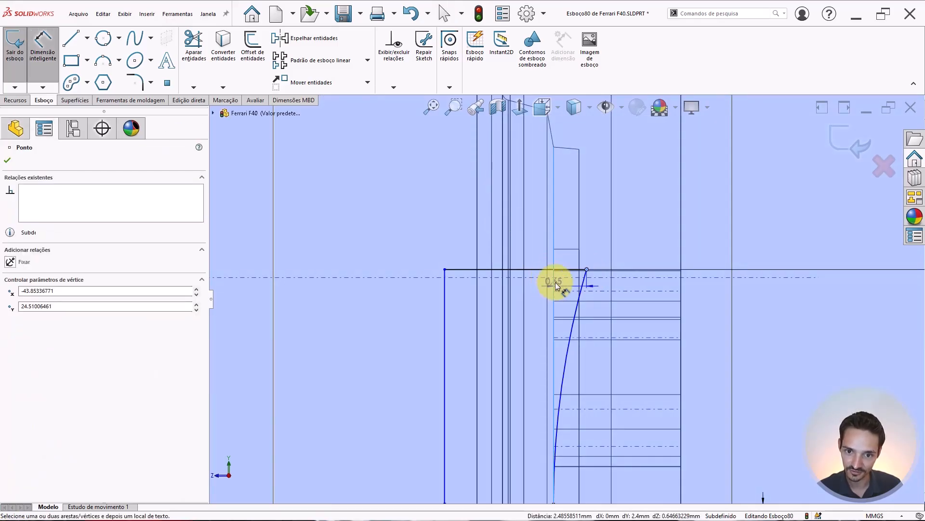
left_click(561, 233)
type("4")
key("Return")
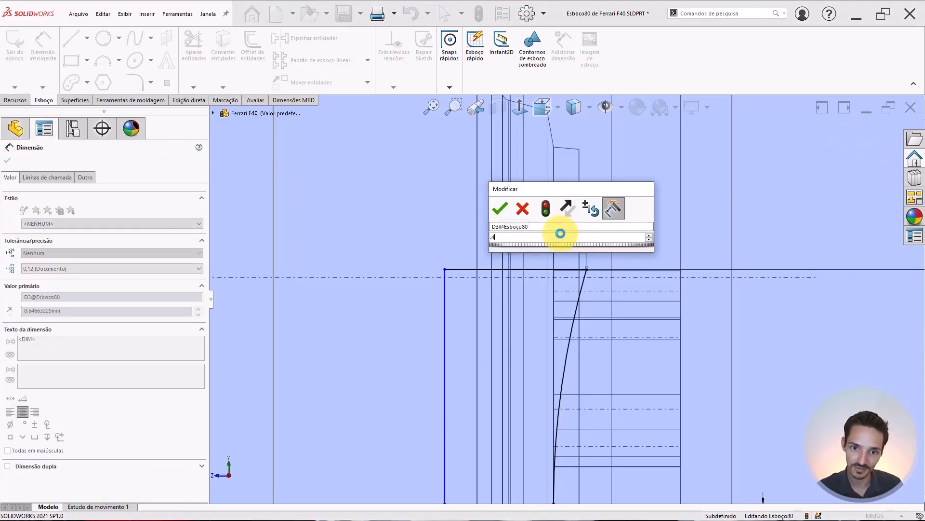
key("Escape")
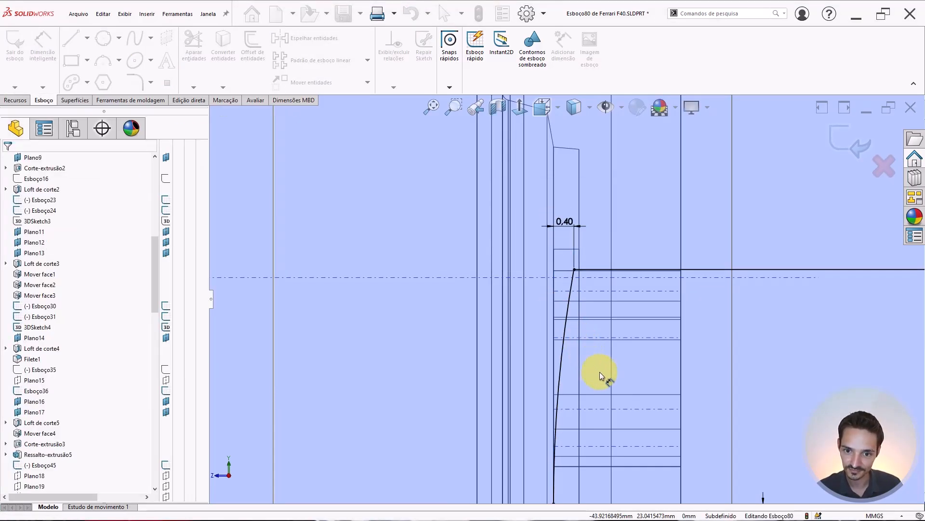
Step: Move the profile's vertical closing line back to the outer side of the rim, beyond the arc
scroll(605, 366, "up", 4)
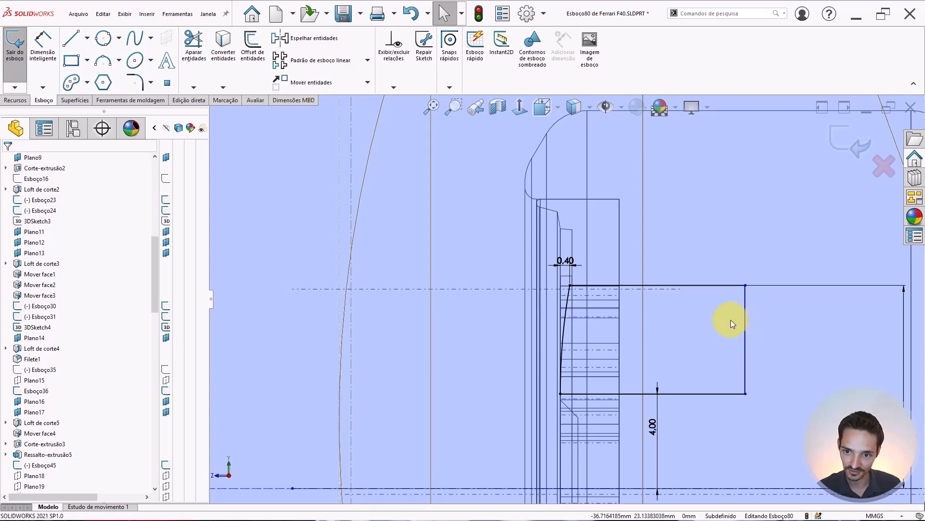
left_click(576, 331)
left_click_drag(576, 331, 472, 335)
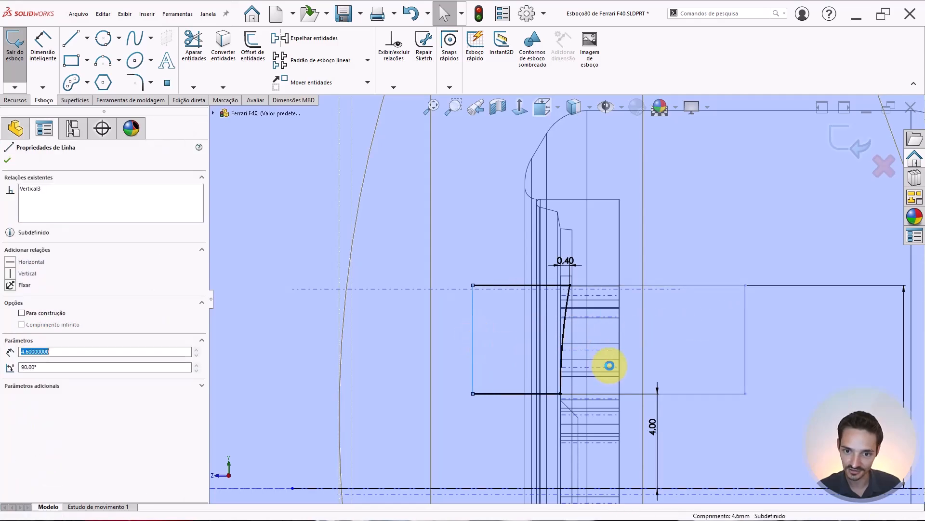
scroll(597, 363, "down", 2)
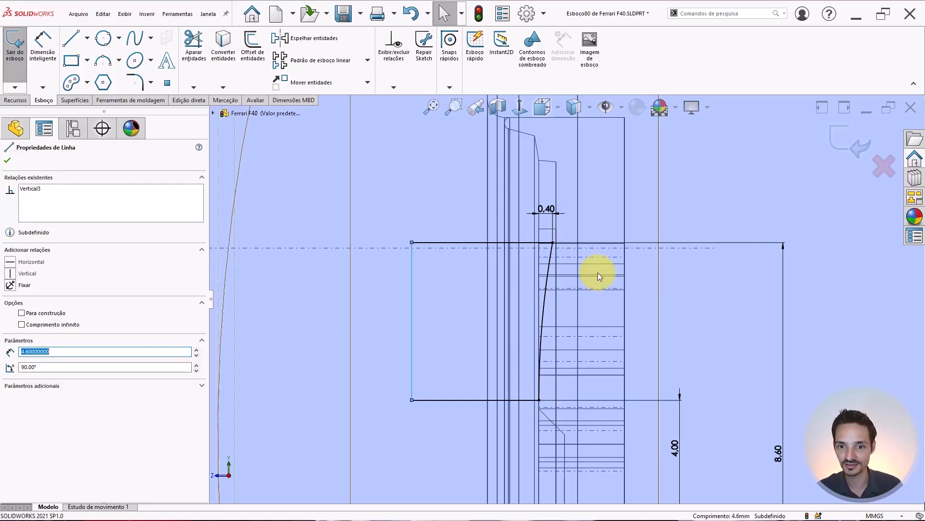
Step: Set the horizontal distance between the arc's upper endpoint and the rim's vertical face edge to 0.5 mm
scroll(600, 267, "down", 2)
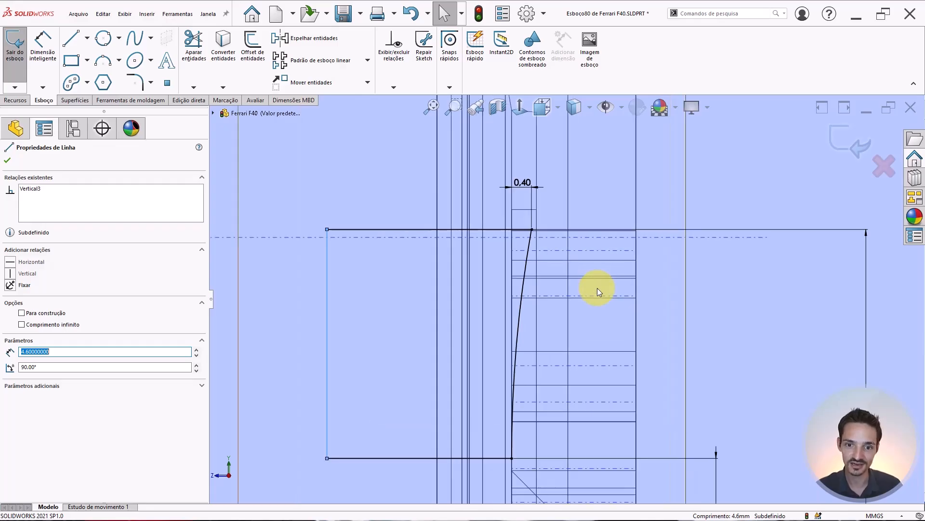
scroll(486, 242, "down", 1)
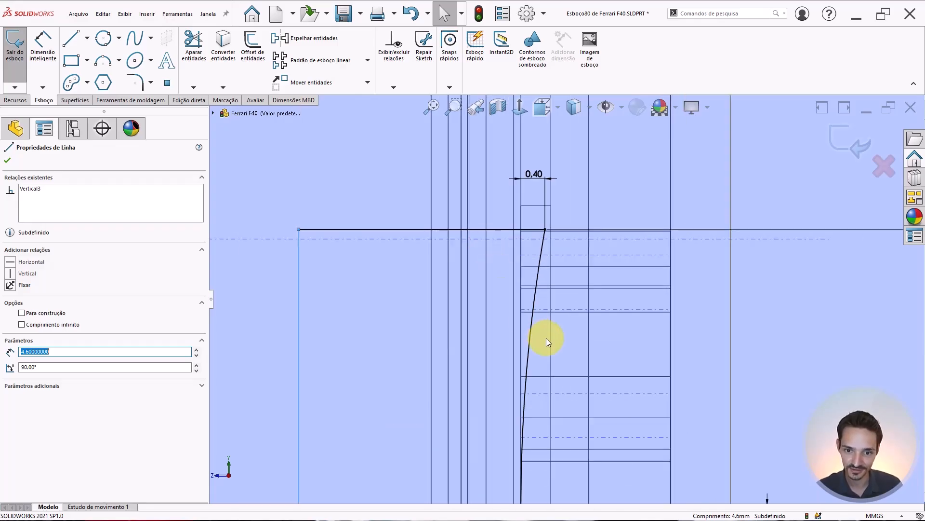
double_click(534, 176)
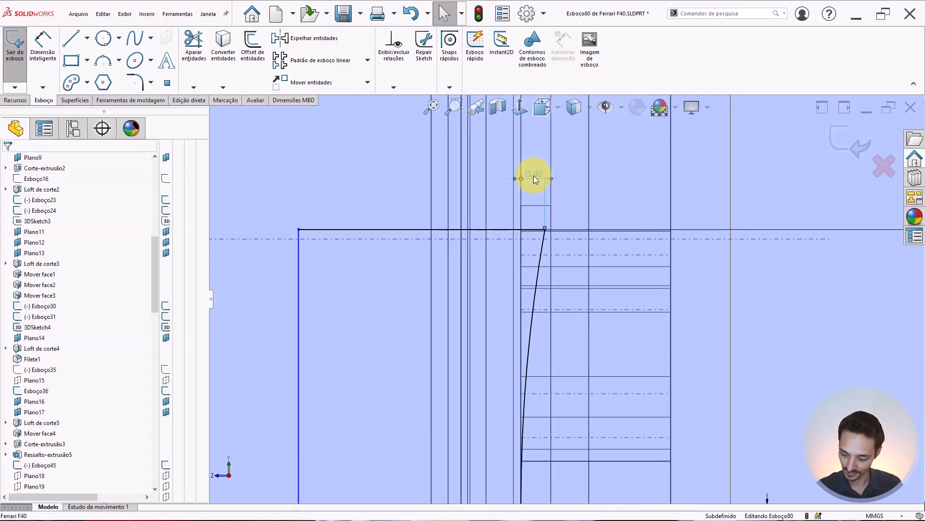
key("Escape")
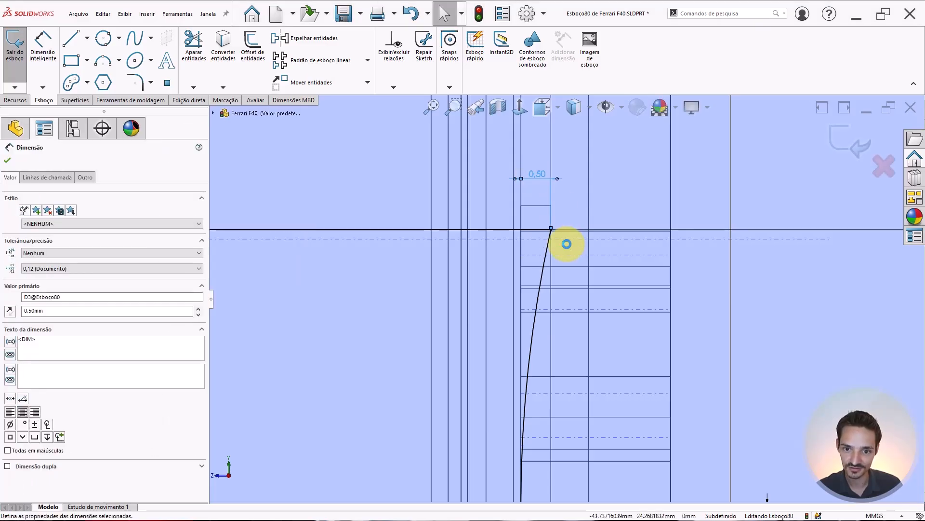
key("Escape")
Step: Move the profile's vertical closing line closer to the arc, just outside the rim's outer face
scroll(559, 264, "up", 3)
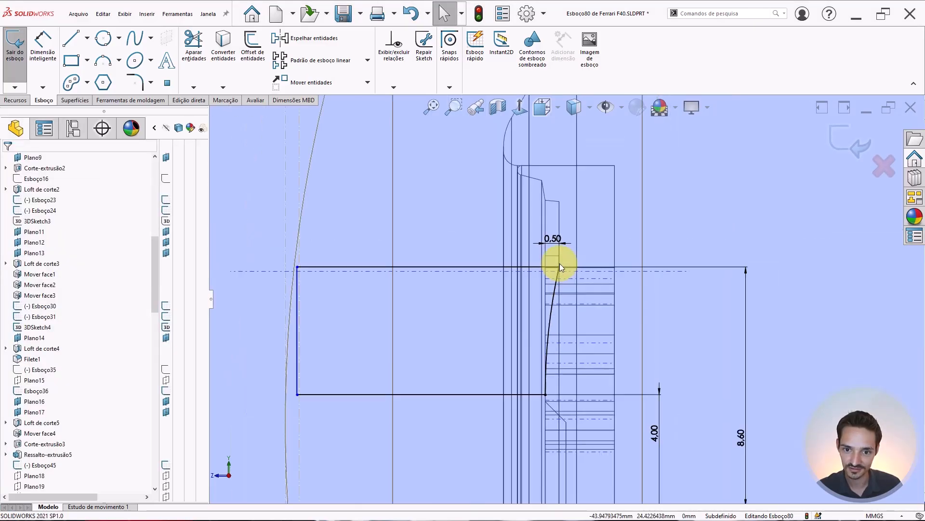
left_click_drag(298, 327, 472, 328)
scroll(460, 330, "up", 4)
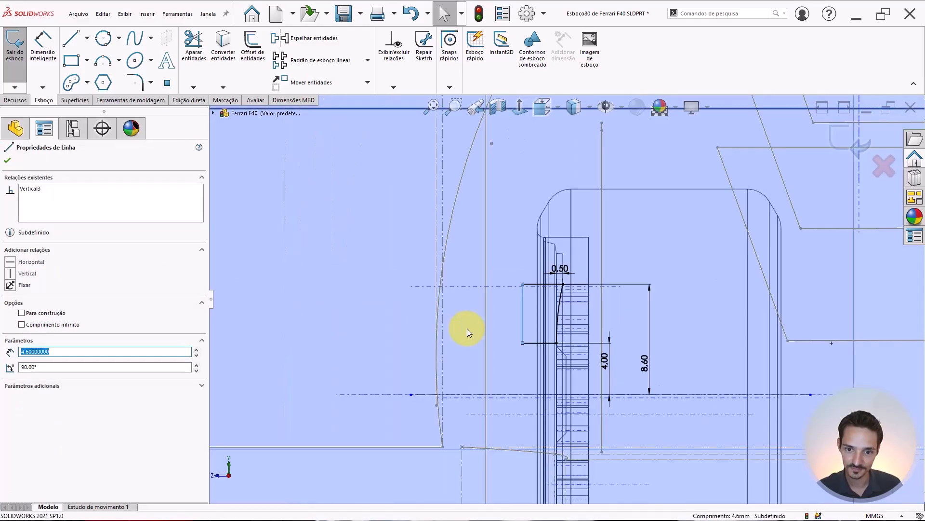
key("Escape")
Step: Hide all reference item types and show the wheel shaded with edges in an angled view of the rim face
scroll(531, 328, "up", 2)
scroll(560, 320, "up", 1)
middle_click_drag(561, 318, 595, 355)
left_click(602, 111)
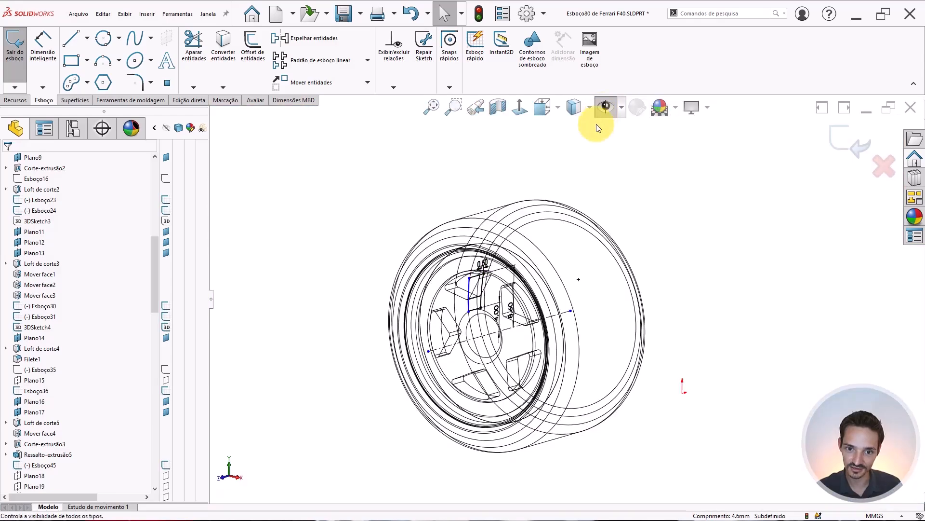
mouse_move(504, 314)
middle_mouse_down()
mouse_move(524, 311)
mouse_move(544, 231)
mouse_move(500, 276)
middle_mouse_up()
left_click(579, 102)
left_click(579, 128)
scroll(502, 269, "down", 5)
Step: Set up a merged revolved boss of the profile around the wheel's centre line with a mid-plane direction
left_click(15, 100)
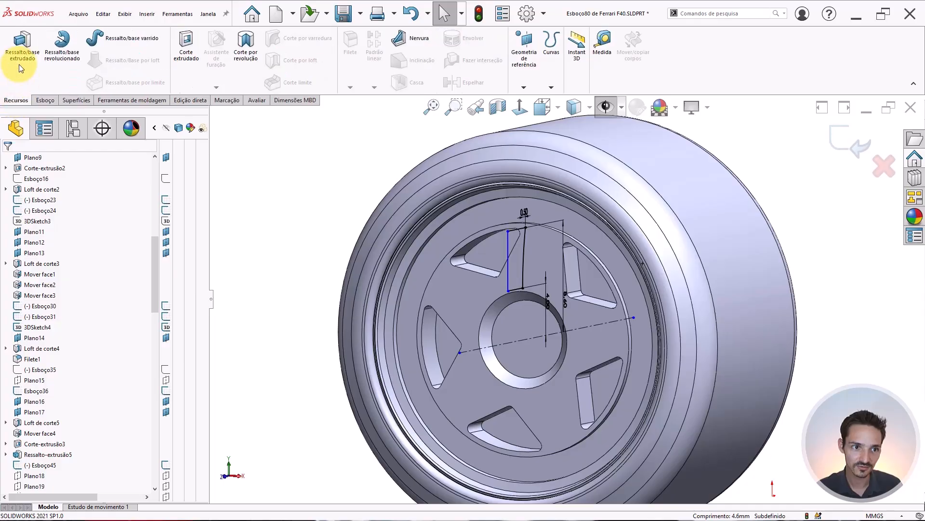
left_click(60, 56)
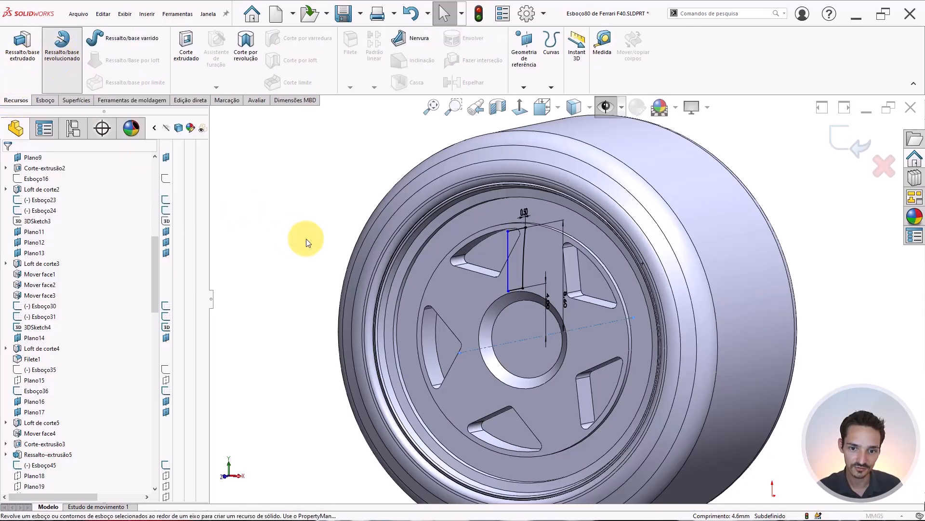
middle_click_drag(554, 305, 560, 273)
scroll(552, 302, "down", 2)
scroll(553, 289, "down", 2)
mouse_move(255, 378)
middle_mouse_down()
mouse_move(429, 351)
mouse_move(404, 265)
middle_mouse_up()
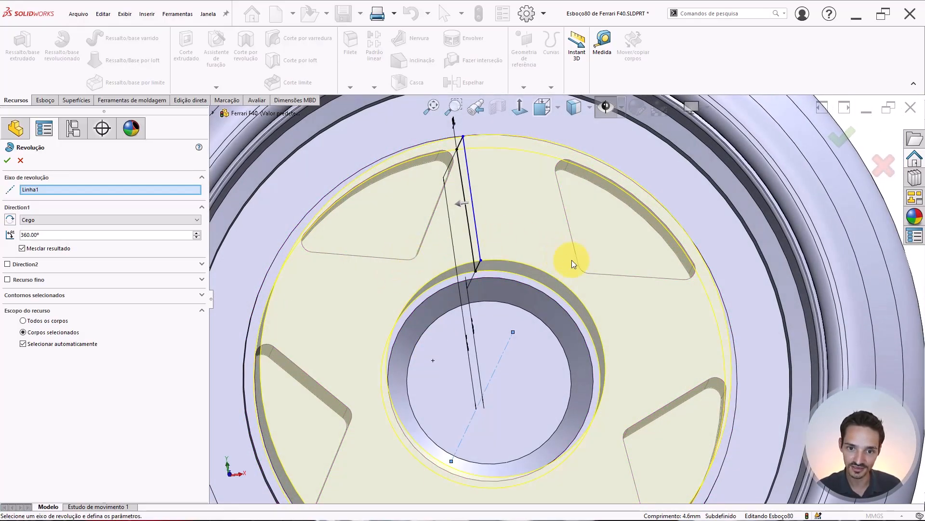
middle_click_drag(571, 259, 562, 268)
left_click(85, 219)
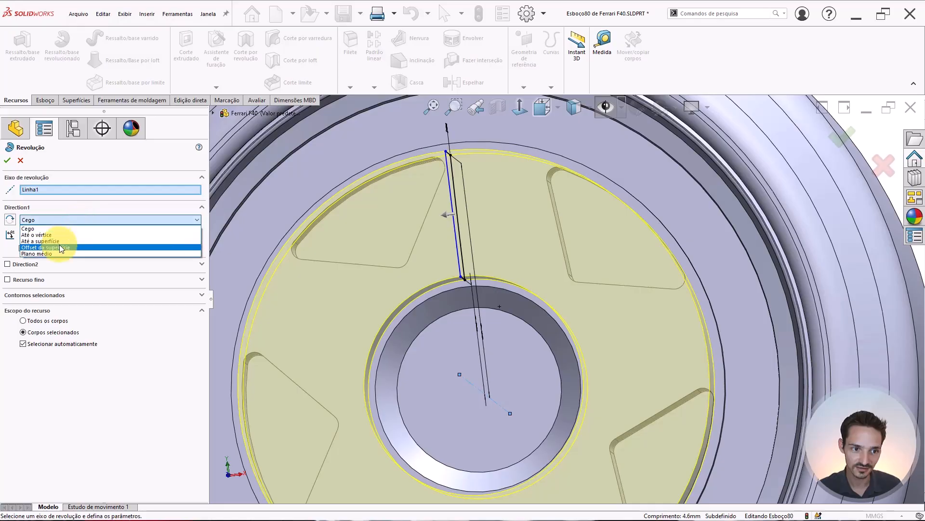
left_click(53, 253)
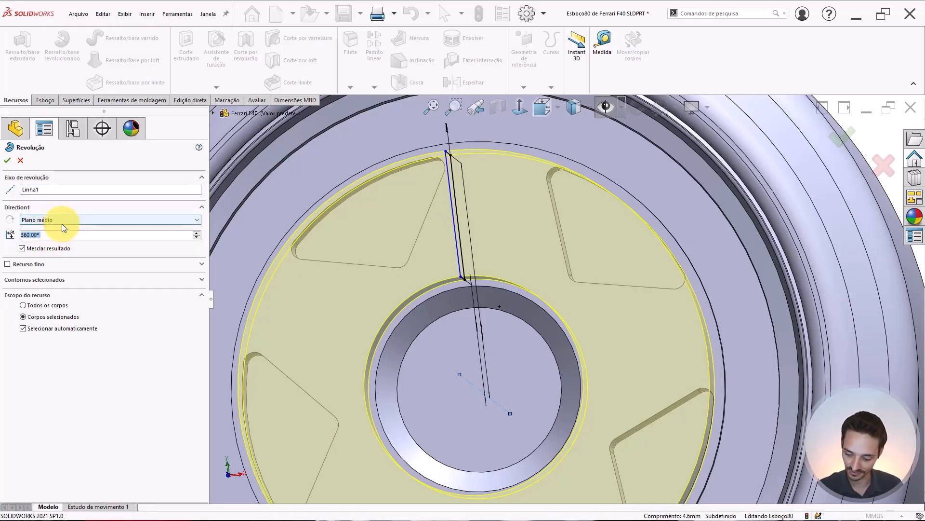
Step: Set the revolve angle to 120° and create the revolved boss
type("180")
key("Return")
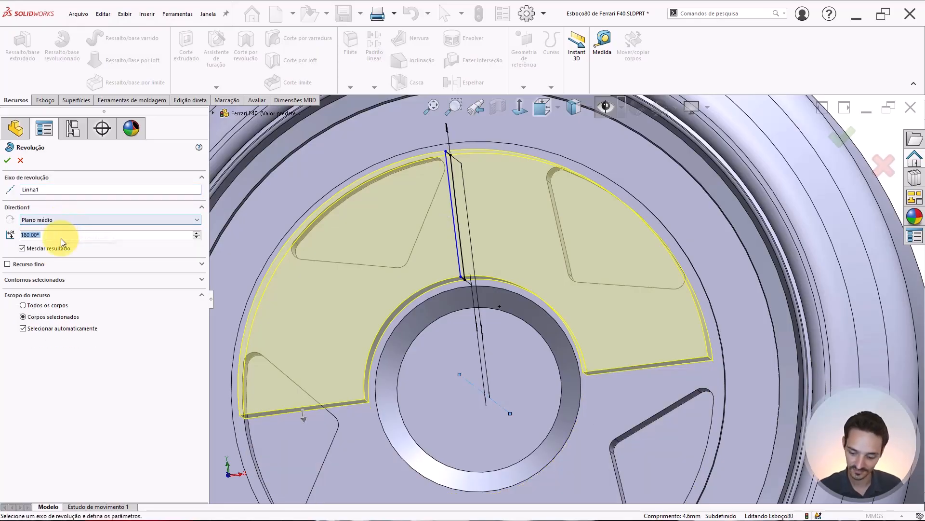
type("120")
key("Return")
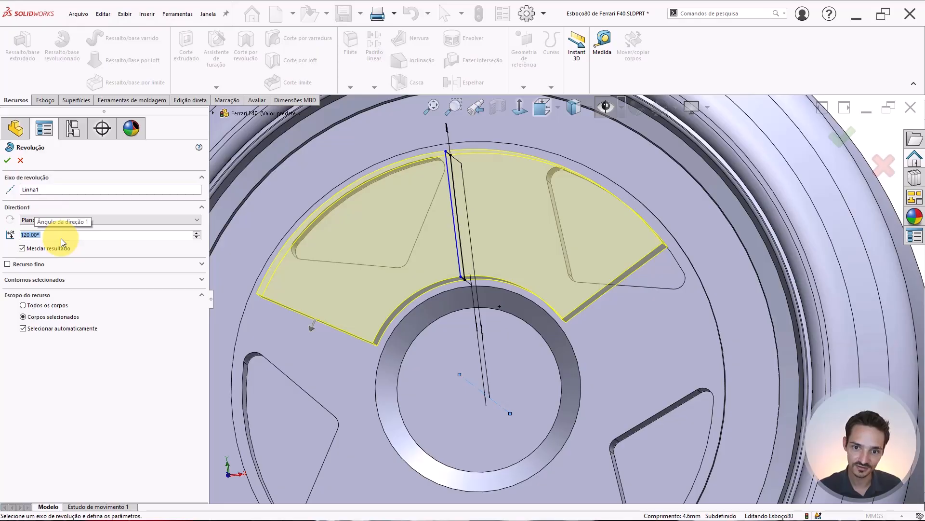
middle_click_drag(532, 267, 538, 271)
key("Return")
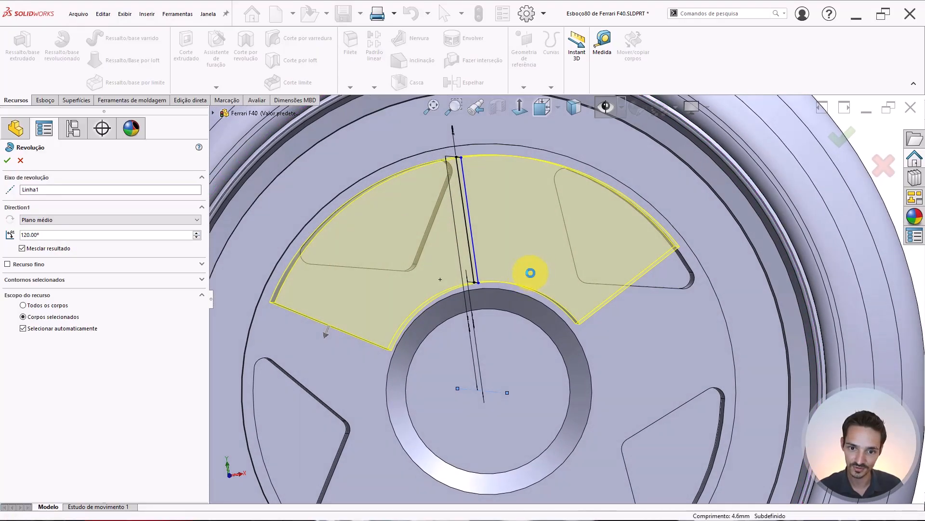
Step: Start a new sketch on the front face of the revolved 120° sector
scroll(531, 273, "up", 4)
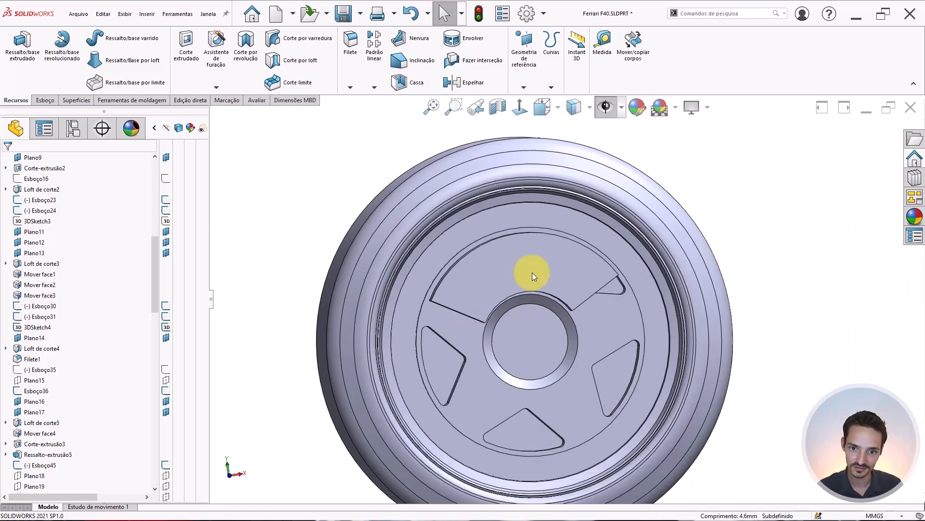
left_click(557, 270)
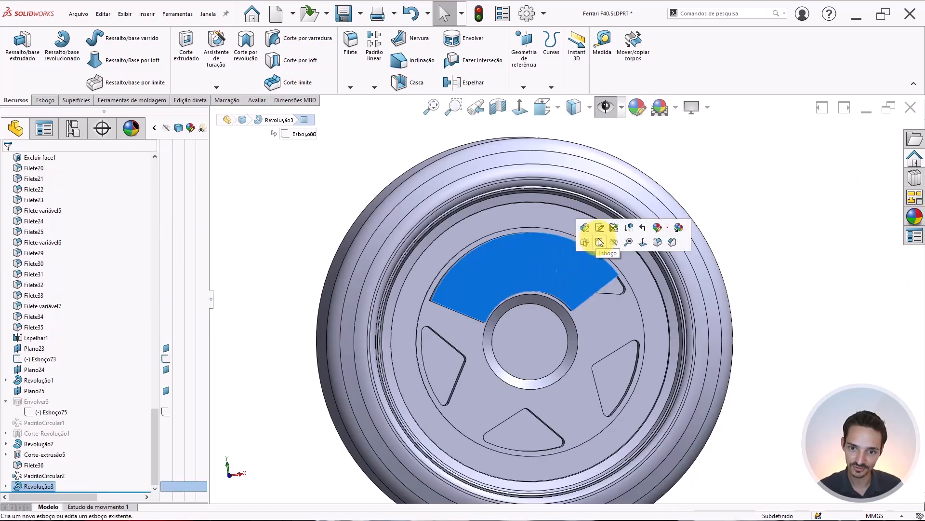
left_click(598, 238)
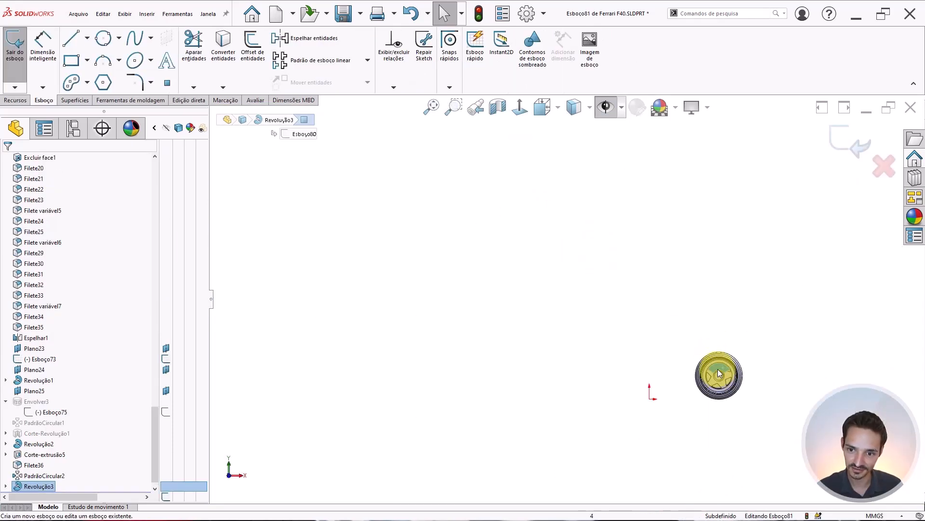
scroll(718, 372, "down", 6)
key("Escape")
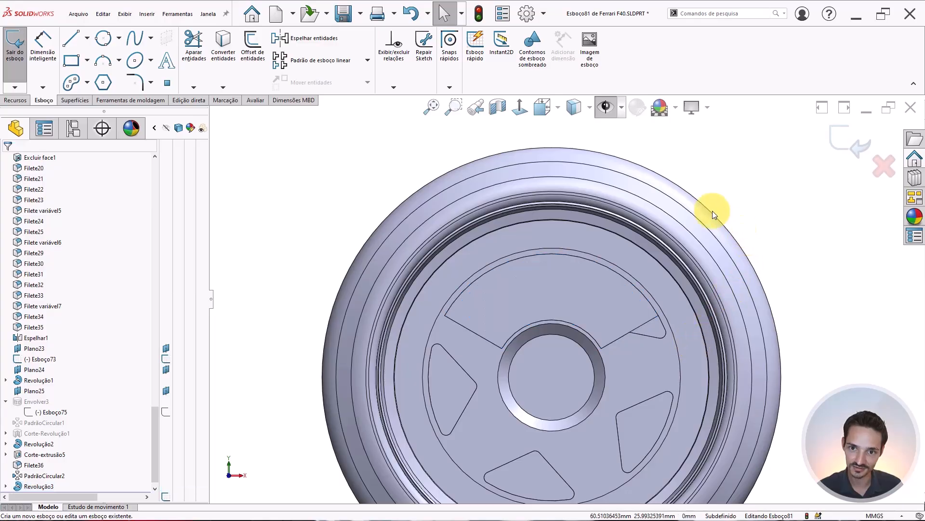
Step: Switch the display style to wireframe so the rim's pocket edges show behind the revolved sector
left_click(574, 111)
left_click(573, 199)
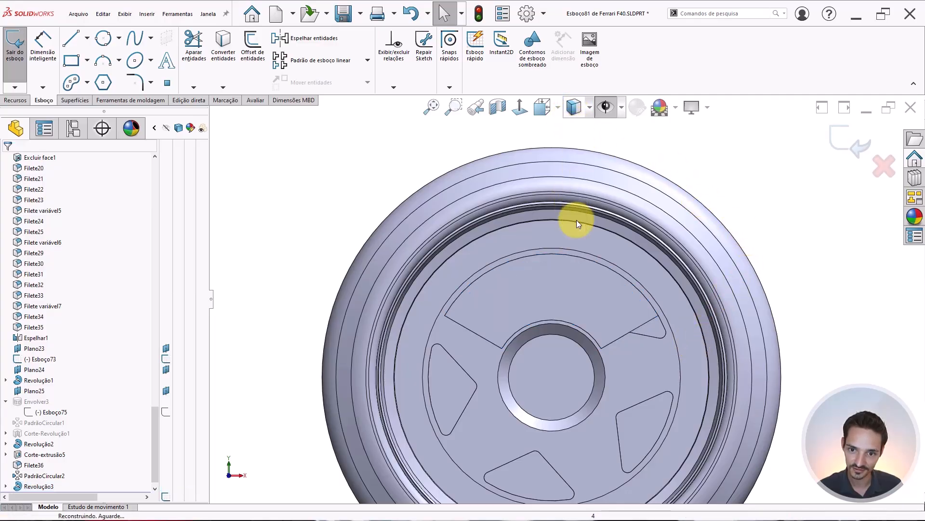
scroll(576, 309, "down", 2)
scroll(519, 273, "down", 2)
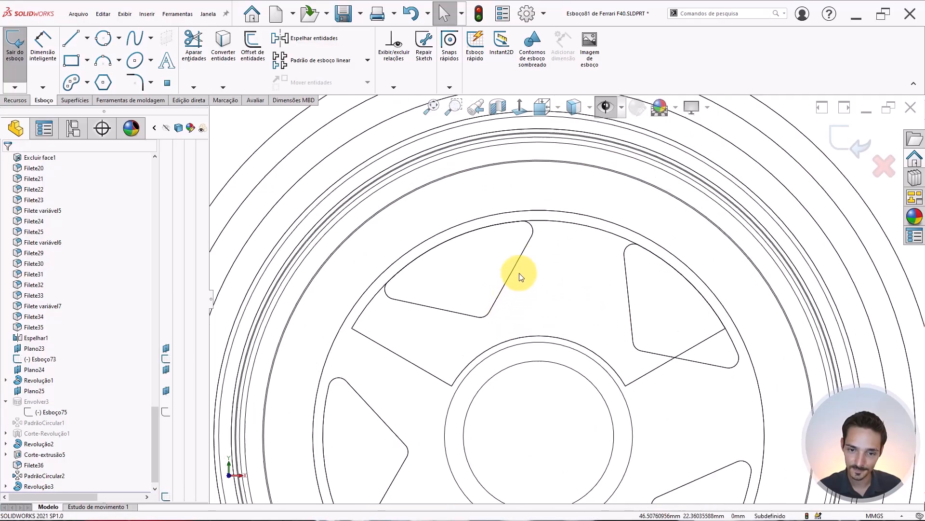
scroll(559, 300, "up", 2)
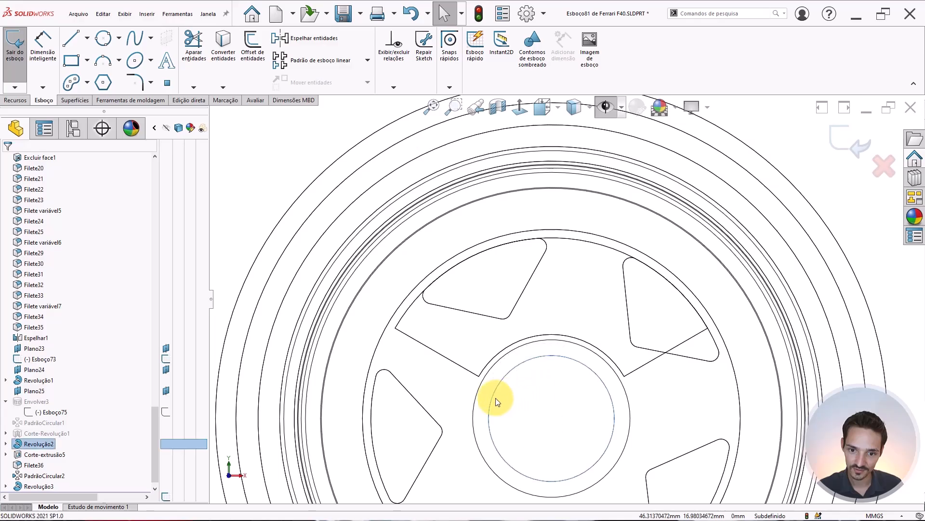
Step: Sketch three connected lines outlining a spoke between the two upper pockets, from the hub past the outer pocket circle and back
key("l")
scroll(533, 337, "down", 1)
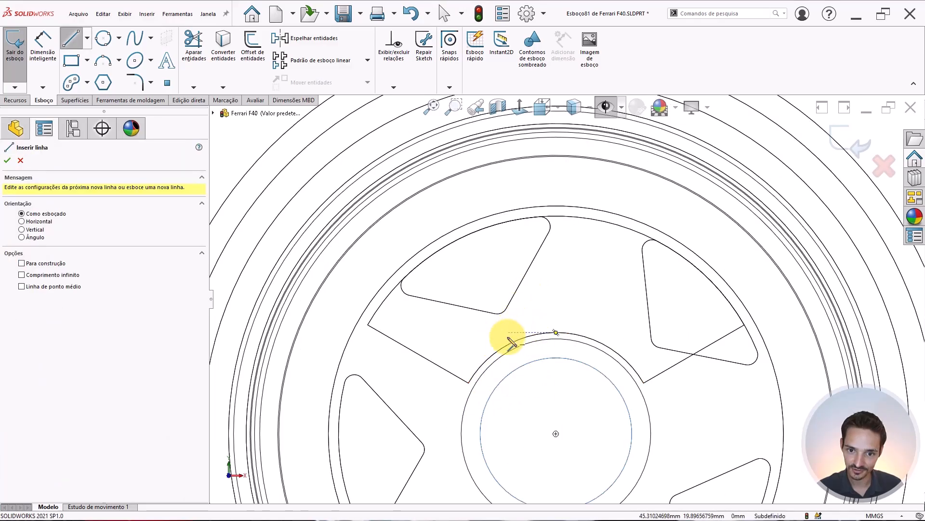
key("Escape")
left_click(492, 377)
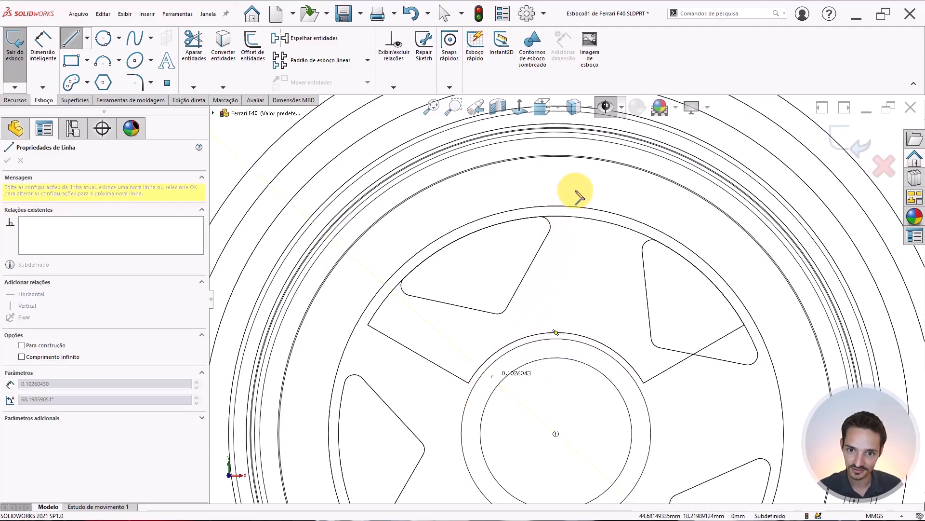
left_click(582, 180)
left_click(629, 191)
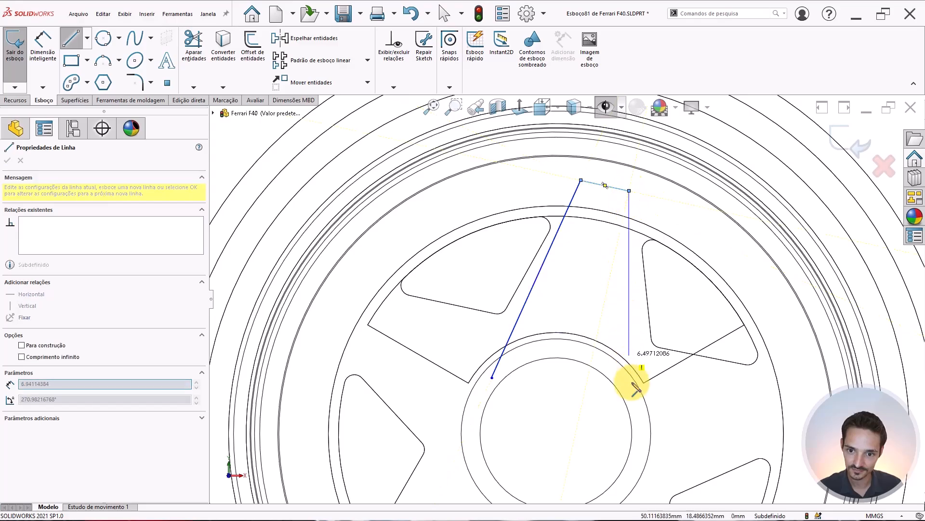
left_click(639, 427)
key("Escape")
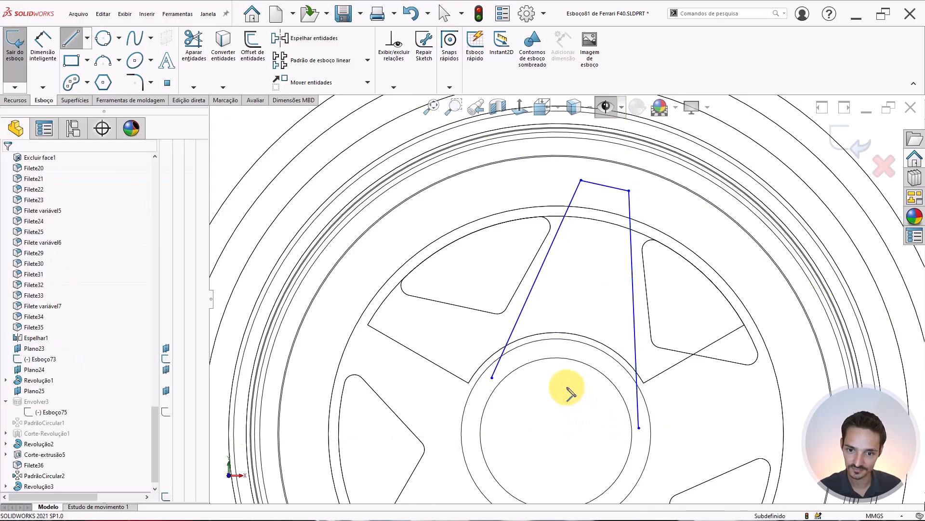
Step: Draw a construction line from the wheel centre to the midpoint of the spoke outline's short outer line
scroll(641, 328, "down", 2)
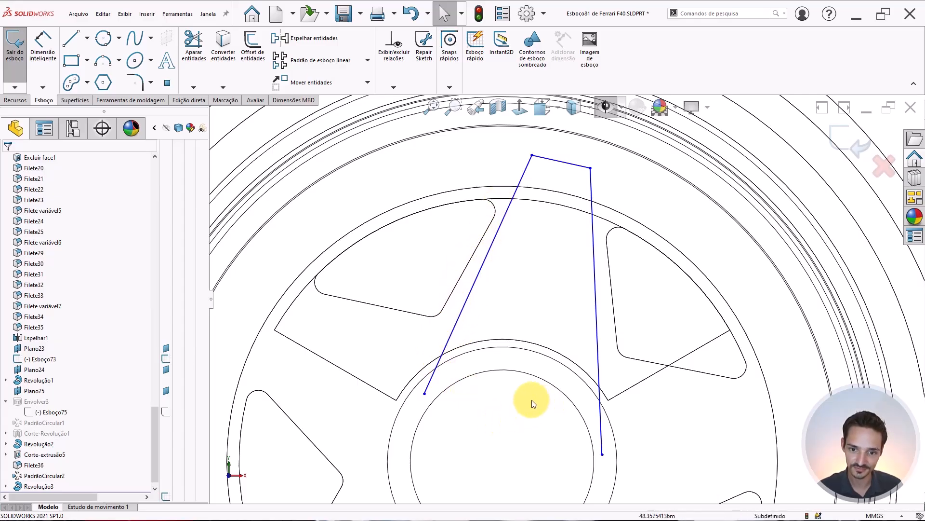
right_click_drag(492, 409, 551, 413)
scroll(553, 412, "up", 4)
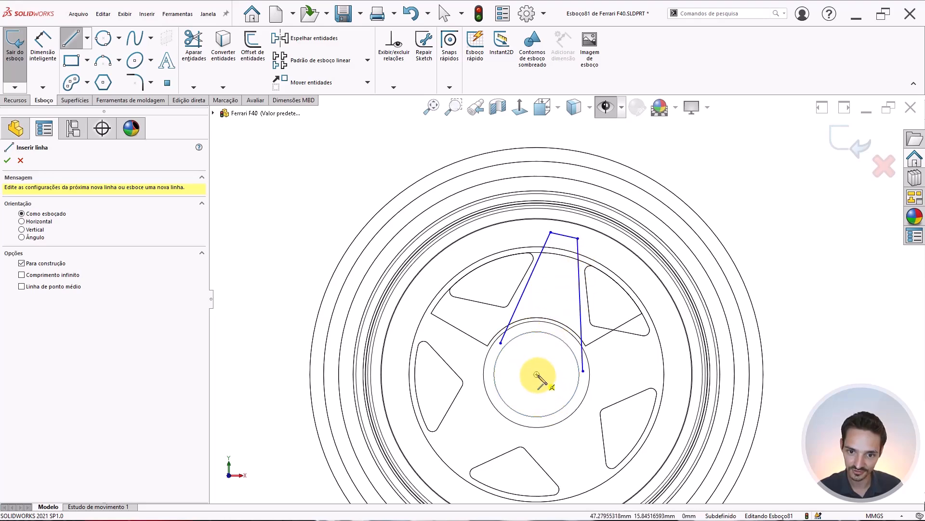
left_click_drag(538, 377, 565, 235)
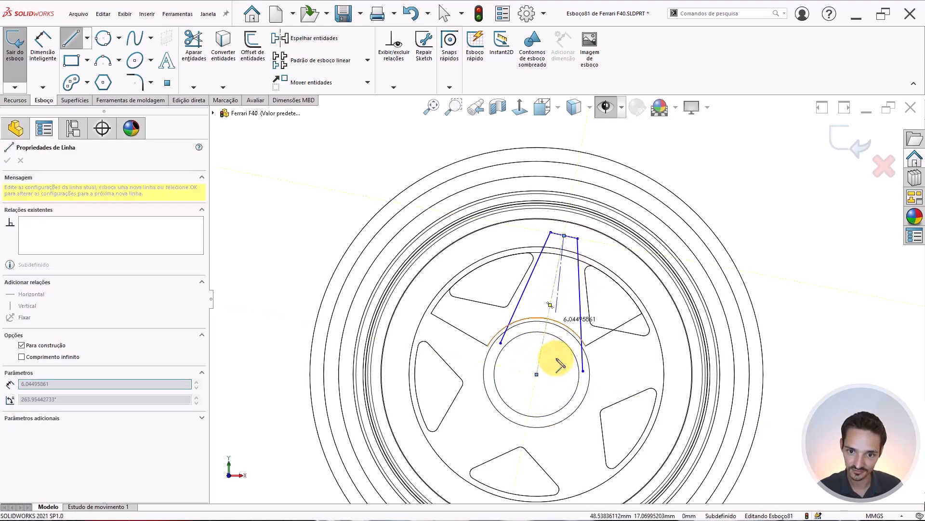
key("Escape")
Step: Close the spoke outline with a line about 6.1 mm long between its two open endpoints at the hub
scroll(555, 355, "down", 3)
key("l")
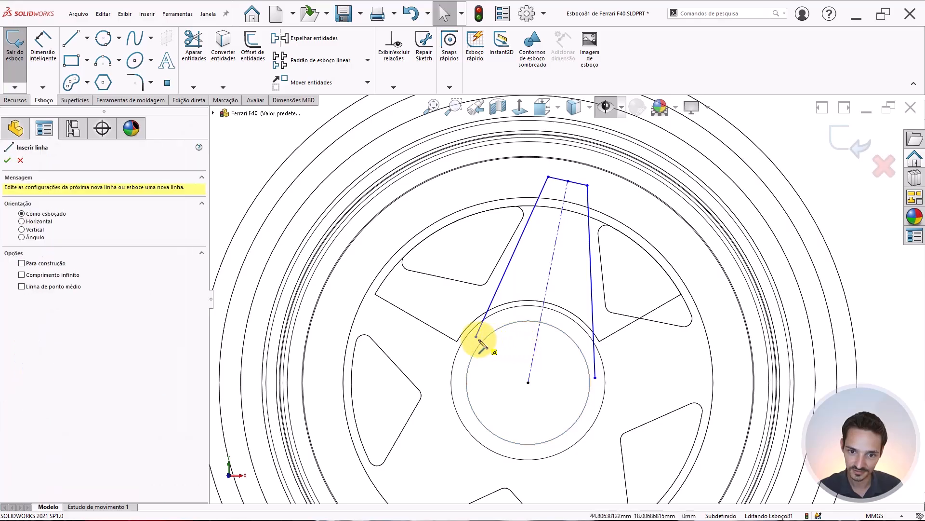
left_click_drag(477, 336, 596, 378)
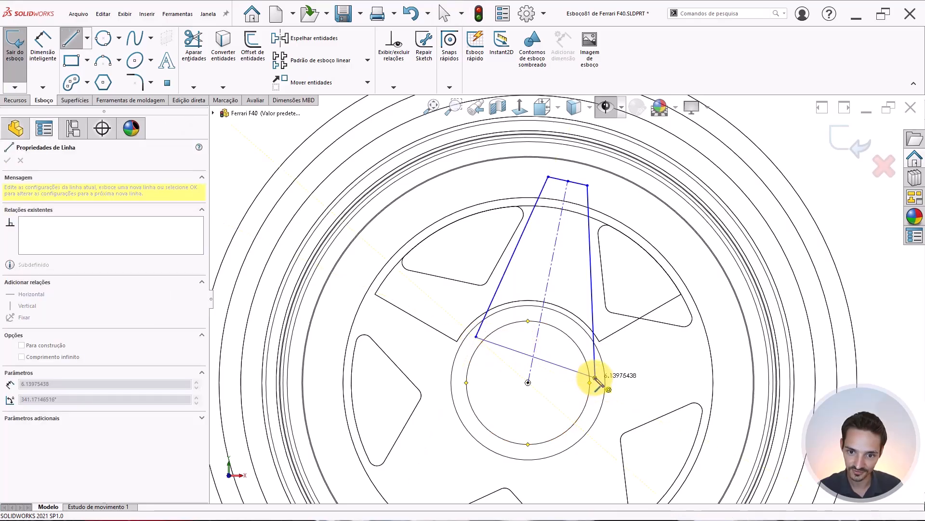
key("Escape")
Step: Make the spoke outline's two long side lines symmetric about the construction line
left_click_drag(611, 259, 501, 293)
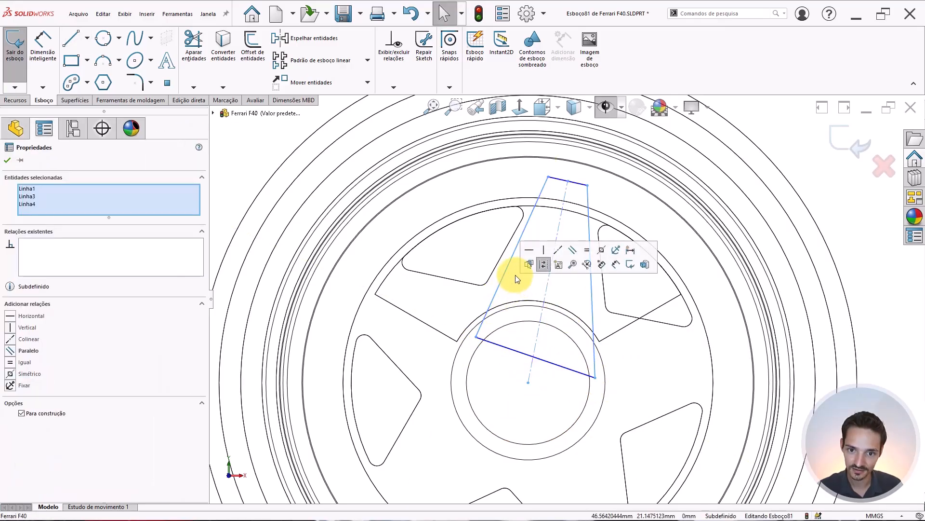
left_click(602, 250)
left_click(644, 277)
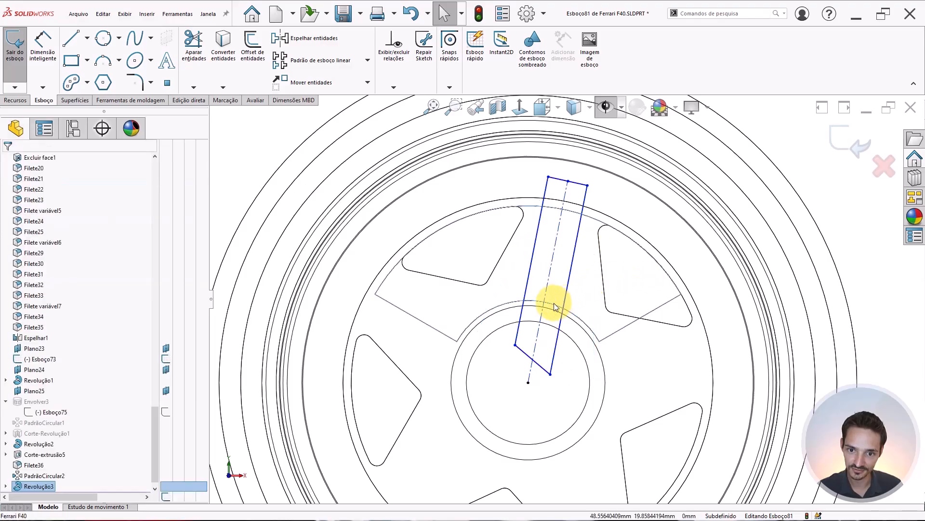
Step: Widen the symmetric spoke outline by moving its lower inner corner outward, and select its side lines to check their symmetry
left_click(552, 374)
left_click_drag(551, 375, 573, 376)
left_click(576, 363)
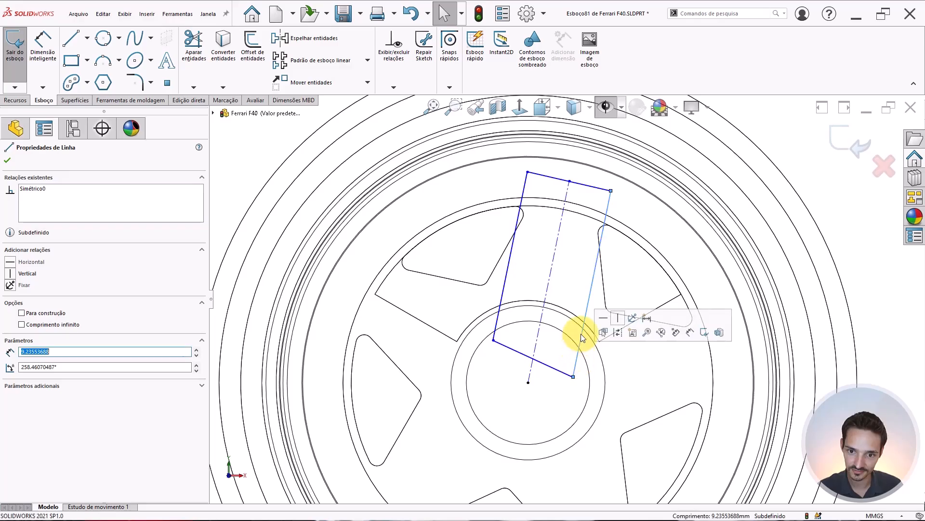
left_click(502, 302)
scroll(512, 281, "down", 2)
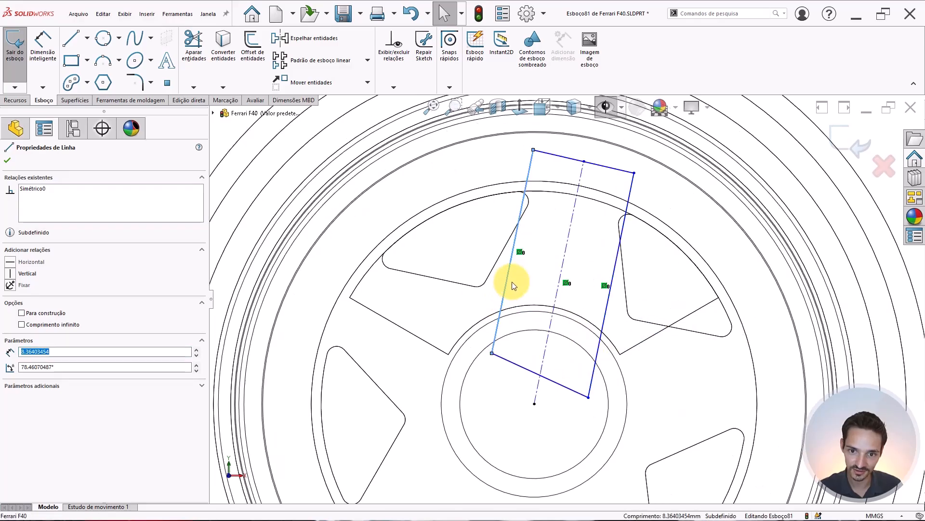
Step: Undo the last spoke outline edits and make the left side line parallel to the adjacent window opening's straight edge
key("ctrl+z")
key("ctrl+z")
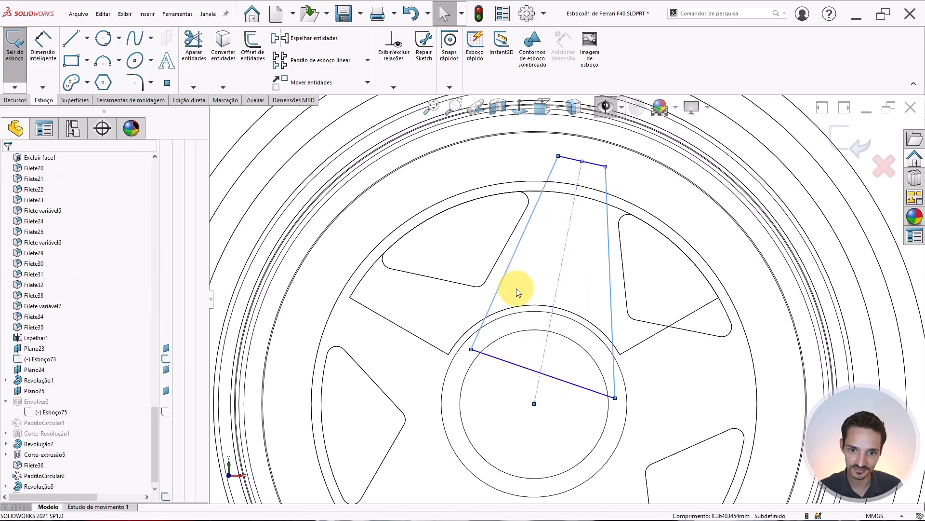
left_click(505, 250)
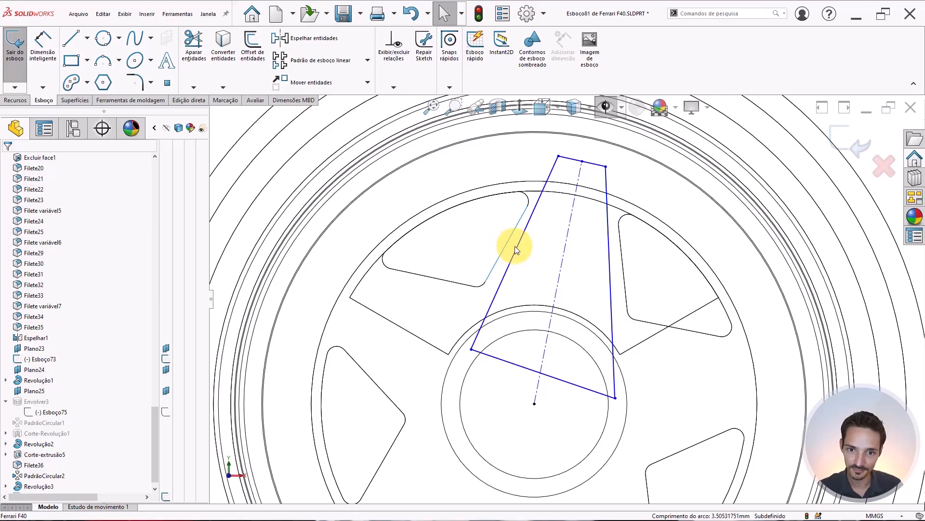
left_click(519, 244)
left_click(507, 249, "ctrl")
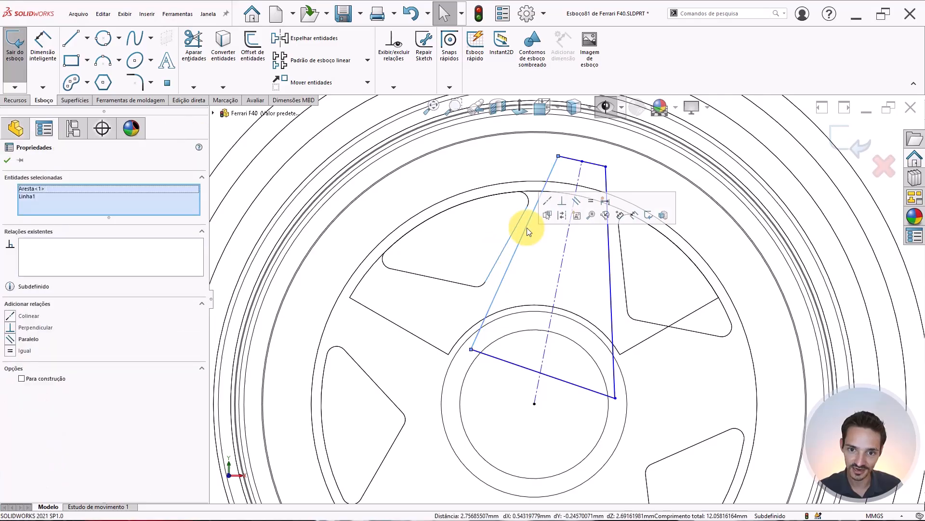
left_click(578, 203)
left_click(554, 284)
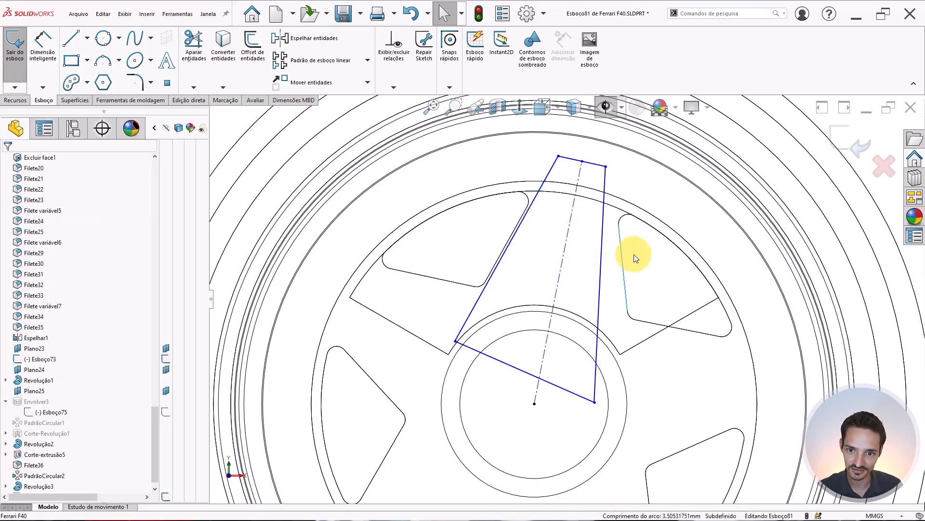
Step: Make the spoke outline's two side lines symmetric about the construction line from the wheel centre
left_click_drag(635, 254, 491, 299)
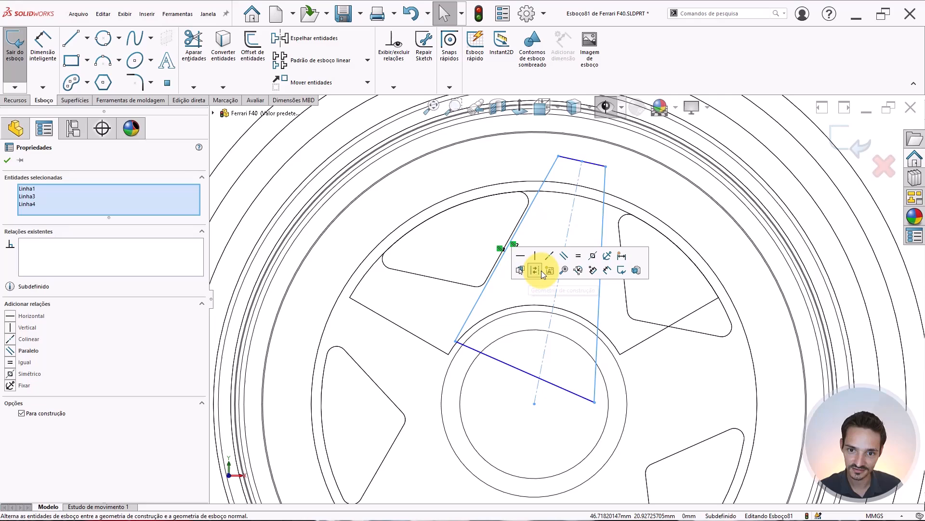
left_click(593, 259)
left_click(585, 223)
Step: Move the distorted outline's line that carries the construction midpoint down to the hub and pull the far outlying corner inward
scroll(586, 223, "up", 1)
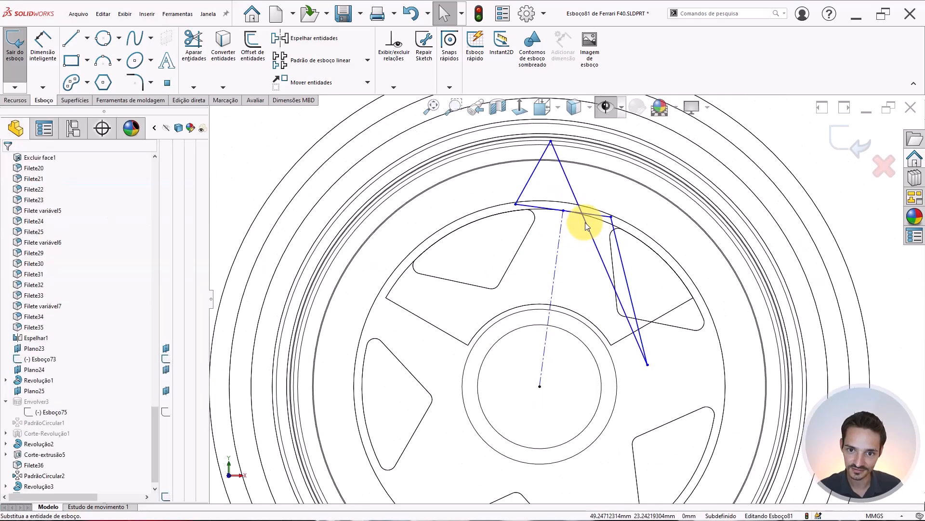
left_click_drag(553, 214, 527, 357)
scroll(573, 271, "up", 4)
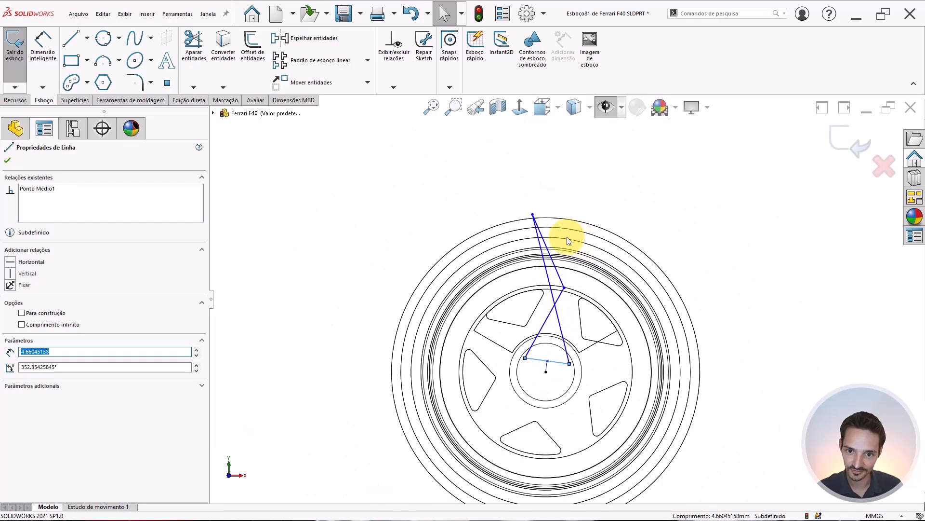
left_click(568, 240)
mouse_move(532, 224)
left_mouse_down()
mouse_move(572, 312)
mouse_move(573, 304)
mouse_move(546, 391)
left_mouse_up()
scroll(562, 319, "down", 4)
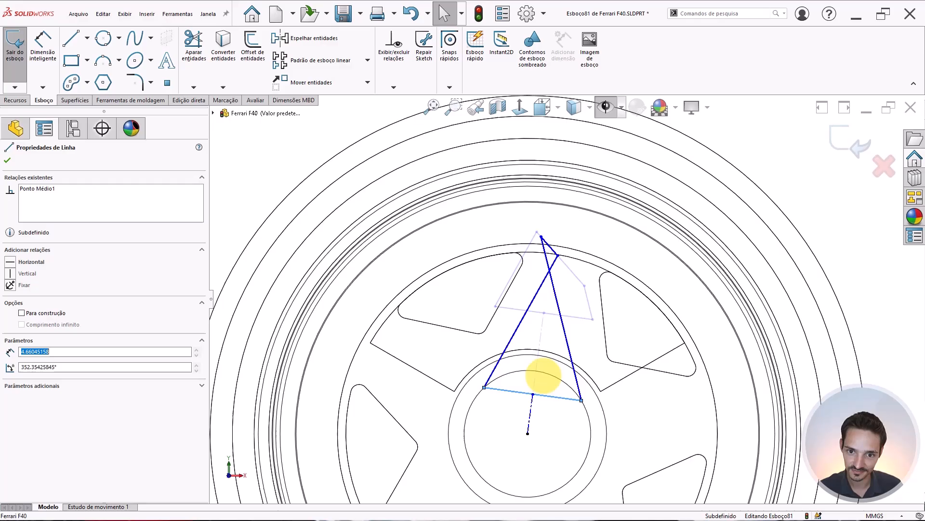
Step: Untangle the crossed outer end of the spoke outline by moving its outer corner across to the left side
left_click(552, 285)
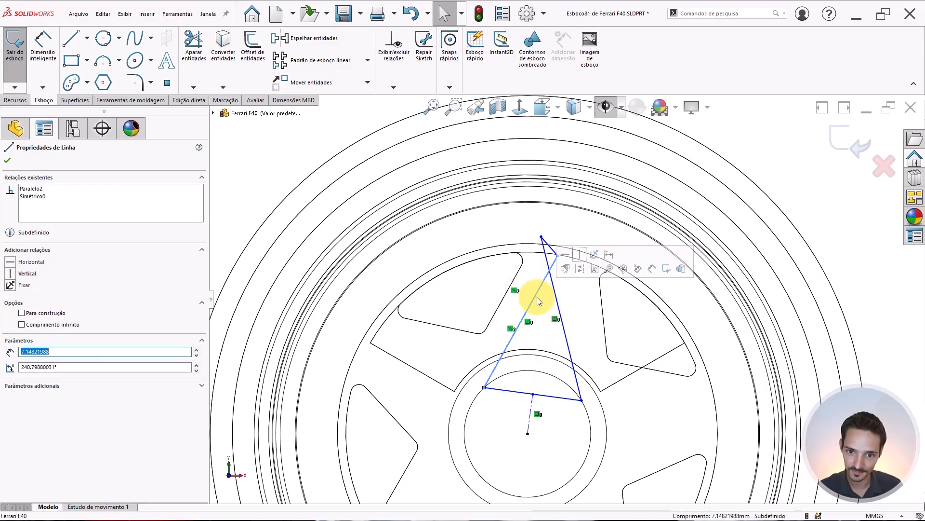
left_click(547, 256)
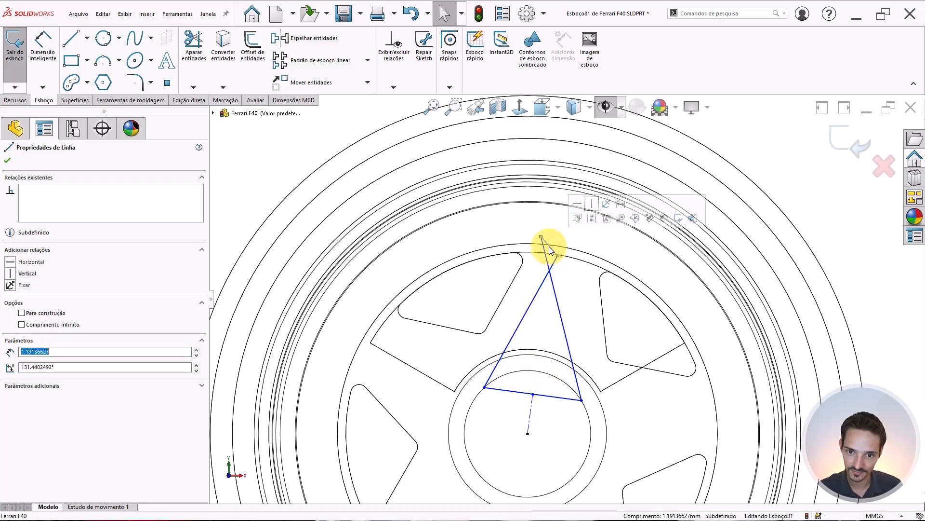
key("Escape")
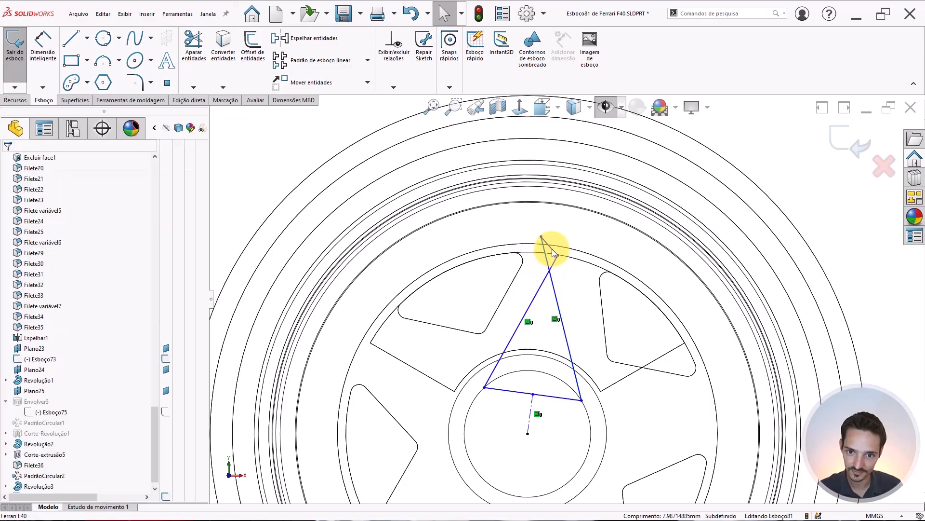
mouse_move(550, 254)
left_mouse_down()
mouse_move(537, 259)
mouse_move(533, 234)
left_mouse_up()
scroll(570, 269, "down", 2)
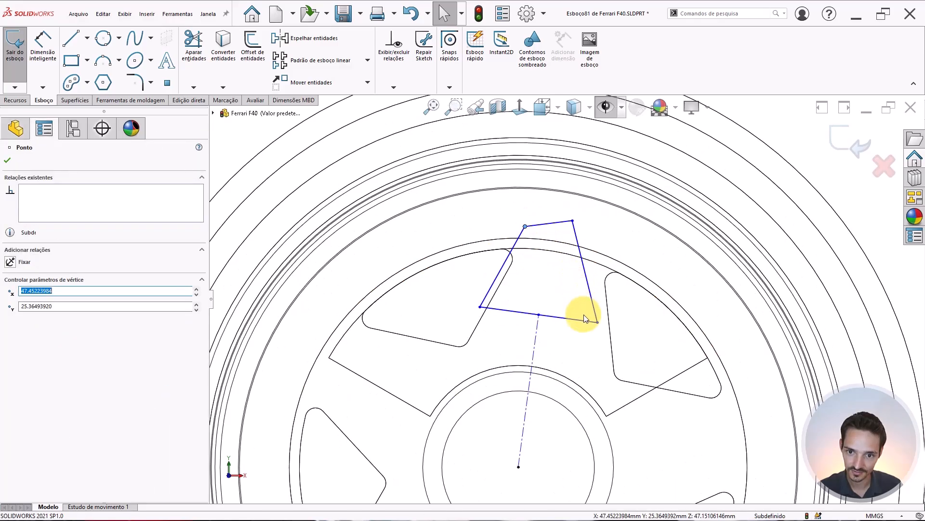
Step: Move the midpoint of the outline's inner line down toward the hub to lengthen the spoke outline
left_click_drag(539, 314, 531, 381)
scroll(576, 359, "down", 3)
left_click(578, 354)
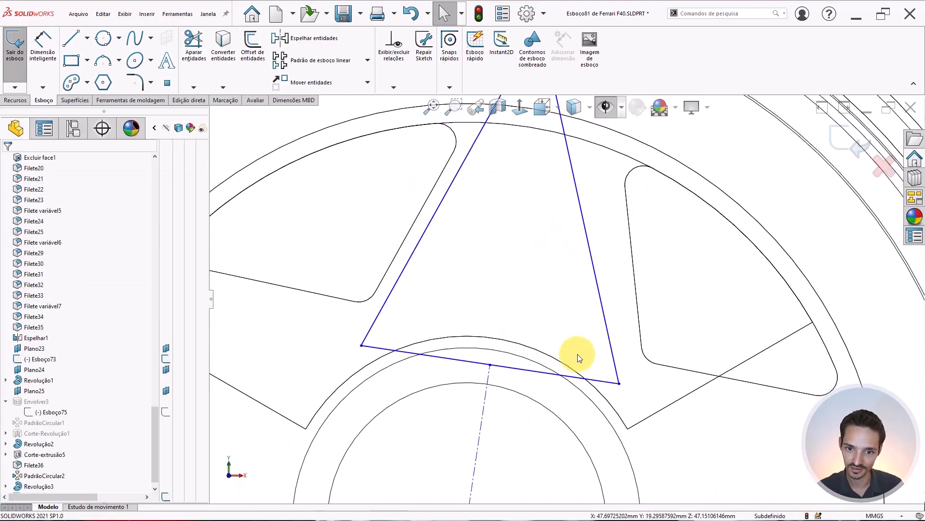
scroll(565, 300, "up", 2)
scroll(539, 256, "down", 1)
scroll(557, 244, "up", 2)
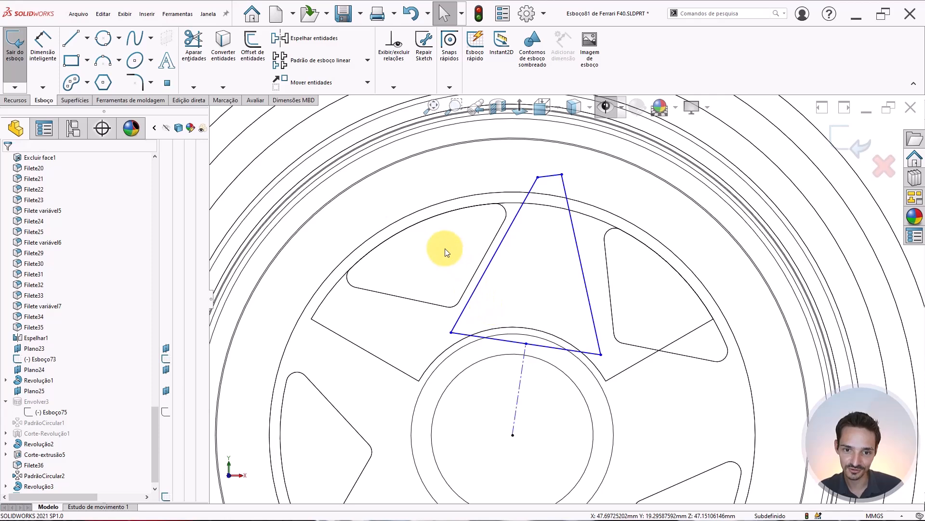
Step: Dimension the gap between the outline's left side line and the adjacent window edge at 0.30 mm
right_click_drag(444, 261, 453, 219)
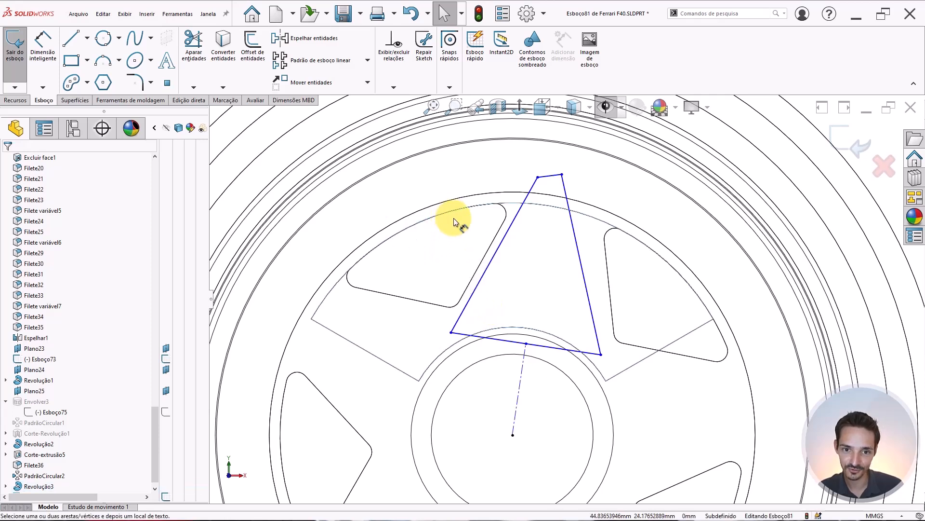
left_click(488, 258)
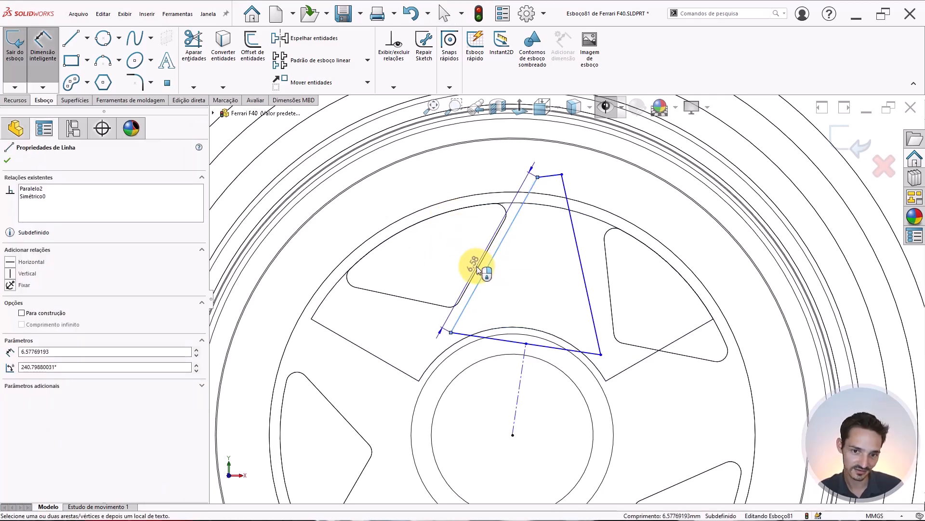
left_click(477, 269)
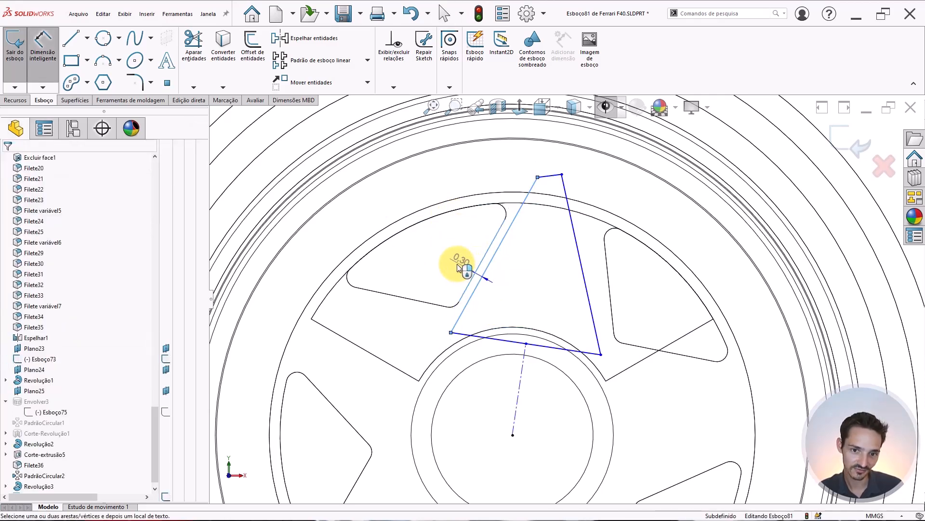
left_click(530, 269)
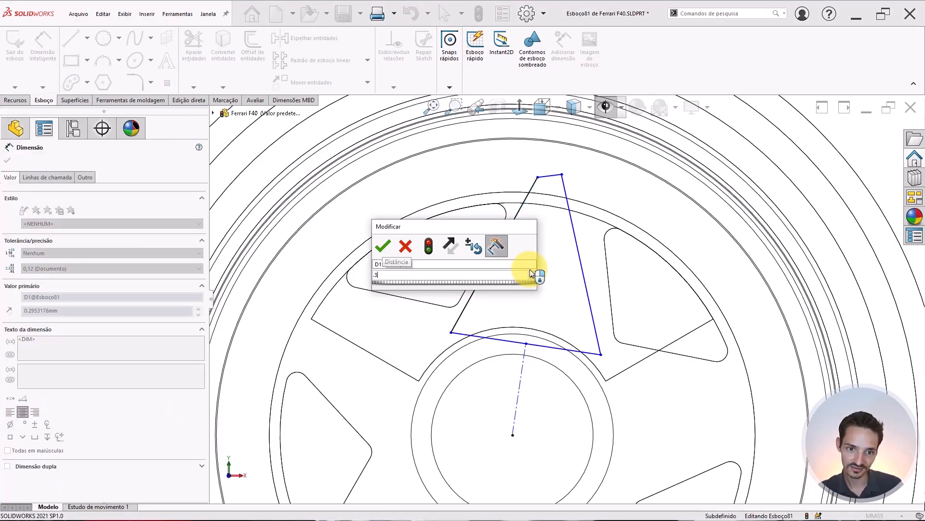
key("Return")
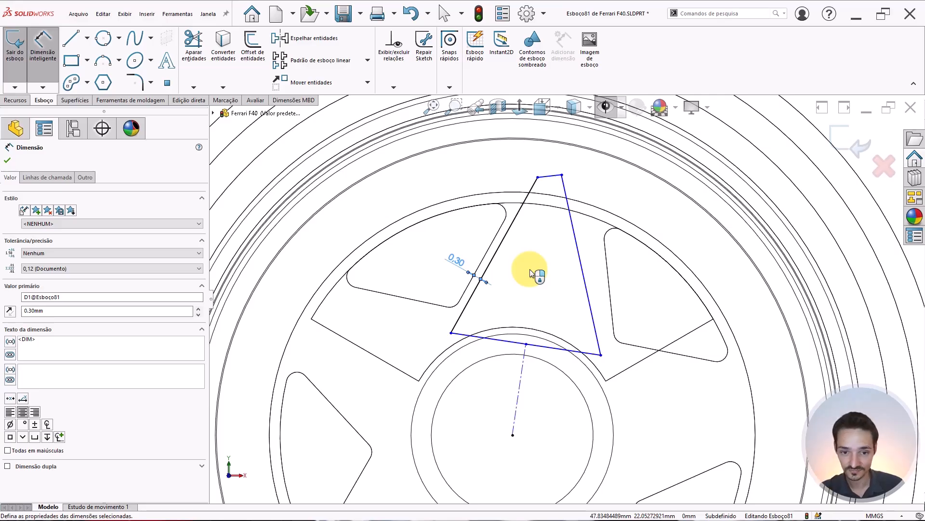
key("Escape")
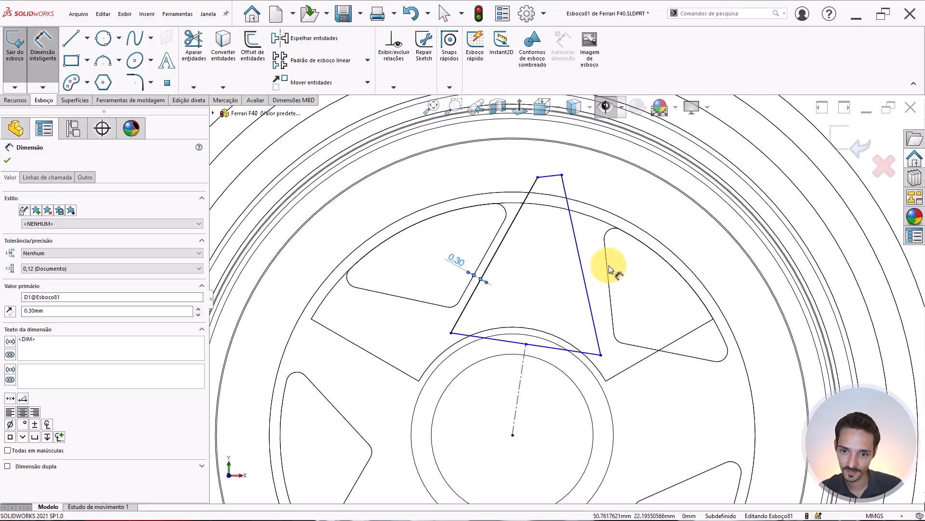
Step: Shift the inner line's midpoint slightly to the right at the hub, swinging the right side line toward the right window edge
left_click(583, 263, "ctrl")
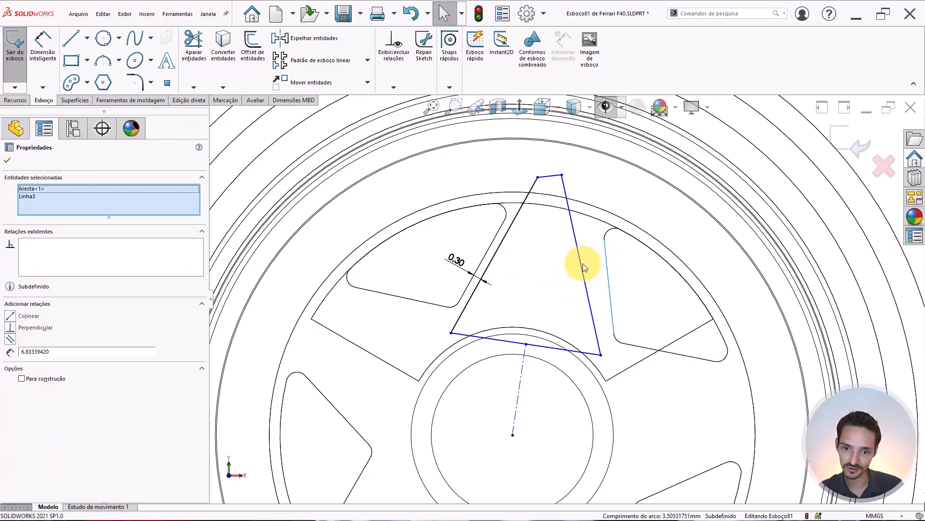
key("Escape")
scroll(531, 339, "up", 2)
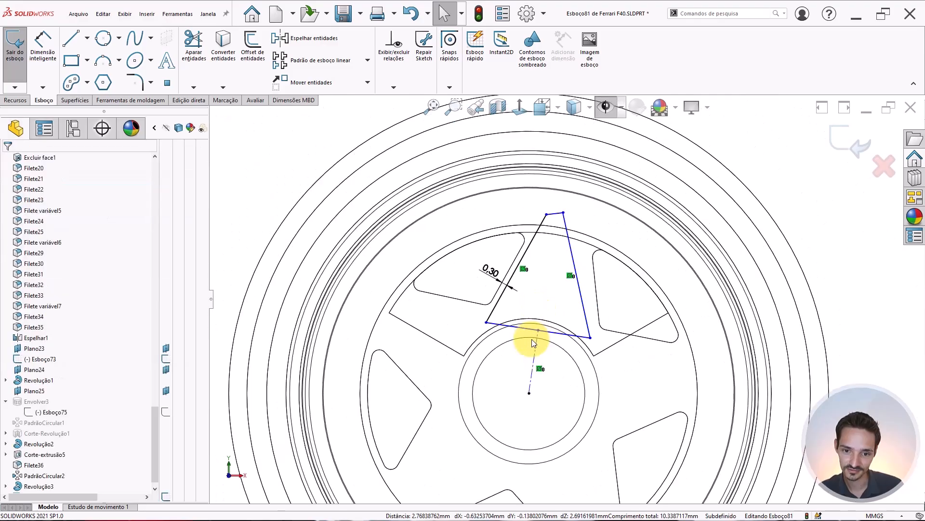
scroll(531, 339, "down", 2)
left_click_drag(546, 322, 549, 328)
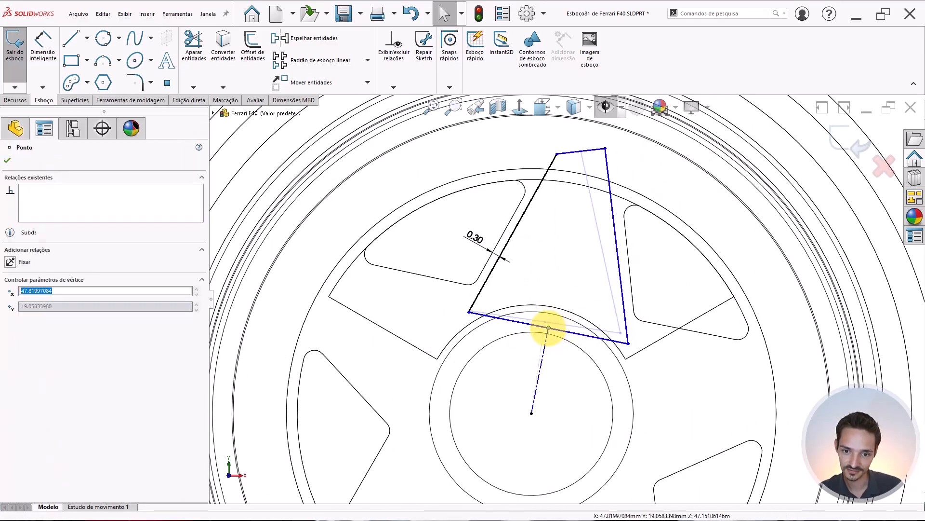
Step: Make the outline's short outer line perpendicular to the construction line
left_click(577, 159)
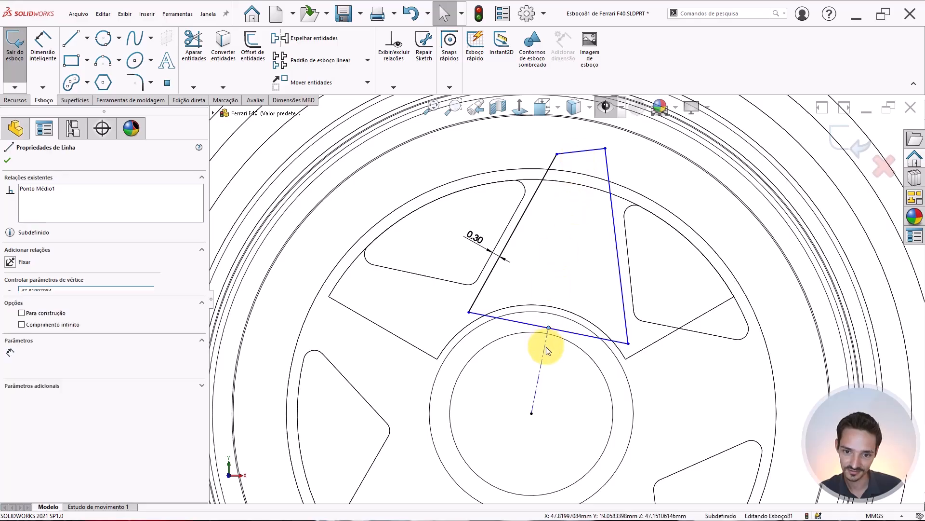
left_click(546, 346, "ctrl")
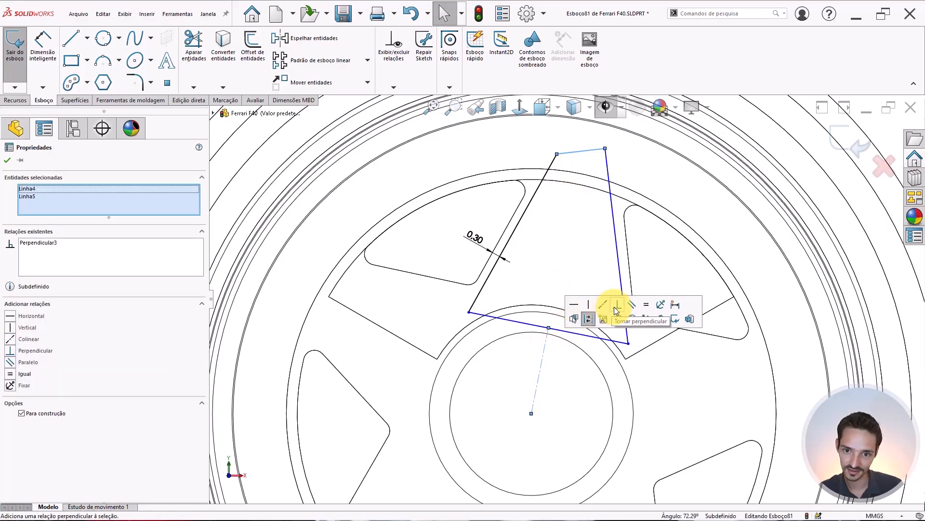
left_click(612, 315)
left_click(672, 247)
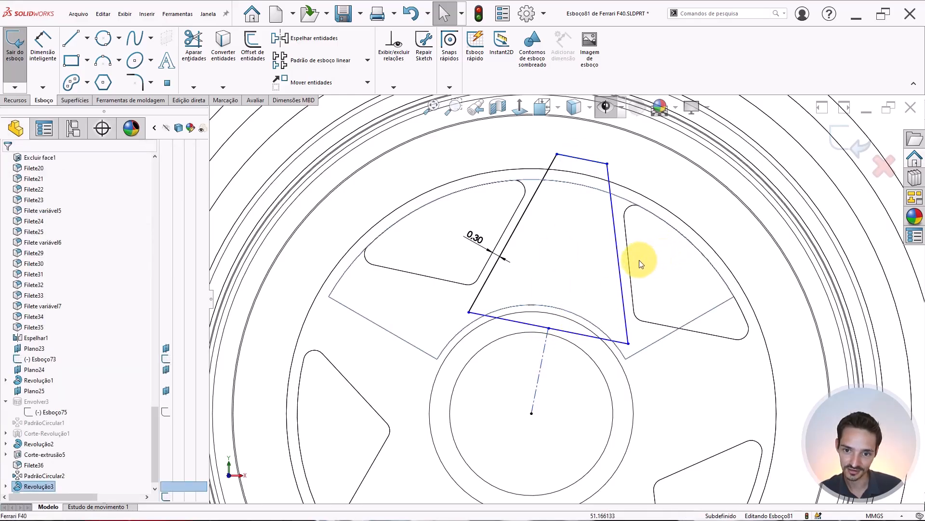
left_click(620, 273)
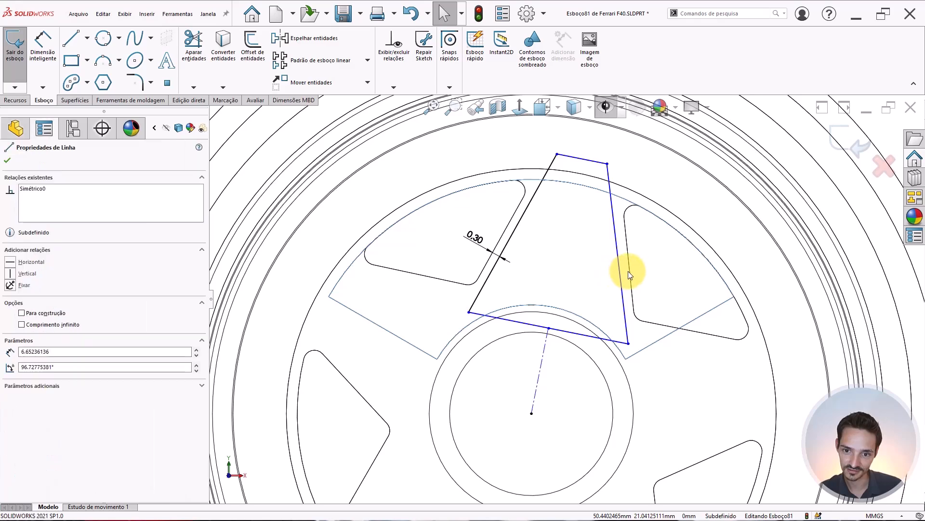
left_click(630, 269, "ctrl")
left_click(630, 270, "ctrl")
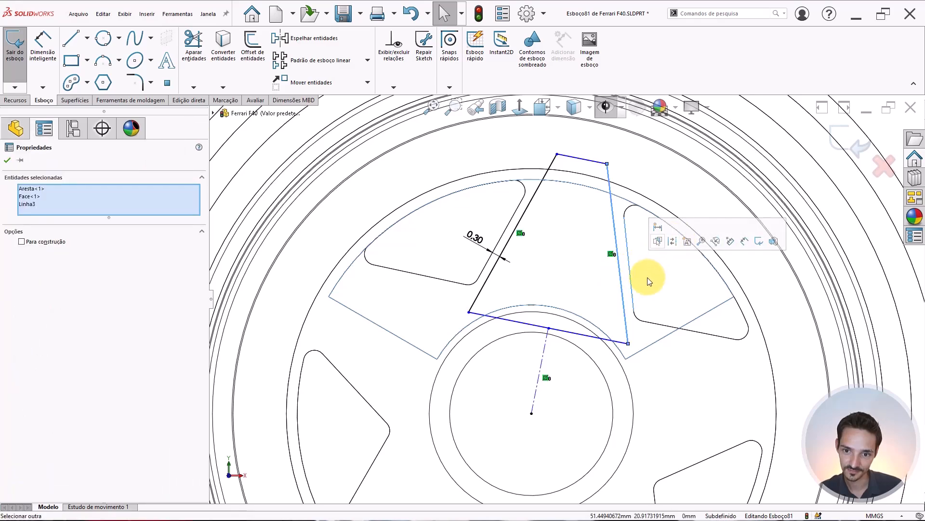
key("Escape")
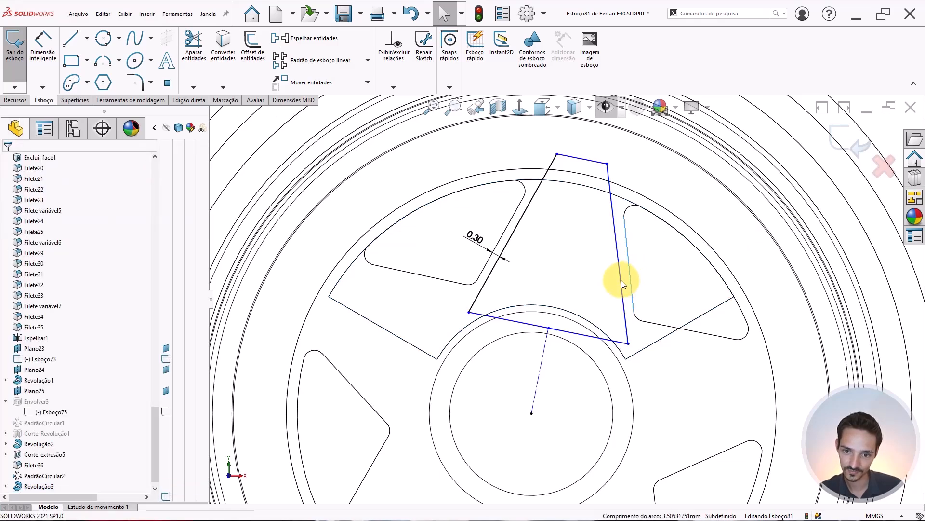
Step: Make the outline's right side line parallel to the right window opening's straight edge
left_click(621, 280)
left_click(632, 289, "ctrl")
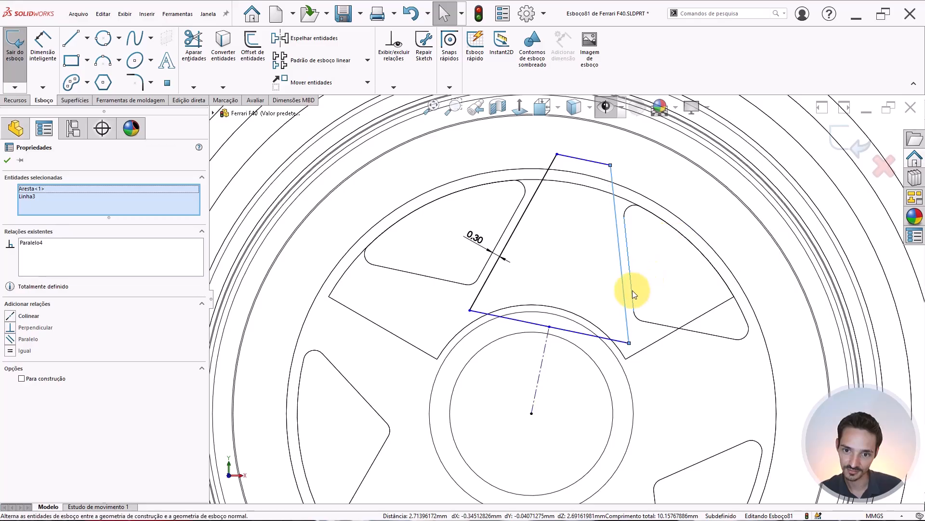
key("Escape")
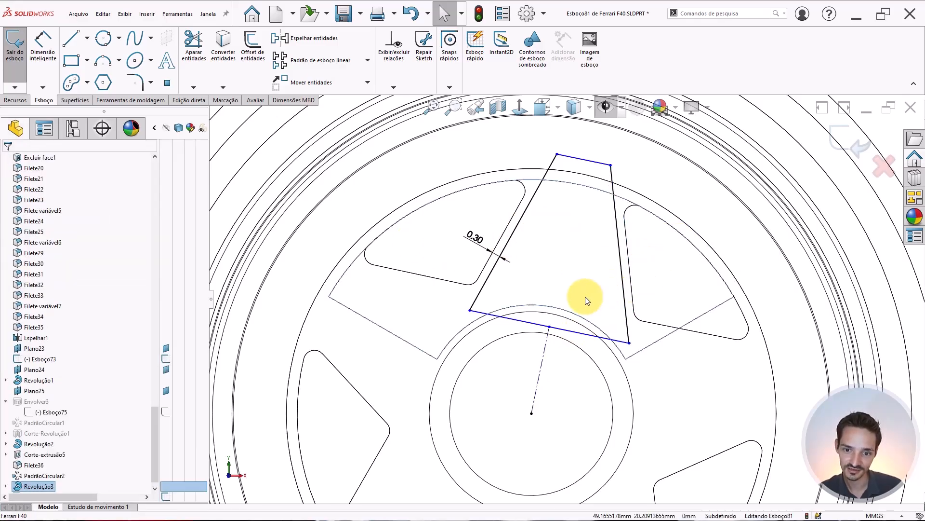
Step: Switch the display style to shaded with edges and select the front face of the revolved sector
scroll(585, 297, "up", 1)
scroll(578, 310, "down", 1)
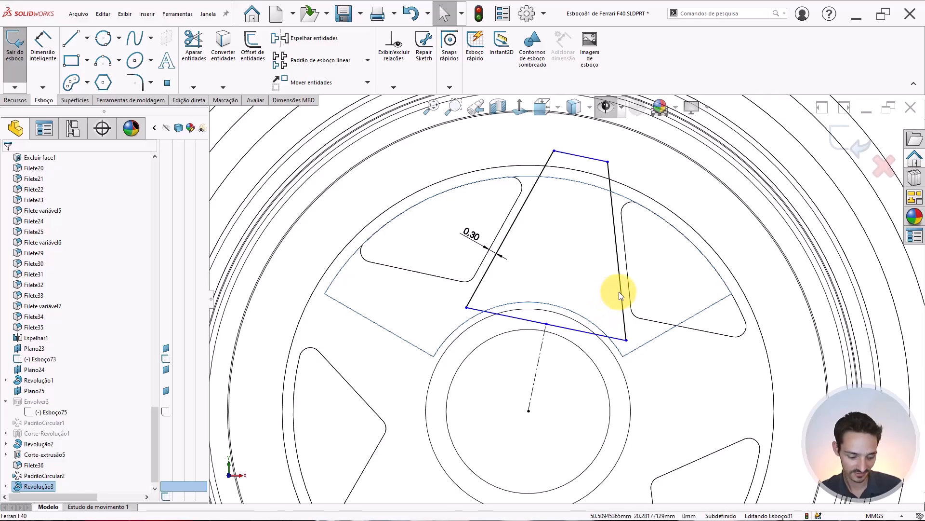
scroll(615, 251, "up", 1)
left_click(580, 104)
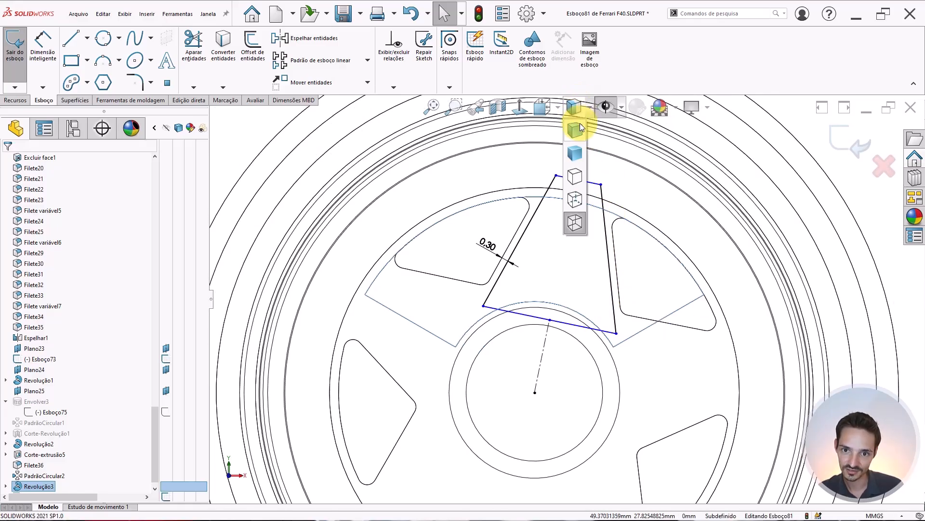
left_click(580, 126)
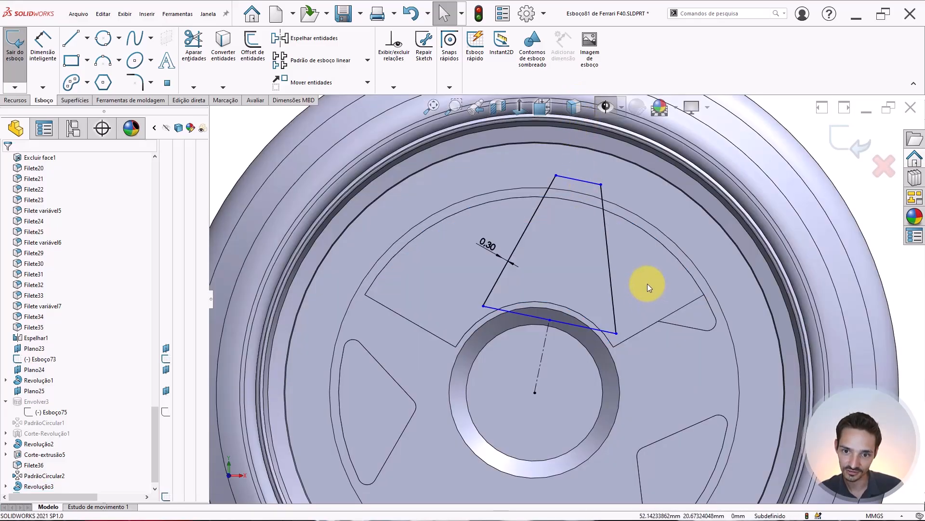
left_click(642, 279)
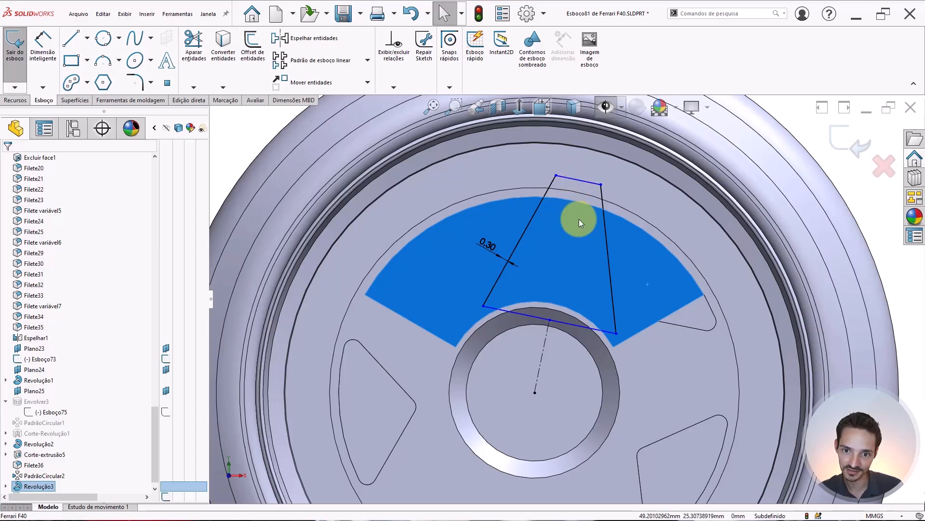
Step: Stretch the spoke outline's inner end down past the sector's lower corners to the wheel centre and exit the sketch
left_click(542, 319)
left_click_drag(535, 361, 536, 356)
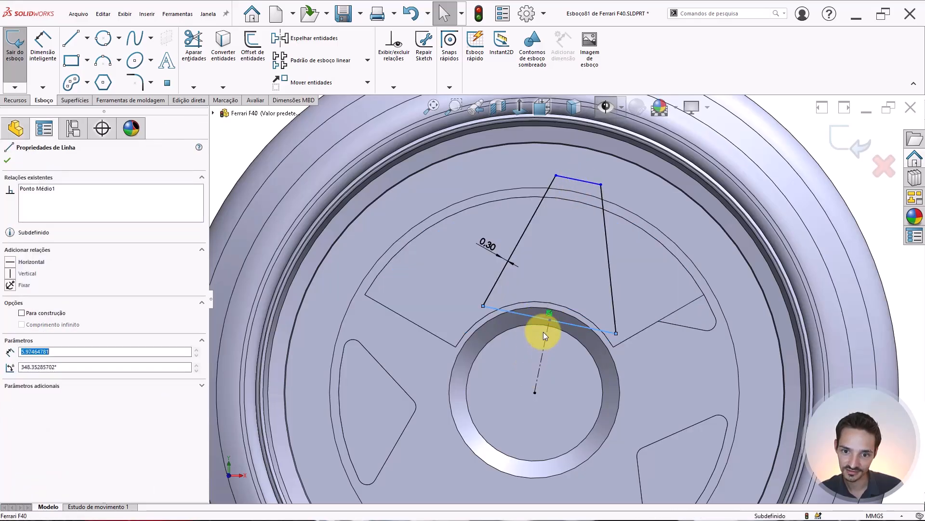
left_click_drag(562, 323, 555, 373)
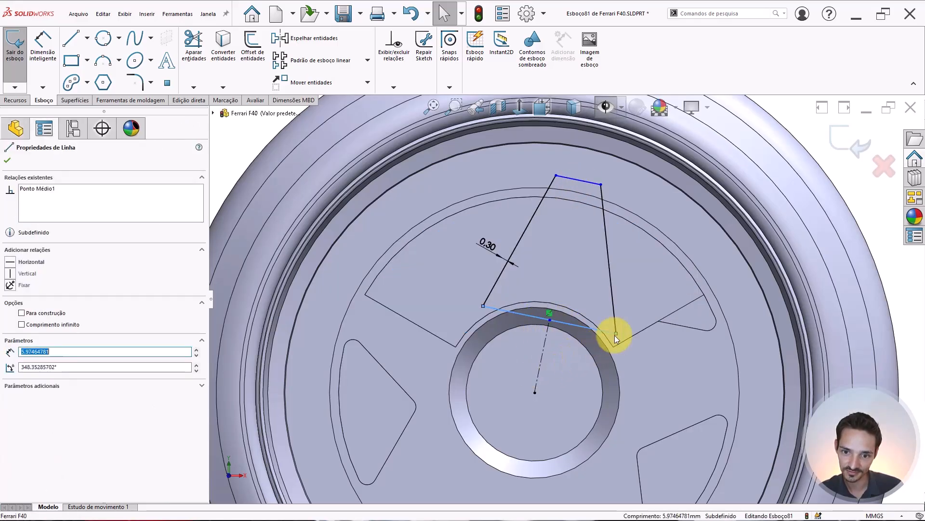
left_click_drag(617, 333, 593, 406)
scroll(555, 330, "down", 2)
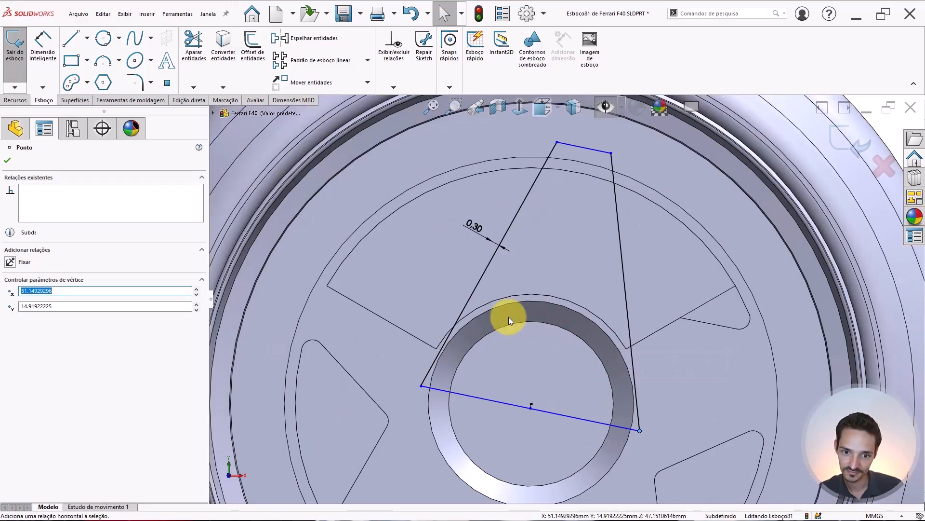
scroll(427, 337, "down", 2)
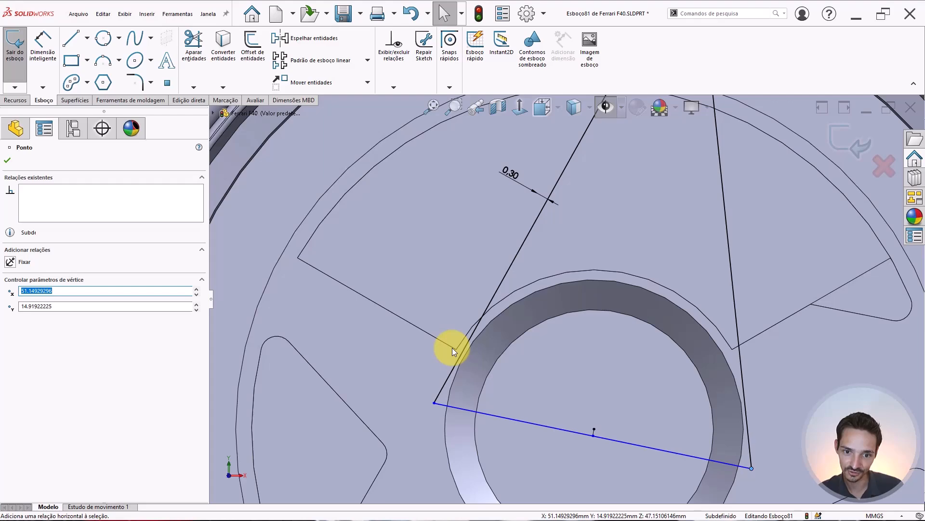
scroll(707, 338, "down", 3)
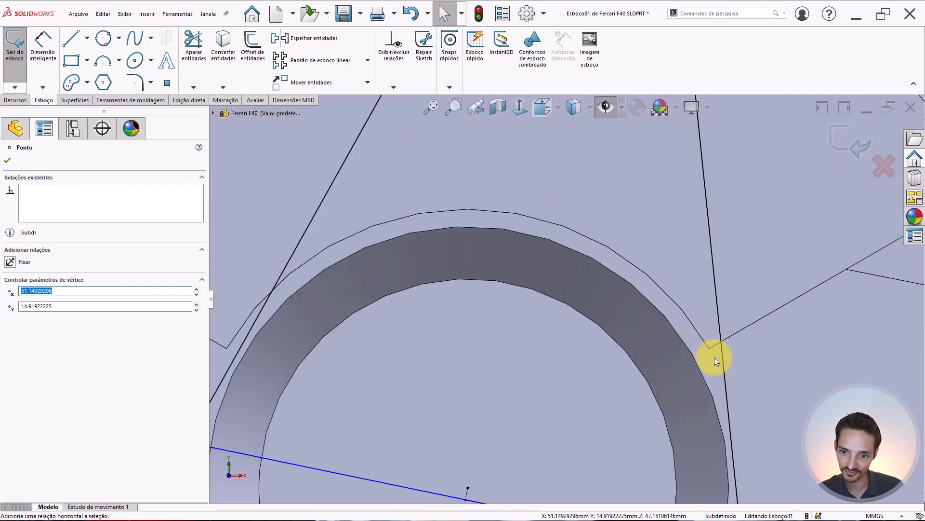
scroll(716, 360, "up", 6)
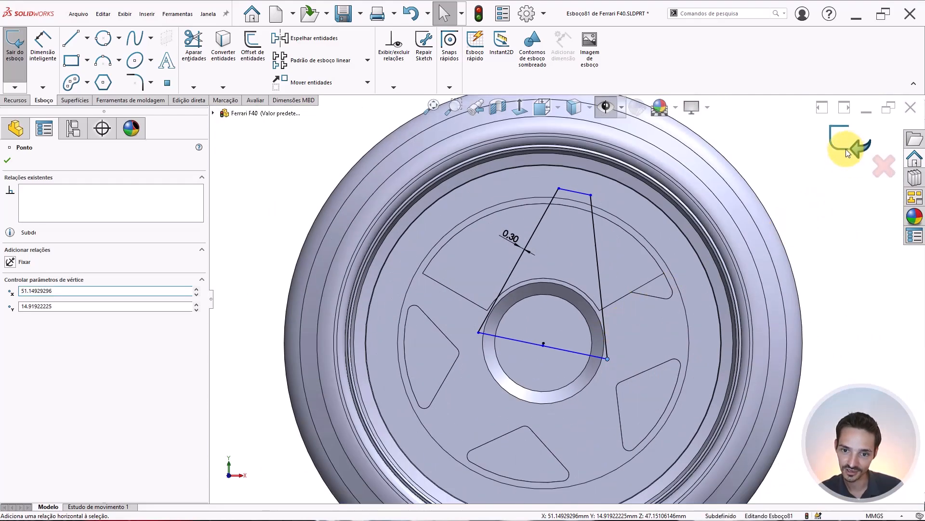
left_click(846, 149)
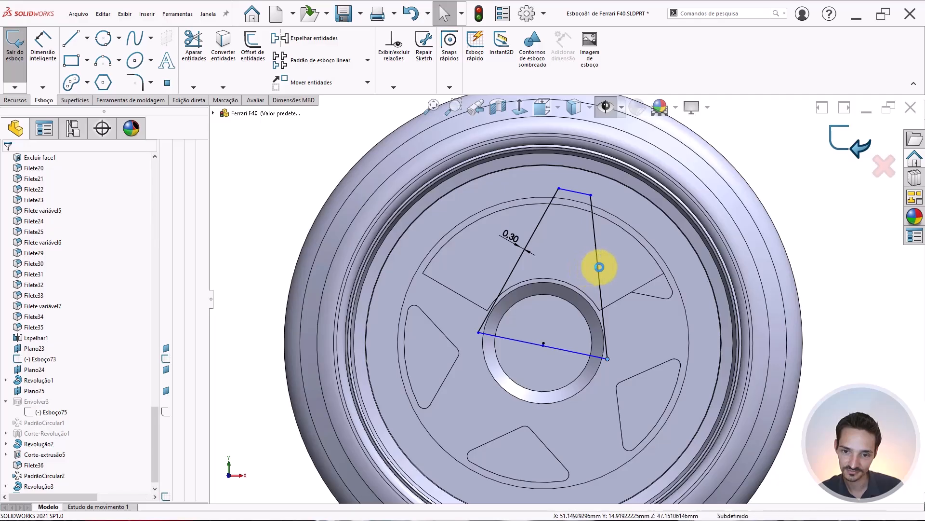
Step: Set the revolved sector's angle to 140° and rebuild the model
left_click(630, 267)
scroll(576, 328, "down", 3)
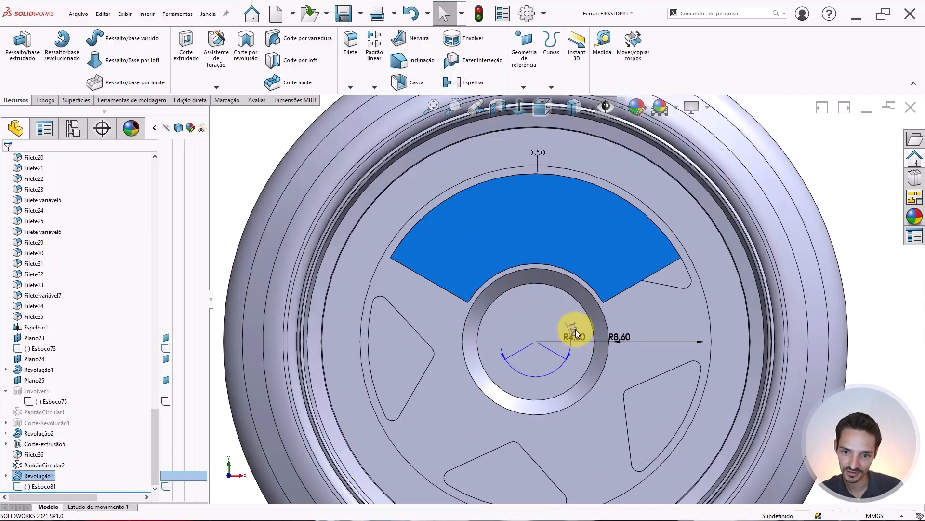
double_click(572, 322)
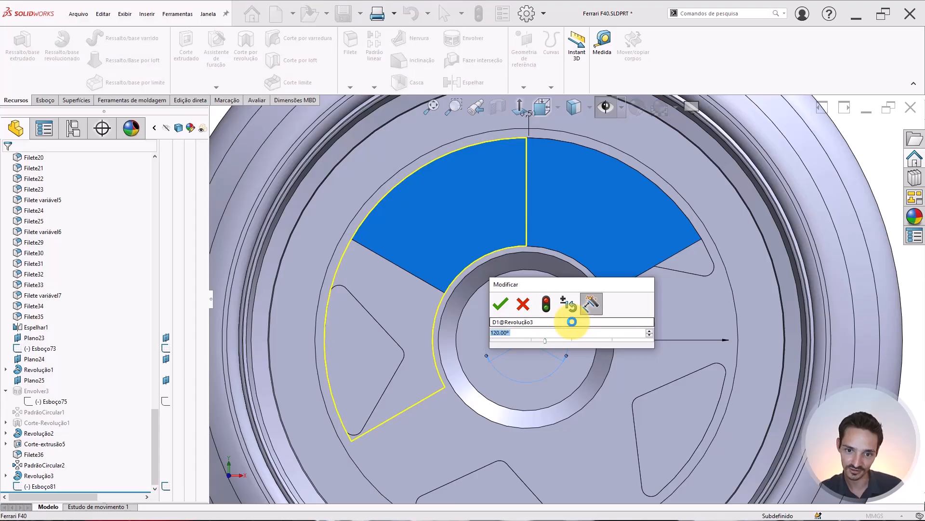
type("1")
type("80")
key("Return")
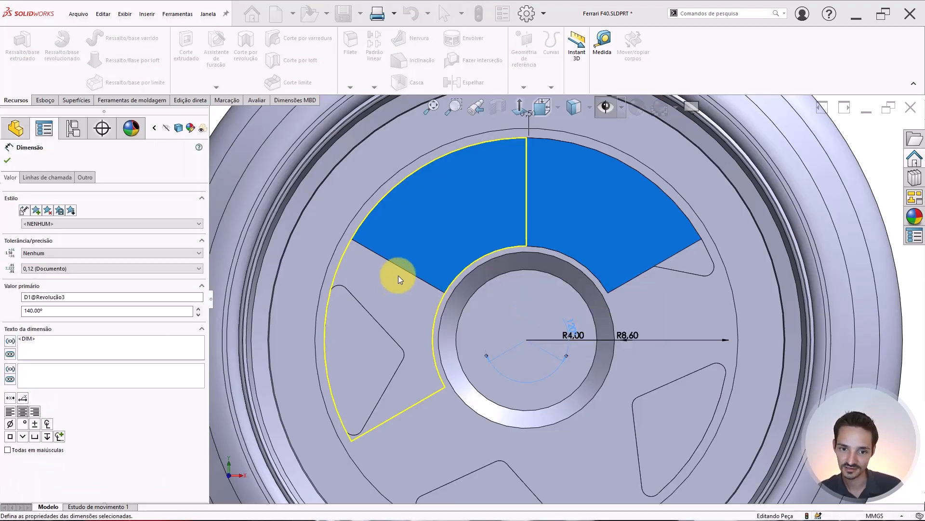
key("ctrl+b")
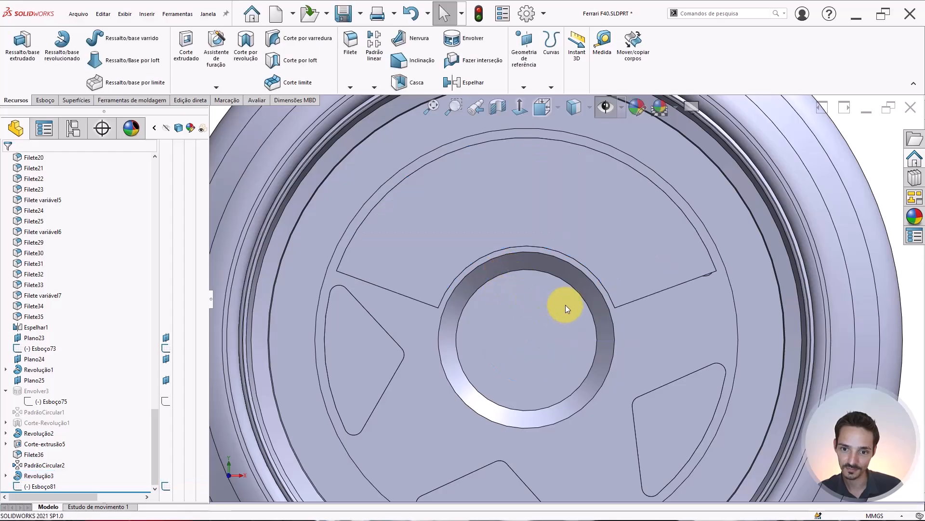
Step: Start an extruded cut from the spoke outline sketch, through all in both directions, with the side to cut flipped
left_click(30, 487)
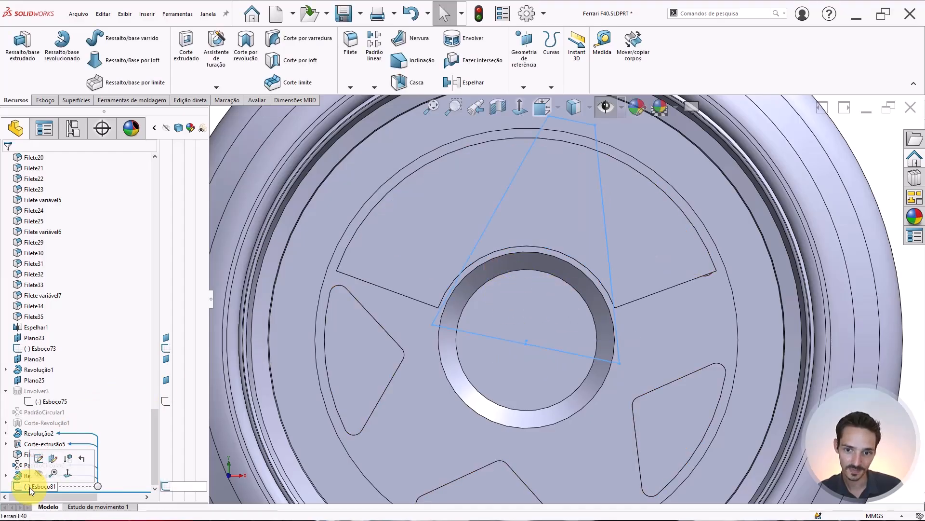
scroll(611, 299, "down", 5)
scroll(609, 300, "up", 10)
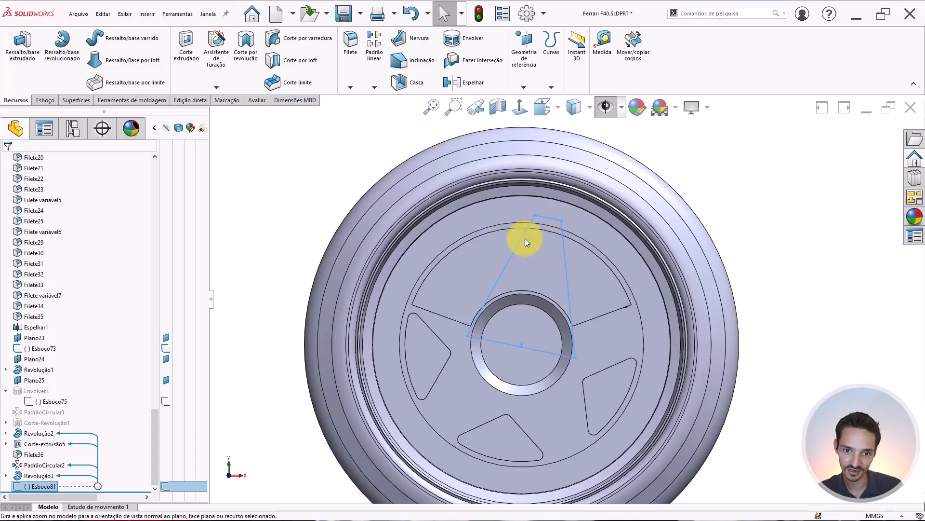
left_click(187, 47)
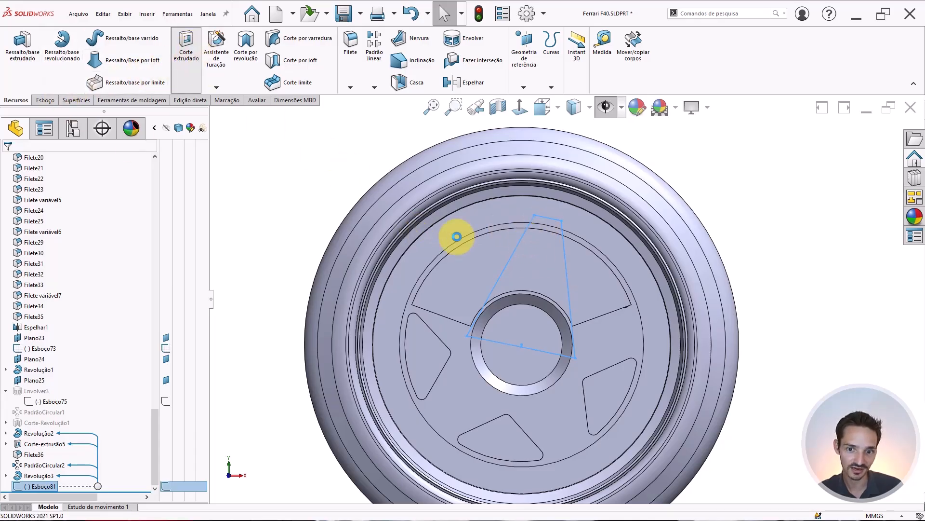
scroll(538, 280, "down", 5)
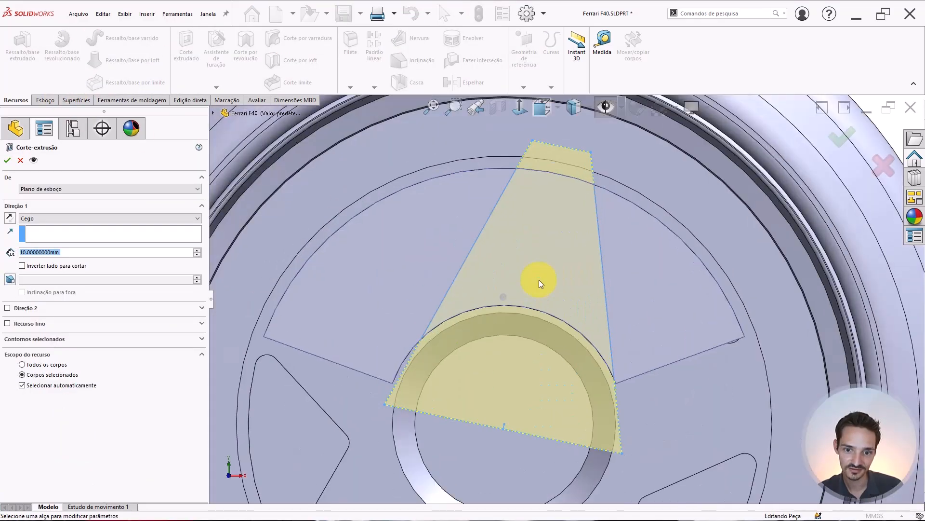
left_click(38, 220)
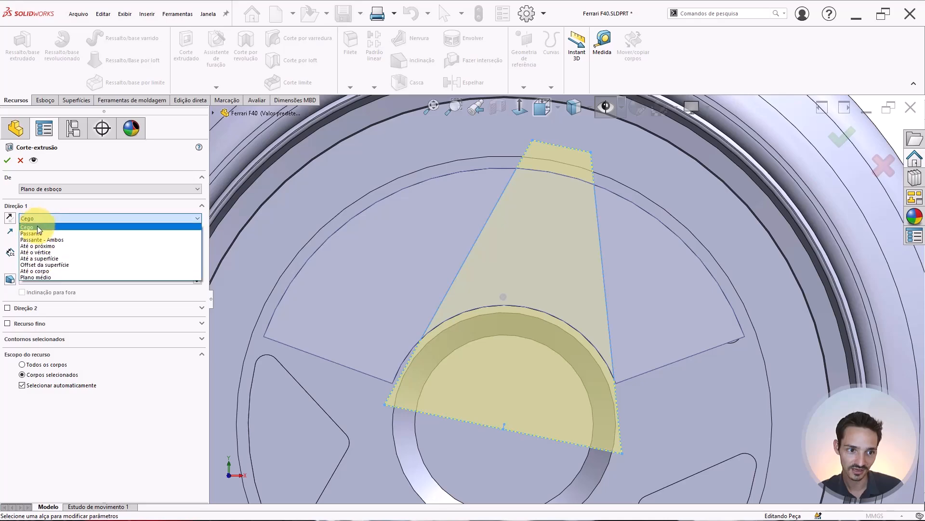
left_click(46, 245)
left_click(7, 292)
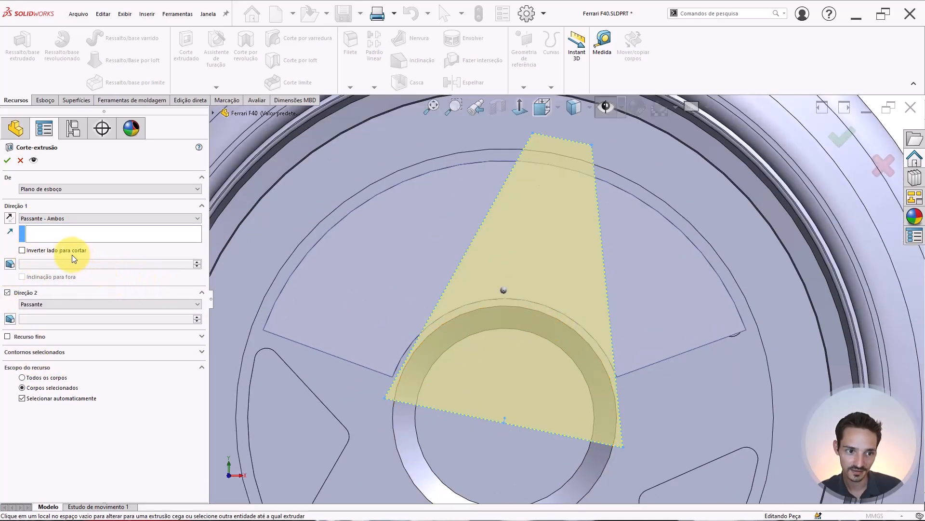
left_click(65, 251)
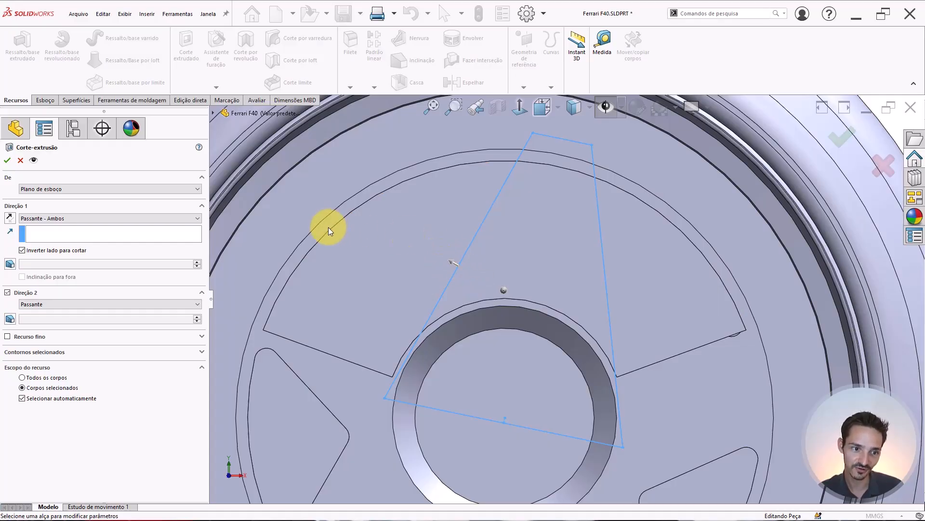
Step: Turn off automatic body selection, limit the cut to the body containing the revolved sector, and complete the cut
left_click(48, 401)
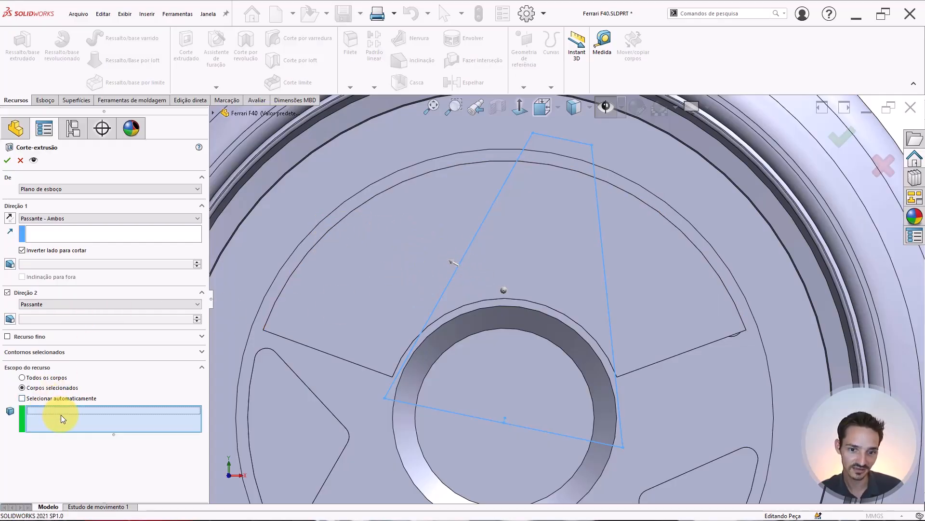
left_click(551, 255)
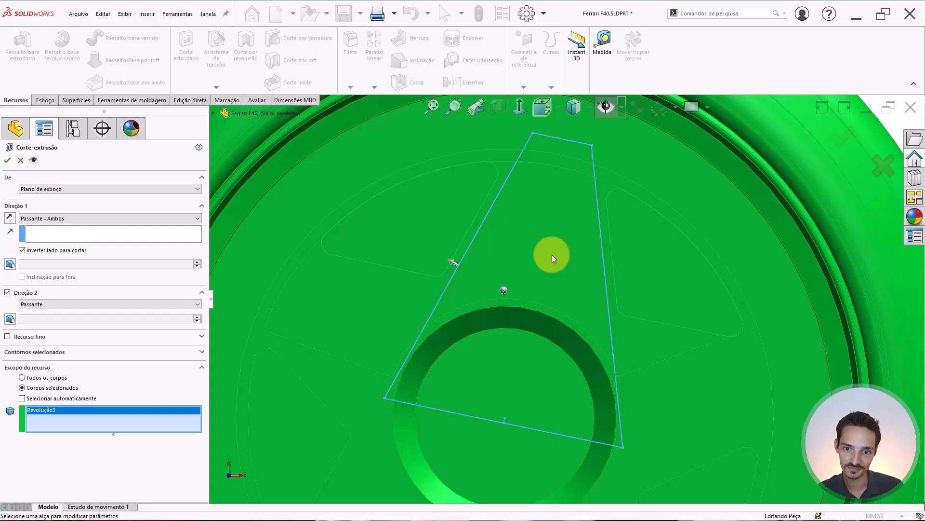
left_click(552, 254)
middle_click_drag(560, 262, 638, 263)
left_click(638, 263)
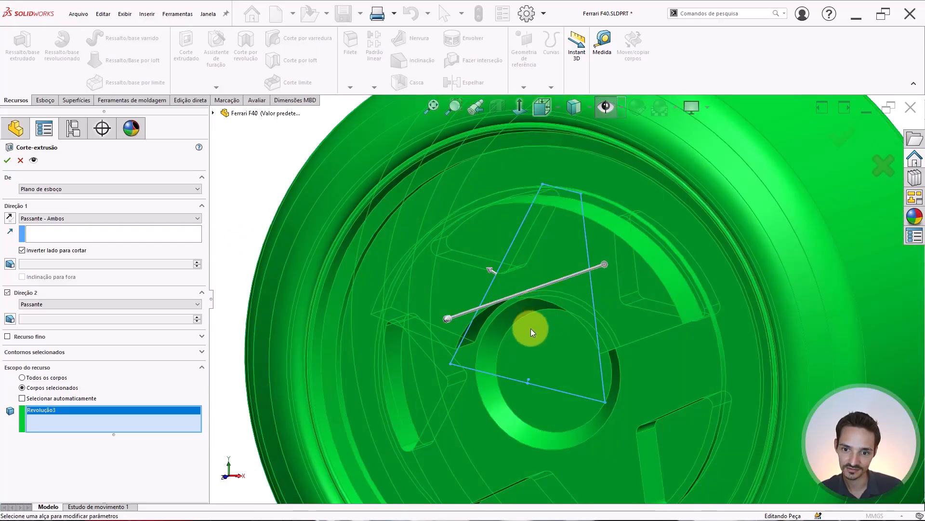
middle_click_drag(531, 328, 536, 269)
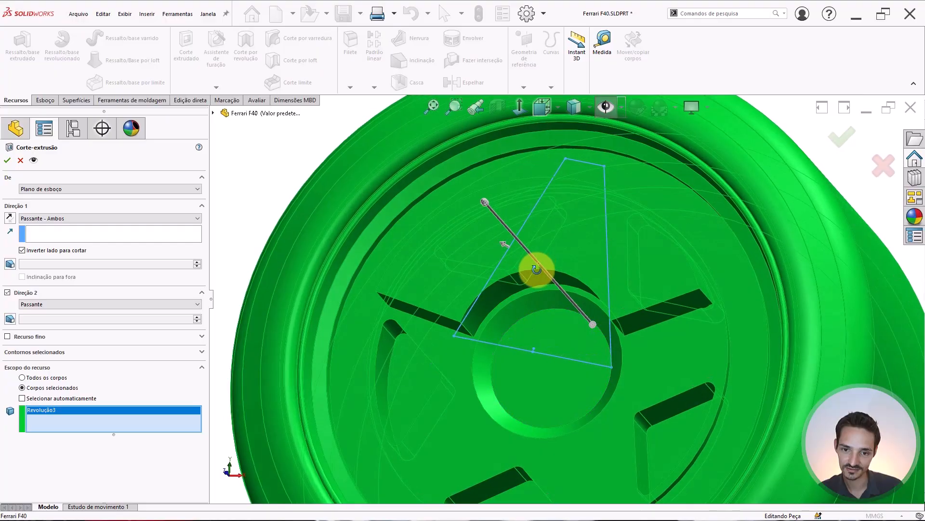
scroll(614, 281, "down", 1)
scroll(612, 281, "up", 2)
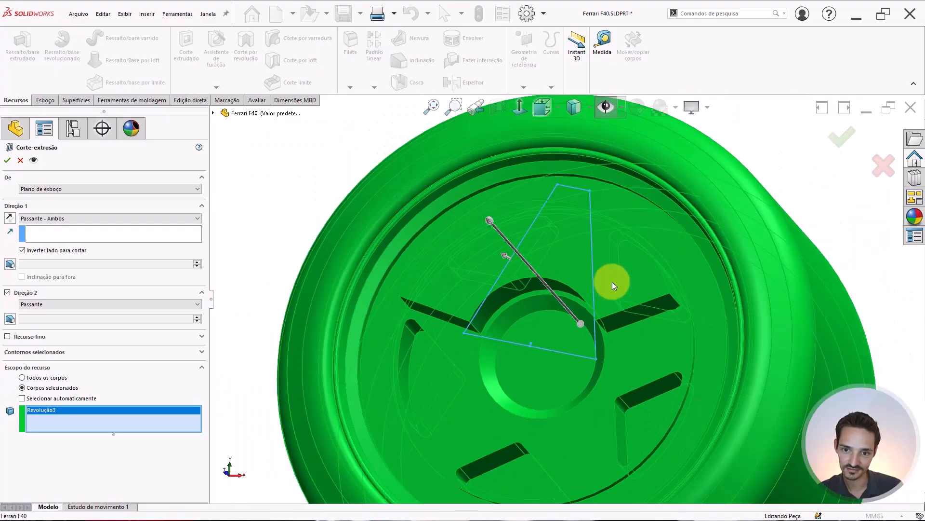
scroll(612, 282, "down", 1)
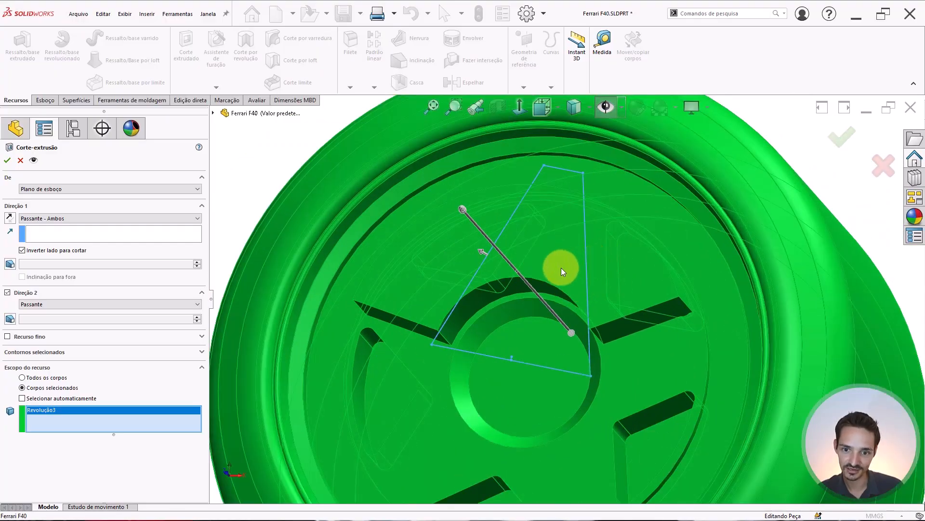
key("Return")
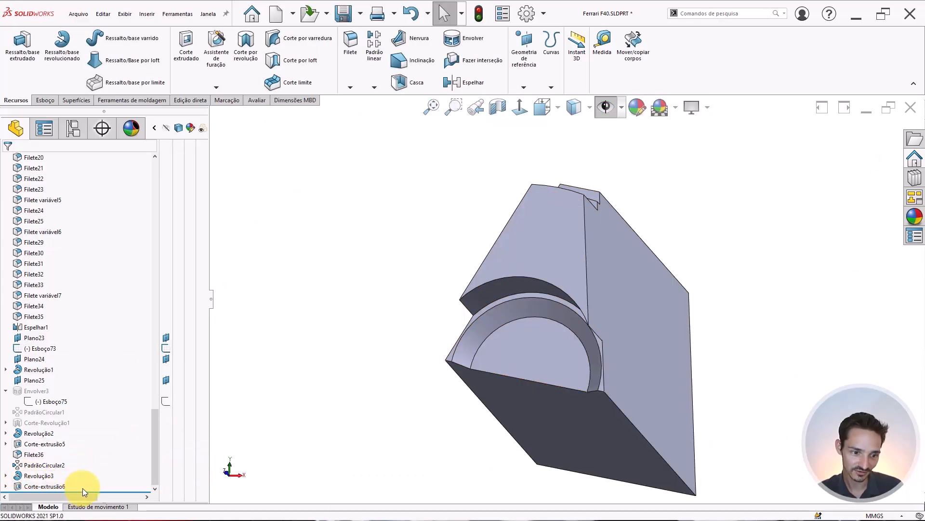
Step: Roll back before the spoke cut, turn off Merge result in the sector's revolve, and roll forward past the cut again
left_click_drag(82, 491, 30, 477)
left_click(34, 475)
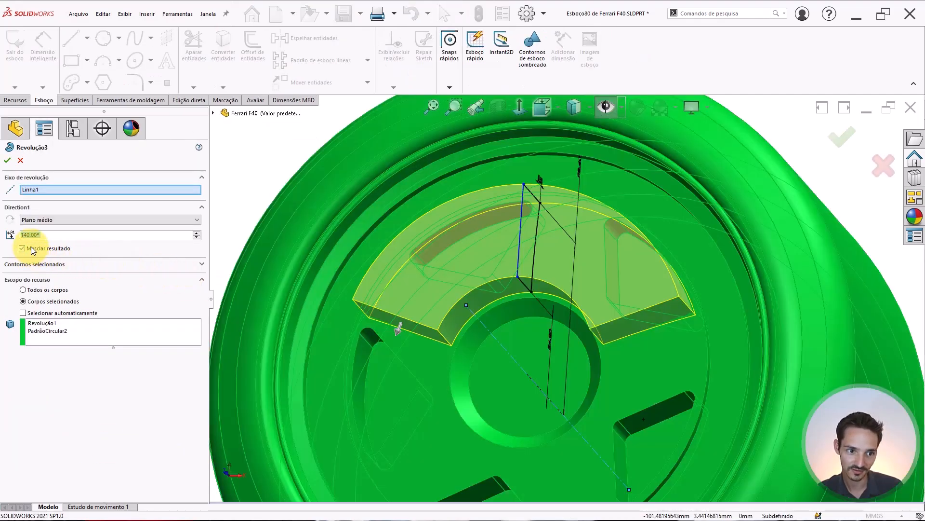
left_click(31, 249)
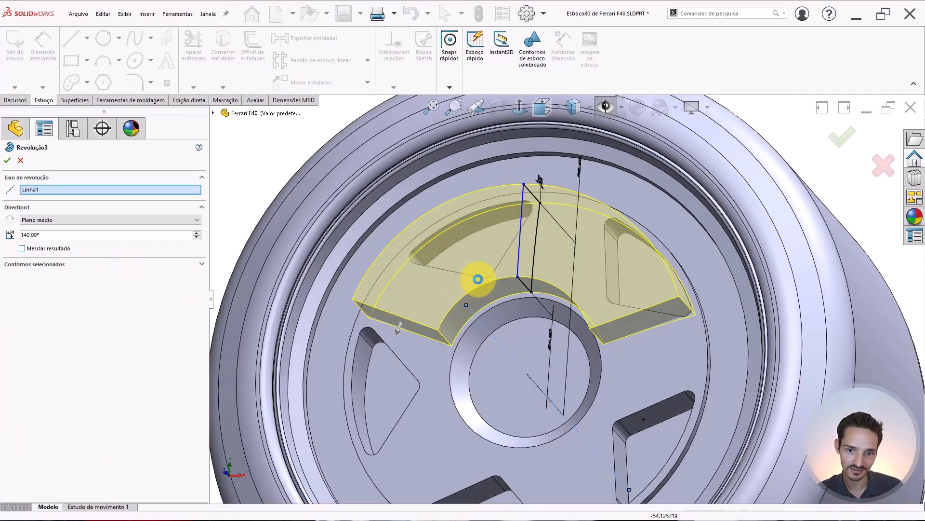
right_click(478, 280)
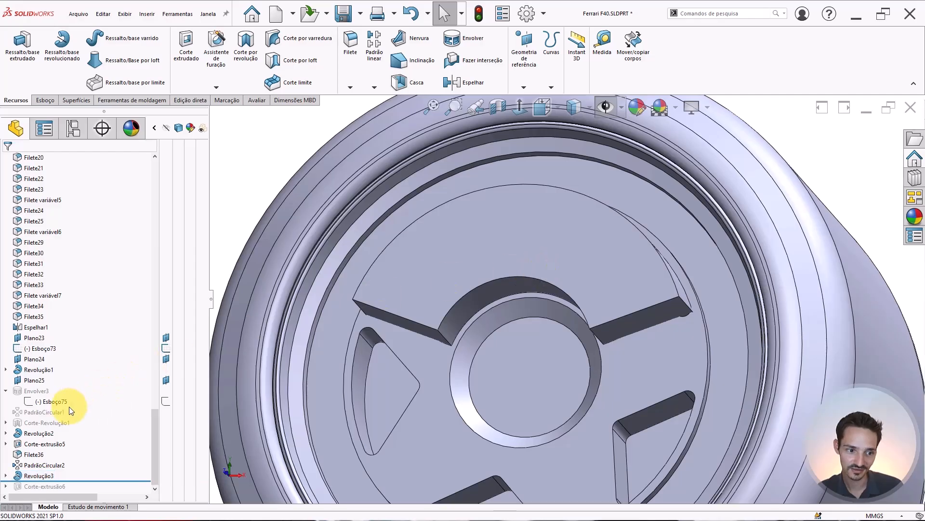
left_click_drag(74, 481, 74, 492)
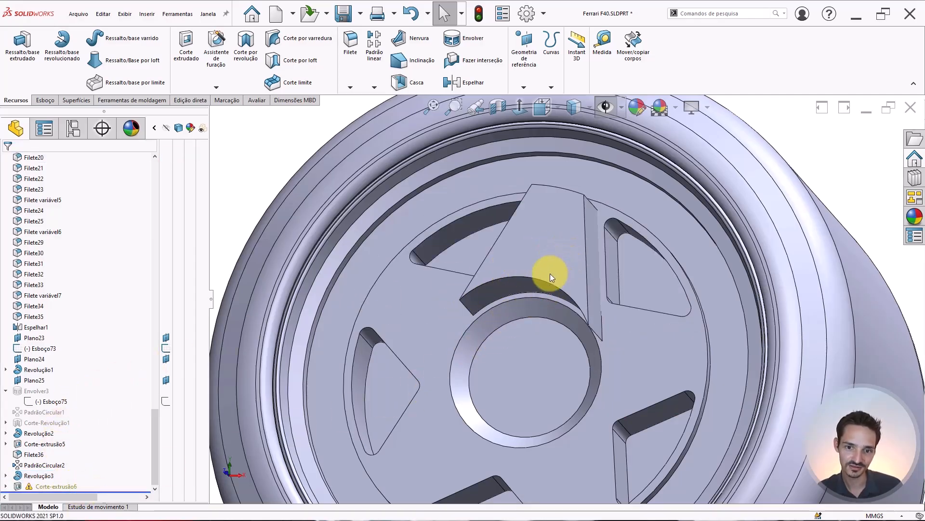
Step: Isolate the trimmed spoke body to examine its shape from several sides, and exit isolation to show the whole wheel
middle_click_drag(555, 241, 597, 246)
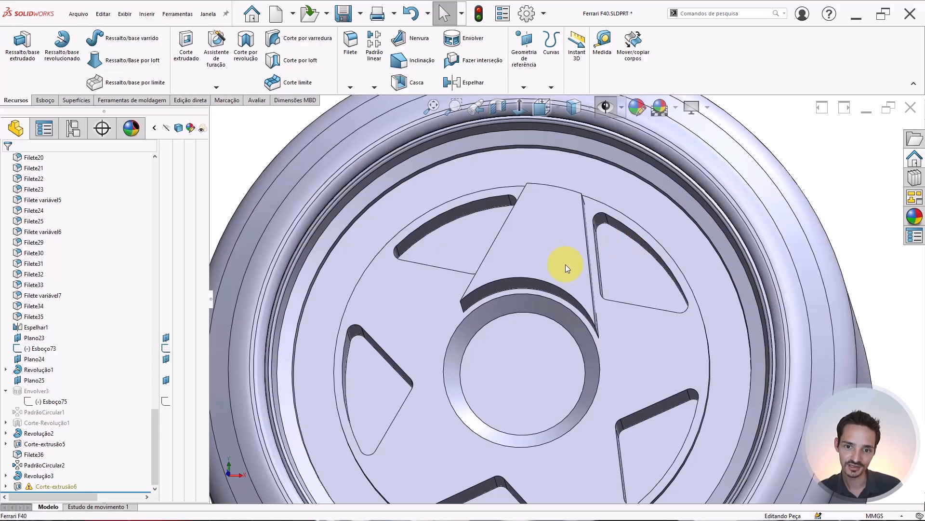
scroll(555, 241, "down", 5)
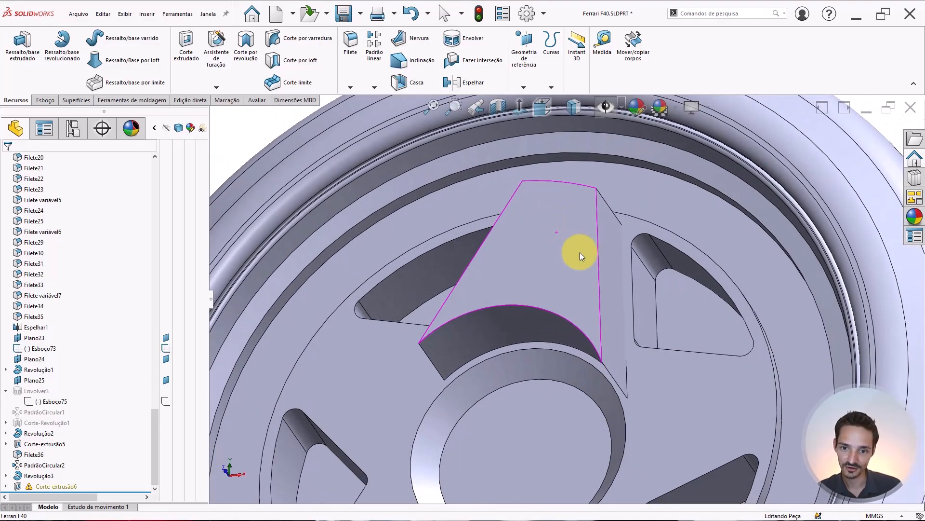
middle_click_drag(580, 252, 537, 234)
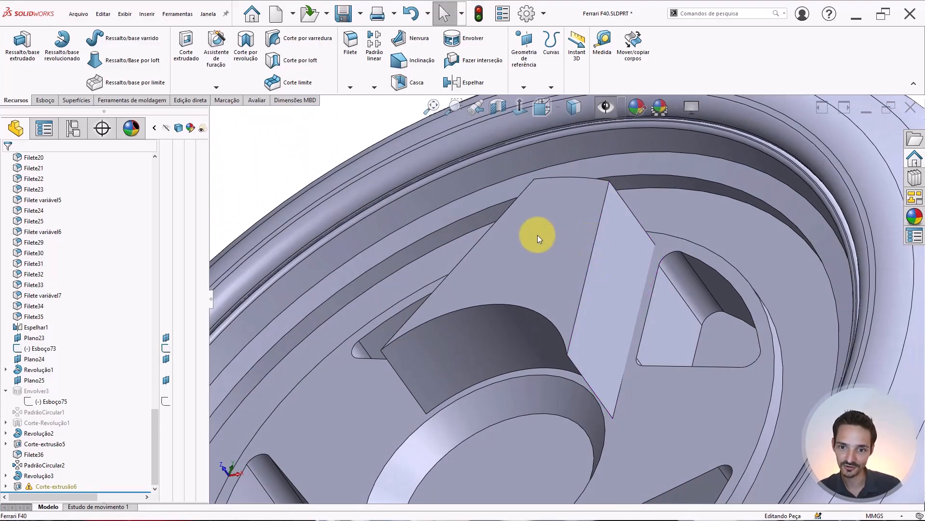
right_click(537, 235)
left_click(575, 405)
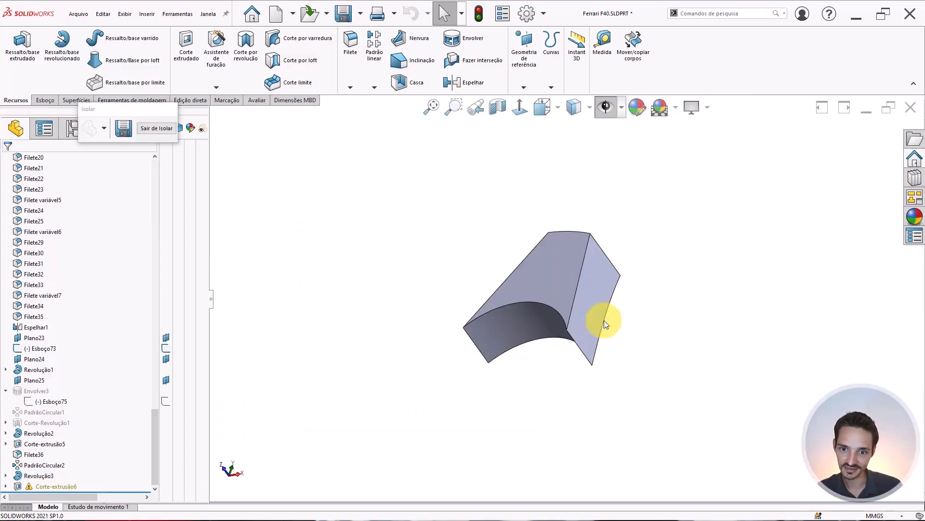
middle_click_drag(604, 320, 540, 284)
left_click(165, 133)
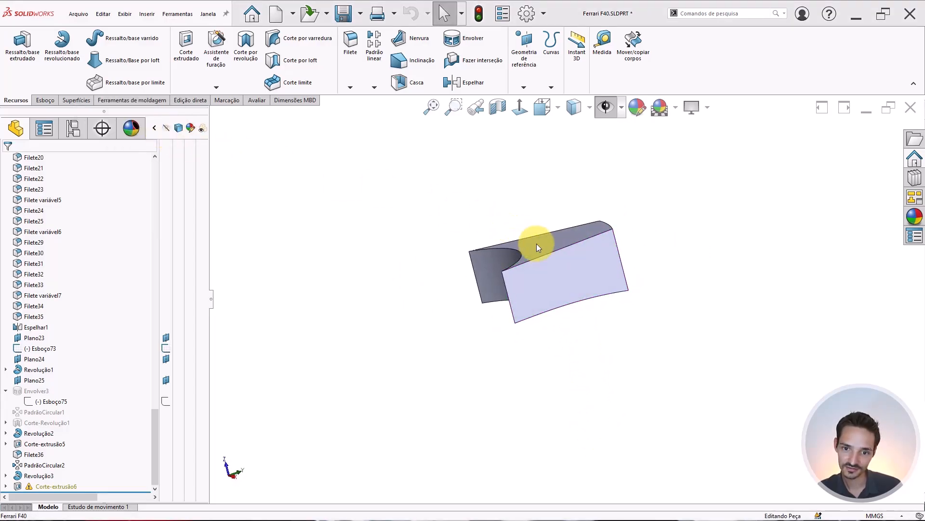
middle_click_drag(532, 265, 583, 318)
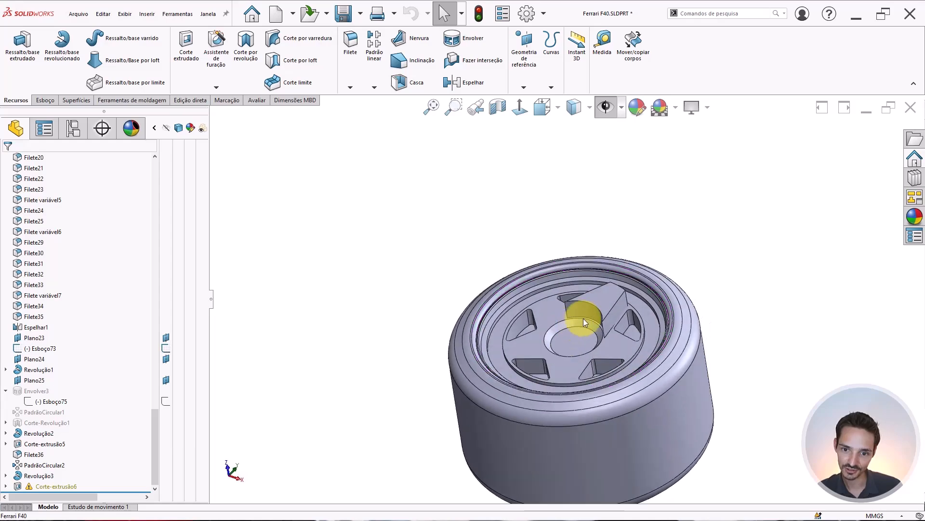
Step: Start a circular pattern around the wheel's outer cylindrical face with 5 equally spaced instances over 360°
scroll(587, 312, "down", 3)
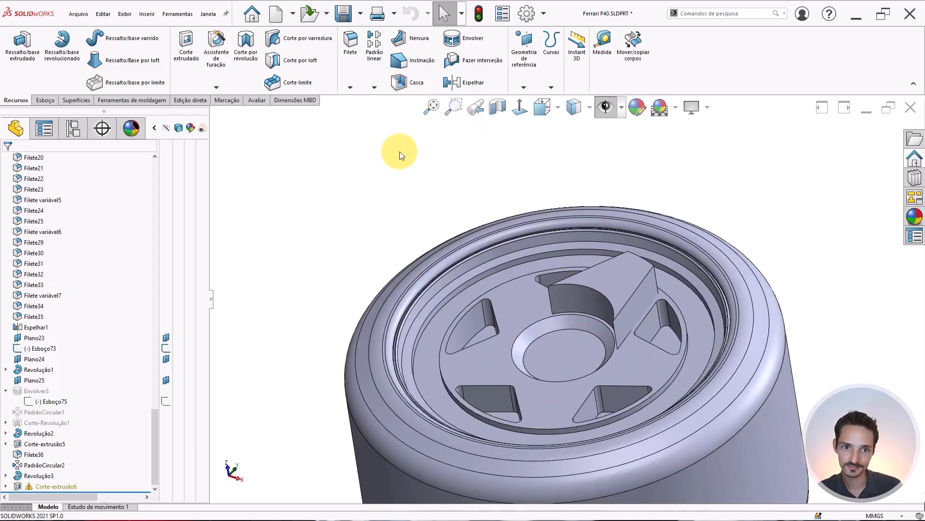
left_click(374, 85)
left_click(375, 86)
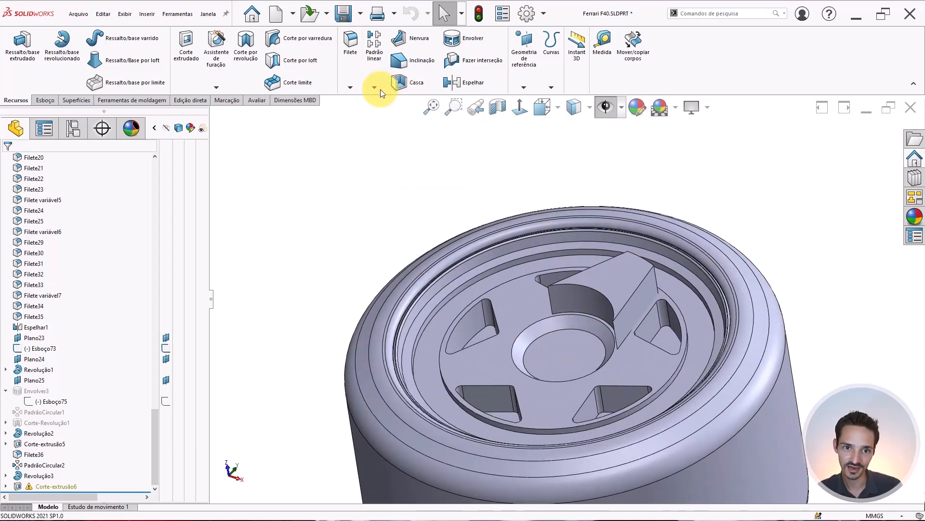
left_click(379, 87)
left_click(391, 112)
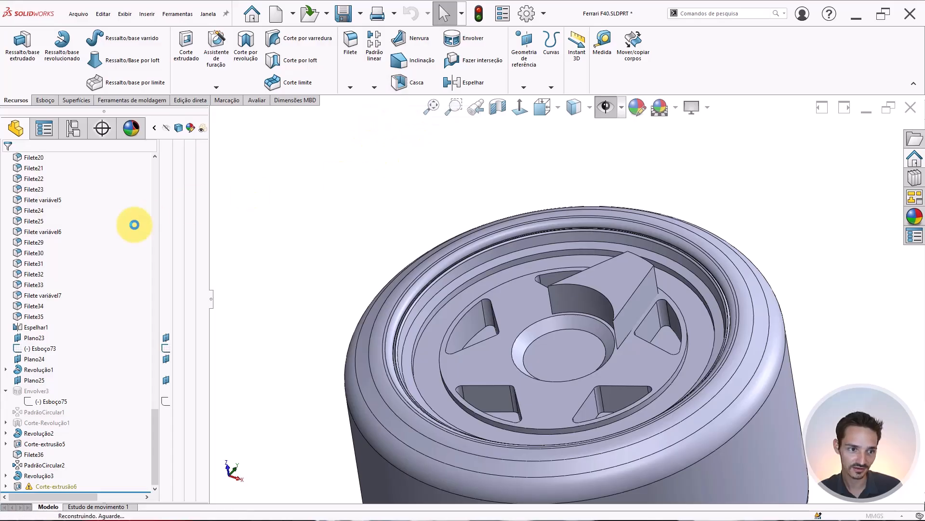
left_click(48, 191)
scroll(594, 349, "up", 3)
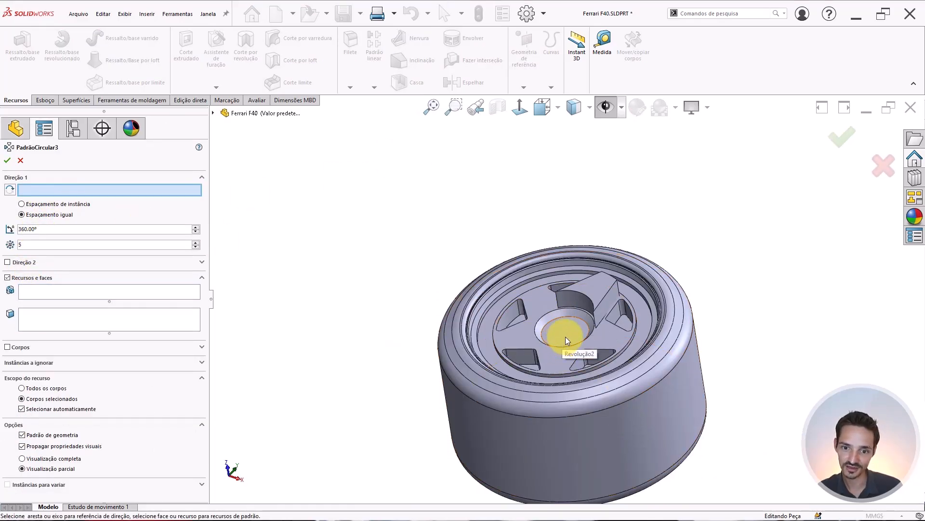
left_click(625, 438)
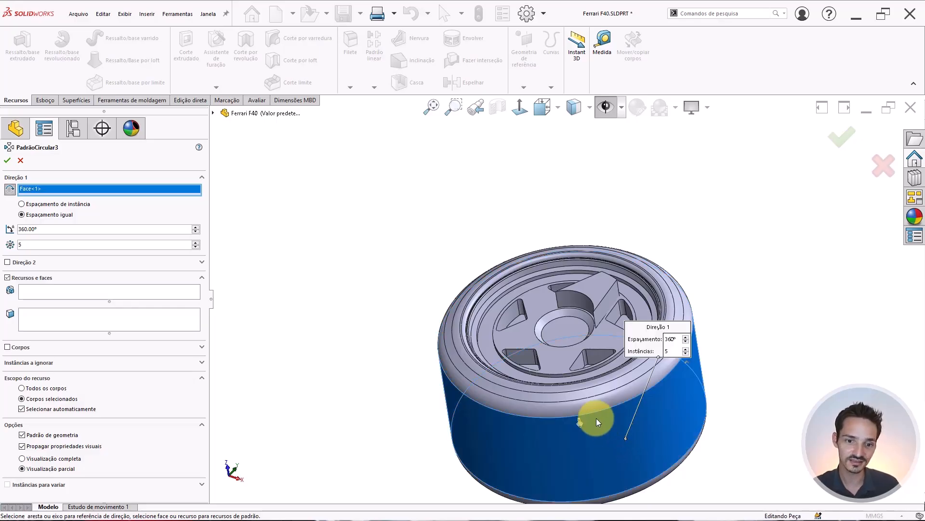
Step: Switch the circular pattern from features to bodies, choose the spoke body, and complete the pattern
scroll(602, 372, "down", 3)
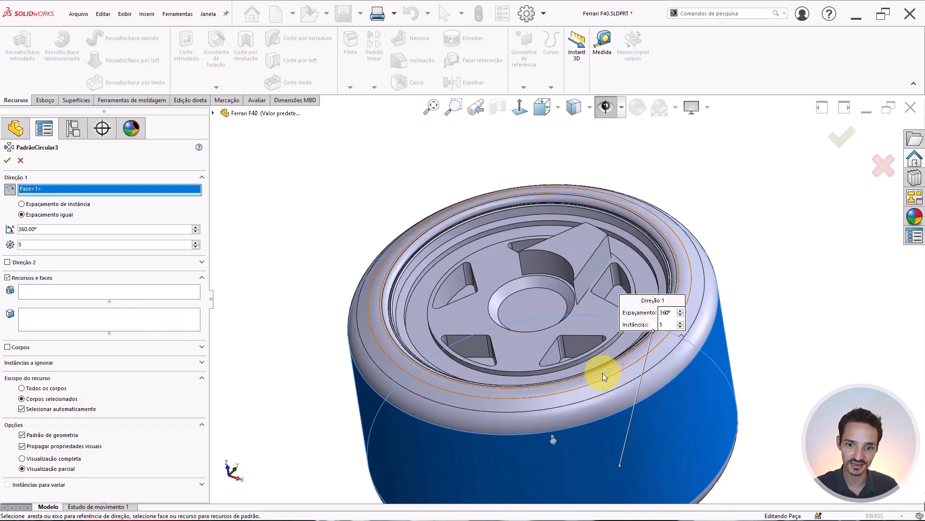
left_click(8, 346)
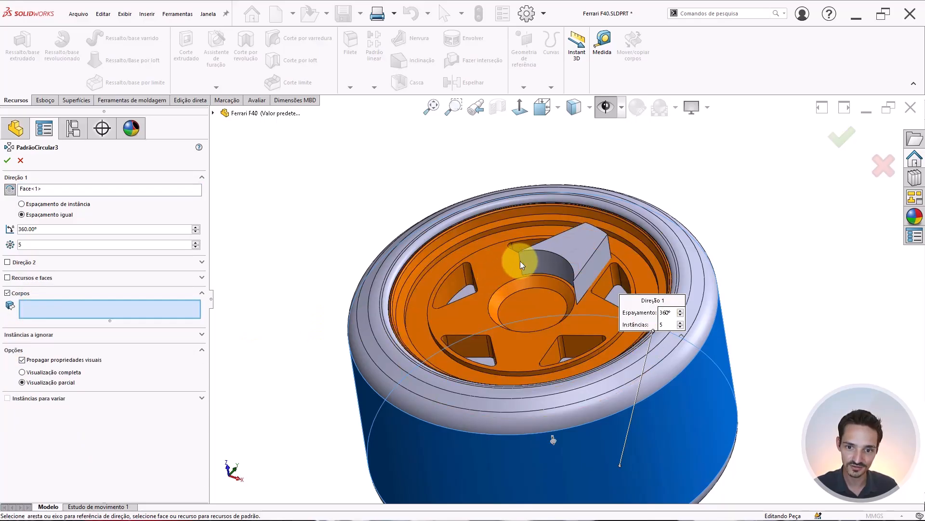
left_click(556, 248)
middle_click_drag(502, 270, 520, 282)
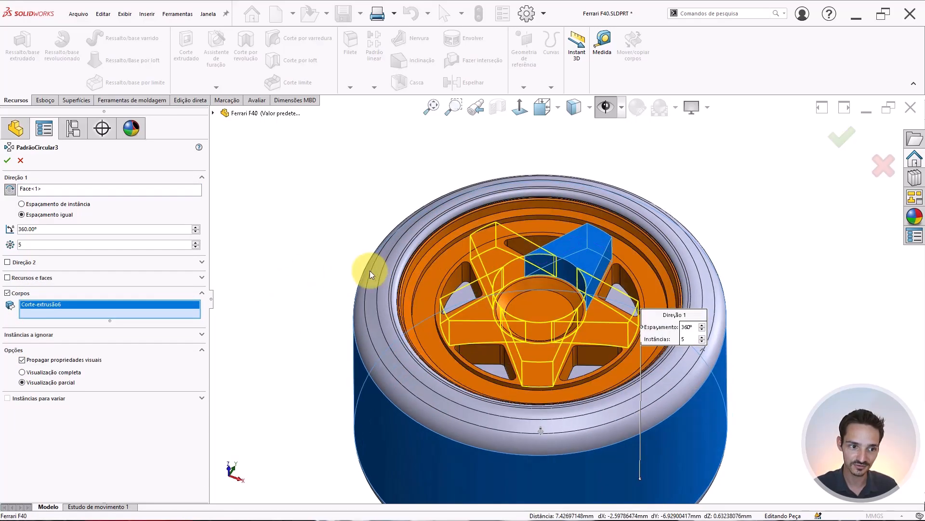
key("Return")
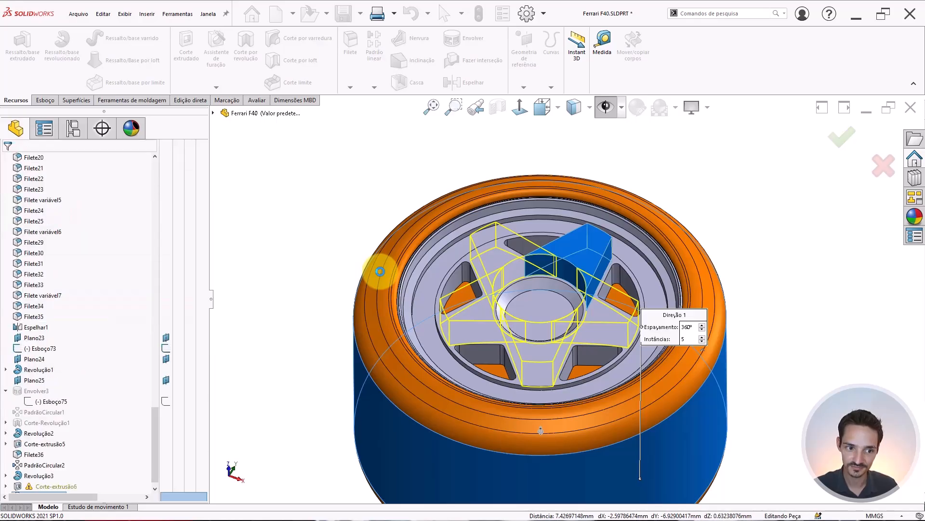
Step: Start a Combine operation set to subtract, with the rim body as the main body
middle_click_drag(622, 210, 605, 197)
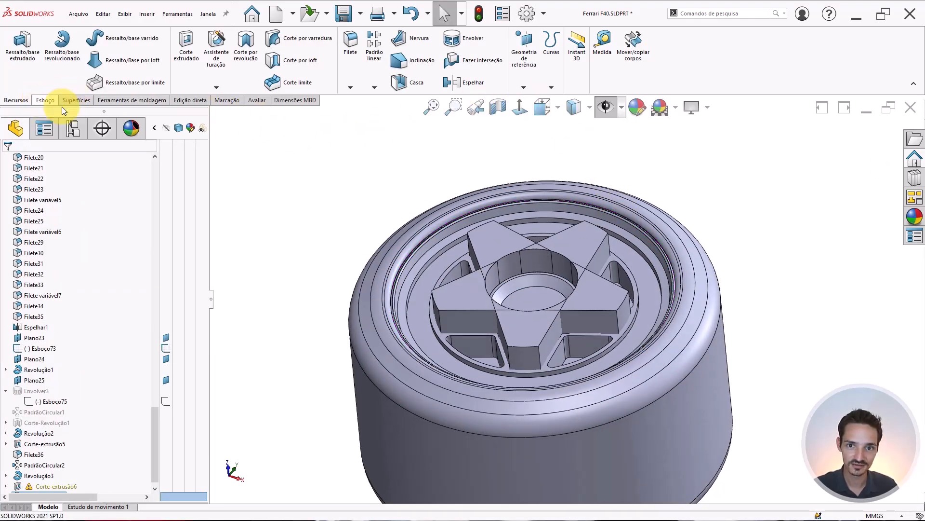
left_click(132, 101)
left_click(178, 100)
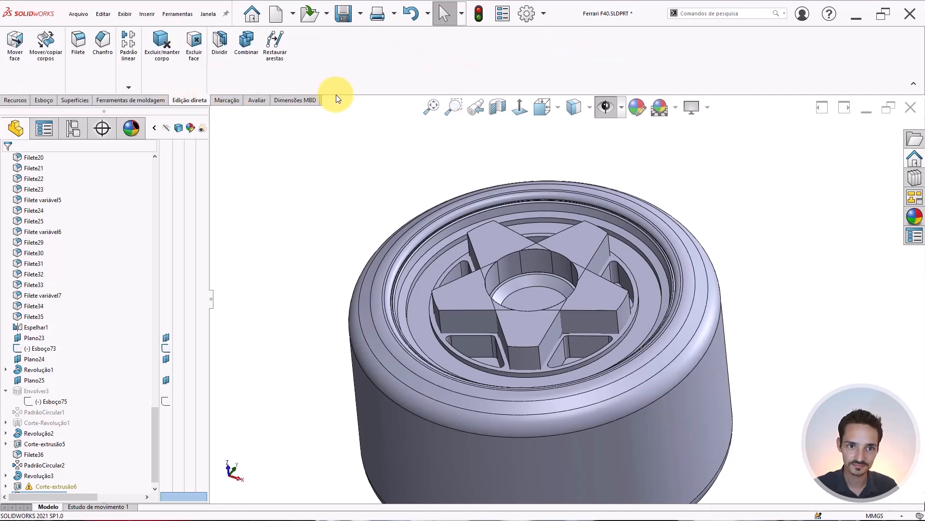
left_click(256, 53)
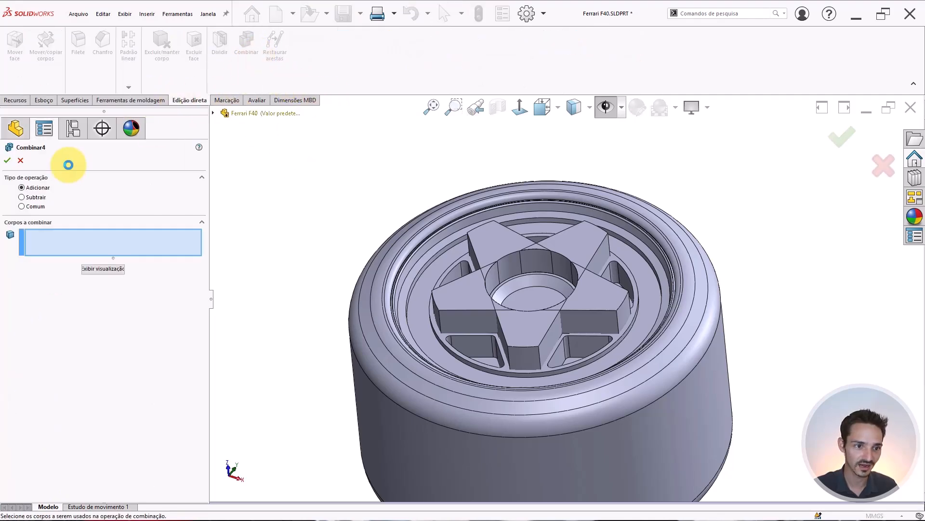
left_click(33, 197)
scroll(424, 351, "down", 3)
left_click(403, 357)
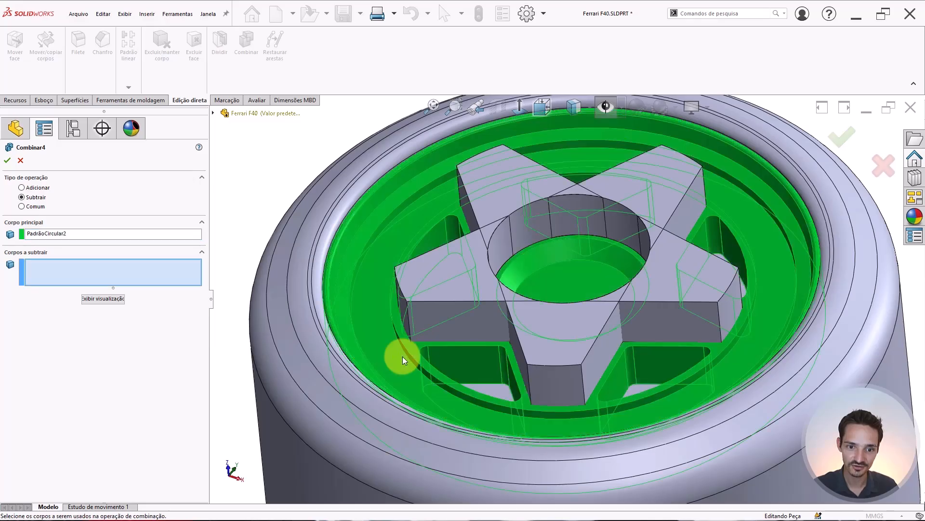
Step: Choose all five spoke bodies as the bodies to subtract and complete the Combine
left_click(441, 276)
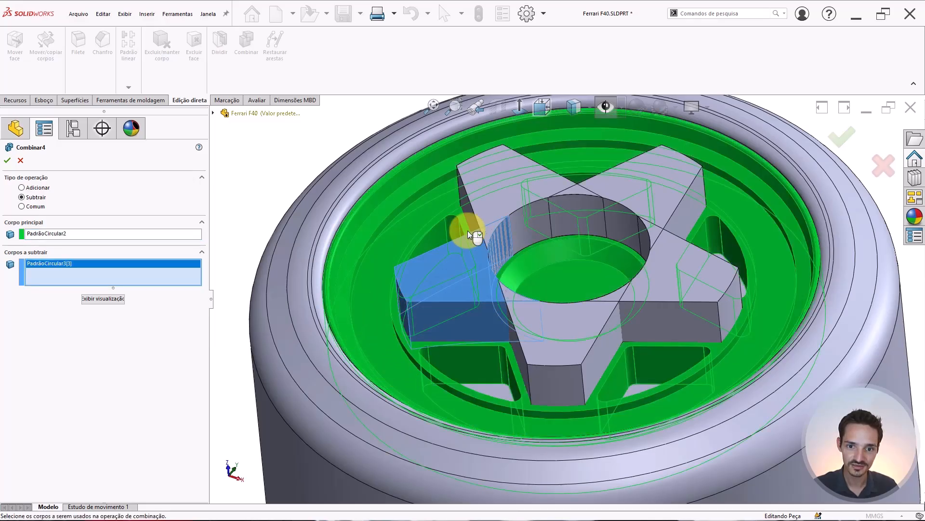
left_click(501, 189)
left_click(634, 185)
left_click(644, 288)
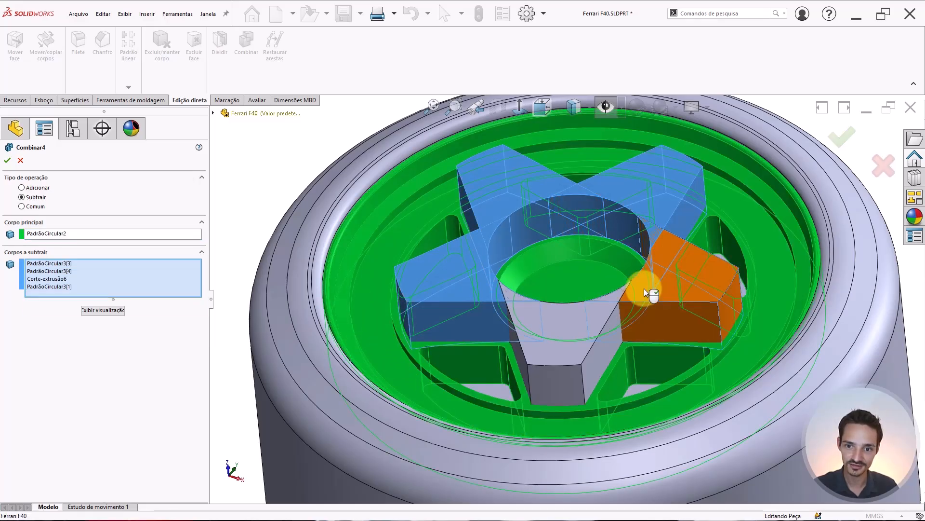
left_click(556, 334)
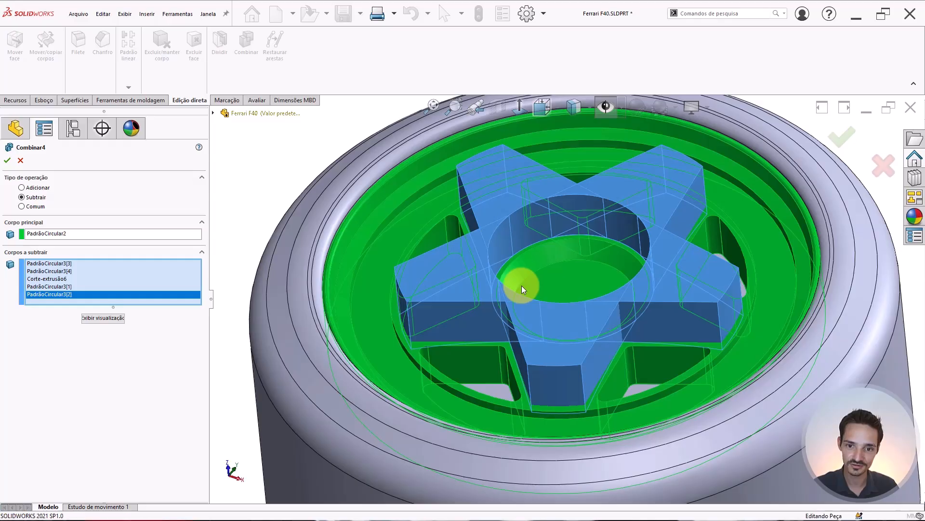
key("Return")
Step: Examine the star-shaped recess cut into the rim and its edges around the window openings
scroll(616, 261, "up", 3)
scroll(651, 236, "down", 3)
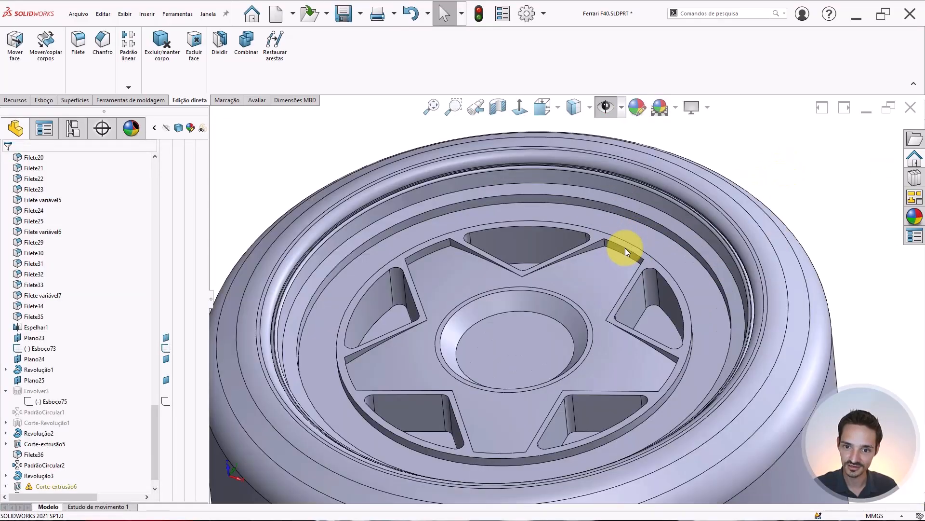
middle_click_drag(626, 248, 485, 274)
scroll(617, 258, "down", 4)
scroll(597, 238, "up", 3)
scroll(523, 262, "up", 1)
scroll(501, 264, "down", 2)
scroll(42, 449, "down", 1)
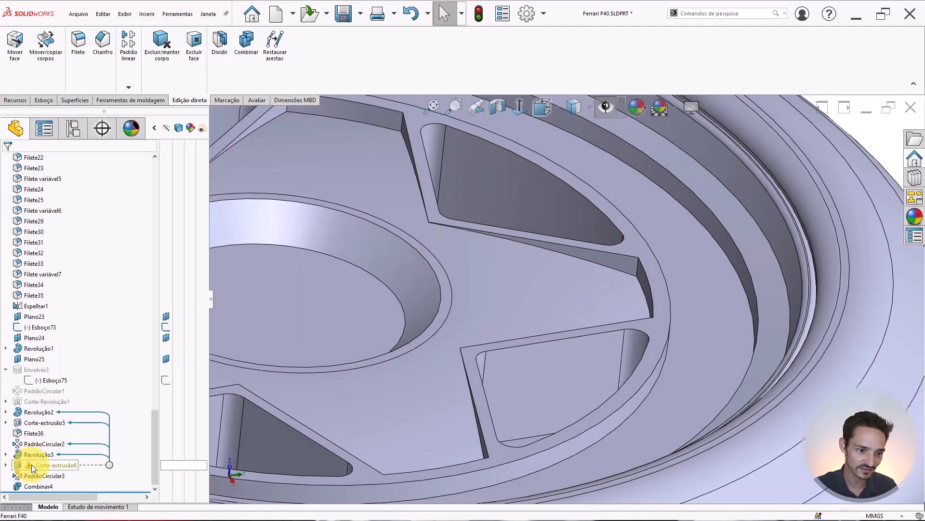
Step: Set the small offset dimension in the sector's revolve sketch to 0.7 mm and rebuild the model, continuing past the spoke sketch warning
left_click(27, 453)
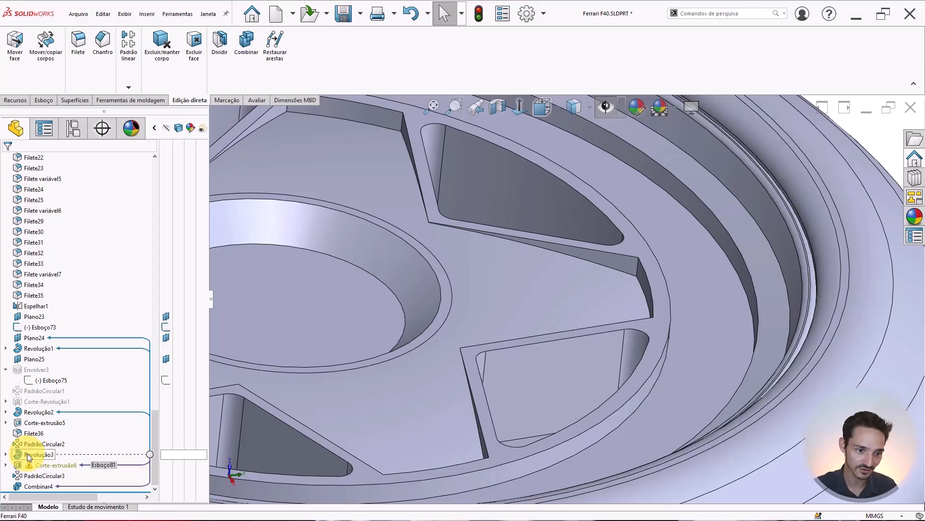
scroll(554, 308, "up", 5)
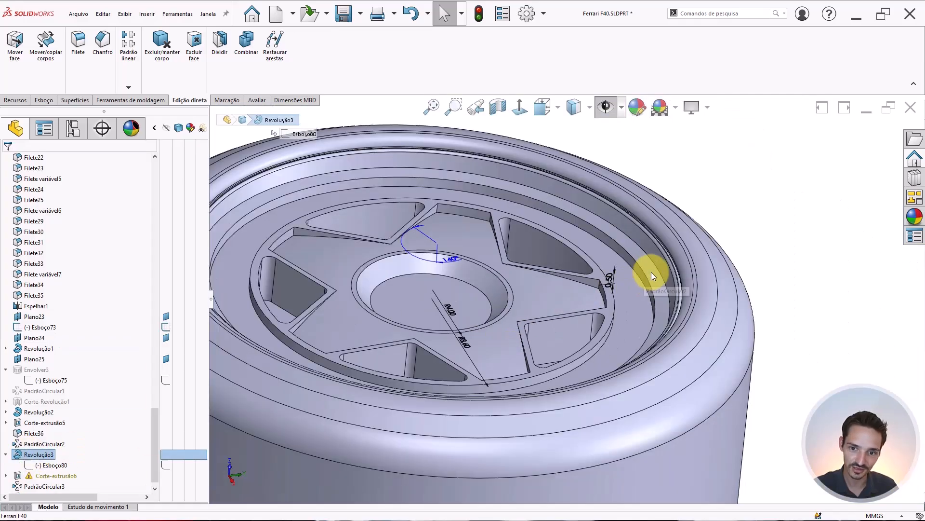
double_click(612, 279)
type(".7")
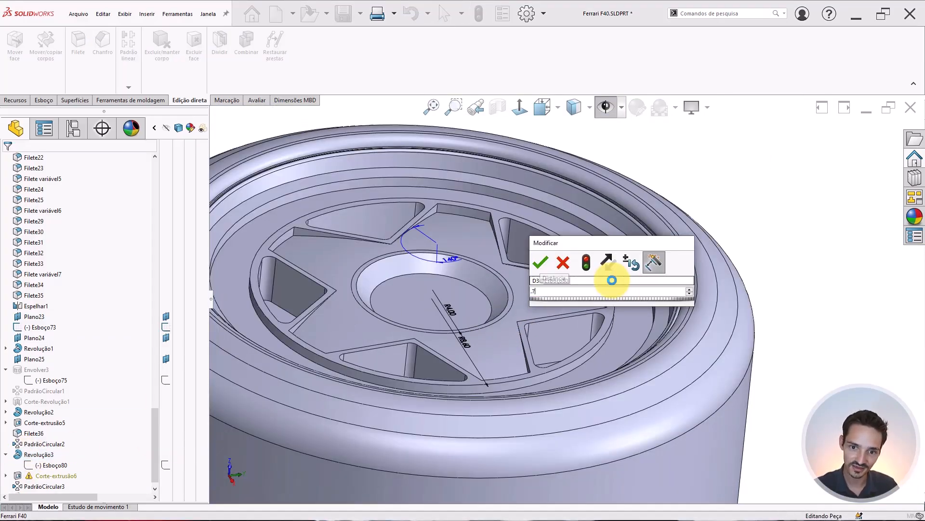
key("Return")
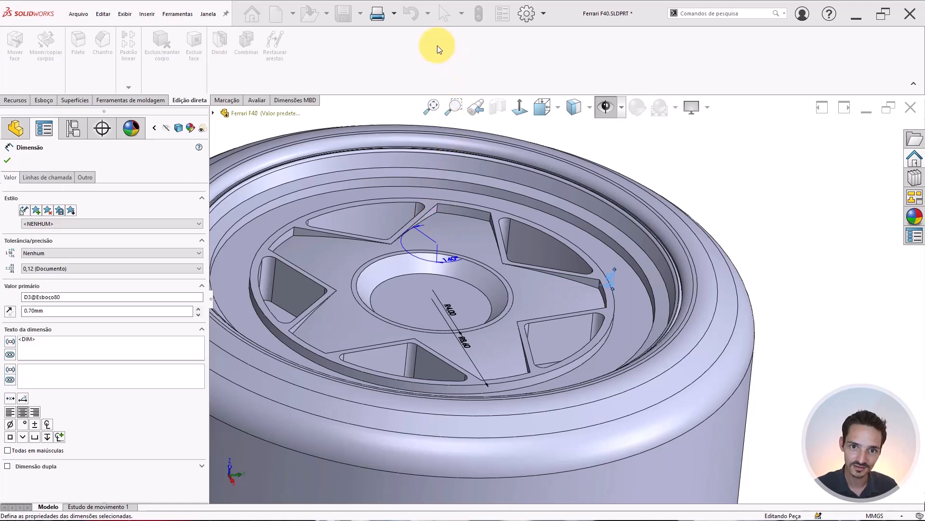
left_click(478, 15)
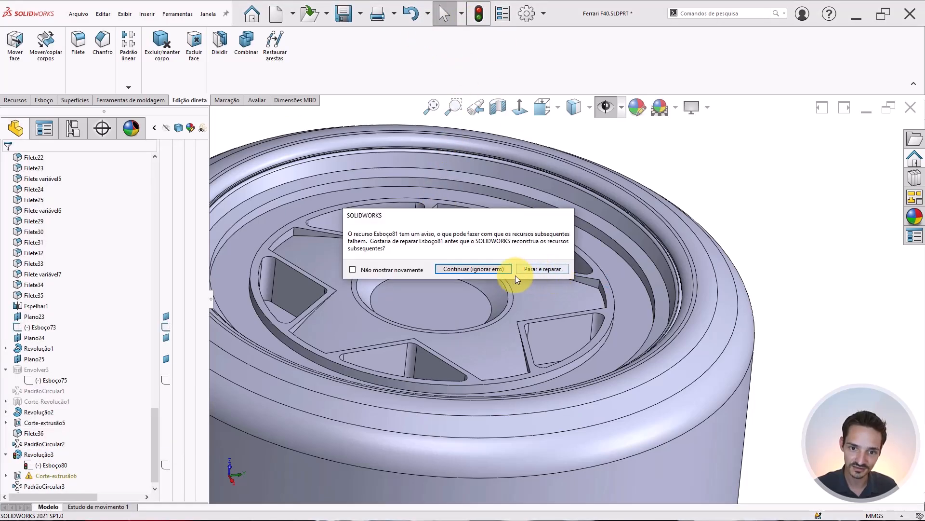
left_click(491, 268)
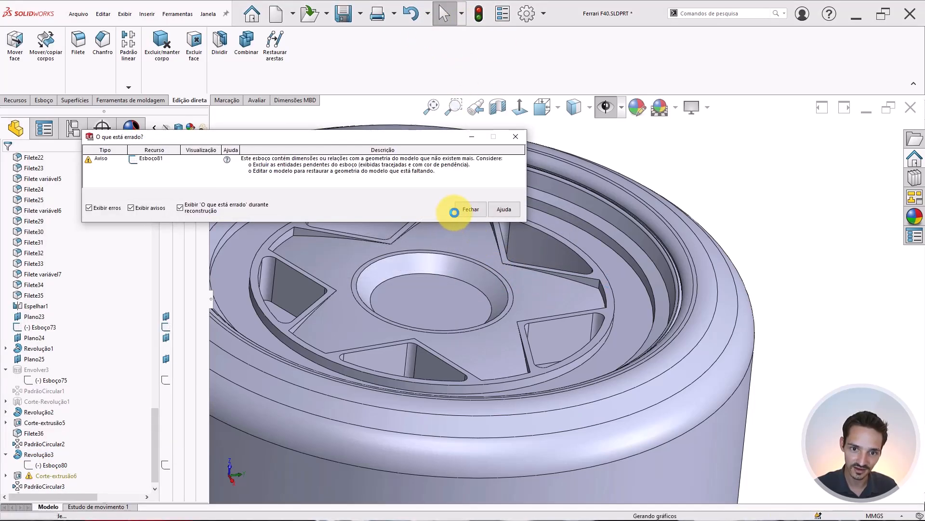
left_click(467, 209)
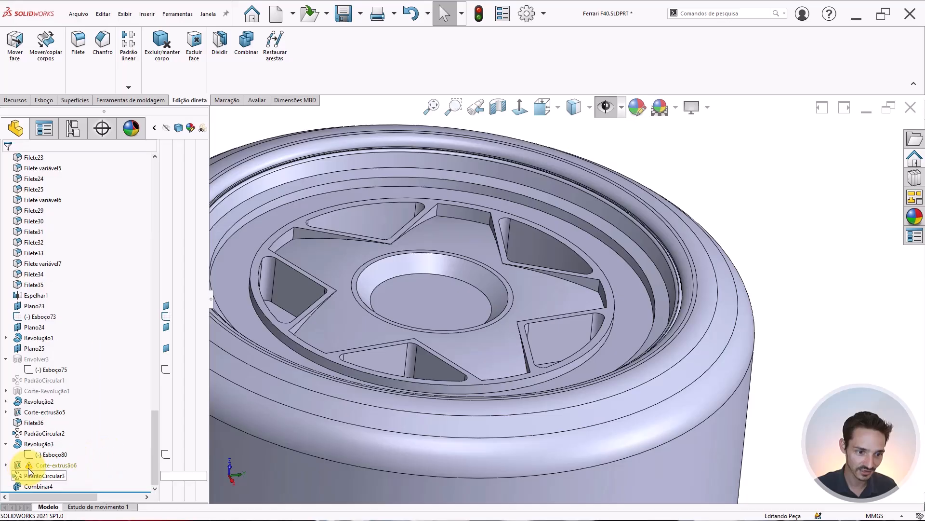
Step: Edit the spoke cut's outline sketch and delete its dangling 0.30 mm dimension
left_click(37, 465)
left_click(5, 465)
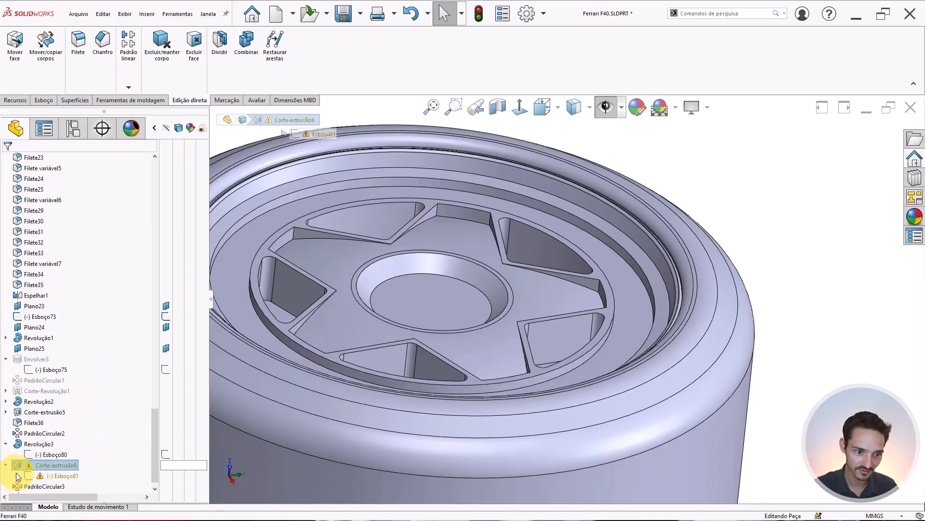
left_click(29, 475)
scroll(458, 280, "up", 4)
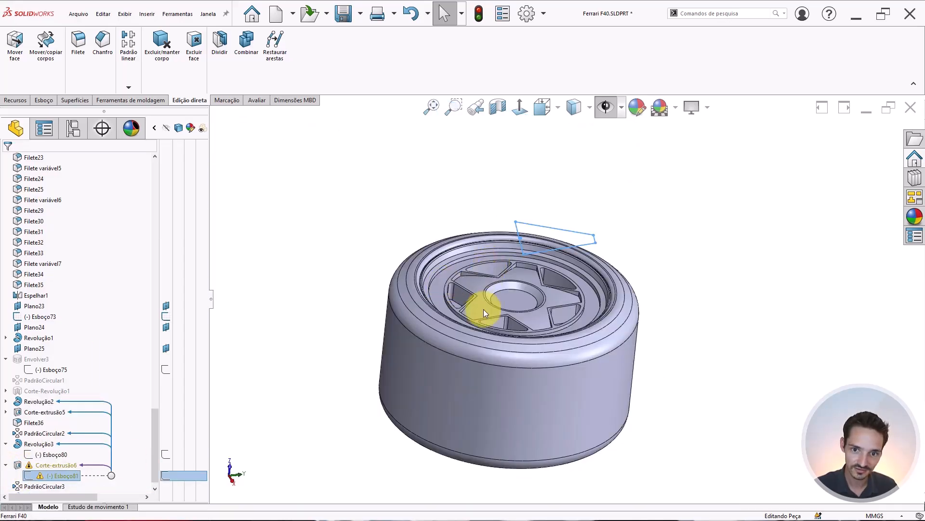
middle_click_drag(484, 309, 478, 353)
left_click(50, 476)
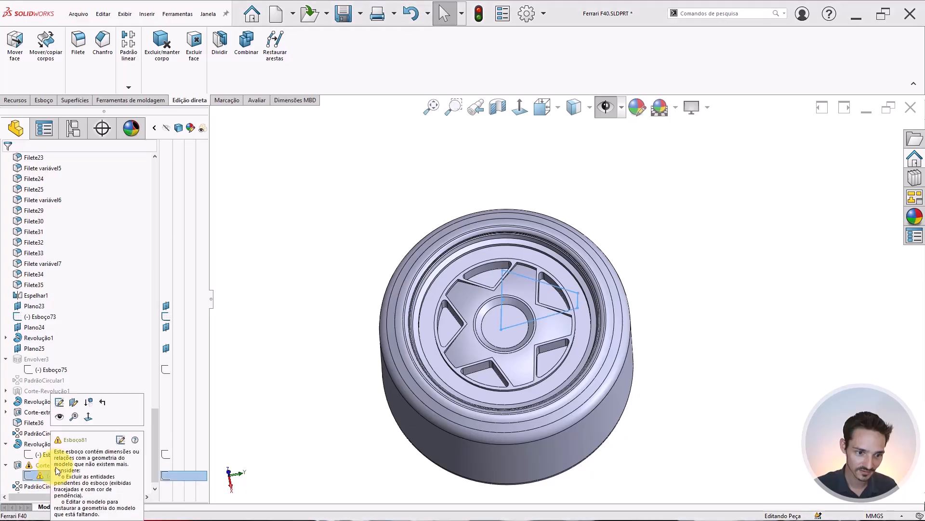
left_click(59, 401)
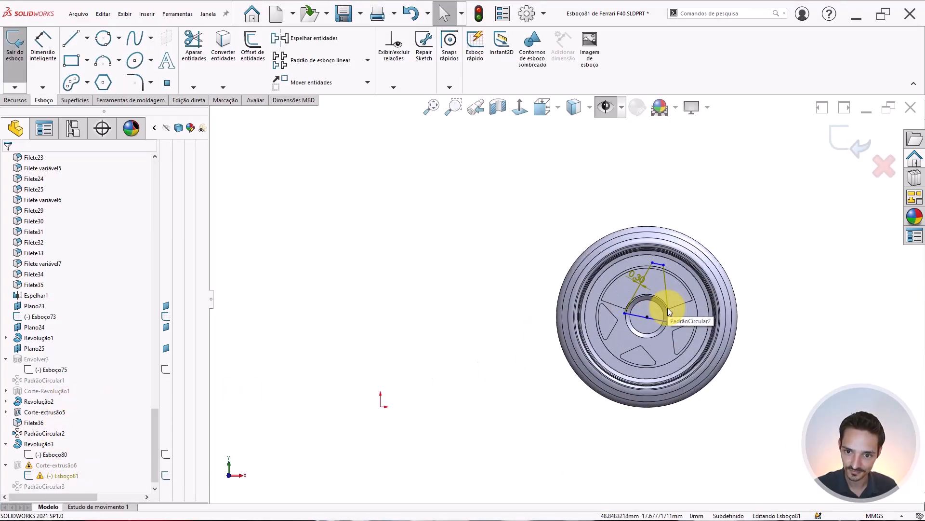
scroll(627, 278, "down", 5)
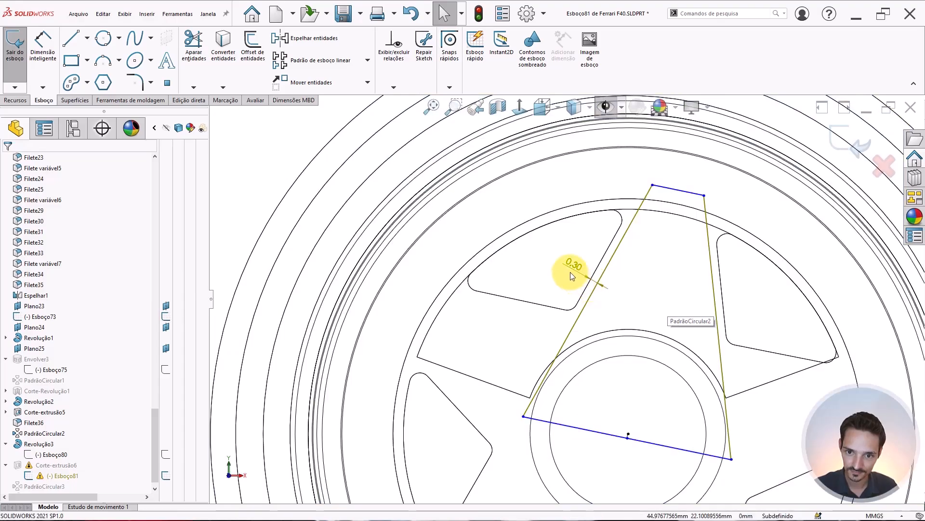
left_click(577, 267)
key("Delete")
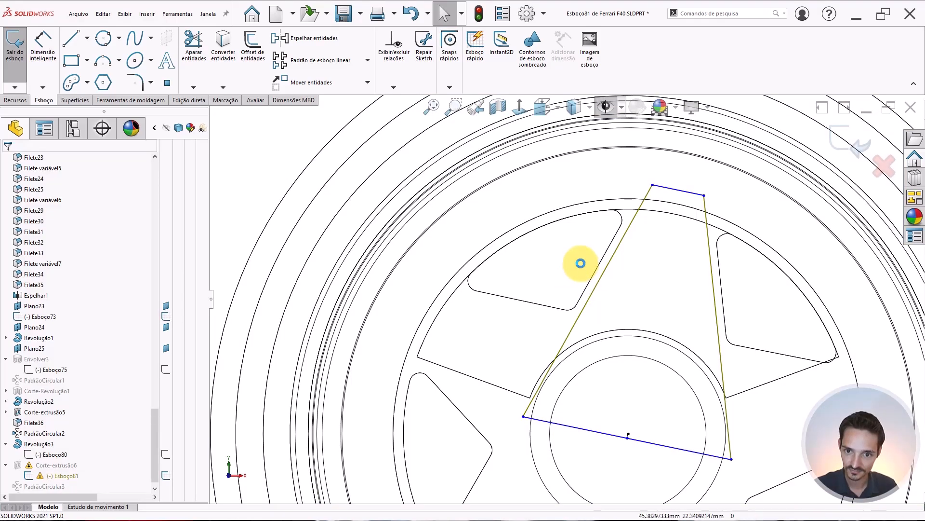
Step: Replace the dangling parallel relation on the spoke outline's side line with a new one to the adjacent window edge
left_click(605, 272)
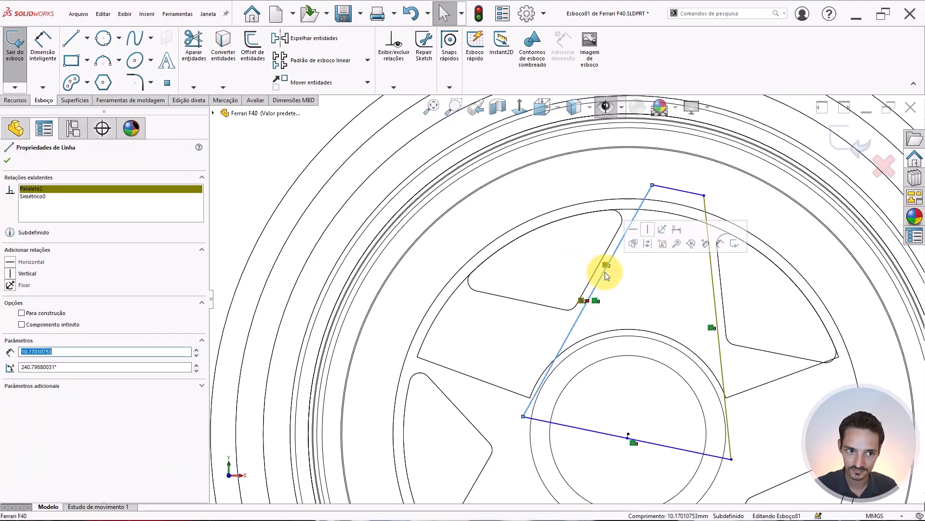
key("Escape")
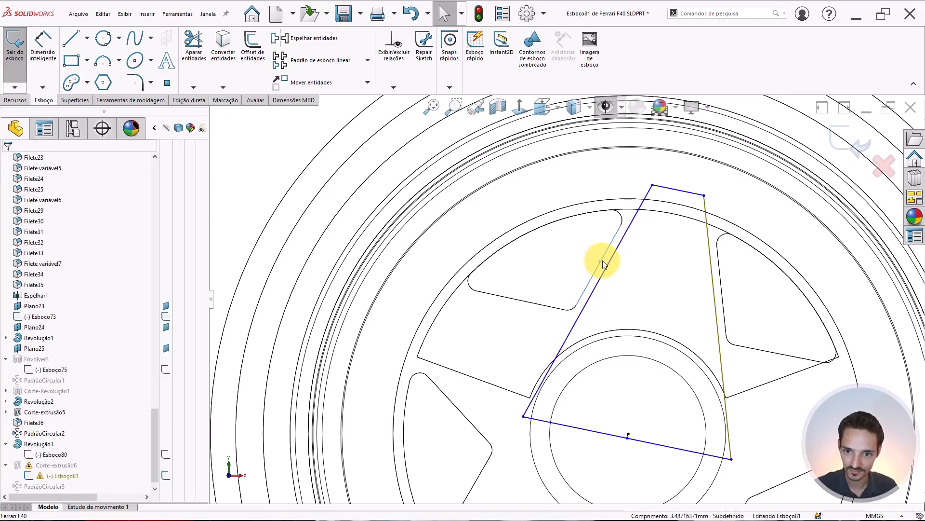
left_click(614, 254, "ctrl")
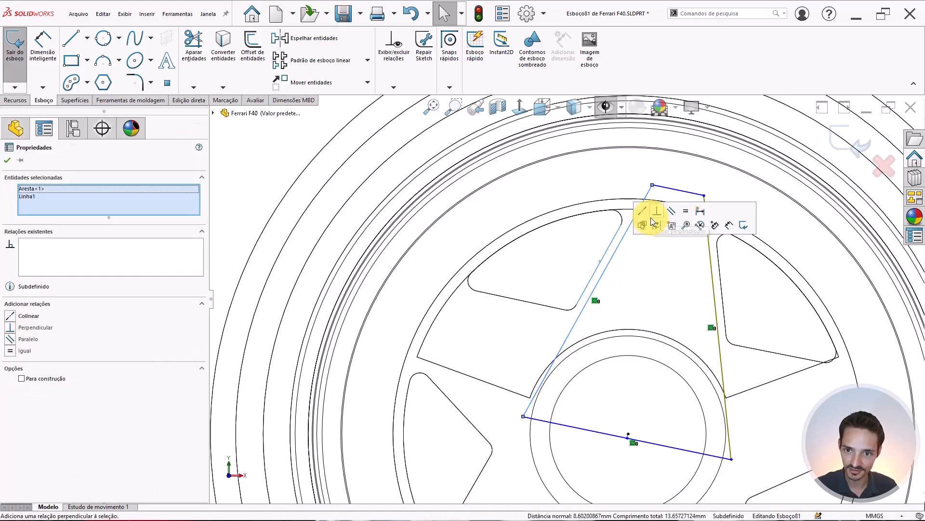
left_click(671, 212)
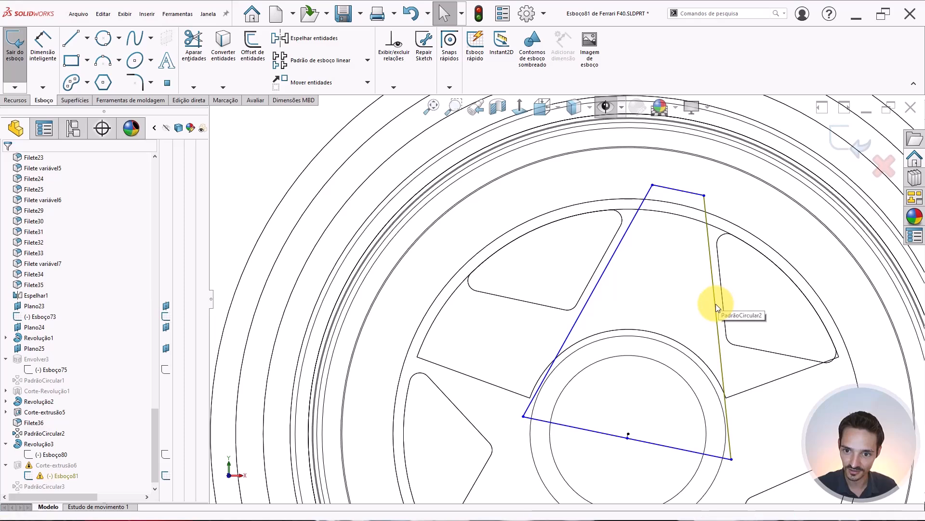
Step: Replace the dangling parallel relation on the outline's other side line with a parallel relation to its neighbouring window edge
left_click(717, 315)
left_click(718, 324)
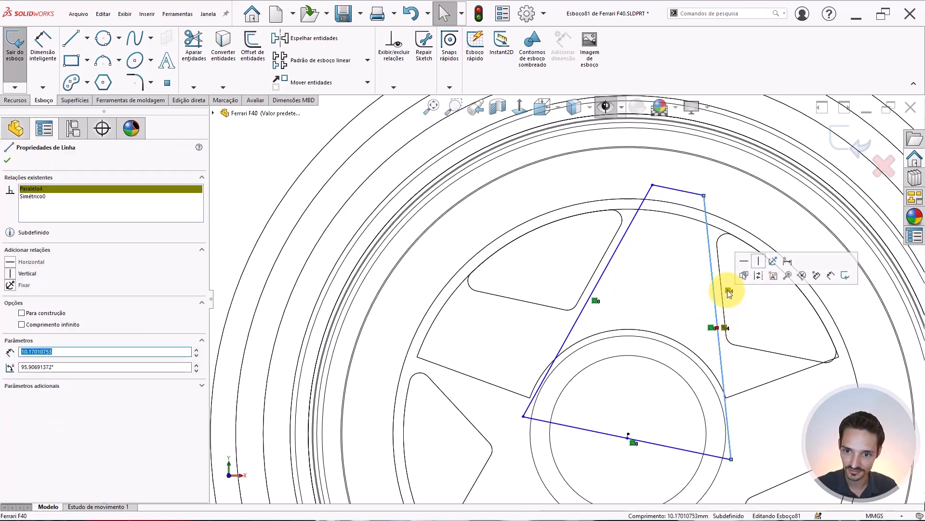
key("Escape")
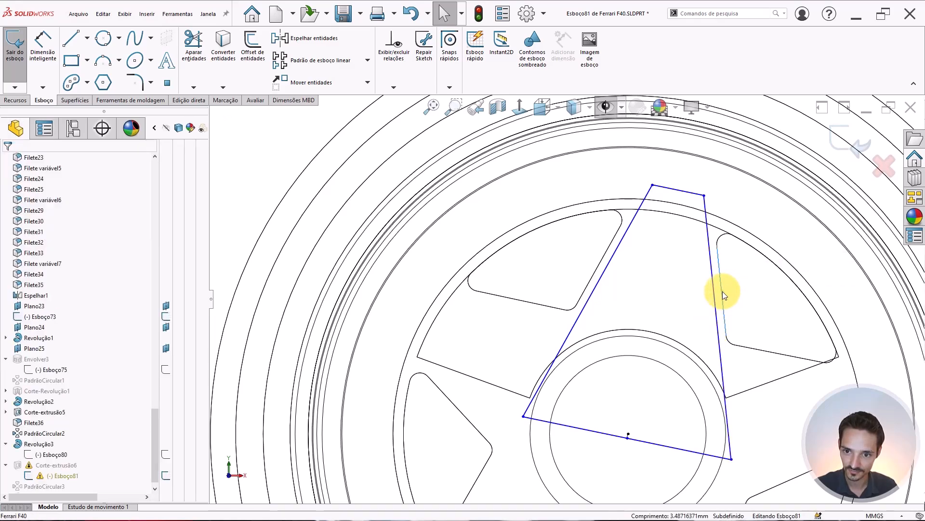
left_click(716, 299)
left_click(720, 275, "ctrl")
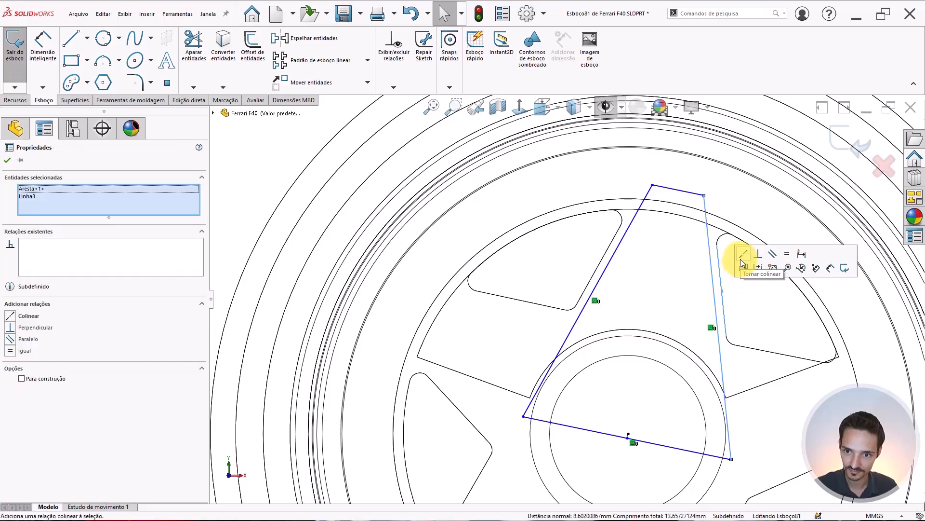
left_click(770, 256)
key("Escape")
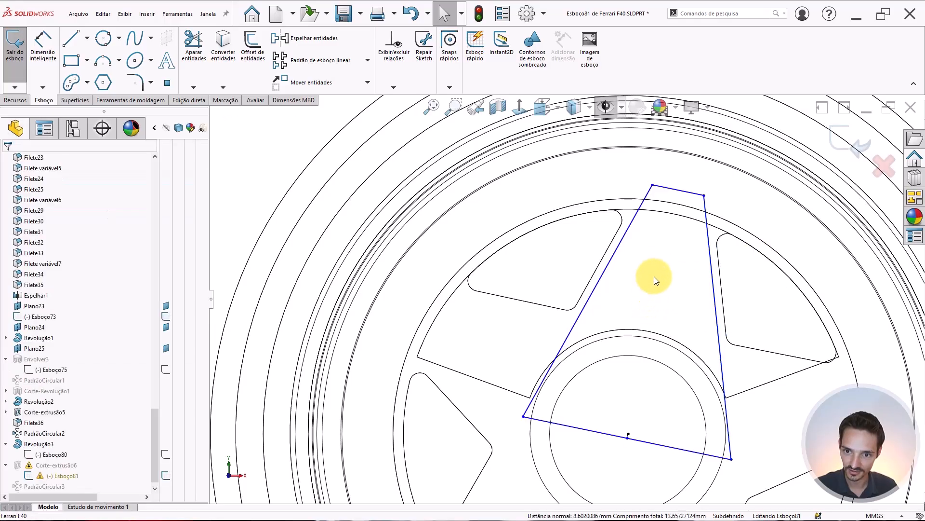
Step: Dimension the gap between the spoke outline's side line and the adjacent window edge at 0.30 mm and exit the sketch
right_click_drag(655, 276, 656, 245)
left_click(614, 245)
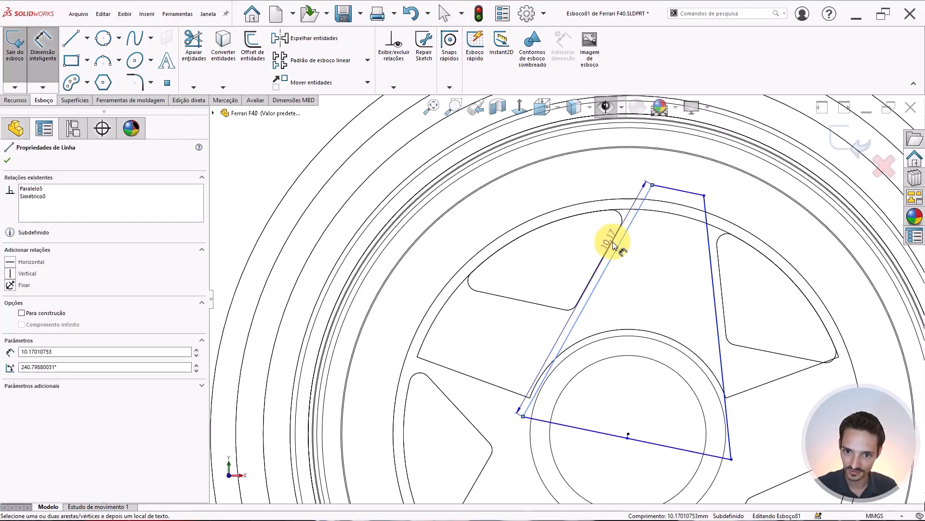
left_click(616, 242)
left_click(636, 251)
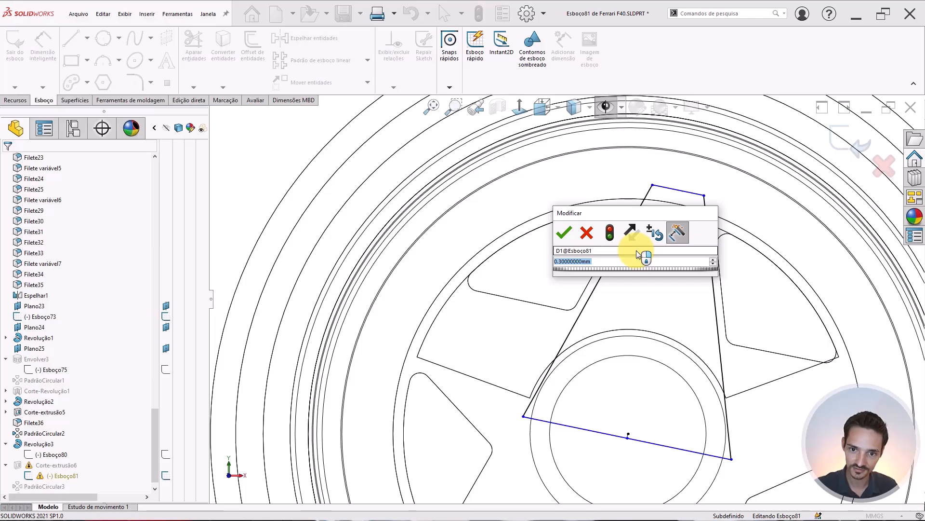
key("Return")
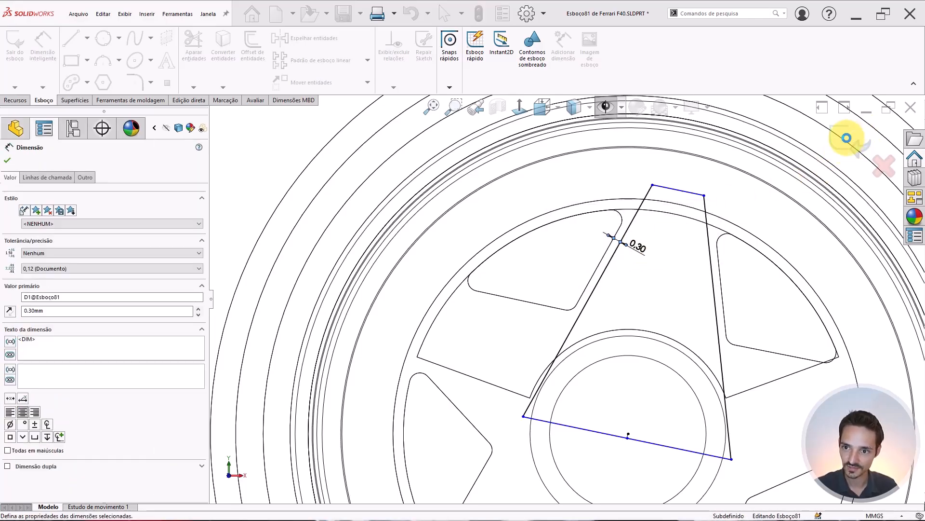
left_click(847, 138)
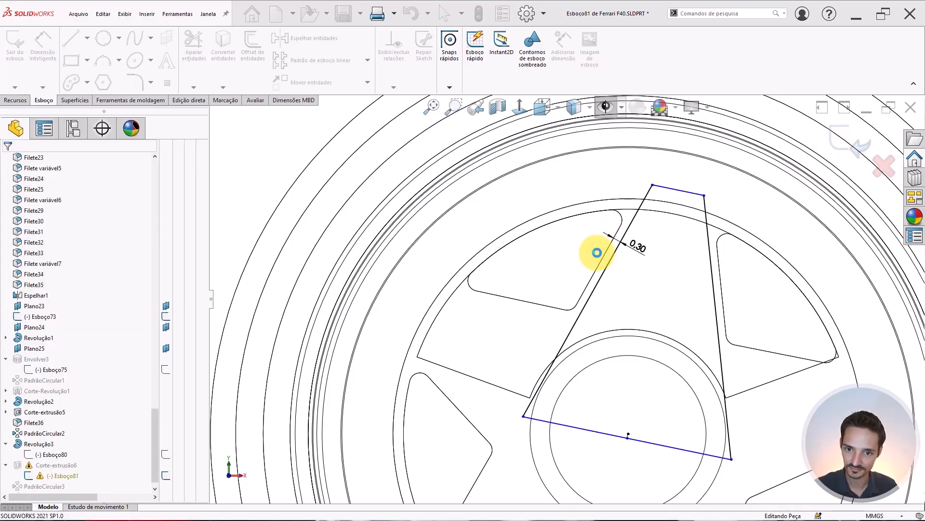
Step: Measure the radius of the rounded corner face in one of the rim's window openings
scroll(597, 254, "up", 4)
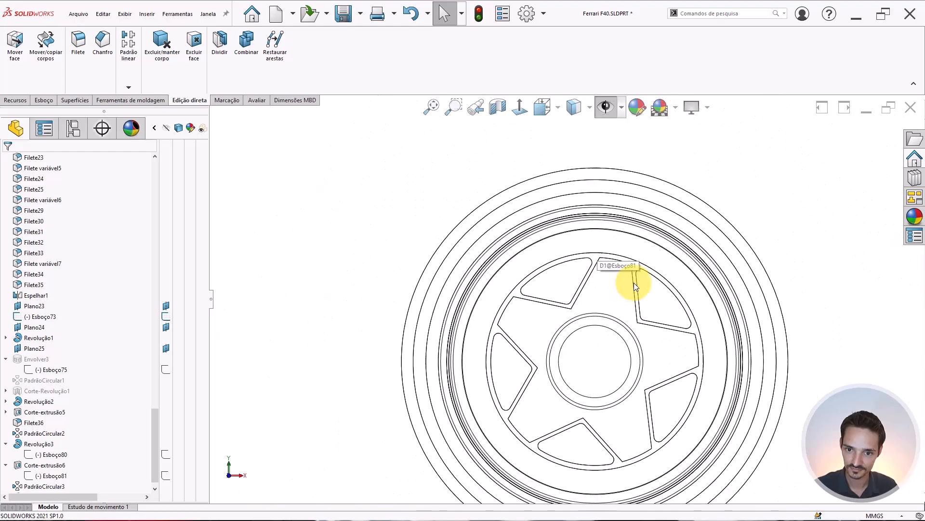
scroll(580, 285, "up", 1)
middle_click_drag(580, 285, 583, 234)
scroll(634, 280, "down", 2)
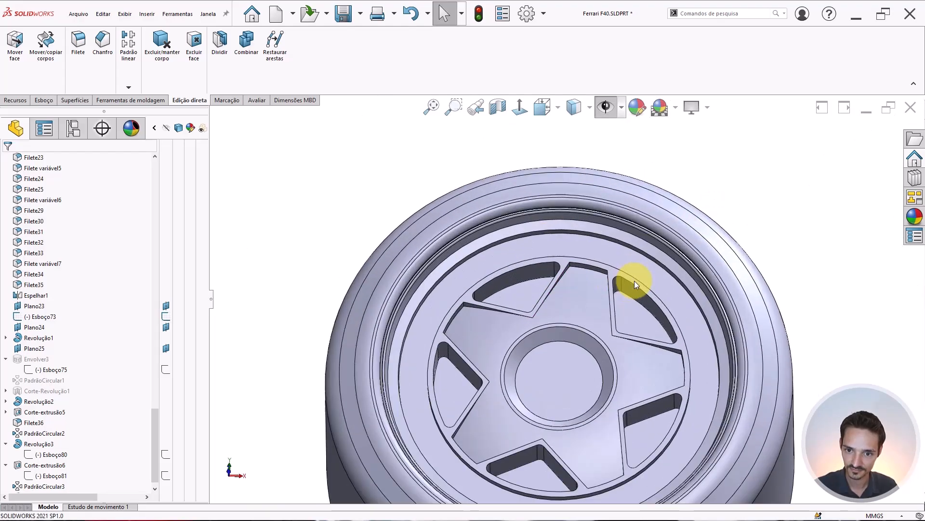
scroll(634, 281, "down", 6)
key("m")
left_click(589, 291)
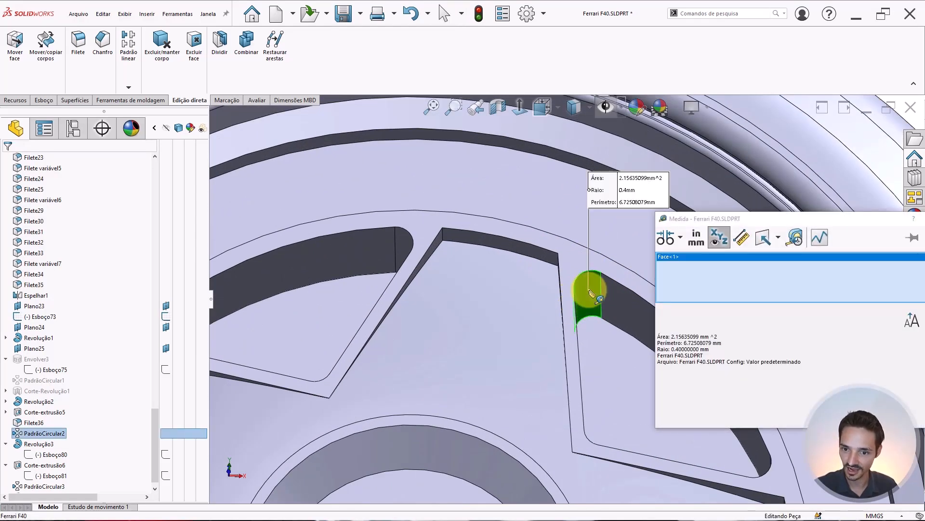
key("Escape")
scroll(590, 292, "up", 7)
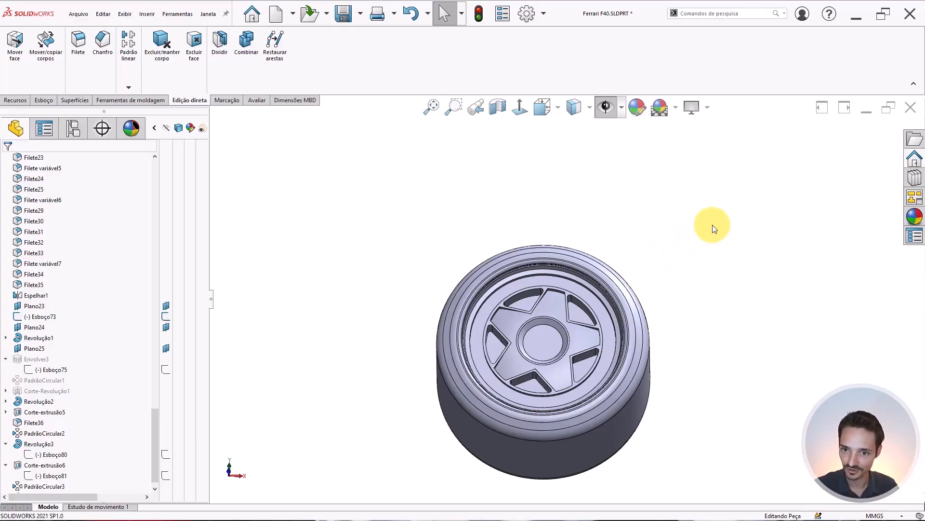
Step: Start a symmetric fillet of 0.4 mm radius and select the two outer corner edges of one star recess arm
scroll(584, 274, "down", 1)
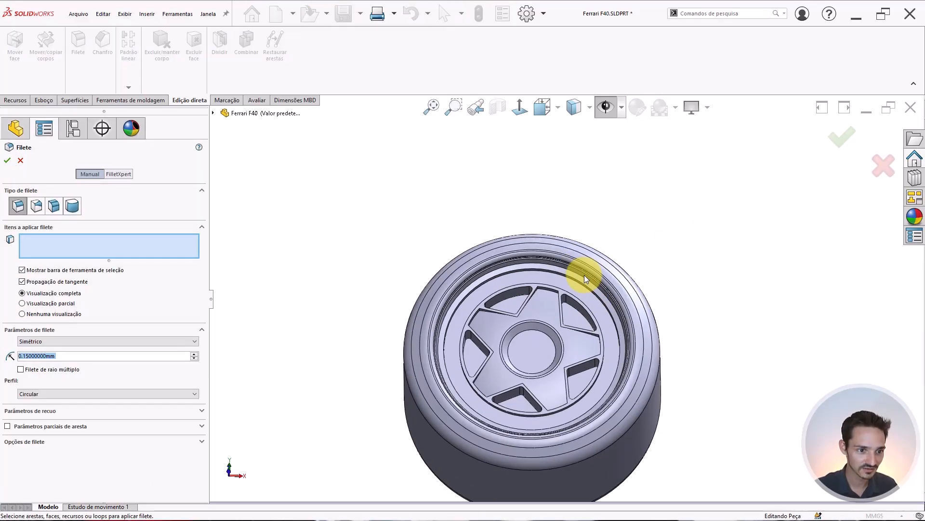
type("0.4")
key("Return")
scroll(521, 313, "down", 10)
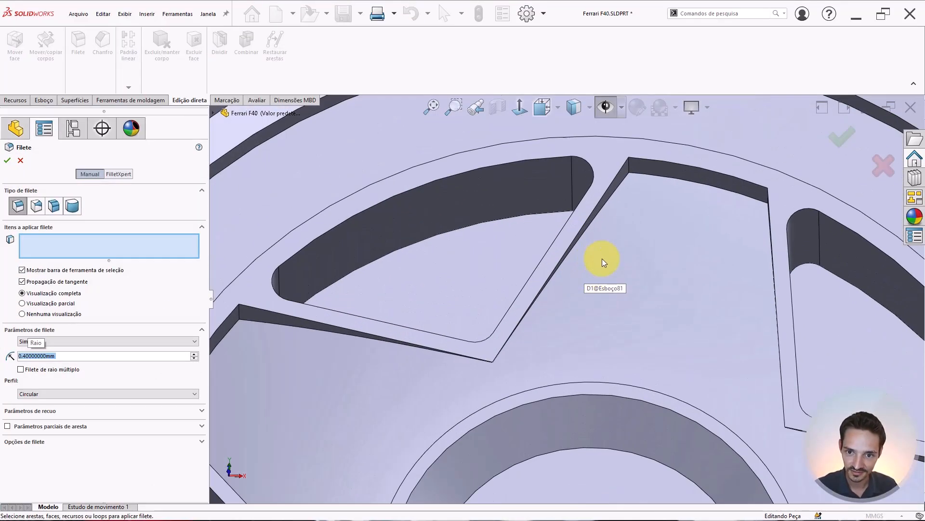
scroll(603, 258, "up", 1)
scroll(644, 207, "down", 2)
middle_click_drag(588, 236, 554, 239)
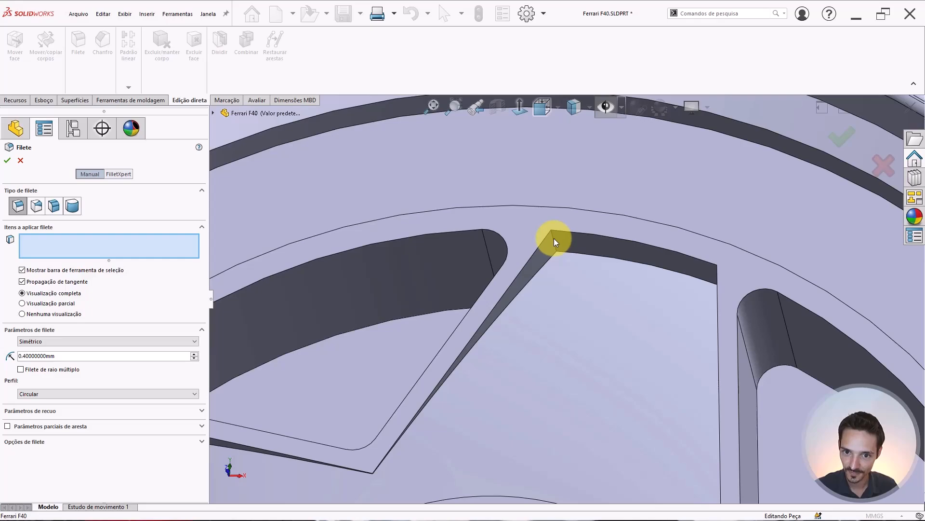
left_click(554, 238)
middle_click_drag(641, 300, 681, 288)
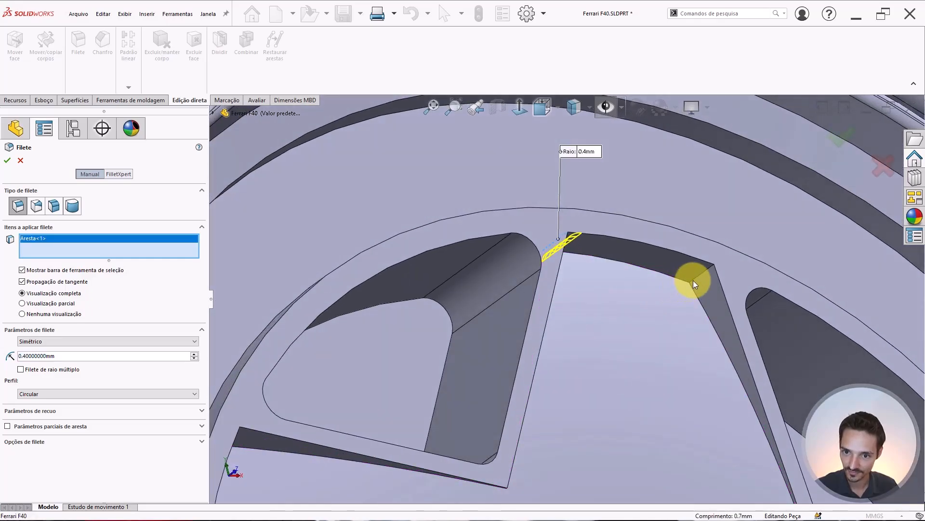
left_click(693, 280)
Step: Add the outer corner edges of two more star recess arms to the 0.4 mm fillet
scroll(577, 352, "up", 8)
middle_click_drag(576, 352, 438, 260)
scroll(484, 273, "down", 10)
left_click(471, 296)
left_click(679, 305)
scroll(592, 333, "up", 8)
scroll(438, 270, "down", 10)
middle_click_drag(440, 303, 516, 275)
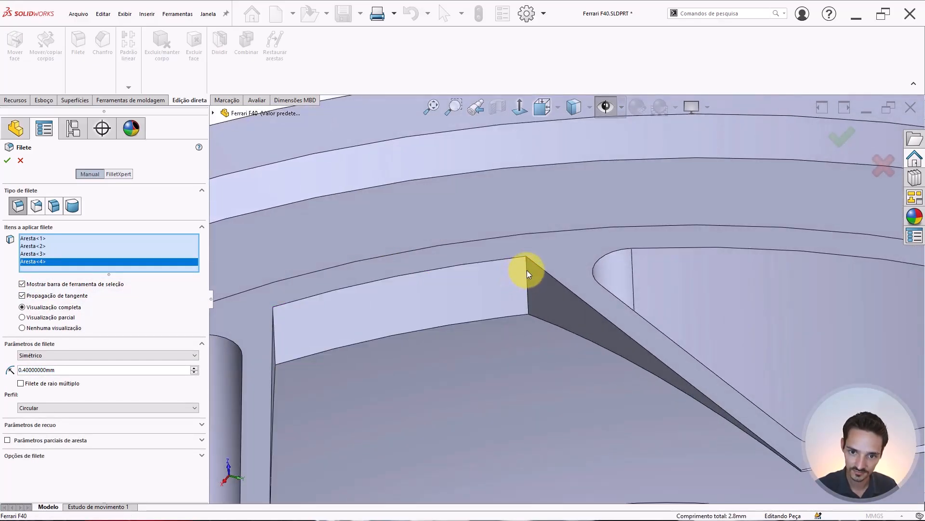
left_click(527, 270)
middle_click_drag(452, 329, 297, 333)
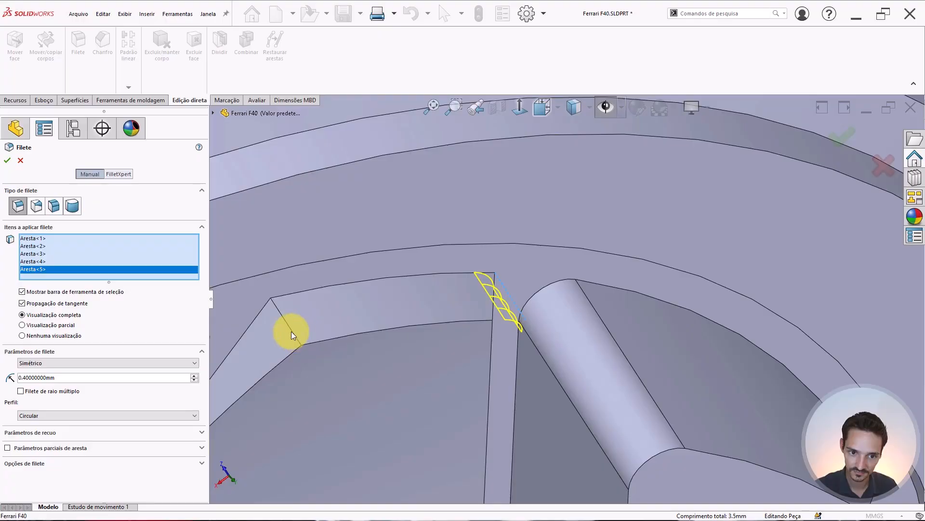
left_click(291, 331)
Step: Add the four remaining outer corner edges of the star recess and apply the 0.4 mm fillet
scroll(287, 334, "up", 5)
scroll(337, 381, "down", 6)
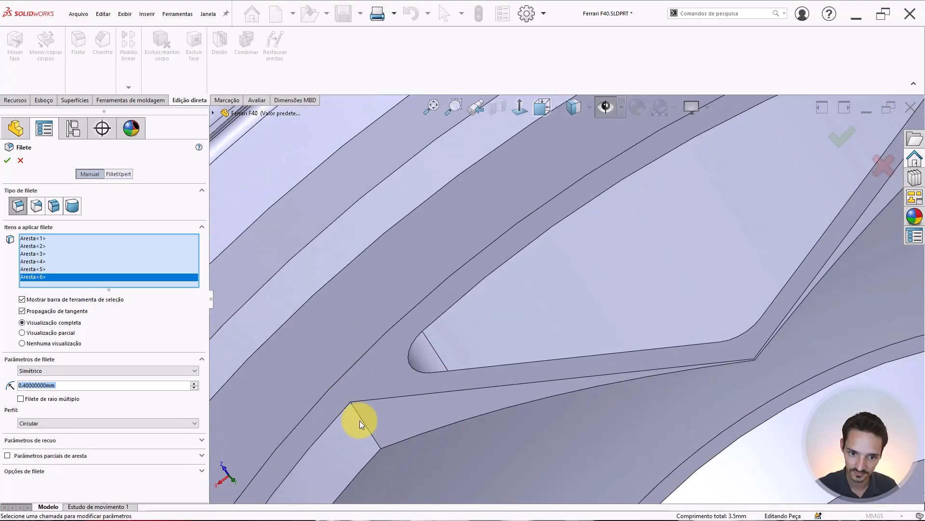
left_click(360, 420)
scroll(366, 421, "up", 5)
middle_click_drag(496, 410, 458, 380)
scroll(490, 415, "down", 3)
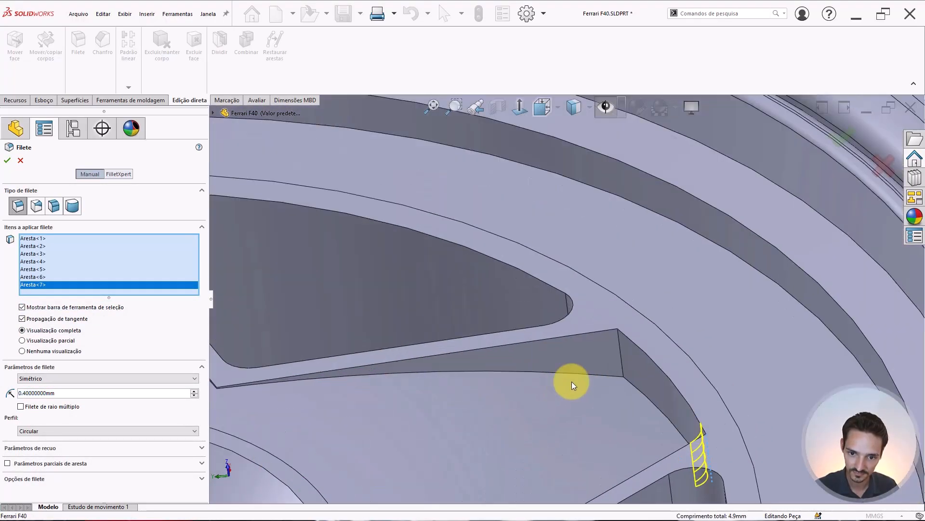
left_click(620, 345)
scroll(407, 310, "up", 5)
scroll(413, 253, "down", 4)
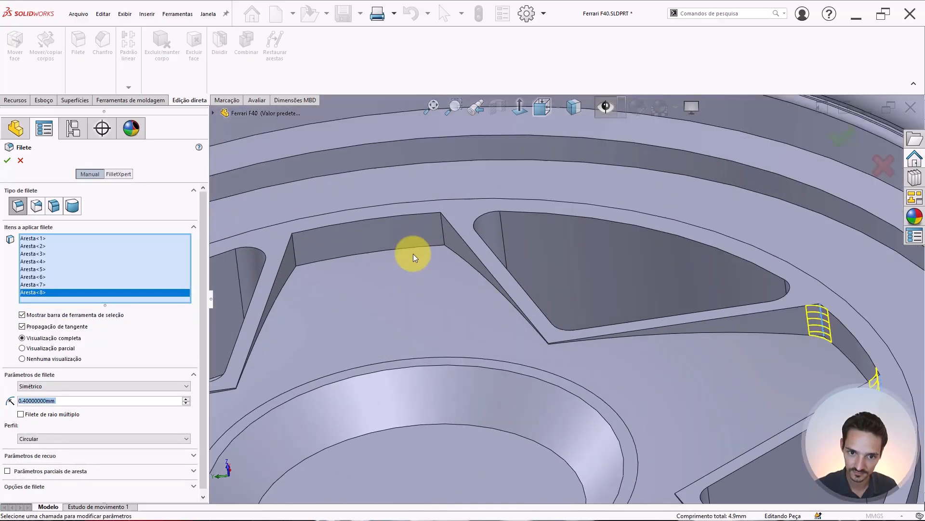
left_click(441, 222)
scroll(389, 276, "up", 4)
scroll(409, 267, "down", 2)
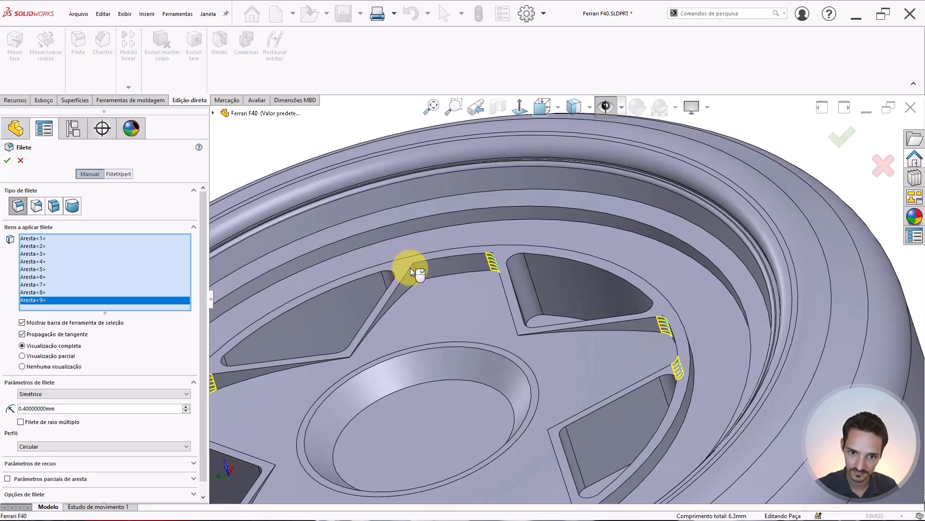
left_click(416, 268)
scroll(455, 304, "up", 4)
middle_click_drag(455, 305, 488, 369)
key("Return")
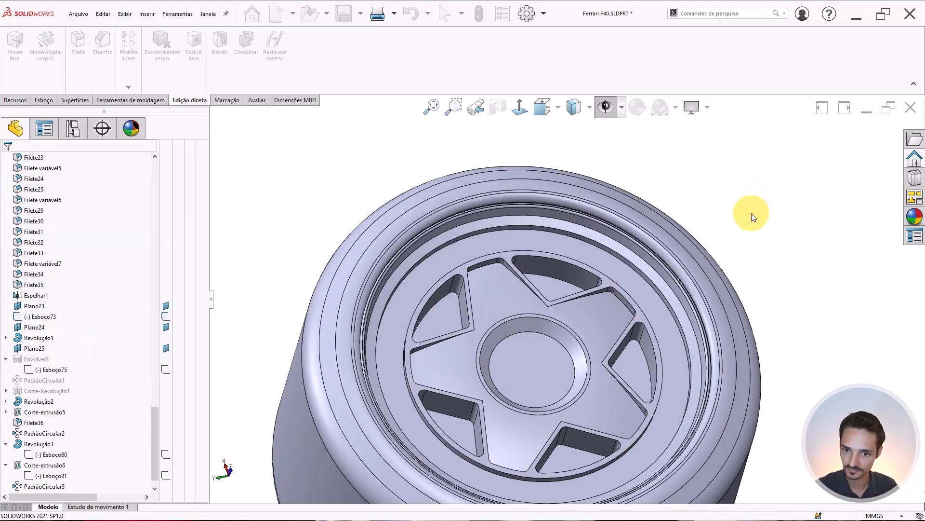
Step: Start another fillet and select the short inner corner edge between two star recess arms
key("Return")
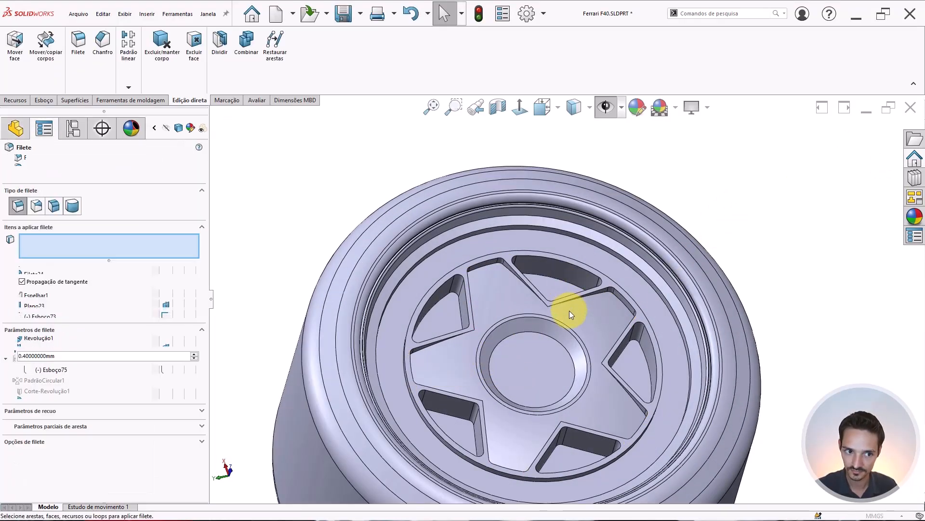
scroll(569, 311, "down", 10)
scroll(506, 273, "down", 3)
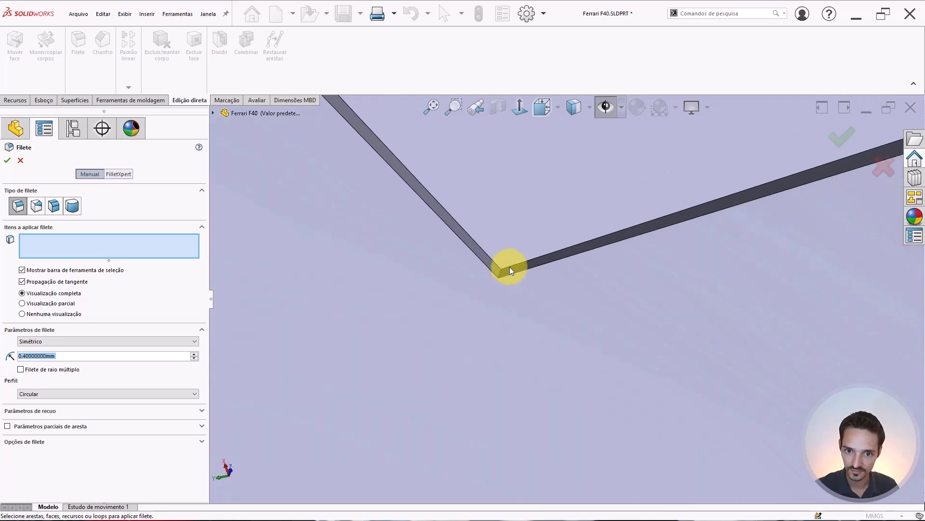
left_click(500, 273)
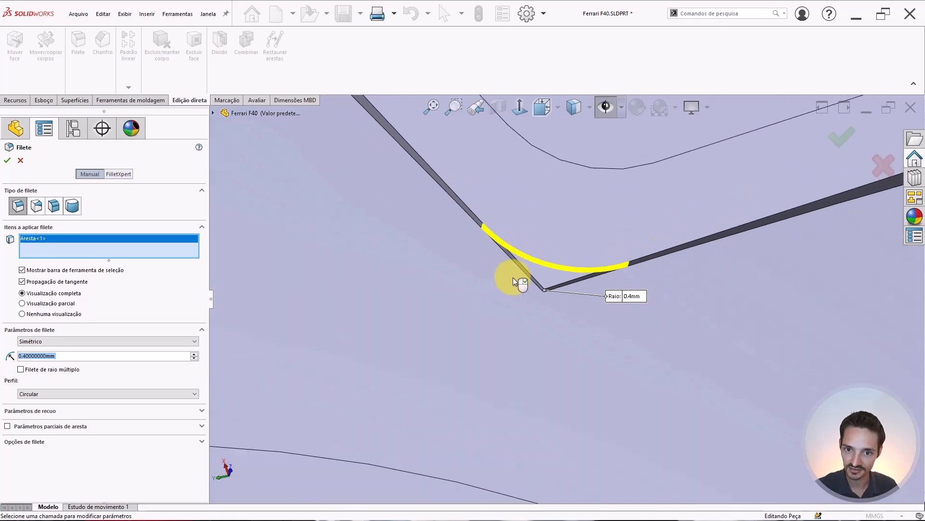
middle_click_drag(513, 275, 490, 310)
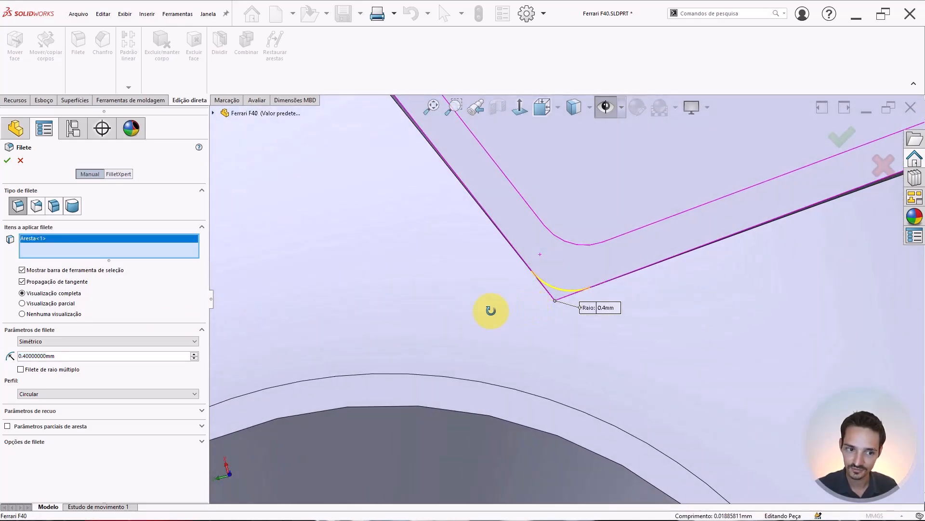
Step: Try a 1 mm radius for the fillet on the star recess's inner corner
double_click(73, 355)
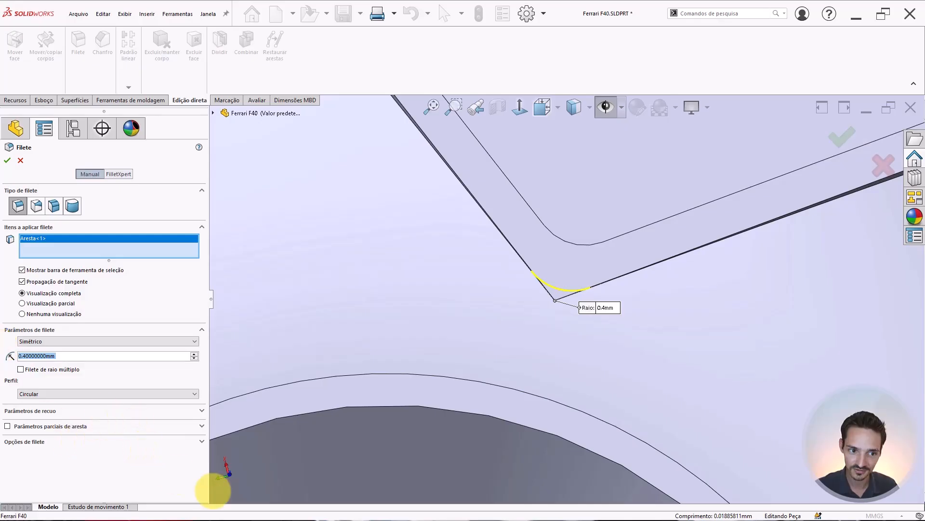
type("1")
key("Return")
middle_click_drag(577, 254, 573, 262)
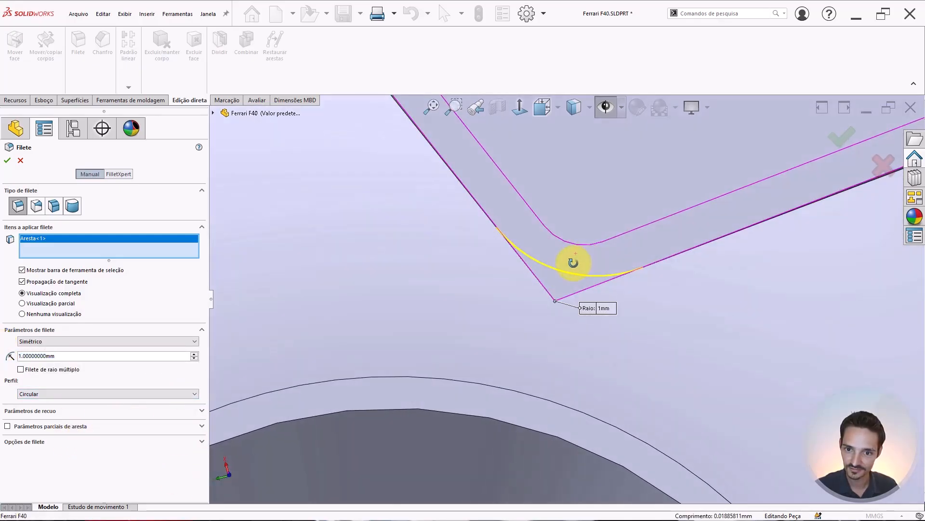
Step: Set the inner corner fillet's radius to 0.7 mm
double_click(79, 355)
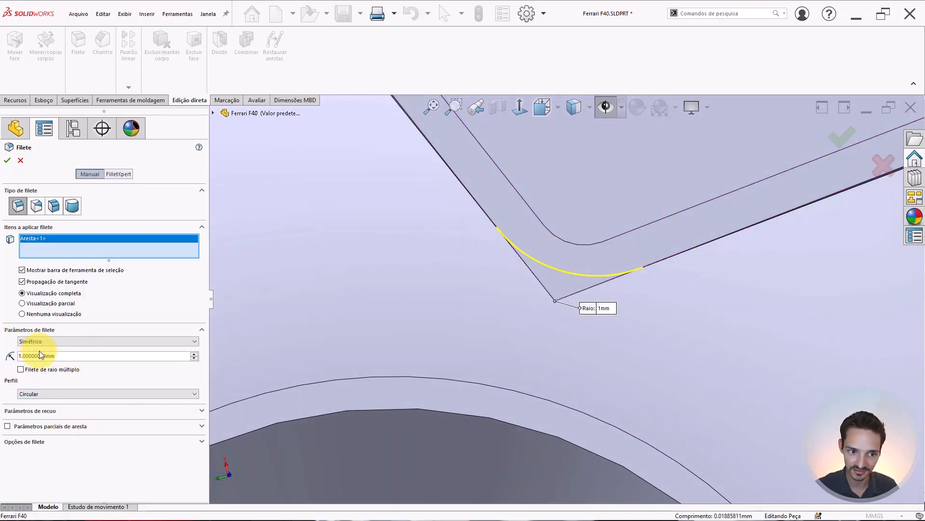
type("0.7")
key("Return")
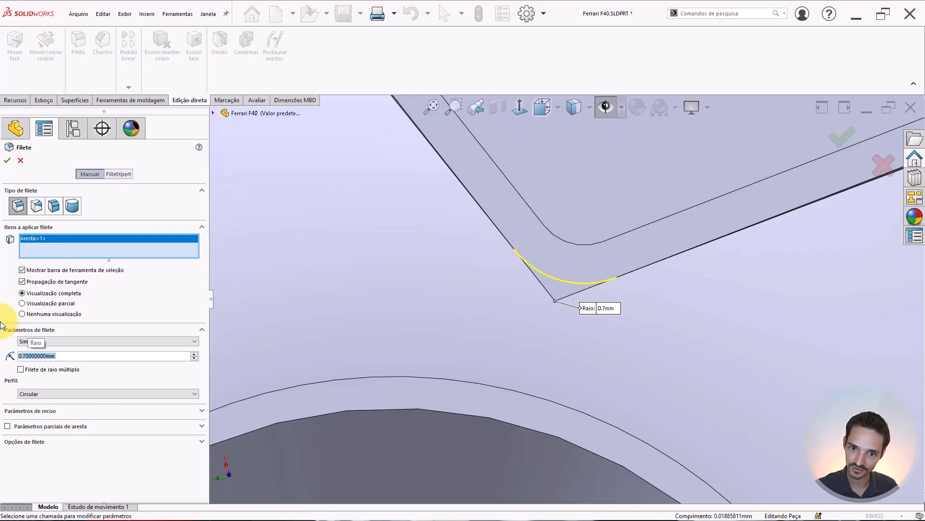
Step: Add the second and third inner corner edges of the star recess to the 0.7 mm fillet
scroll(635, 309, "up", 8)
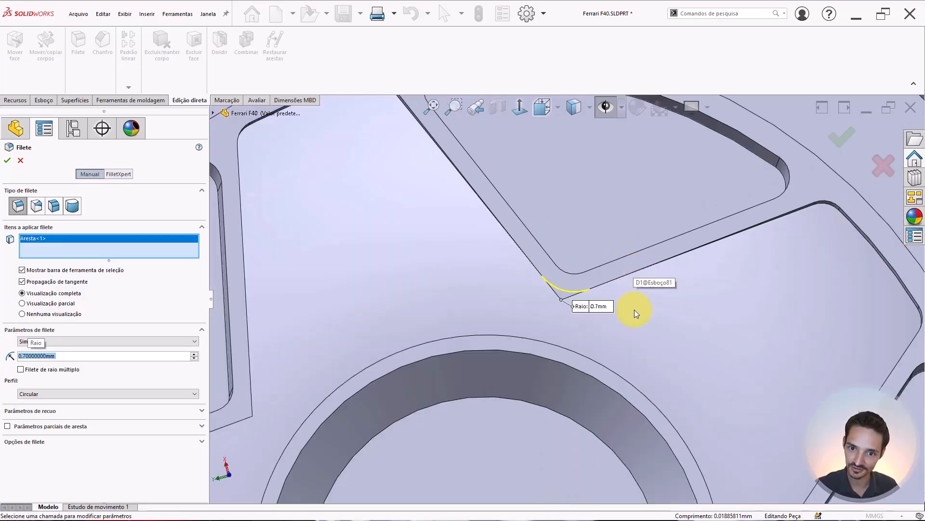
middle_click_drag(635, 357, 629, 364)
scroll(620, 305, "down", 6)
scroll(634, 251, "down", 8)
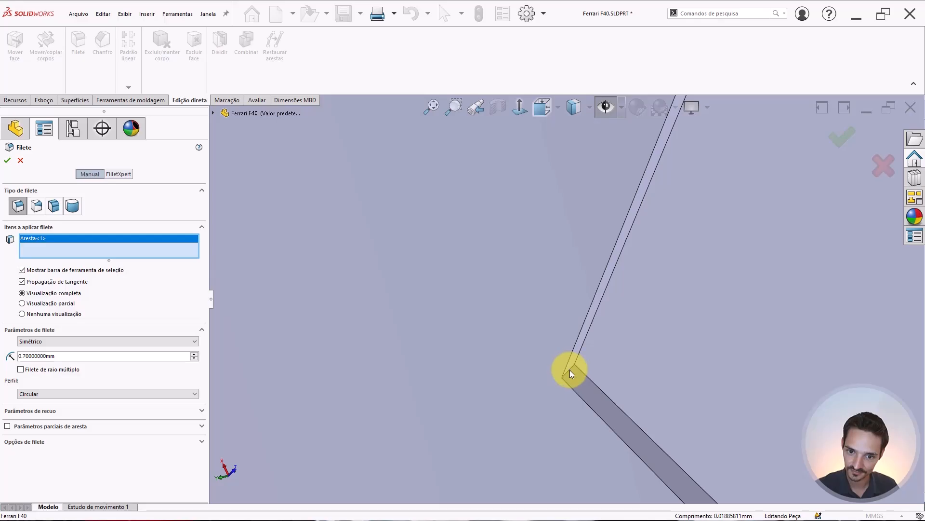
left_click(569, 369)
scroll(566, 371, "up", 10)
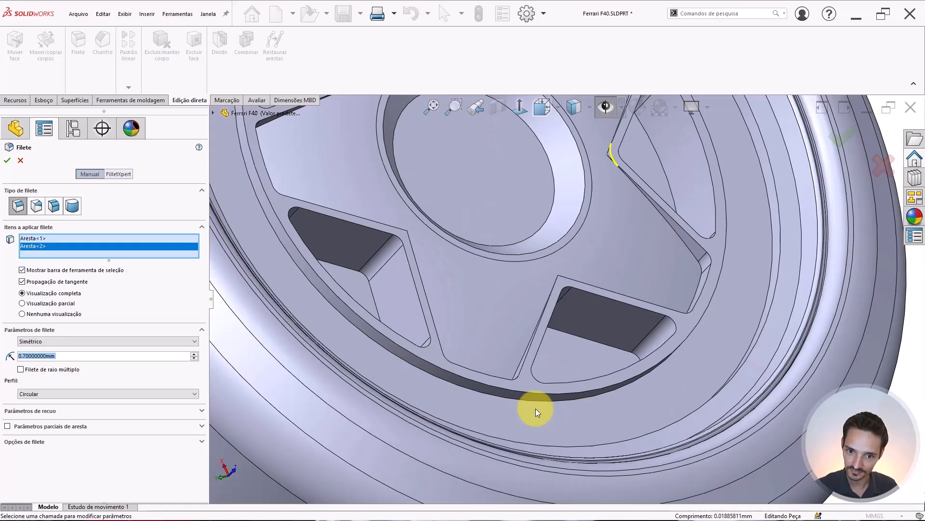
scroll(574, 202, "down", 12)
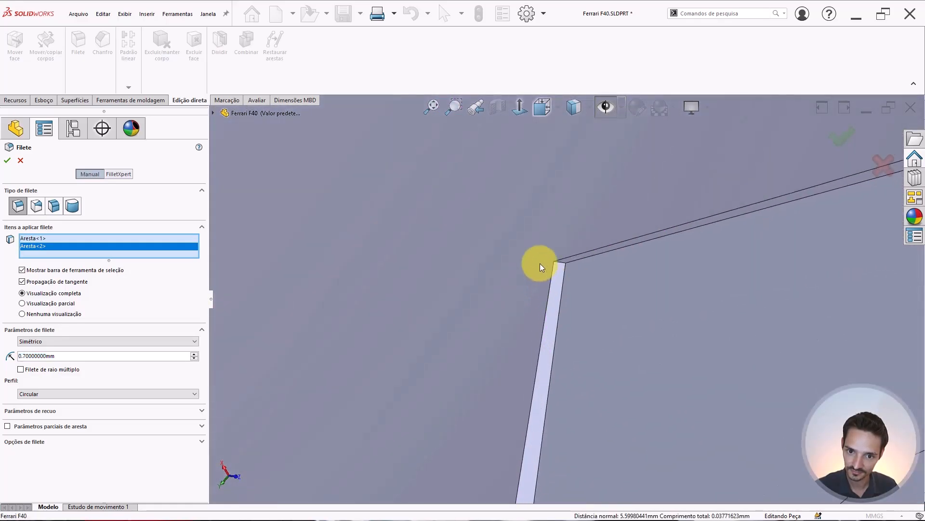
scroll(540, 264, "down", 2)
left_click(582, 264)
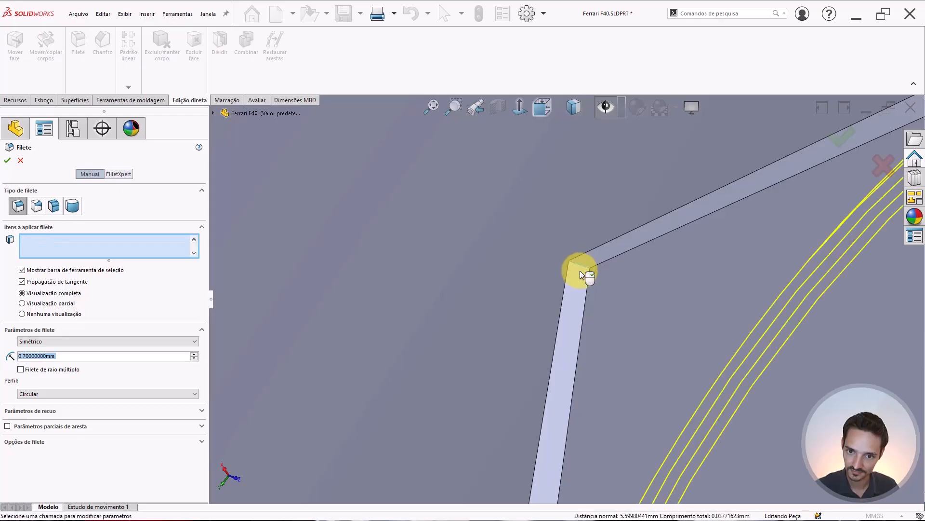
scroll(493, 320, "up", 6)
scroll(475, 351, "up", 3)
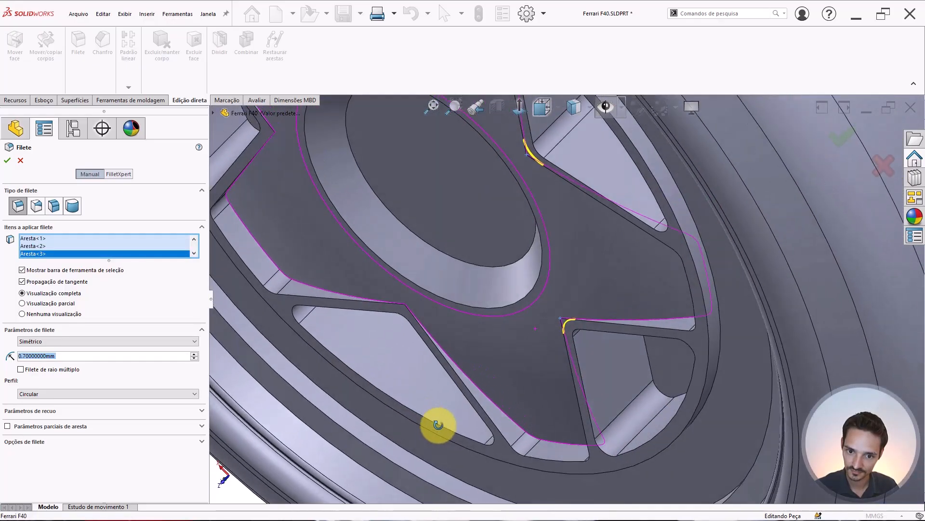
Step: Add the last two inner corner edges of the star recess and apply the 0.7 mm fillet
scroll(419, 294, "down", 10)
scroll(540, 325, "down", 2)
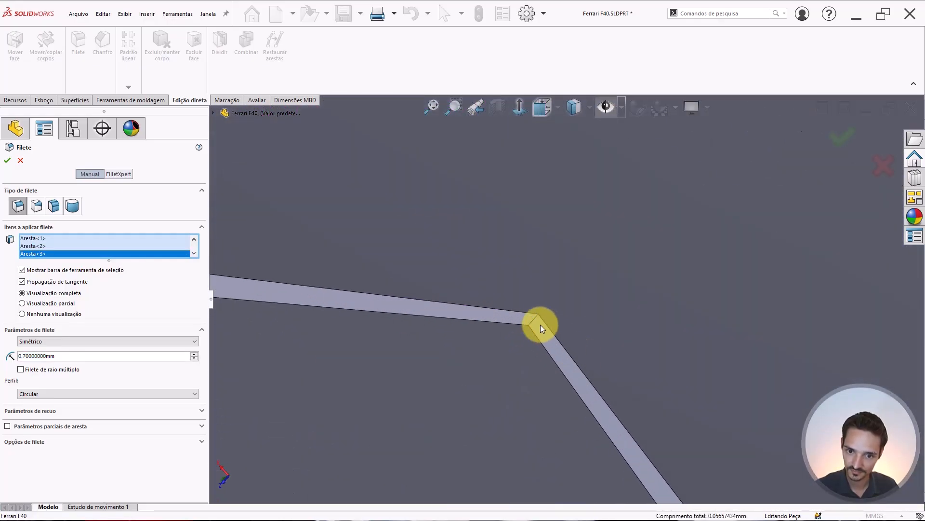
left_click(535, 322)
scroll(531, 322, "up", 6)
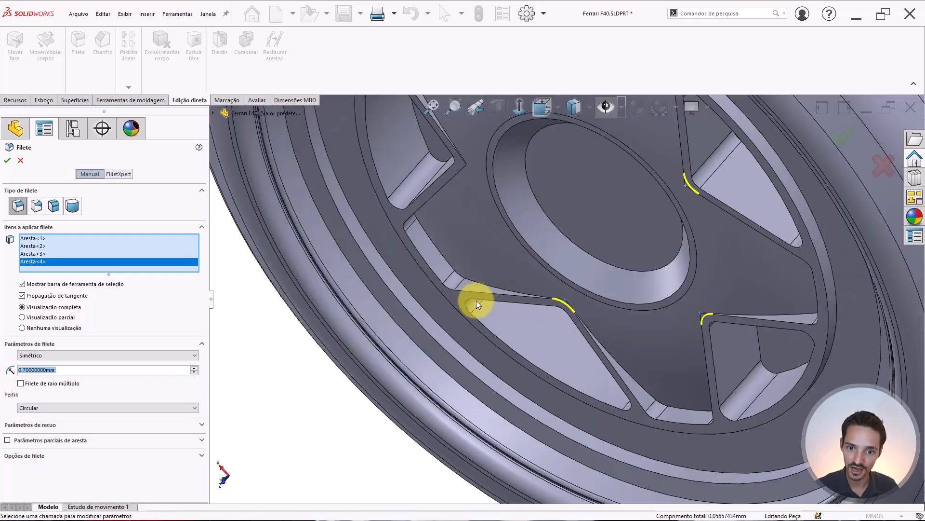
middle_click_drag(476, 300, 517, 225)
scroll(522, 169, "up", 5)
scroll(559, 262, "down", 10)
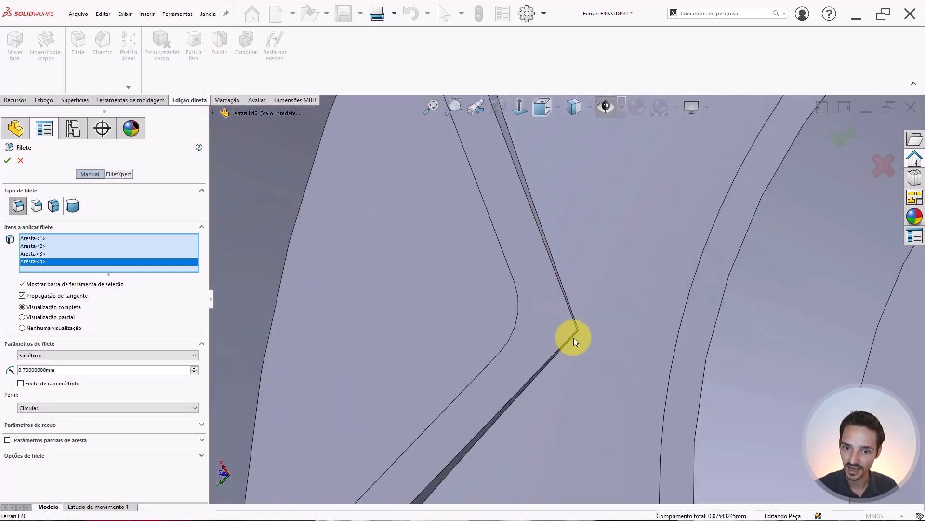
scroll(564, 350, "down", 4)
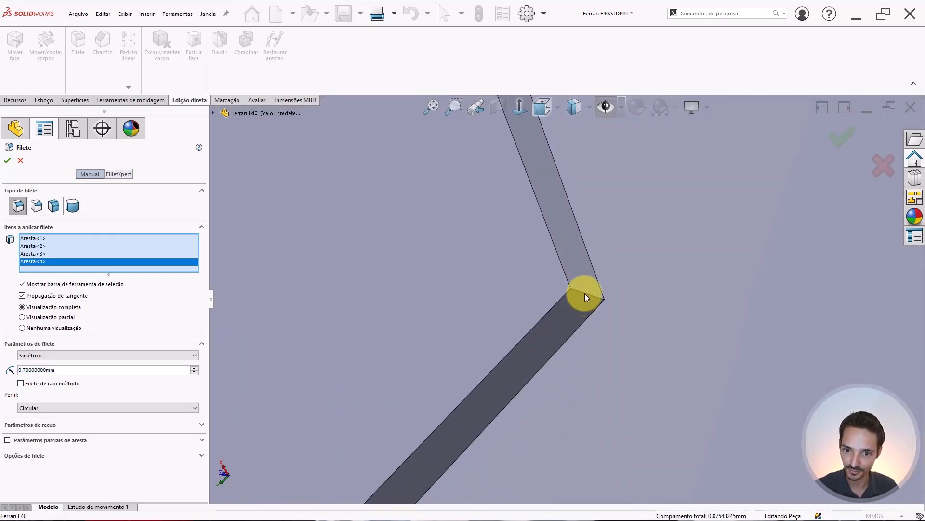
left_click(585, 292)
scroll(569, 276, "up", 6)
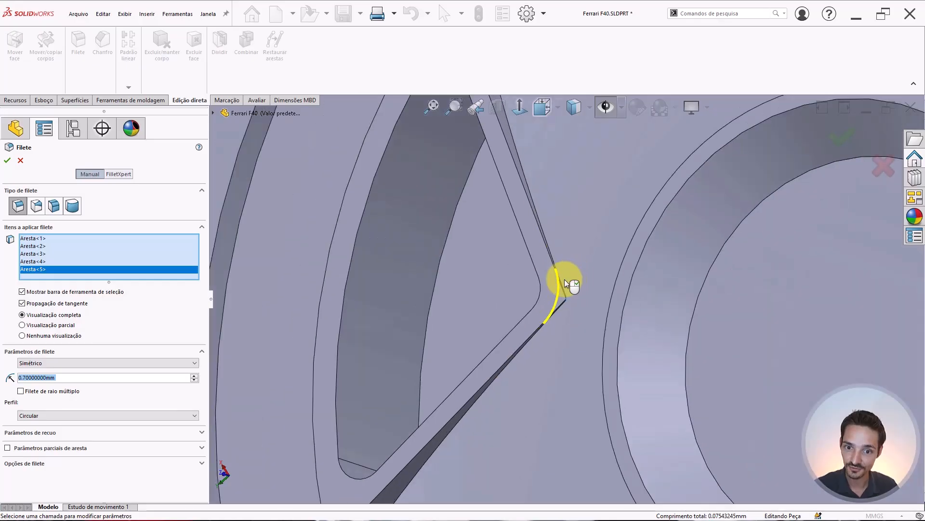
middle_click_drag(565, 279, 521, 215)
scroll(525, 227, "up", 2)
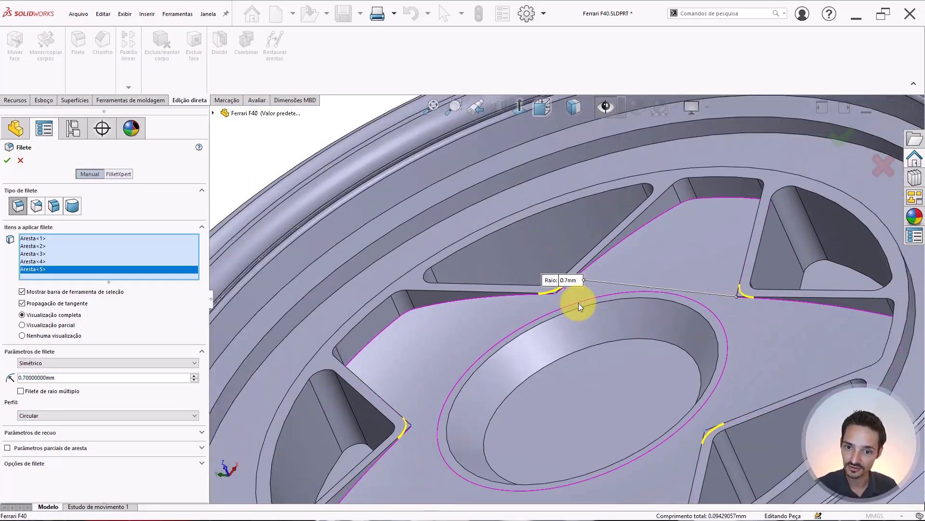
middle_click_drag(586, 306, 553, 320)
scroll(603, 299, "up", 4)
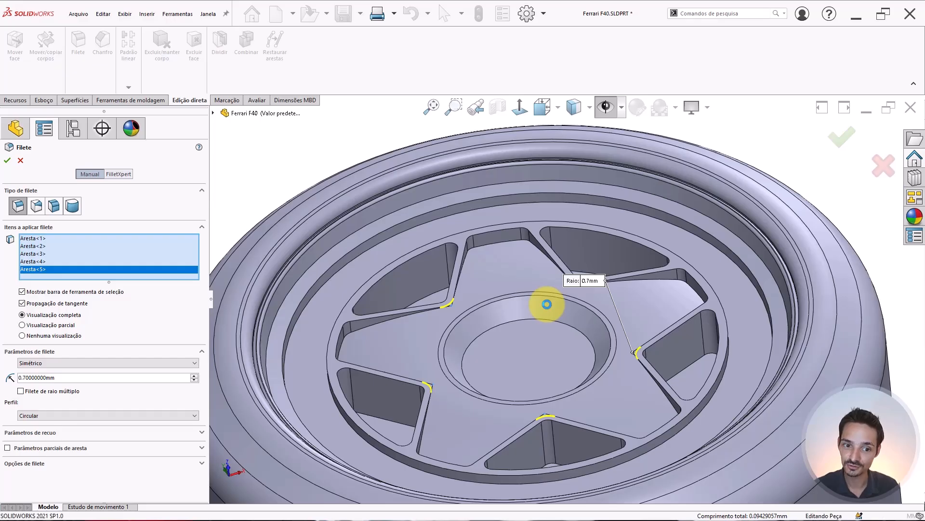
Step: Inspect the filleted star recess, spoke openings and hub of the rim from several angles
scroll(548, 304, "up", 5)
middle_click_drag(628, 280, 587, 423)
scroll(547, 306, "down", 6)
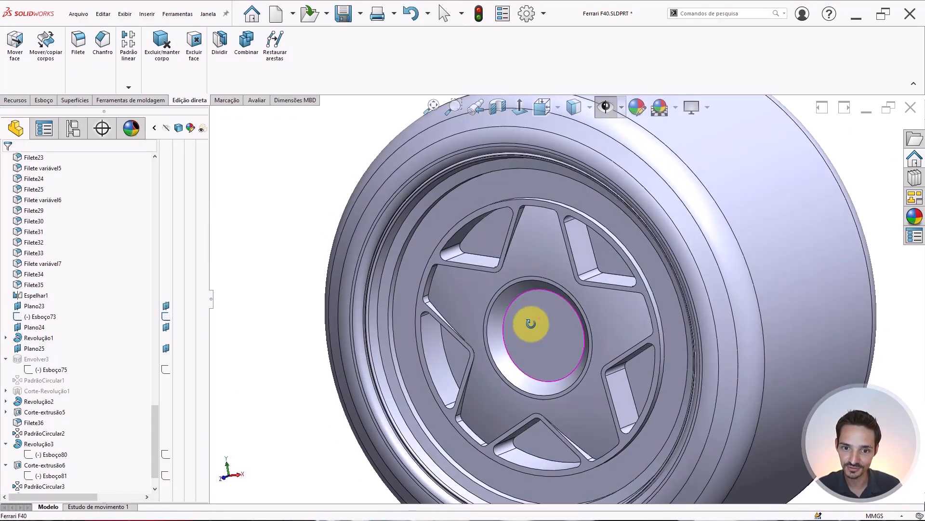
middle_click_drag(531, 323, 555, 288)
scroll(592, 271, "up", 2)
scroll(550, 285, "down", 1)
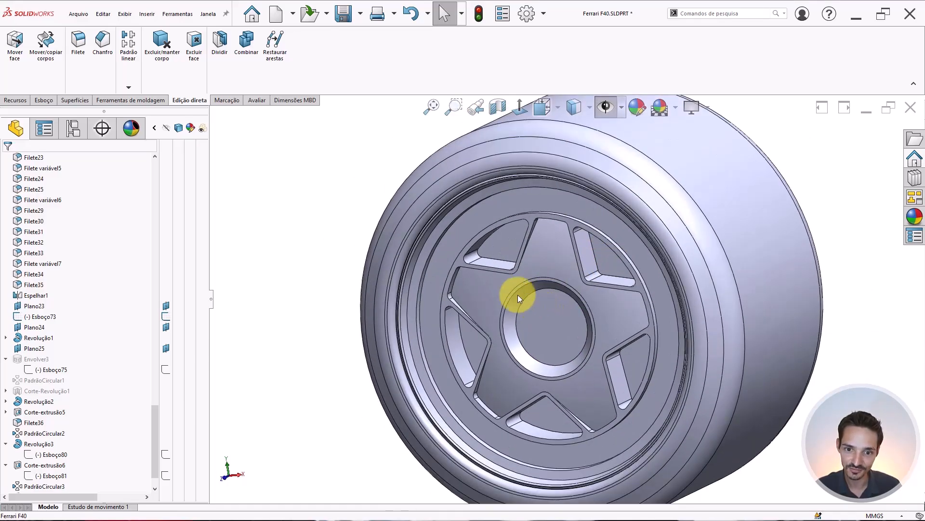
scroll(517, 294, "down", 2)
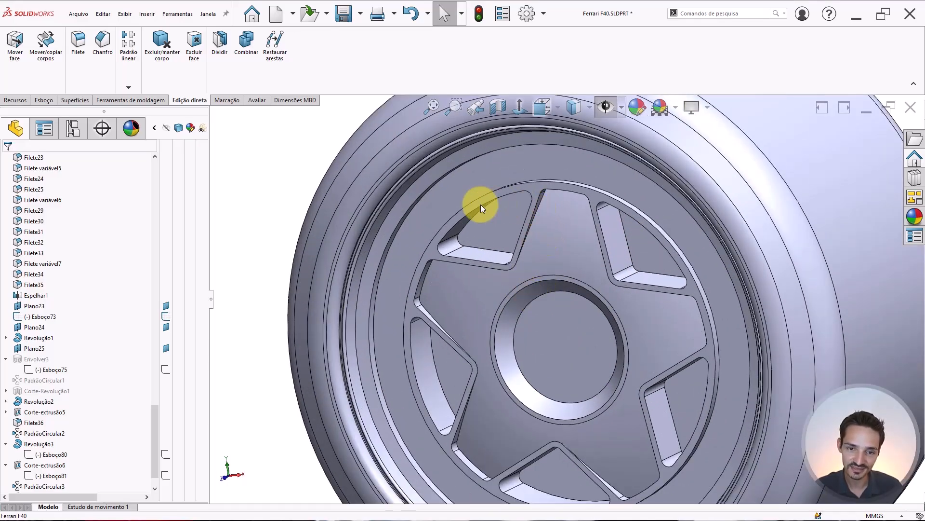
scroll(531, 239, "up", 4)
scroll(570, 297, "down", 3)
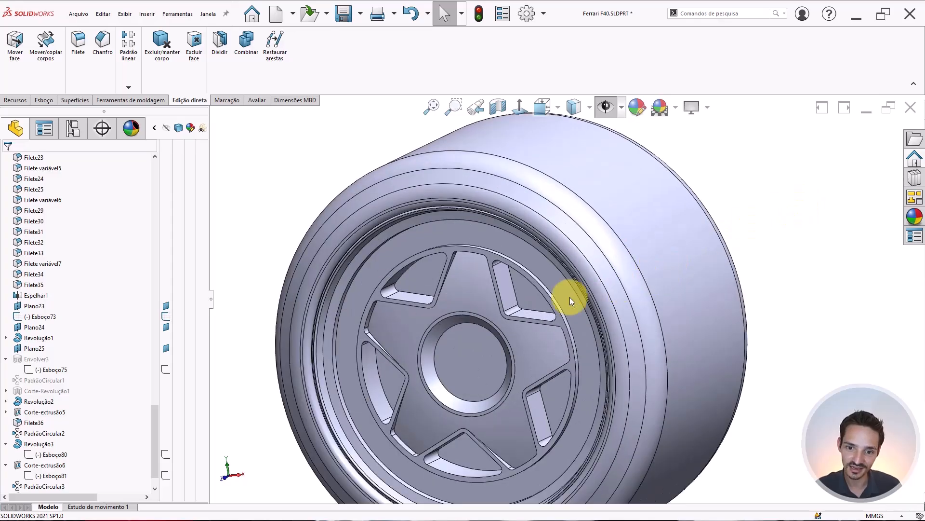
middle_click_drag(530, 297, 669, 209)
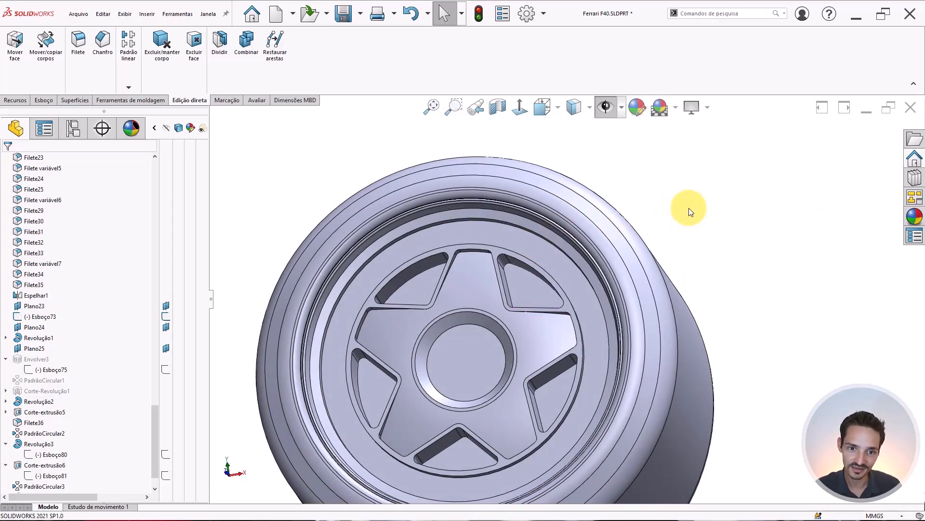
scroll(617, 230, "up", 2)
middle_click_drag(572, 241, 566, 315)
scroll(503, 322, "down", 3)
scroll(502, 321, "down", 2)
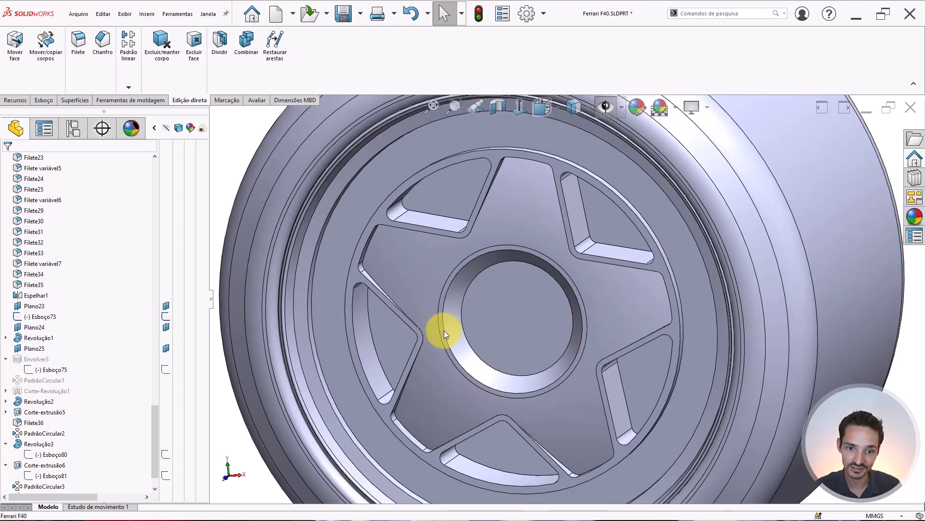
scroll(444, 331, "up", 3)
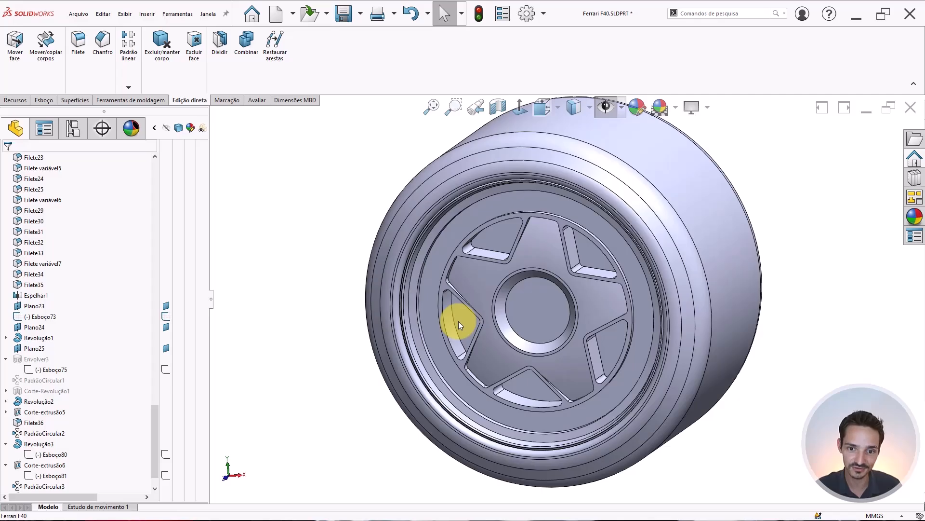
middle_click_drag(687, 248, 617, 253)
scroll(73, 415, "down", 1)
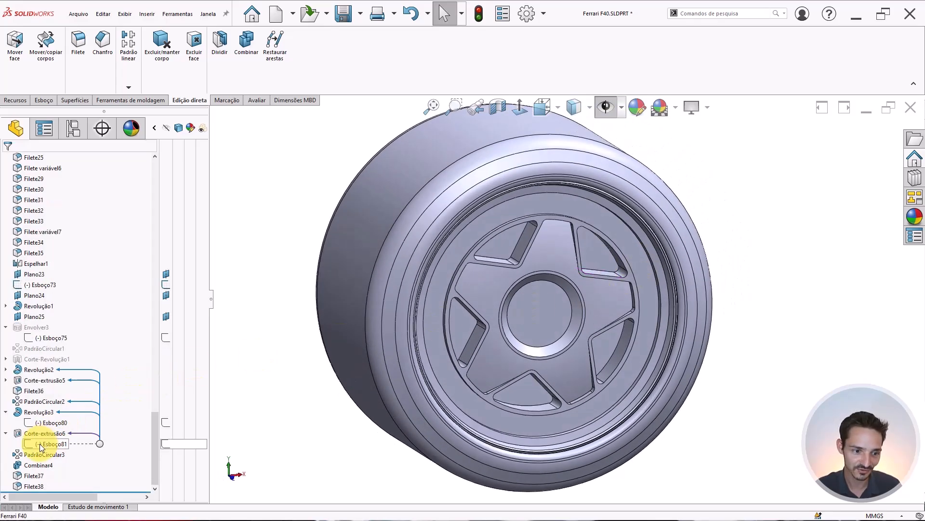
Step: Reorder the suppressed Corte-Revolução1, PadrãoCircular1 and Envolver3 features so they follow Filete38 in the feature history
left_click(29, 359)
left_click_drag(94, 365, 66, 487)
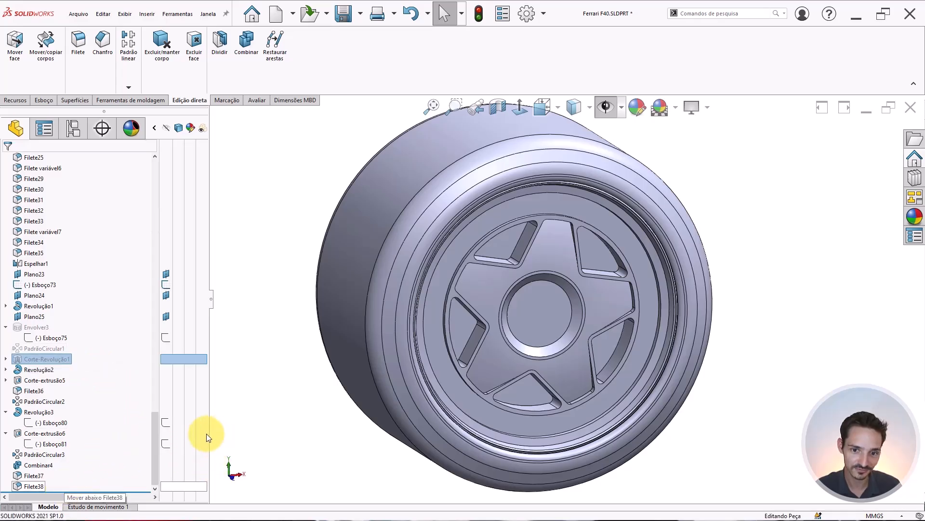
left_click_drag(40, 348, 67, 471)
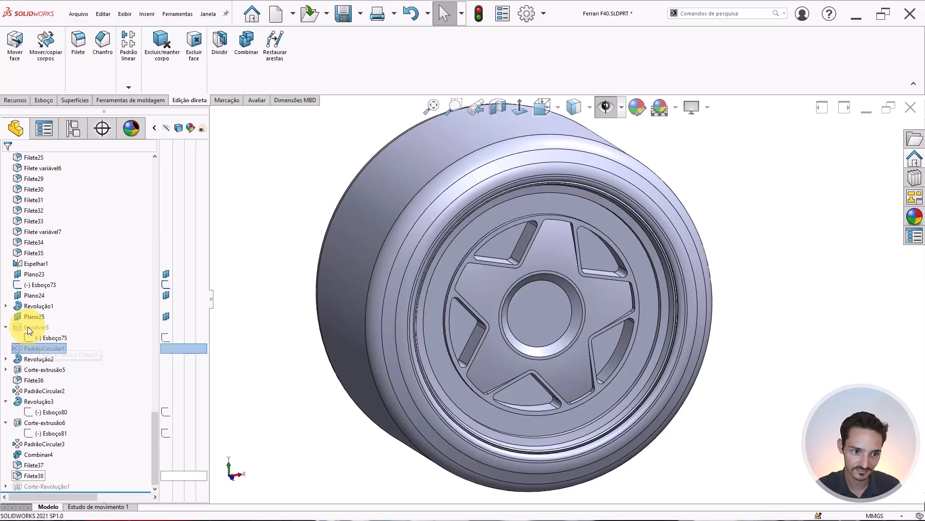
left_click_drag(28, 326, 76, 464)
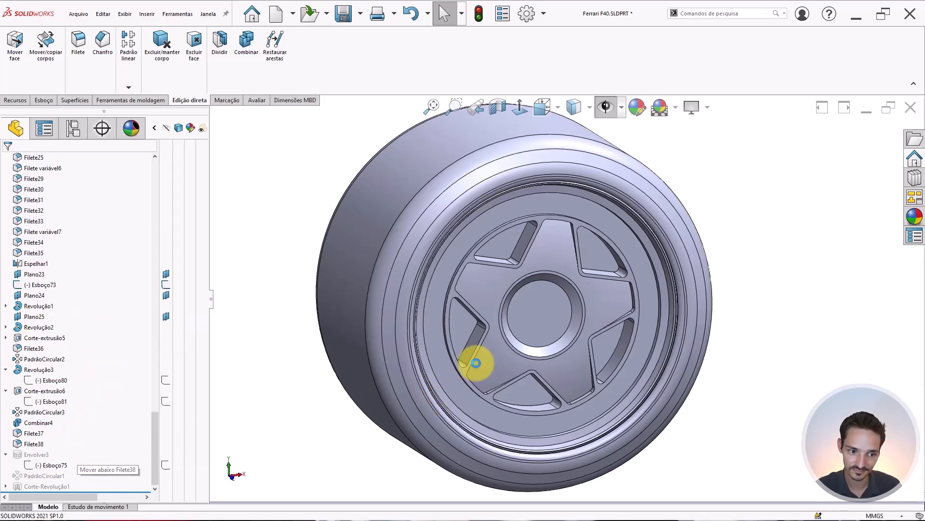
Step: Collapse the feature tree and unsuppress Envolver3, PadrãoCircular1 and Corte-Revolução1 to restore the tire tread
scroll(477, 363, "down", 3)
scroll(545, 289, "down", 5)
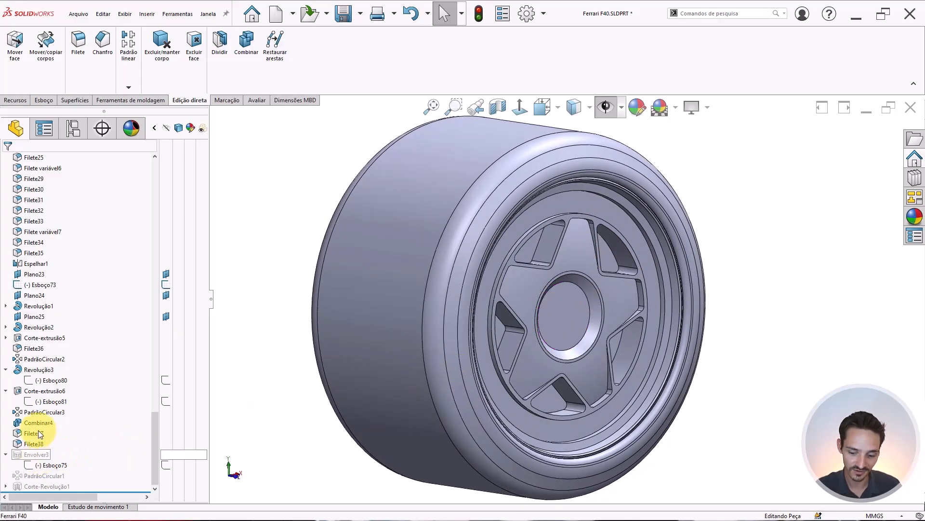
key("shift+c")
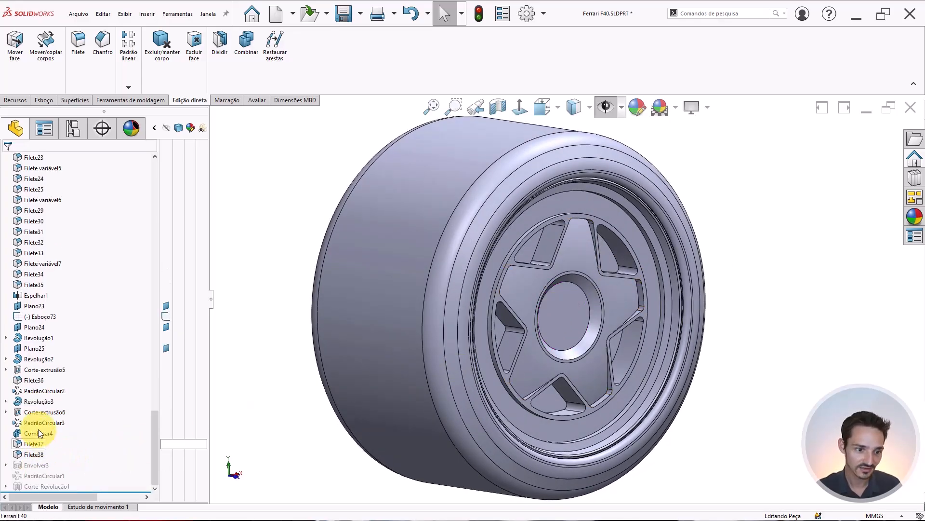
left_click(23, 477)
left_click(28, 464, "ctrl")
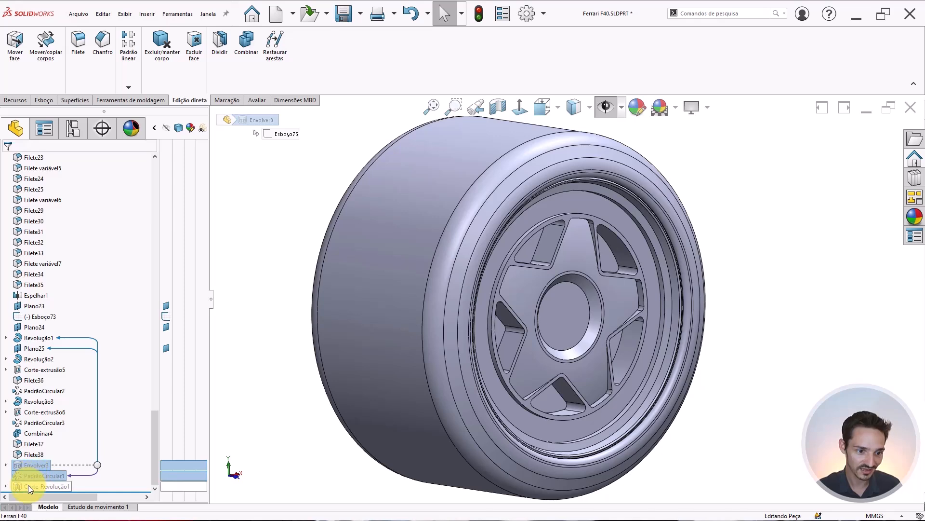
left_click(28, 485, "ctrl")
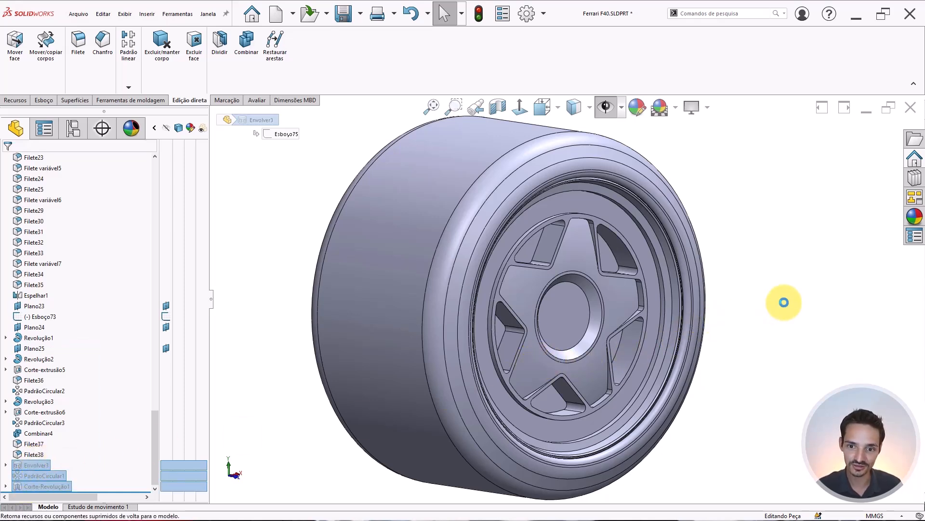
left_click(779, 306)
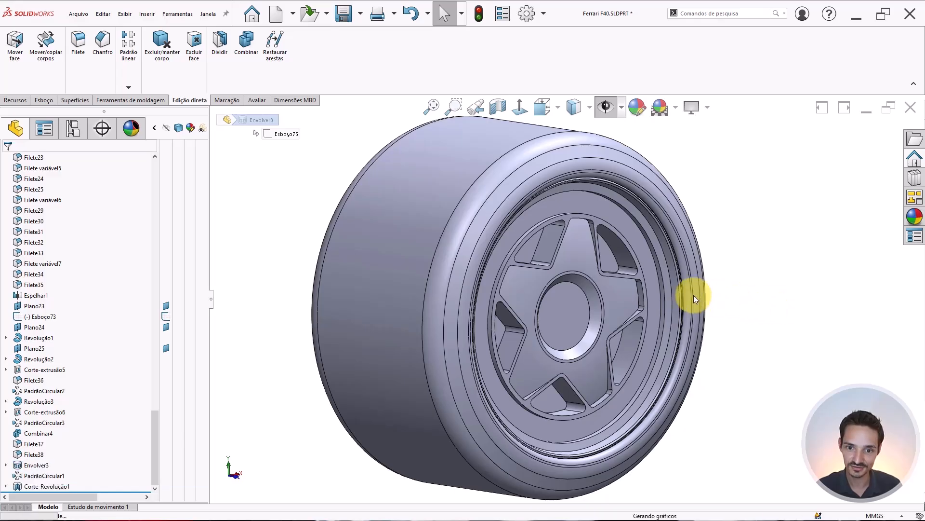
scroll(693, 295, "up", 3)
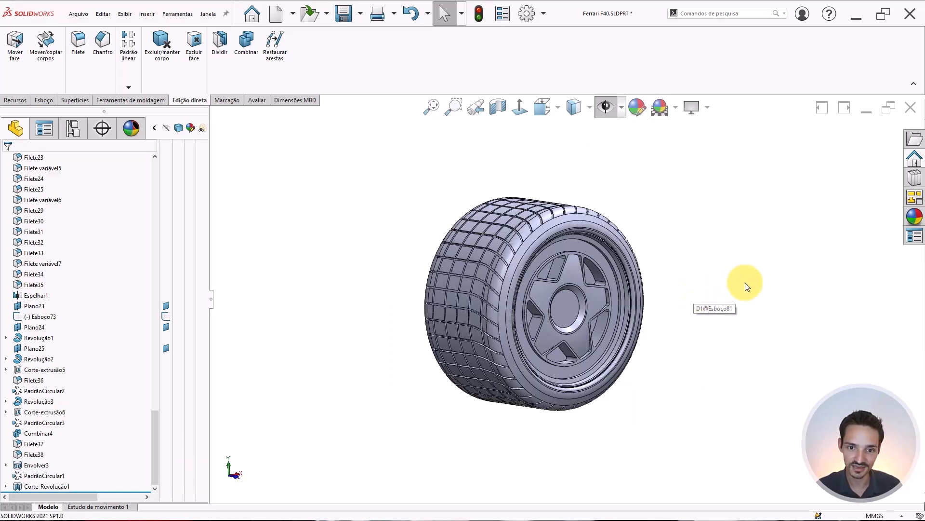
middle_click_drag(649, 288, 661, 310)
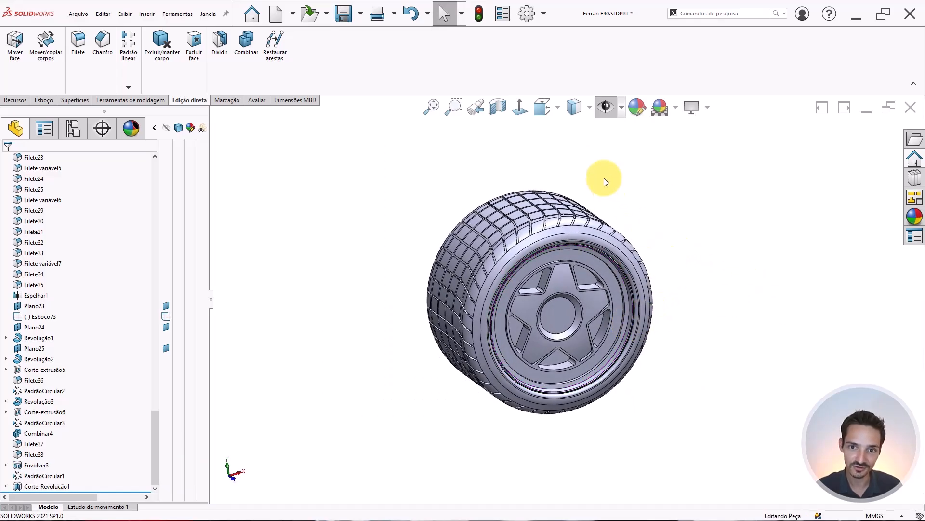
scroll(625, 179, "up", 2)
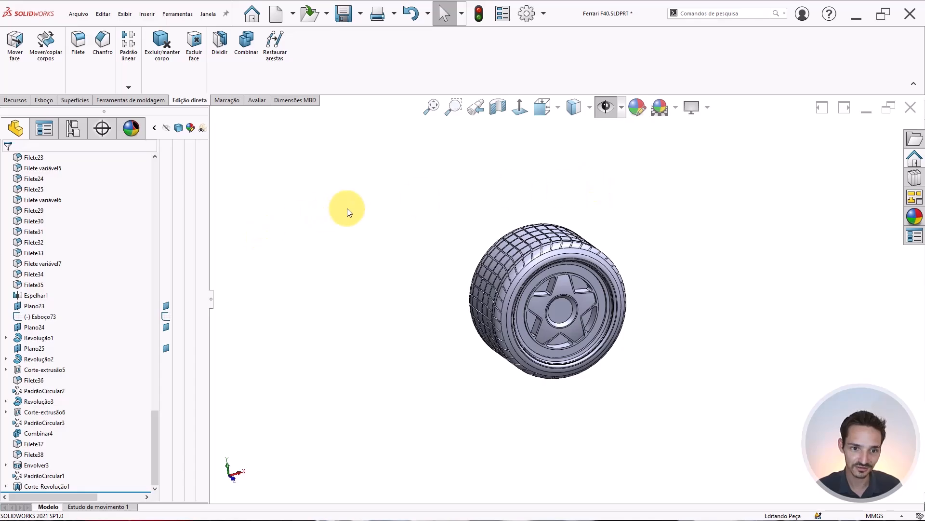
Step: Save the part and orient the model to the front view
left_click(343, 18)
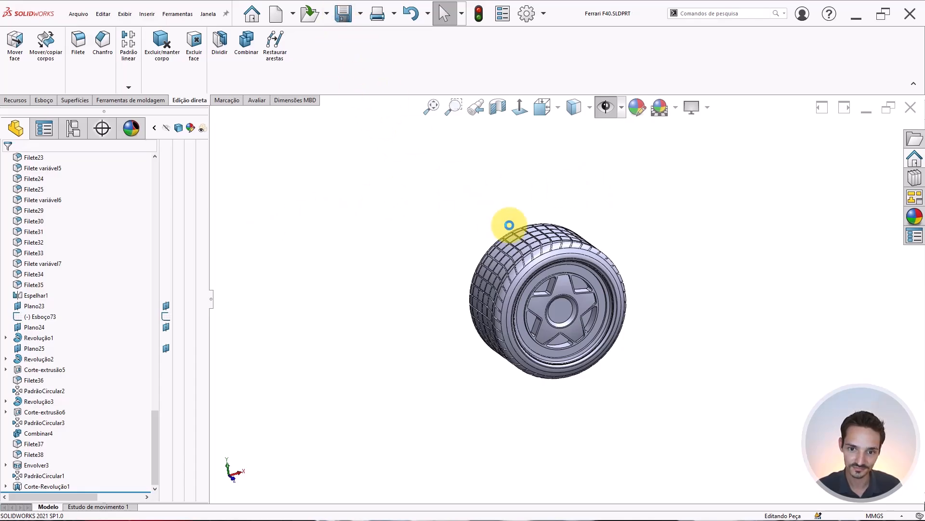
scroll(510, 226, "up", 5)
key("ctrl+1")
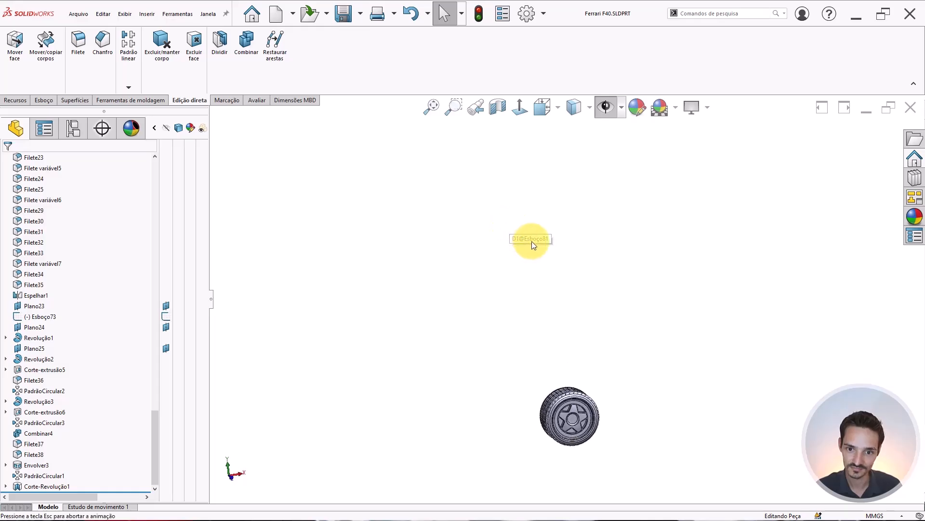
scroll(592, 327, "up", 5)
scroll(609, 404, "down", 5)
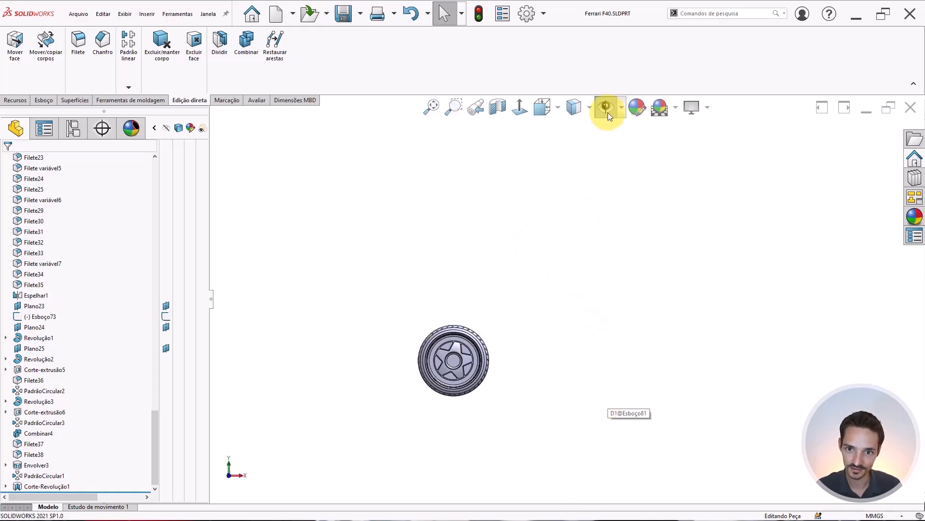
Step: Orient the model to the front view and show the hidden reference photo, planes and sketches
scroll(464, 348, "down", 8)
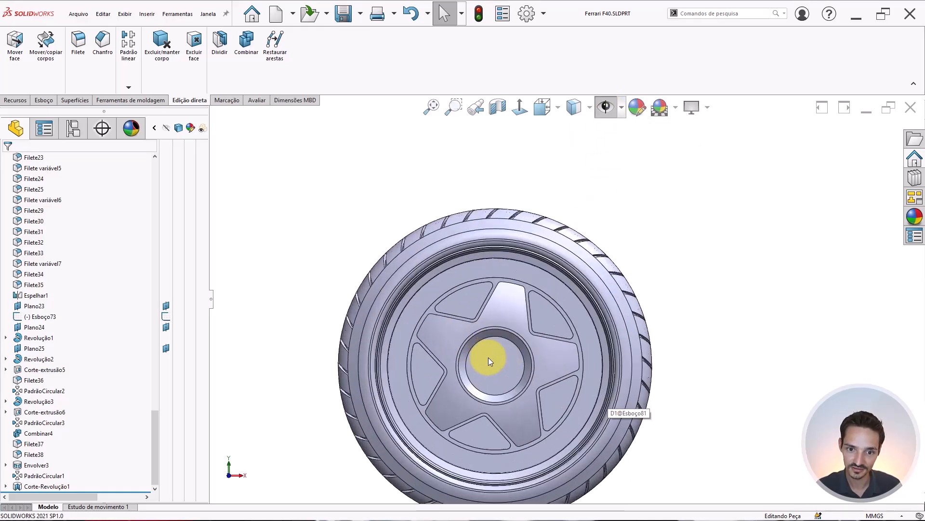
middle_click_drag(521, 356, 566, 279)
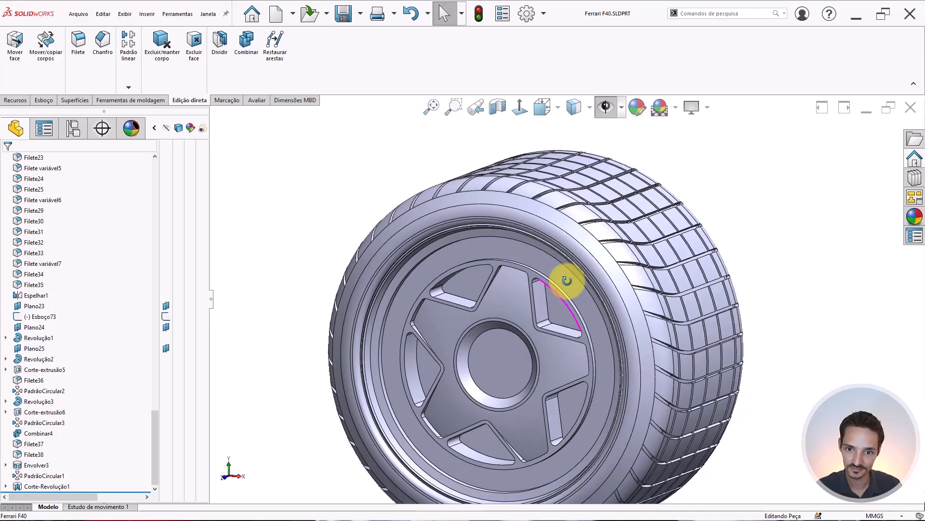
key("ctrl+1")
left_click(604, 106)
scroll(612, 299, "up", 12)
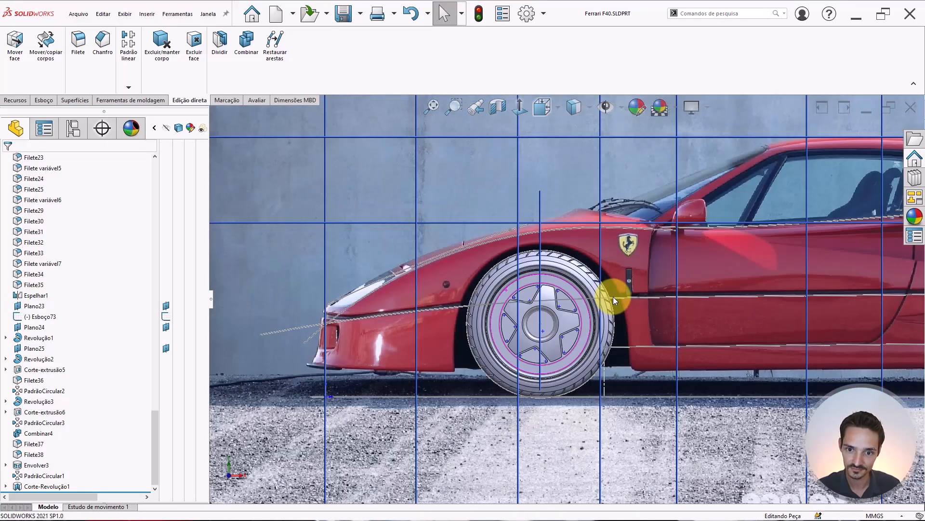
Step: Examine the modelled front wheel against the side reference photo and compare its position with the rear wheel
scroll(771, 301, "down", 2)
scroll(464, 296, "down", 8)
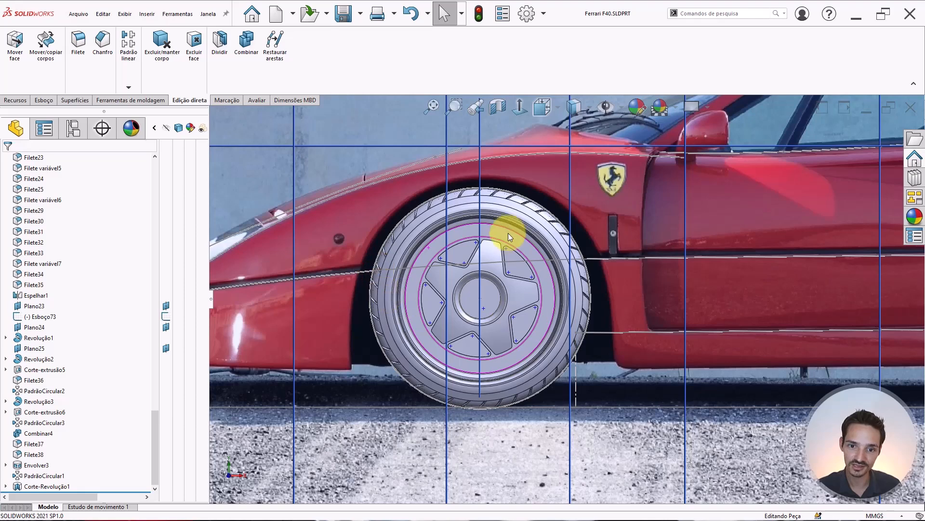
scroll(440, 235, "down", 2)
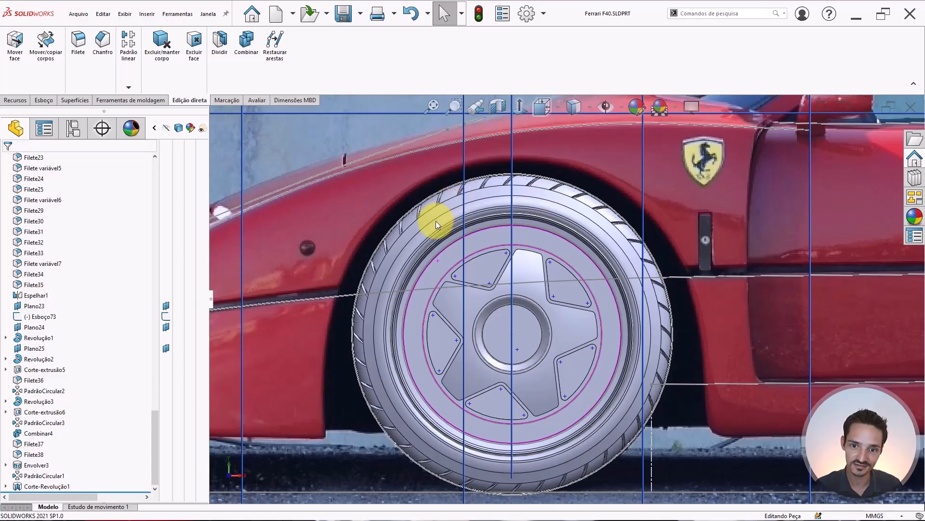
scroll(435, 221, "up", 10)
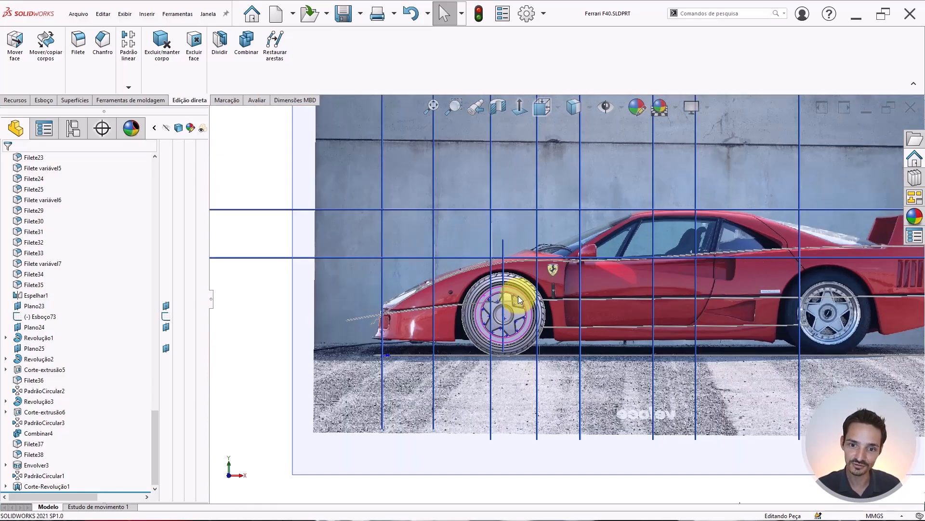
scroll(520, 299, "down", 8)
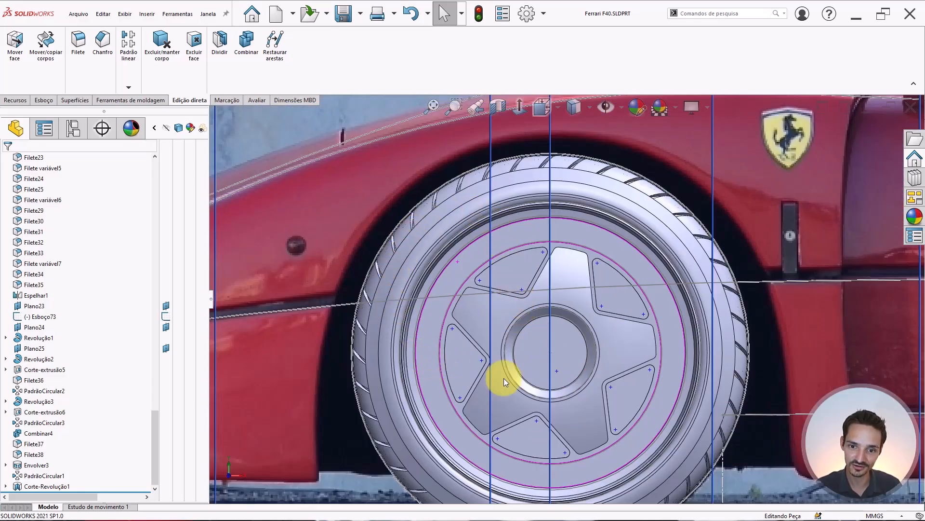
scroll(611, 351, "up", 6)
scroll(583, 346, "up", 3)
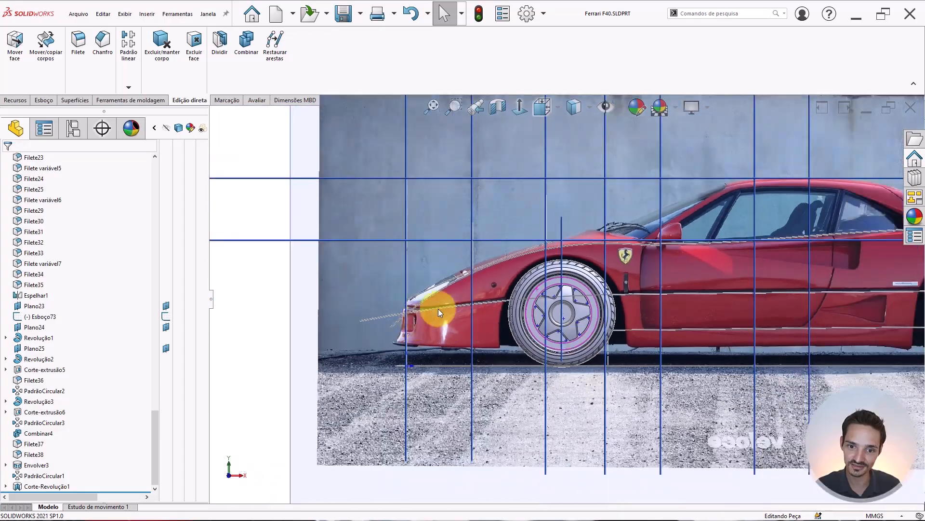
scroll(759, 273, "up", 4)
scroll(693, 292, "down", 2)
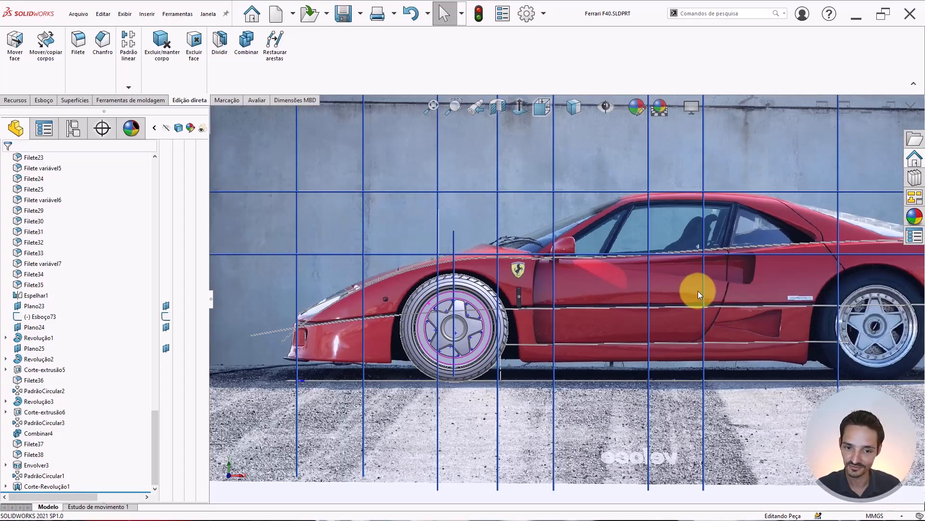
scroll(790, 299, "up", 2)
scroll(847, 301, "down", 2)
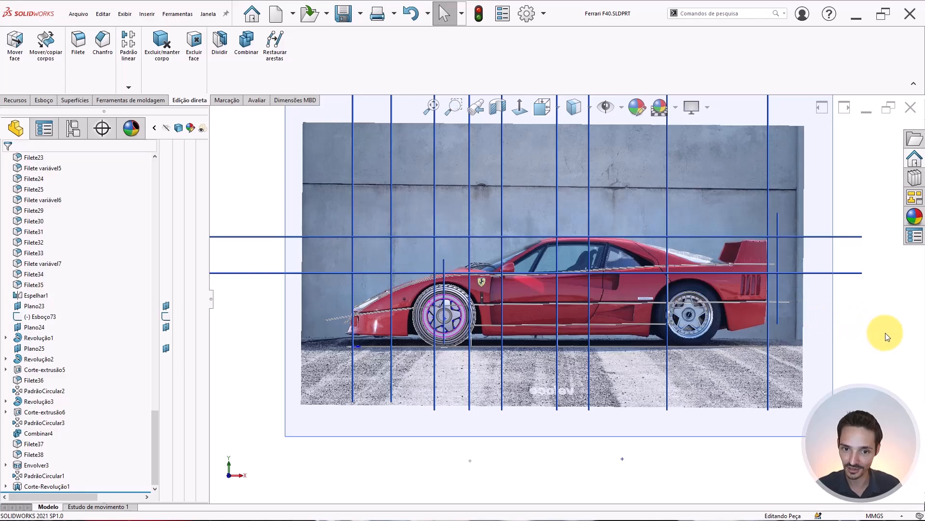
Step: Start a sketch on Plano23 and draw a line about 131 mm long from the front wheel's centre to the rear wheel
left_click(447, 435)
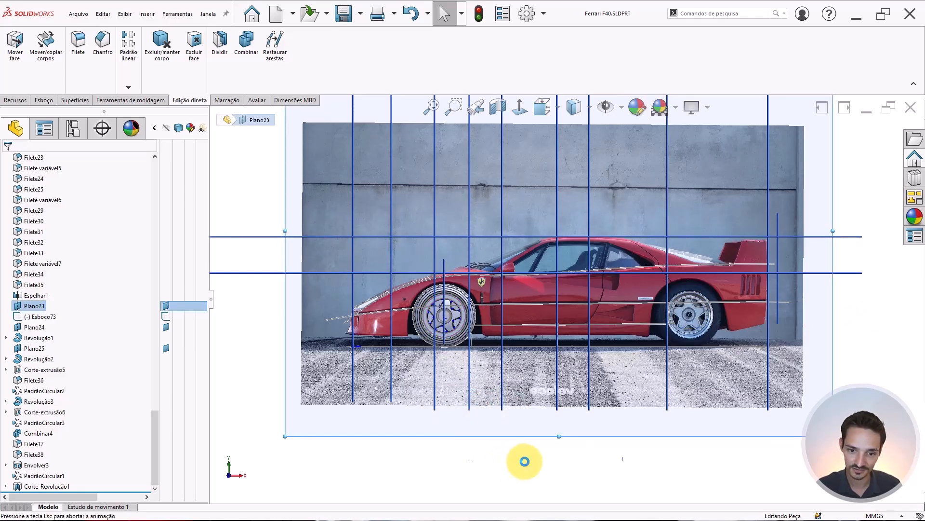
scroll(771, 372, "down", 5)
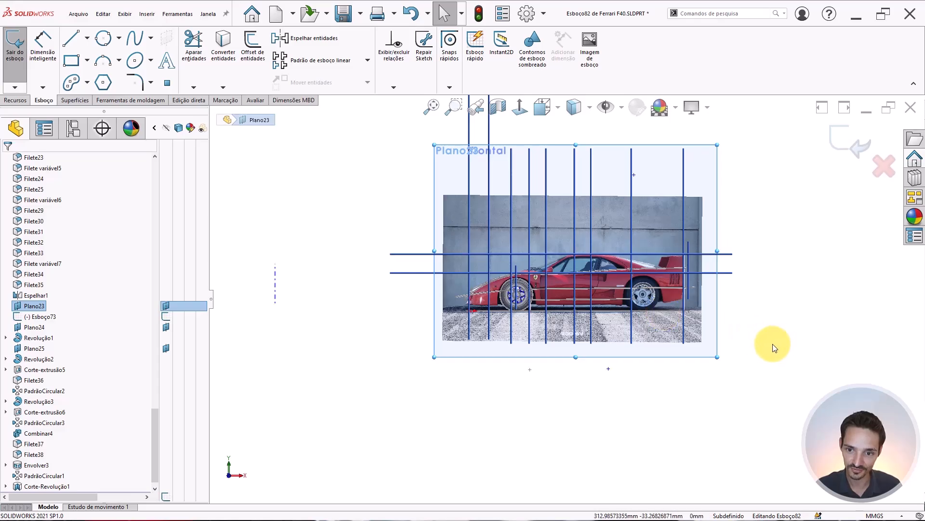
key("l")
scroll(537, 277, "down", 3)
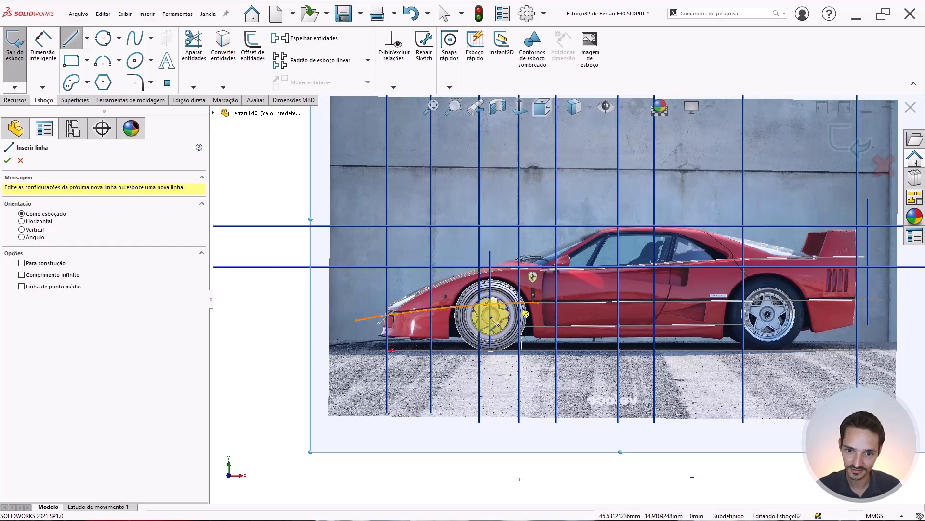
scroll(495, 321, "down", 3)
left_click(608, 322)
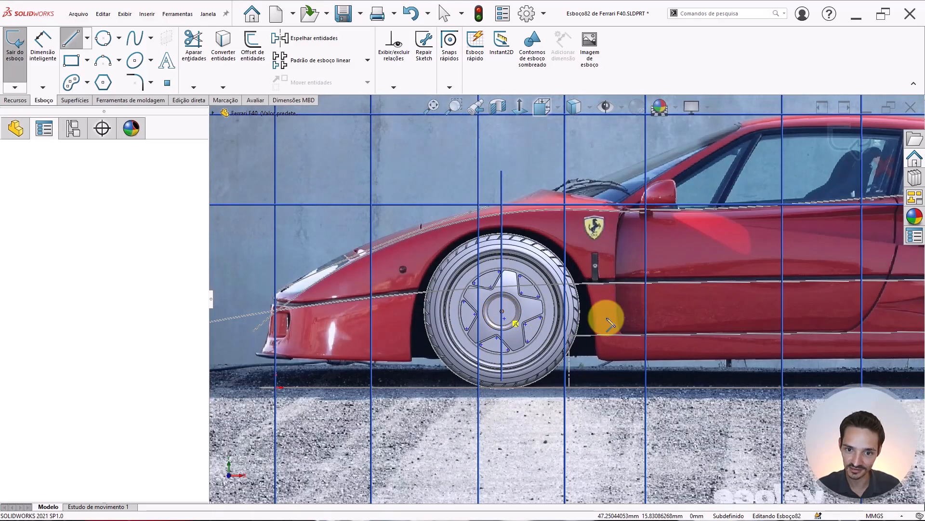
scroll(723, 316, "up", 4)
scroll(711, 289, "down", 5)
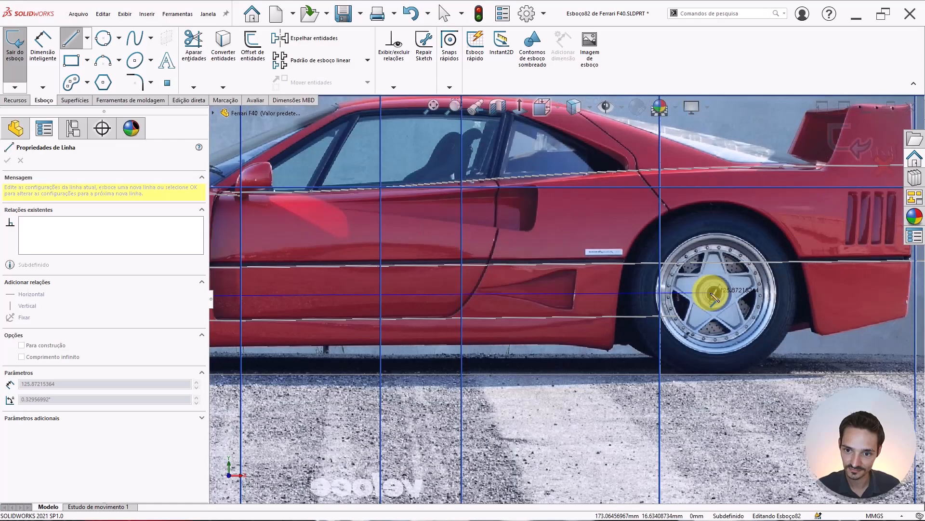
scroll(713, 295, "down", 3)
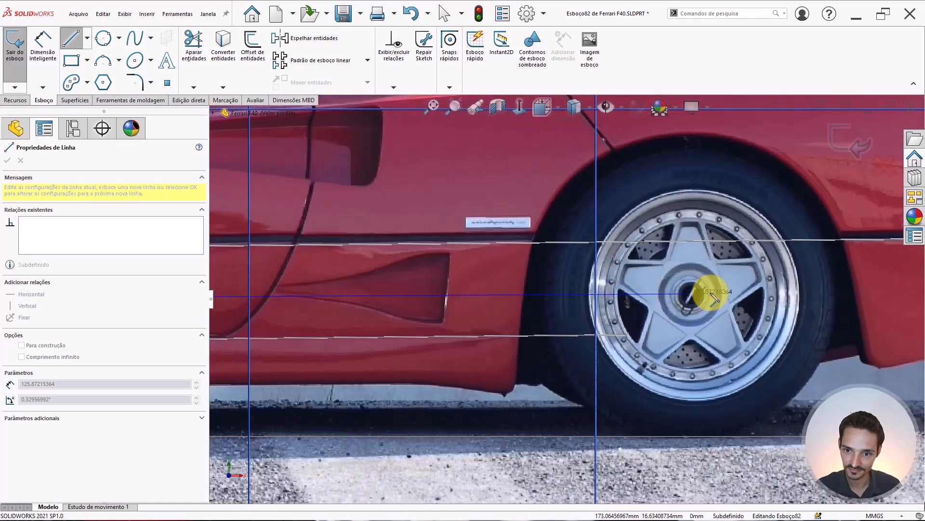
left_click(729, 343)
key("Escape")
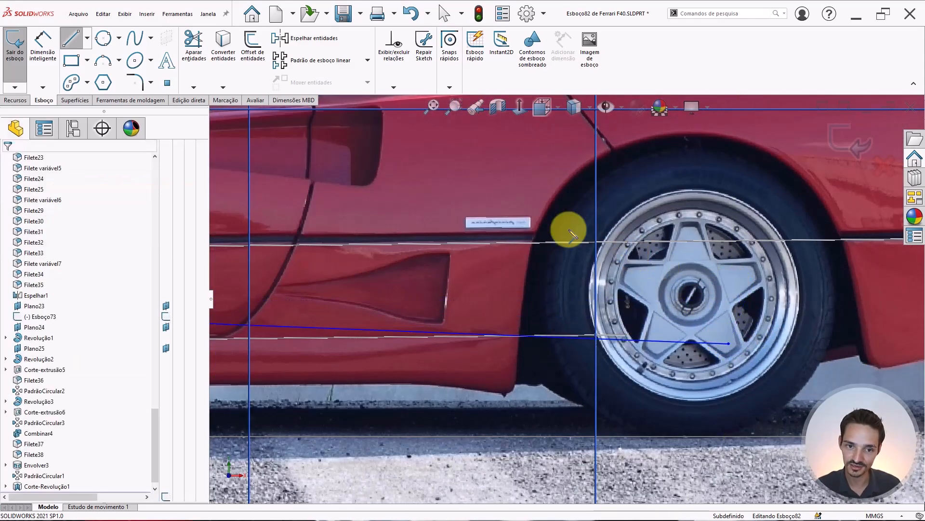
left_click(104, 38)
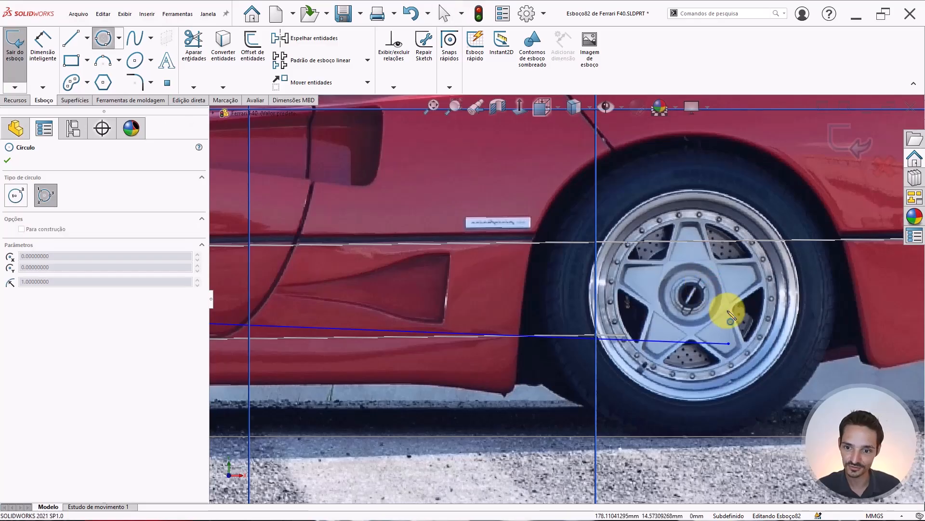
scroll(620, 314, "up", 3)
scroll(612, 329, "down", 1)
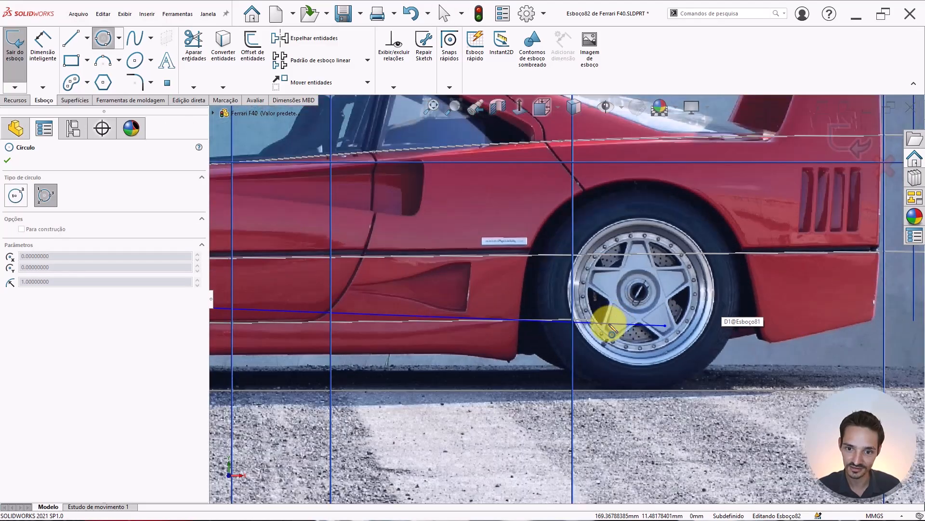
key("Escape")
Step: Add a horizontal relation to the line between the front and rear wheels
left_click(391, 314)
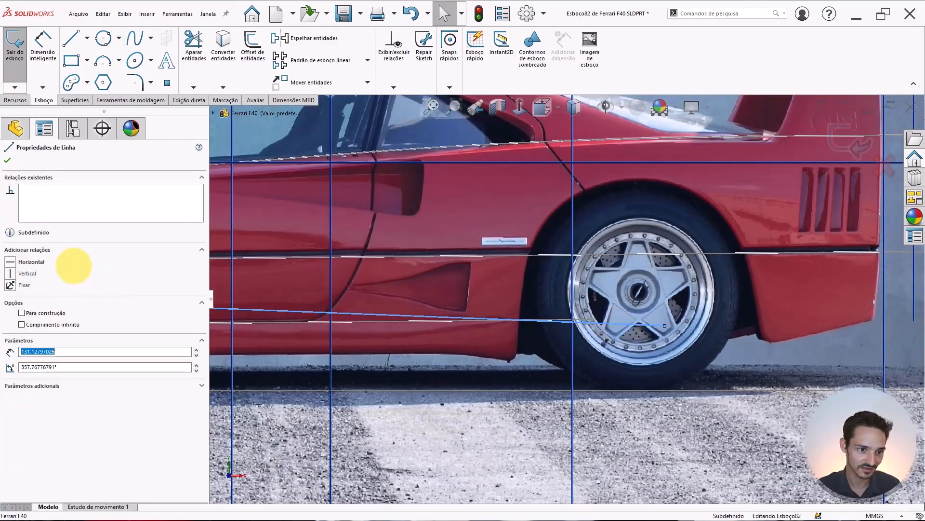
left_click(33, 261)
key("Escape")
scroll(642, 299, "down", 3)
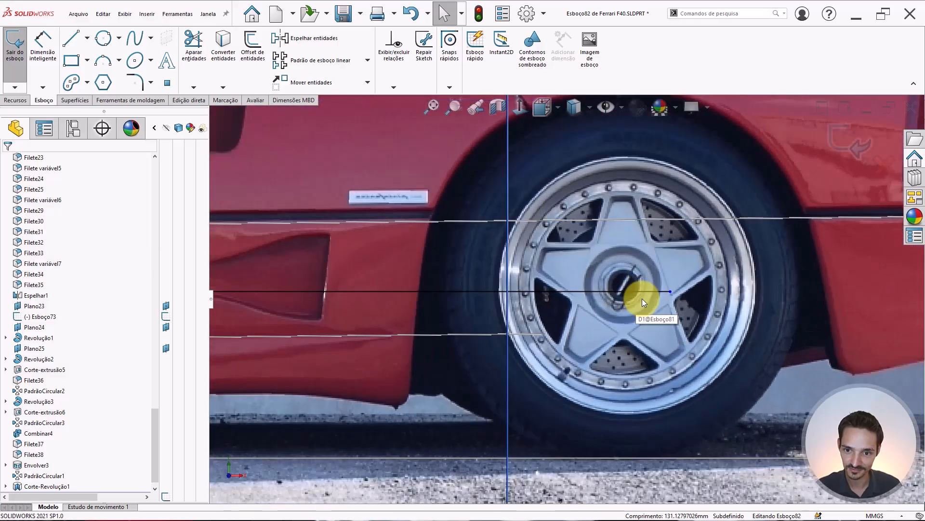
Step: Move the line's rear endpoint to the rear wheel's hub centre, making it about 127 mm long, and exit the sketch
left_click_drag(673, 290, 629, 290)
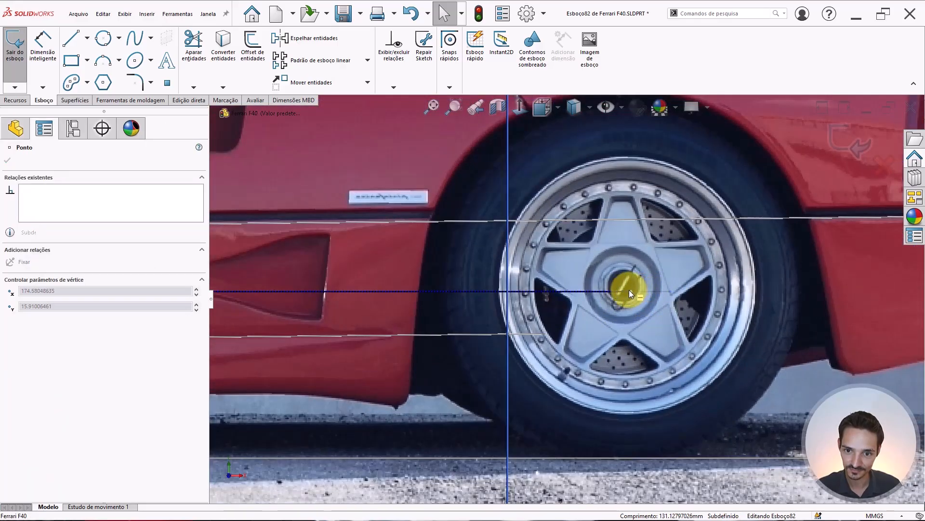
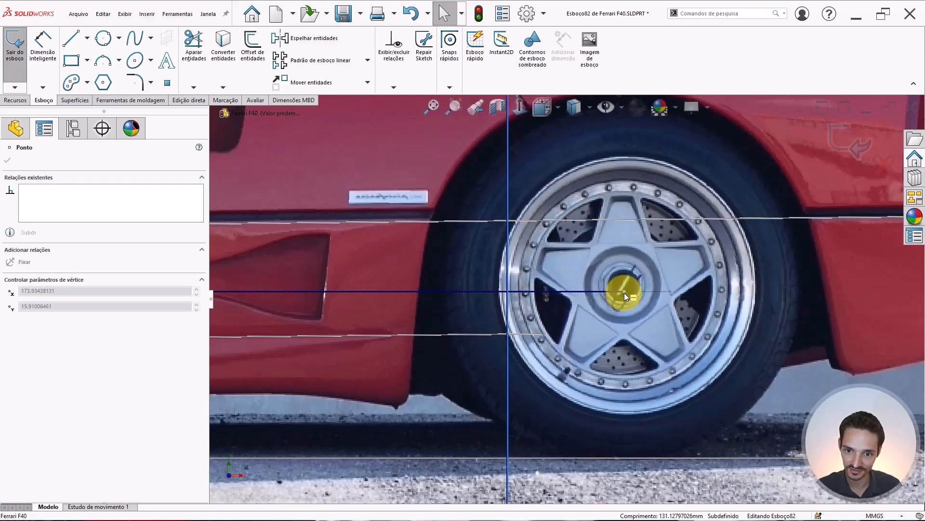
key("Escape")
scroll(616, 297, "up", 5)
scroll(555, 315, "down", 4)
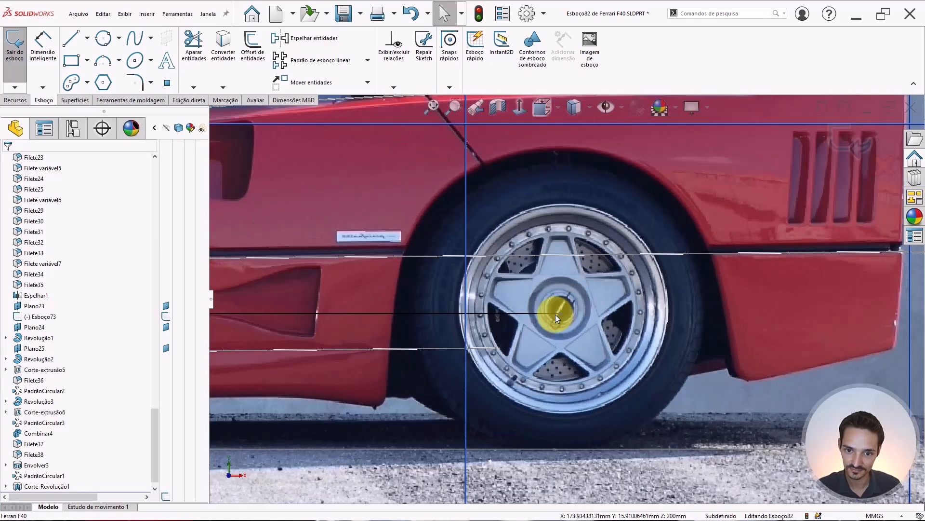
scroll(556, 315, "down", 2)
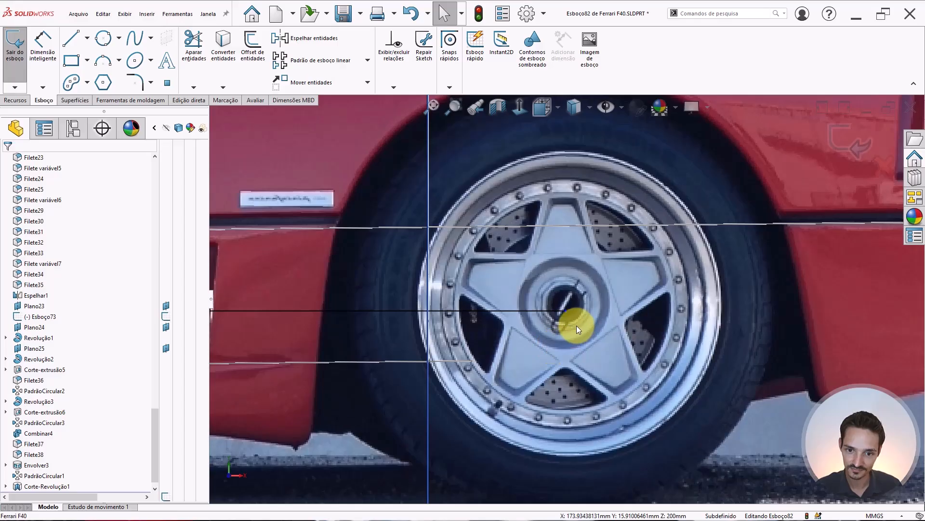
scroll(569, 314, "up", 3)
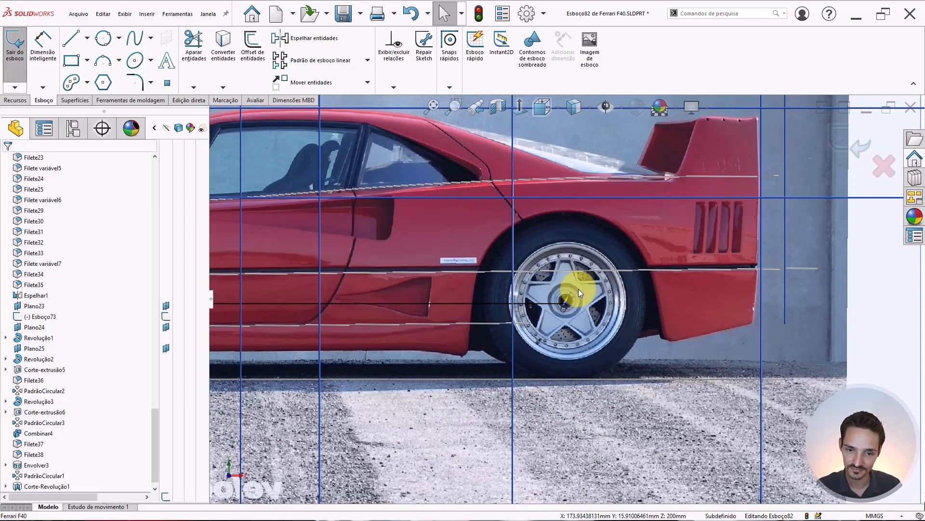
scroll(578, 288, "down", 5)
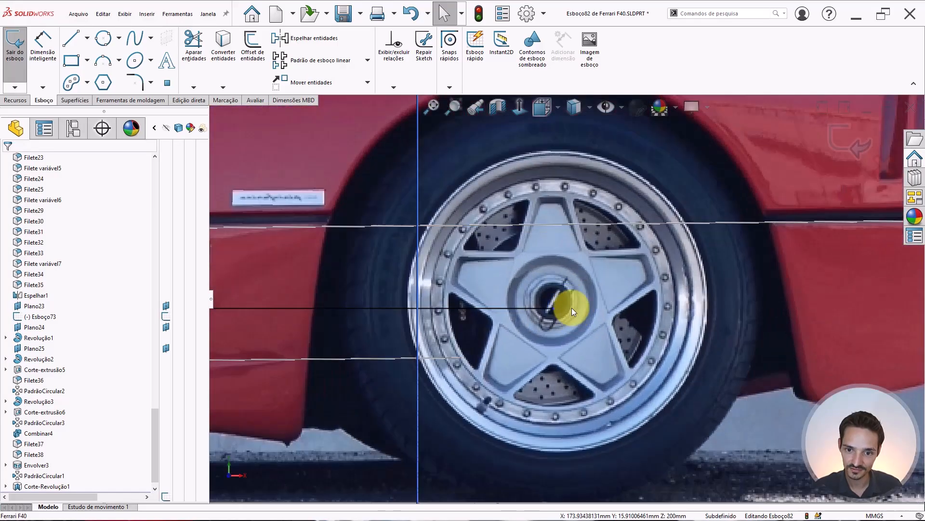
scroll(554, 295, "up", 3)
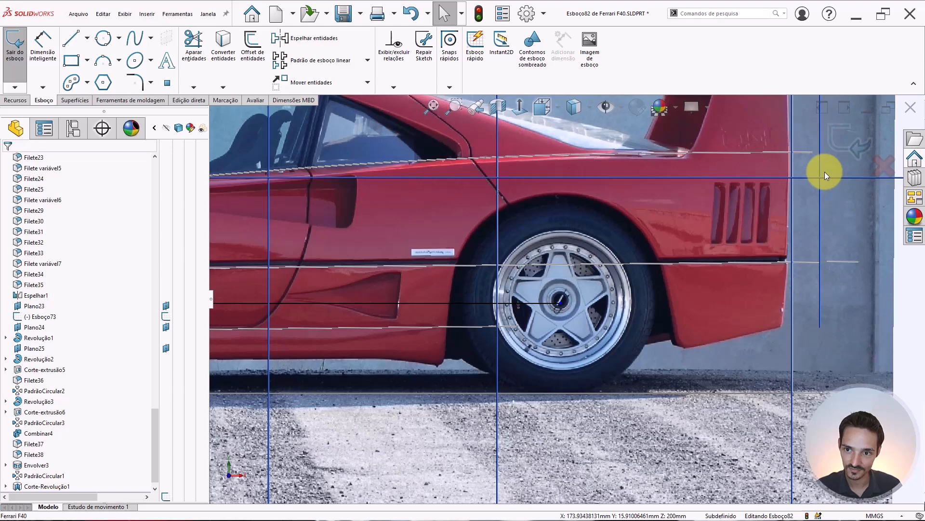
left_click(839, 132)
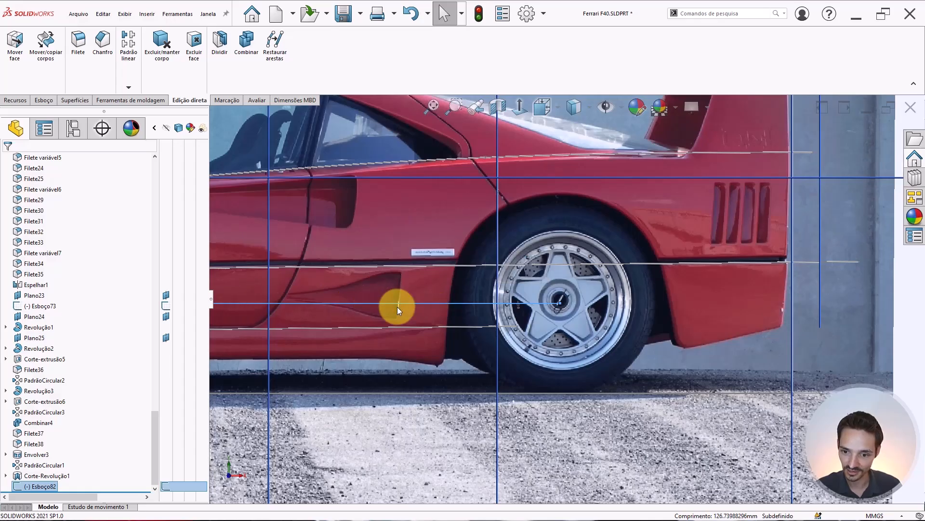
Step: Orbit the model to an angled view and hide the reference photo, planes and sketches
scroll(462, 310, "up", 8)
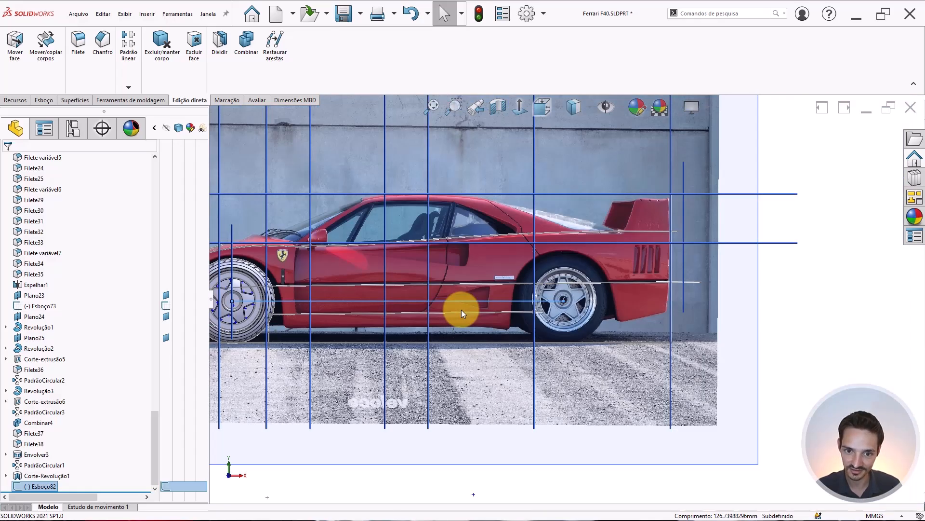
middle_click_drag(635, 288, 544, 320)
left_click(609, 109)
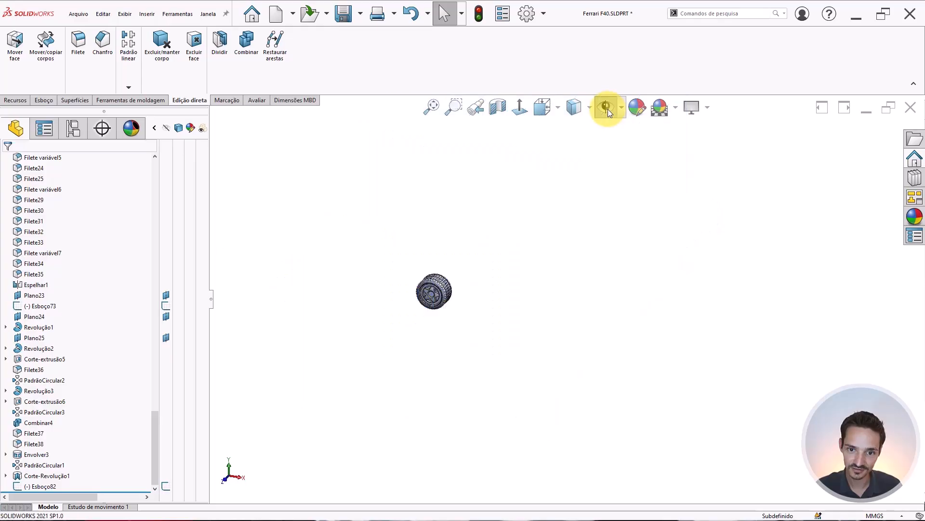
Step: Move the two wheel bodies, Filete38 and Corte-Revolução1, by 173.7 mm along X with Move/Copy Bodies
scroll(58, 359, "up", 10)
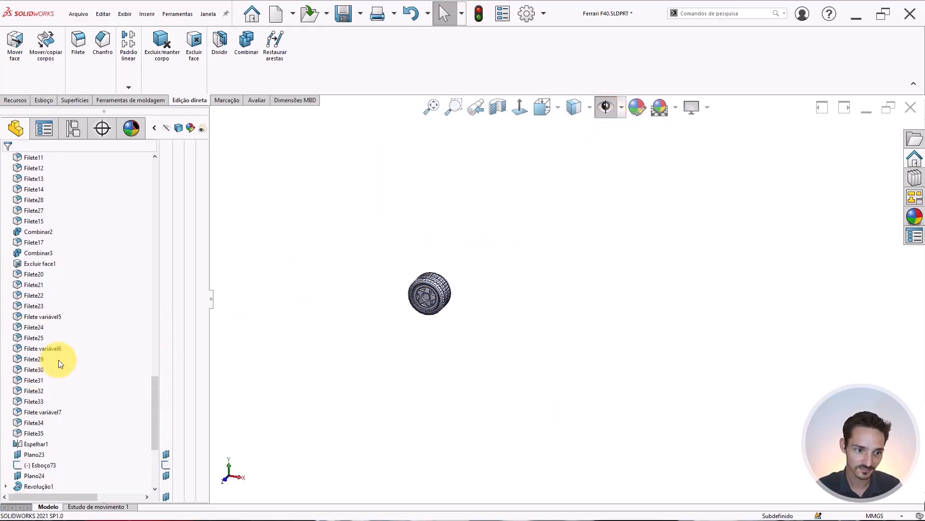
scroll(59, 354, "up", 15)
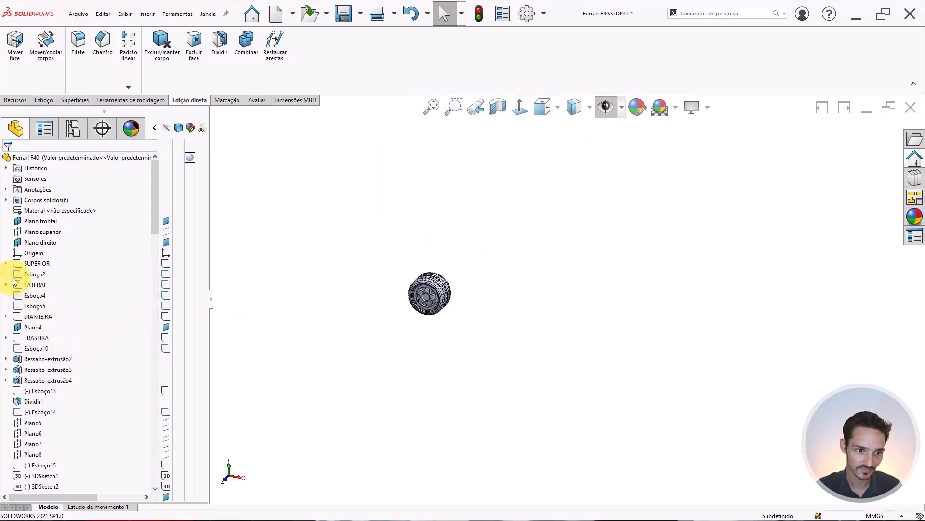
left_click(6, 201)
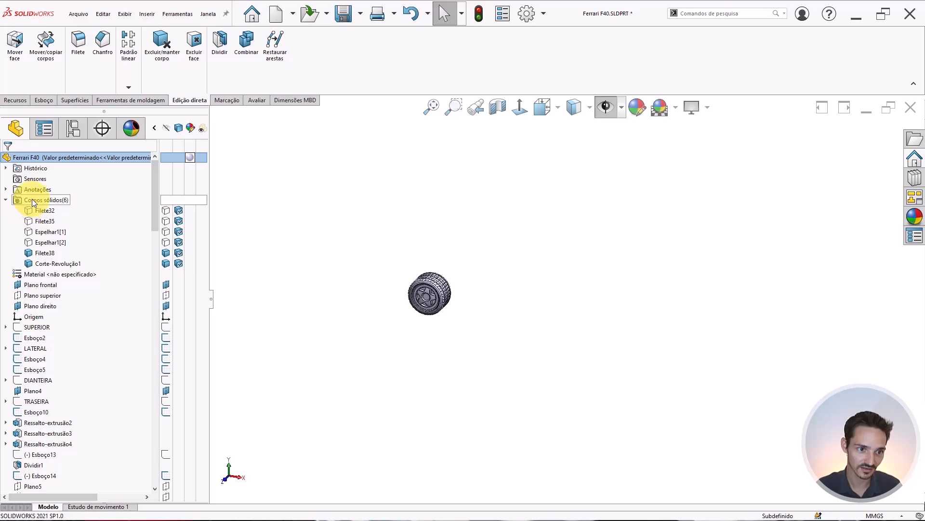
left_click(44, 253)
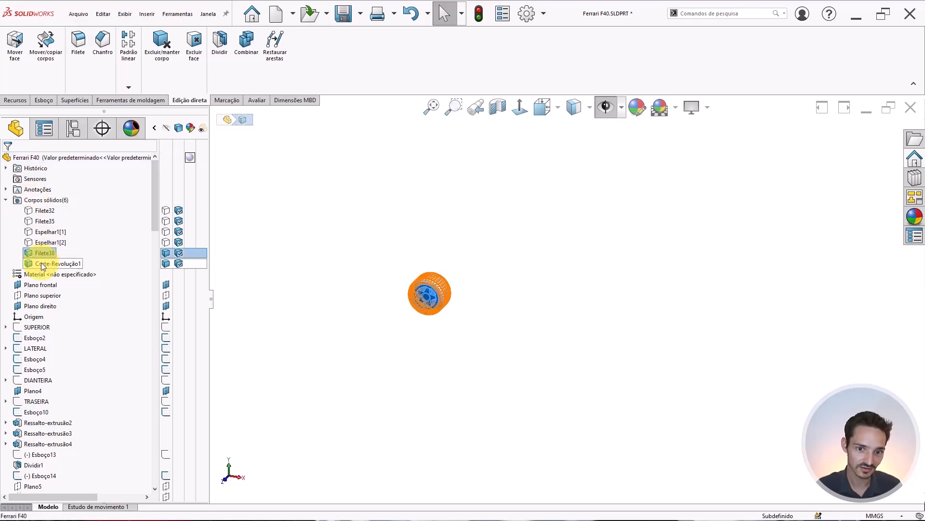
left_click(41, 263, "ctrl")
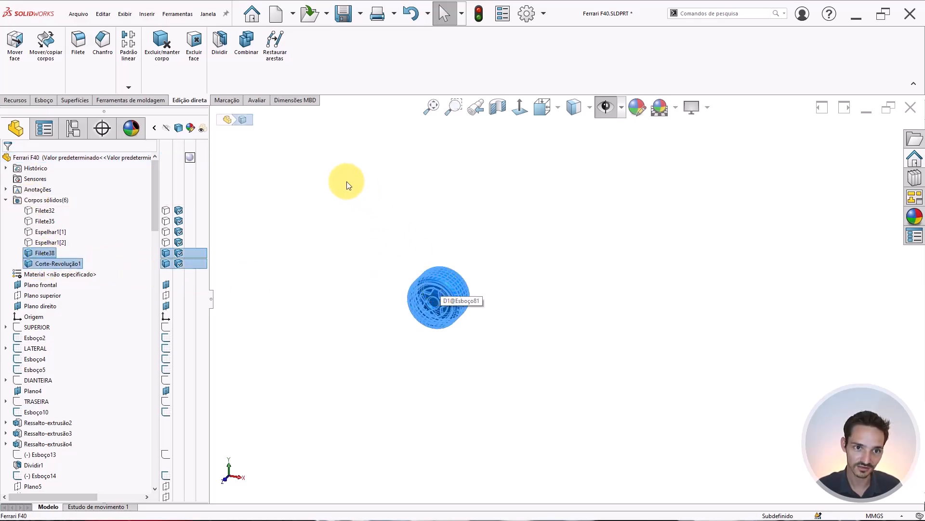
left_click(51, 60)
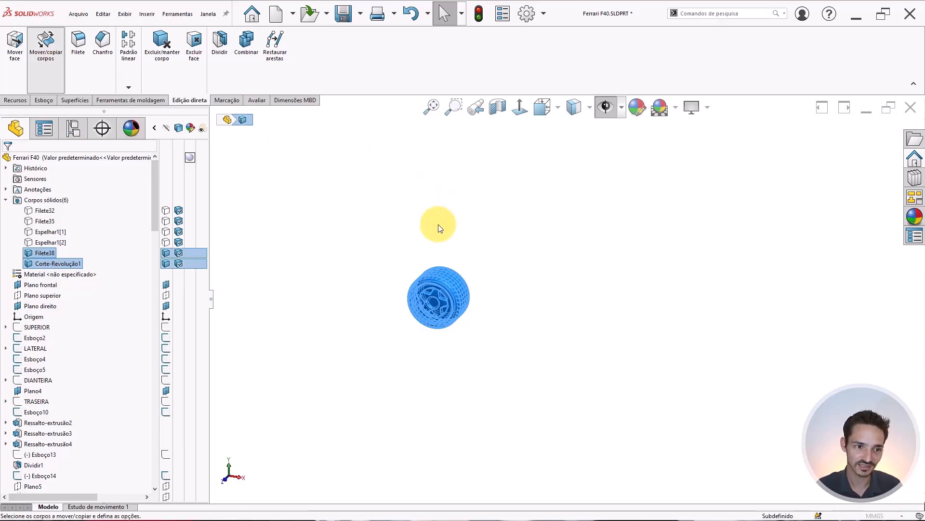
left_click(59, 256)
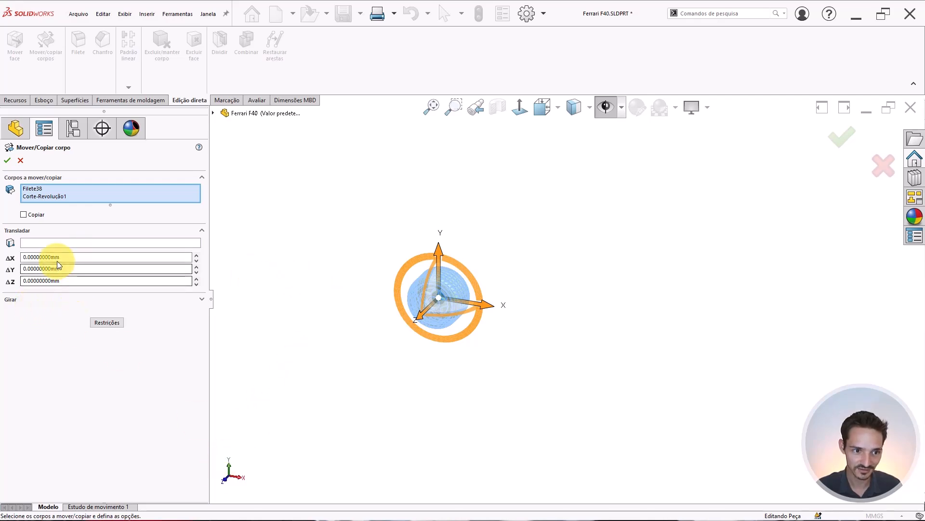
double_click(58, 257)
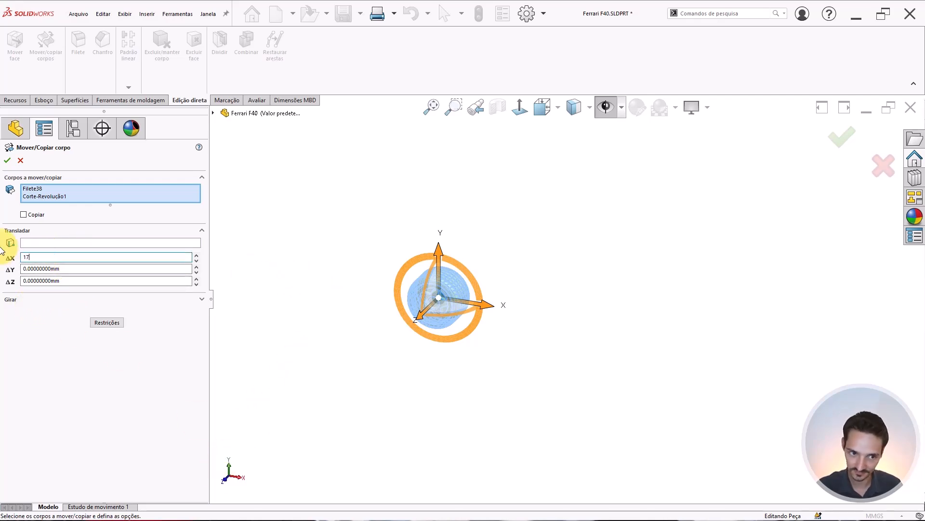
type("173.7")
key("Return")
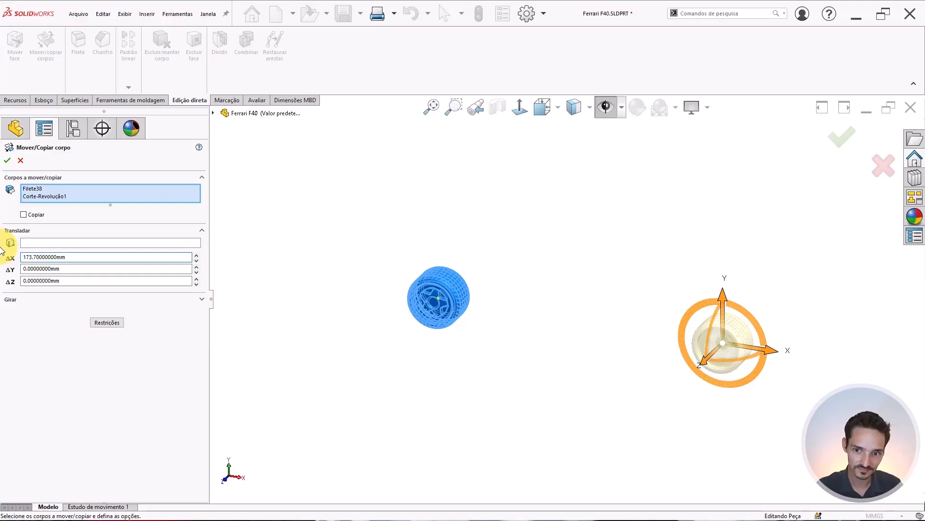
right_click(456, 135)
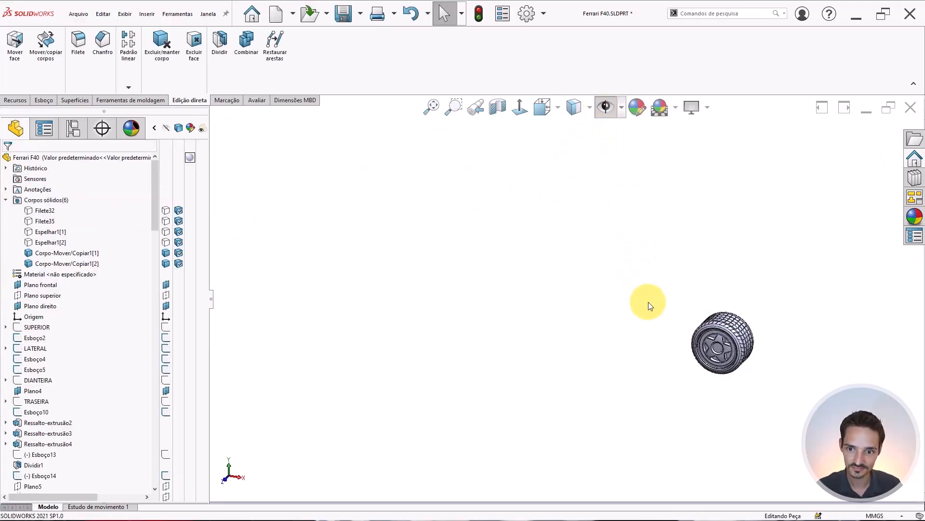
Step: Display the reference photo and sketches, and check the guide line's length and the moved wheel's position in front view
scroll(648, 301, "down", 2)
mouse_move(615, 317)
middle_mouse_down()
mouse_move(671, 324)
mouse_move(646, 326)
middle_mouse_up()
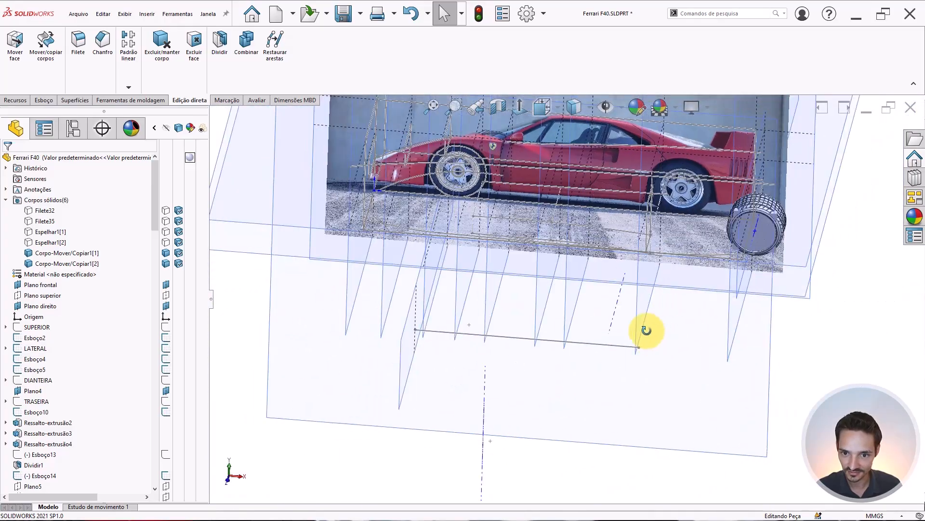
left_click(597, 343)
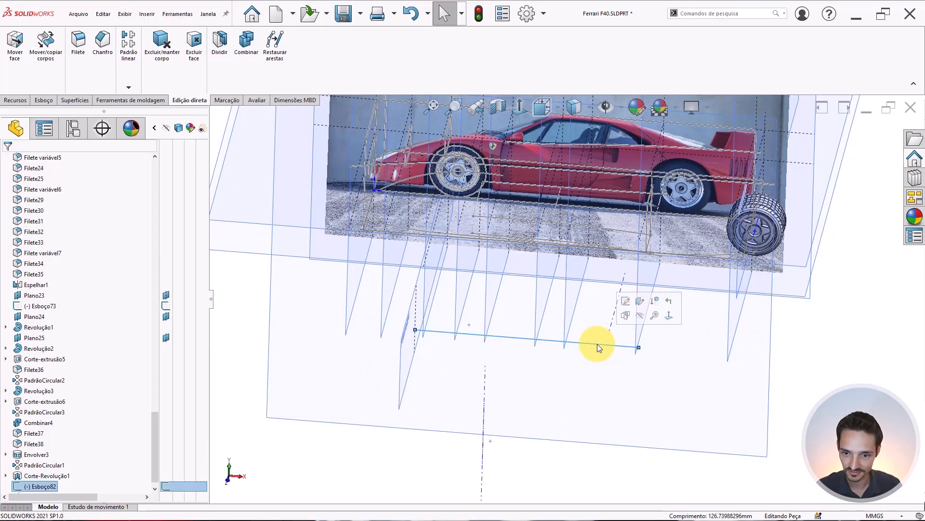
key("f")
left_click(751, 346)
key("ctrl+1")
scroll(622, 261, "down", 5)
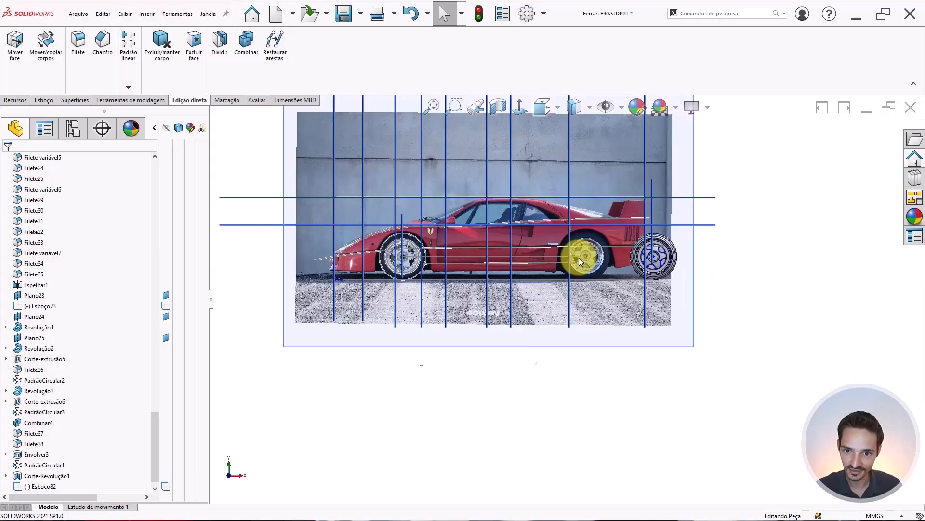
scroll(42, 430, "down", 1)
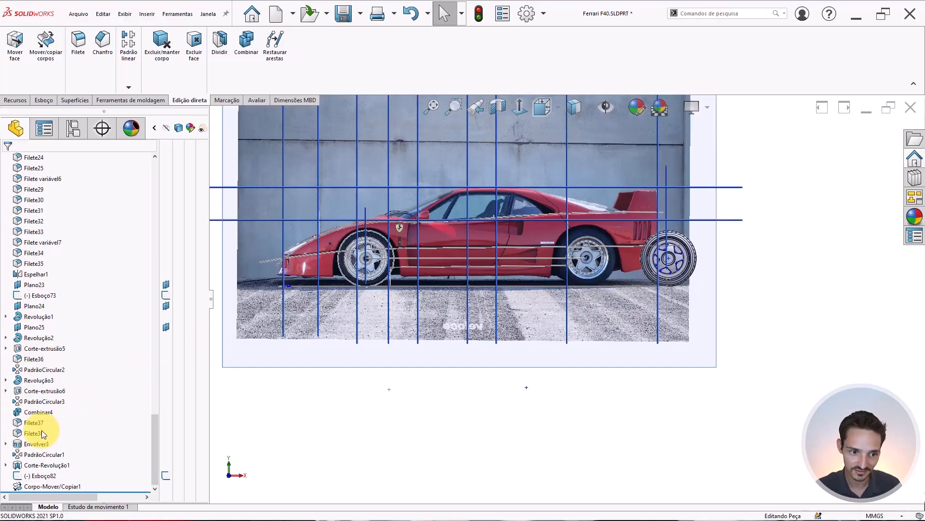
Step: Edit the wheel's Move/Copy feature, setting the X translation to 126.7 mm and enabling the Copy option
left_click(28, 486)
left_click(36, 458)
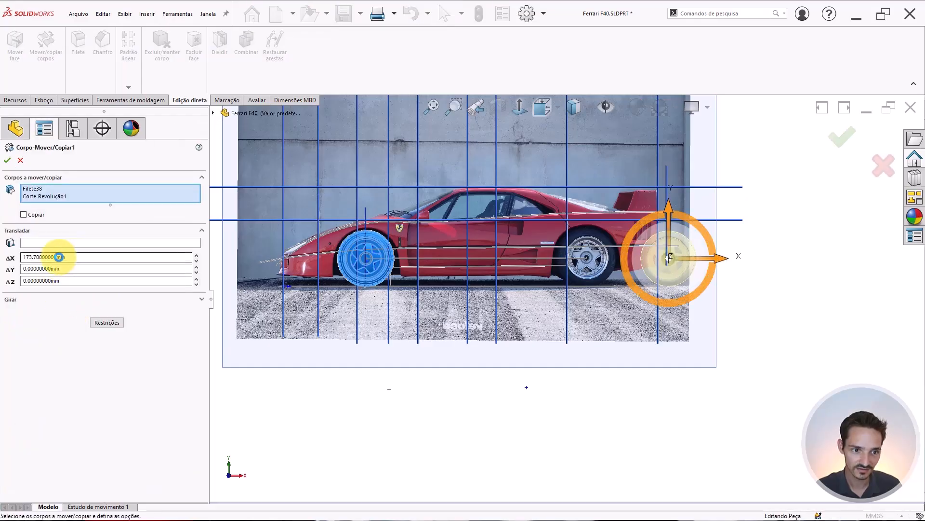
double_click(31, 256)
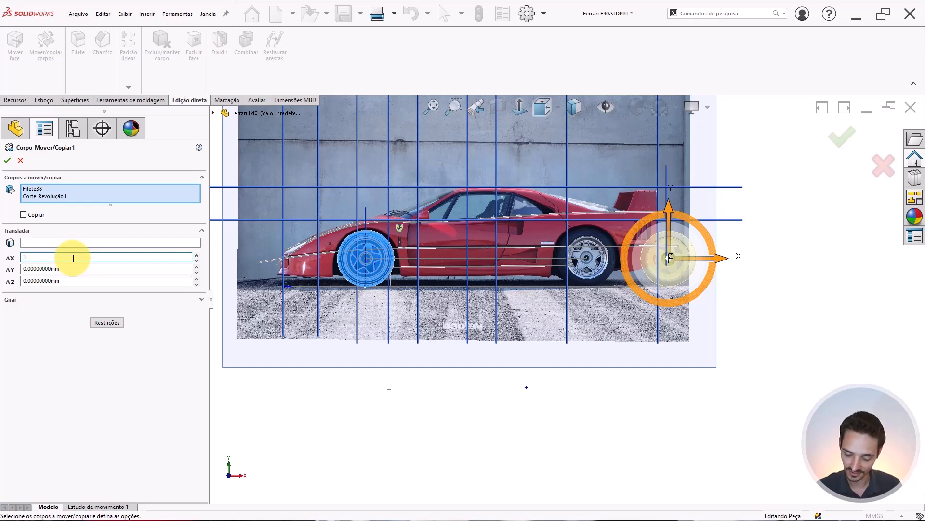
type("126.7")
key("Return")
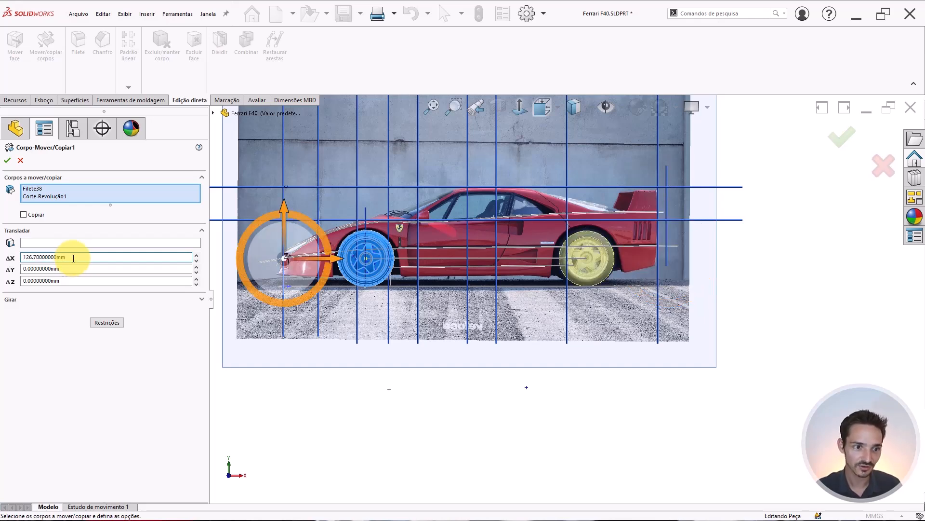
left_click(23, 216)
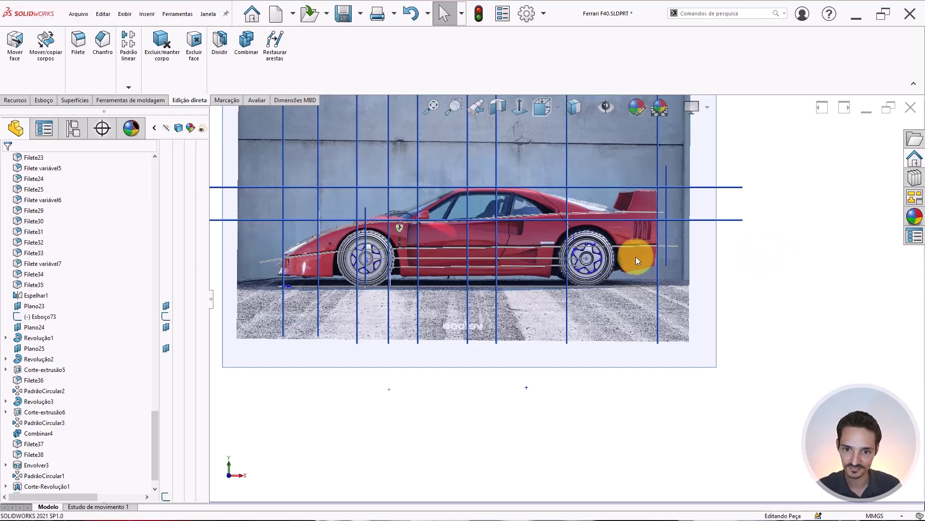
Step: Hide the reference photo, planes and sketches, and show the four car bodies Filete32, Filete35, Espelhar1[1] and Espelhar1[2]
scroll(568, 240, "up", 3)
scroll(566, 261, "down", 3)
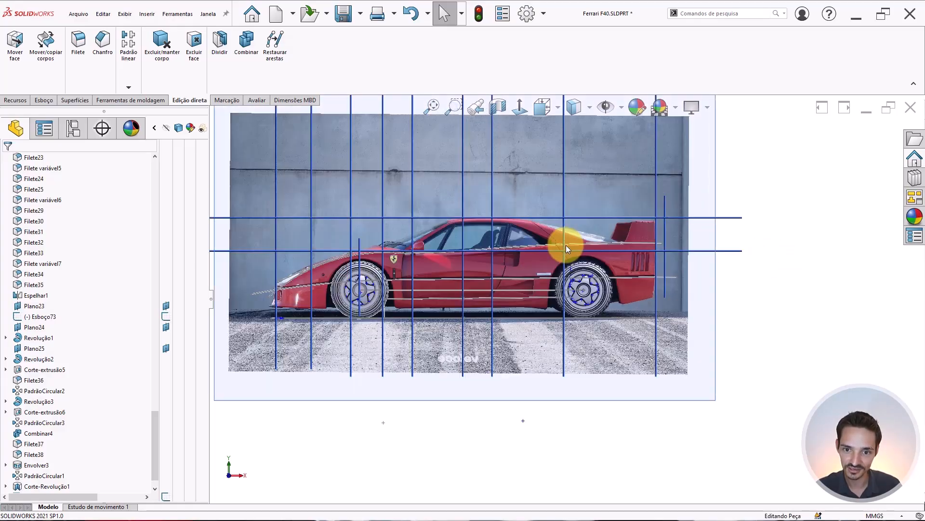
middle_click_drag(566, 245, 533, 342)
scroll(535, 278, "up", 4)
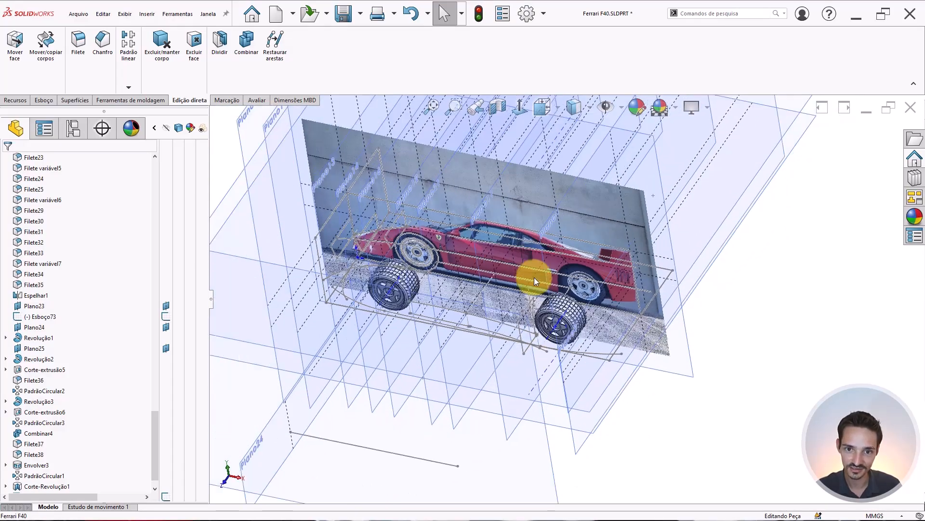
left_click(604, 108)
scroll(111, 289, "up", 20)
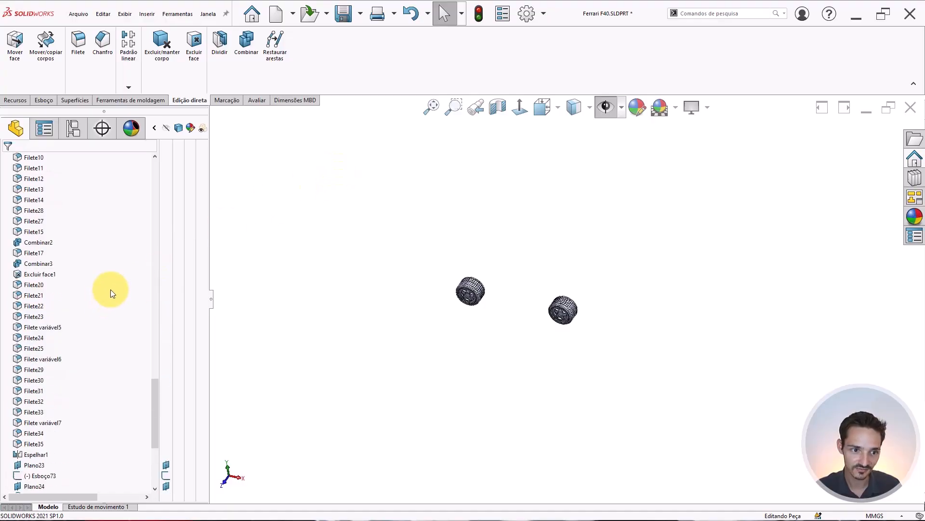
scroll(128, 282, "up", 2)
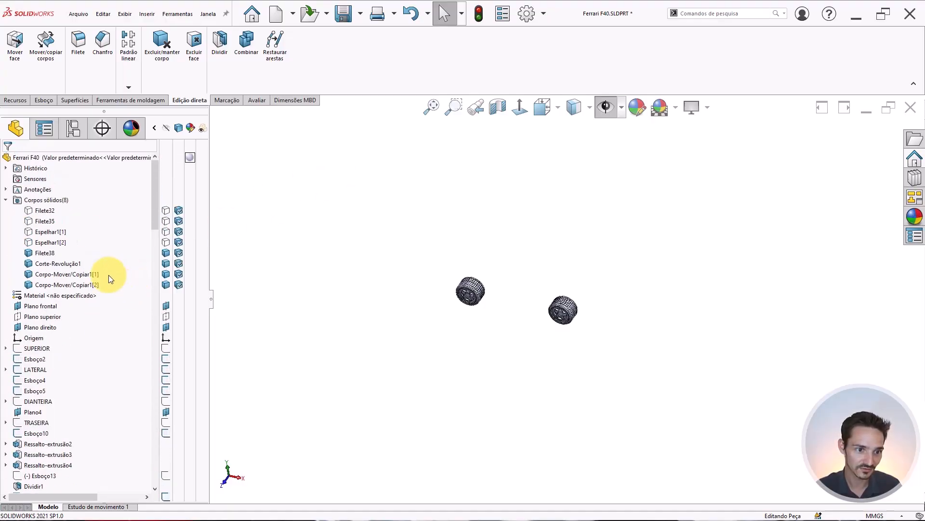
left_click(56, 243)
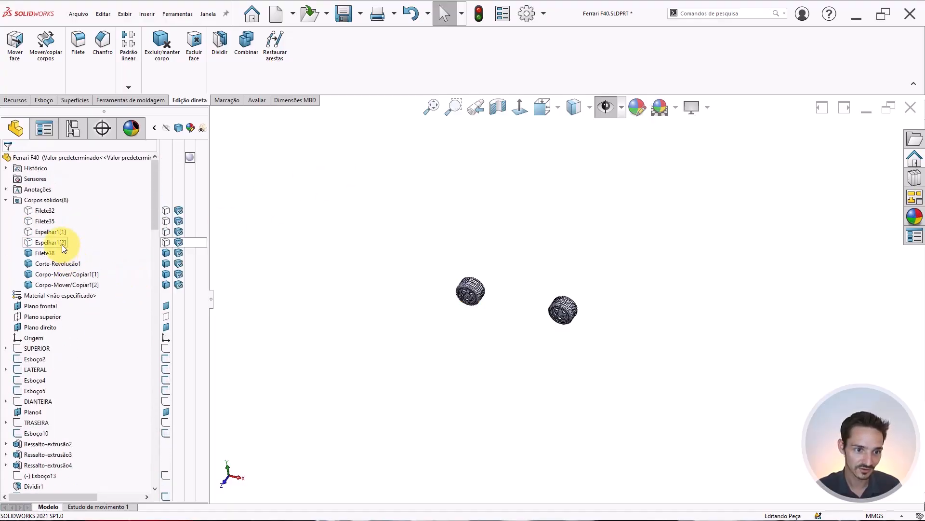
left_click(41, 210, "shift")
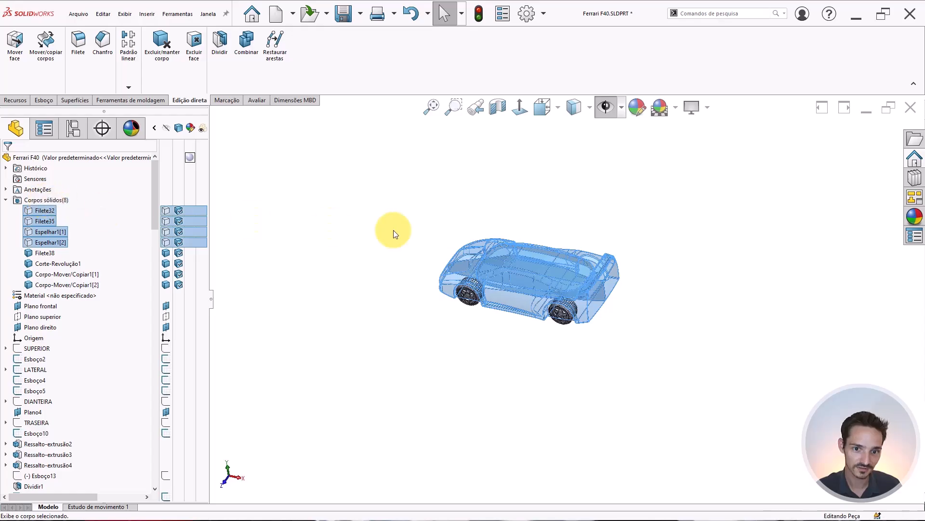
Step: Examine how the front and rear wheels sit inside the bodywork, using a top view in wireframe
scroll(573, 283, "down", 3)
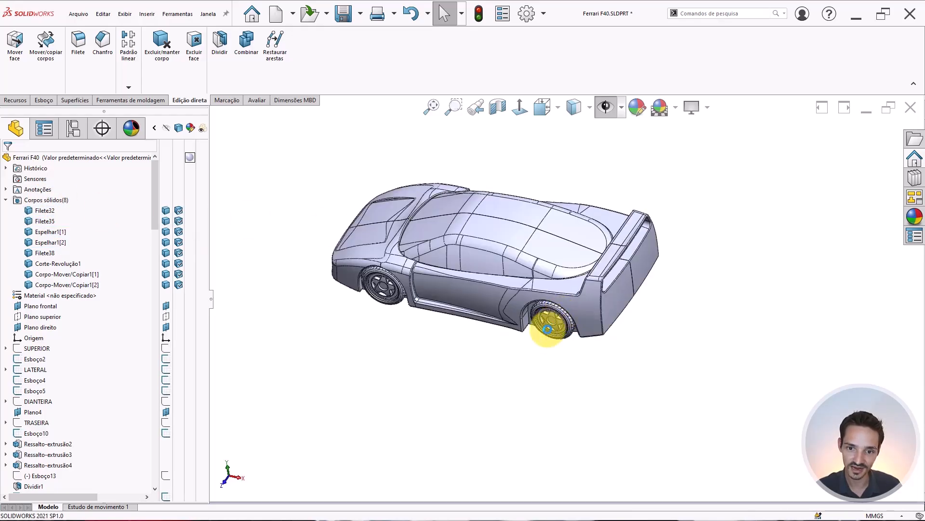
mouse_move(549, 329)
middle_mouse_down()
mouse_move(554, 323)
mouse_move(536, 321)
middle_mouse_up()
middle_click_drag(555, 275, 543, 345)
key("ctrl+8")
scroll(385, 282, "up", 3)
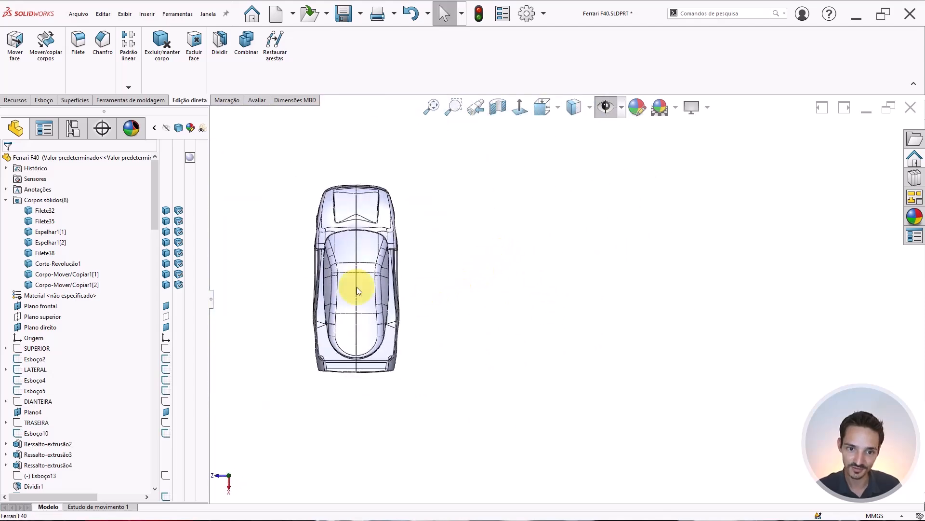
scroll(357, 289, "down", 3)
key("w")
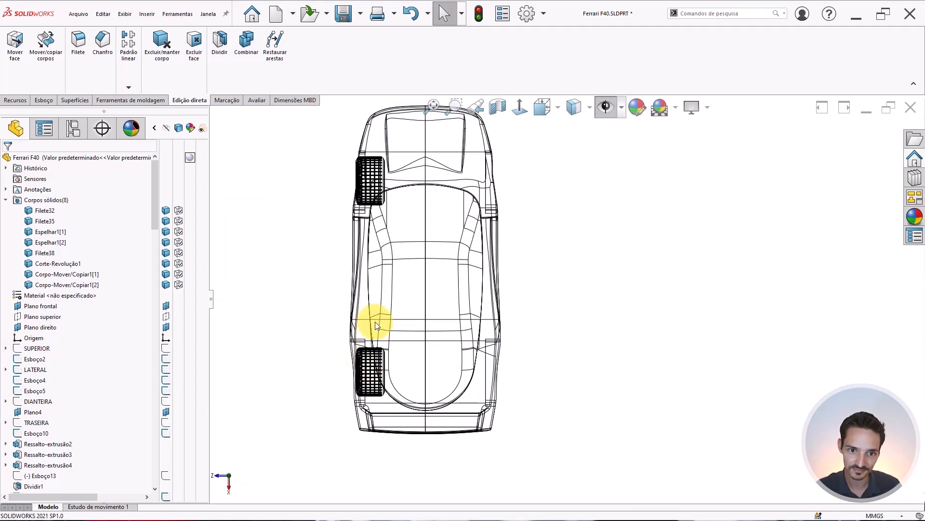
scroll(401, 204, "down", 5)
scroll(418, 173, "down", 3)
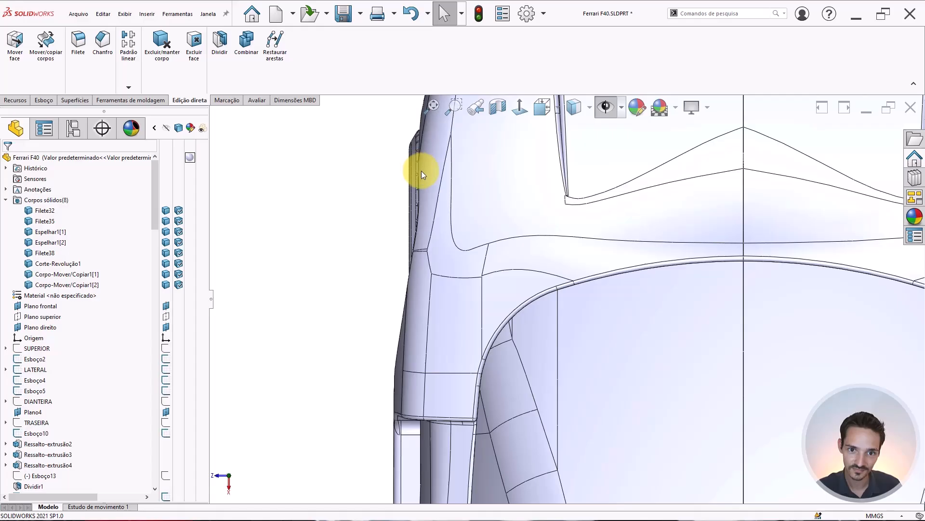
scroll(476, 228, "up", 8)
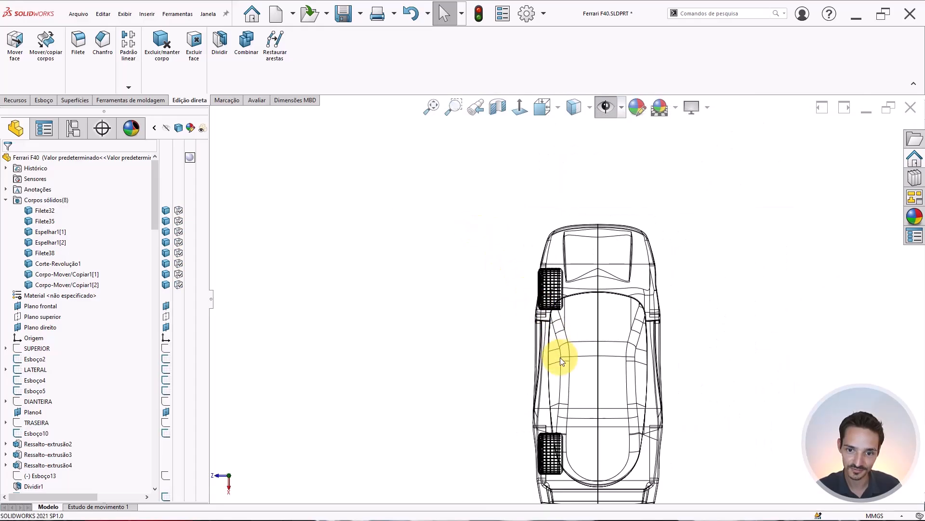
scroll(574, 346, "down", 5)
scroll(574, 346, "down", 3)
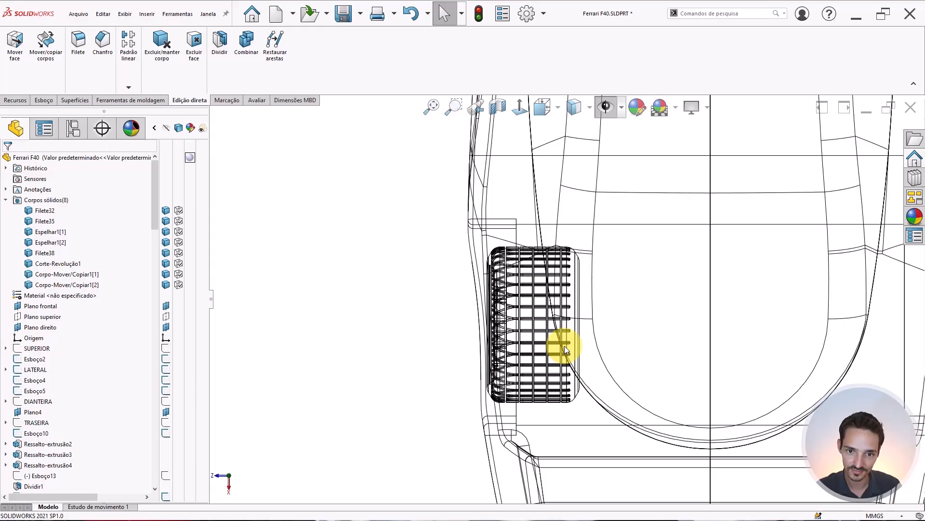
scroll(567, 349, "up", 8)
Step: Inspect the fit of the front and rear wheels in their arches on the shaded model from angled side views
middle_click_drag(486, 335, 537, 285)
scroll(521, 289, "down", 7)
scroll(475, 252, "up", 2)
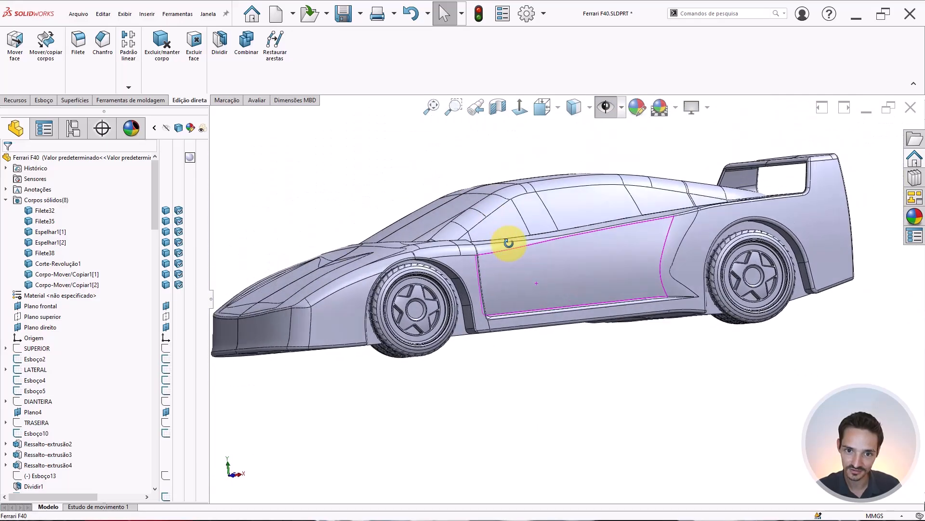
middle_click_drag(508, 242, 592, 247)
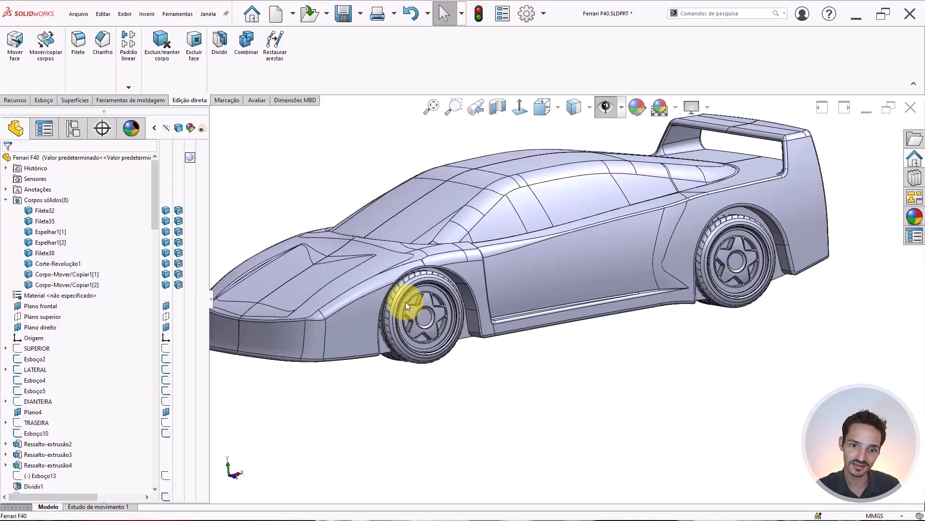
middle_click_drag(490, 296, 453, 294)
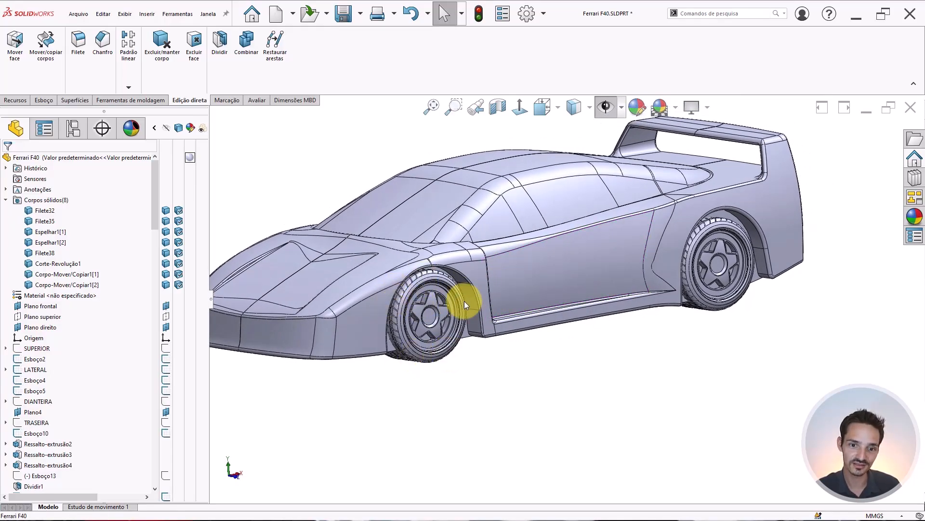
scroll(435, 312, "down", 5)
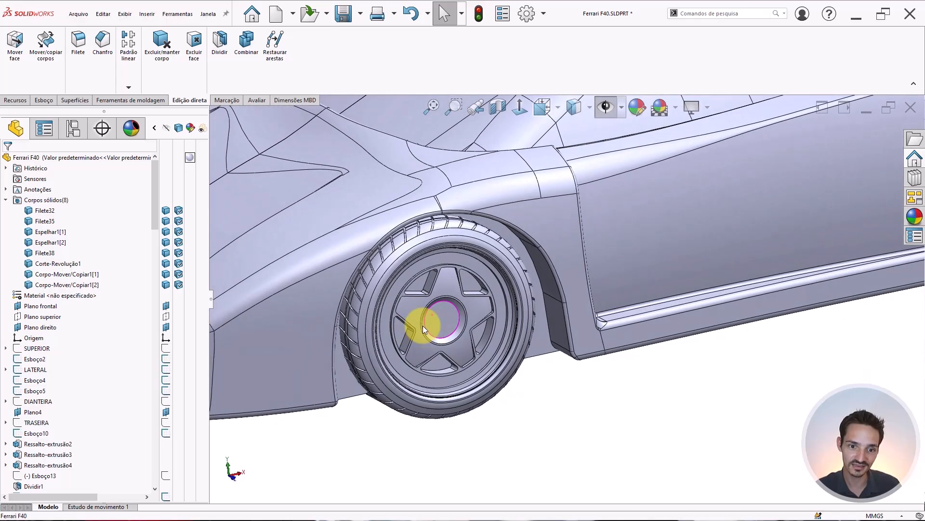
scroll(422, 314, "up", 5)
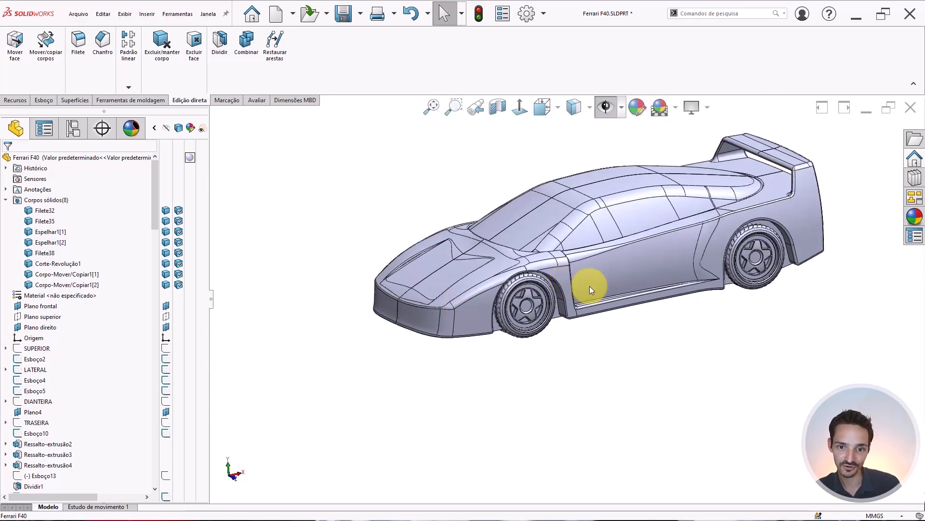
Step: Examine the position of the front and rear wheels in their arches using the side view of the car
middle_click_drag(589, 286, 687, 196)
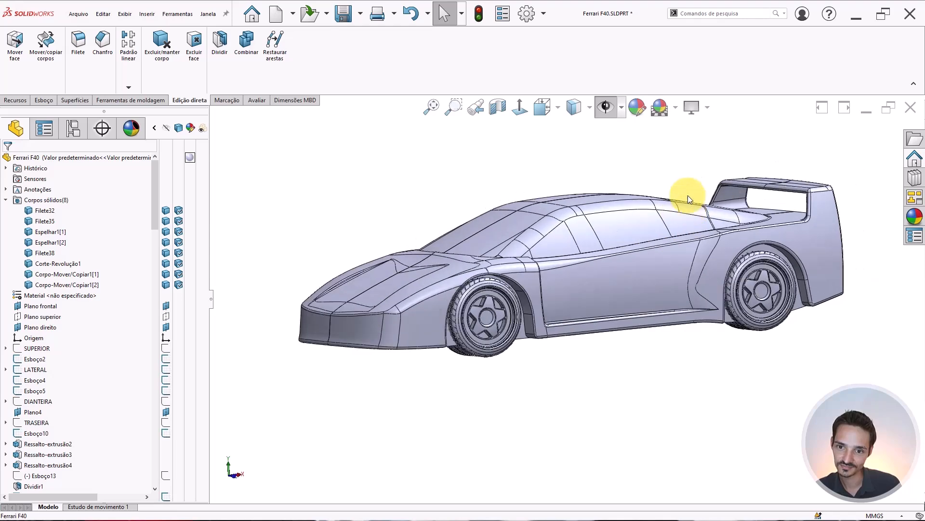
mouse_move(646, 259)
middle_mouse_down()
mouse_move(617, 265)
mouse_move(617, 257)
mouse_move(612, 268)
middle_mouse_up()
key("ctrl+1")
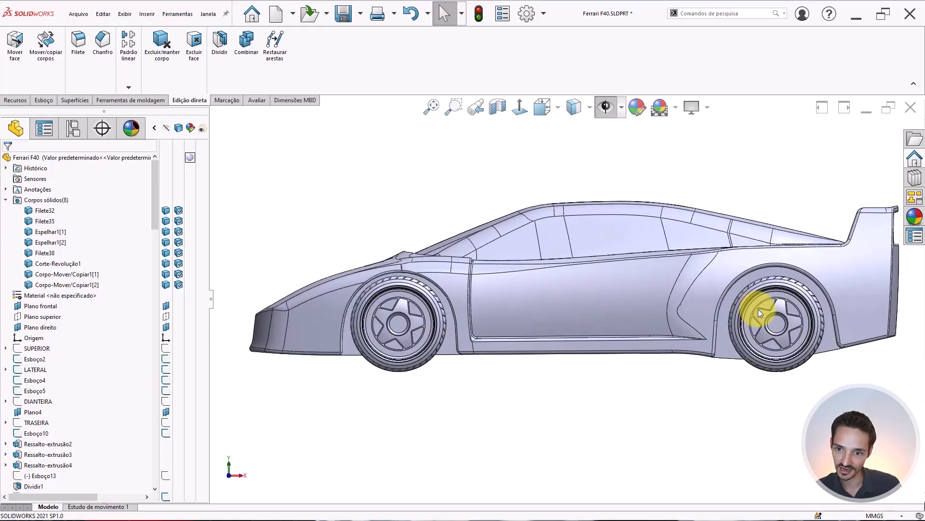
scroll(820, 320, "up", 3)
scroll(813, 328, "up", 1)
scroll(814, 328, "down", 1)
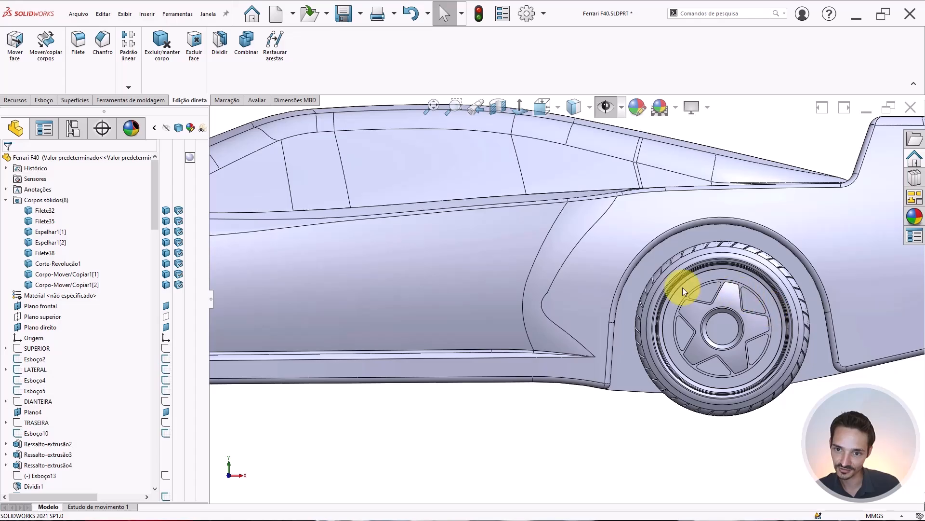
scroll(683, 288, "down", 3)
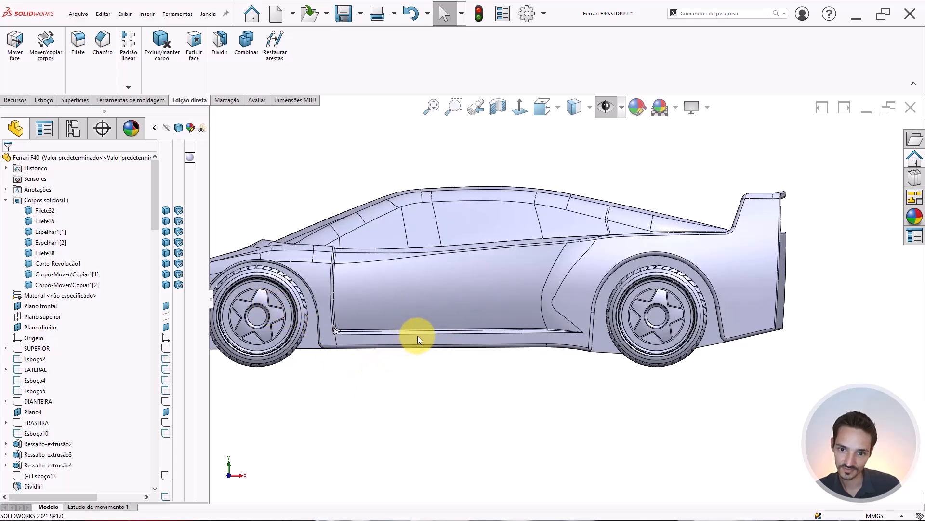
scroll(646, 299, "down", 4)
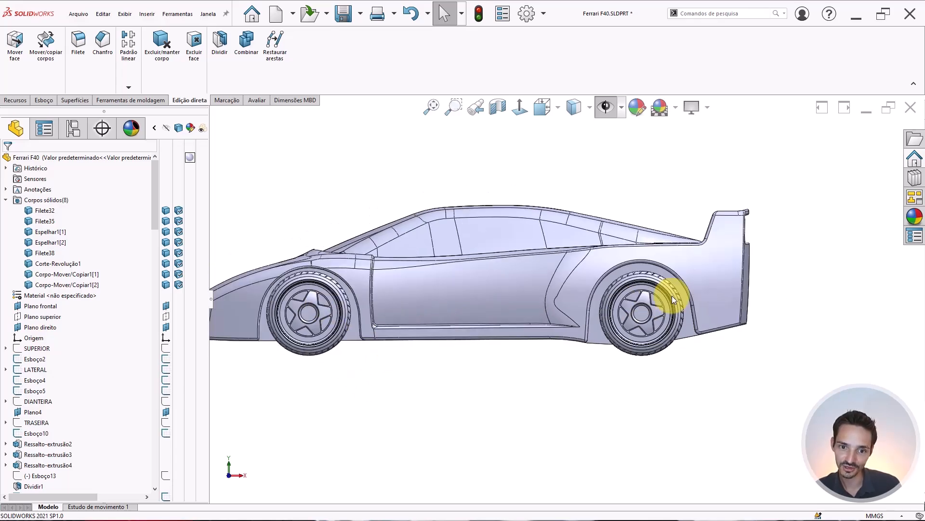
key("s")
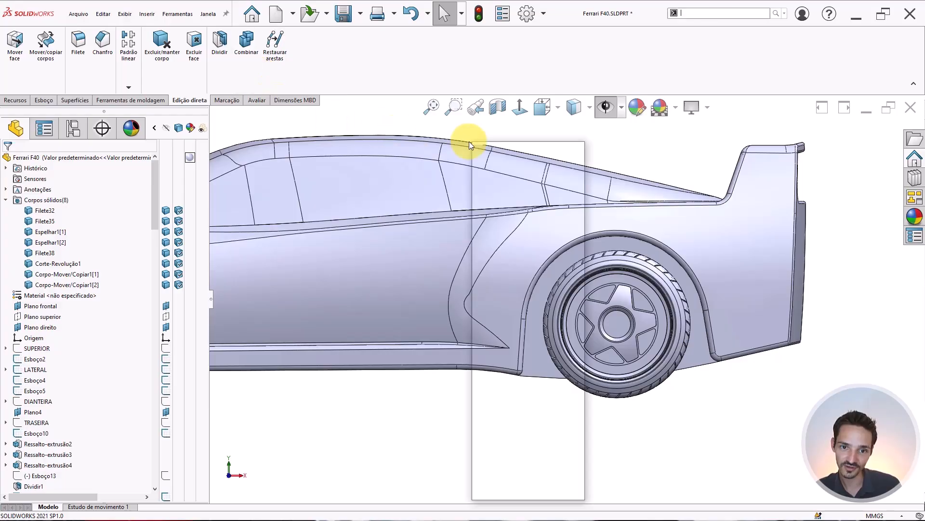
key("Escape")
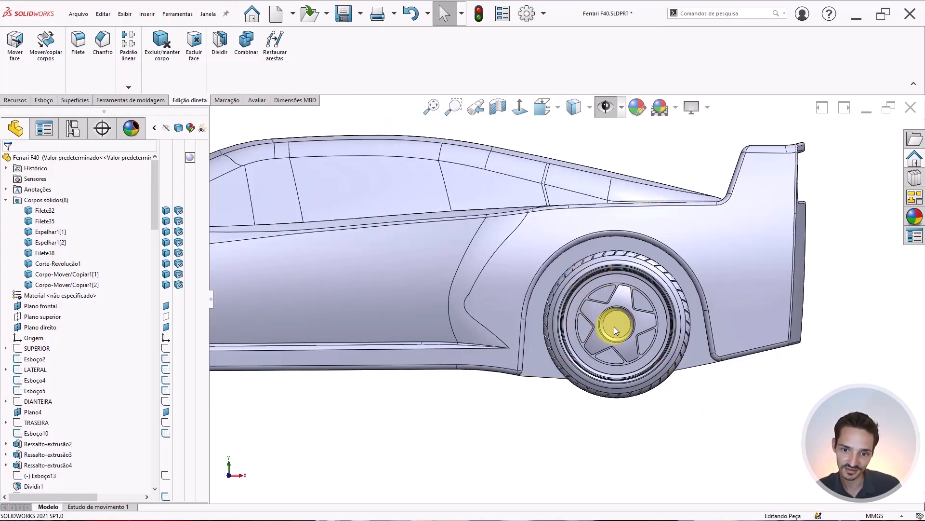
scroll(614, 326, "up", 5)
scroll(347, 284, "down", 3)
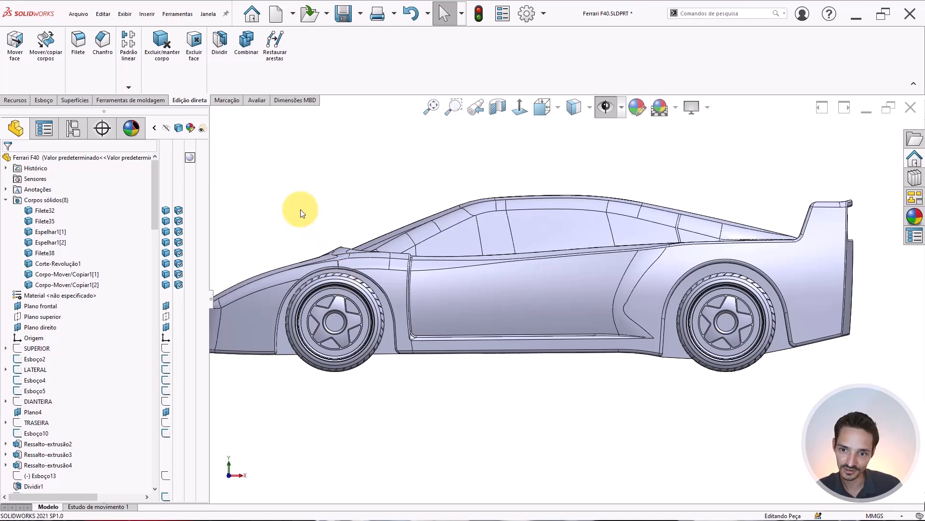
Step: Move the rear tyre body Corpo-Mover/Copiar1[2] outward by 2 mm in Z, without copying it
middle_click_drag(531, 305, 570, 225)
key("ctrl+8")
scroll(319, 354, "down", 2)
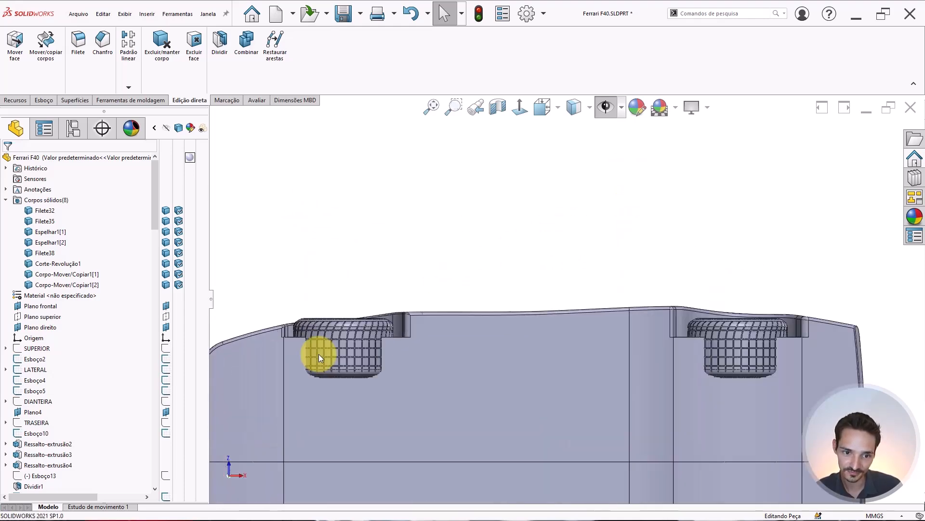
scroll(320, 354, "down", 3)
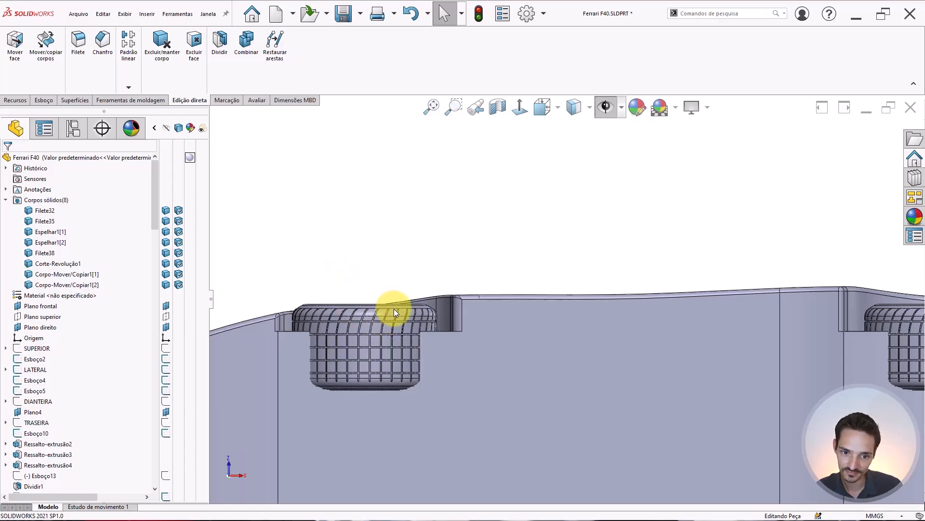
scroll(635, 342, "up", 3)
scroll(595, 308, "down", 3)
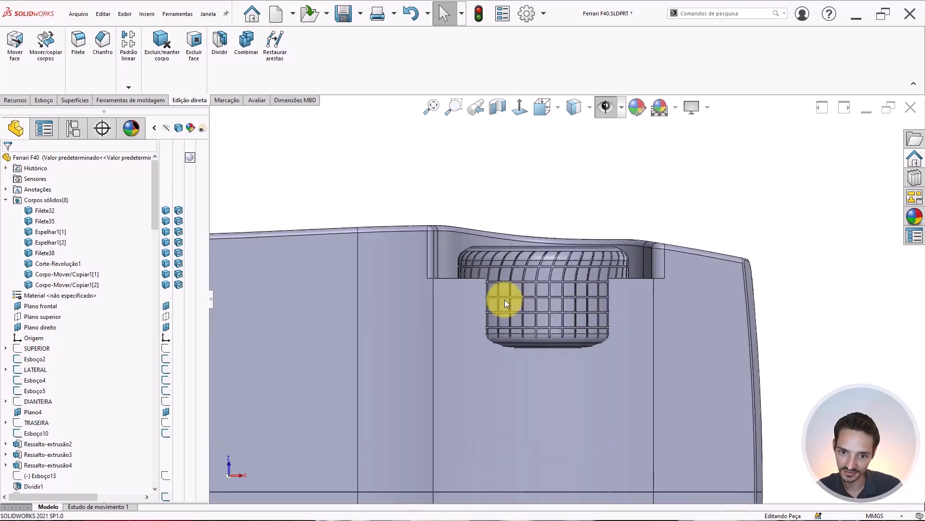
key("s")
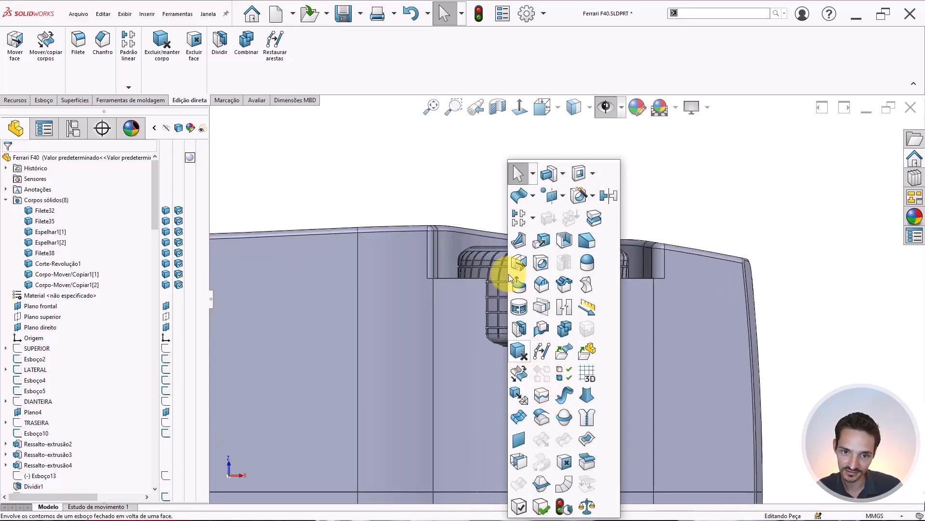
key("s")
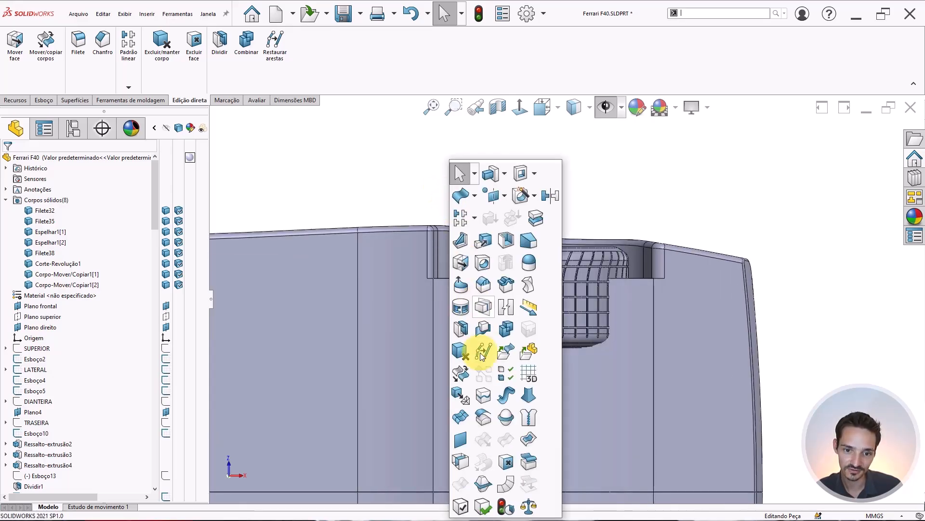
left_click(462, 373)
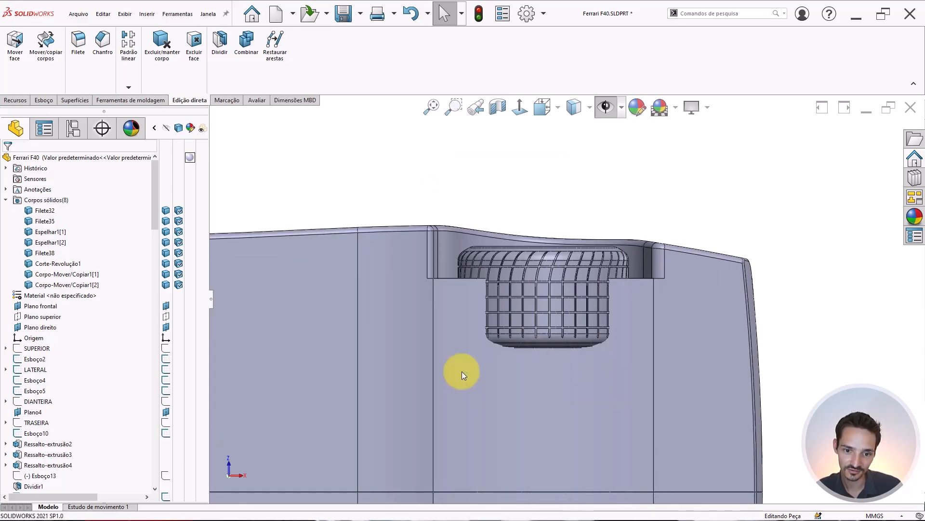
left_click(511, 277)
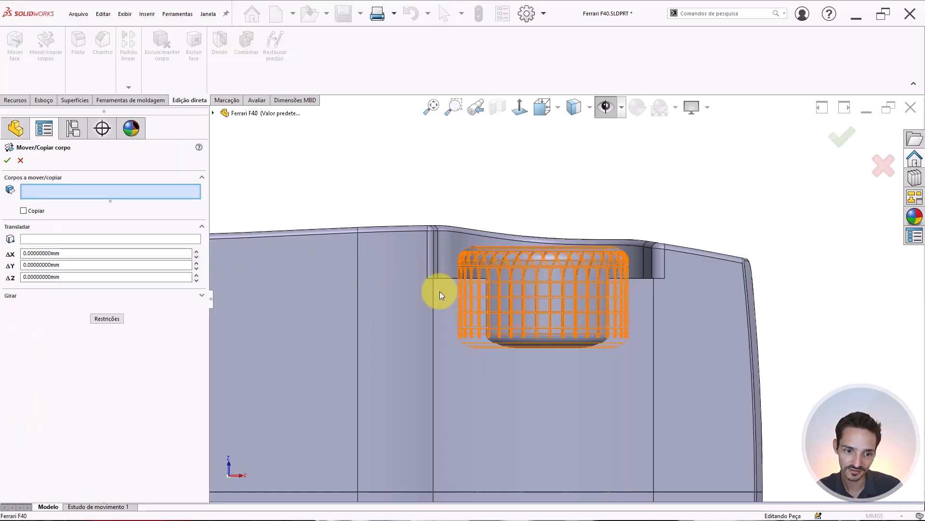
left_click(52, 277)
type("20")
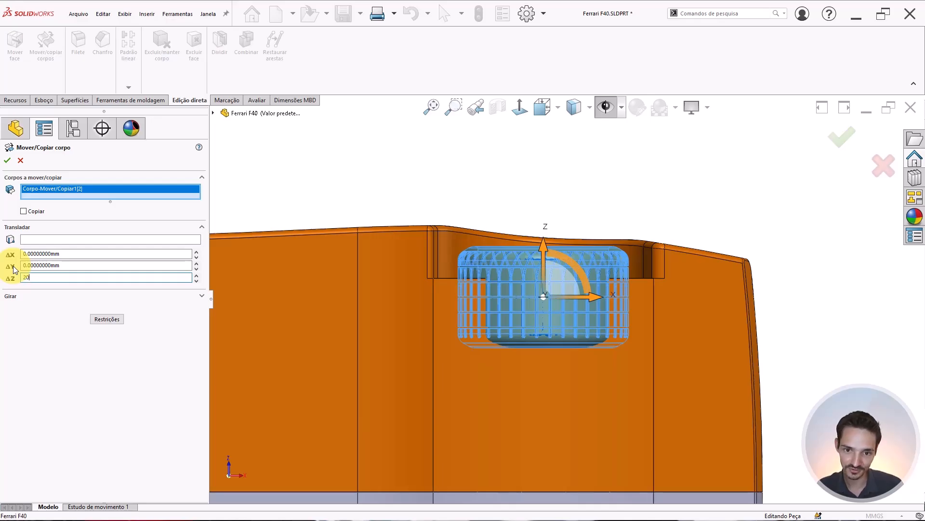
key("Return")
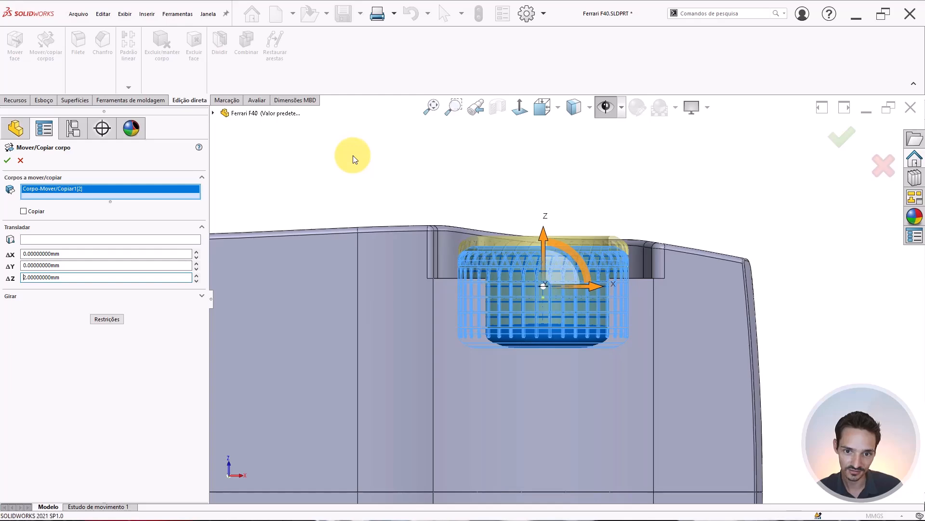
key("Return")
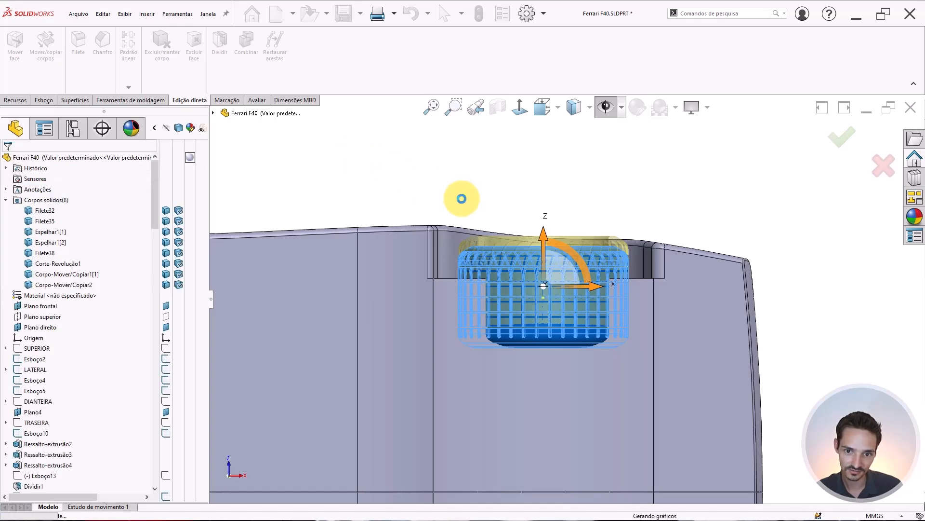
Step: Inspect how far the front and rear tyres stand out from the bodywork, from underneath and from behind the car
scroll(450, 219, "up", 5)
scroll(385, 298, "down", 6)
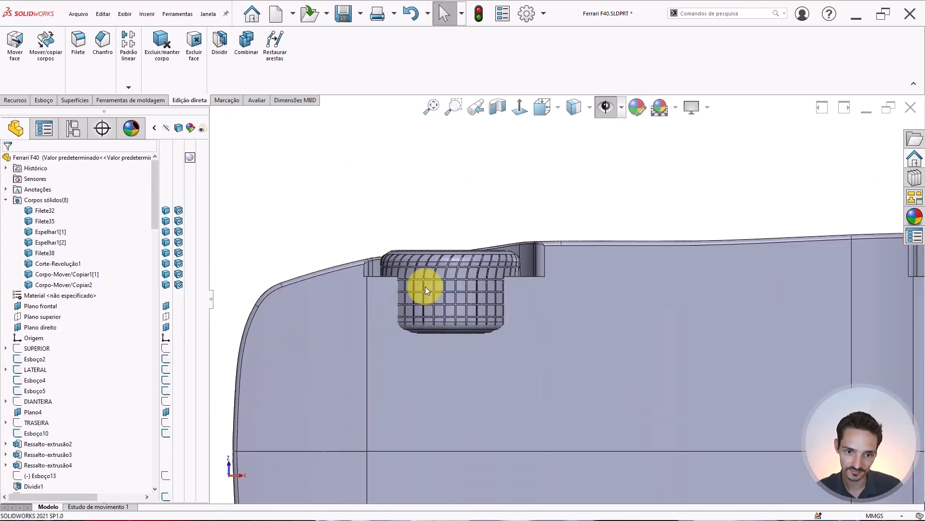
scroll(425, 287, "down", 2)
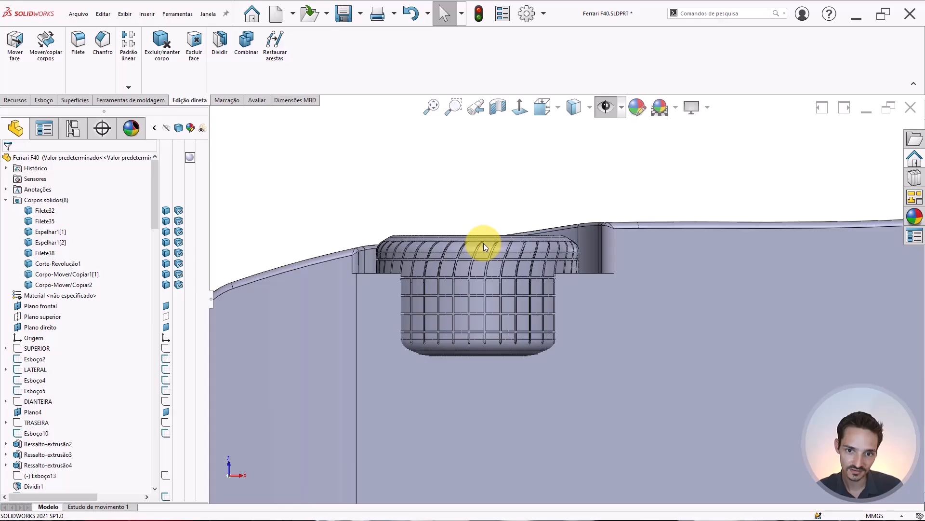
scroll(484, 244, "up", 2)
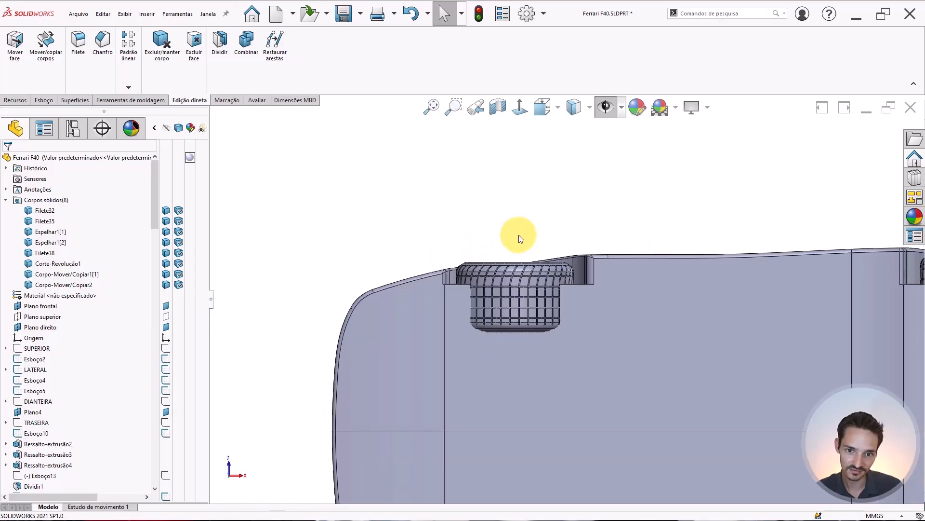
middle_click_drag(520, 236, 412, 259)
key("ctrl+3")
scroll(596, 322, "down", 2)
scroll(597, 322, "up", 2)
key("ctrl+3")
scroll(752, 303, "down", 2)
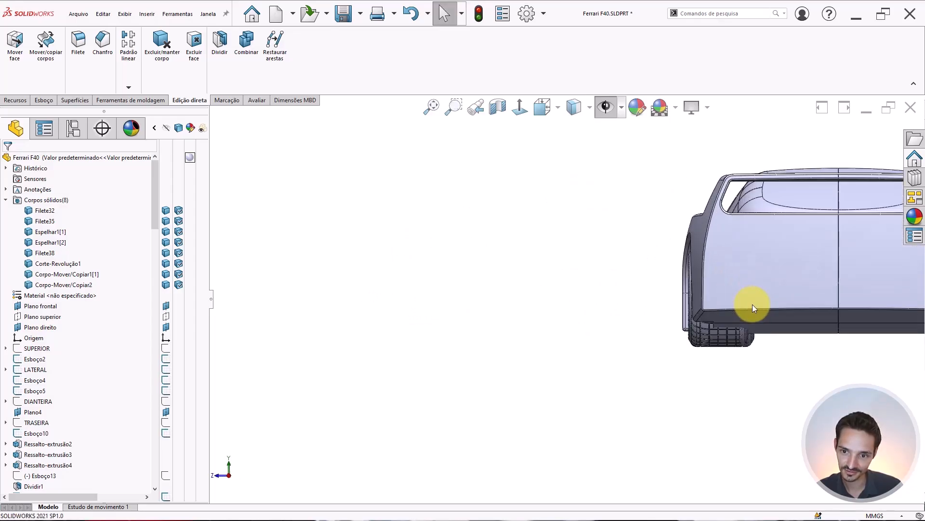
scroll(753, 304, "up", 1)
middle_click_drag(653, 299, 461, 245)
Step: Reorder the Espelhar1 mirror feature so it comes after Corpo-Mover/Copiar2, at the end of the feature history
scroll(118, 368, "down", 7)
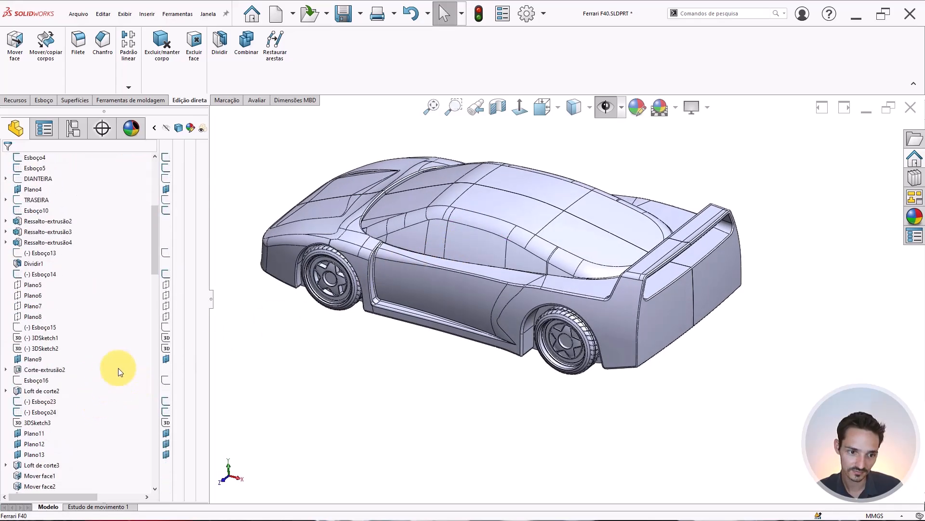
left_click_drag(153, 253, 145, 472)
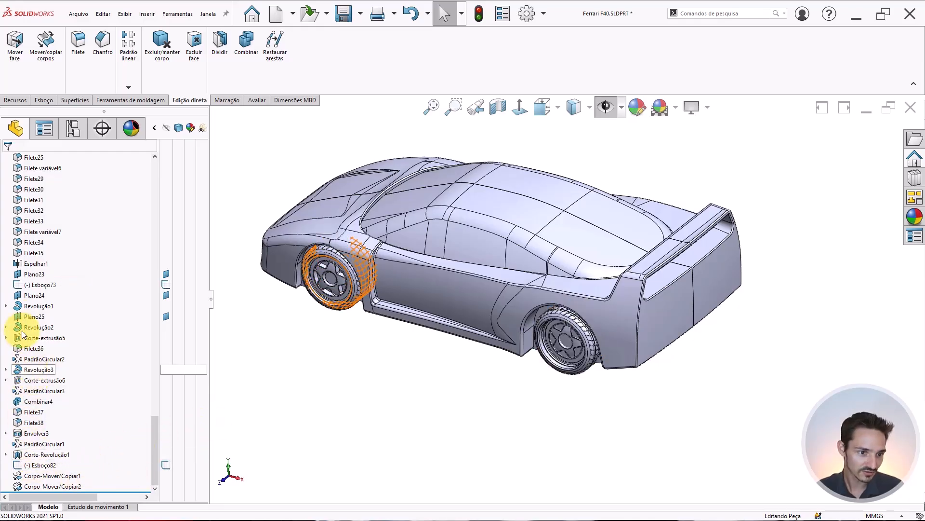
left_click(29, 264)
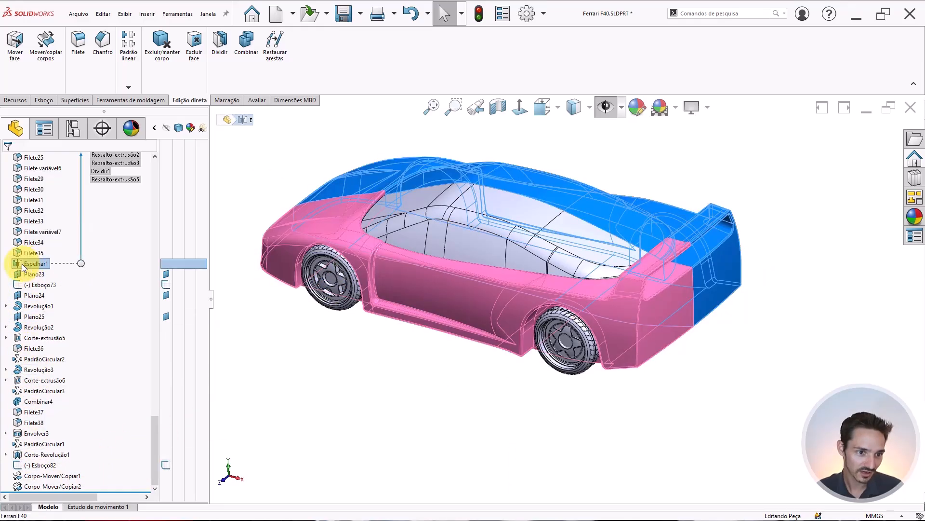
left_click_drag(25, 264, 101, 482)
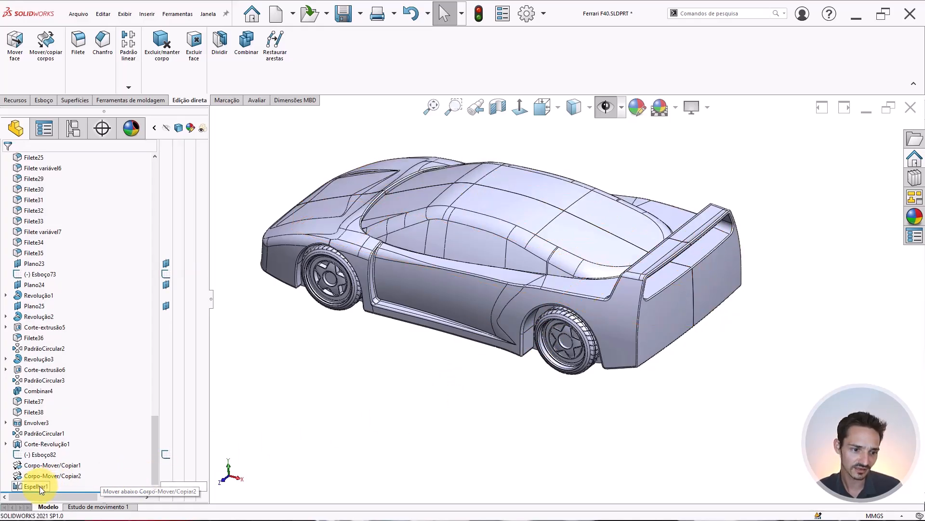
Step: Edit Espelhar1 to also mirror the front and rear wheel bodies Filete38, Corte-Revolução1, Corpo-Mover/Copiar2 and Corpo-Mover/Copiar1[1]
left_click(39, 486)
left_click(49, 457)
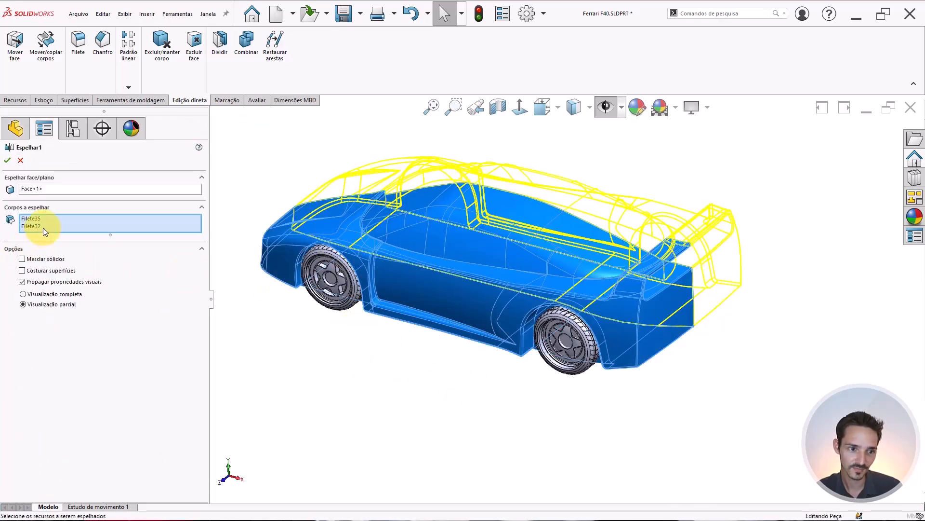
left_click(328, 252)
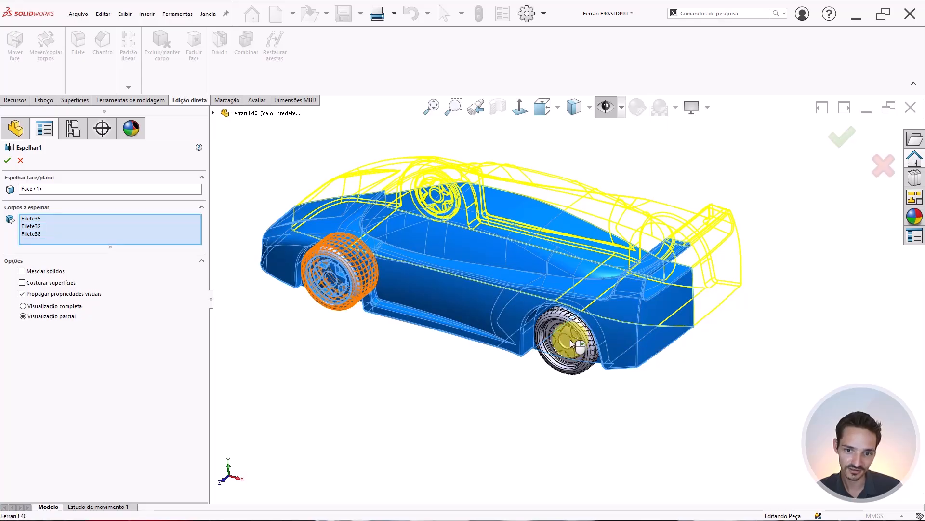
left_click(548, 314)
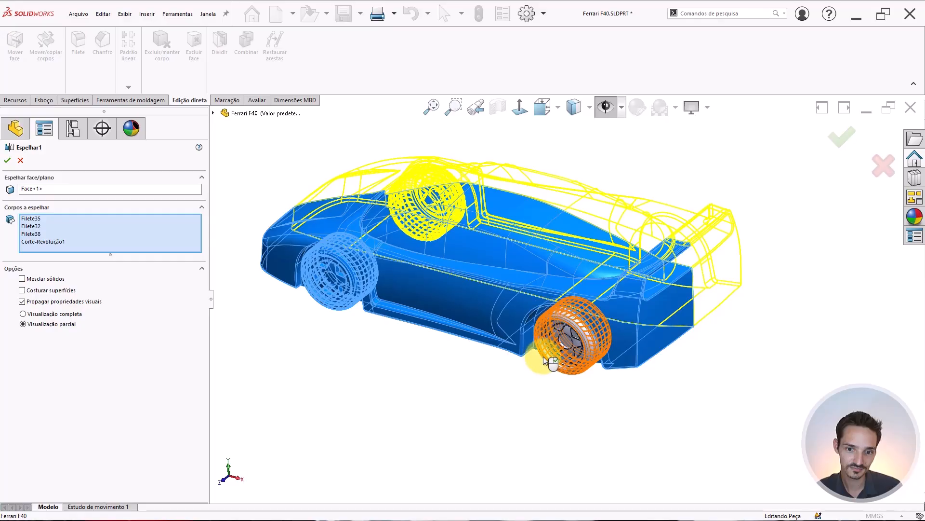
left_click(556, 344)
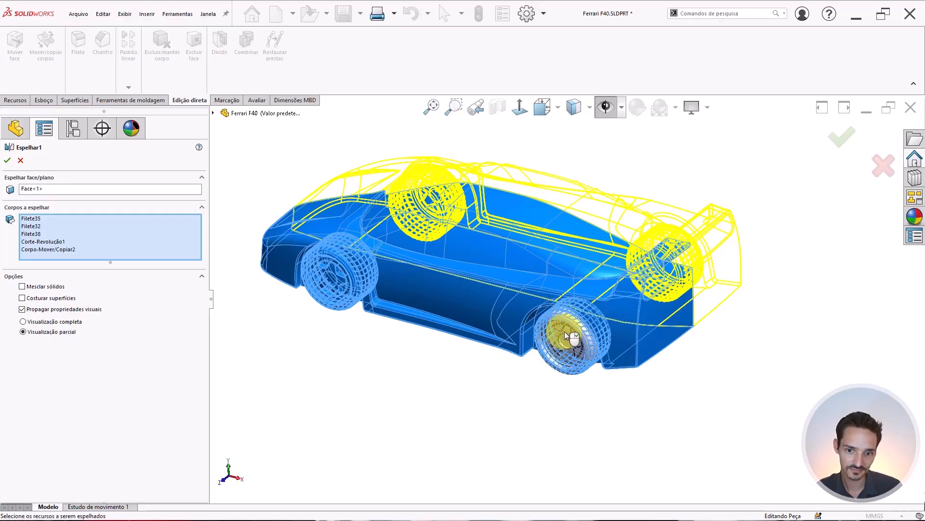
left_click(565, 331)
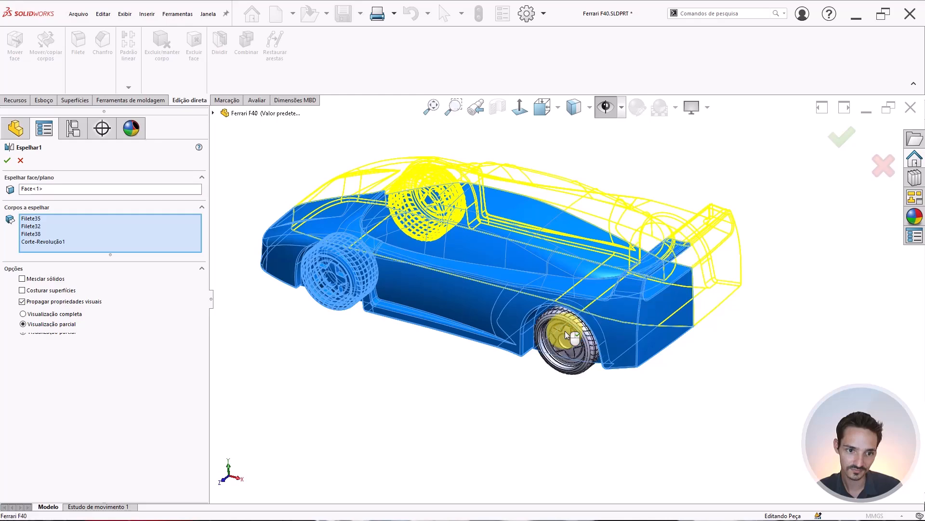
scroll(565, 330, "down", 3)
left_click(565, 330)
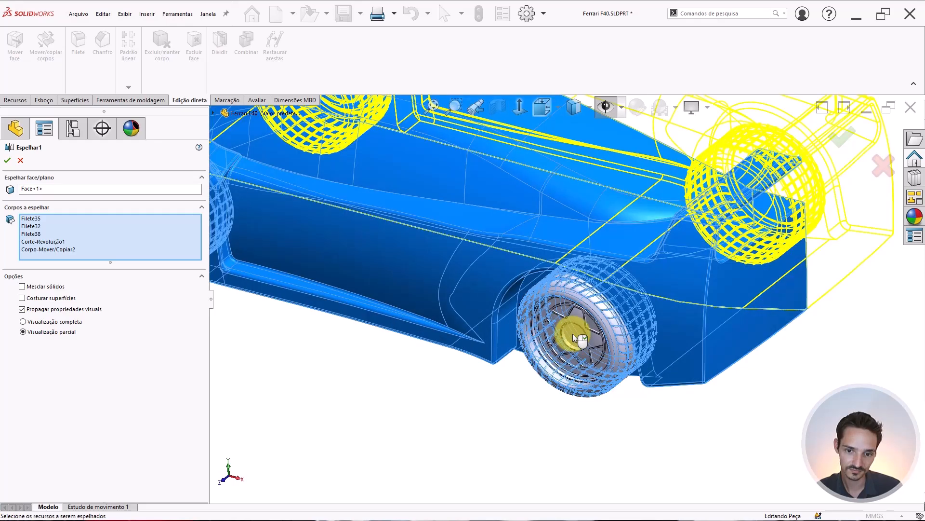
scroll(586, 331, "down", 3)
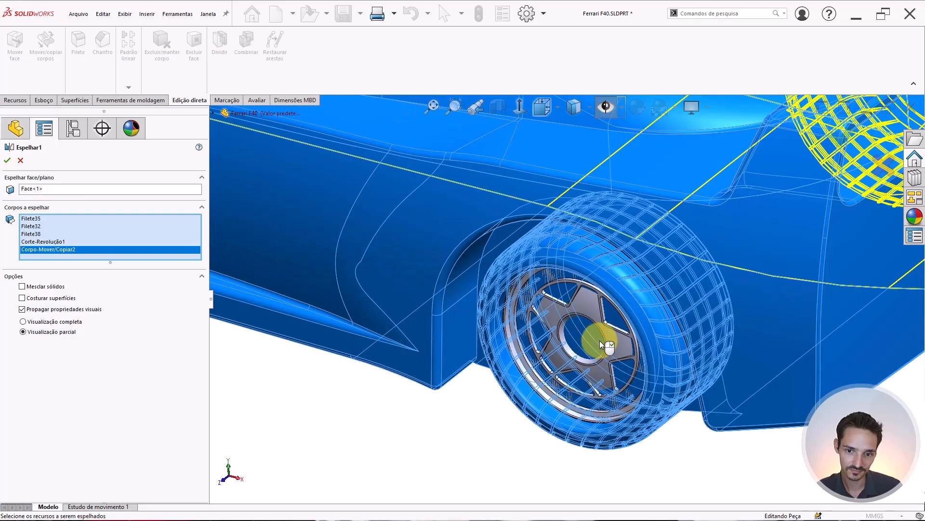
left_click(511, 339)
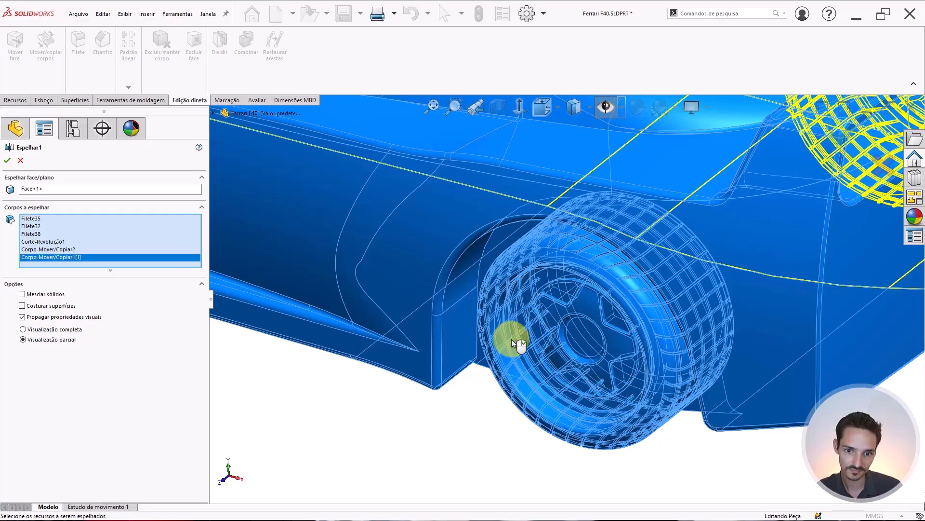
scroll(511, 340, "up", 6)
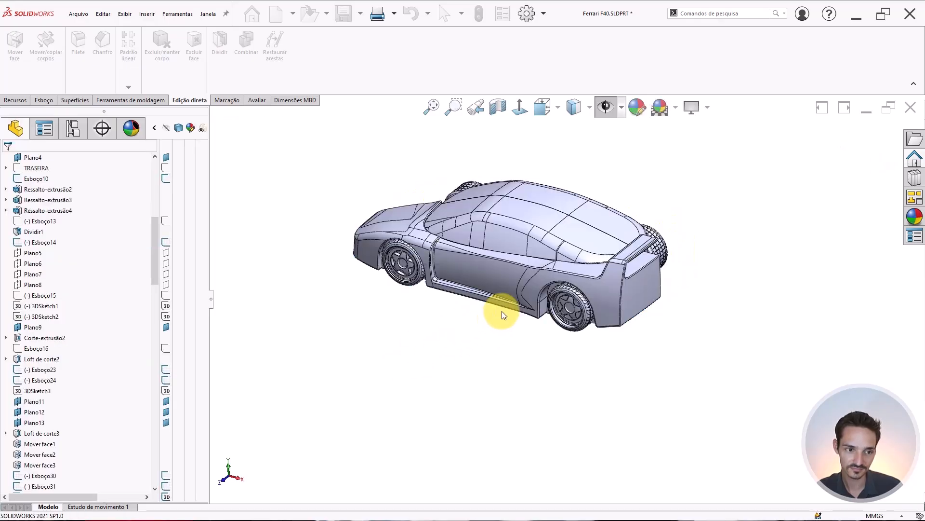
Step: Edit the Espelhar1 mirror feature to also mirror the lower car body Filete32, keeping the wheel bodies selected
middle_click_drag(512, 234, 426, 364)
scroll(85, 413, "down", 12)
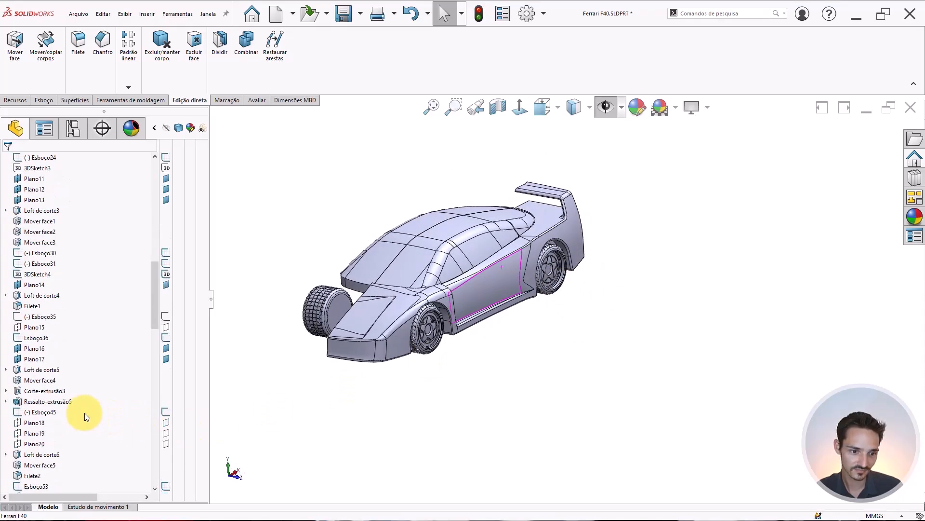
scroll(91, 400, "down", 15)
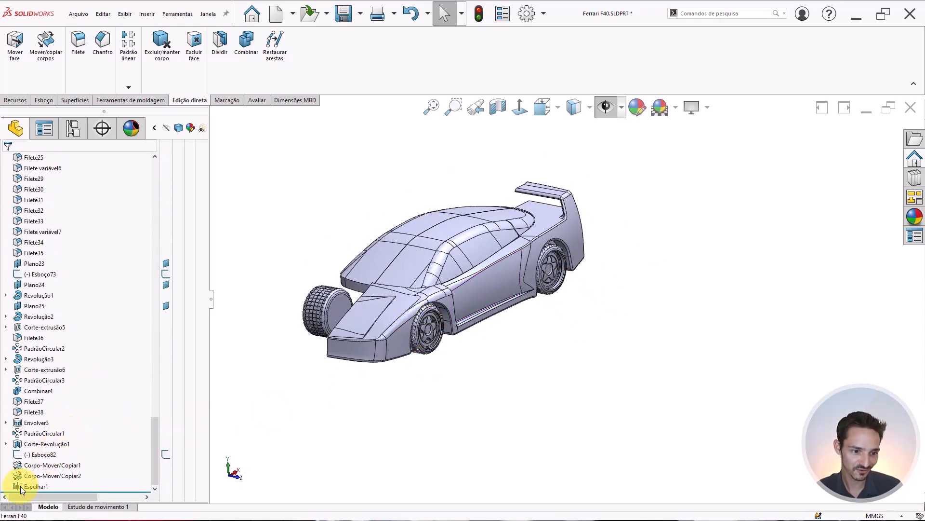
left_click(20, 487)
left_click(29, 458)
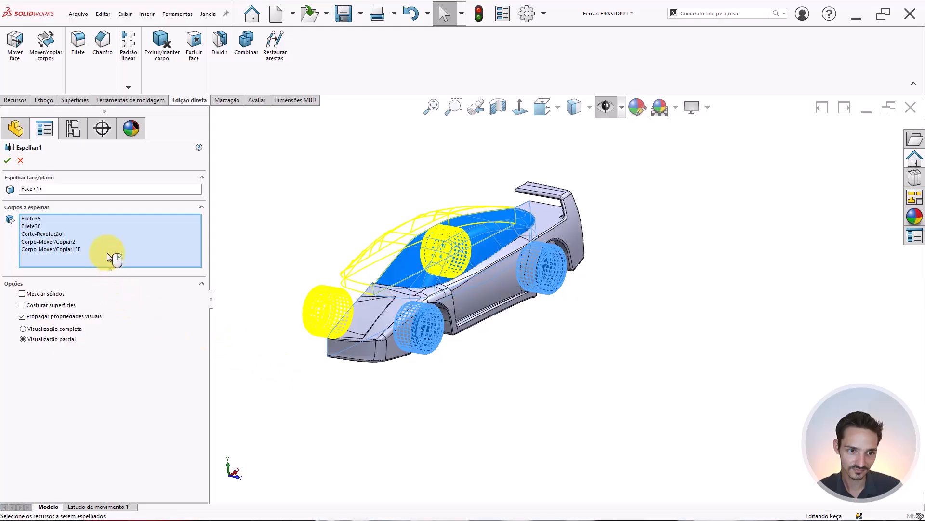
left_click(107, 249)
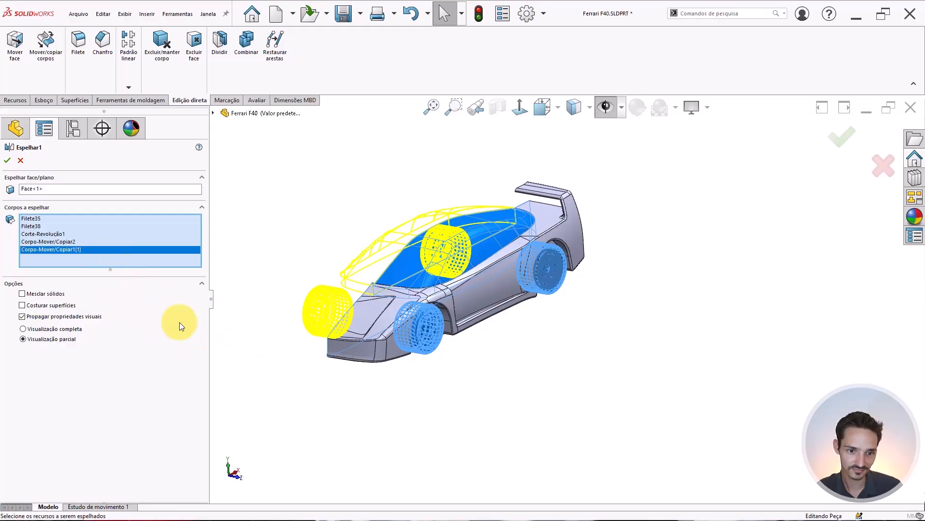
left_click(344, 354)
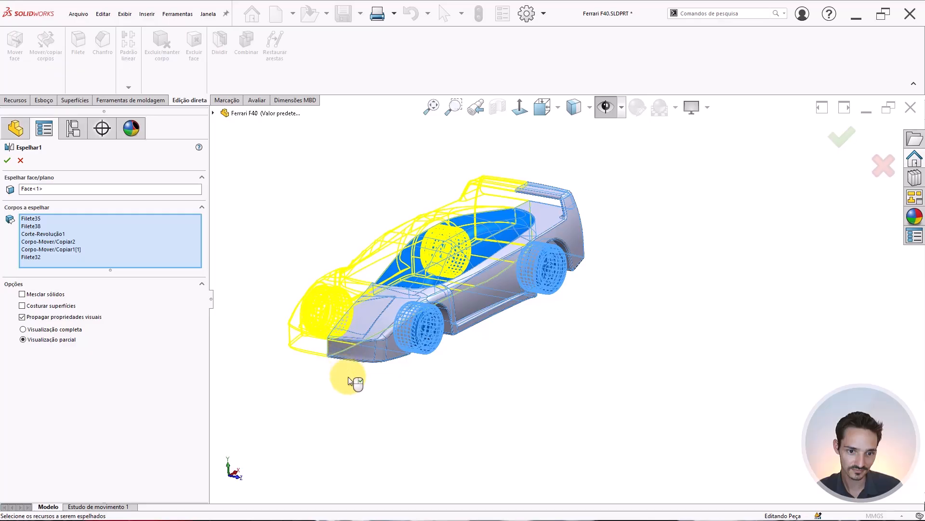
right_click(360, 394)
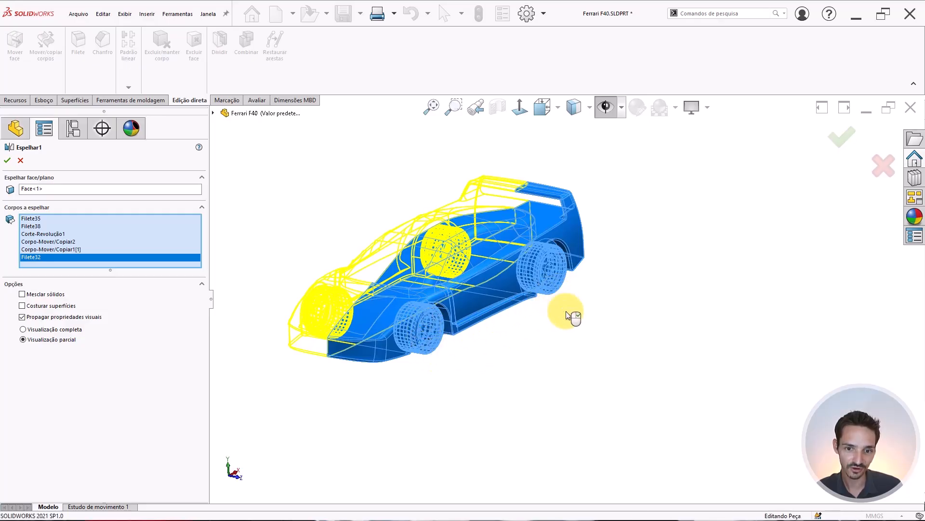
right_click(581, 340)
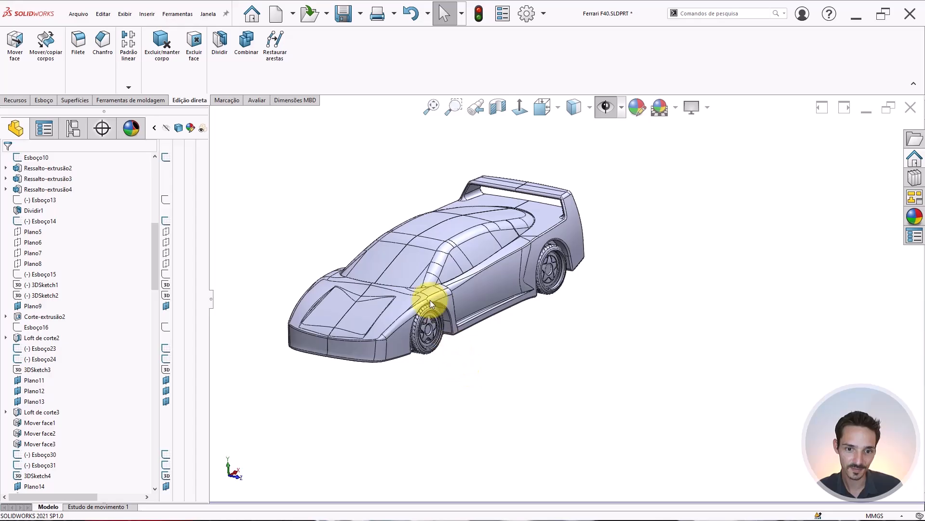
Step: Inspect the mirrored car from the front side and examine the front wheel's rim and tyre in the wheel arch
scroll(415, 271, "down", 2)
middle_click_drag(414, 271, 406, 292)
scroll(413, 311, "down", 2)
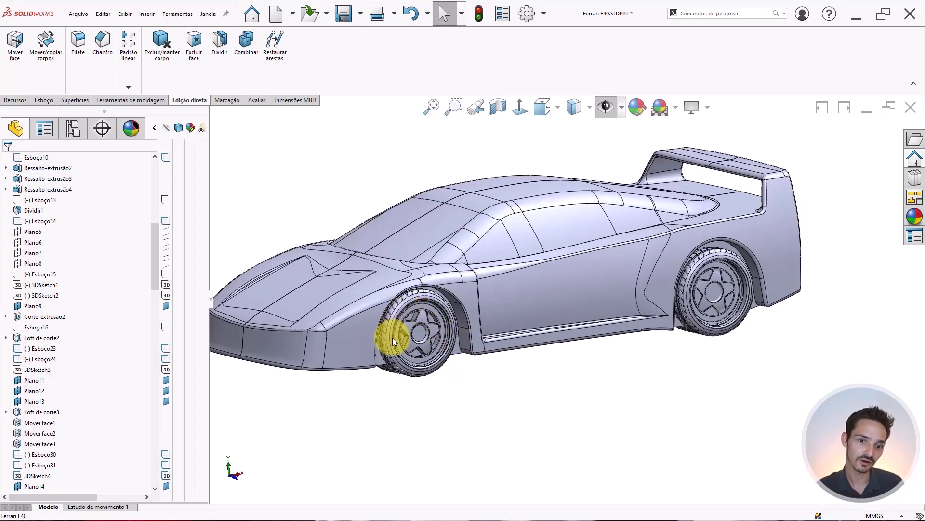
scroll(507, 246, "up", 2)
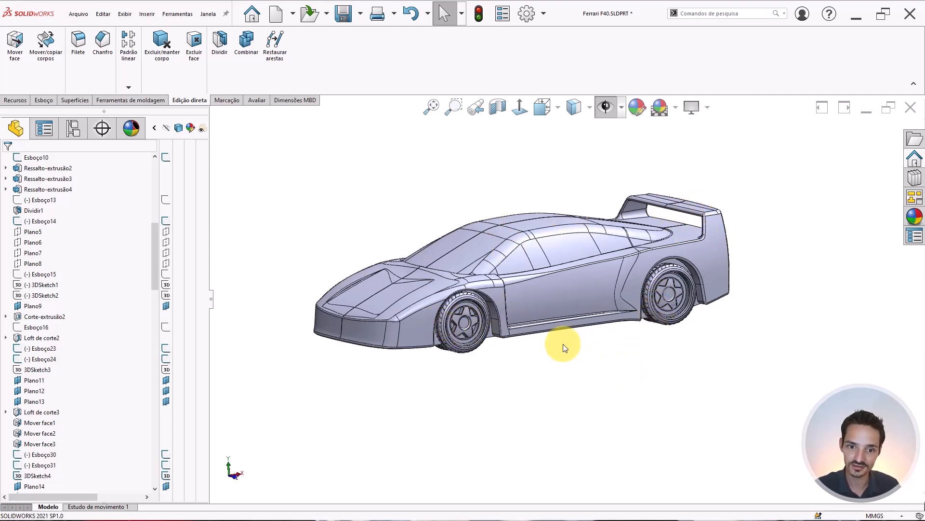
scroll(463, 329, "down", 6)
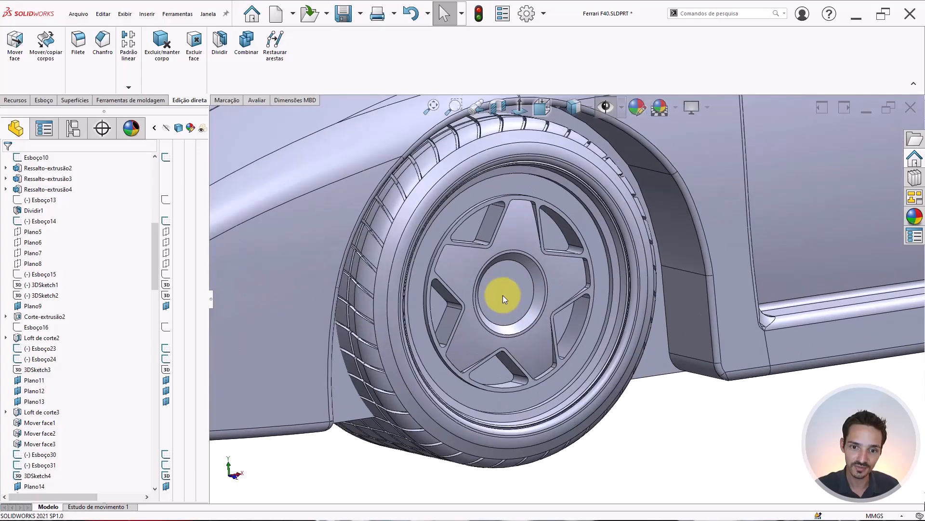
scroll(496, 183, "down", 2)
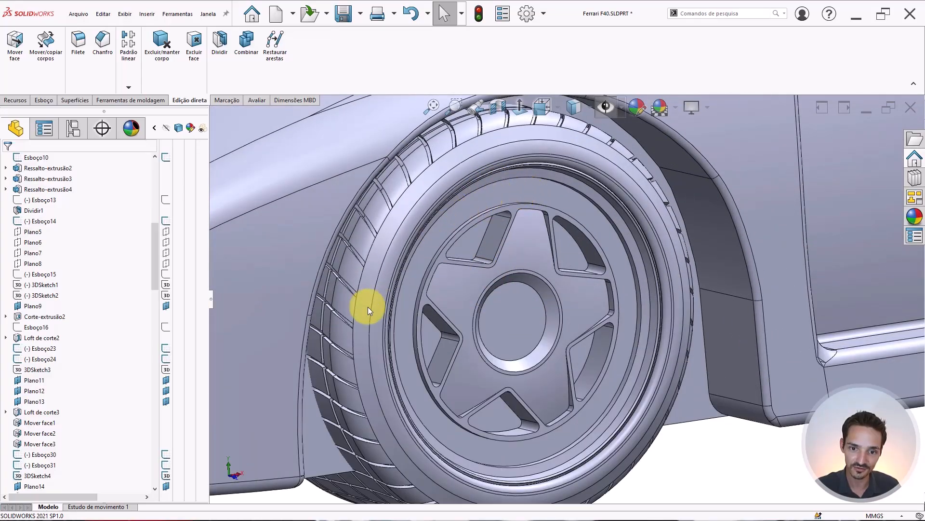
scroll(497, 321, "up", 8)
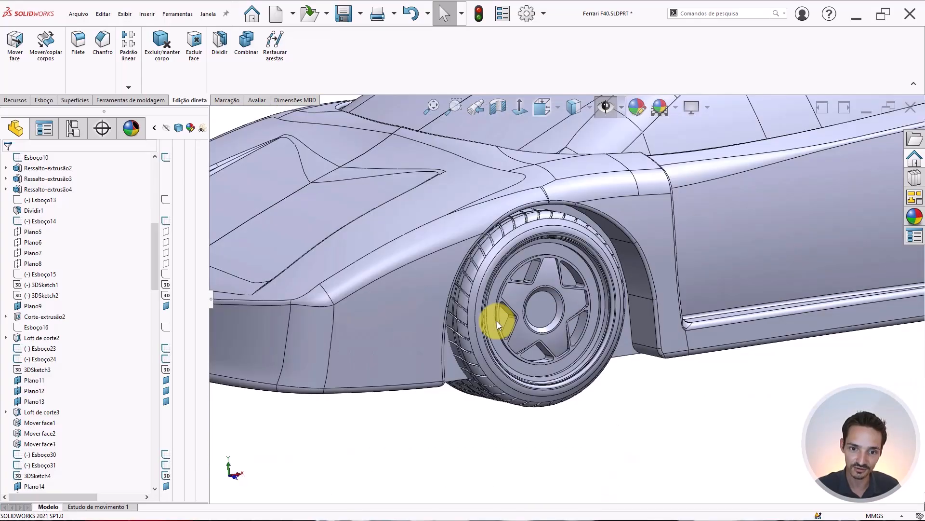
scroll(567, 288, "up", 4)
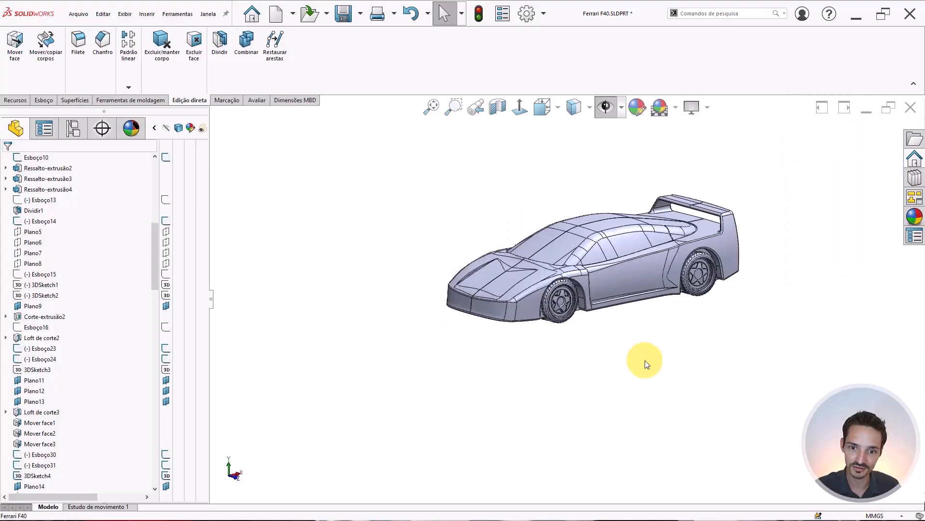
Step: Examine the complete car's bodywork, from the front end and bonnet to the cabin, doors, rear wheel and rear wing
mouse_move(635, 274)
middle_mouse_down()
mouse_move(657, 243)
mouse_move(642, 265)
middle_mouse_up()
scroll(658, 241, "down", 5)
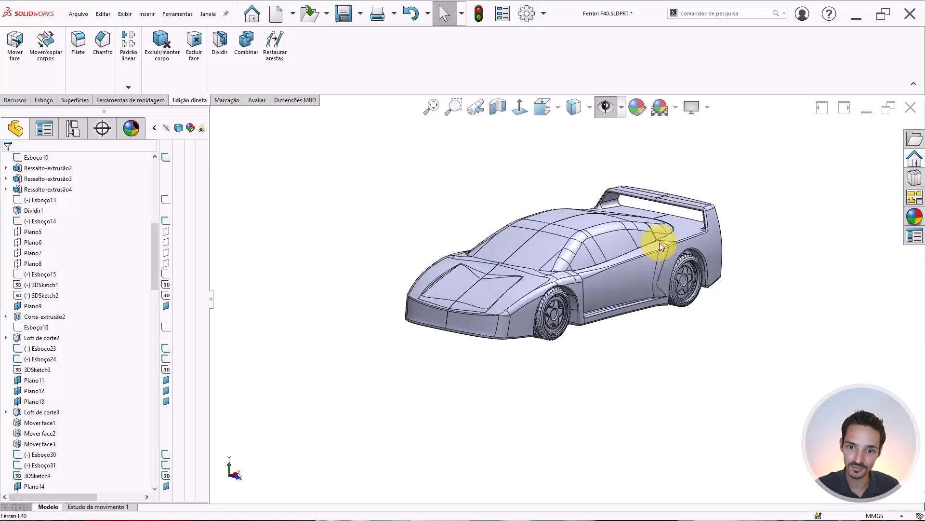
middle_click_drag(664, 220, 534, 295)
scroll(536, 294, "up", 3)
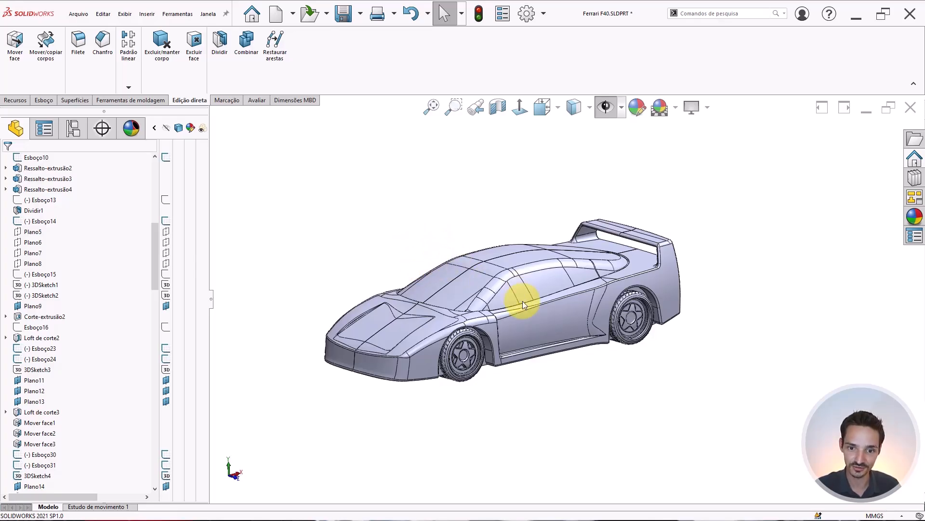
scroll(559, 334, "down", 2)
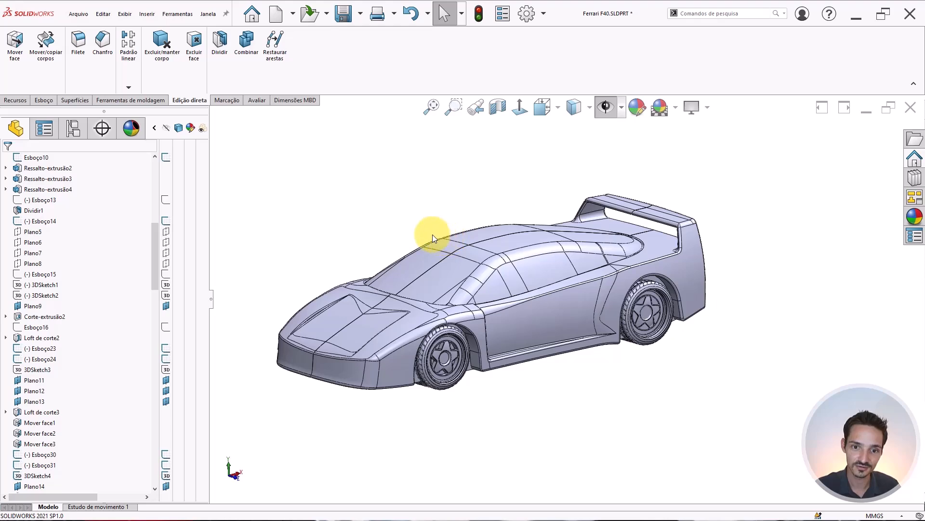
scroll(315, 355, "down", 3)
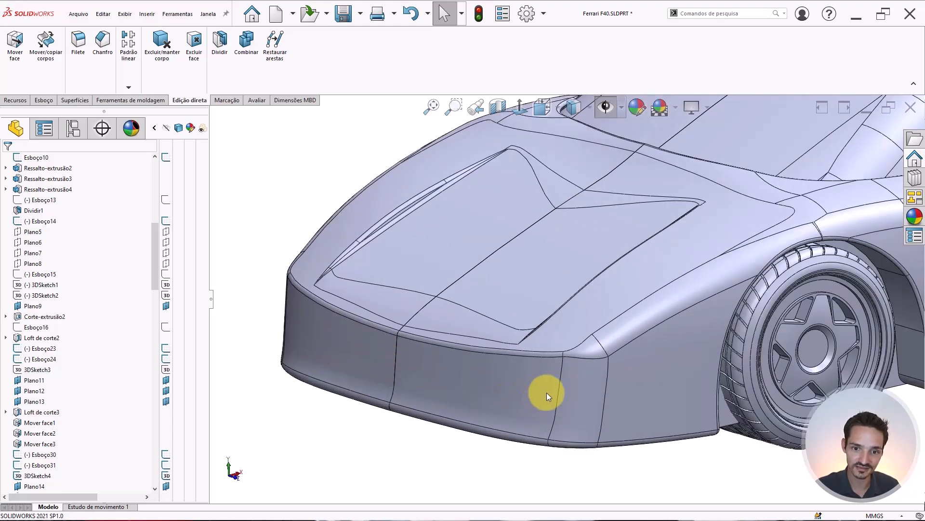
scroll(609, 254, "up", 5)
scroll(723, 244, "up", 2)
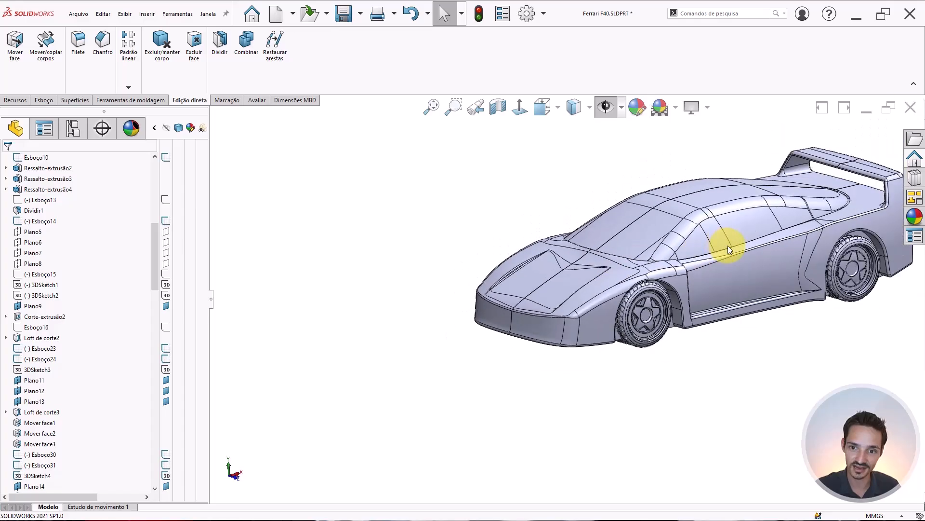
scroll(609, 260, "down", 5)
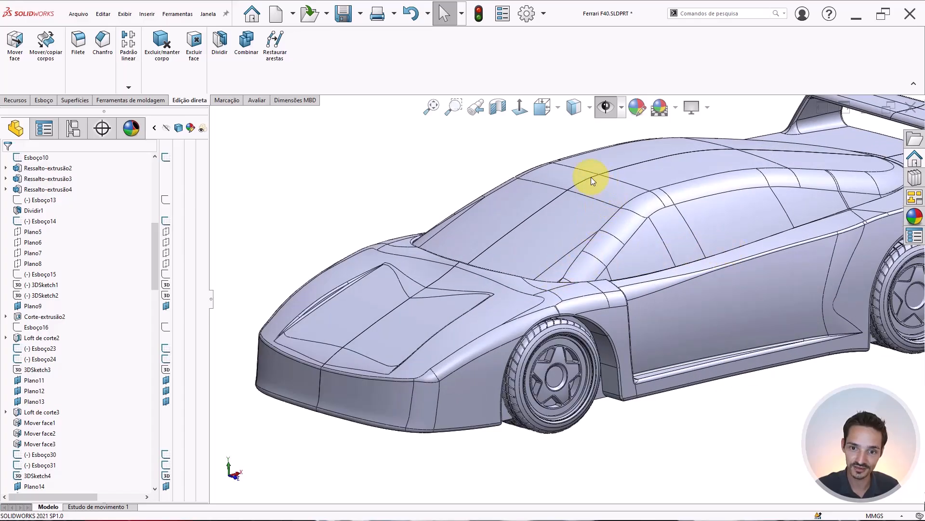
scroll(699, 247, "up", 4)
scroll(539, 296, "down", 6)
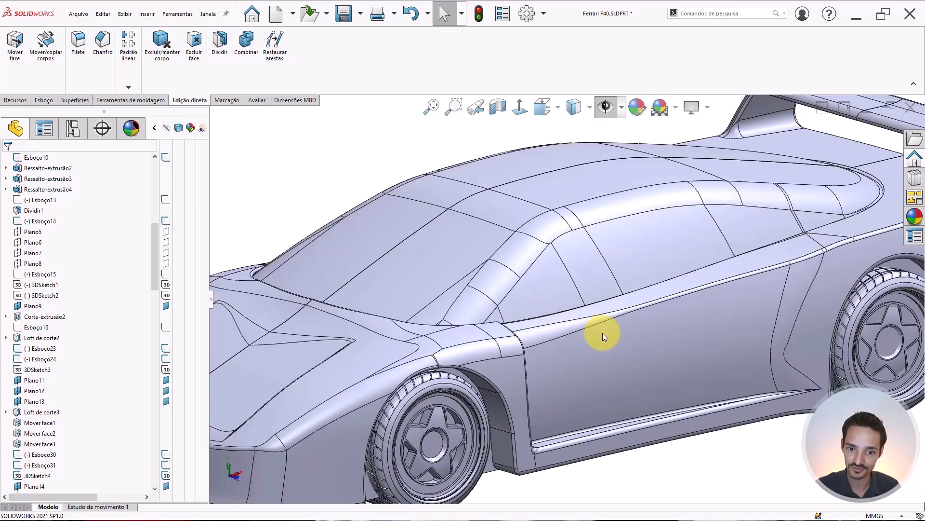
scroll(603, 333, "up", 5)
scroll(727, 265, "down", 2)
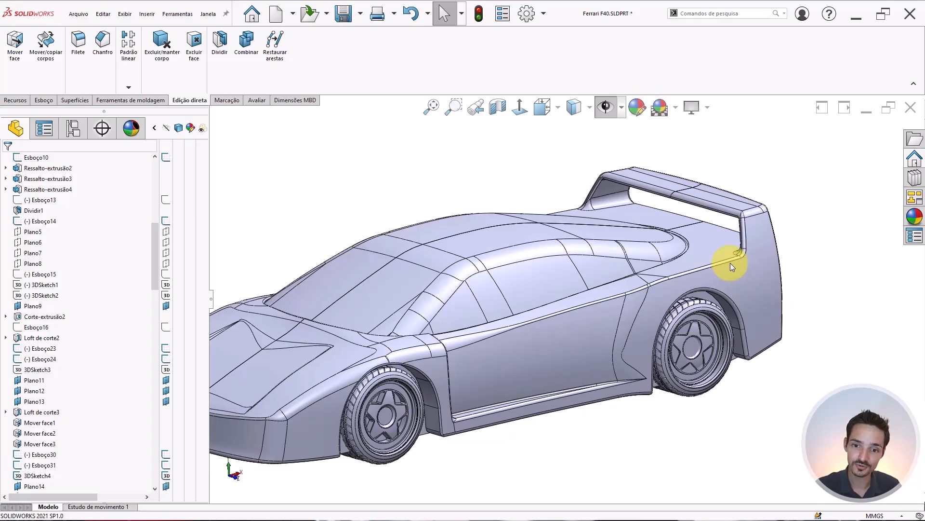